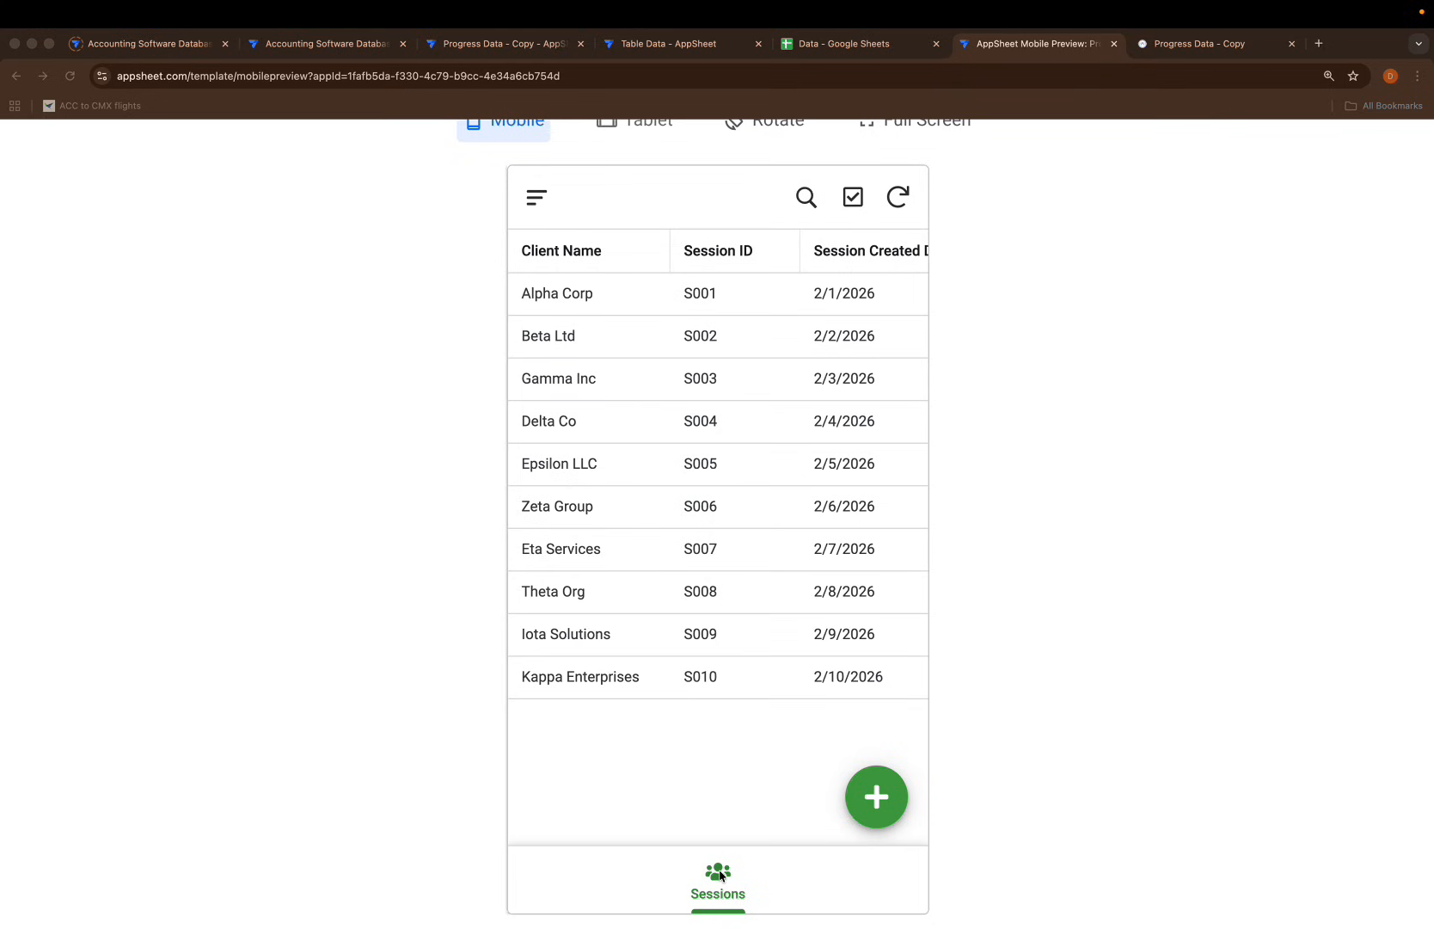
Open Alpha Corp's session, then page forward past Beta Ltd and Gamma Inc to Delta Co
click(684, 296)
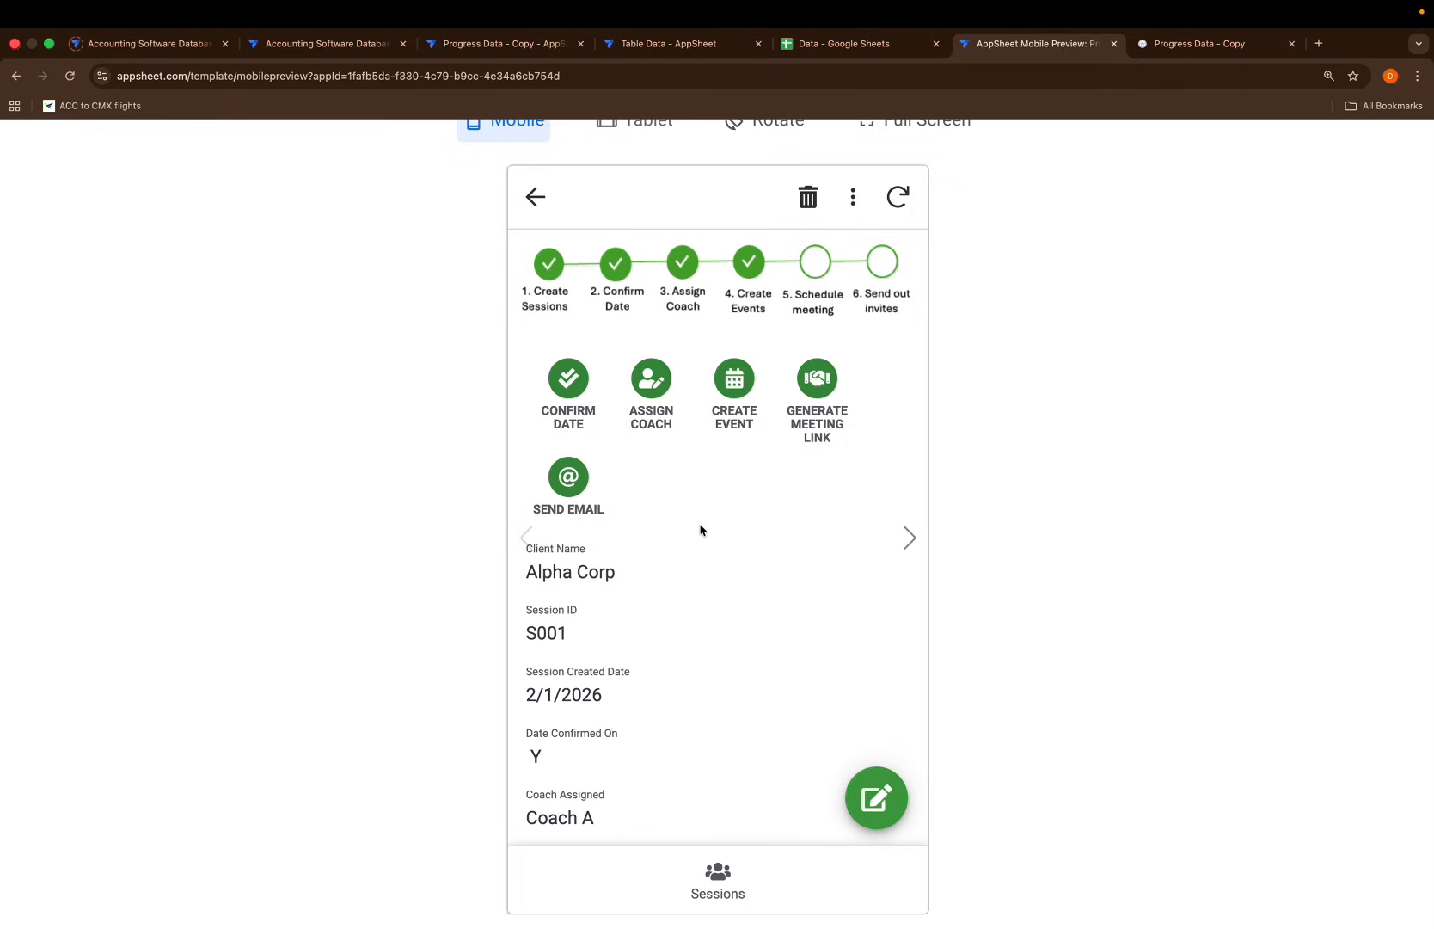
click(910, 537)
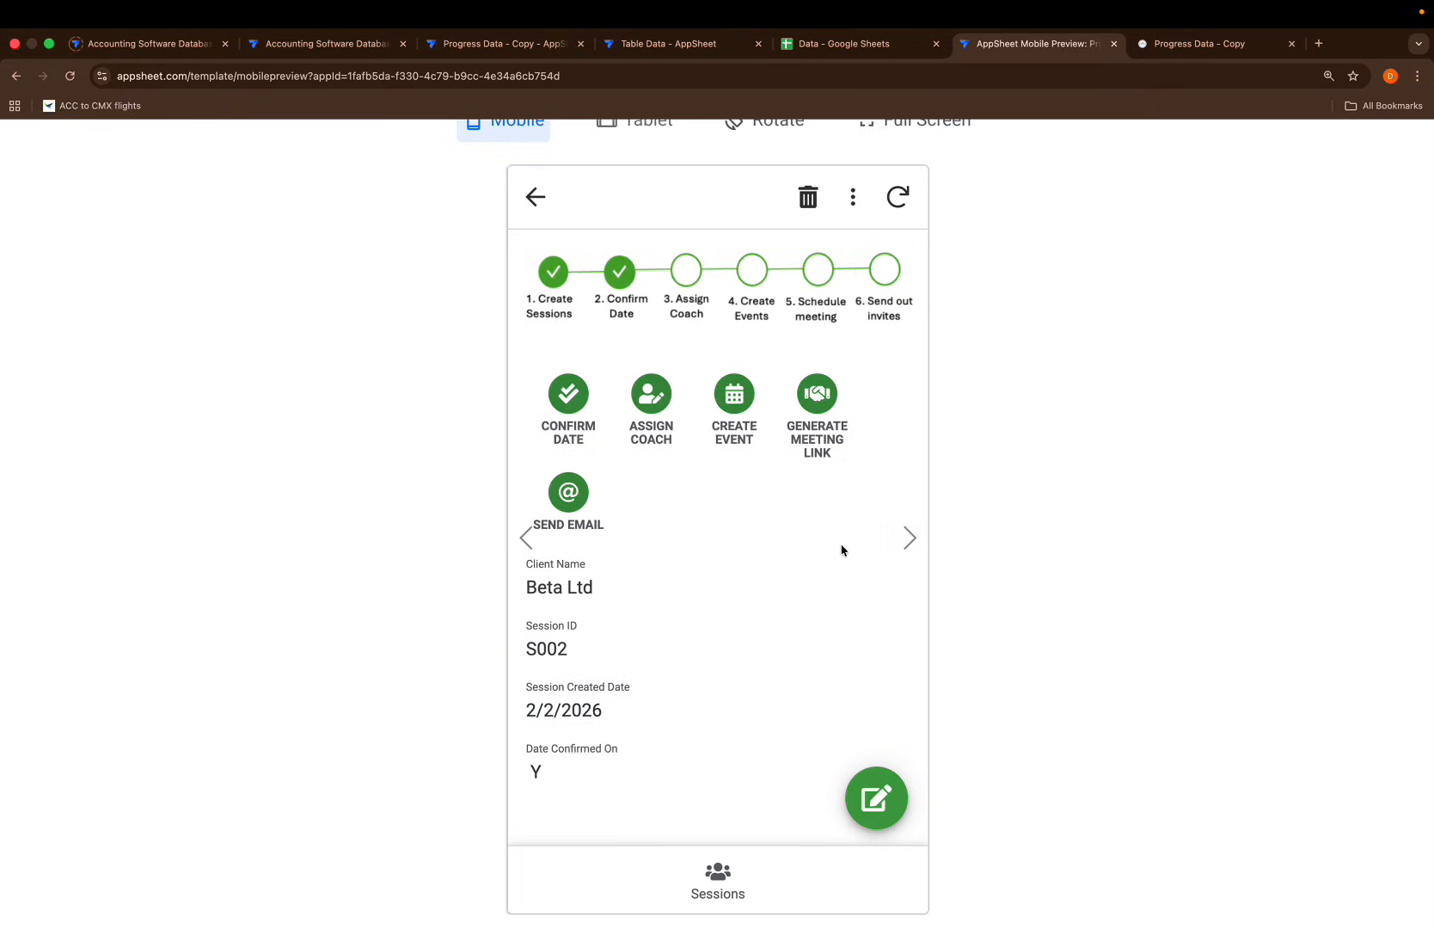
click(900, 548)
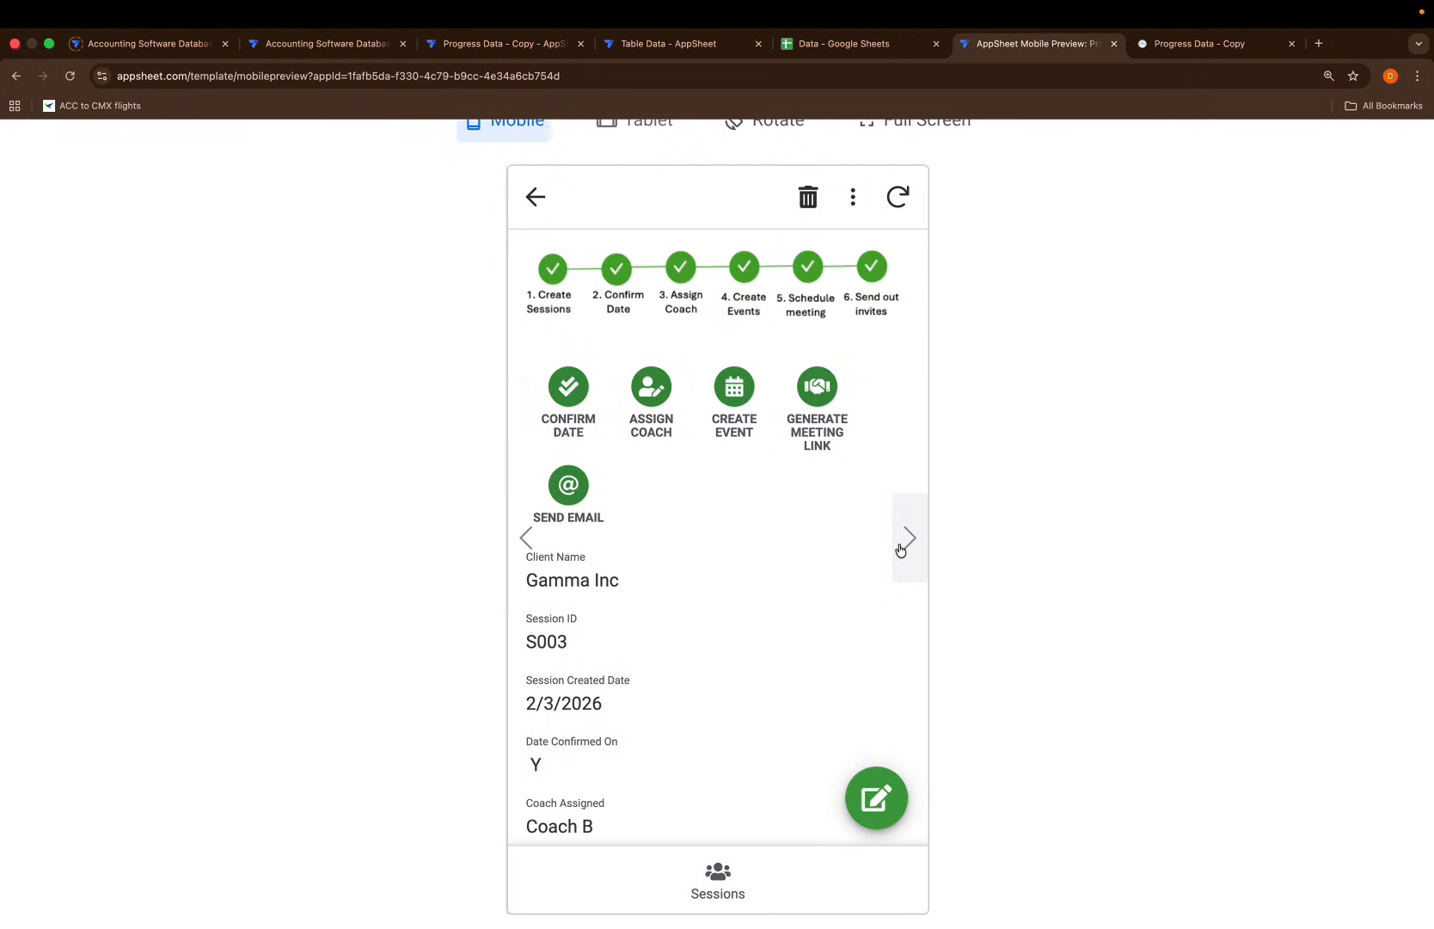
click(900, 549)
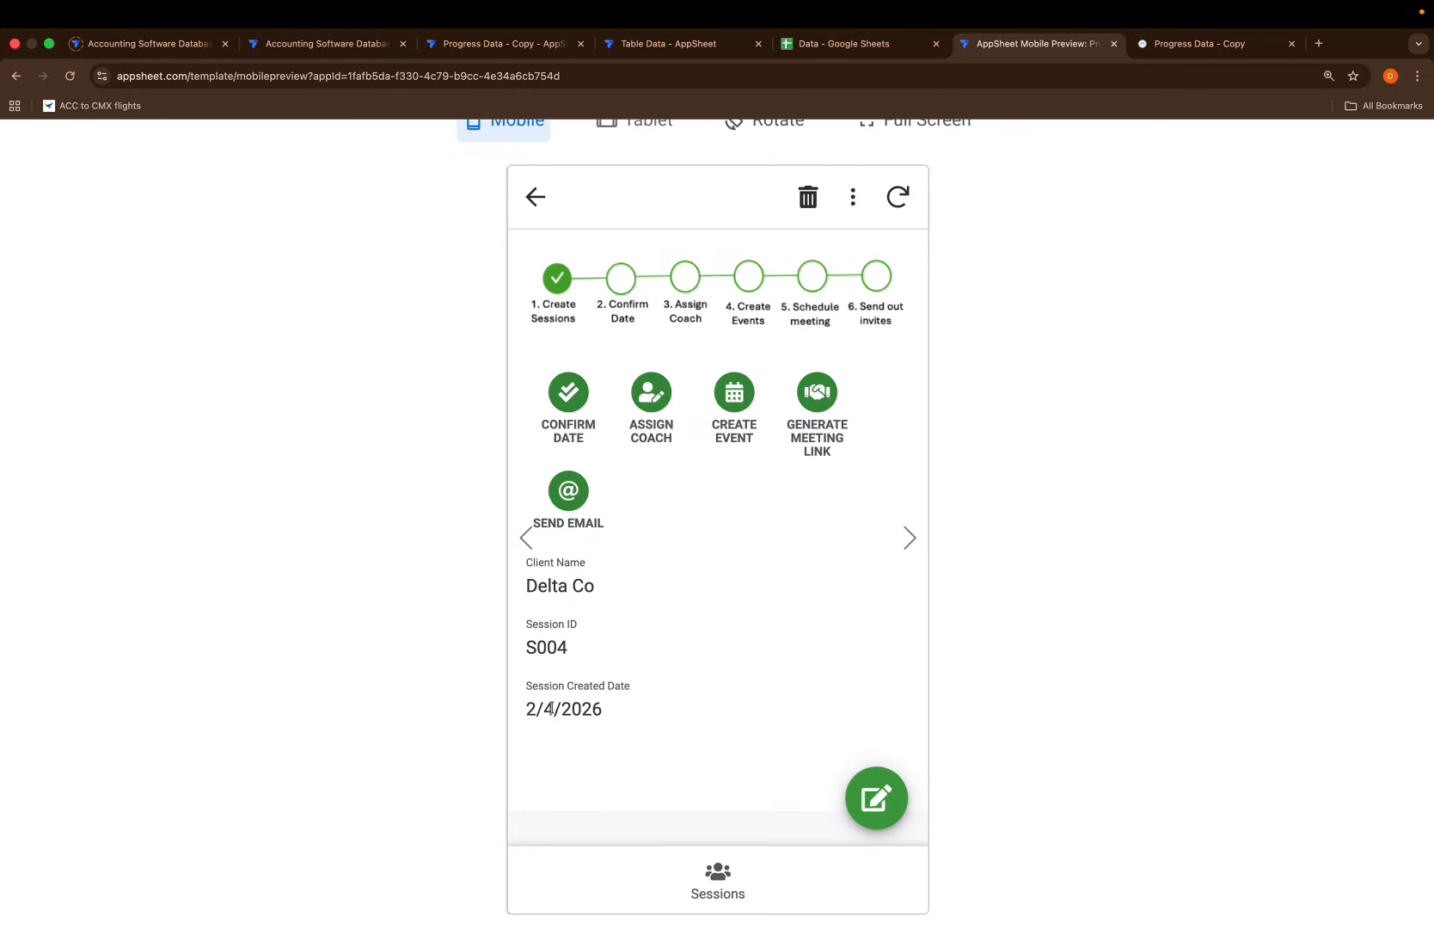
Set Delta Co's Date Confirmed On to Y and save
click(568, 387)
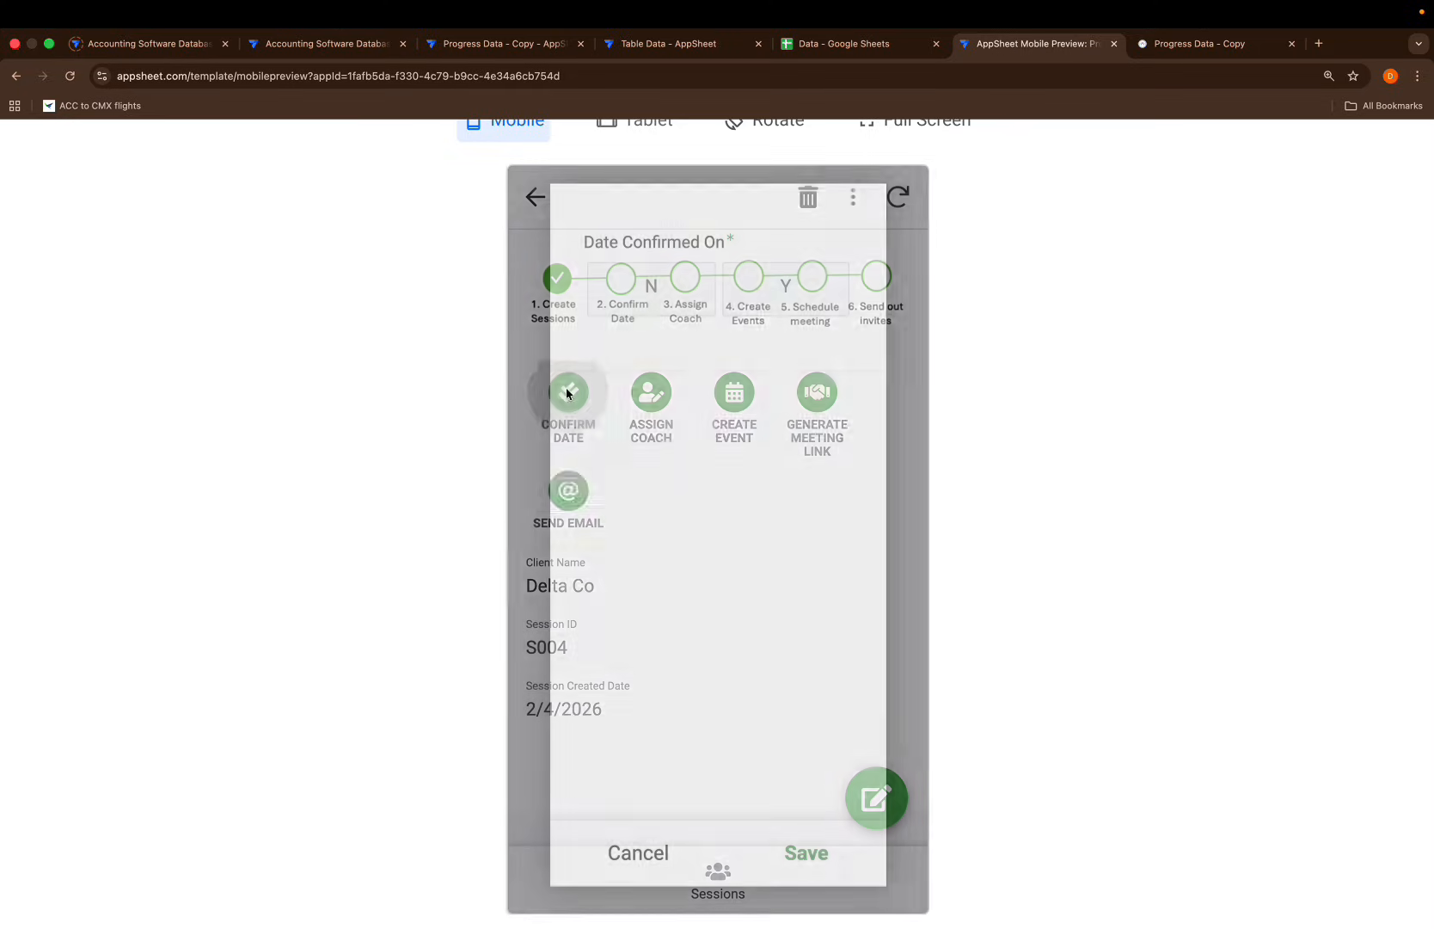
click(758, 313)
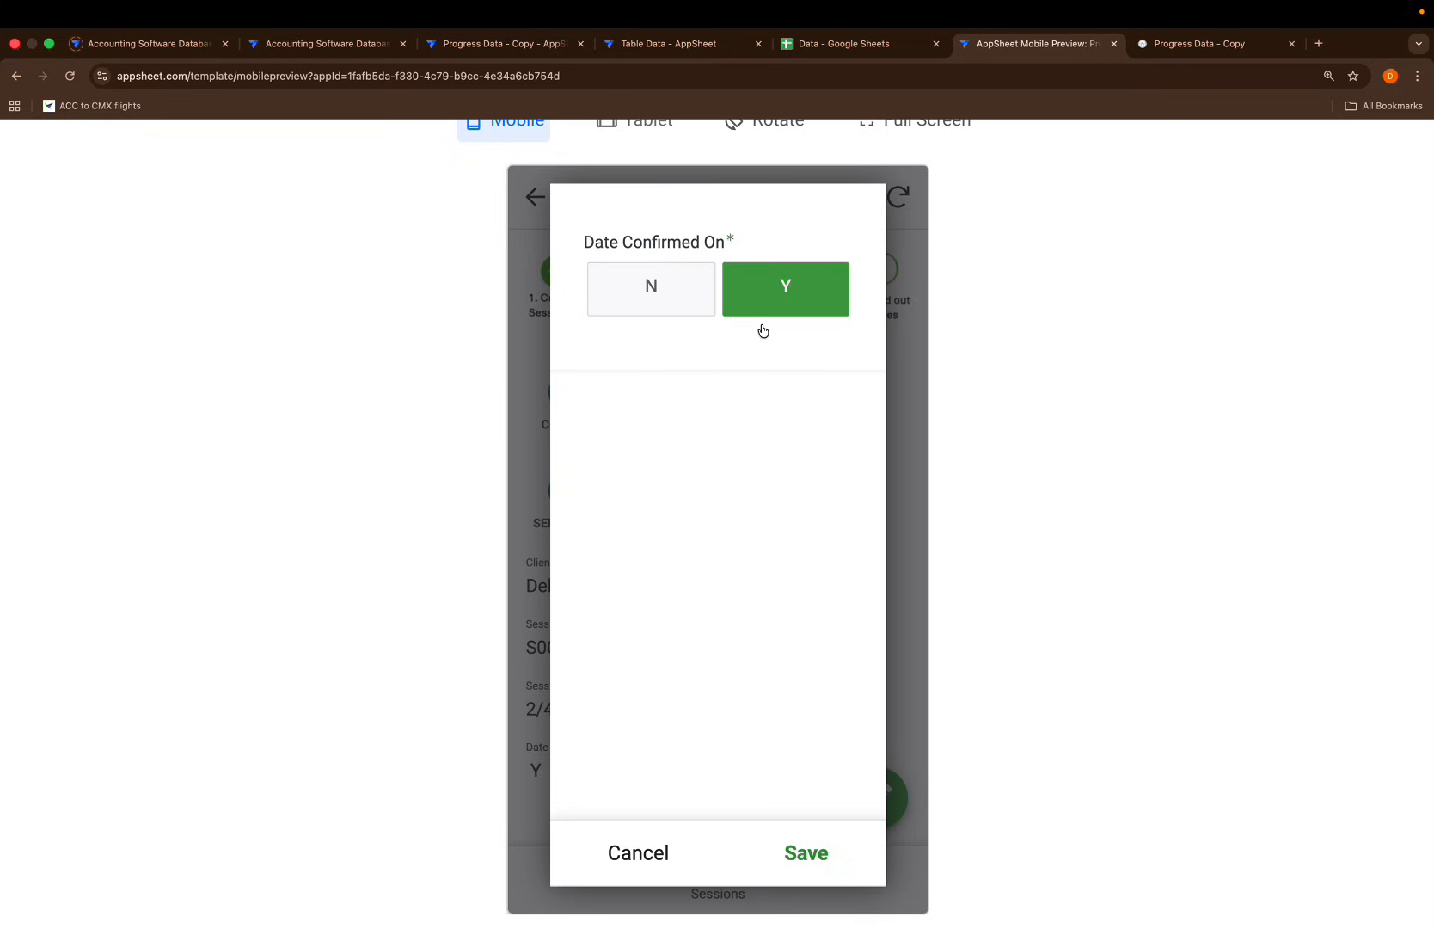
click(800, 847)
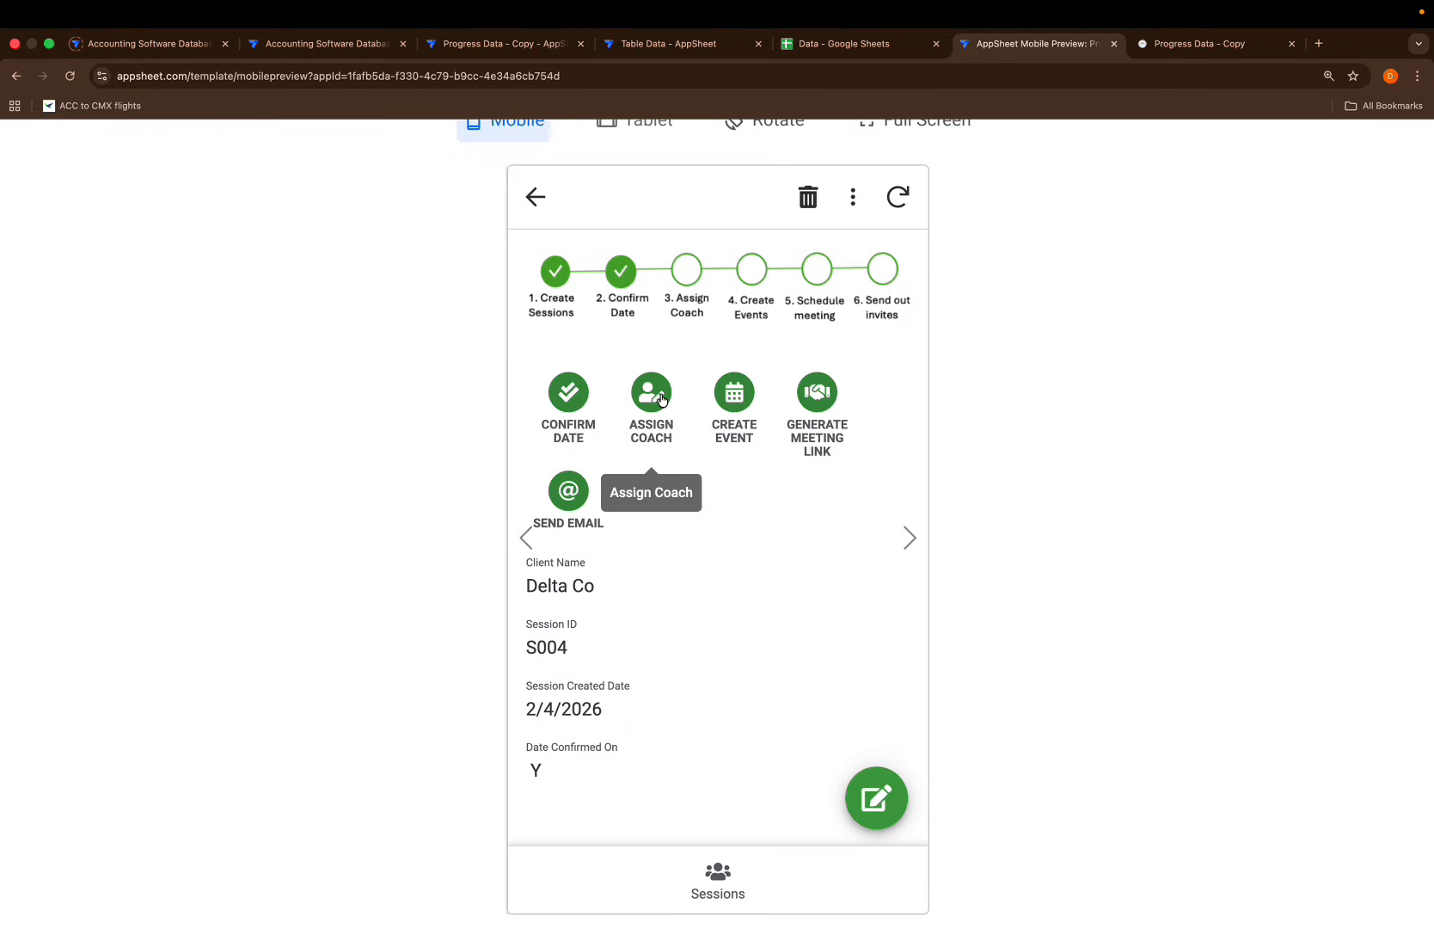
Record the event as created on 20 February 2026
click(734, 392)
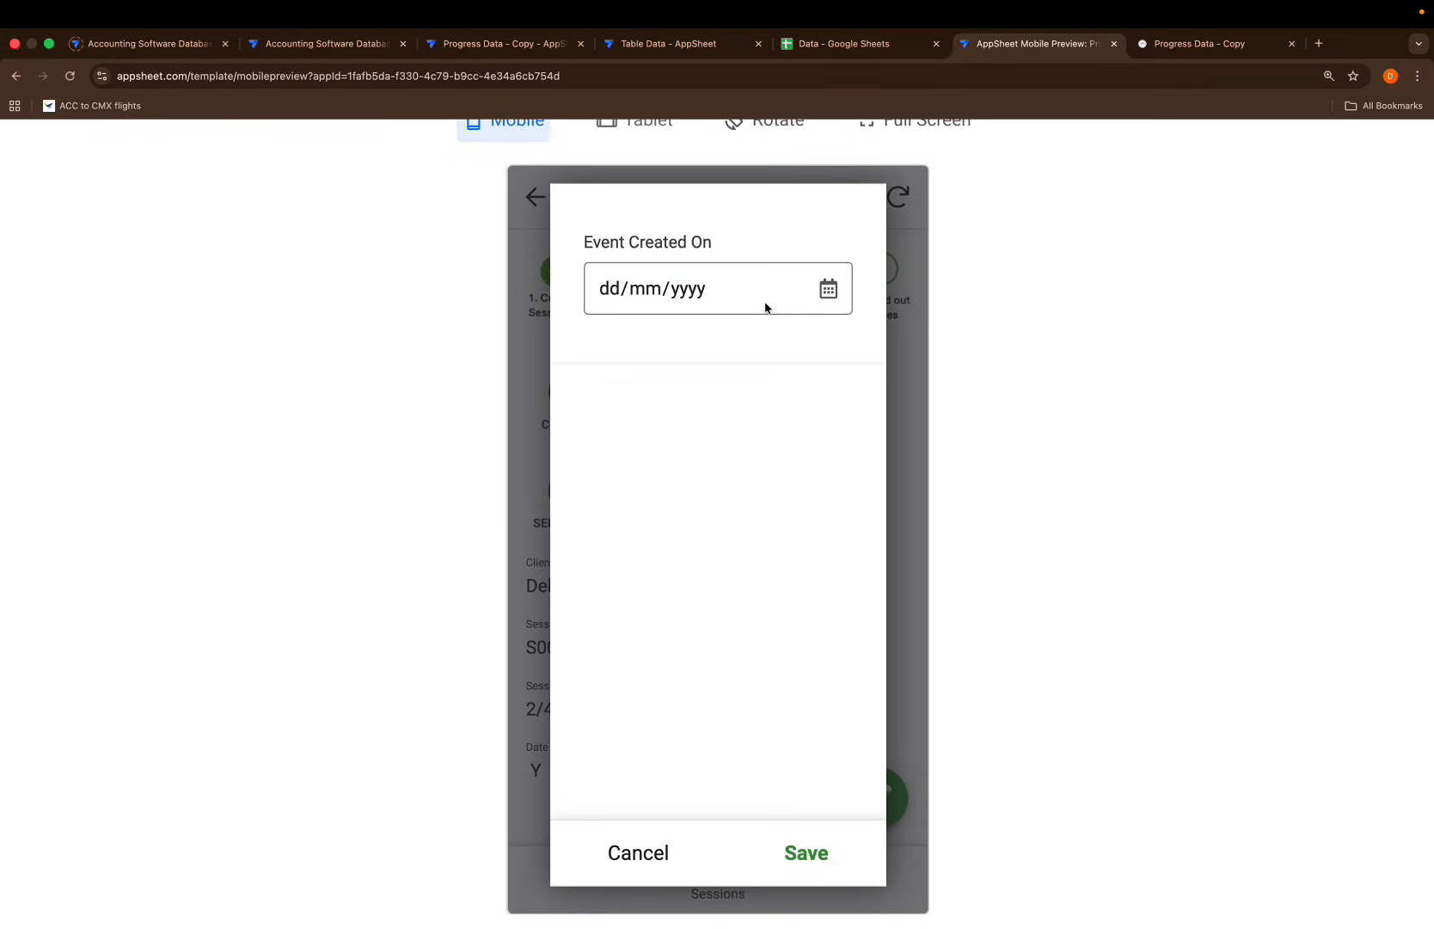
click(822, 298)
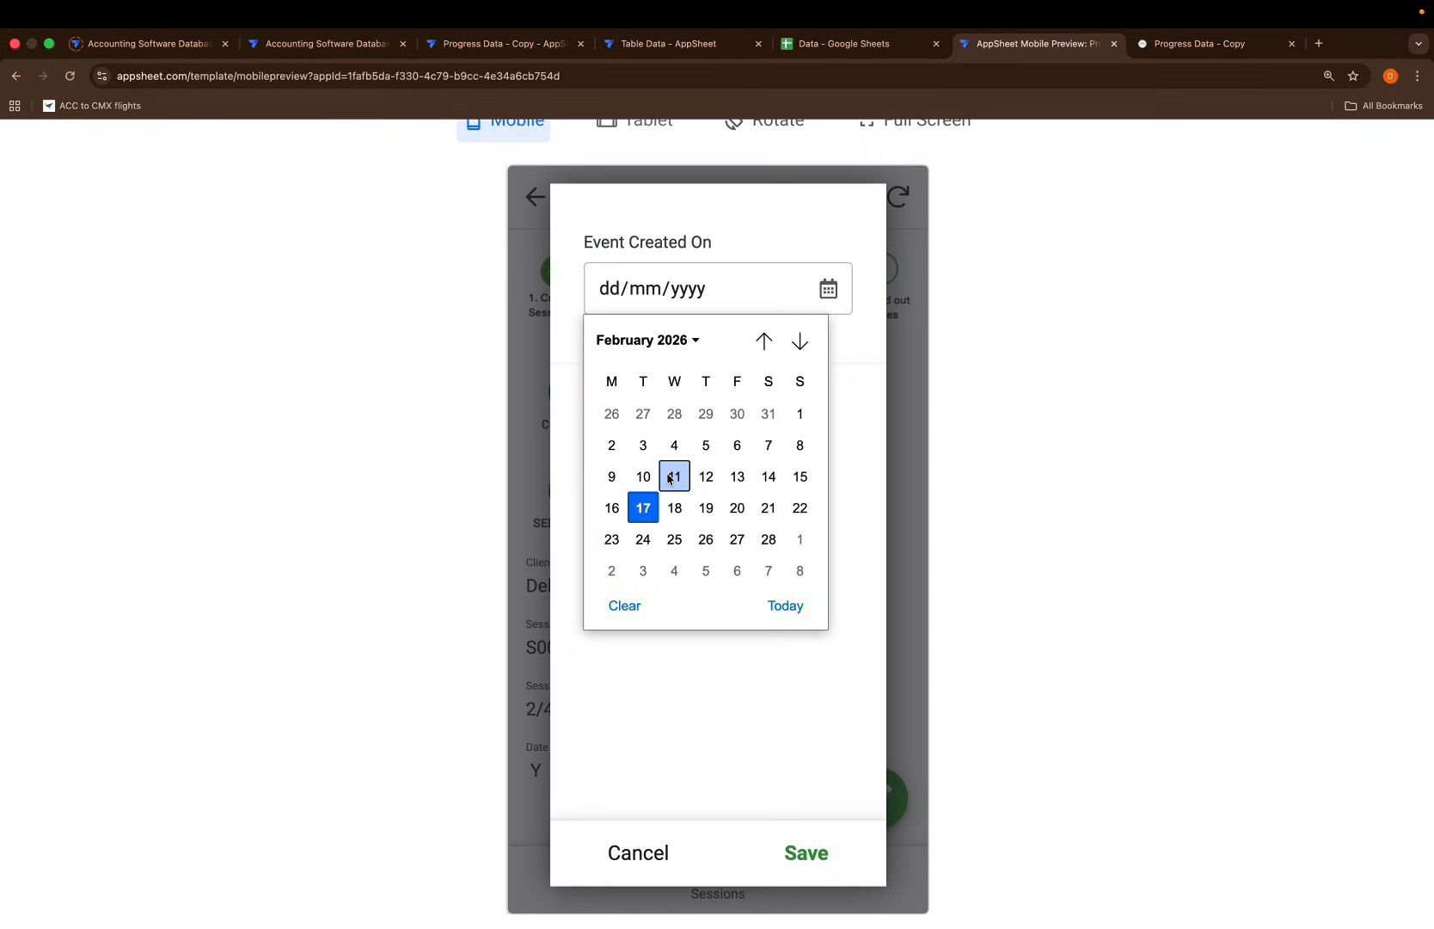
click(737, 507)
click(802, 849)
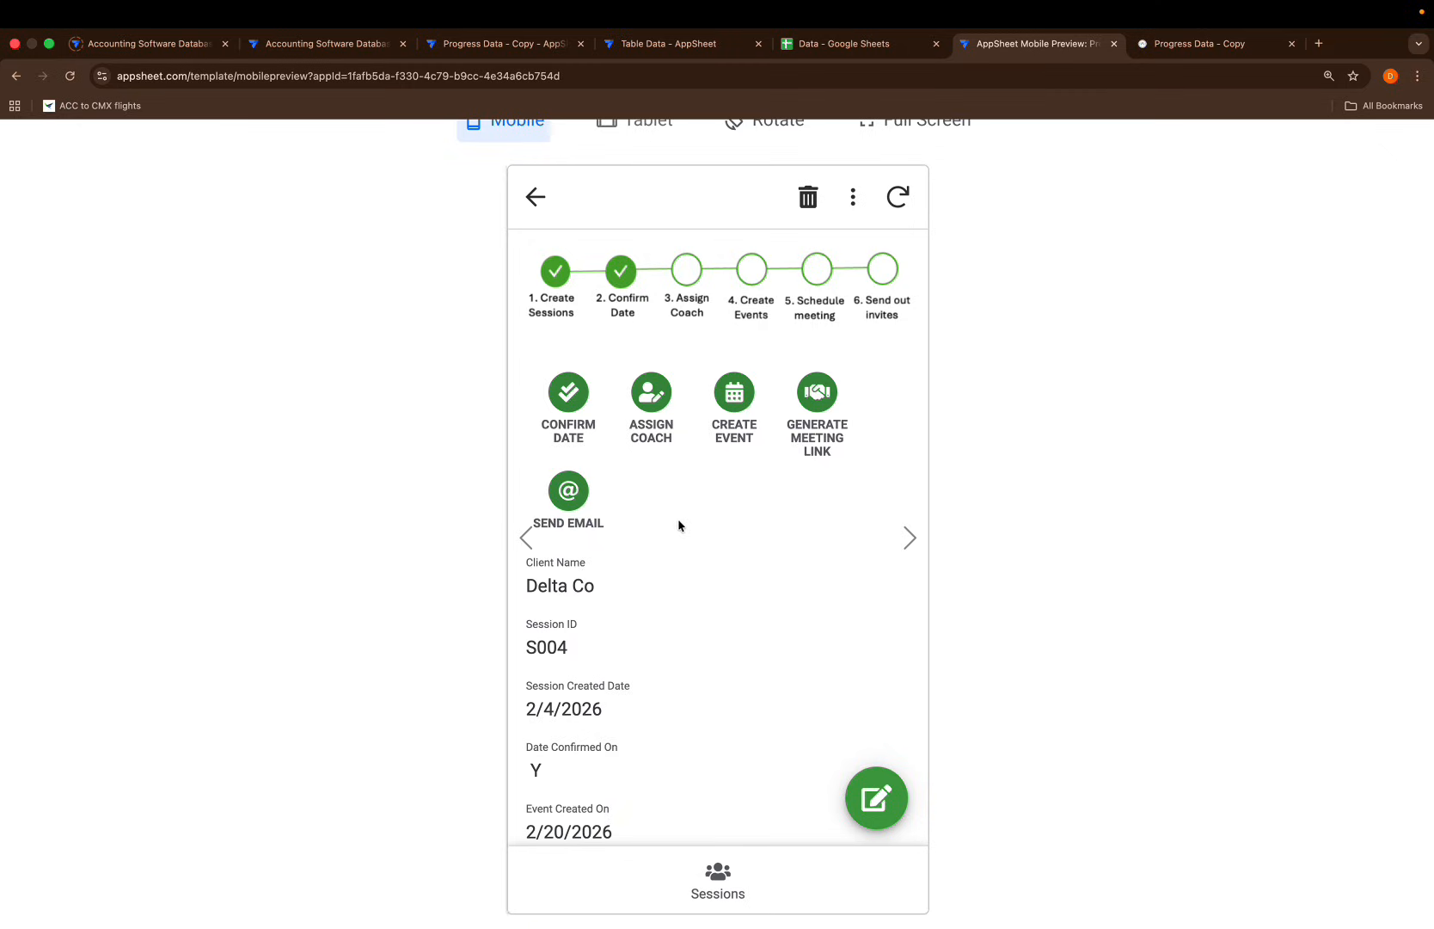
Assign Coach A to Delta Co's session
click(653, 391)
click(824, 314)
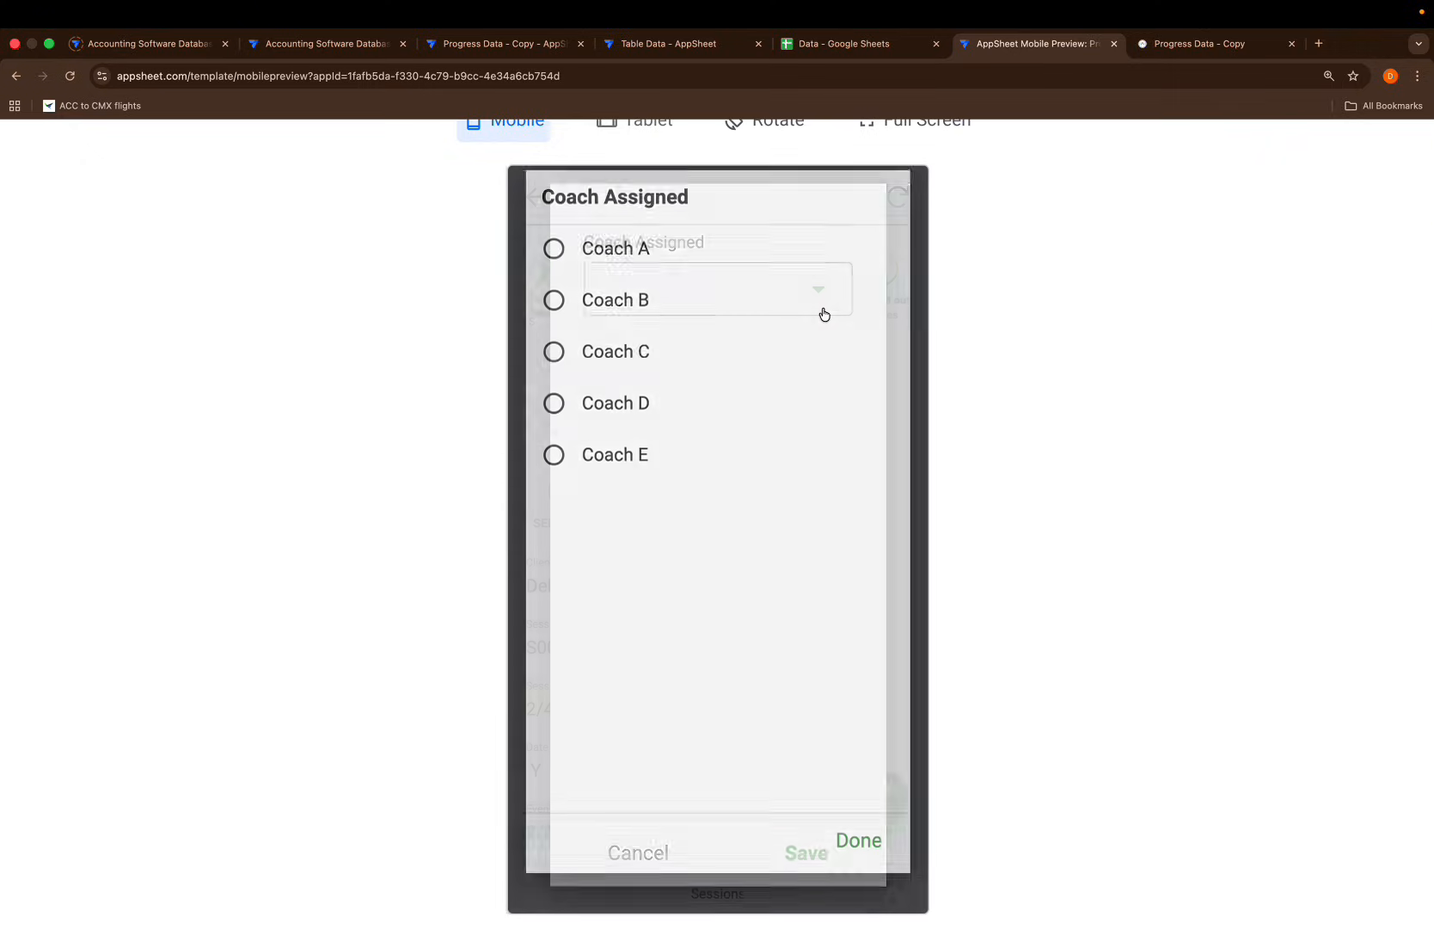
click(611, 268)
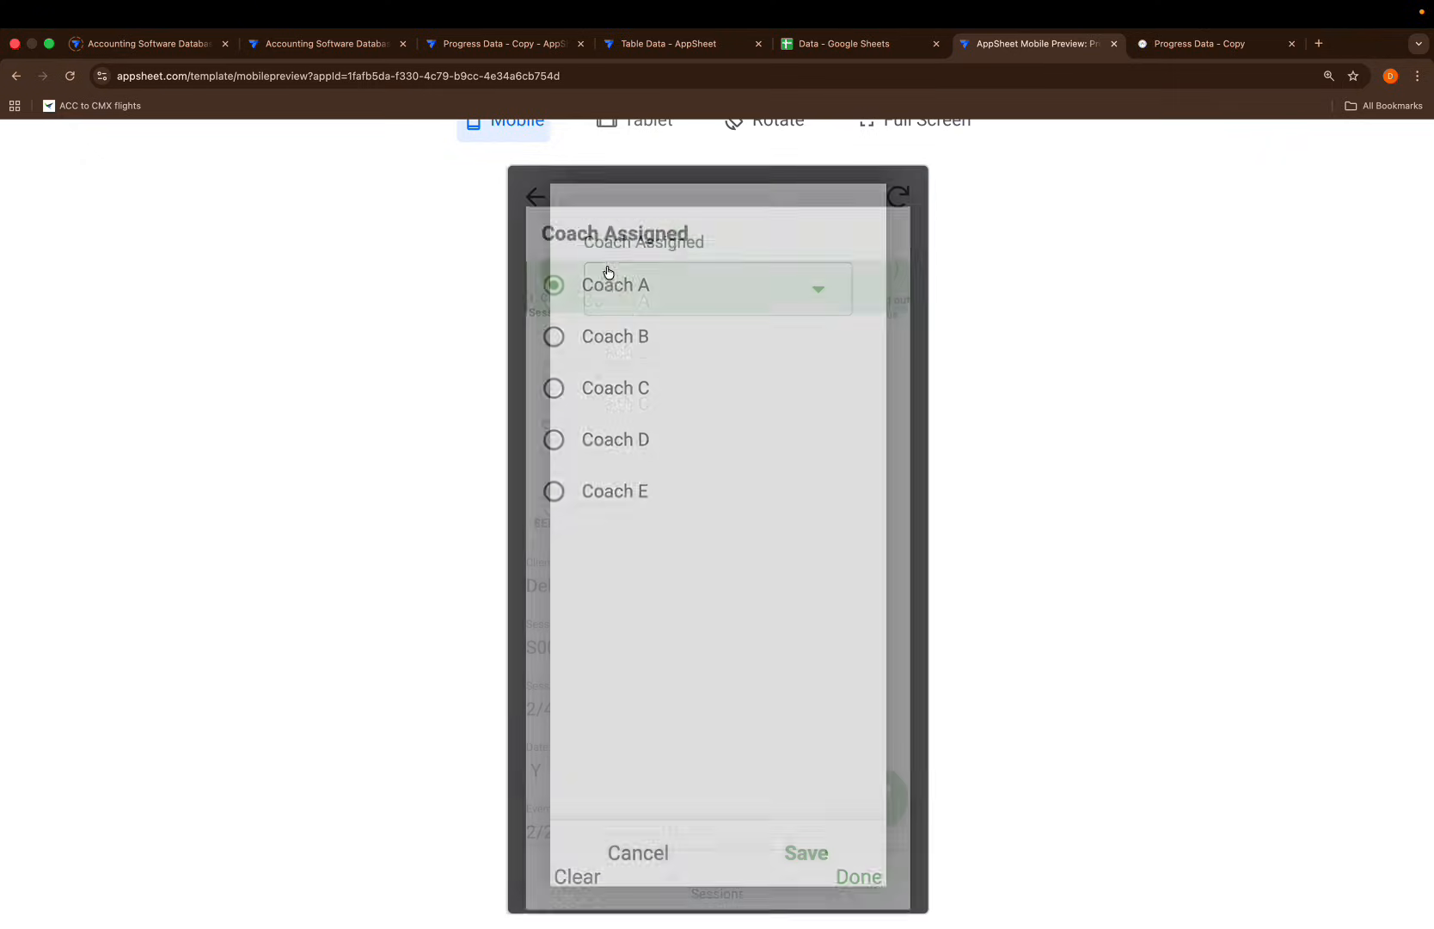
click(802, 851)
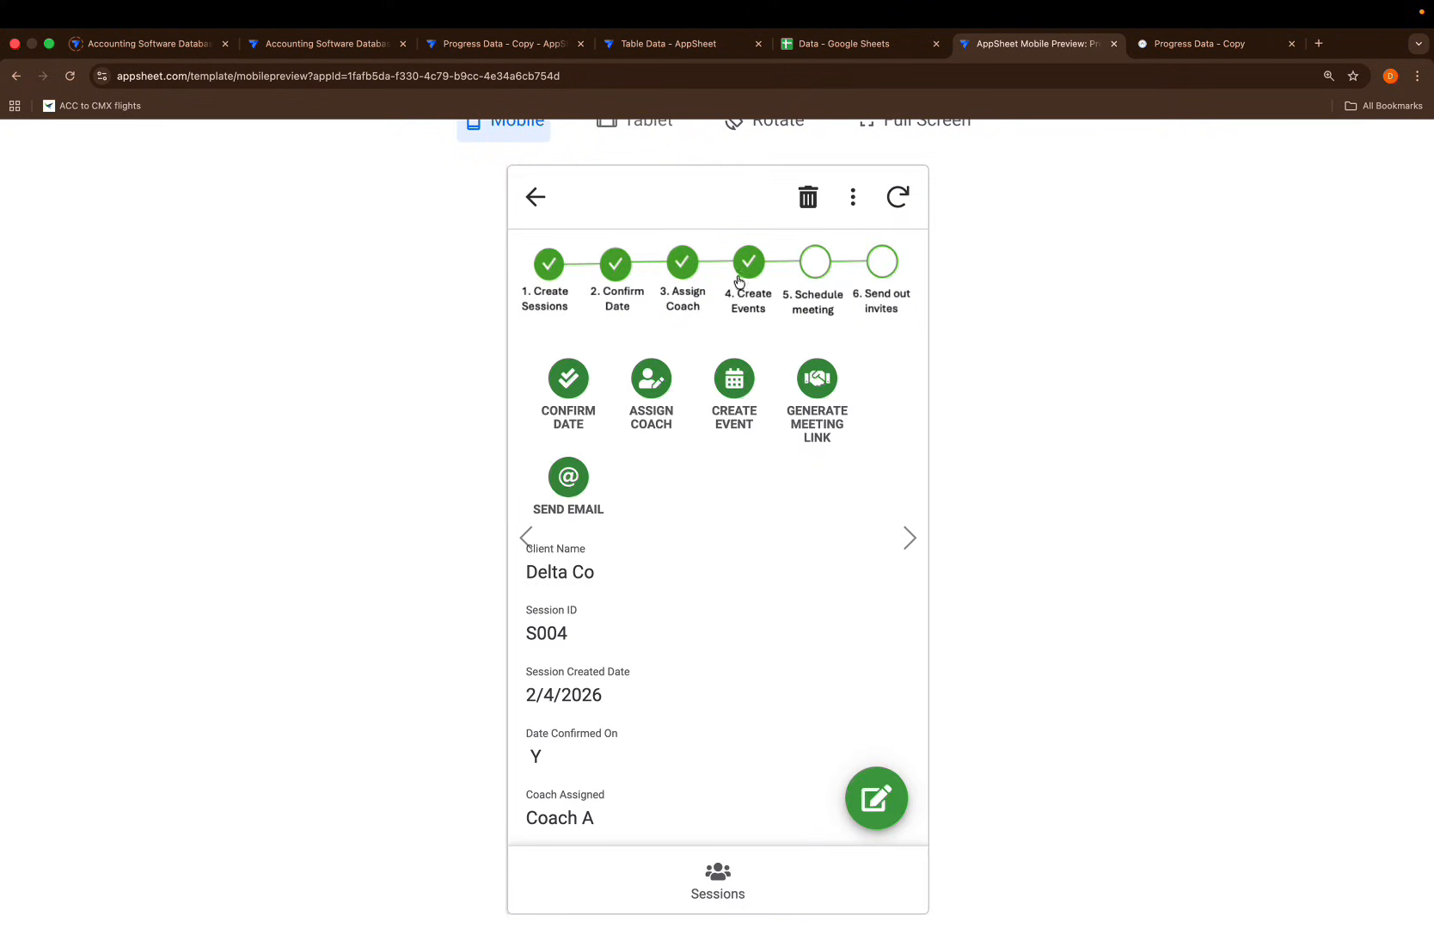
Clear the old event date and set Event Created On to 24 February 2026
click(732, 379)
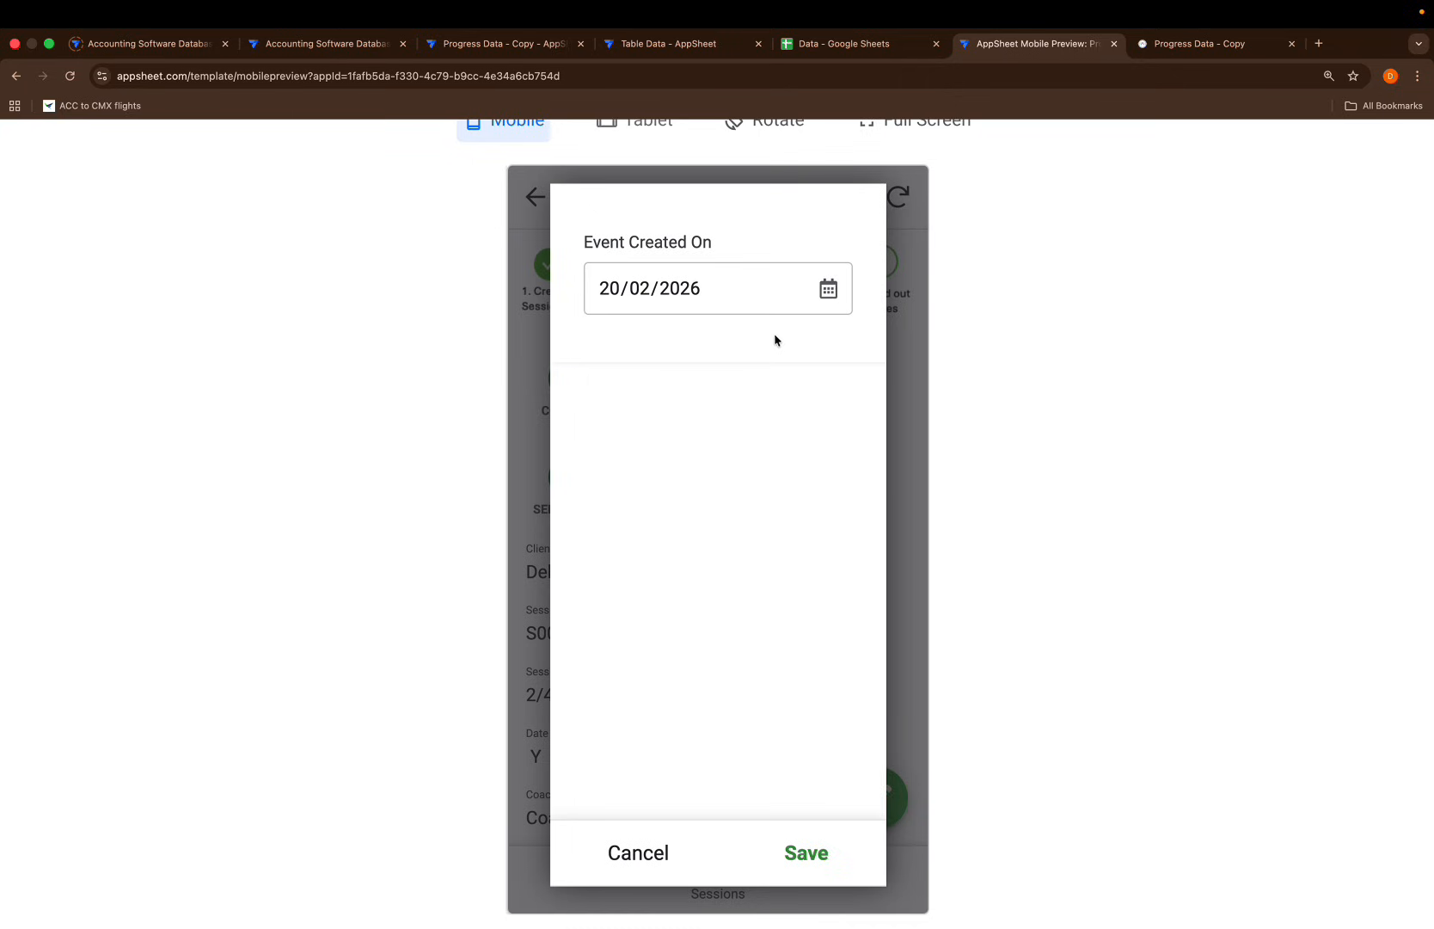
click(827, 289)
click(625, 604)
click(803, 854)
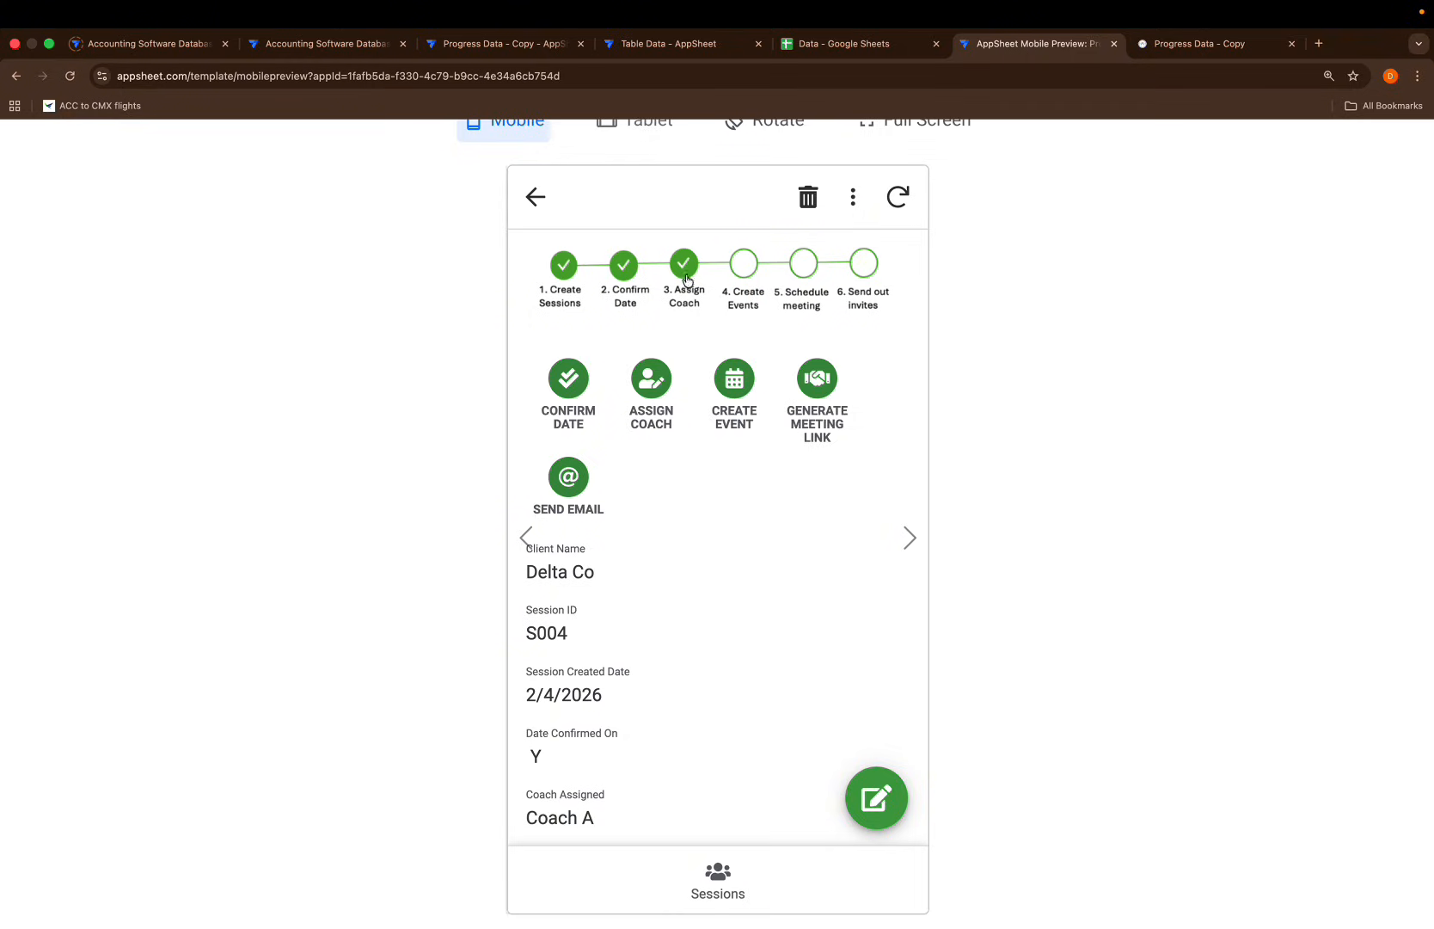
click(730, 389)
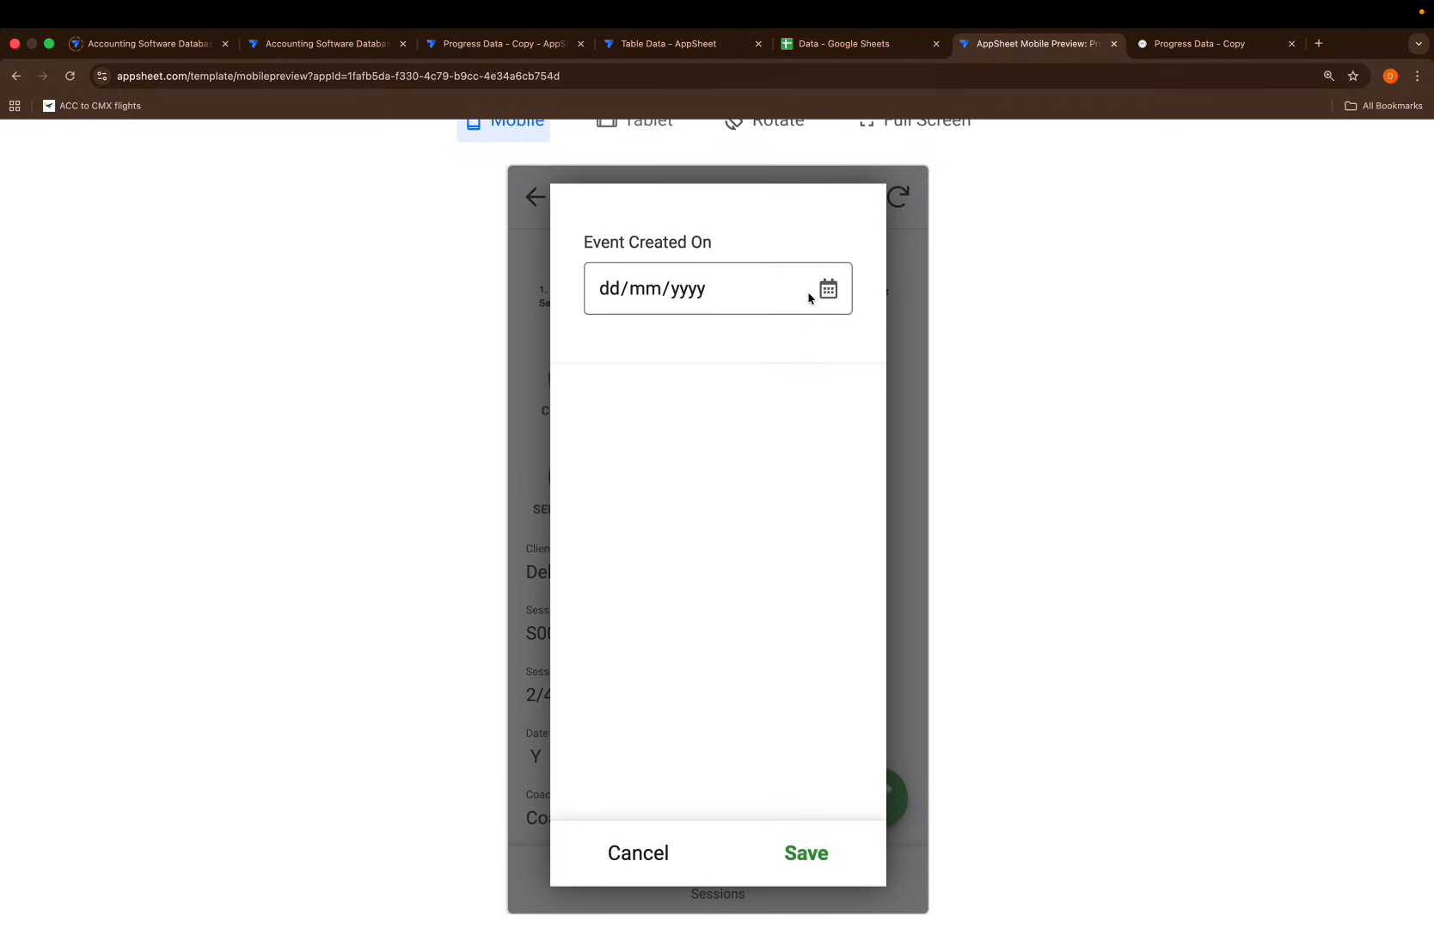
click(811, 300)
click(828, 289)
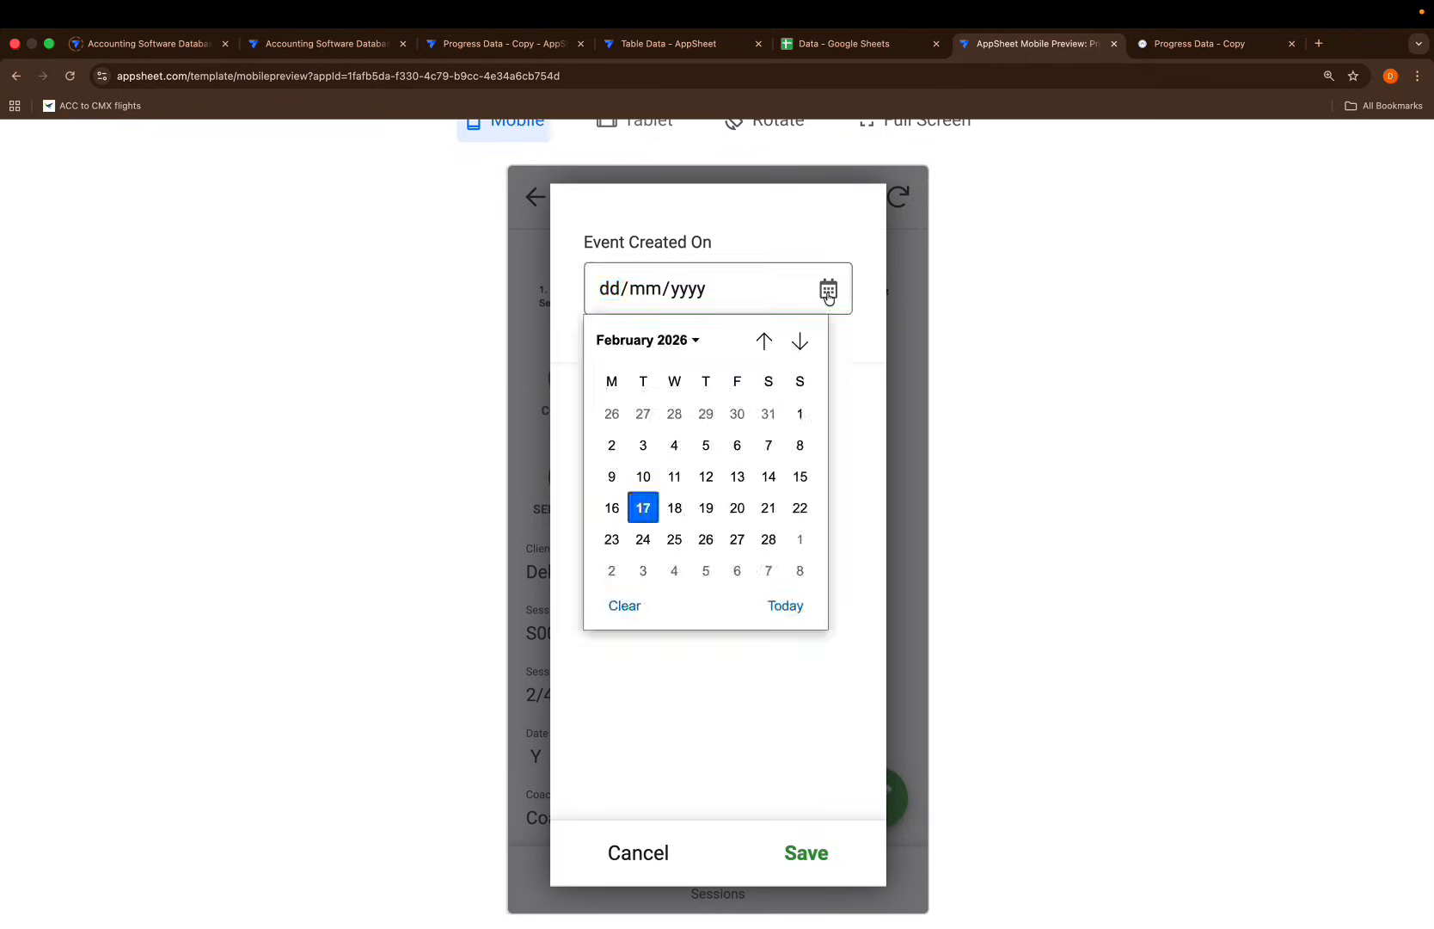
click(652, 540)
click(815, 849)
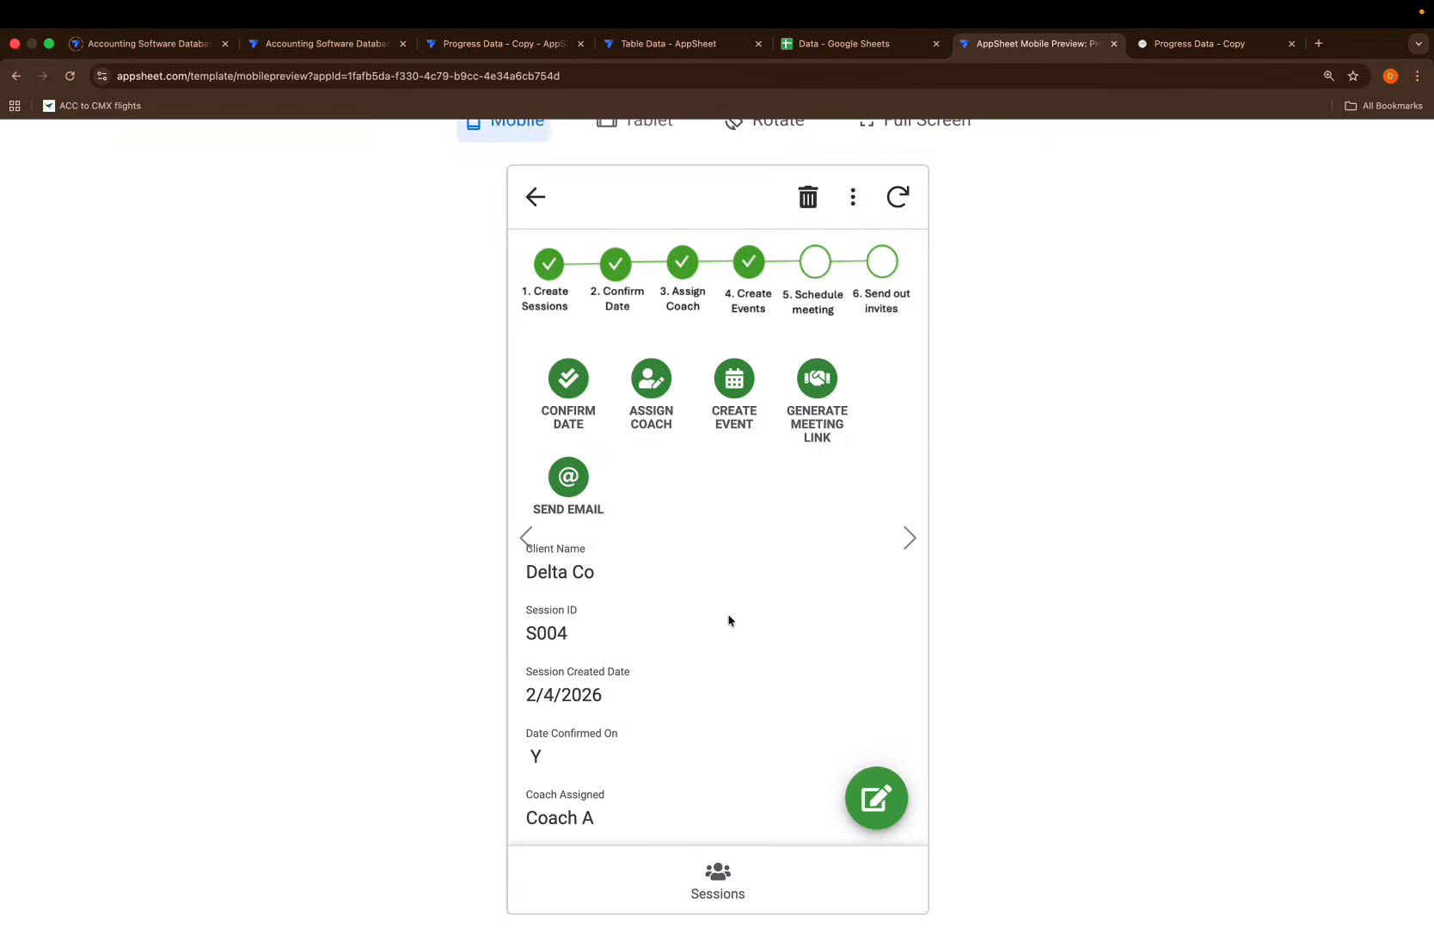
scroll(714, 665, down, 3)
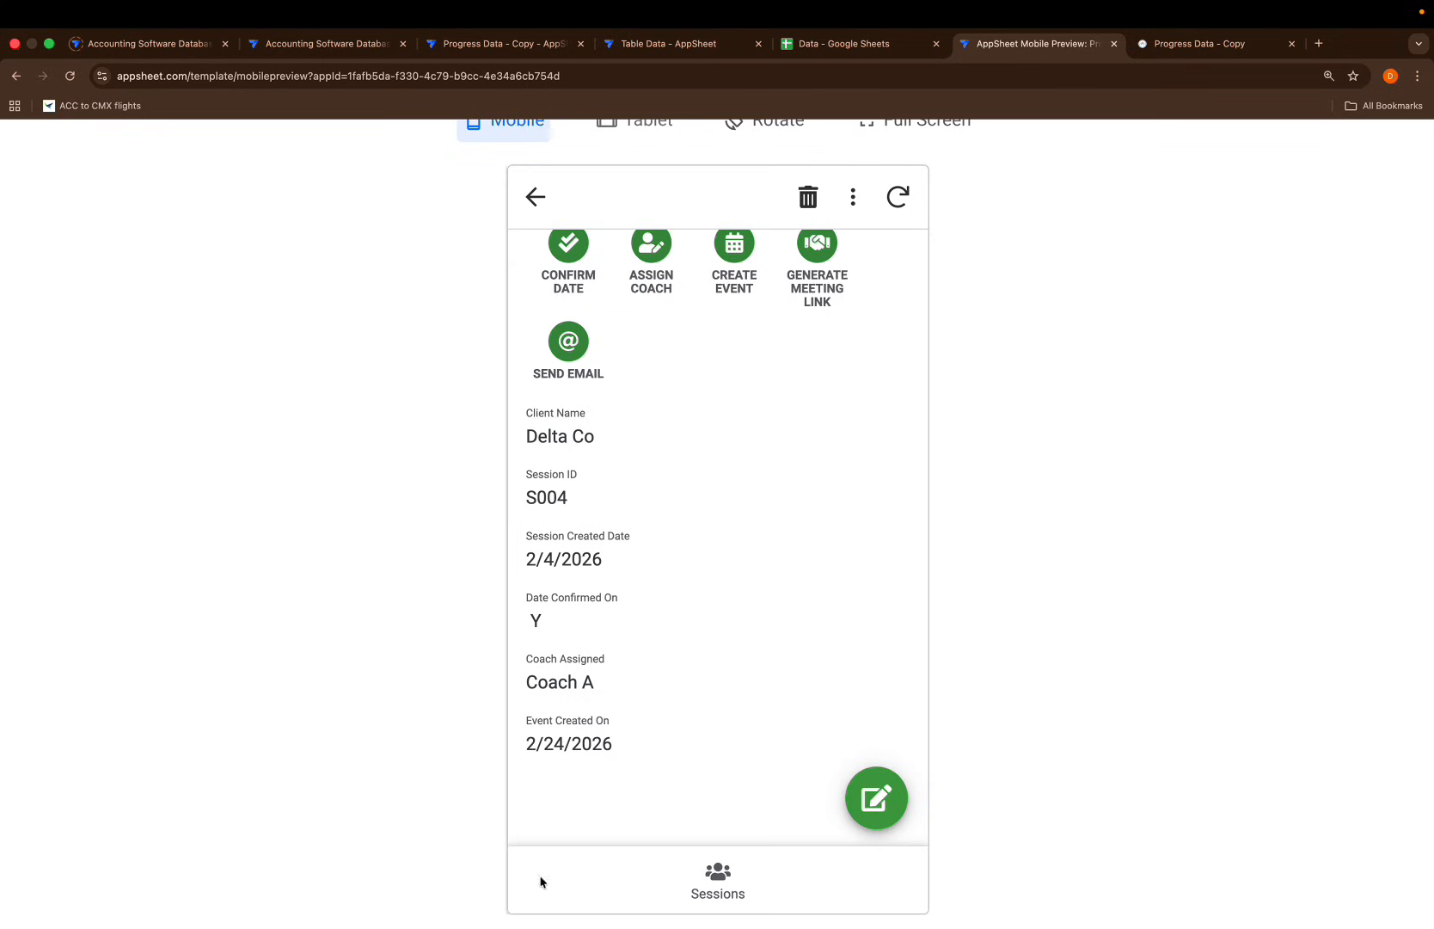
scroll(733, 675, up, 3)
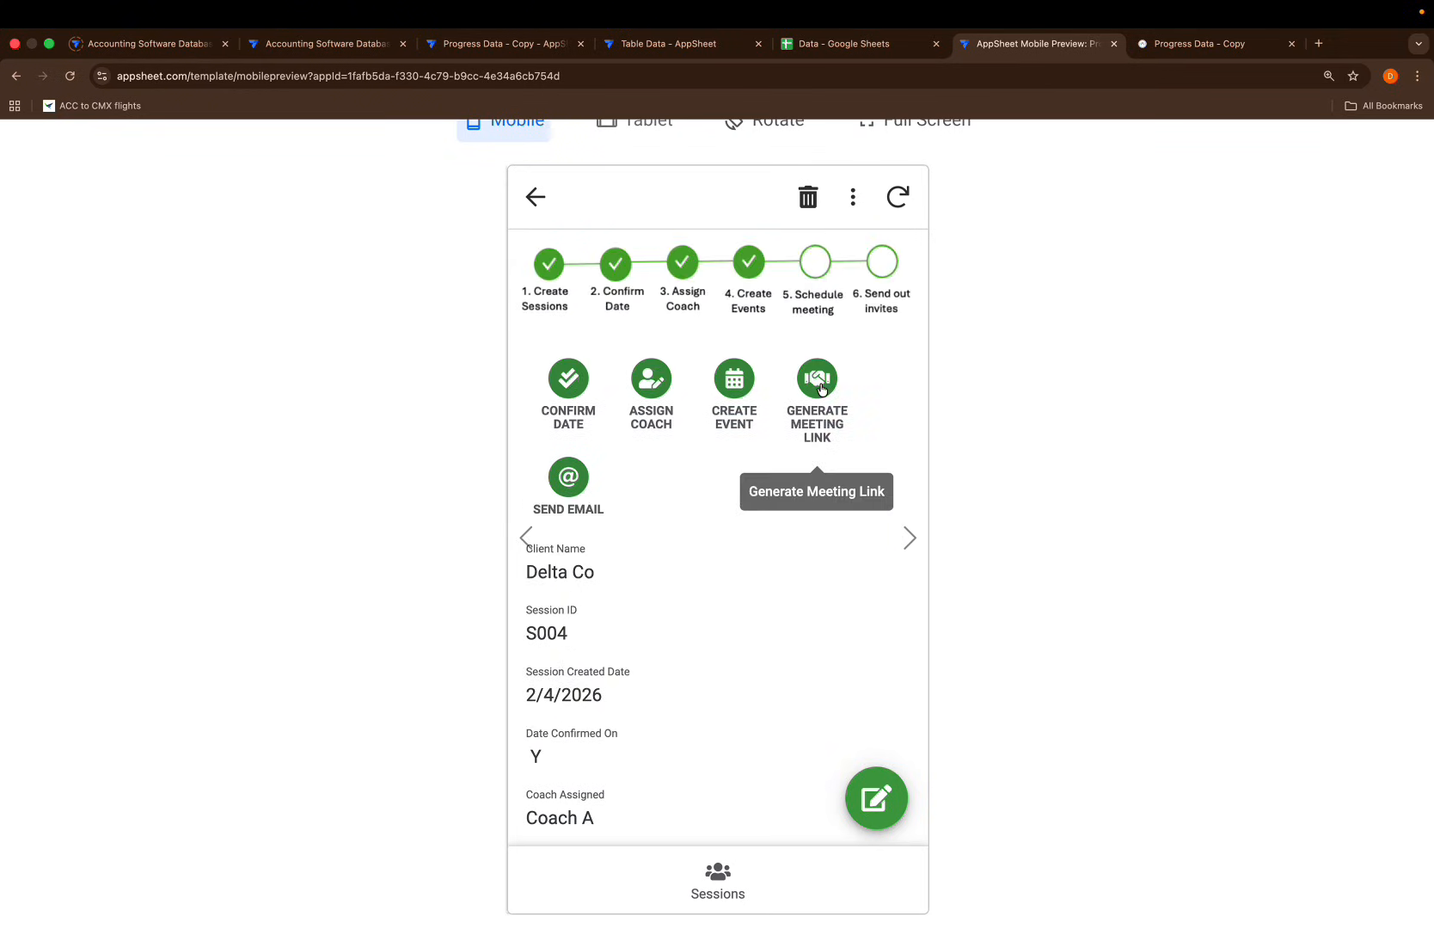
click(833, 417)
scroll(697, 637, down, 3)
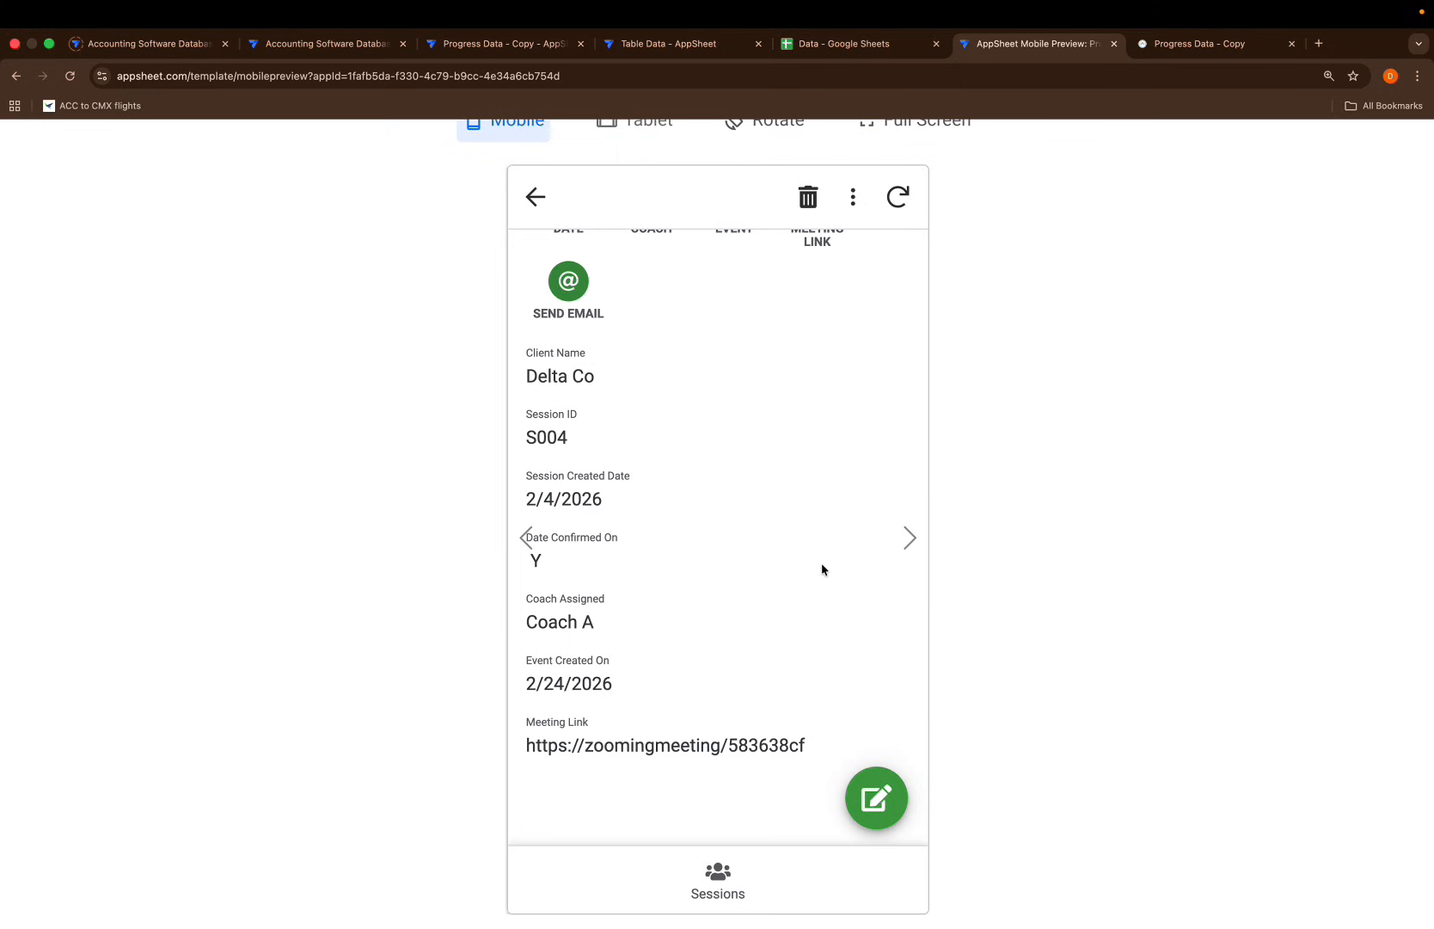
scroll(823, 568, up, 3)
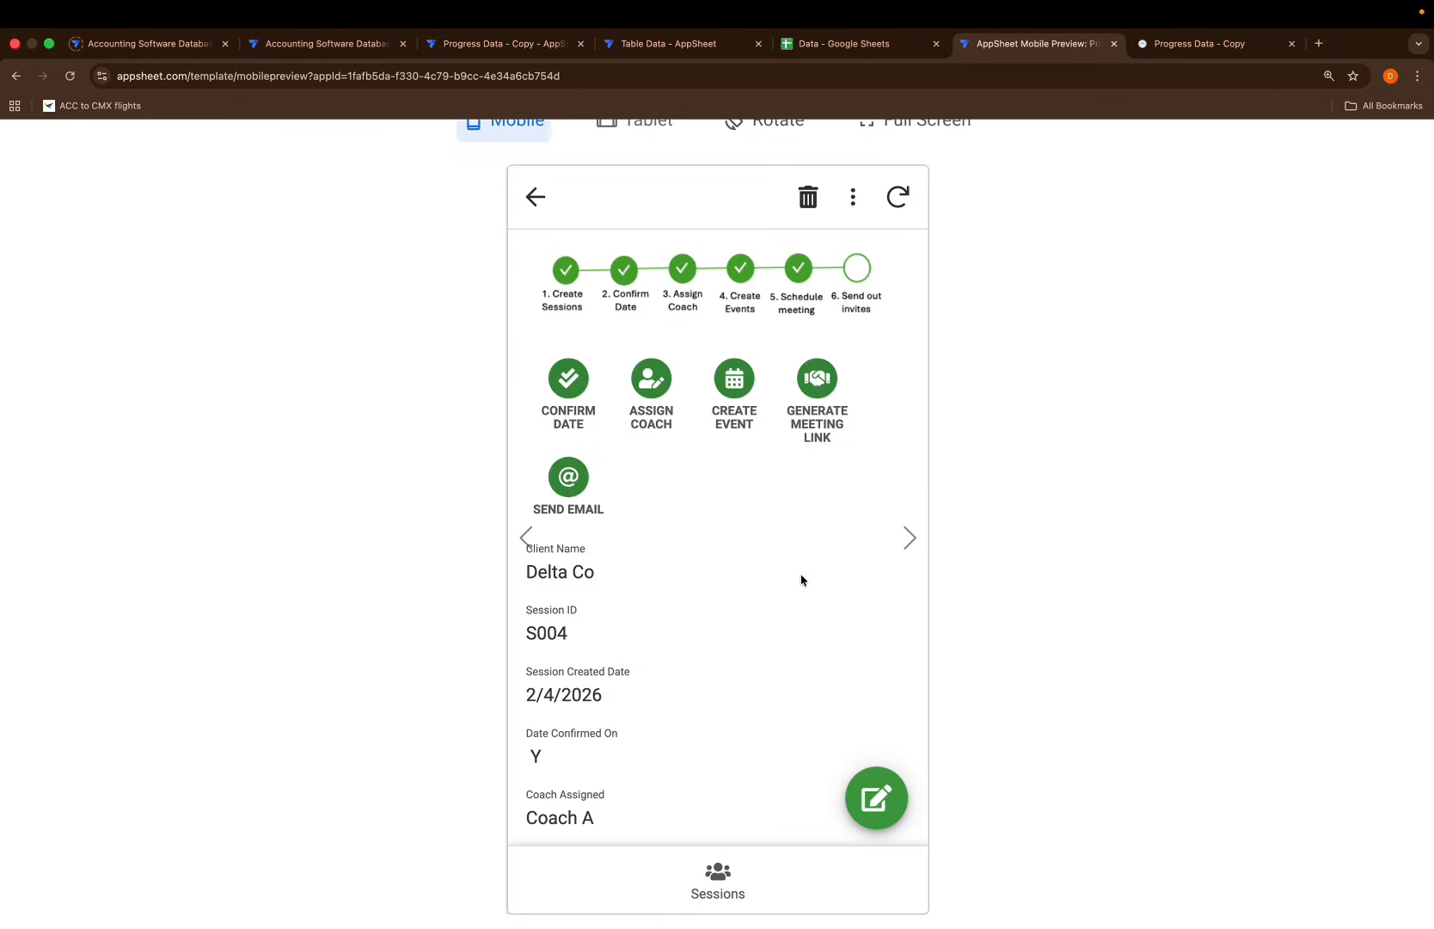
Send the meeting link invite email to the recipient's address, then advance to the next record
click(566, 479)
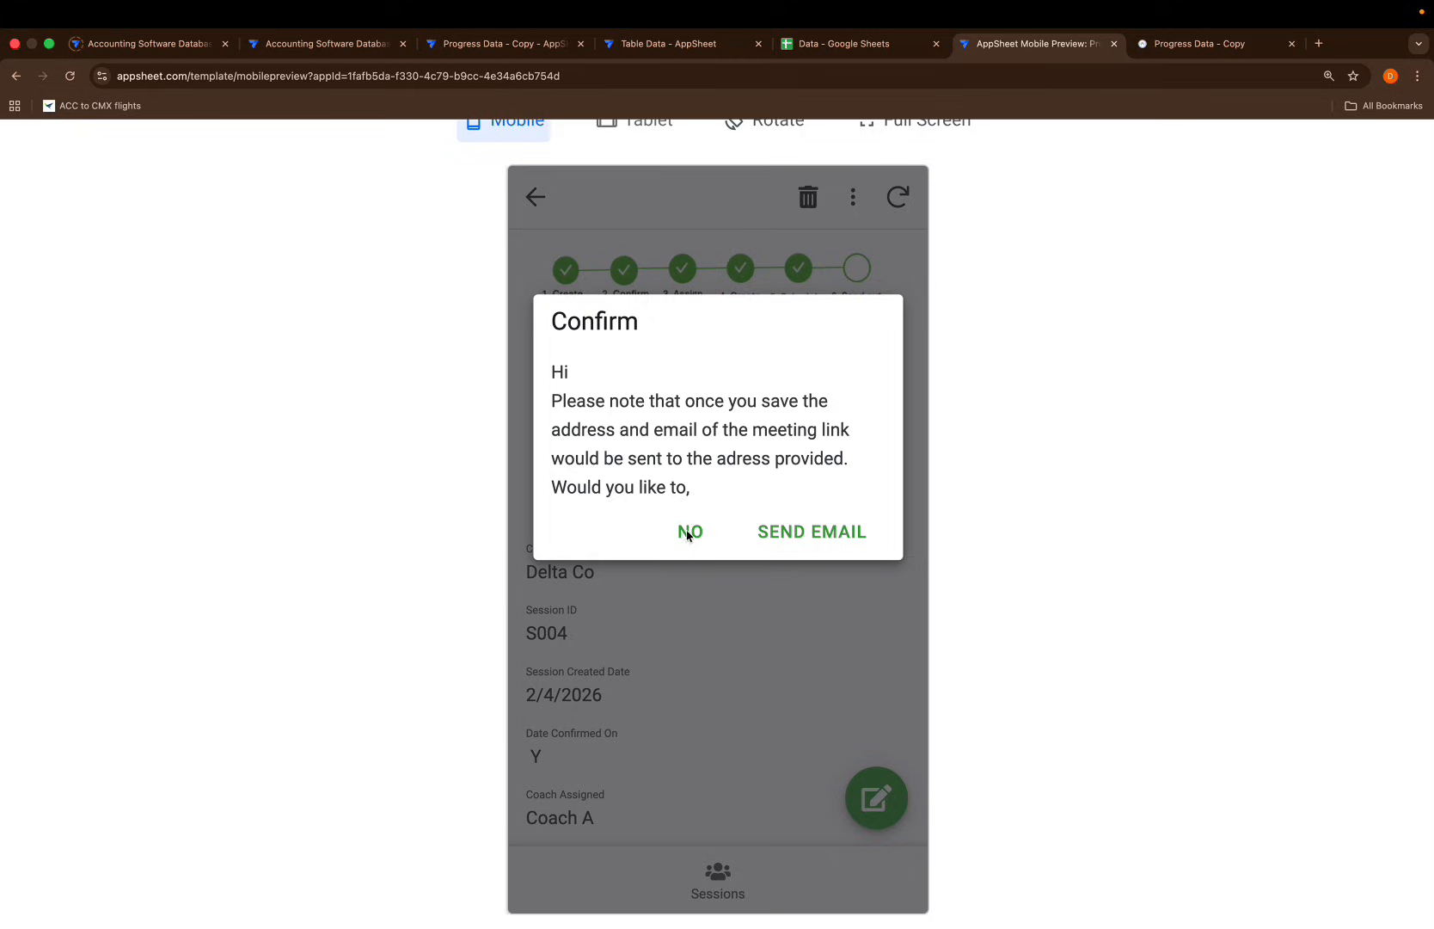
click(817, 532)
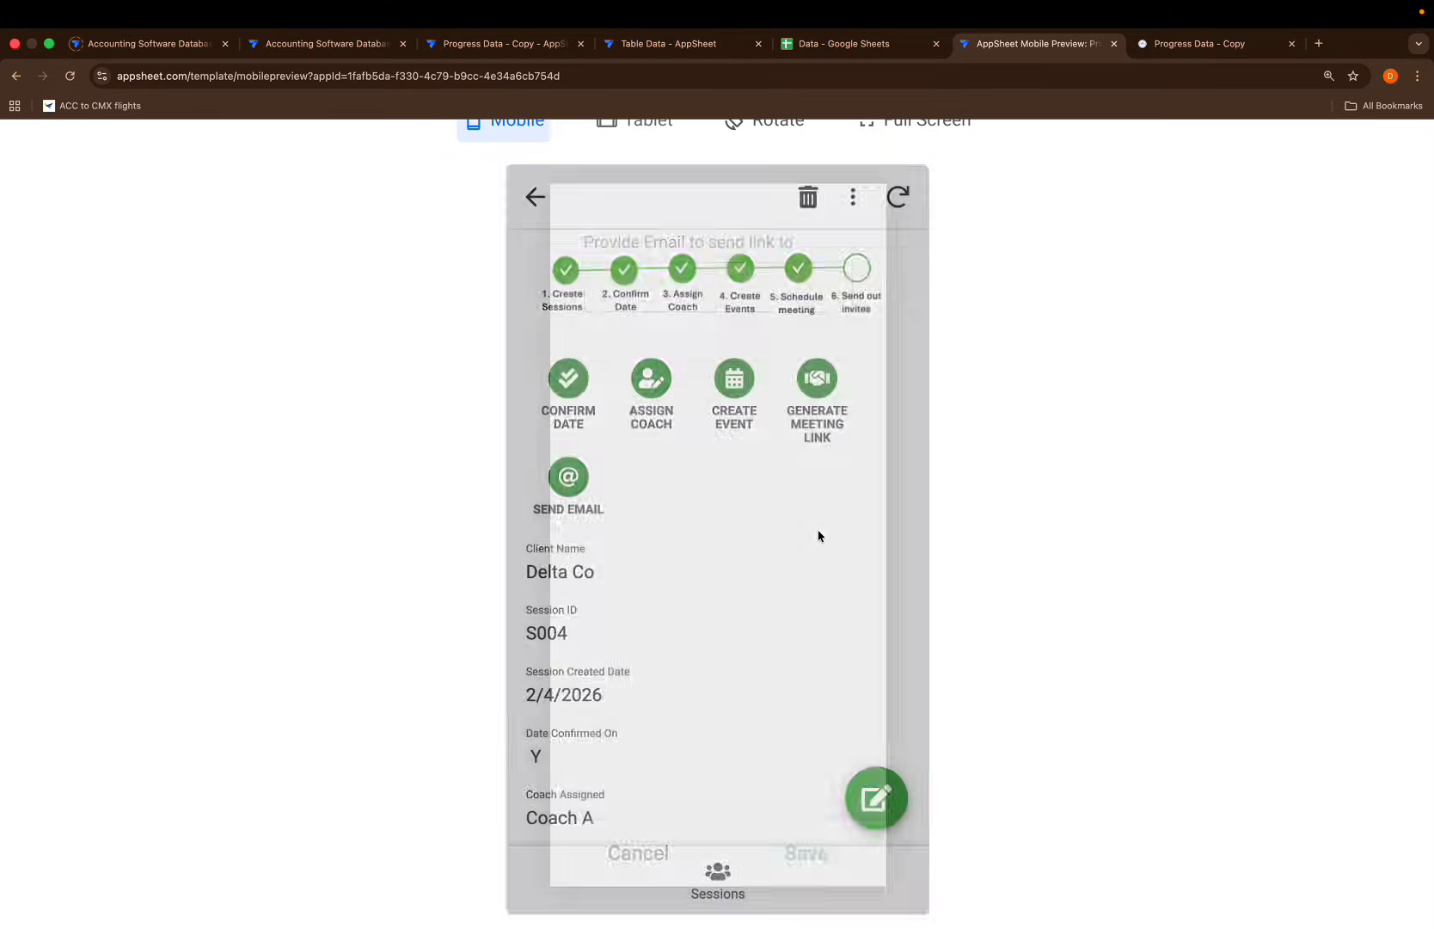
click(598, 292)
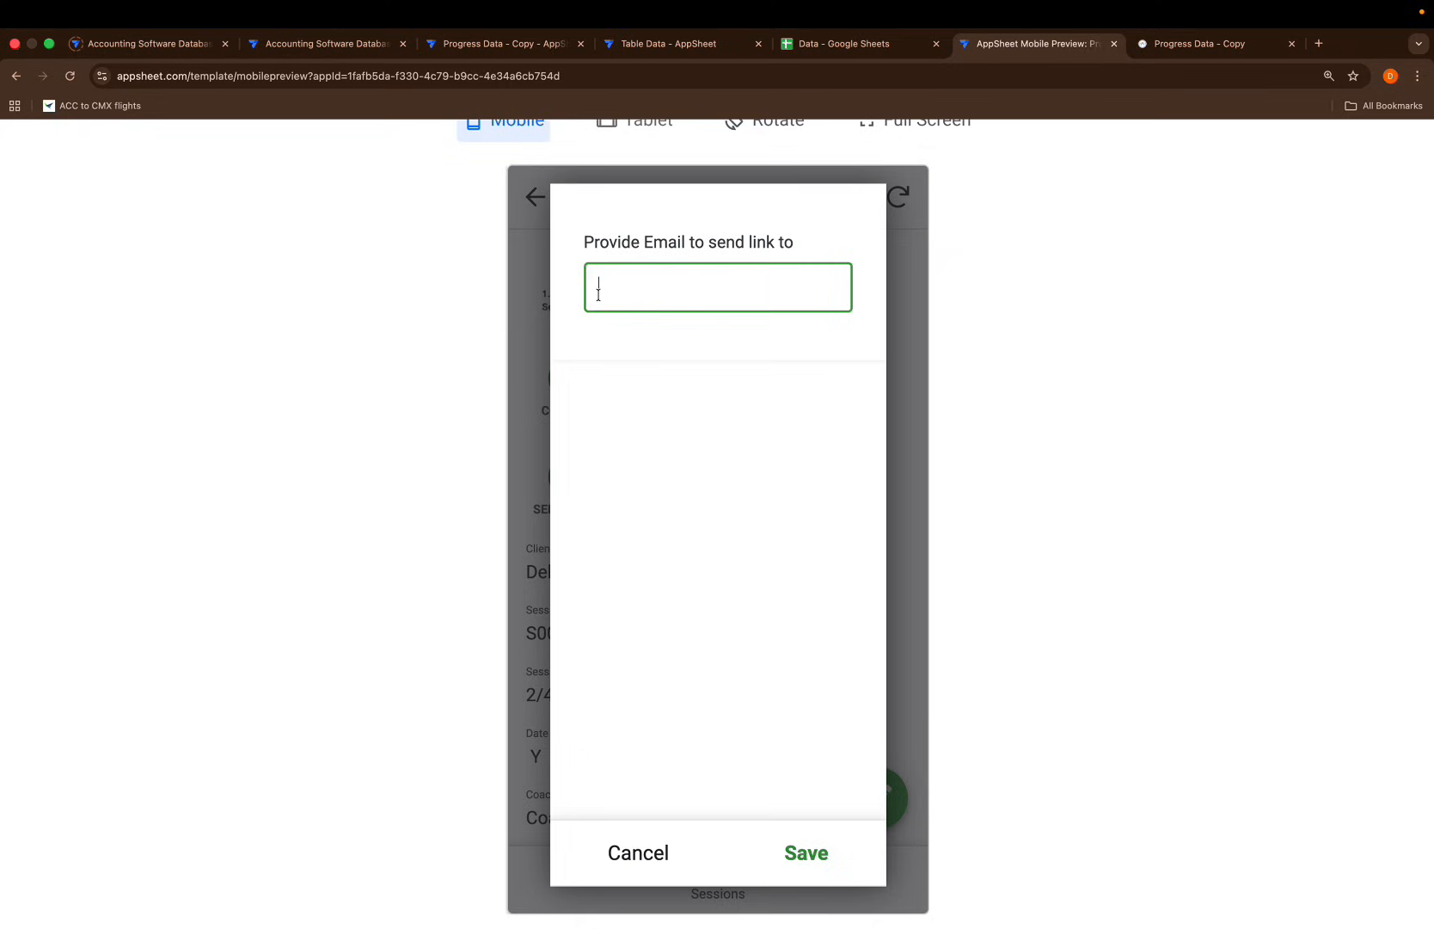
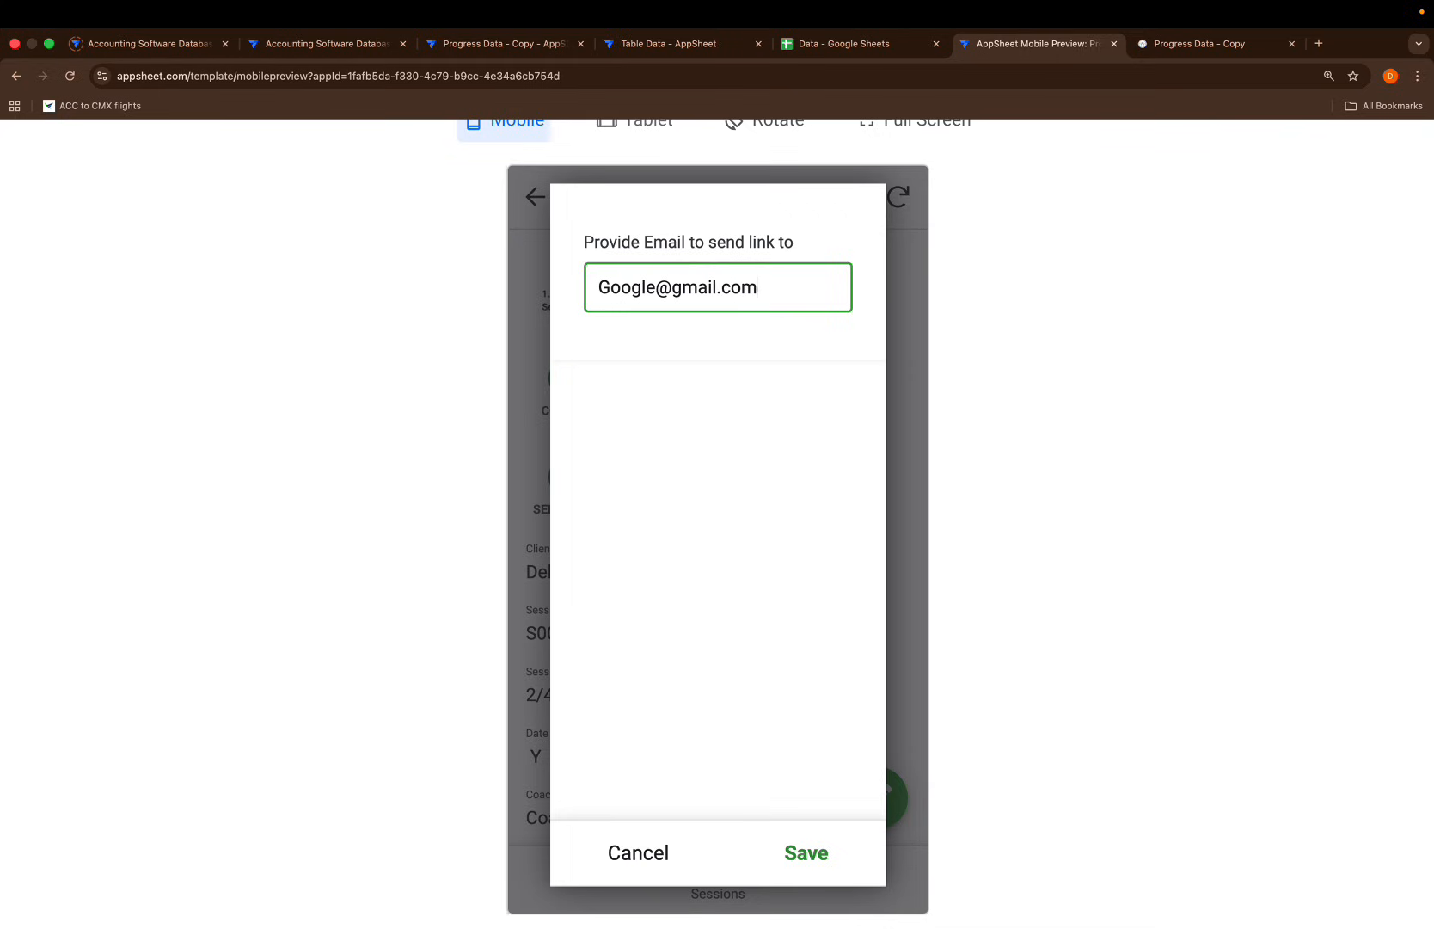
click(807, 856)
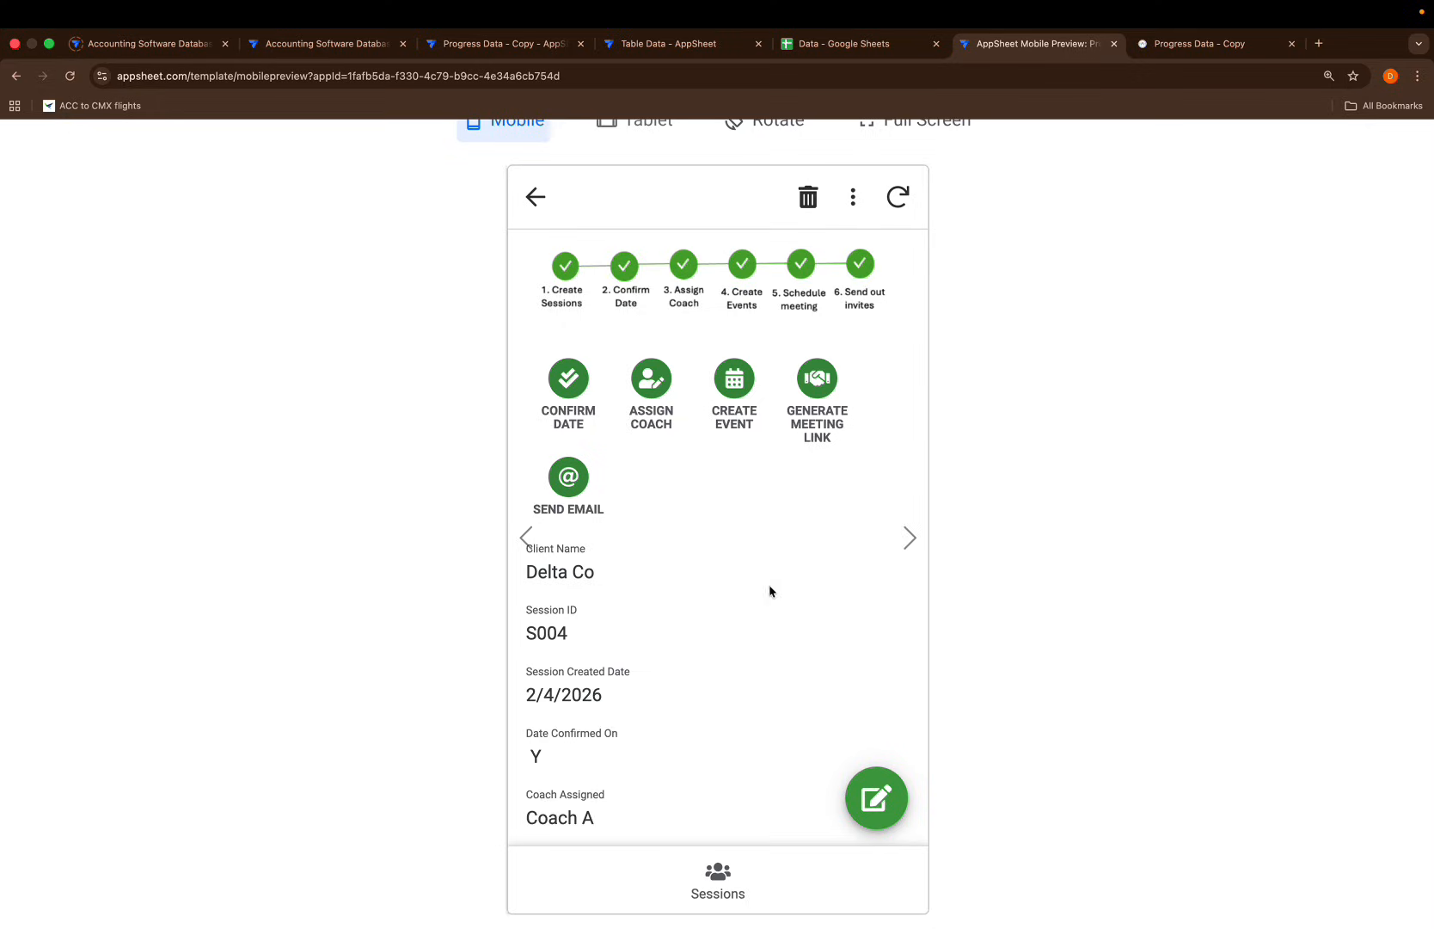
click(910, 548)
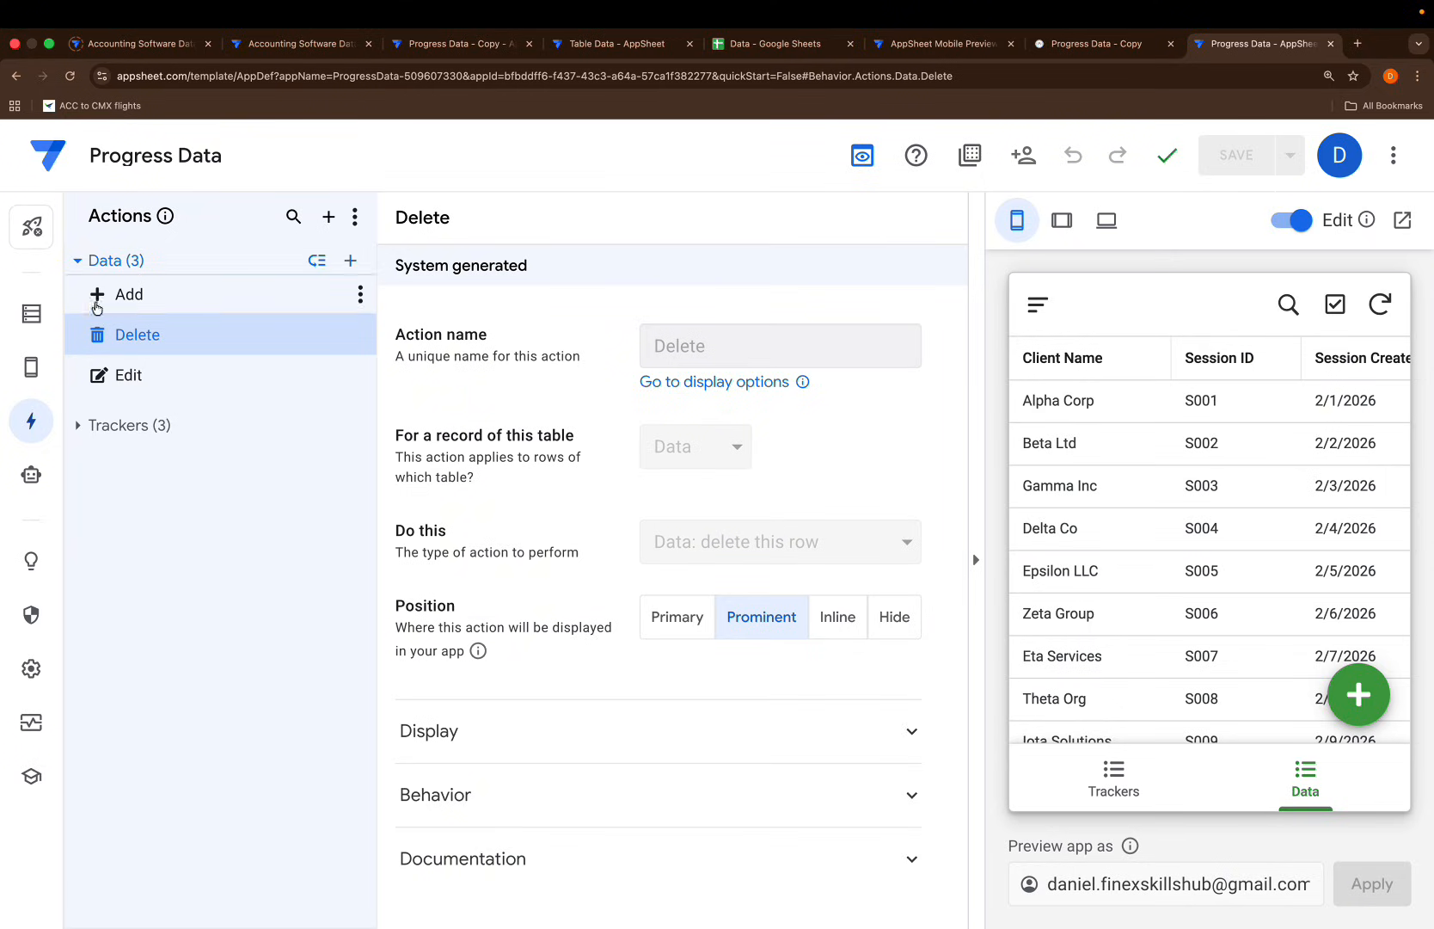
Open the Trackers table's source spreadsheet, Progress Data, via View data source
click(34, 313)
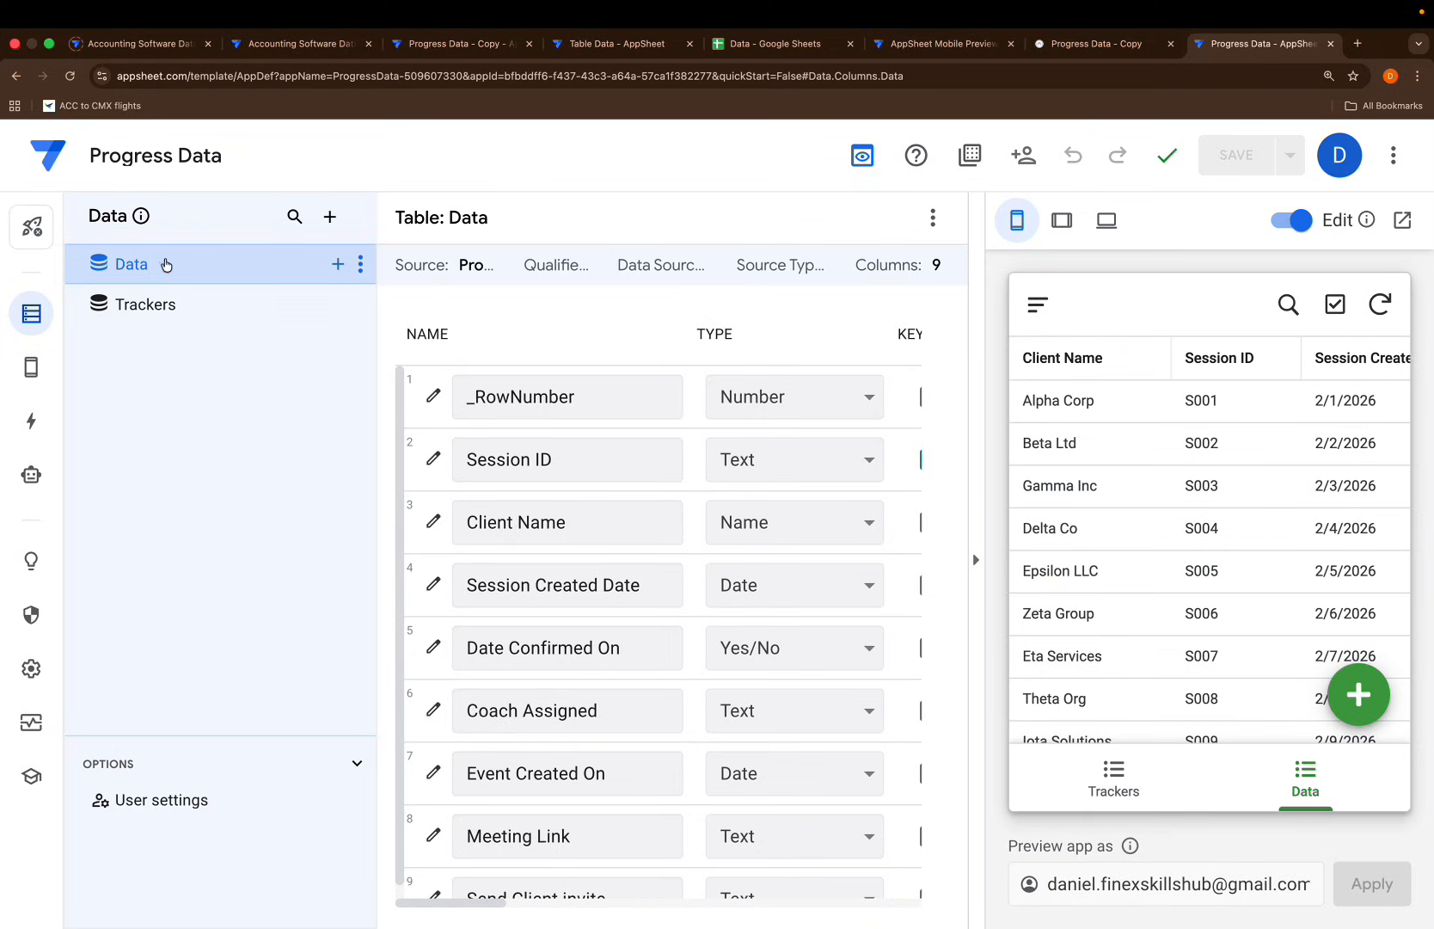
scroll(587, 532, down, 1)
scroll(586, 531, up, 1)
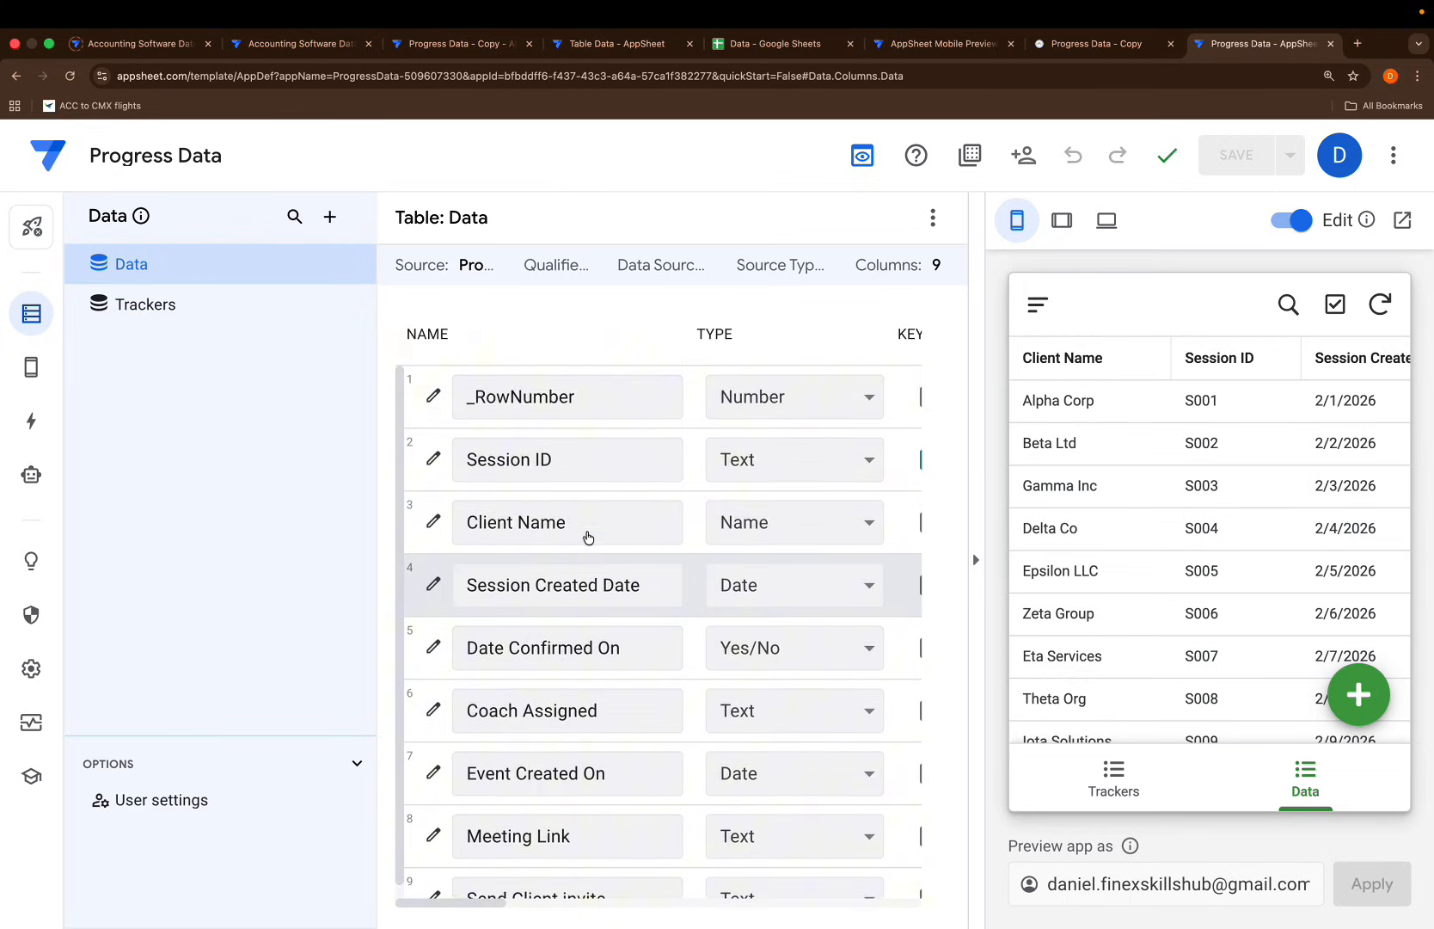
scroll(574, 773, down, 1)
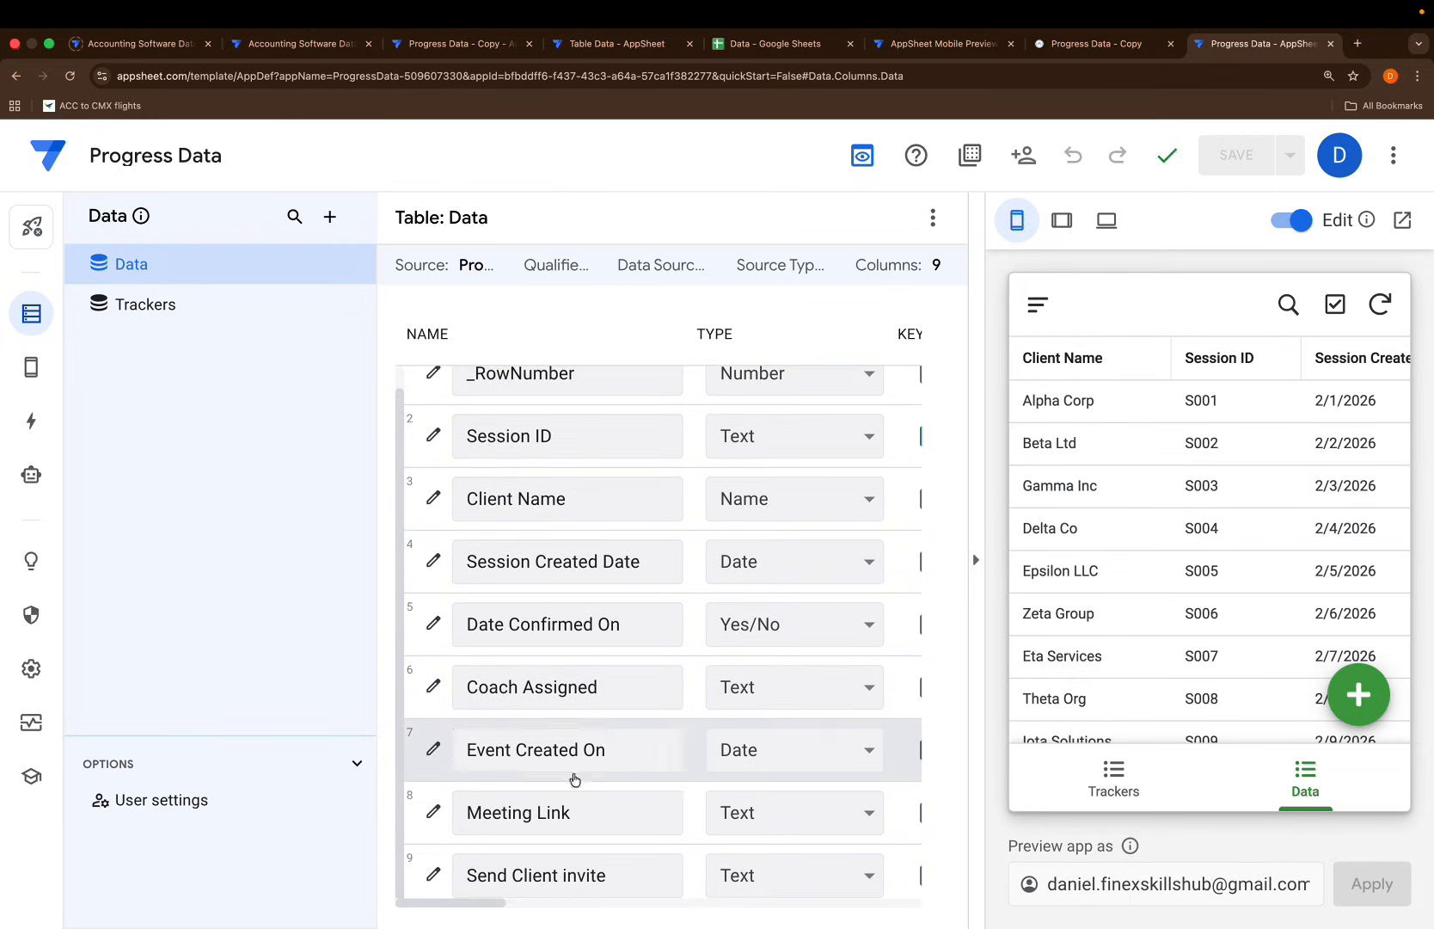
click(192, 308)
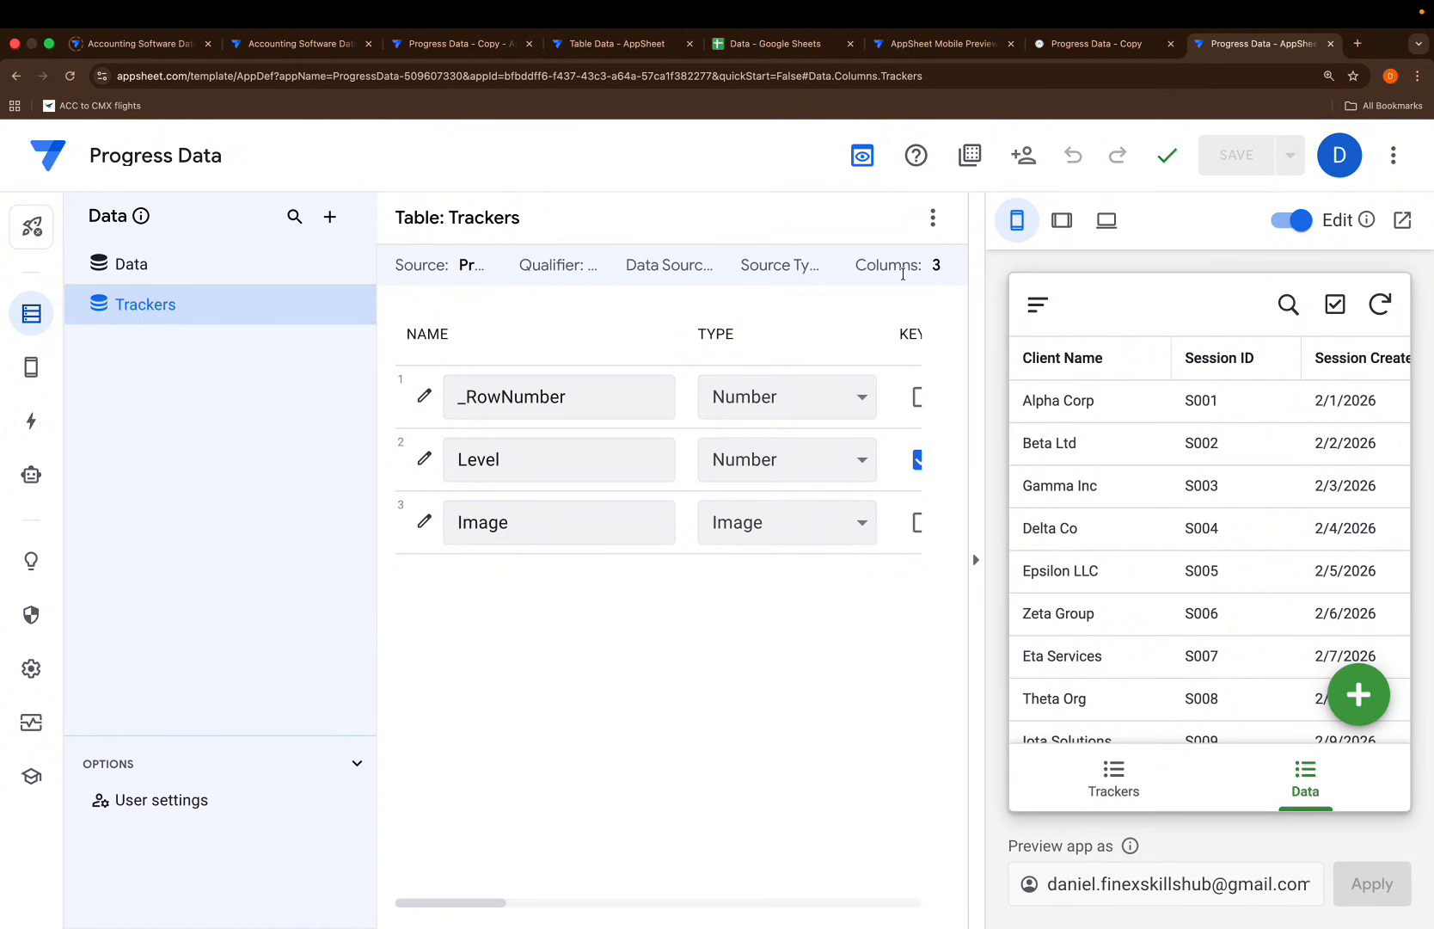
click(936, 222)
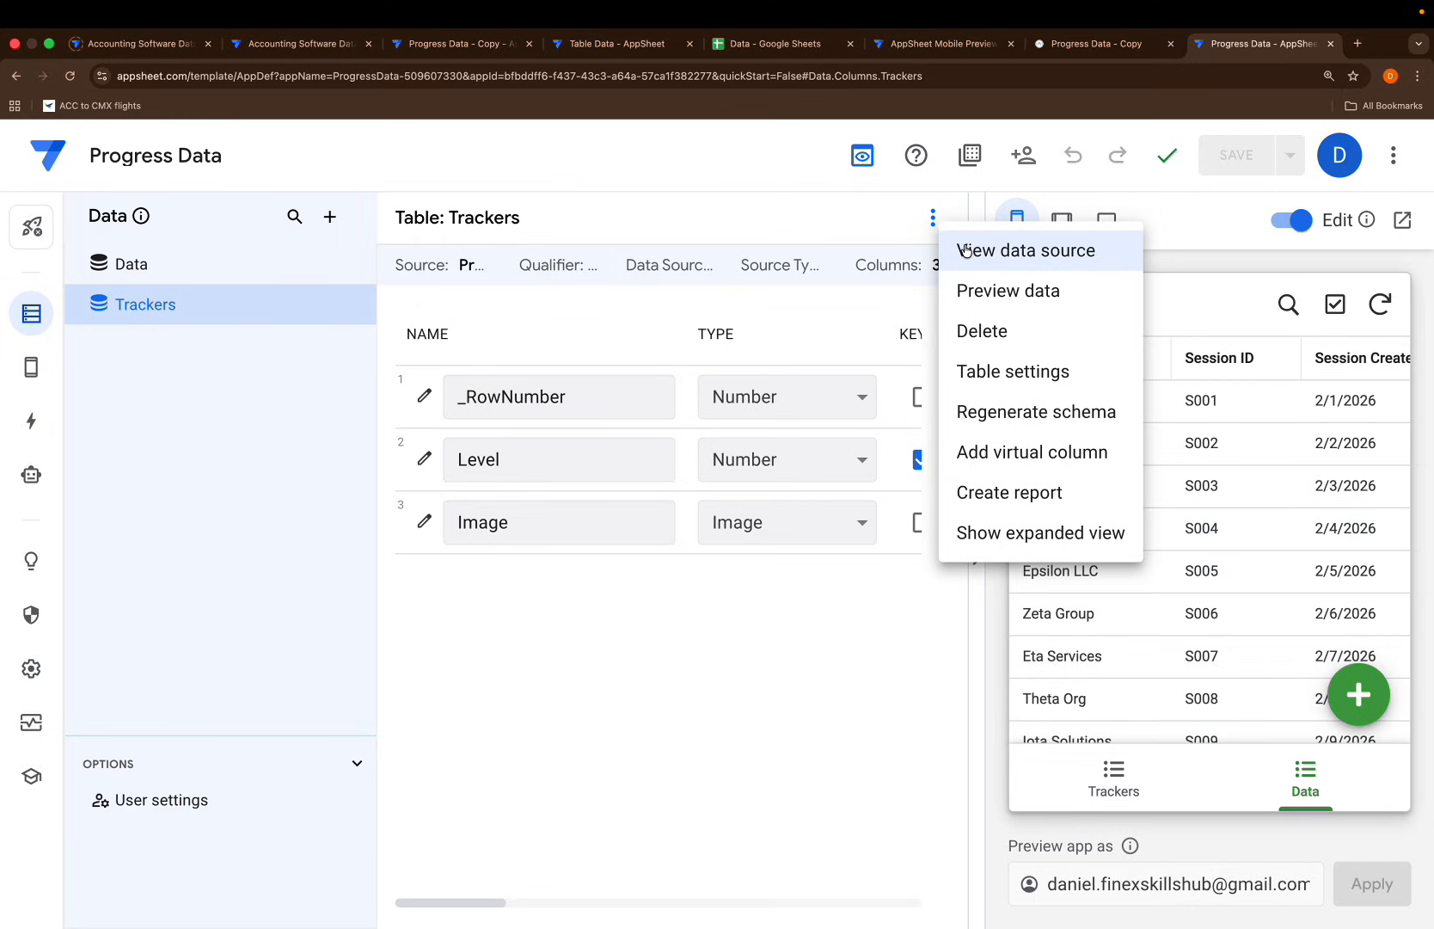
click(965, 251)
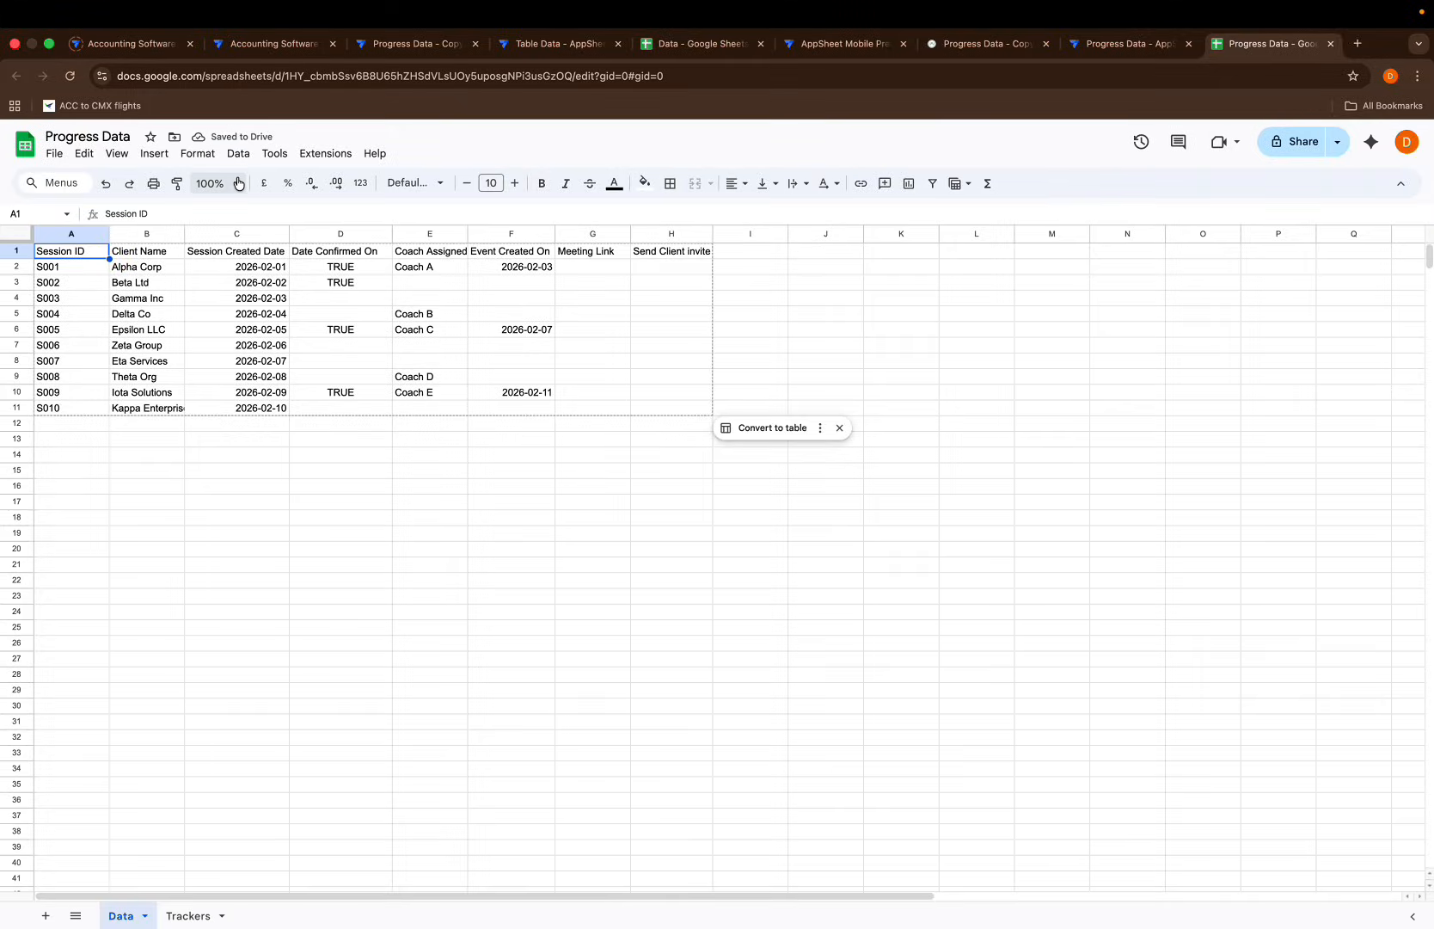
Zoom the Data sheet to 200% and inspect the Session ID through Date Confirmed On columns
click(238, 186)
click(219, 357)
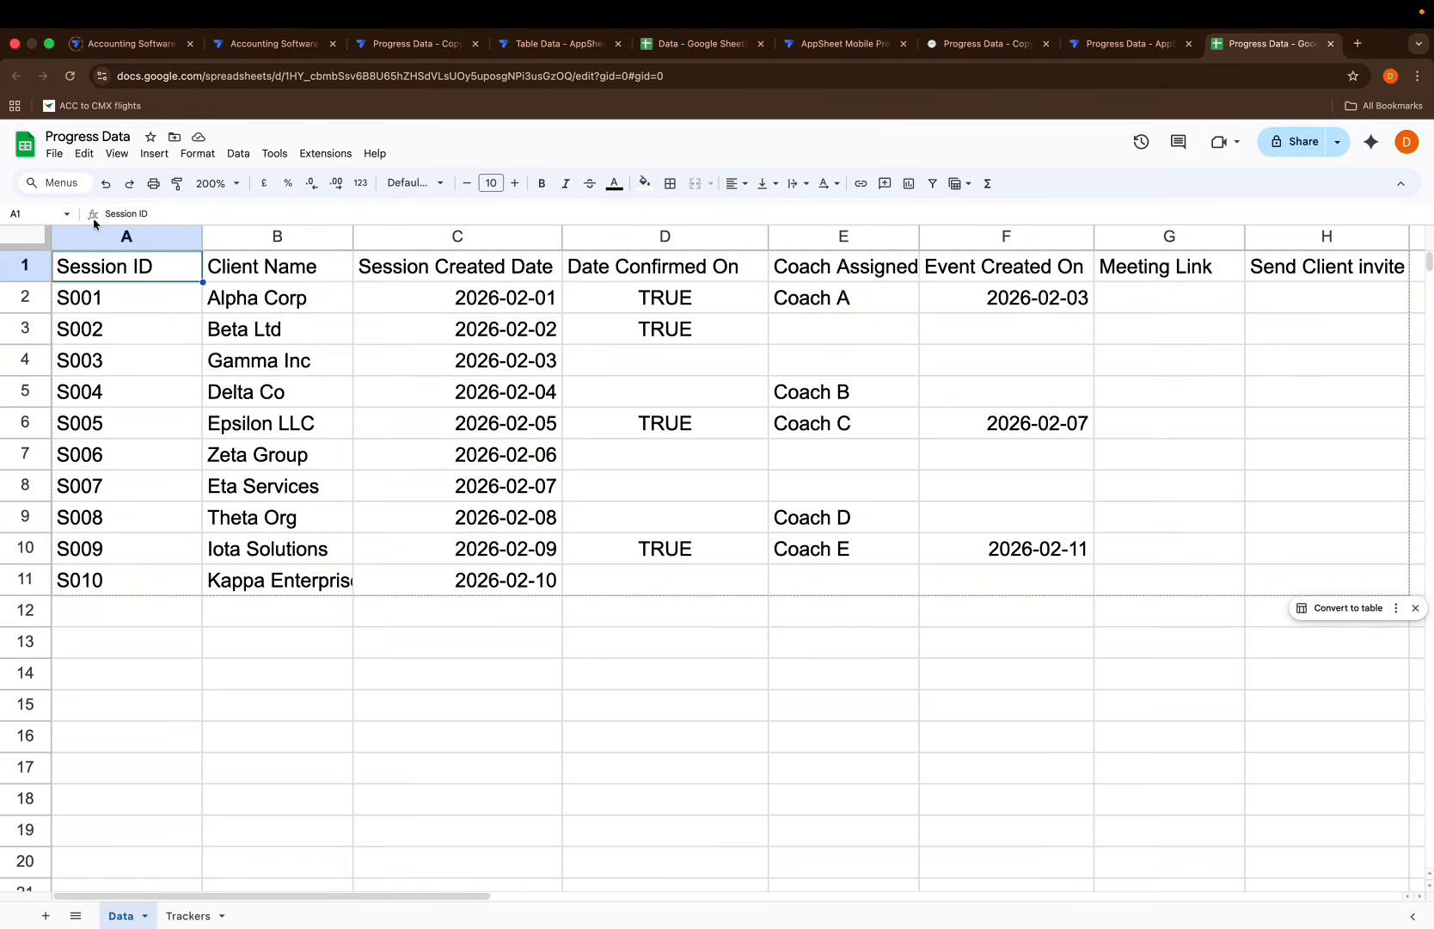
click(125, 234)
click(265, 234)
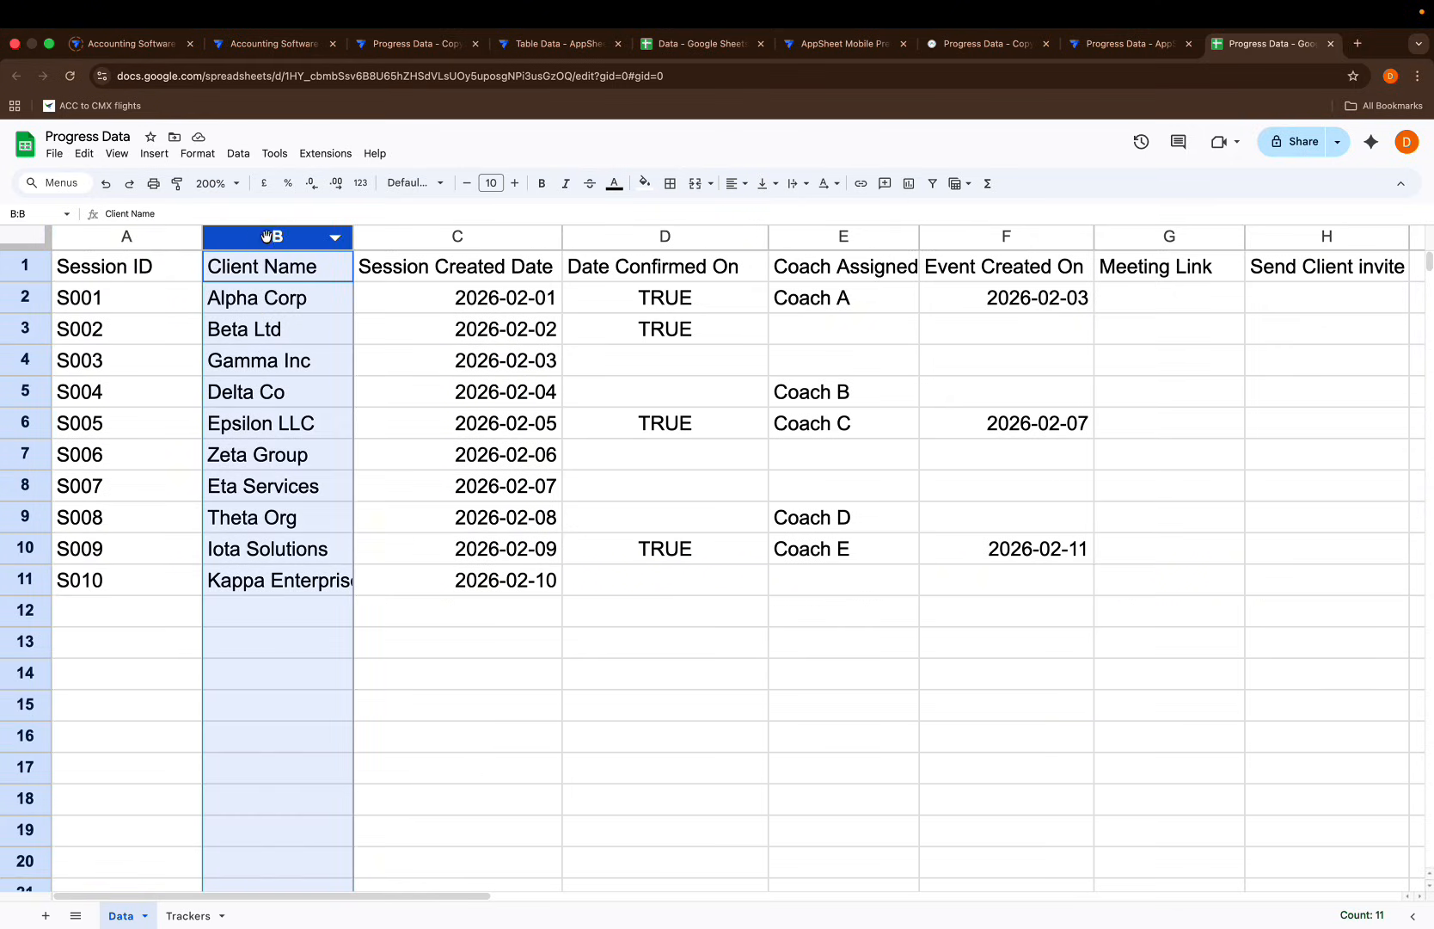
click(435, 238)
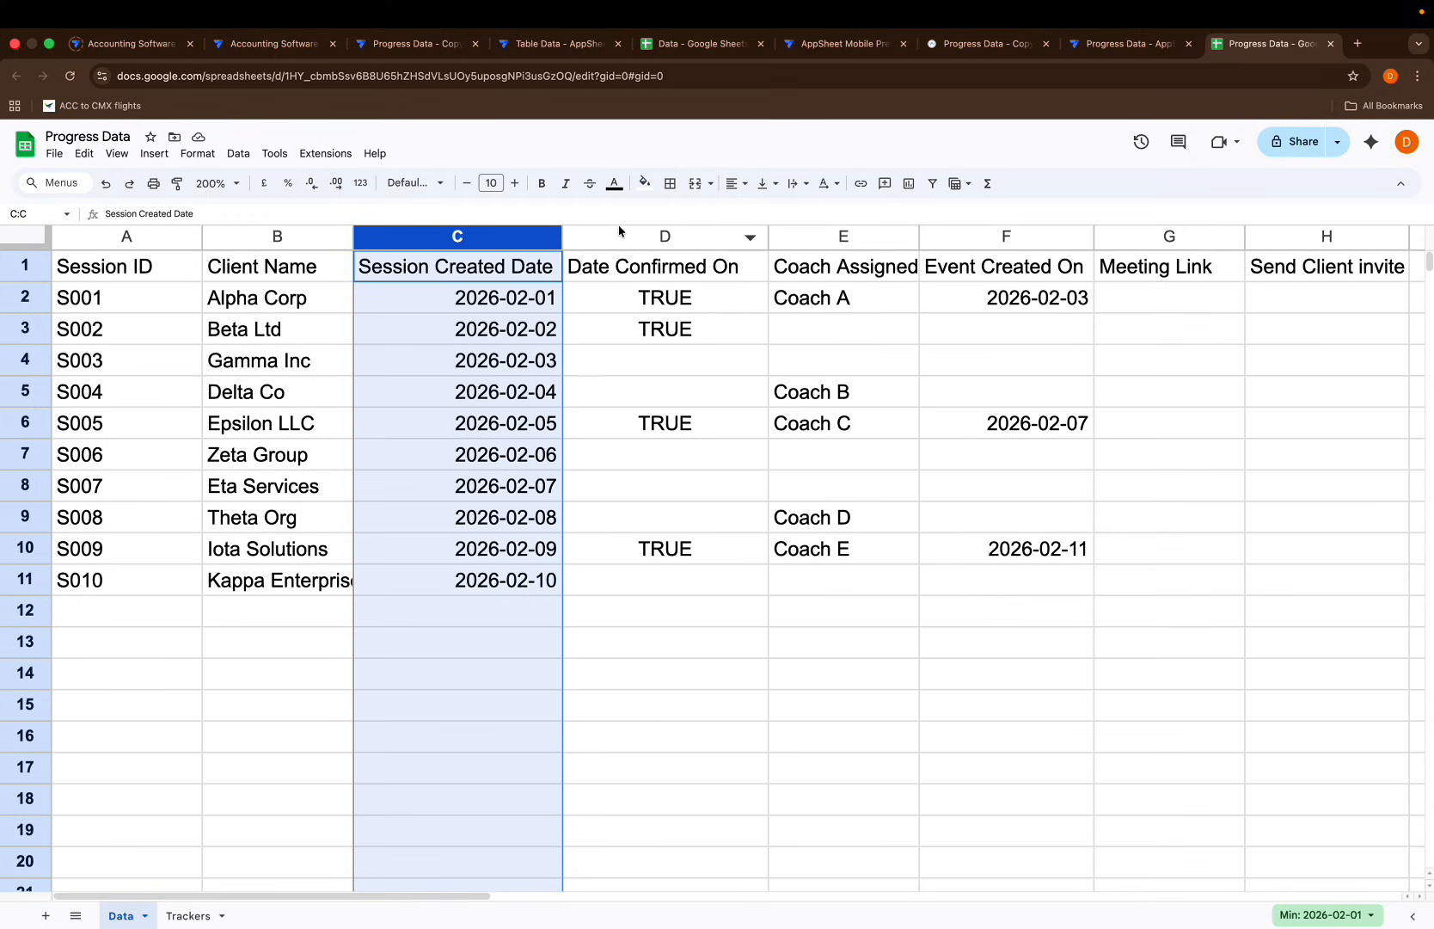
click(660, 241)
Inspect the Coach Assigned through Send Client invite columns, then open the Trackers sheet
scroll(755, 333, right, 5)
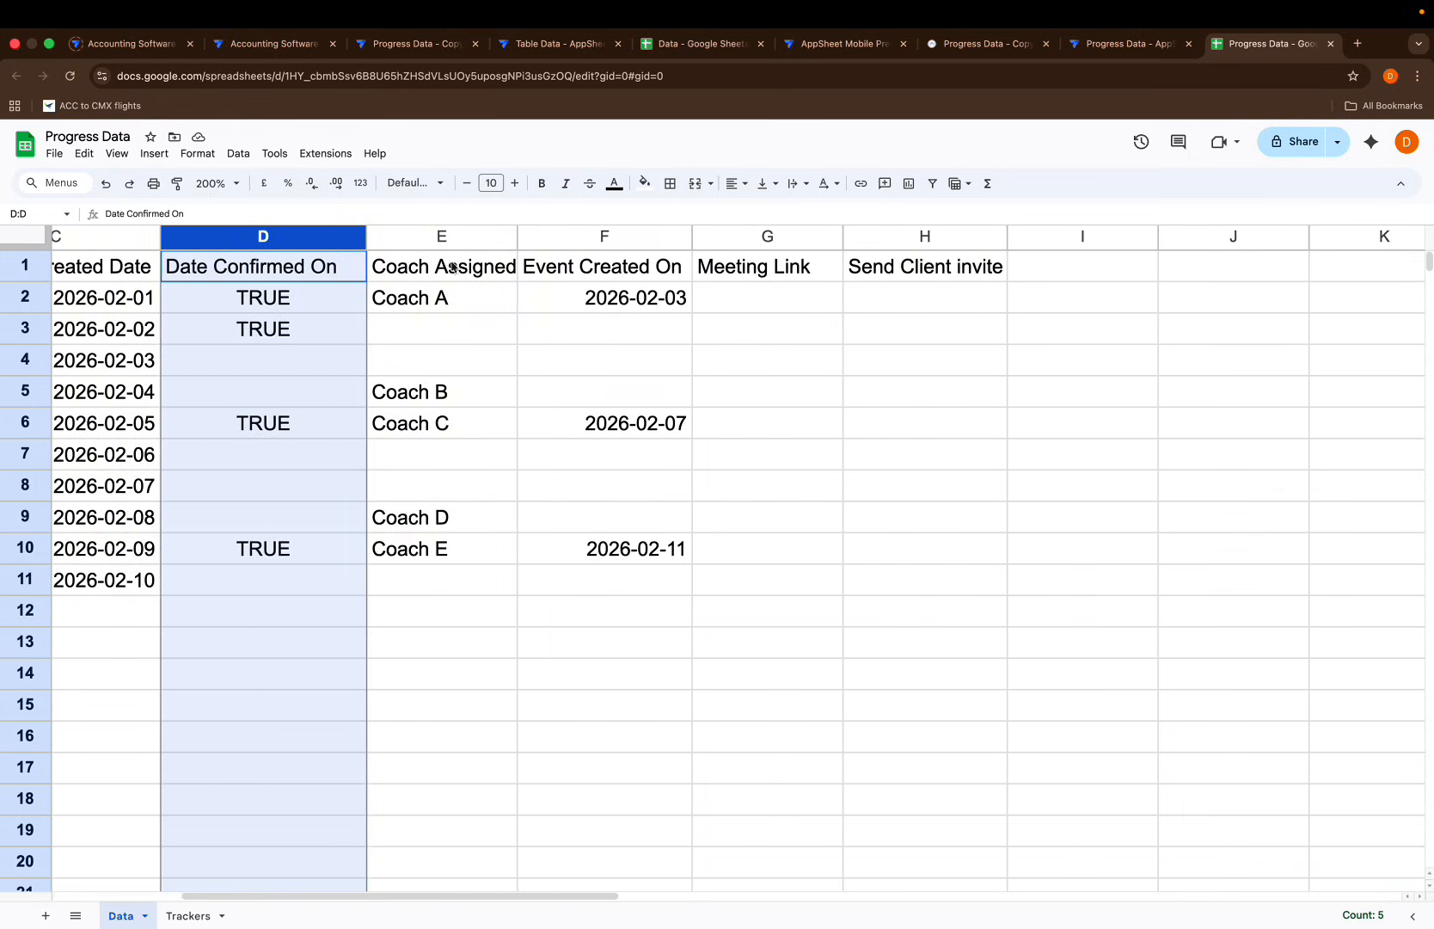
click(428, 238)
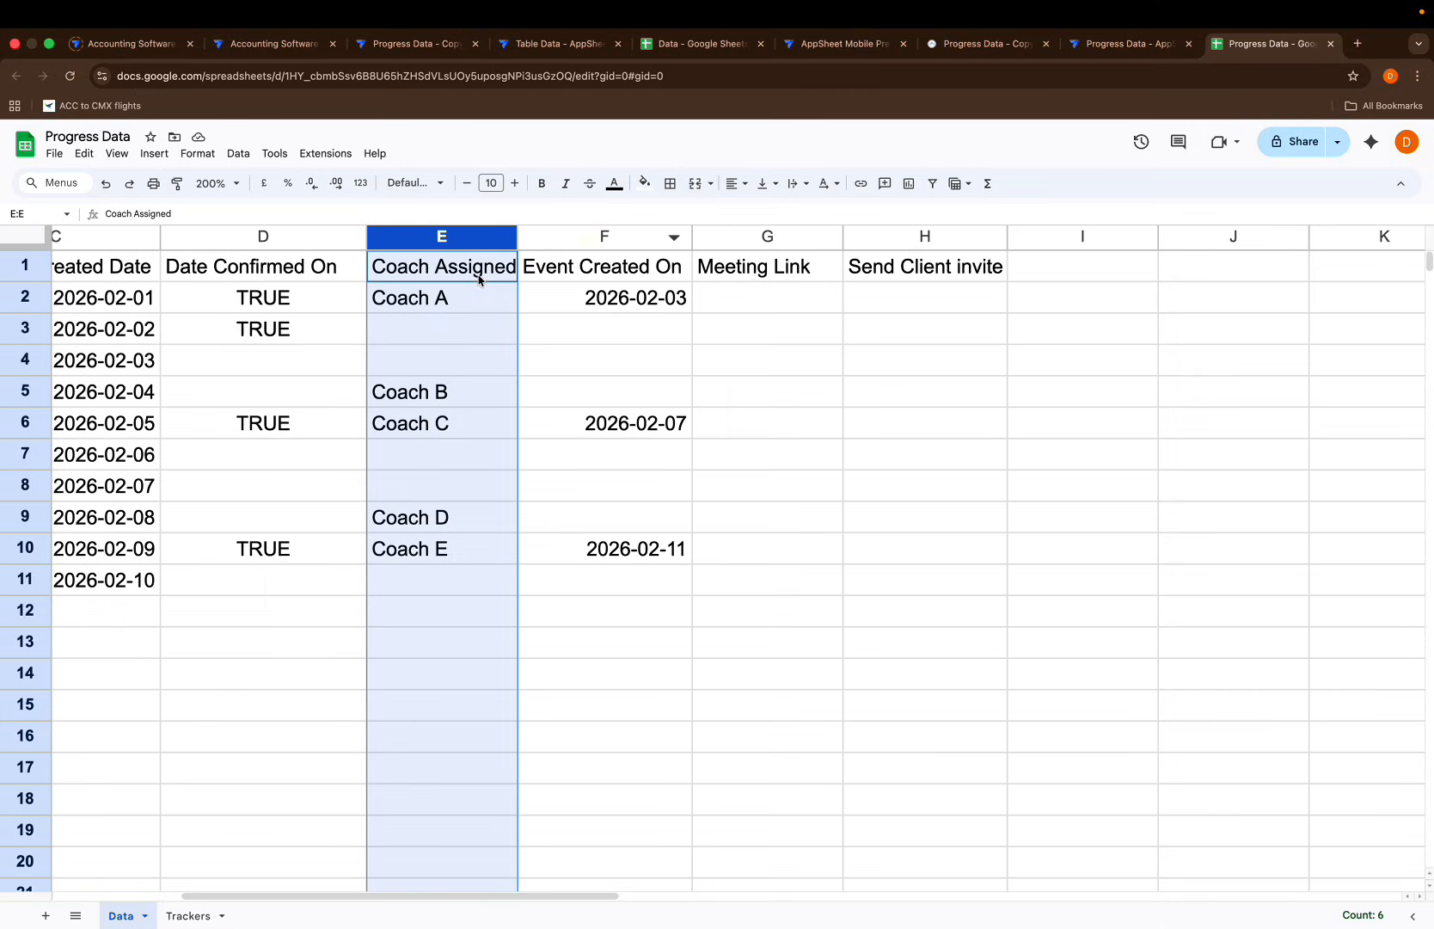
click(601, 236)
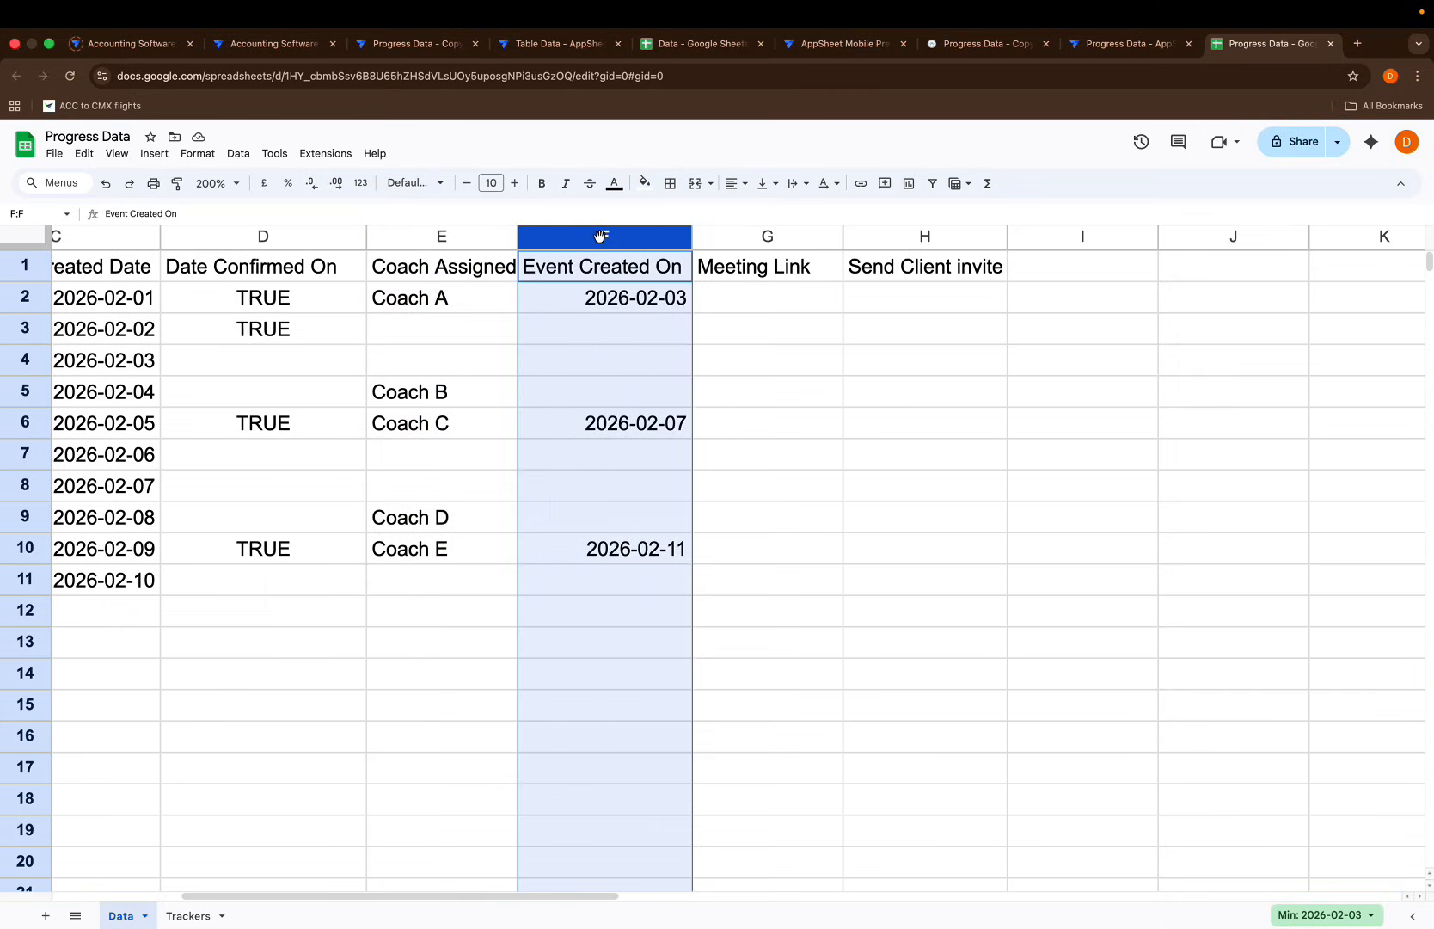
click(768, 237)
click(913, 237)
scroll(740, 435, left, 5)
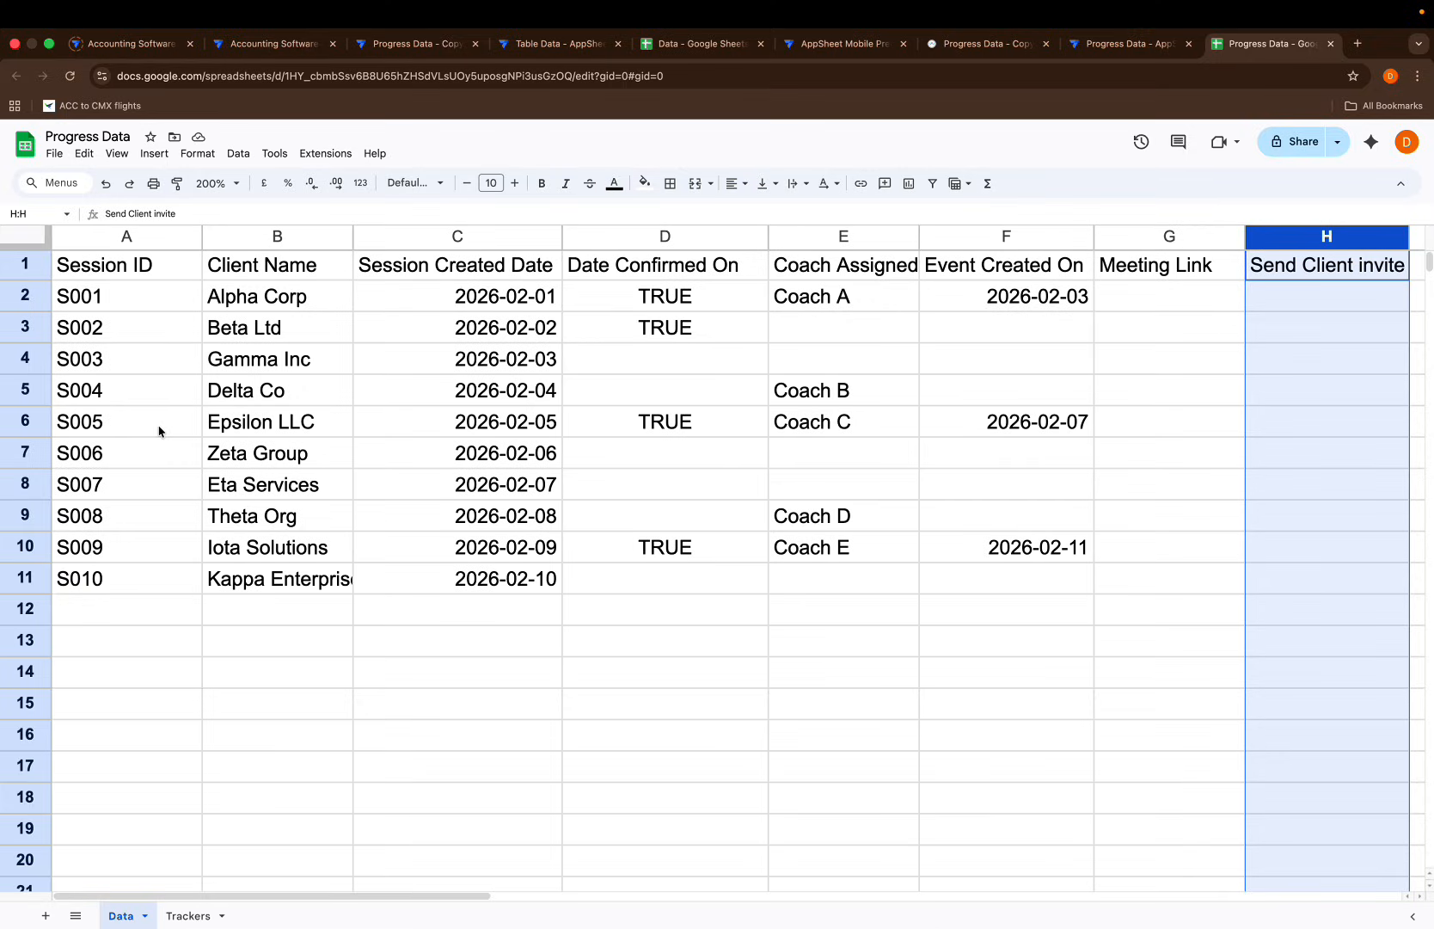
click(190, 916)
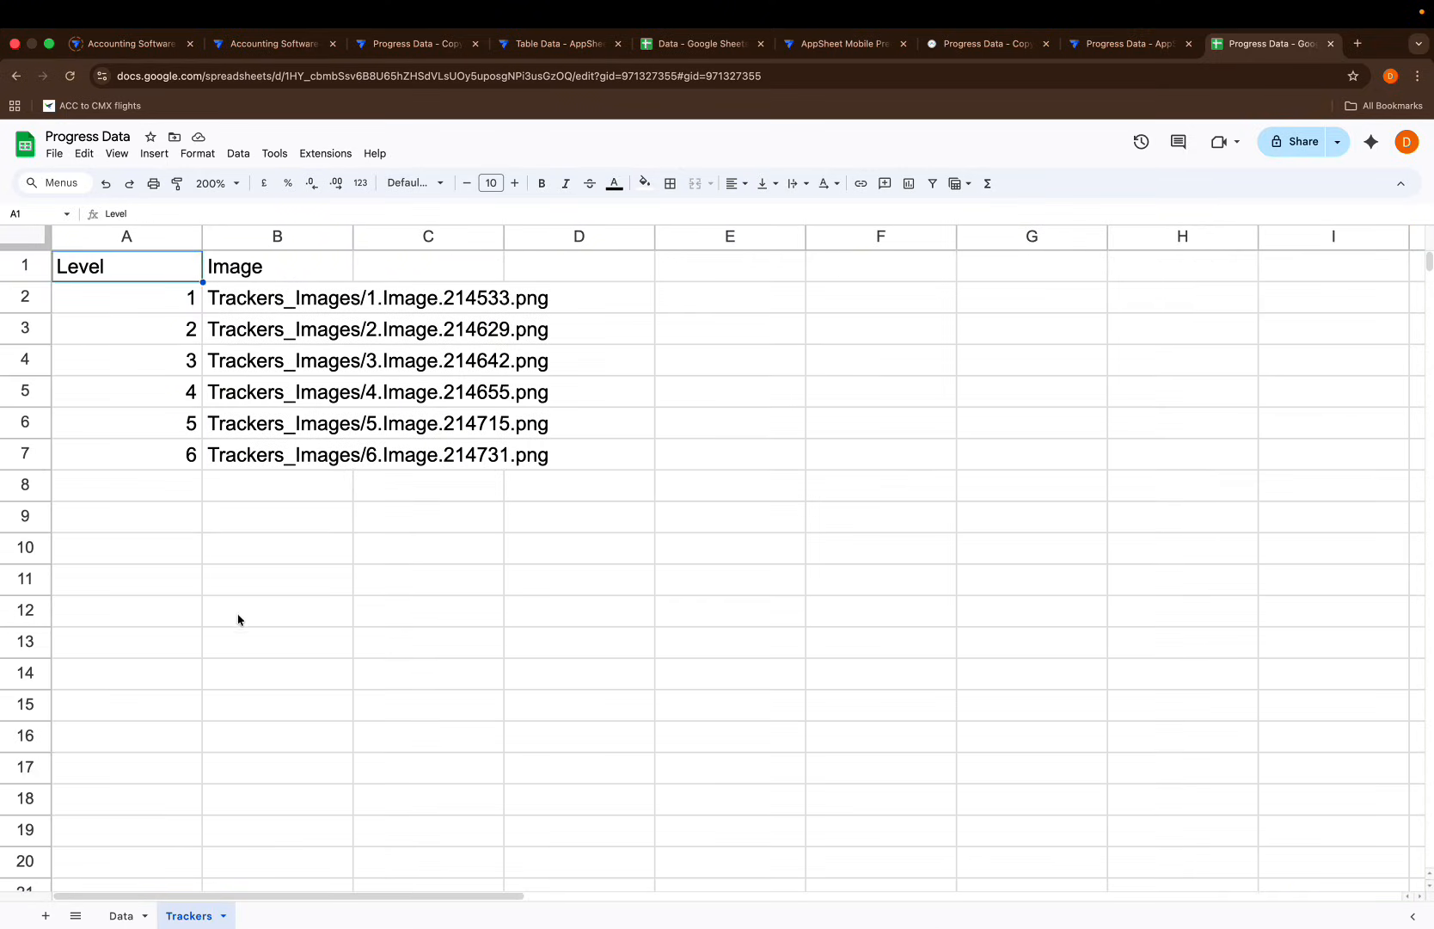
Auto-fit column B to show the full image paths and return to AppSheet
double_click(353, 237)
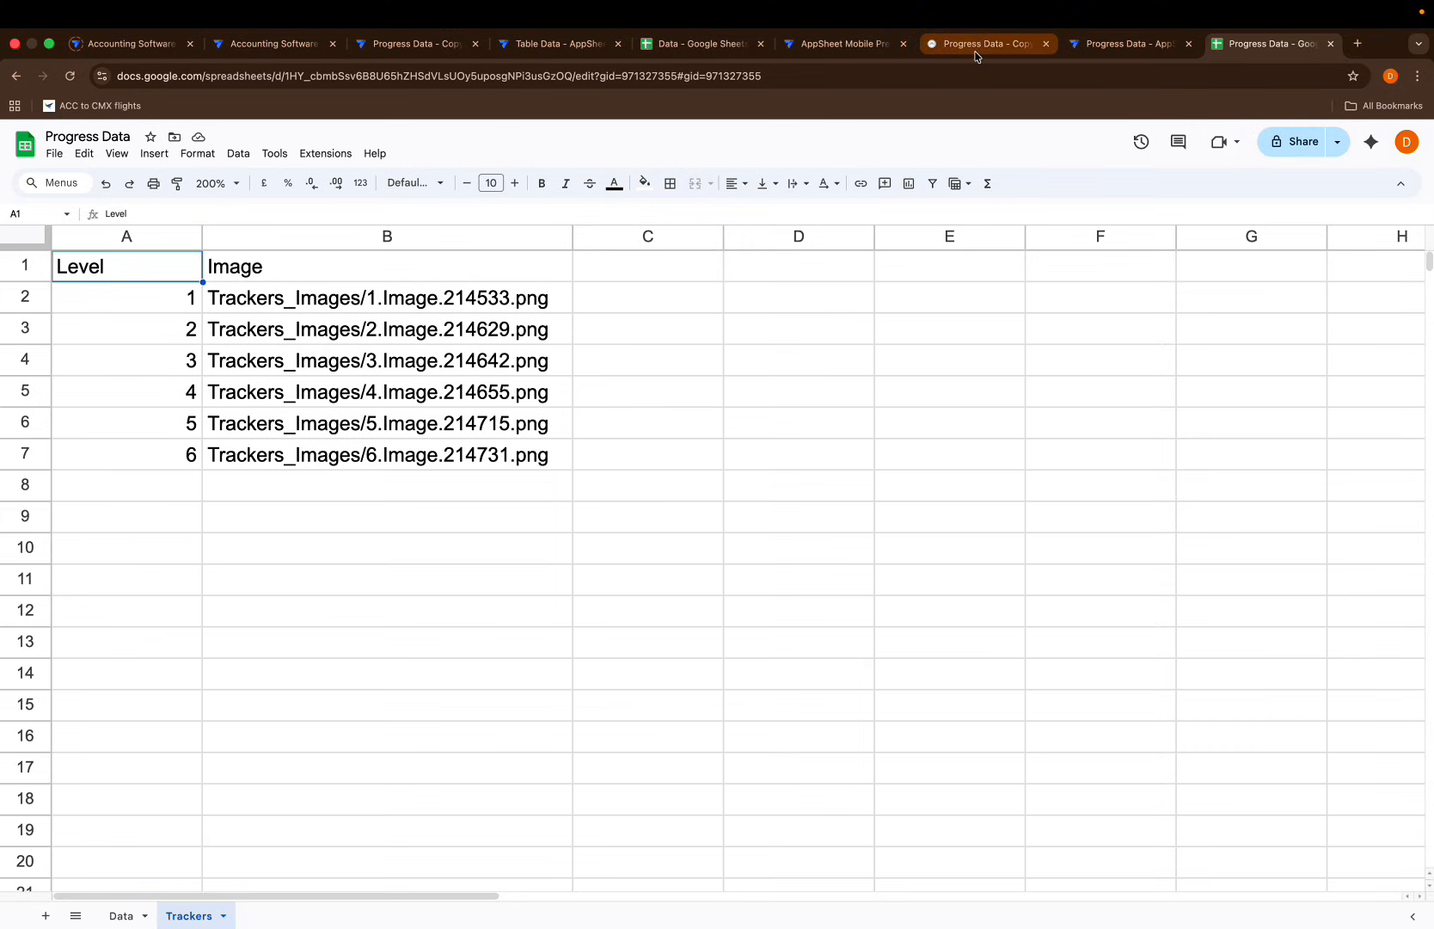
click(1085, 43)
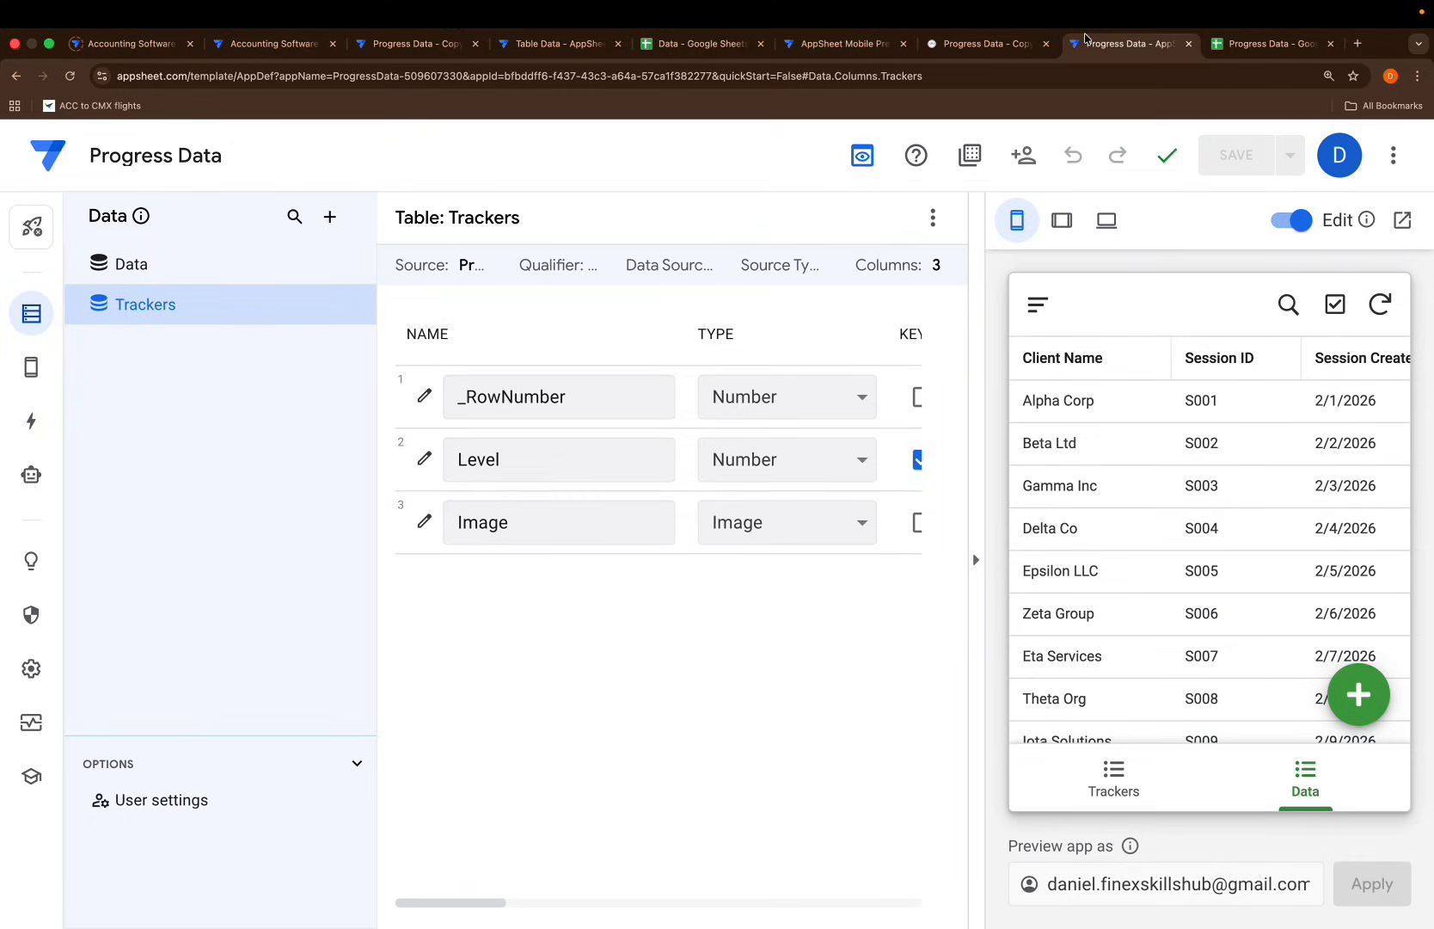
Preview tracker levels 1 through 5 in the Trackers view, then switch to PowerPoint
click(1081, 774)
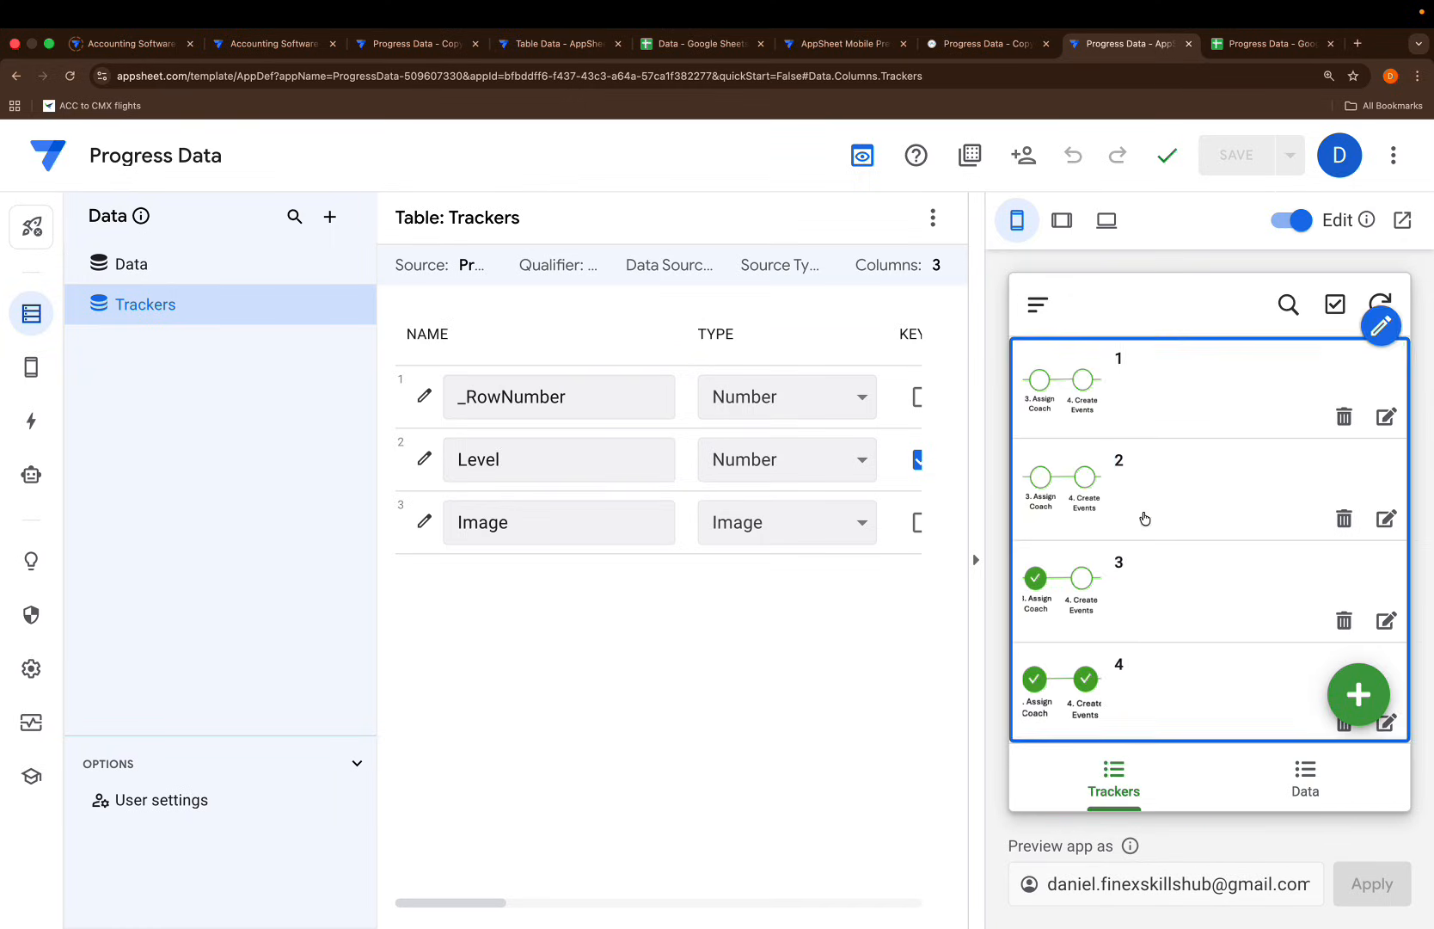
click(1142, 406)
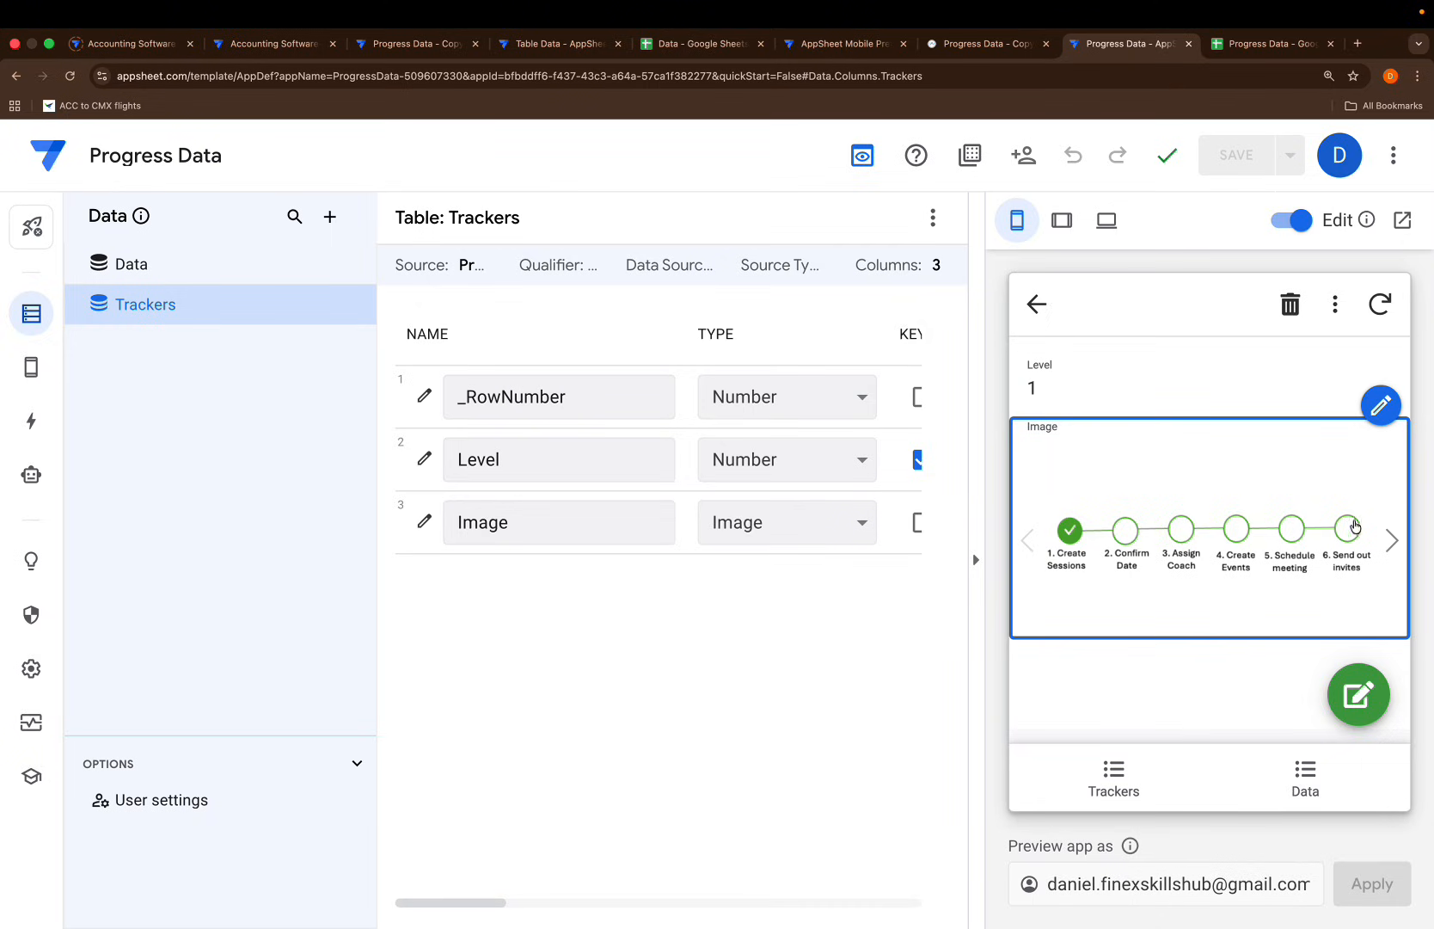
click(1386, 540)
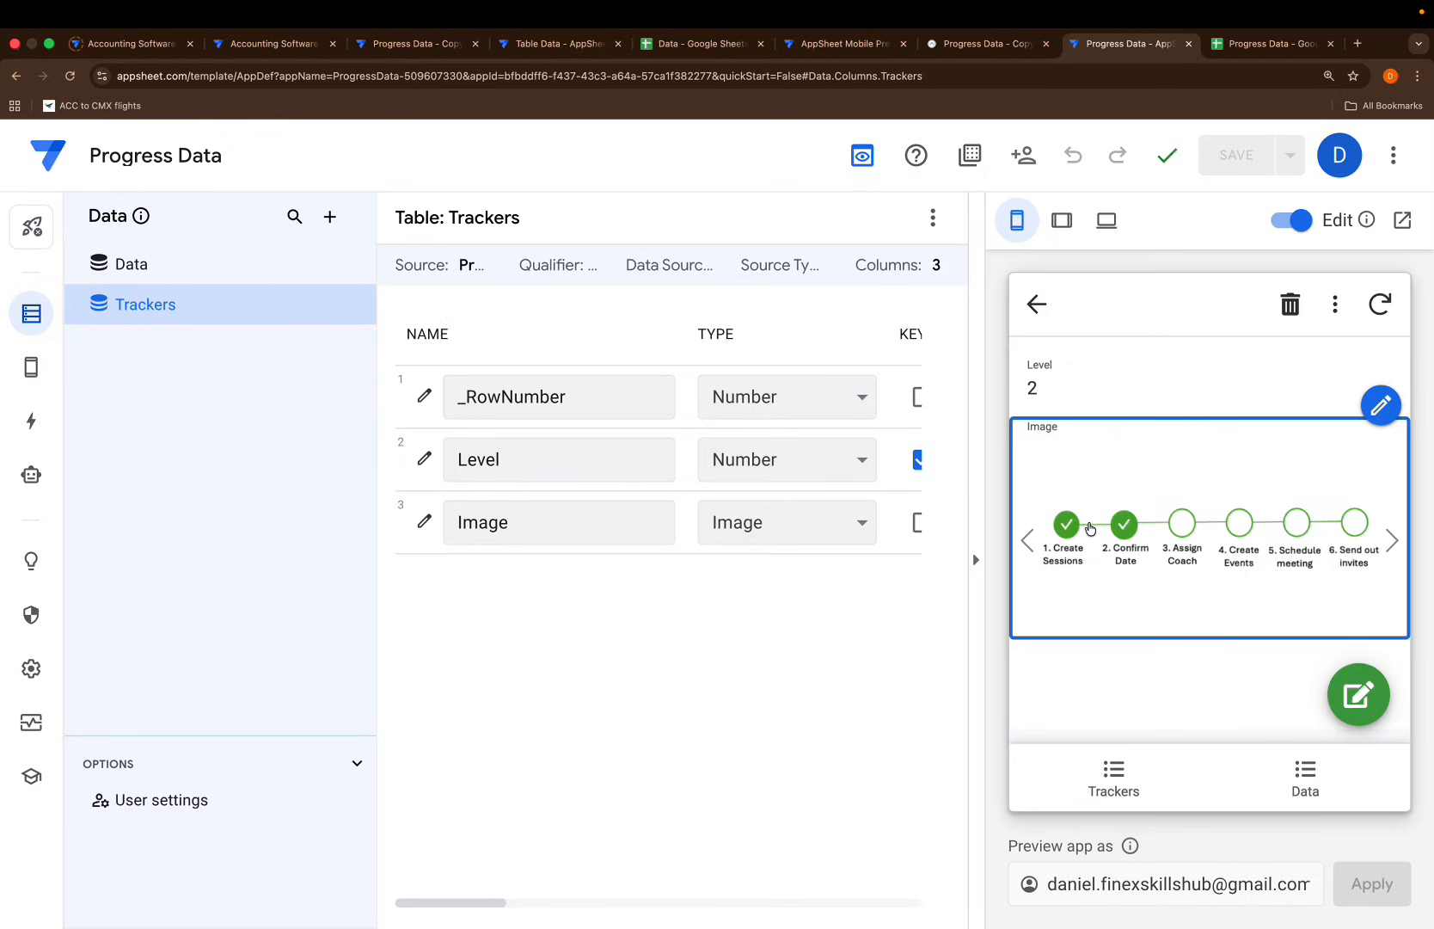
click(1376, 541)
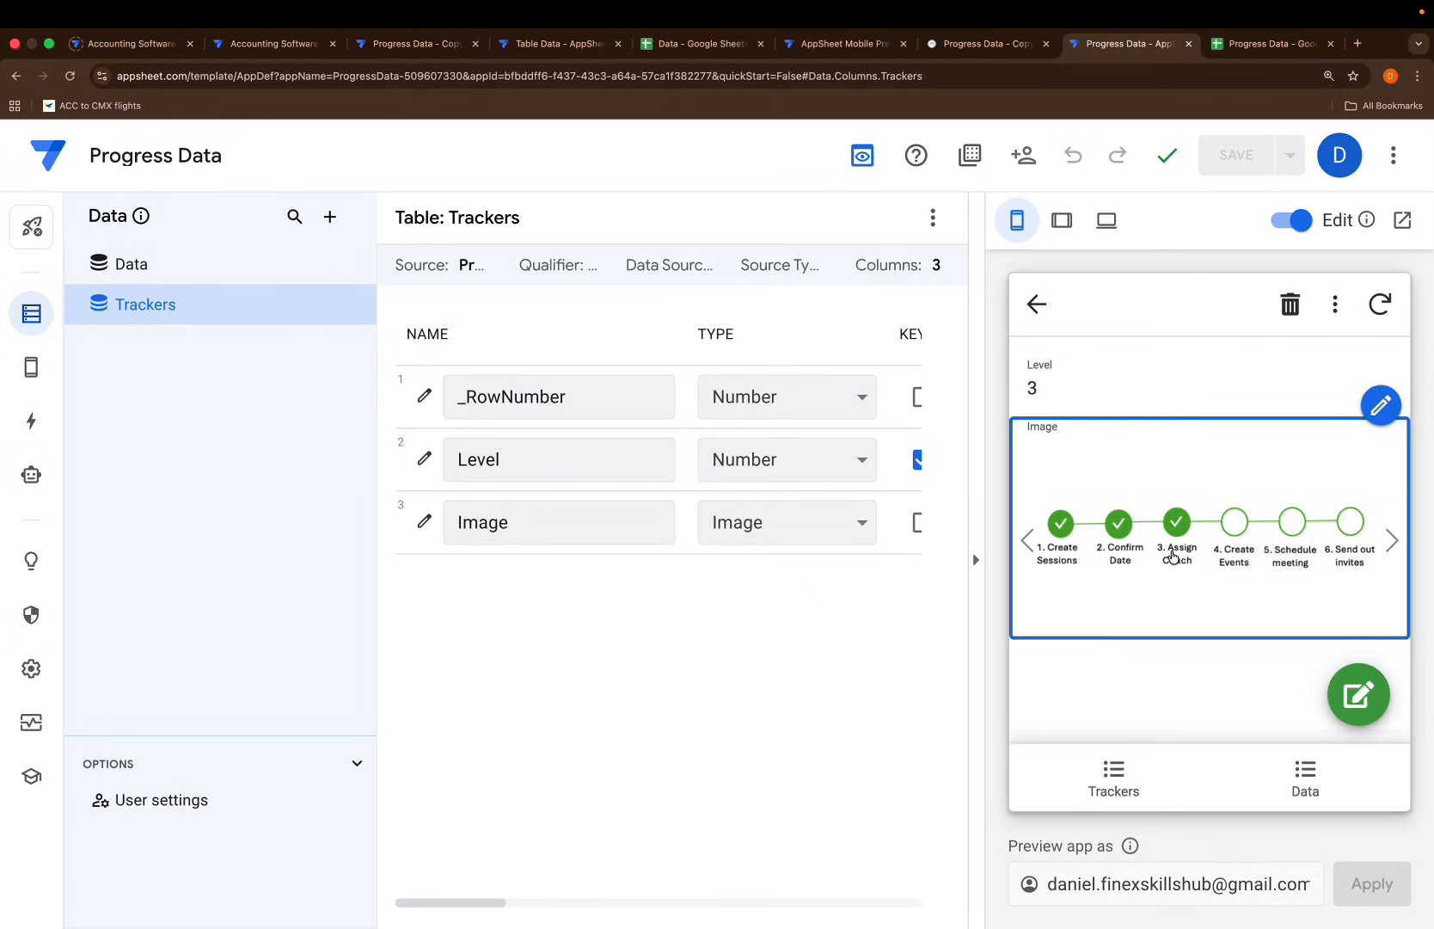
click(1386, 540)
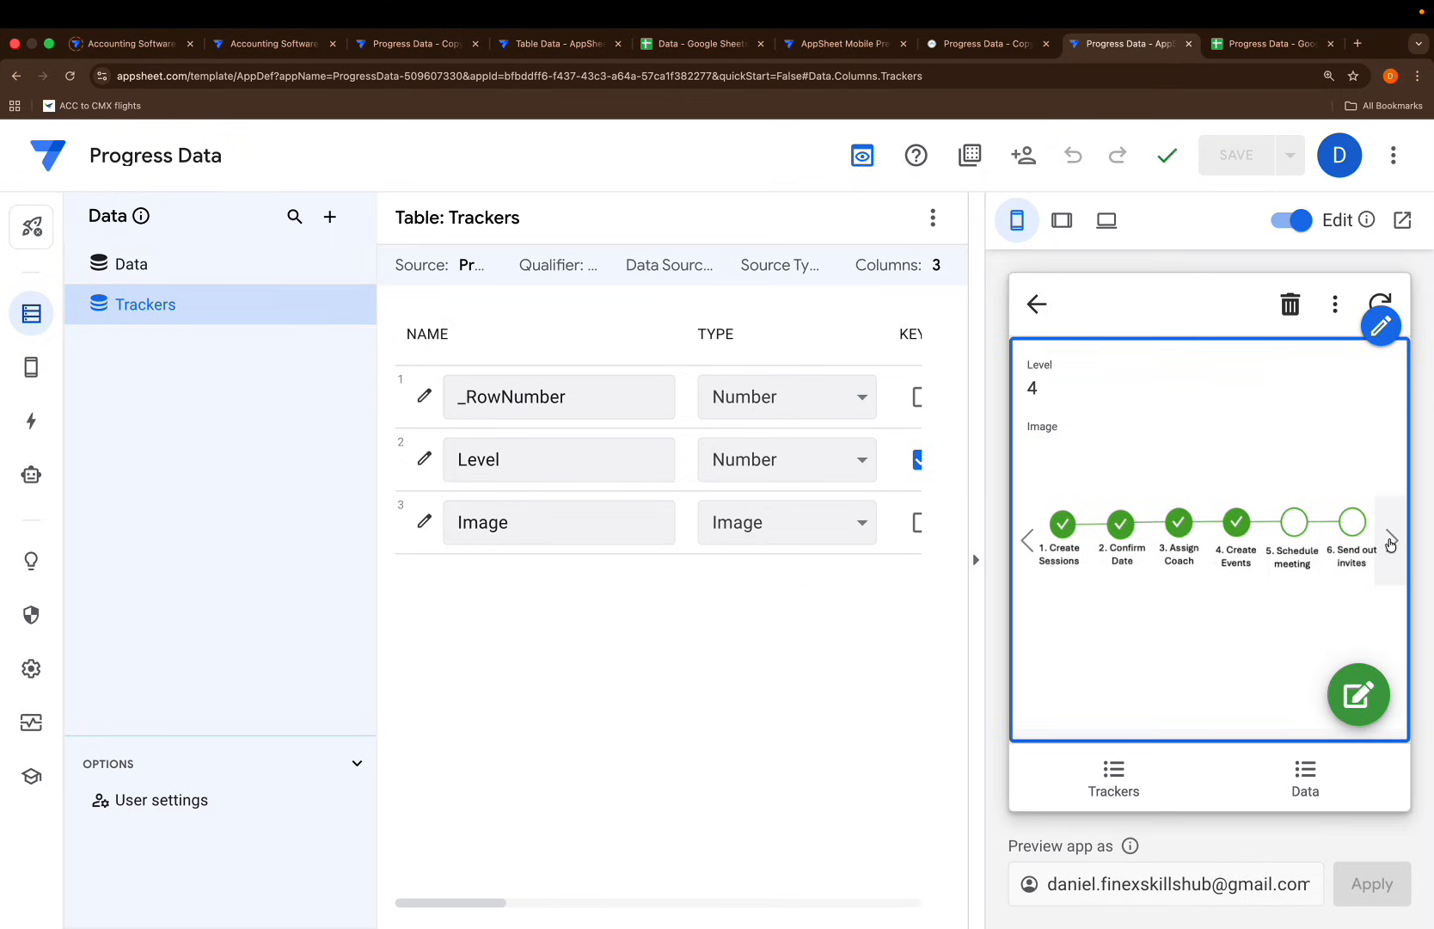
click(1389, 542)
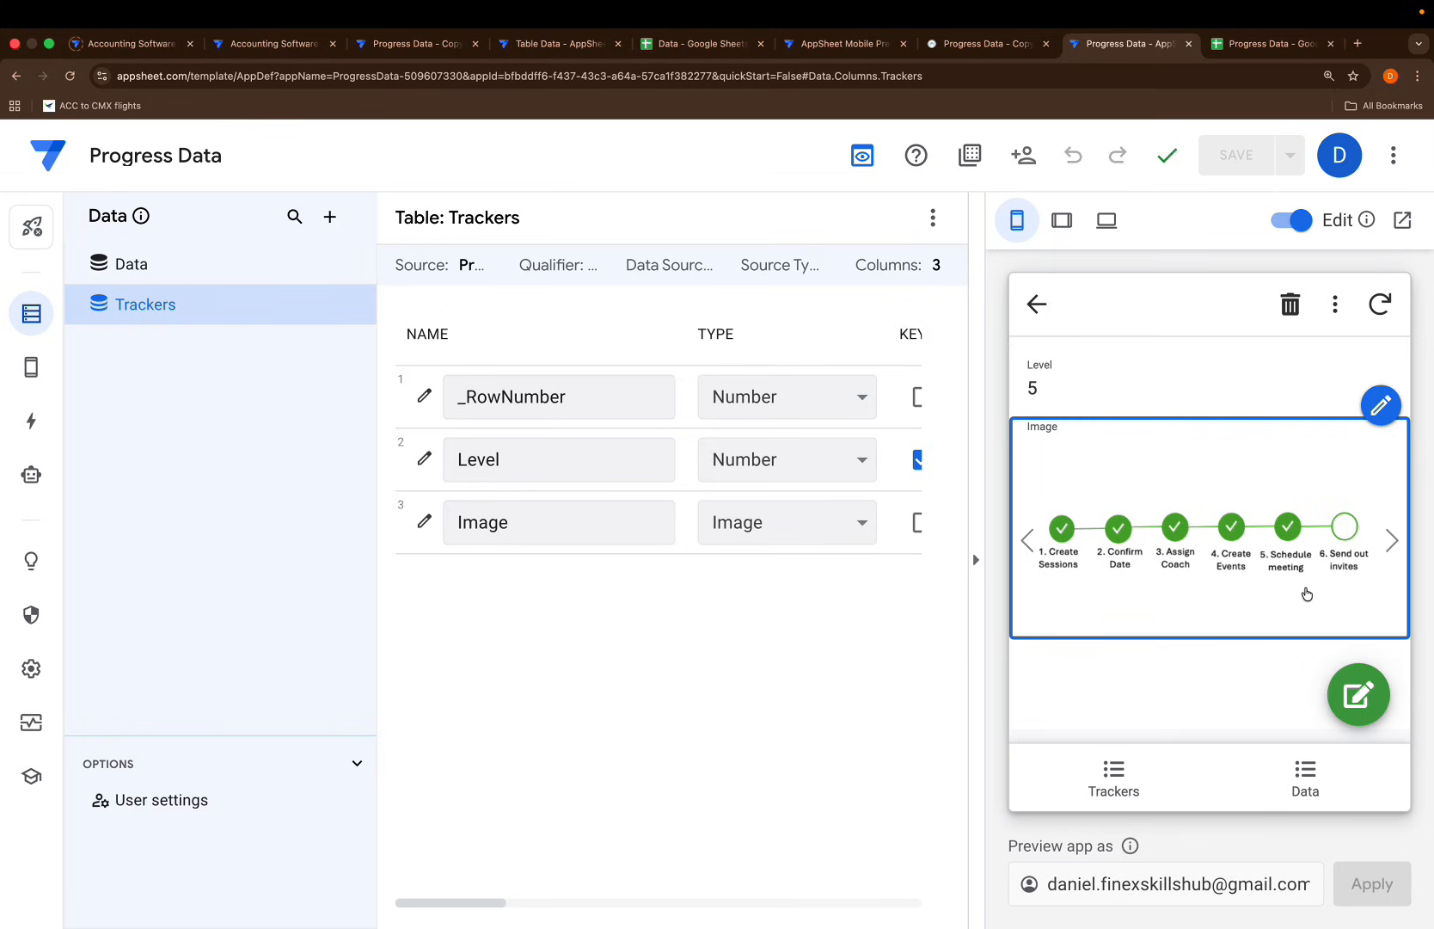
mouse_move(744, 913)
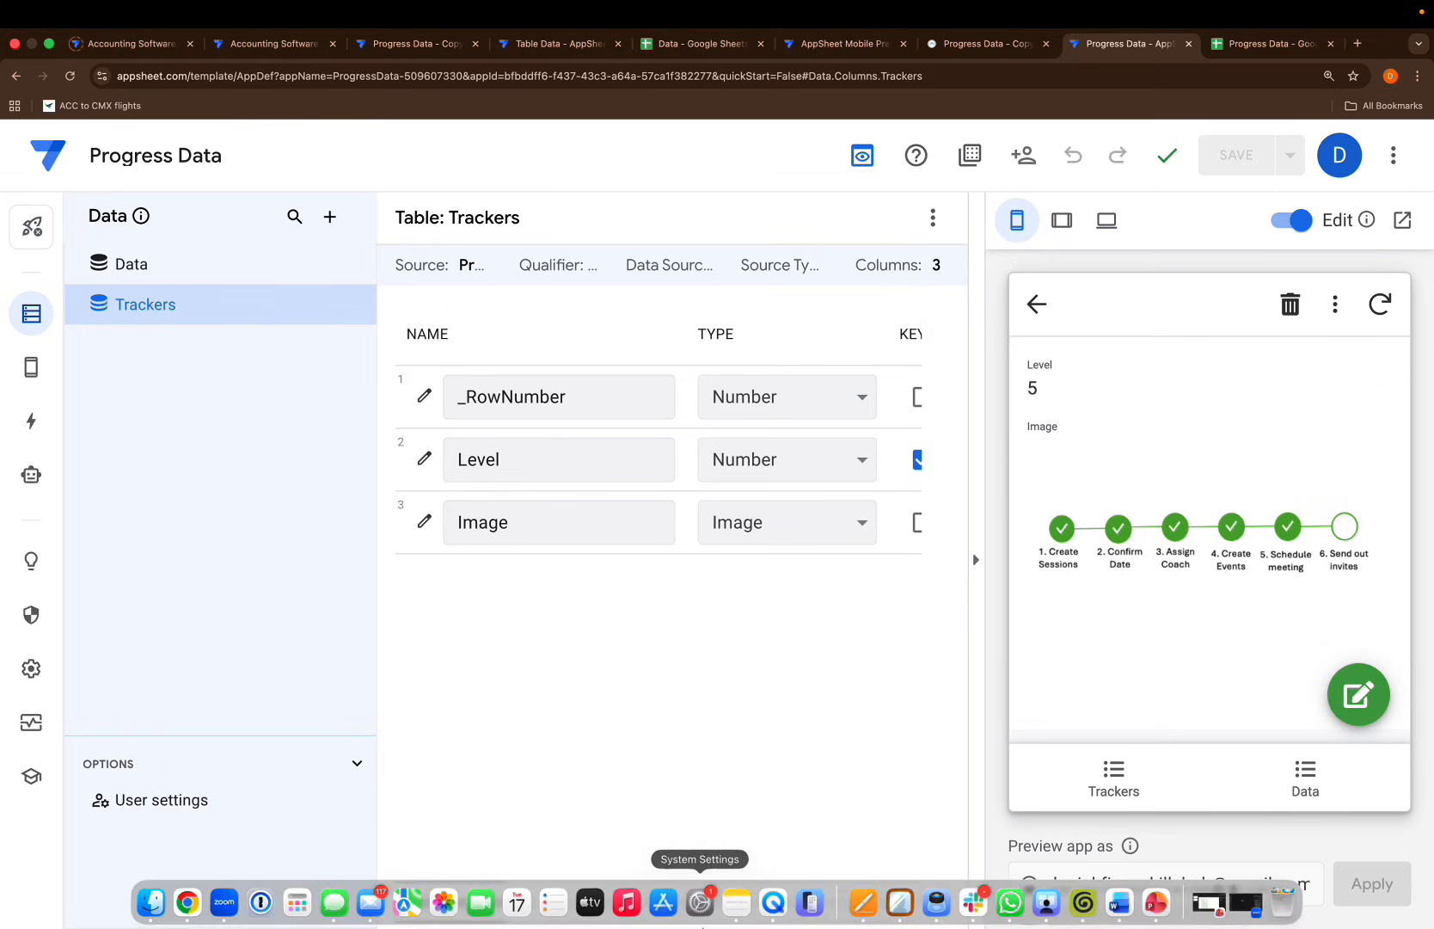
click(1156, 903)
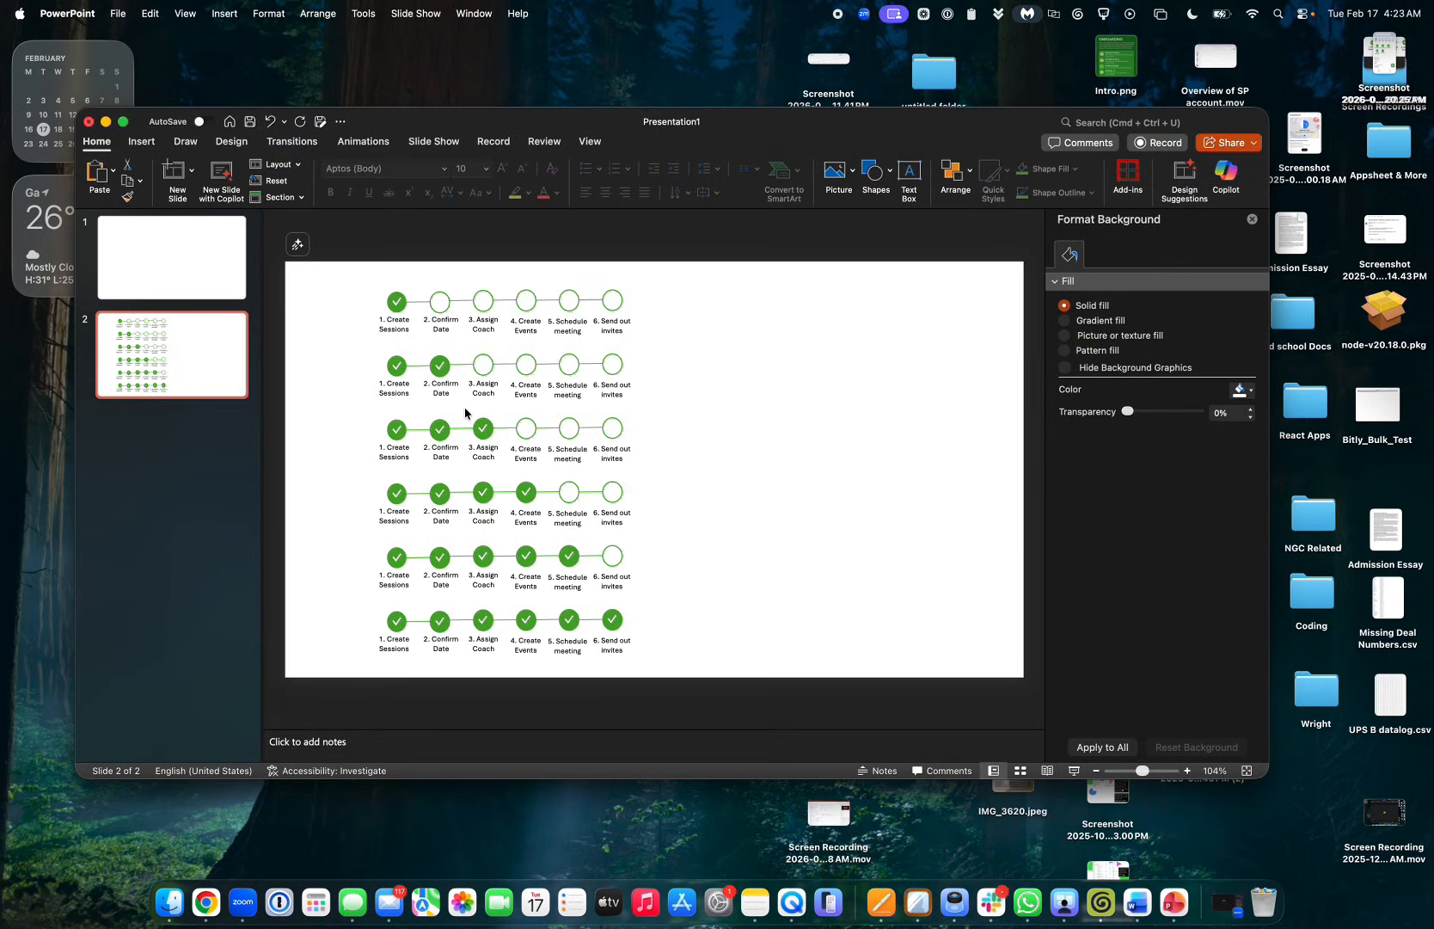
Select and deselect the top tracker row on slide 2, then show the Insert options
click(428, 307)
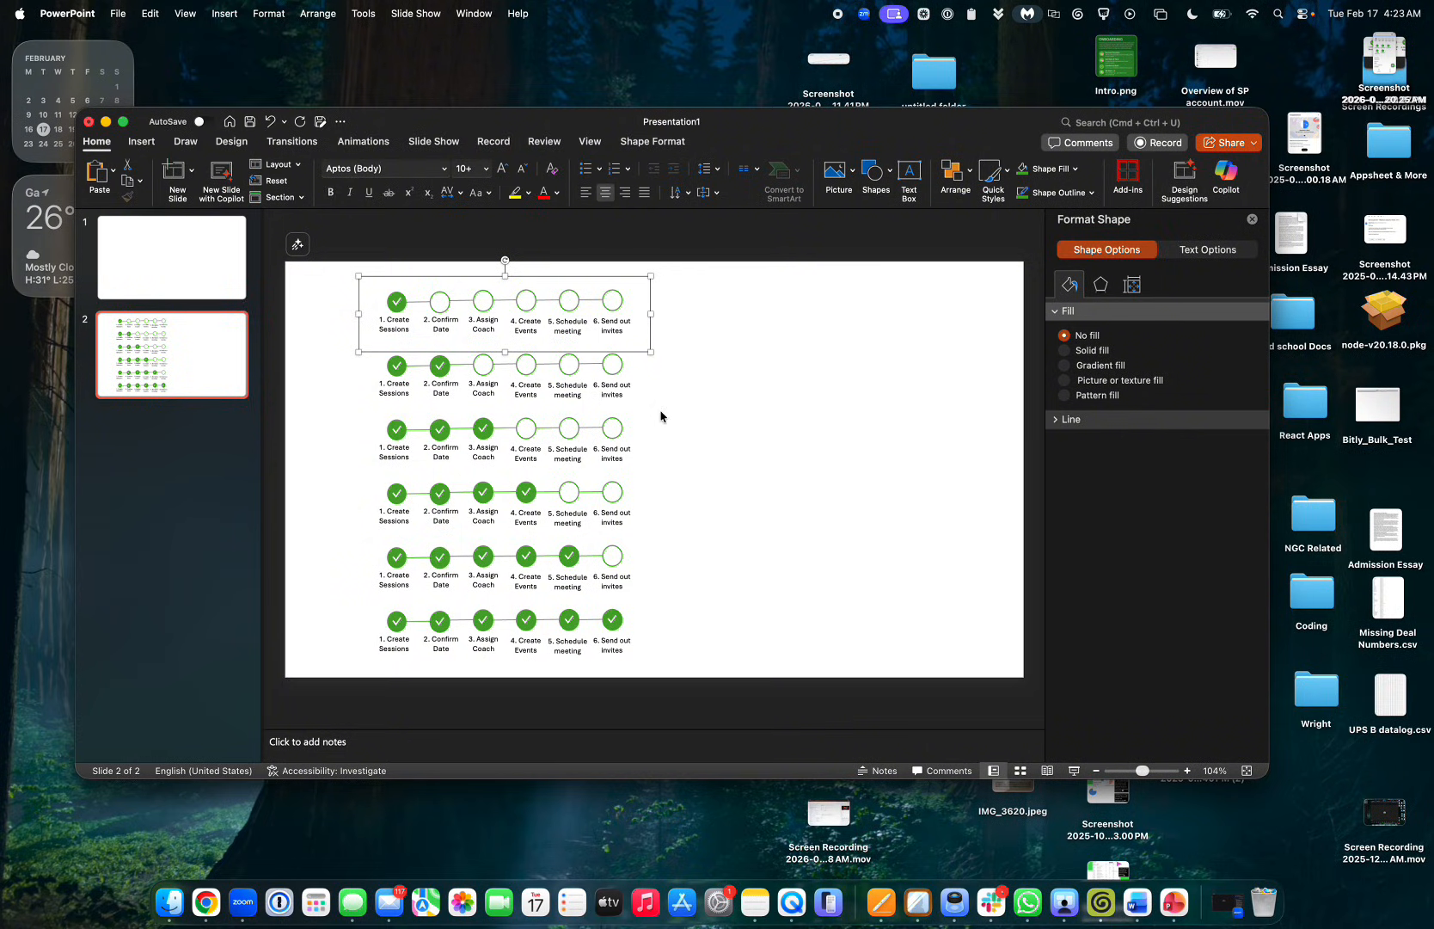
click(747, 388)
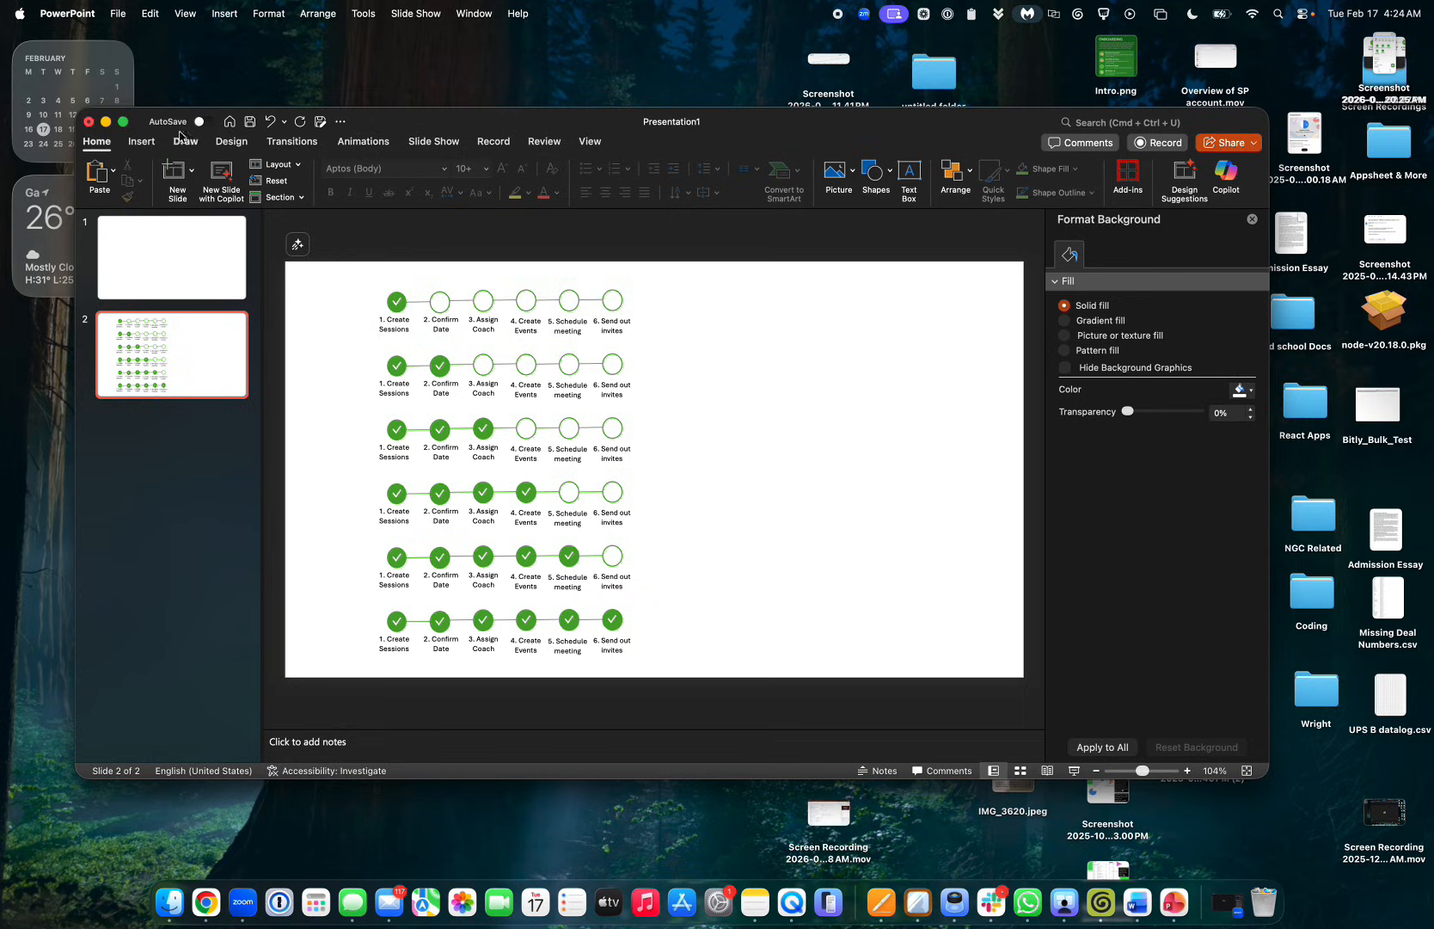
click(140, 141)
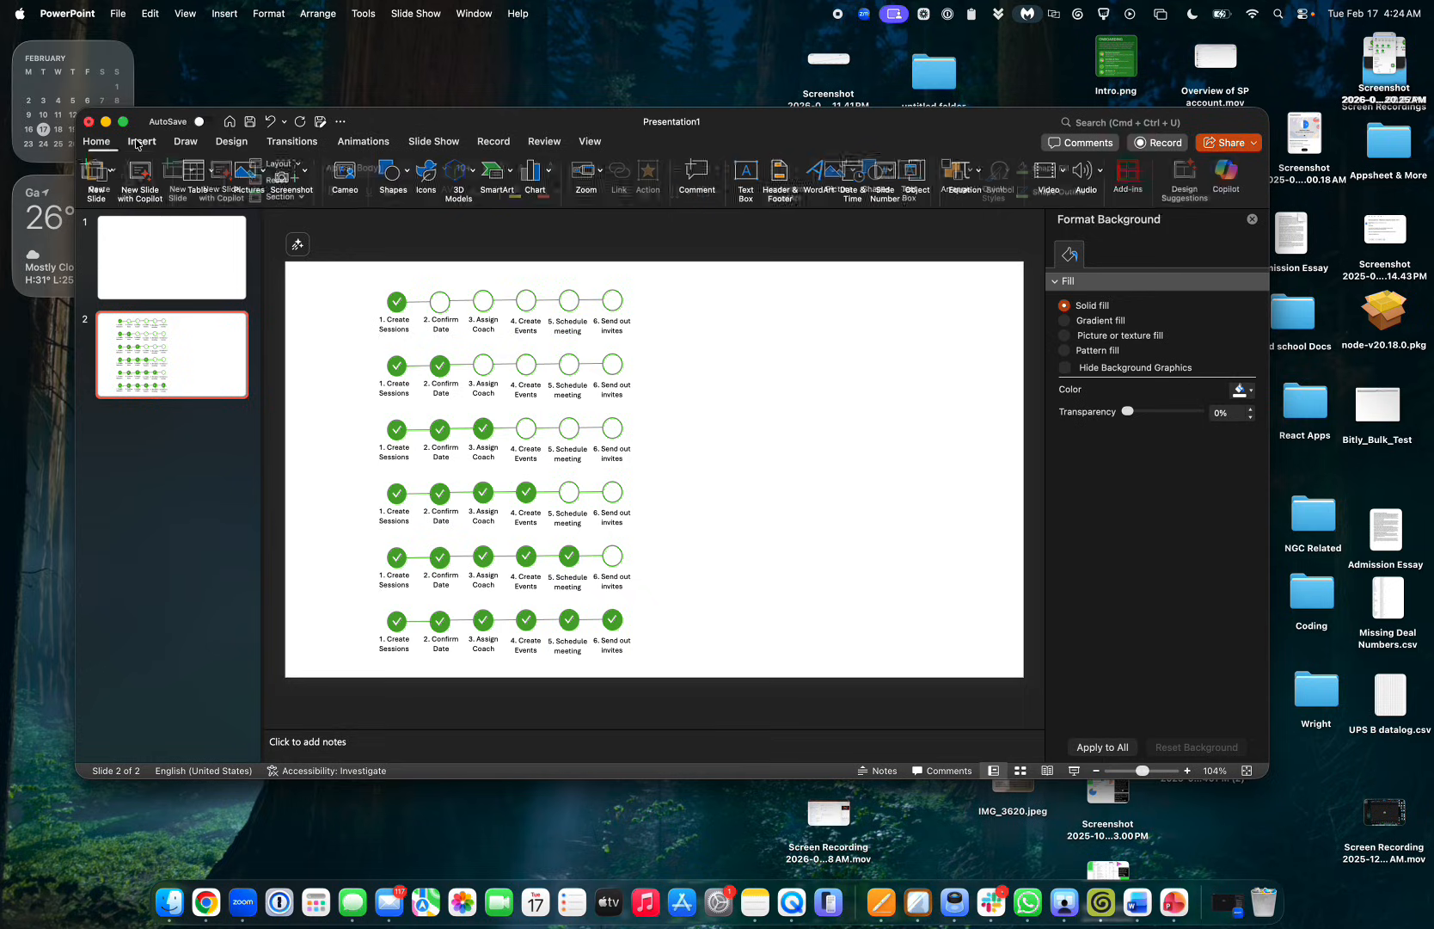
Draw a small oval circle to the right of the top tracker row
click(416, 182)
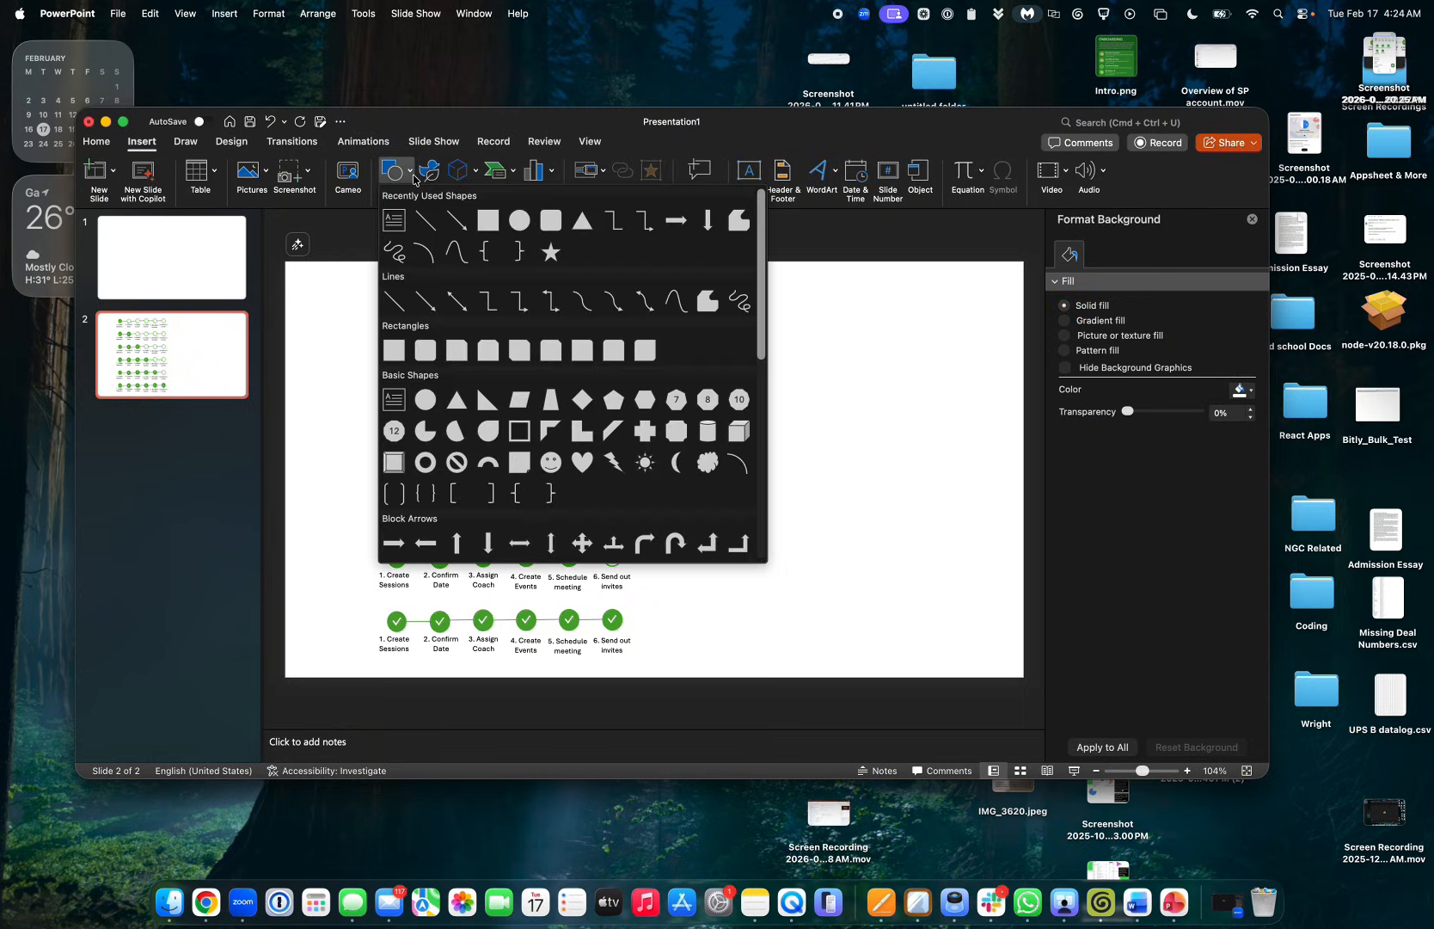
click(519, 220)
drag(709, 307, 729, 327)
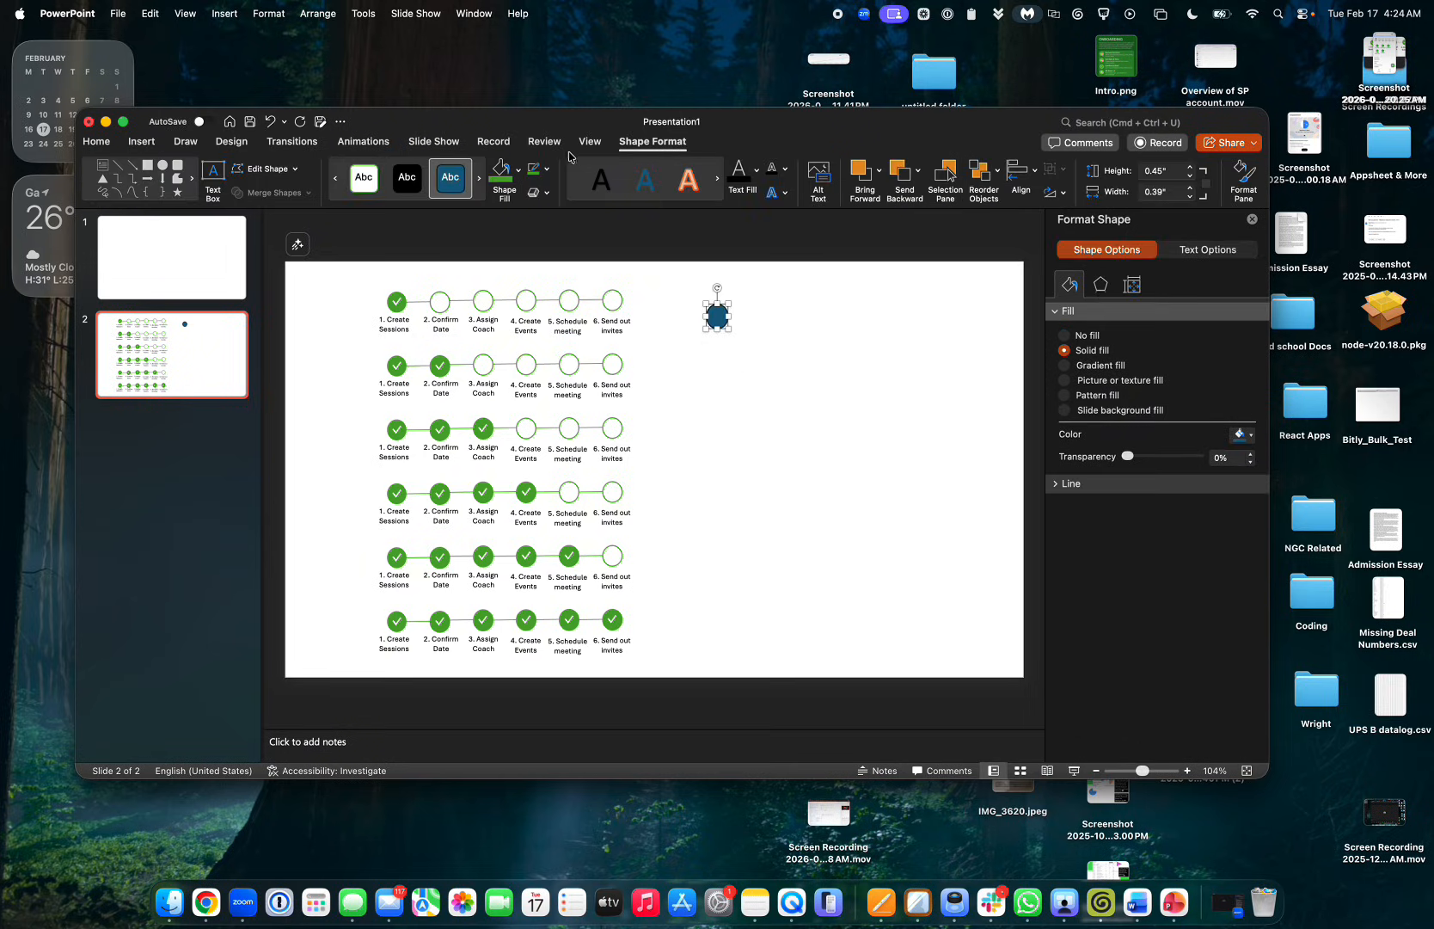
Give the circle a green fill and a green outline after trying purple, red and dark blue
click(520, 170)
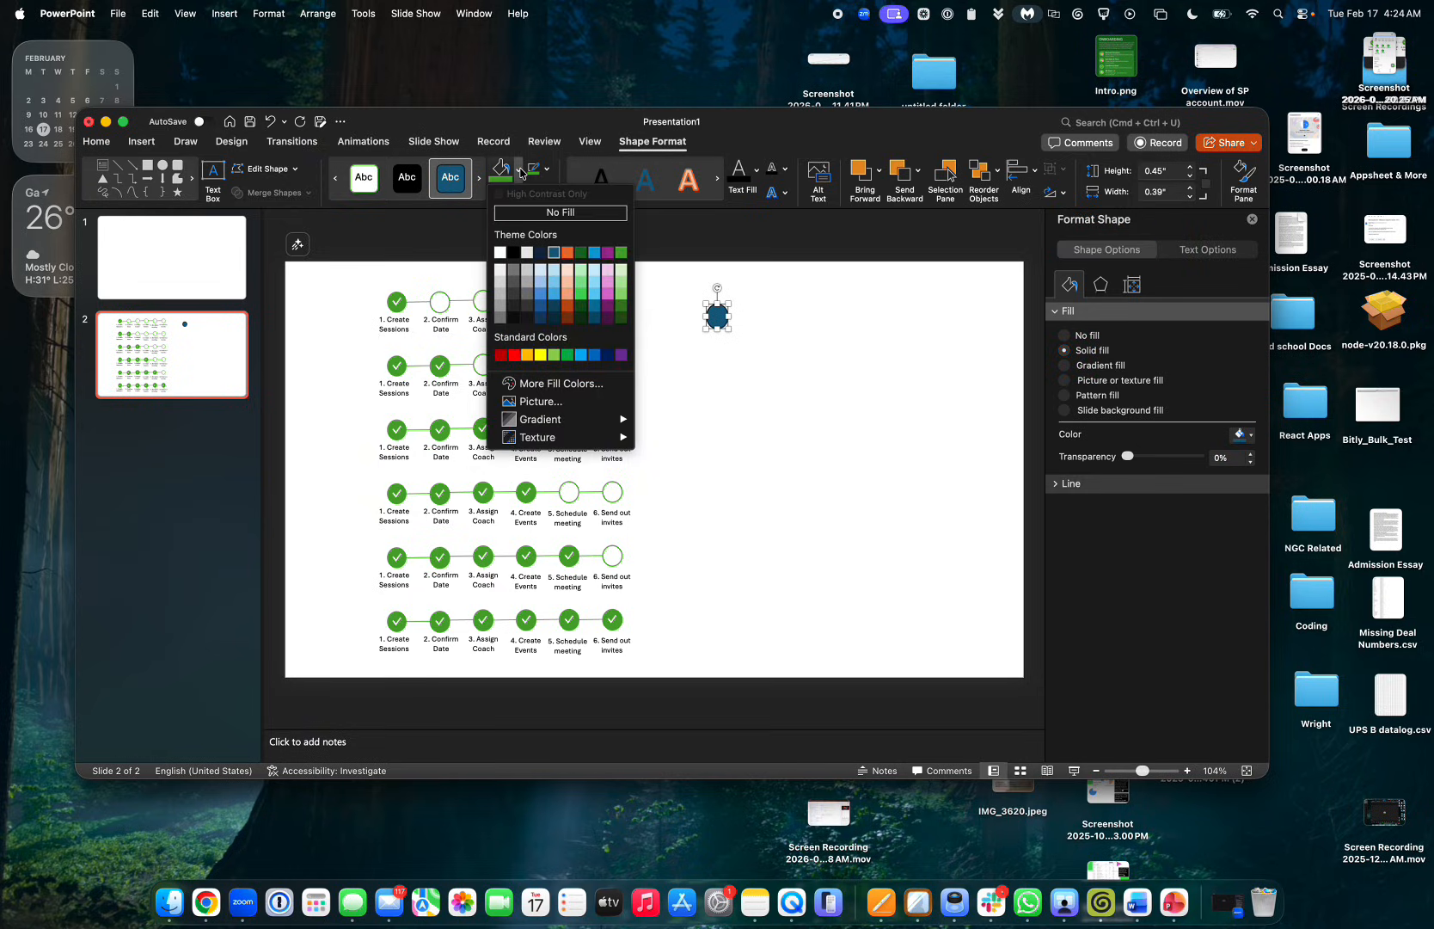
click(608, 307)
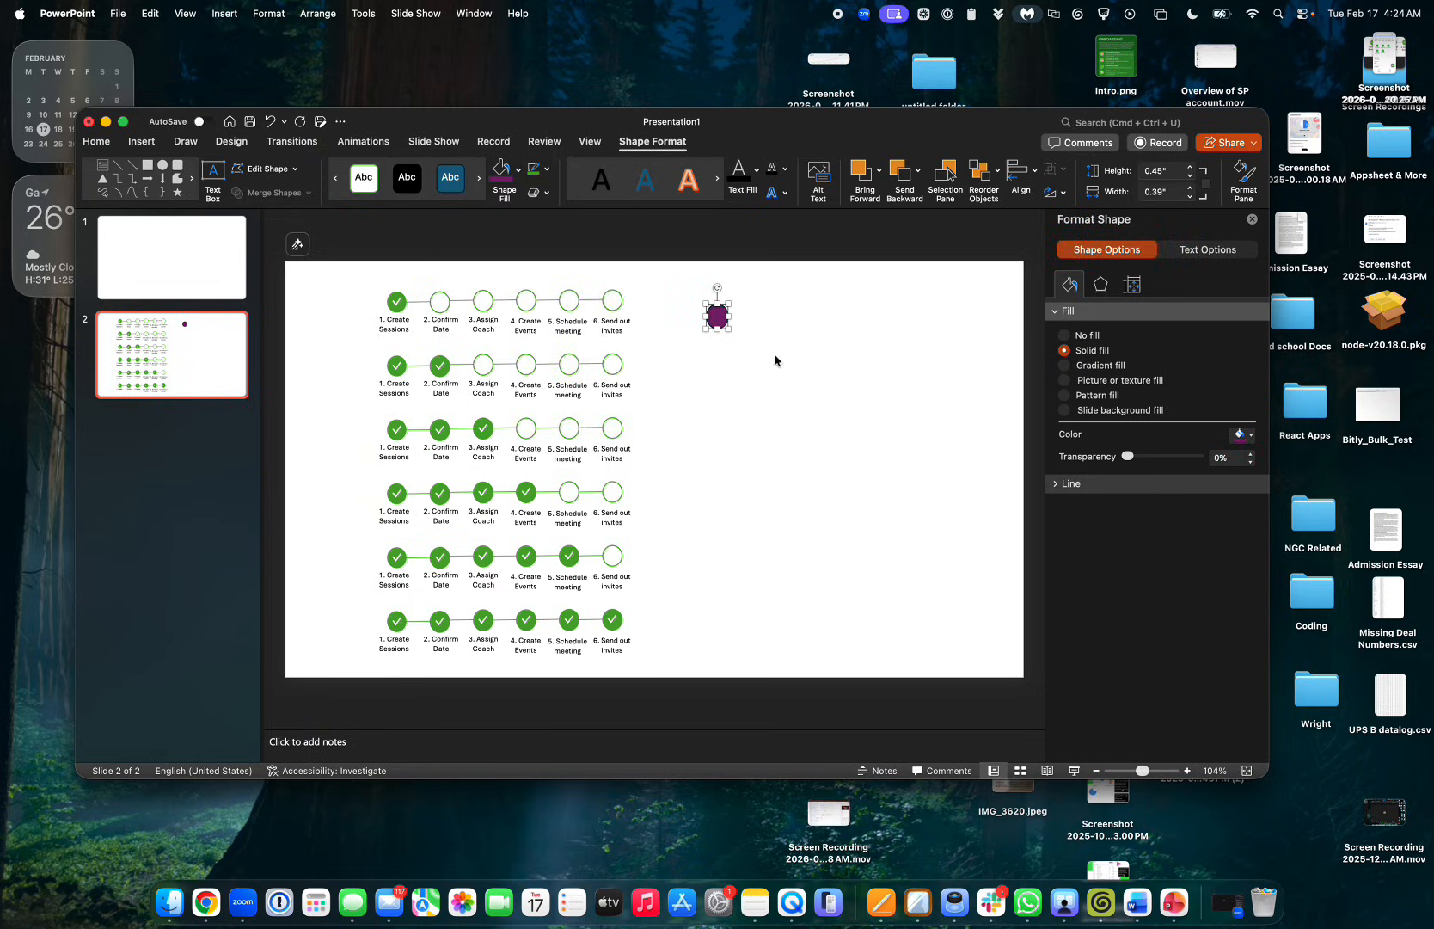
click(520, 172)
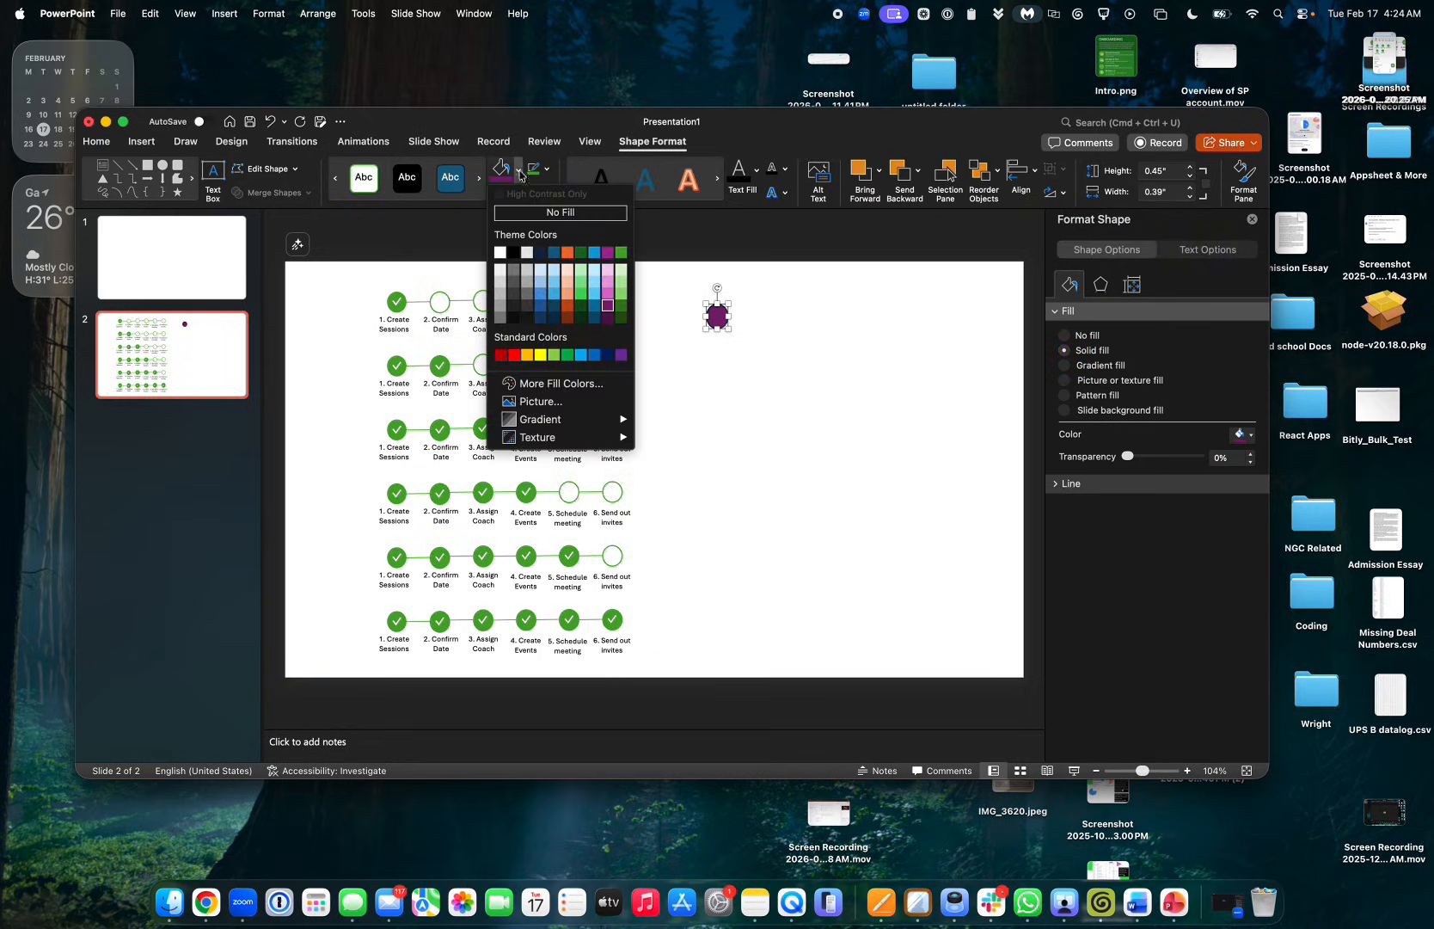
click(513, 355)
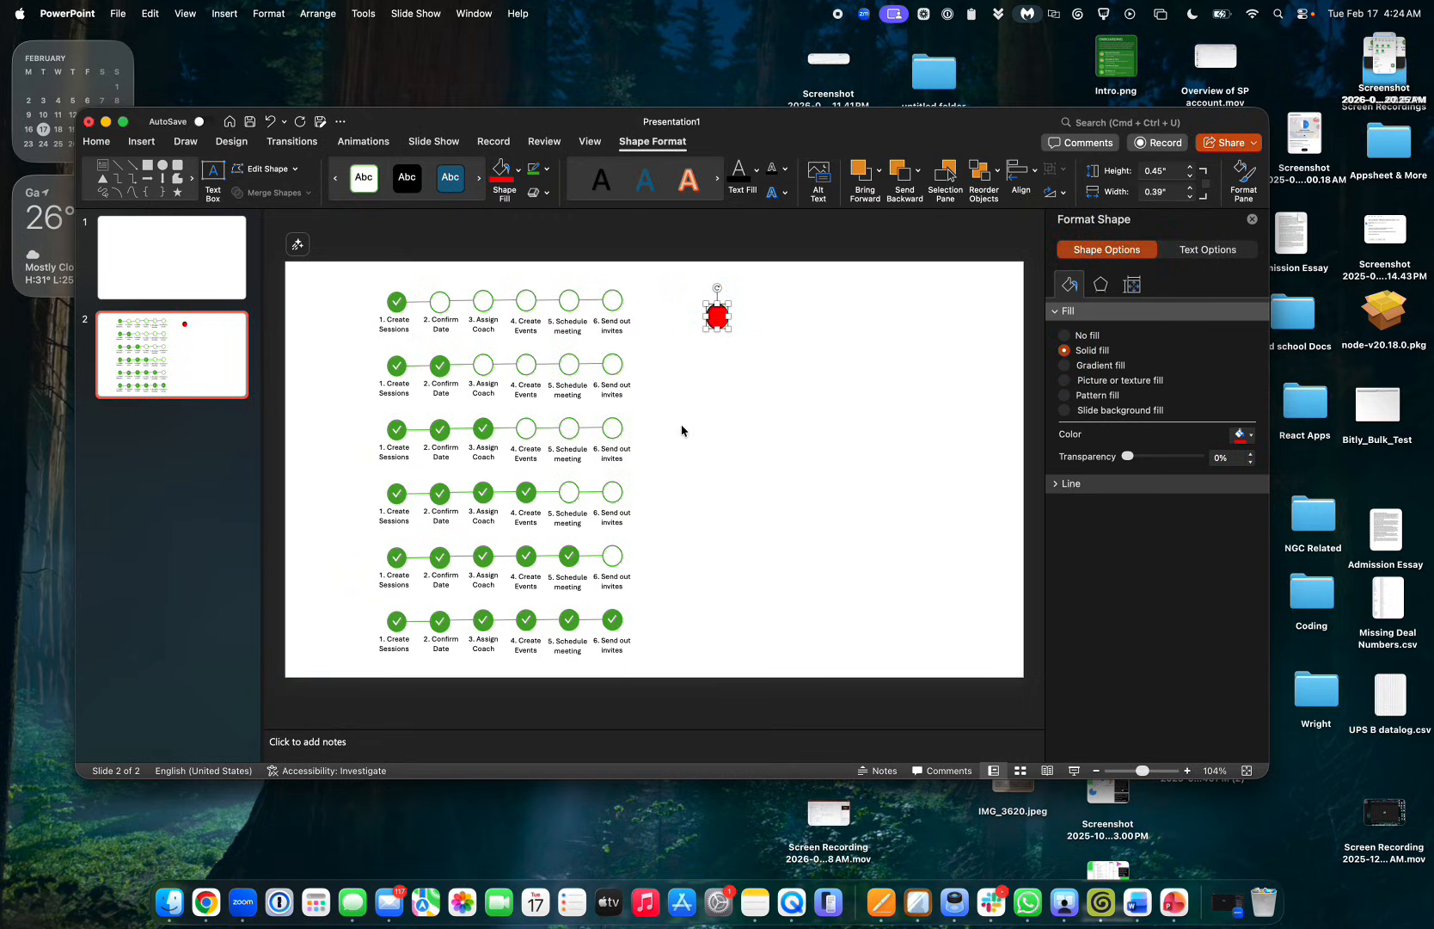
key(ctrl+Right)
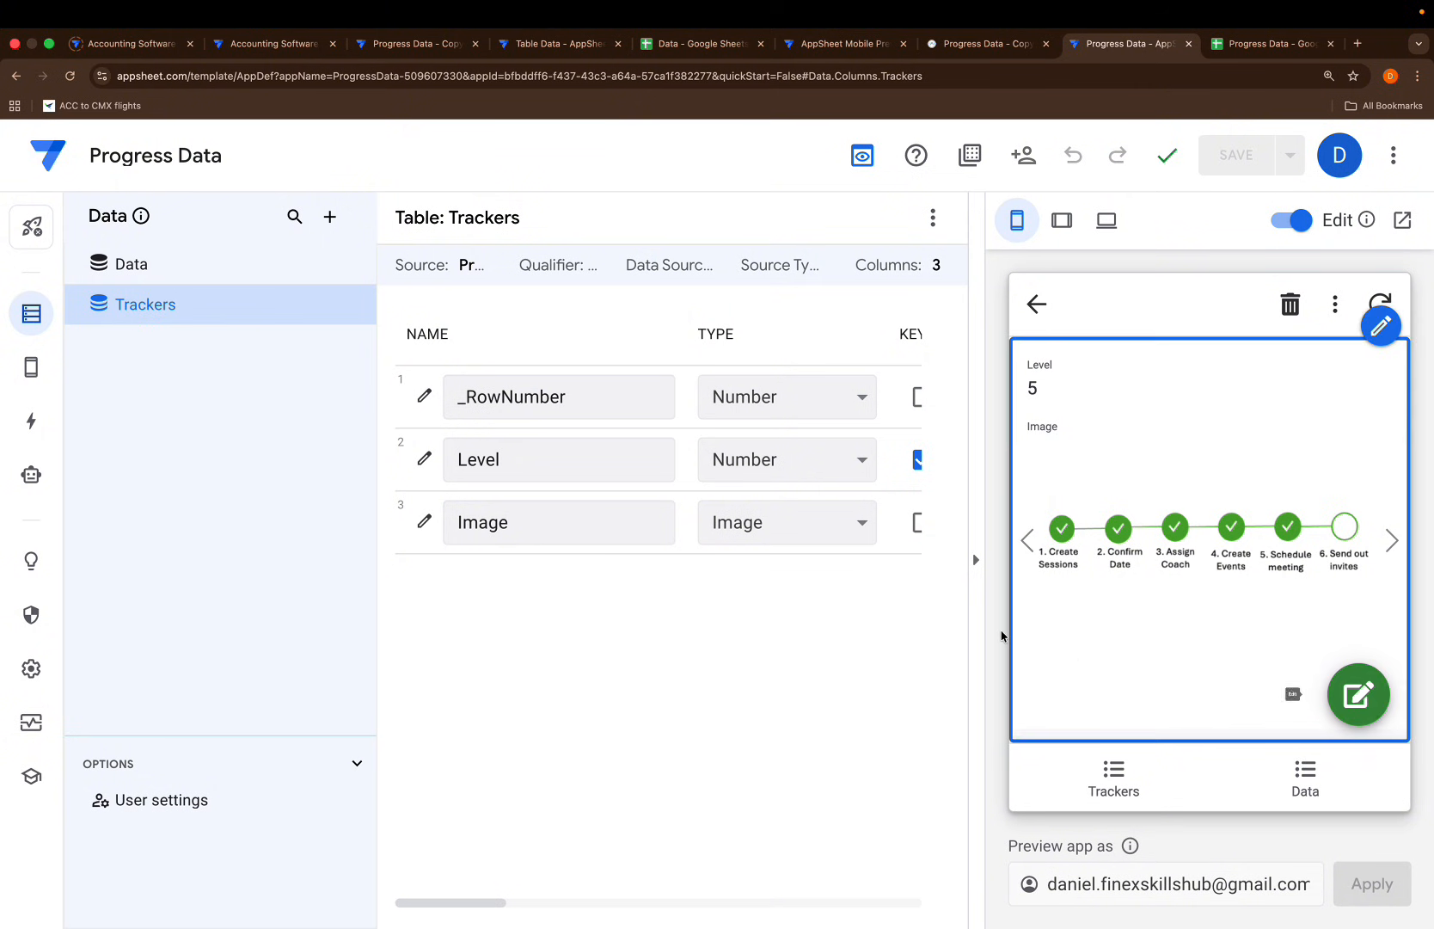
key(ctrl+Left)
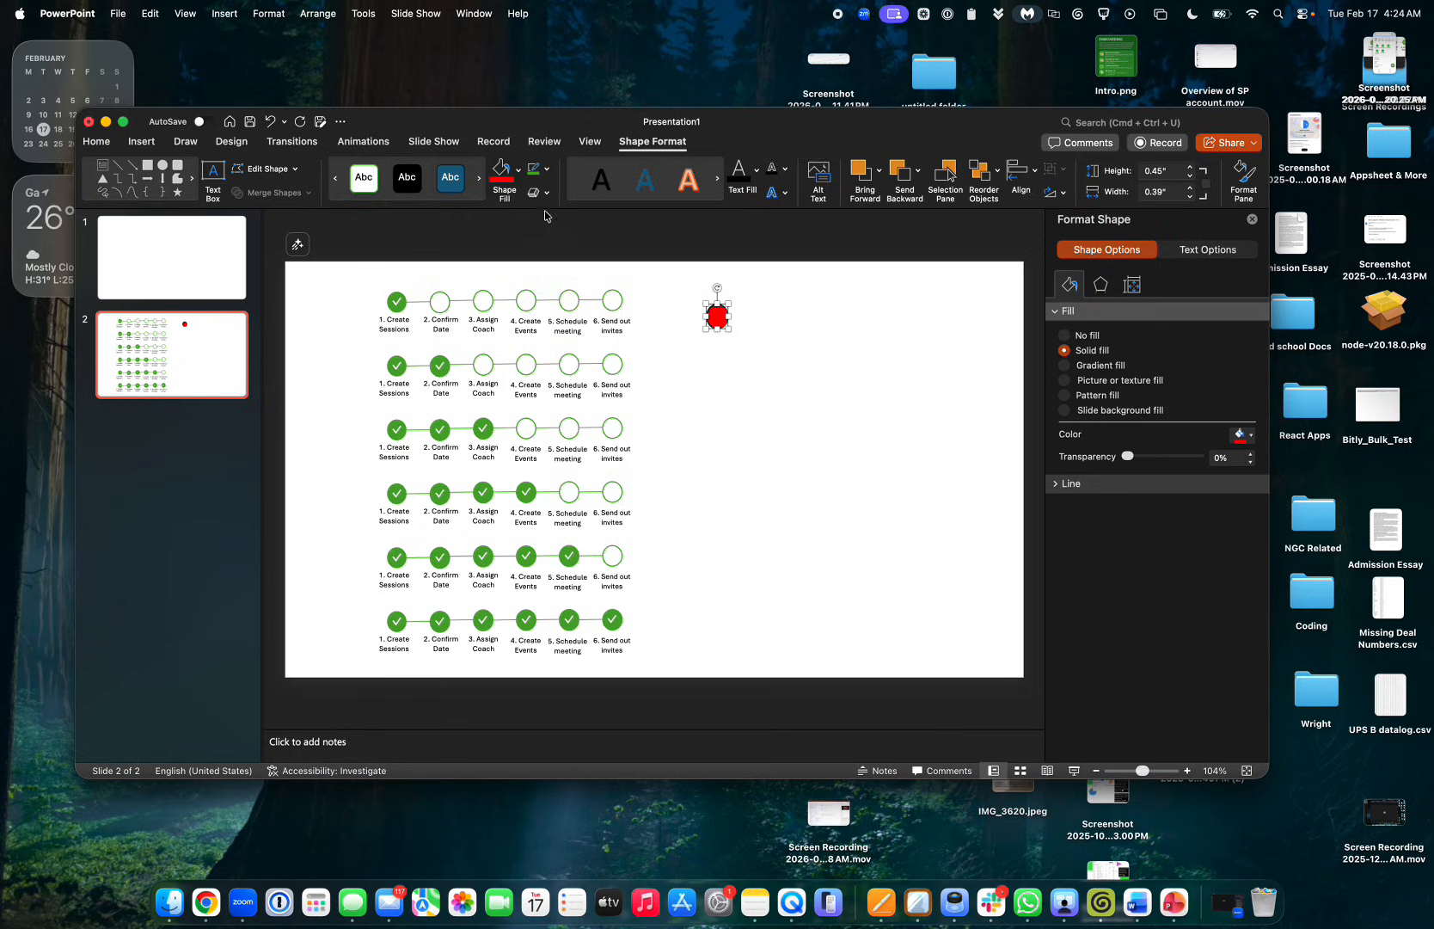
click(519, 171)
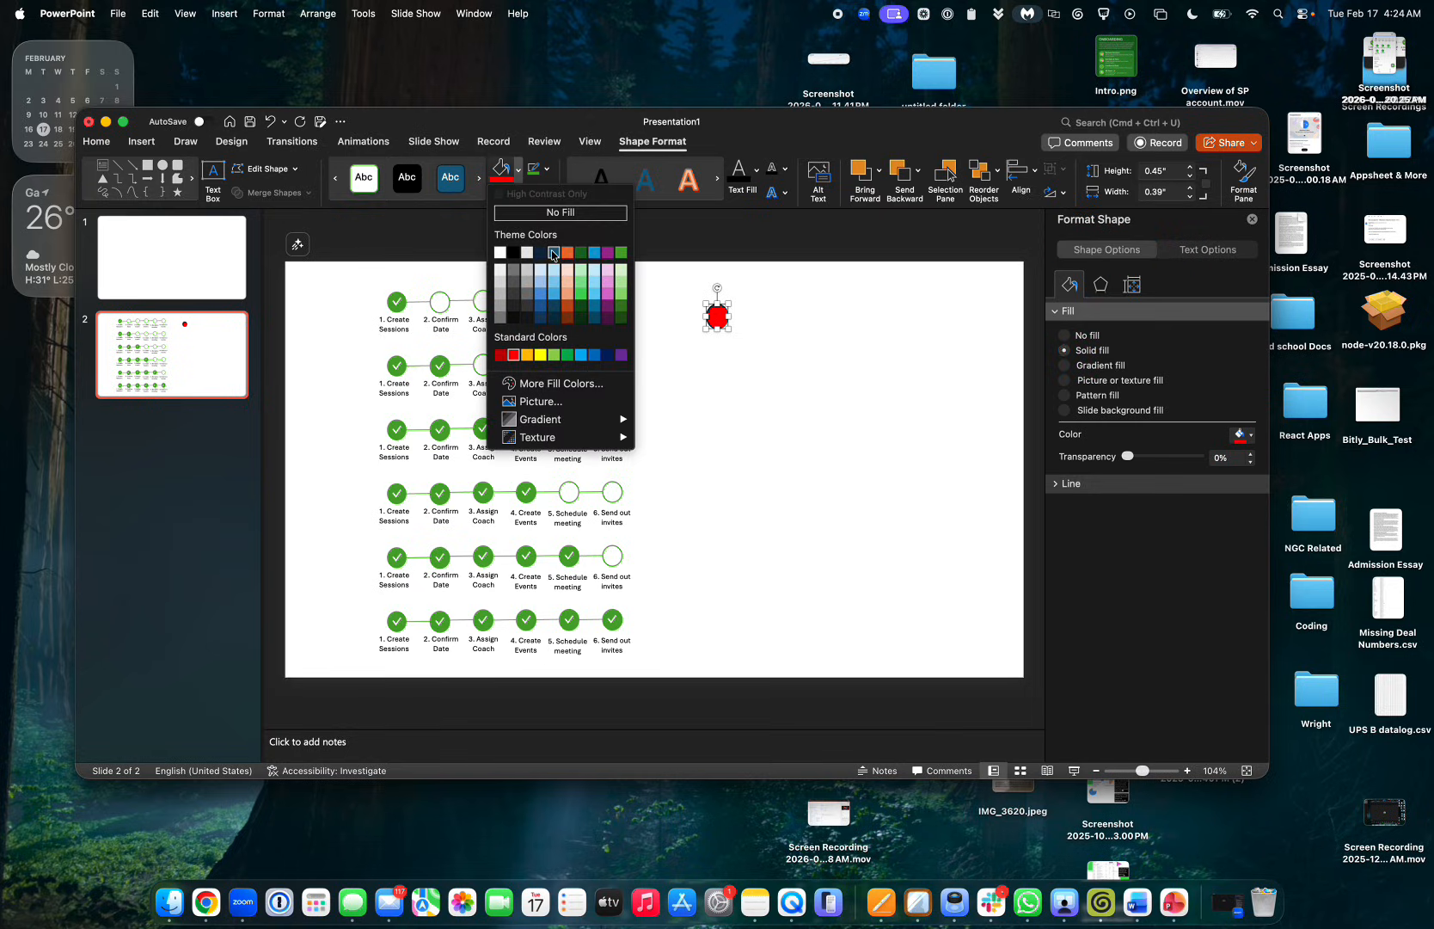
click(551, 298)
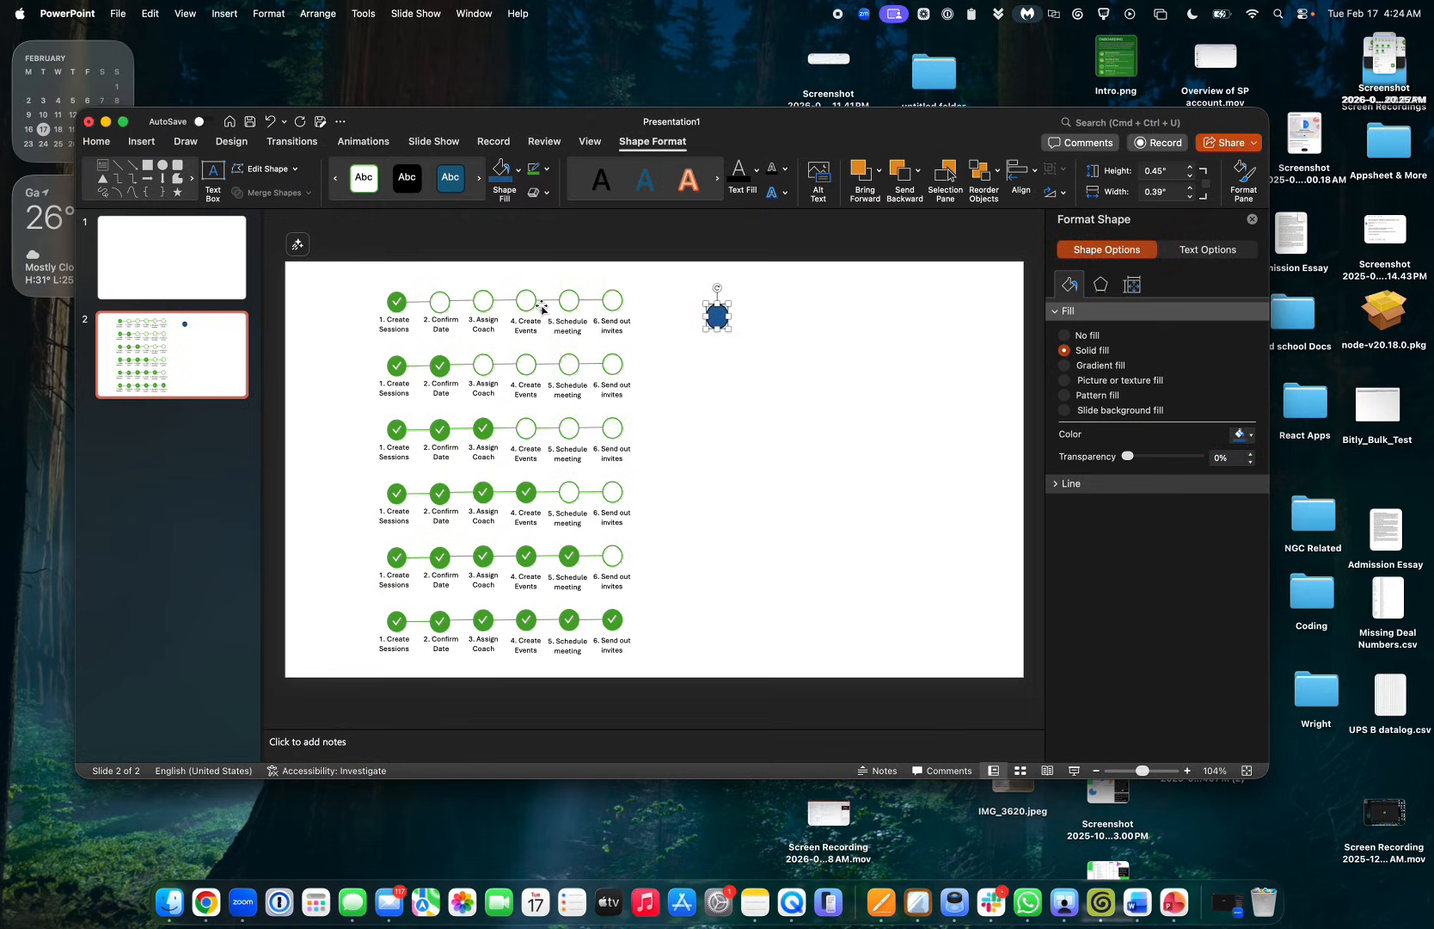
click(519, 172)
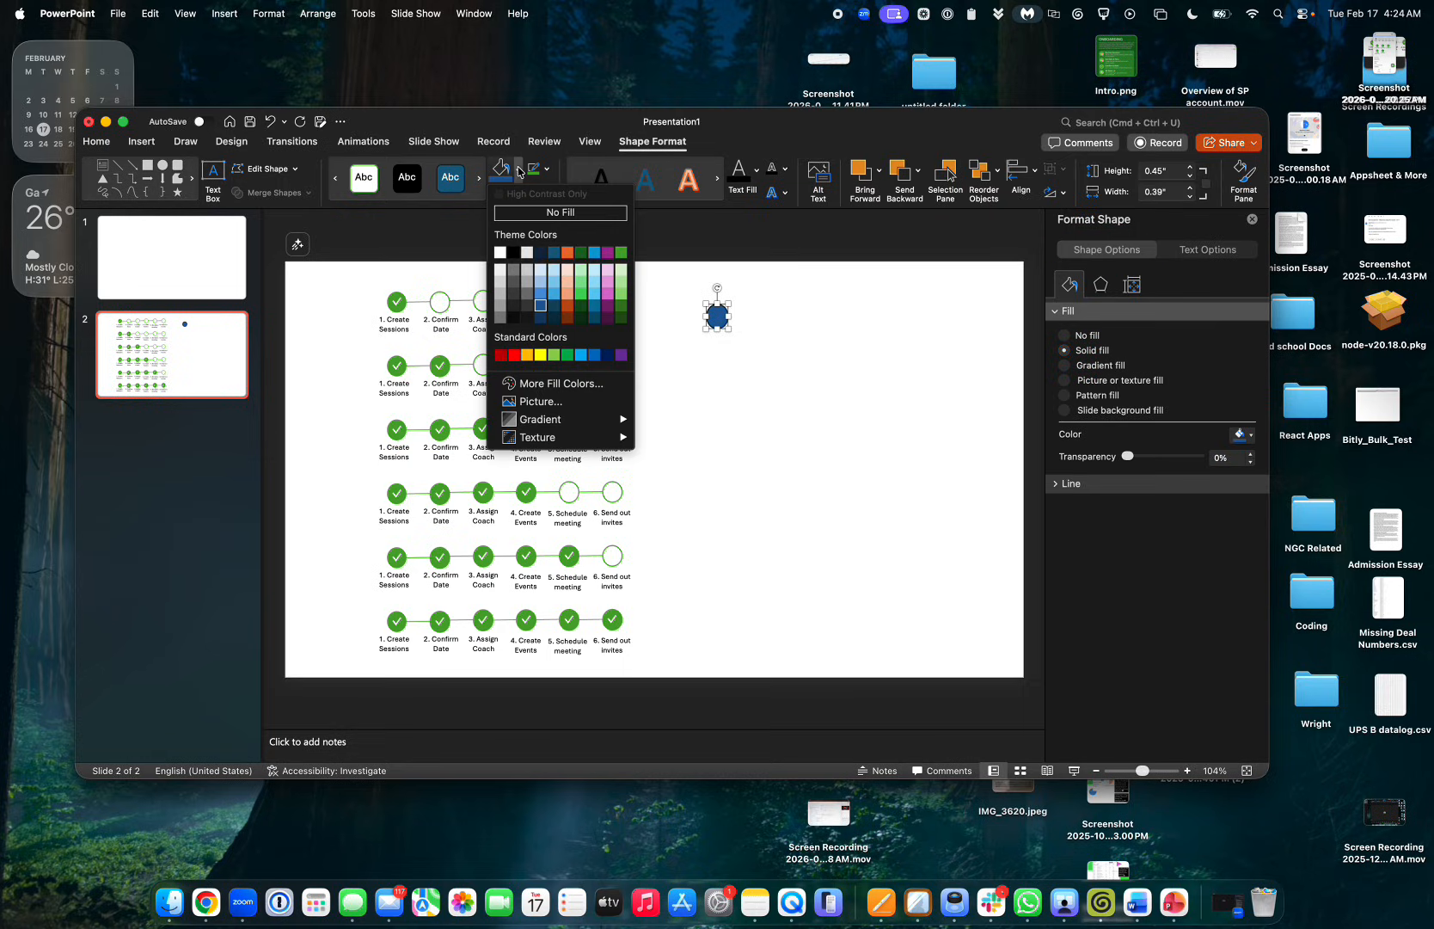
click(622, 253)
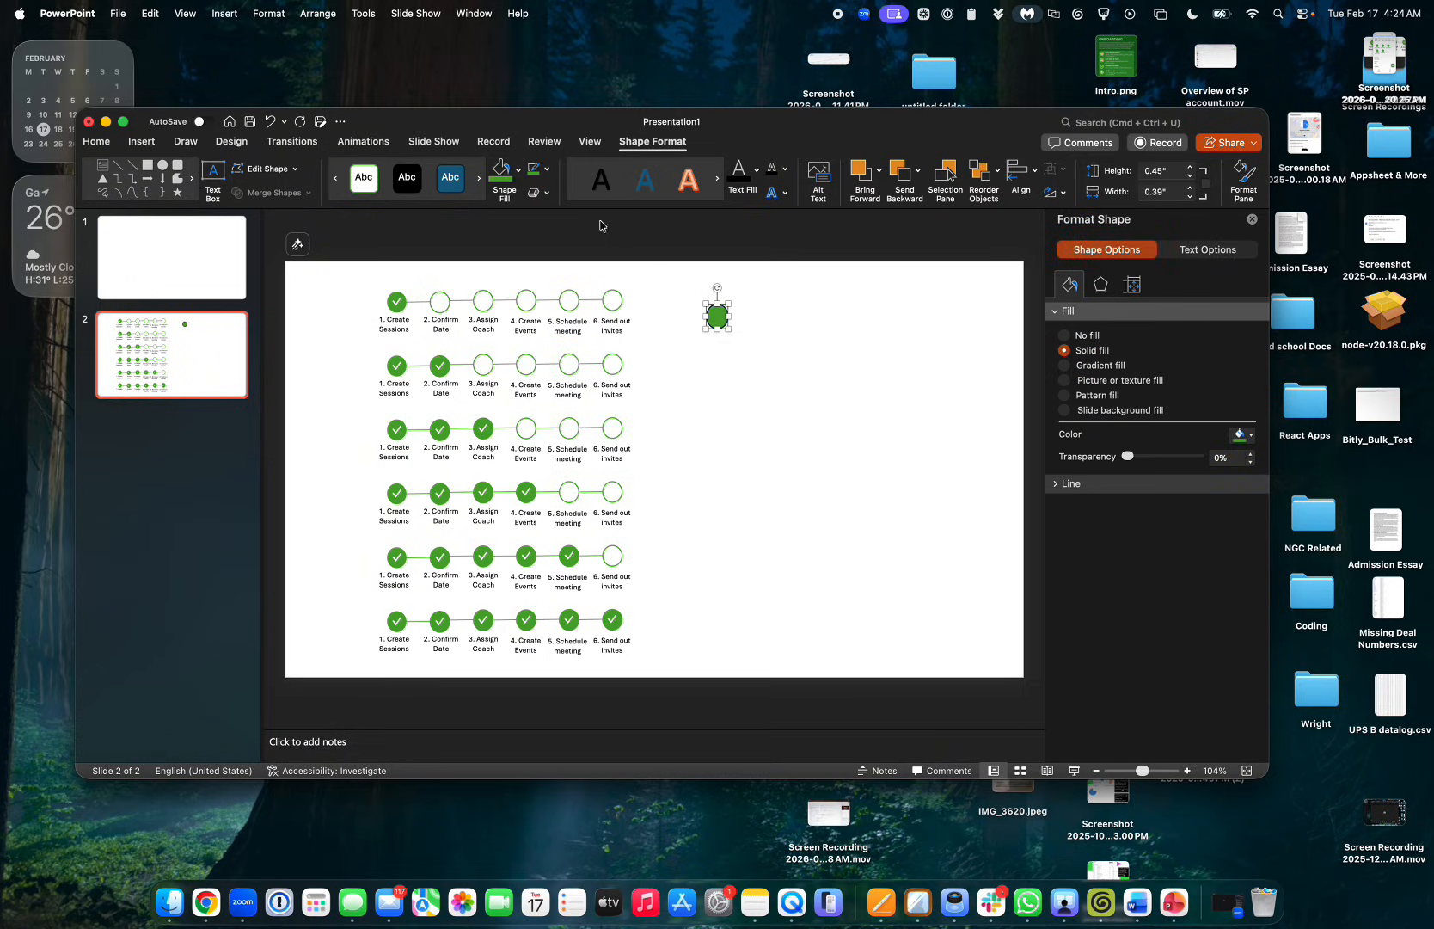
click(547, 171)
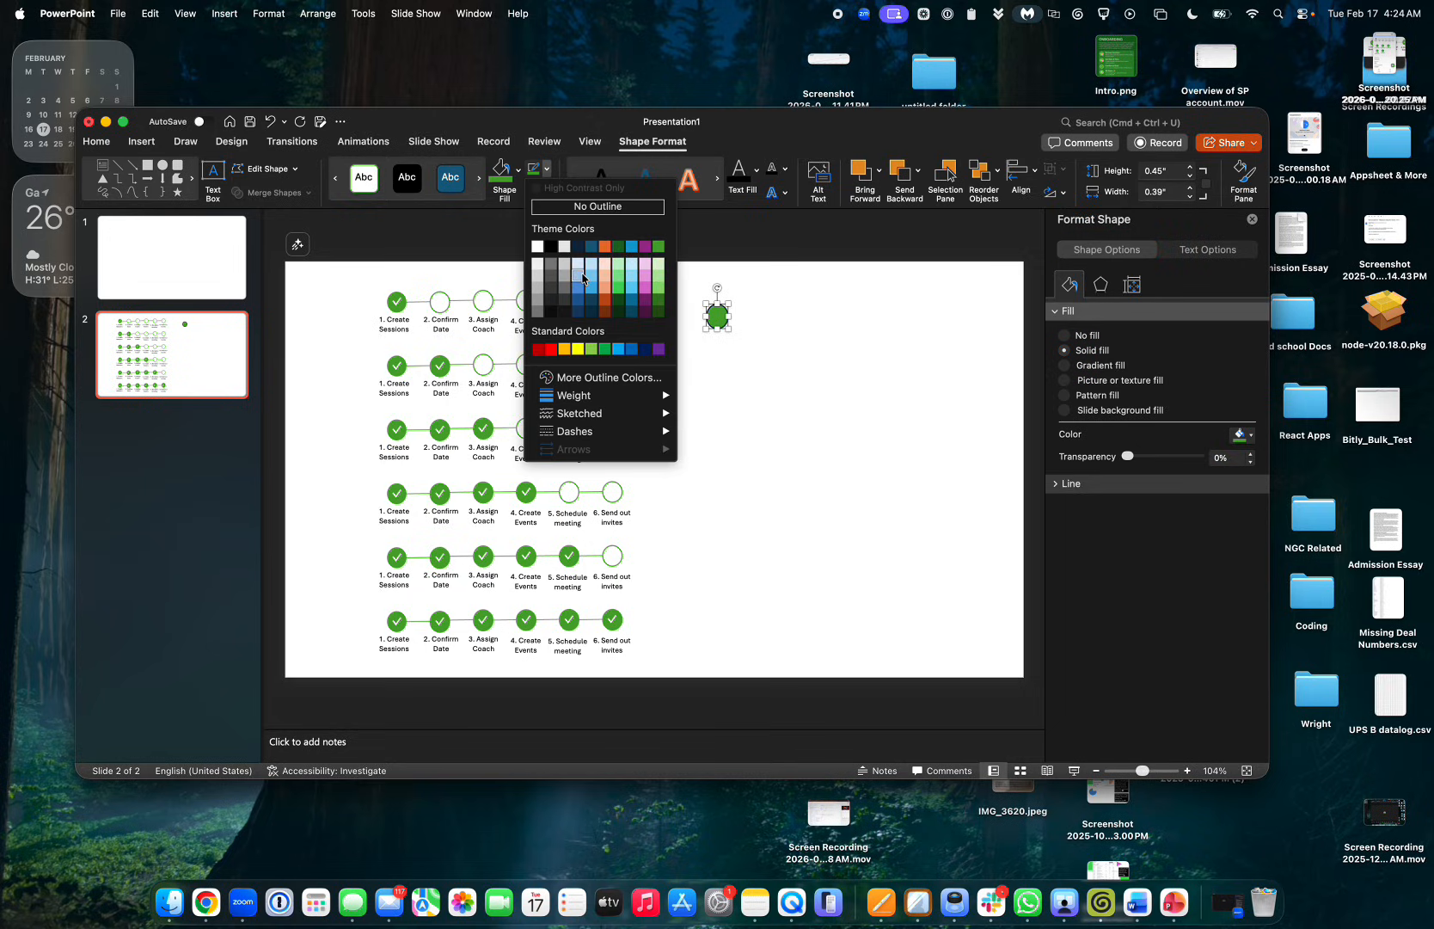
click(658, 248)
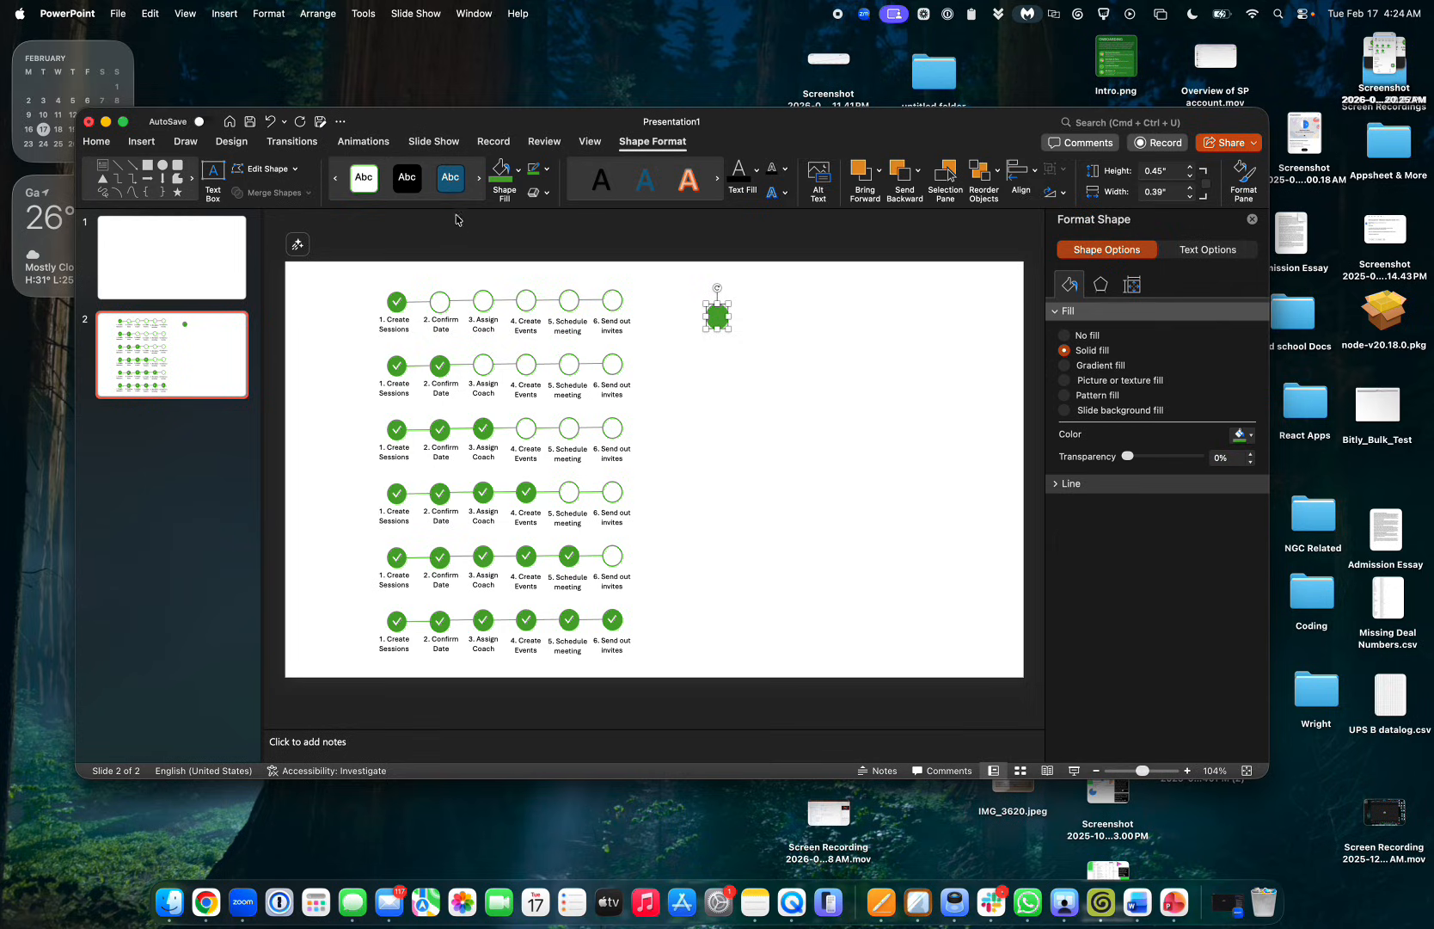
Close the shapes gallery without drawing and make the PowerPoint window fill the screen
click(140, 142)
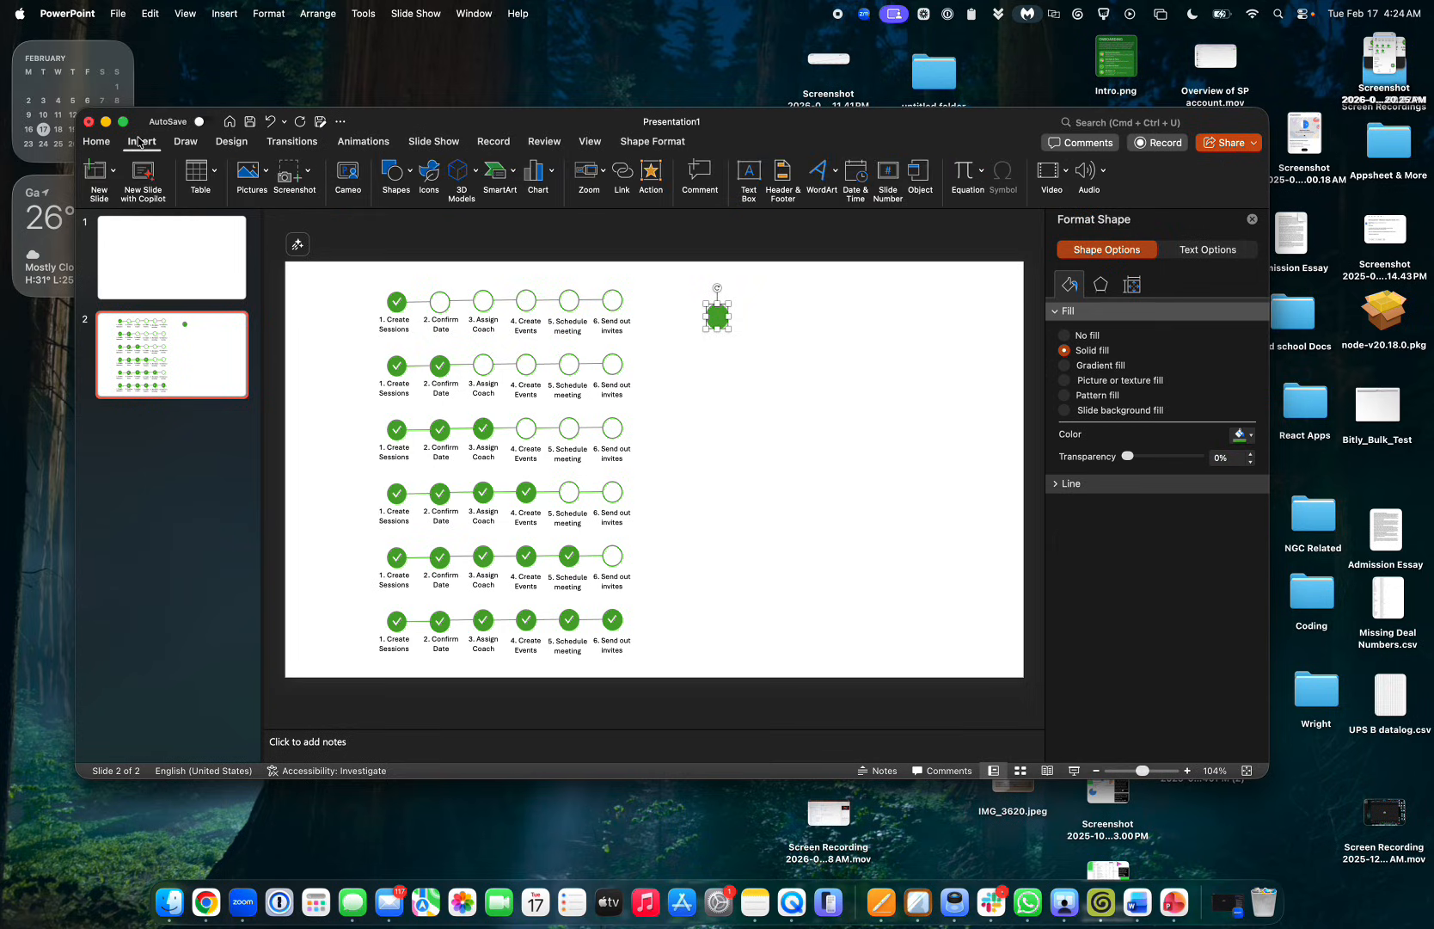
click(409, 173)
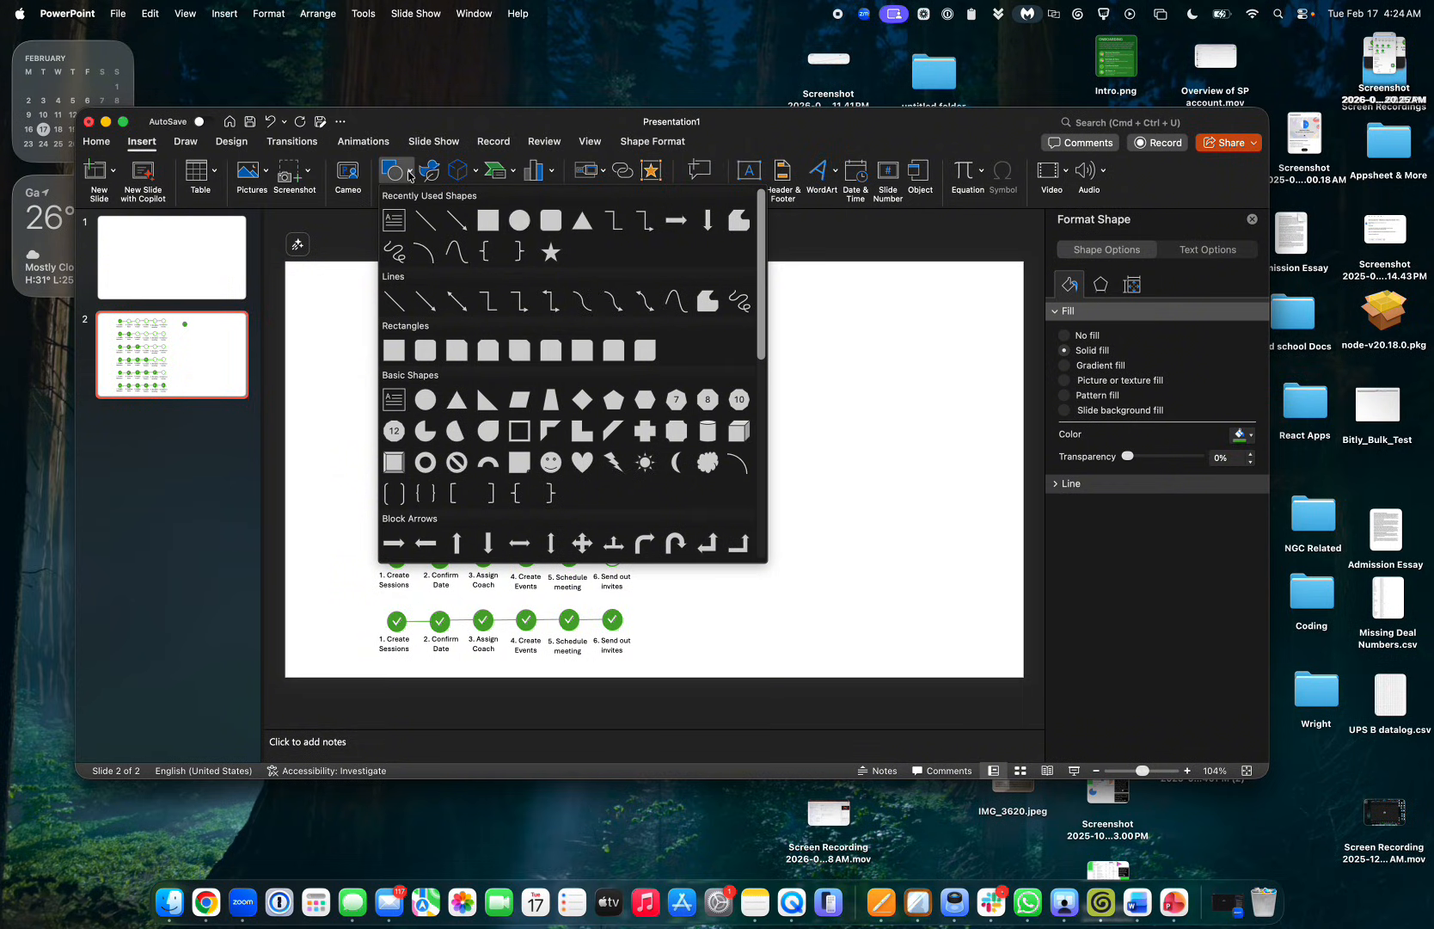
click(432, 226)
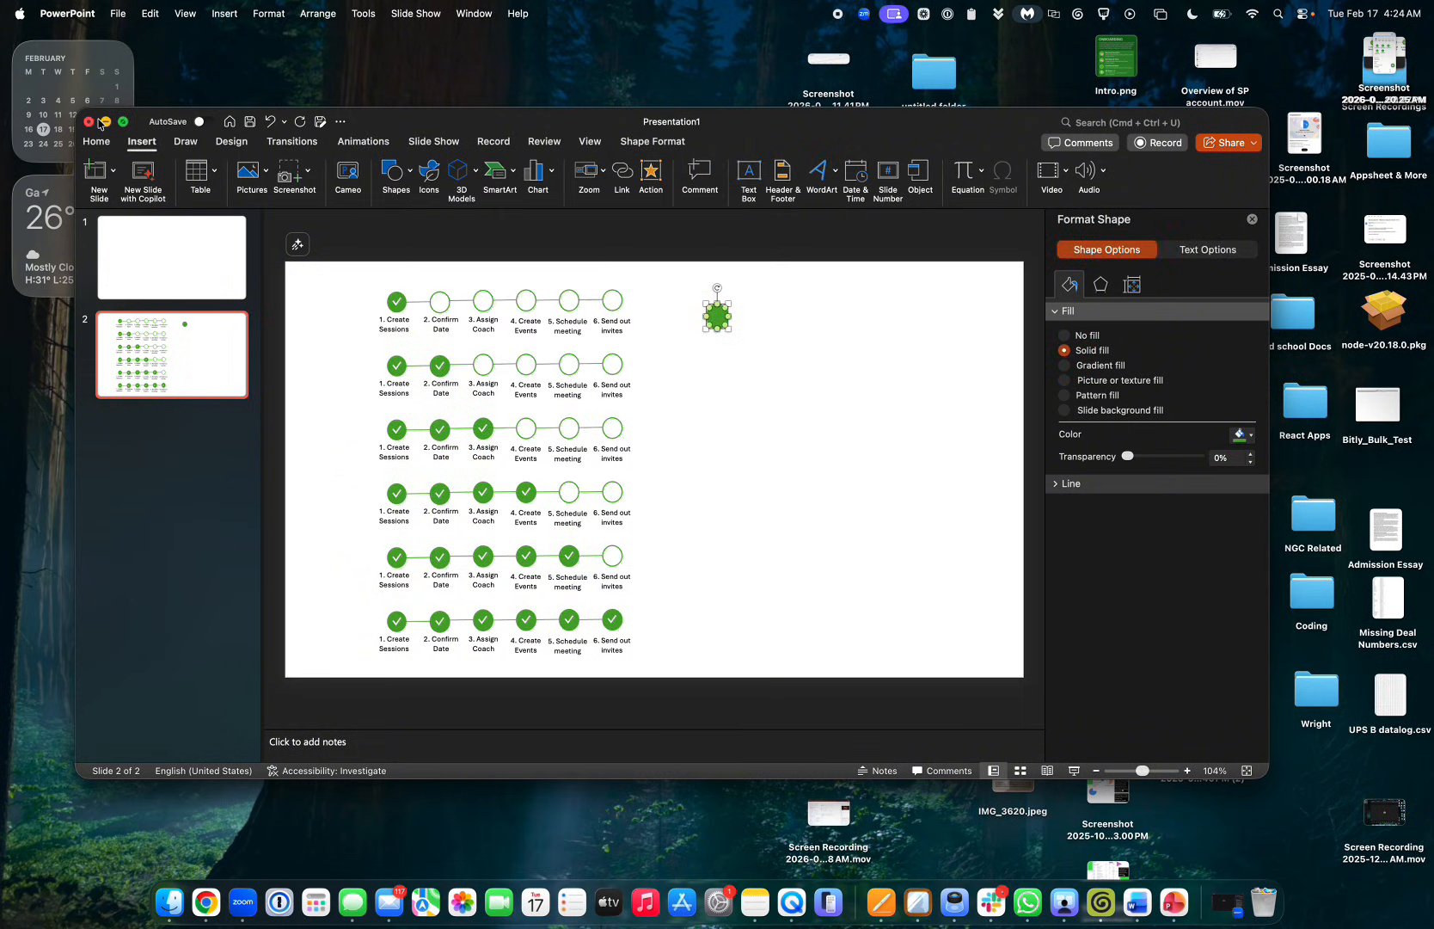
click(127, 125)
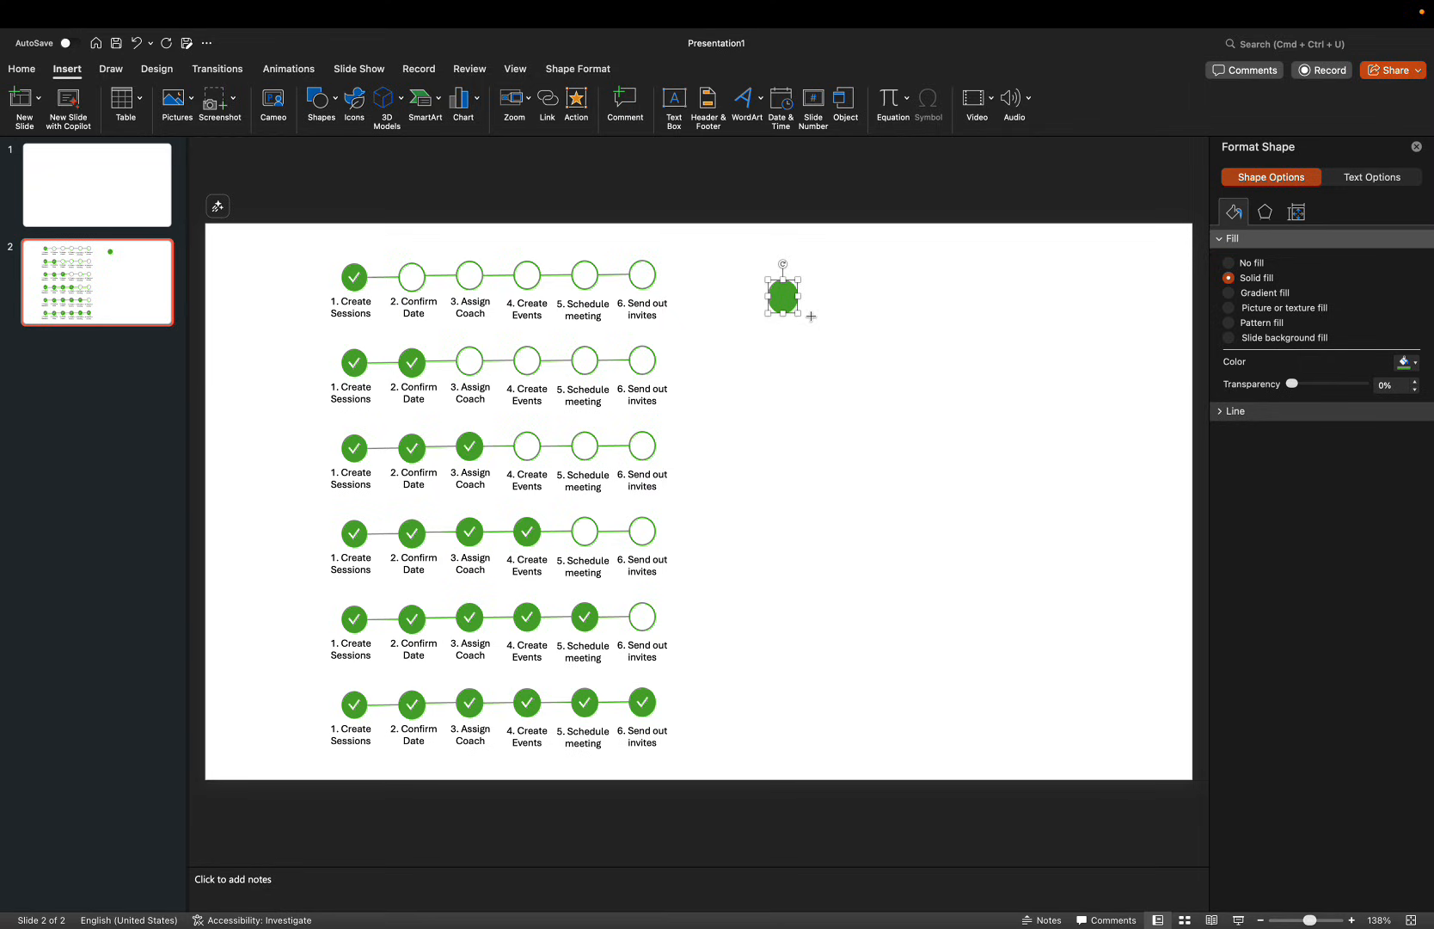
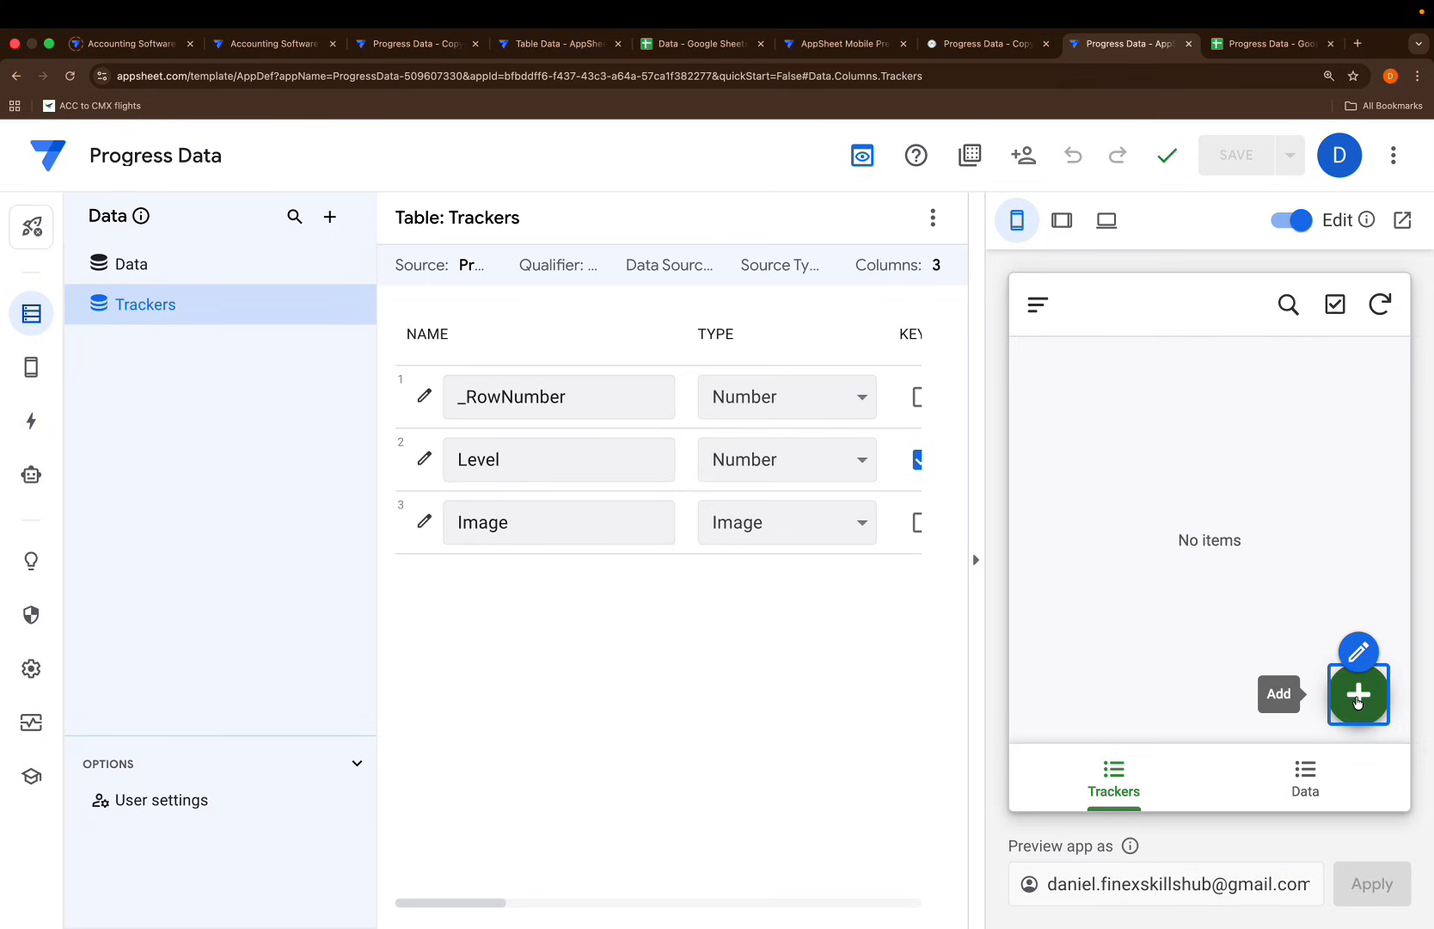
Add a tracker record for Level 1 with the Level 1.png image and review it
click(1182, 439)
text(1)
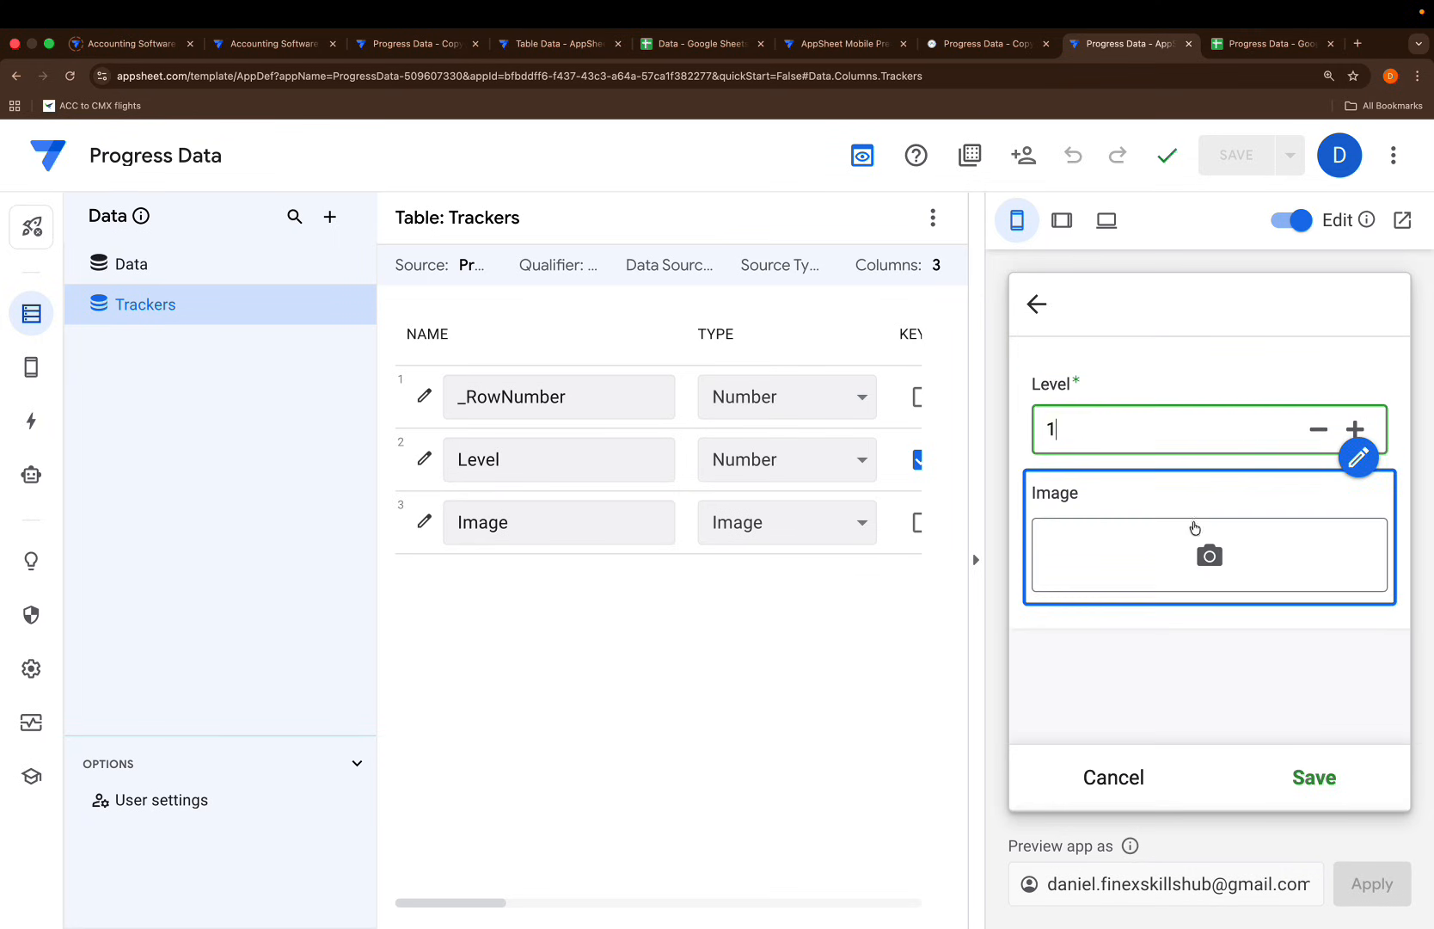
click(1209, 555)
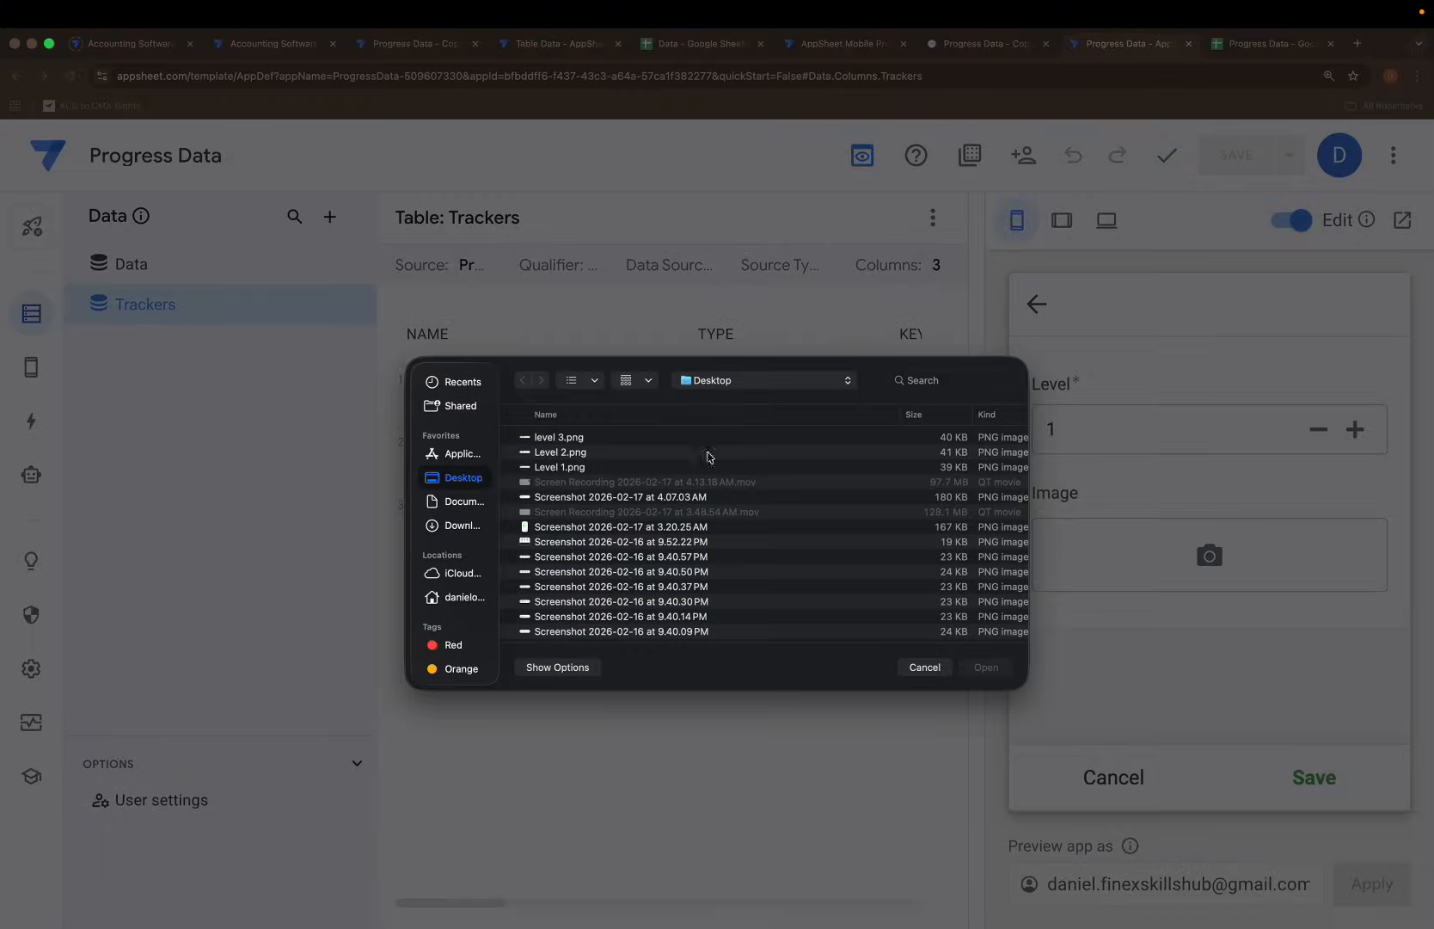
click(652, 468)
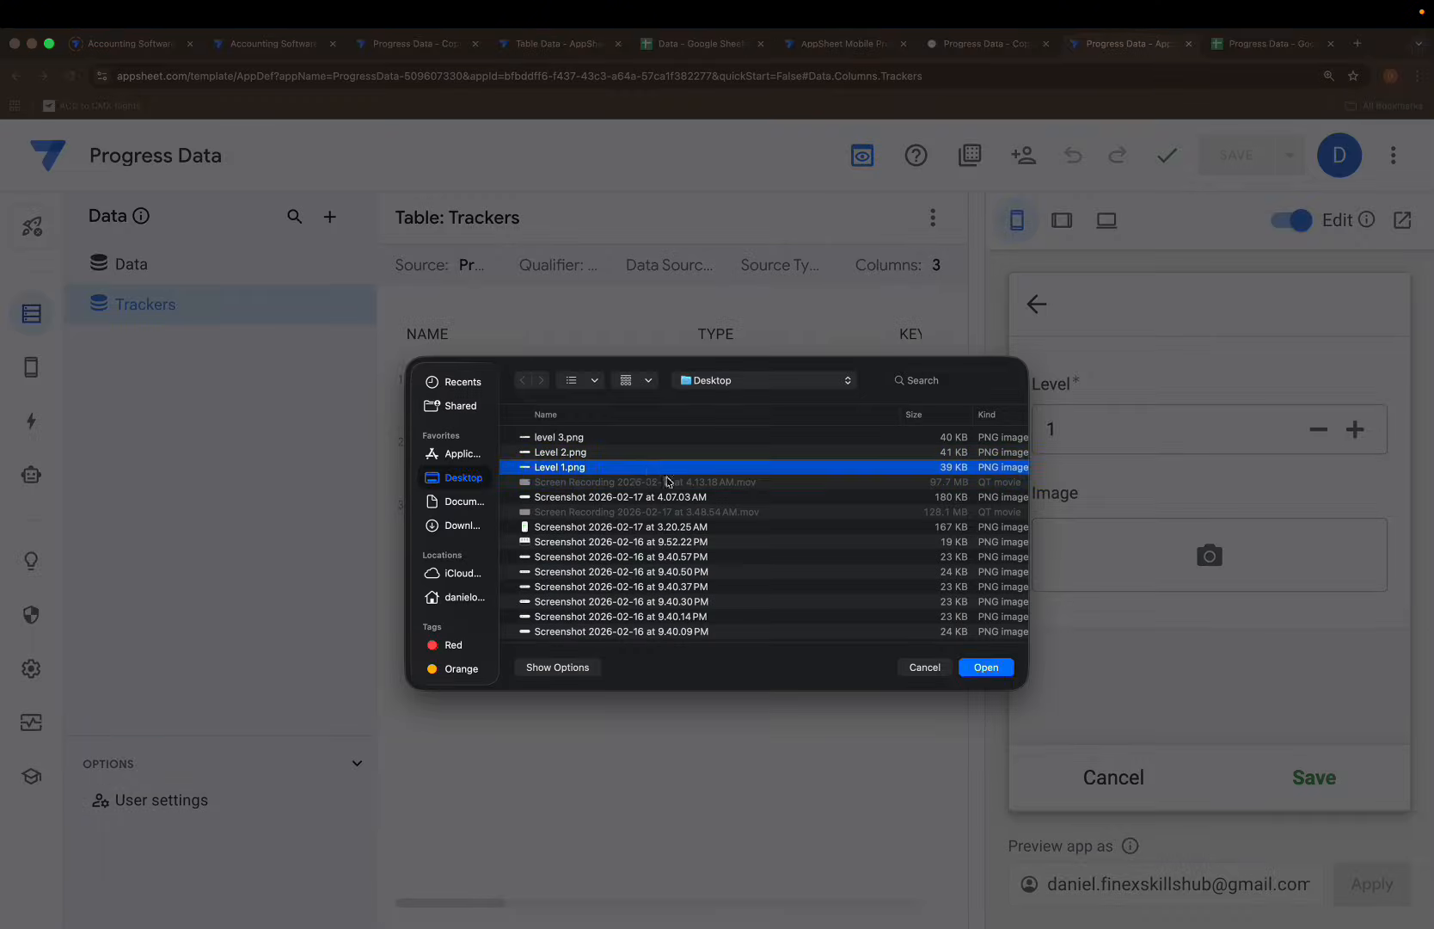
click(962, 668)
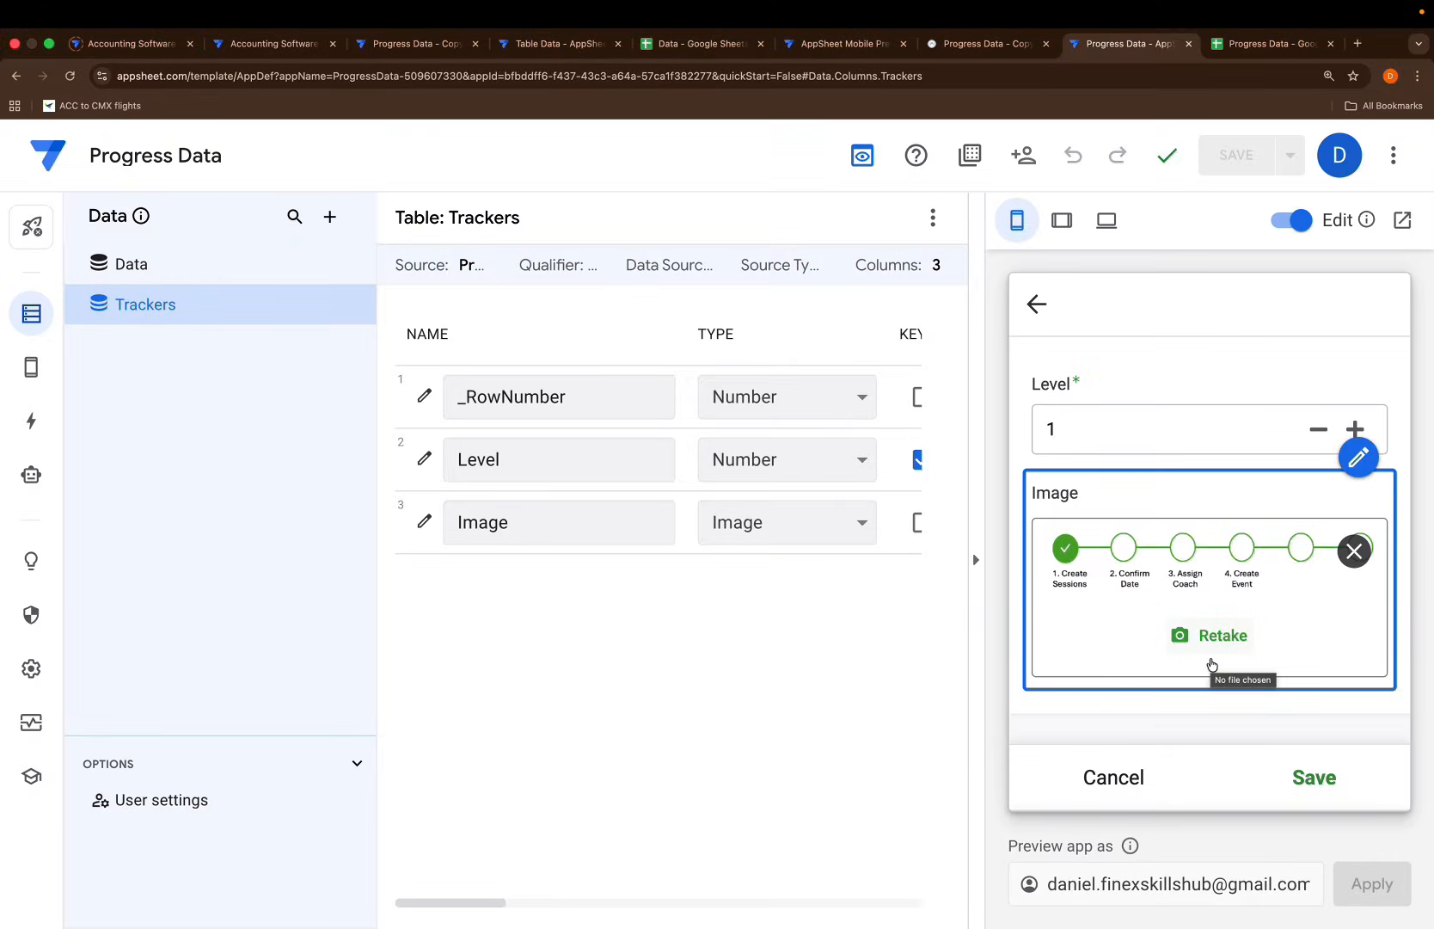
click(1311, 787)
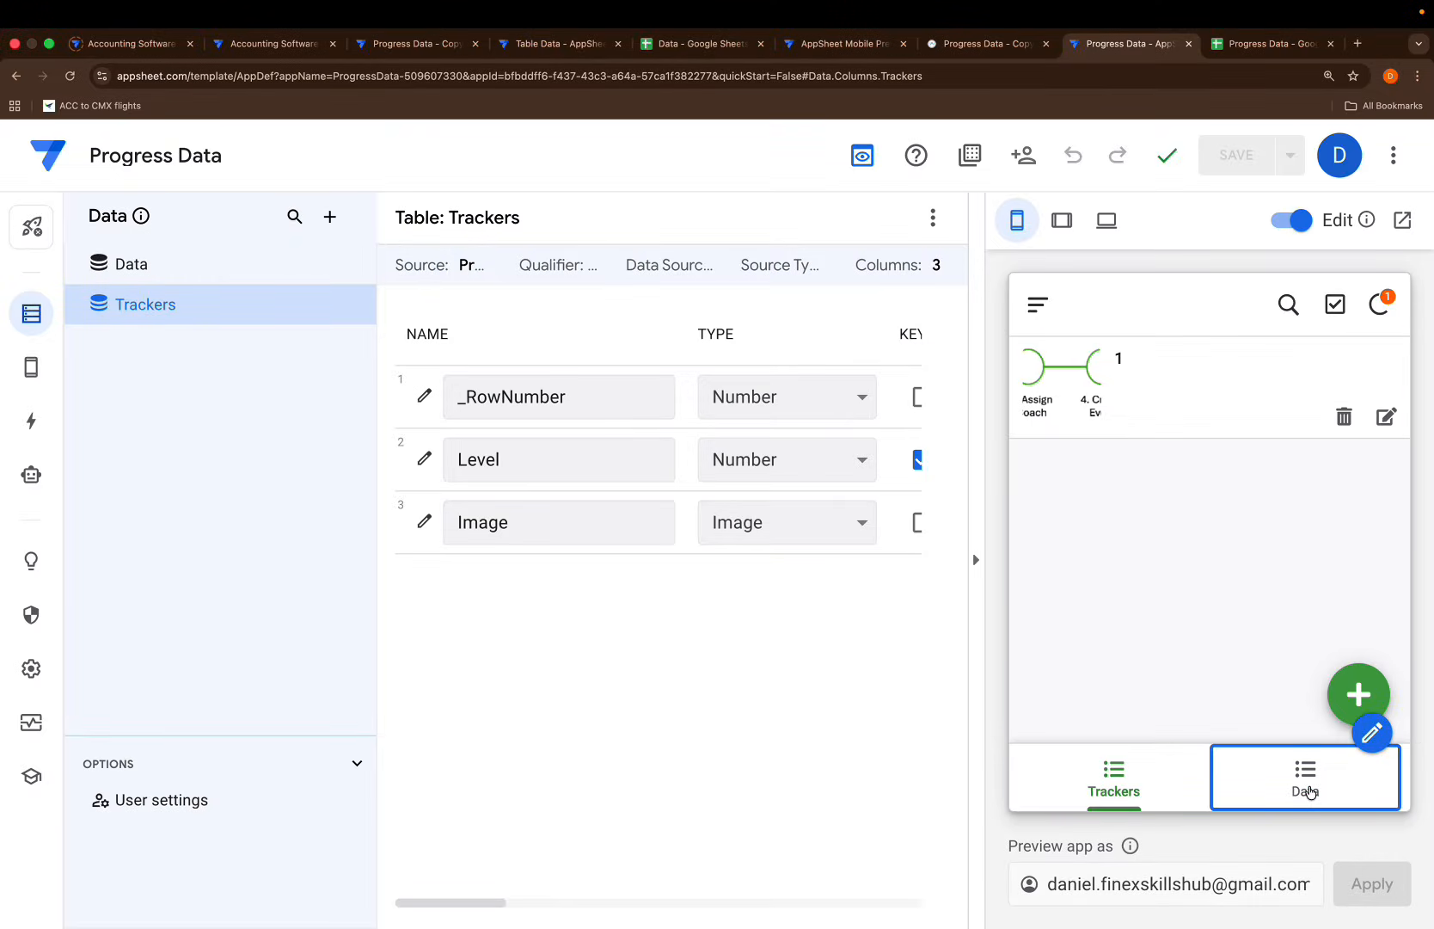
click(1165, 438)
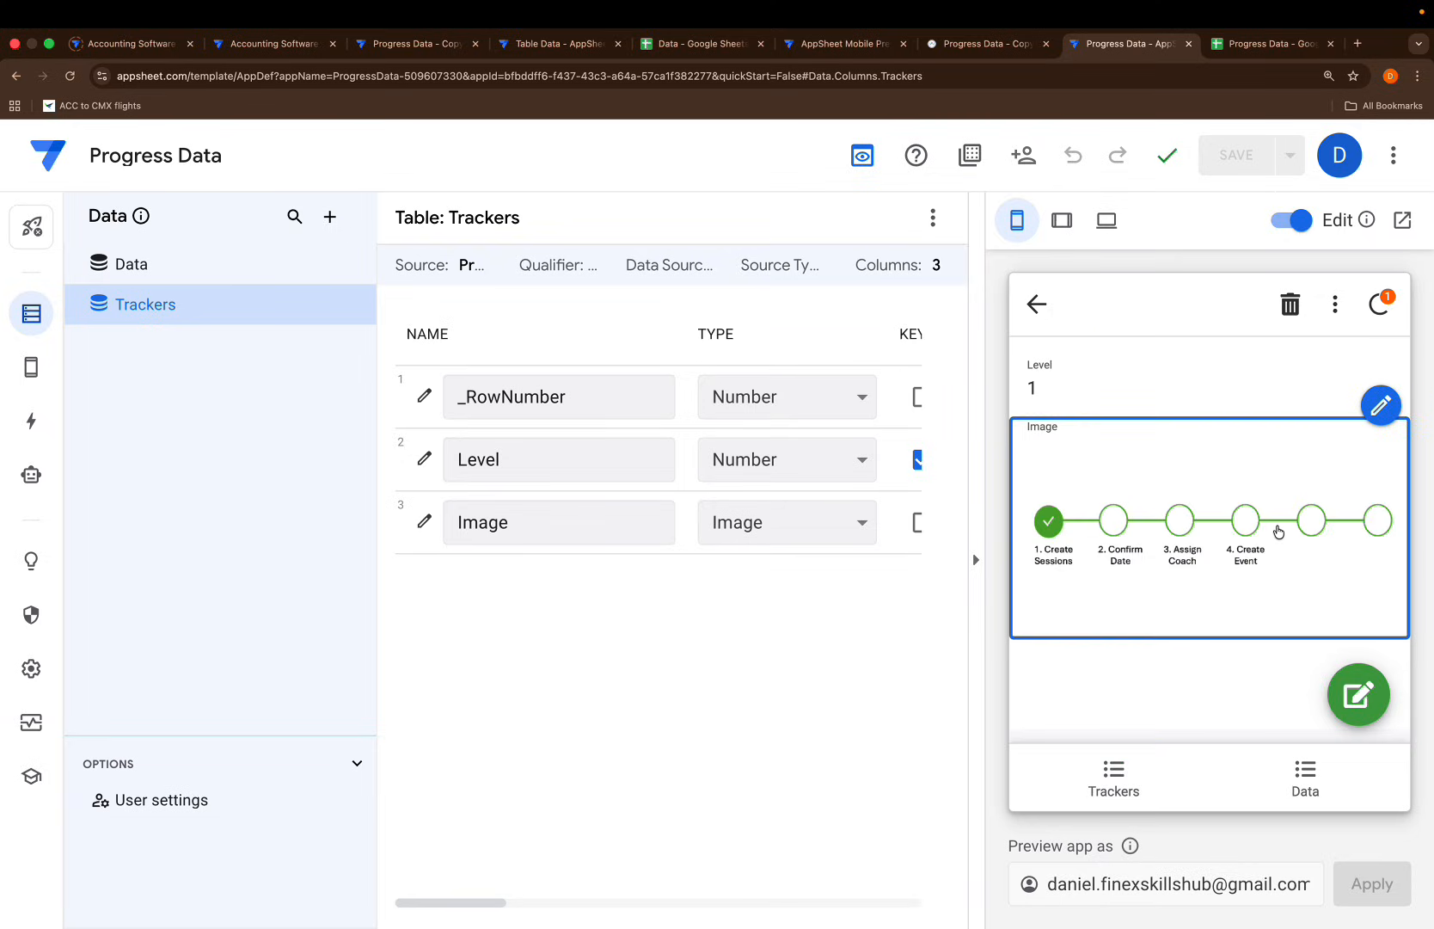
click(1038, 303)
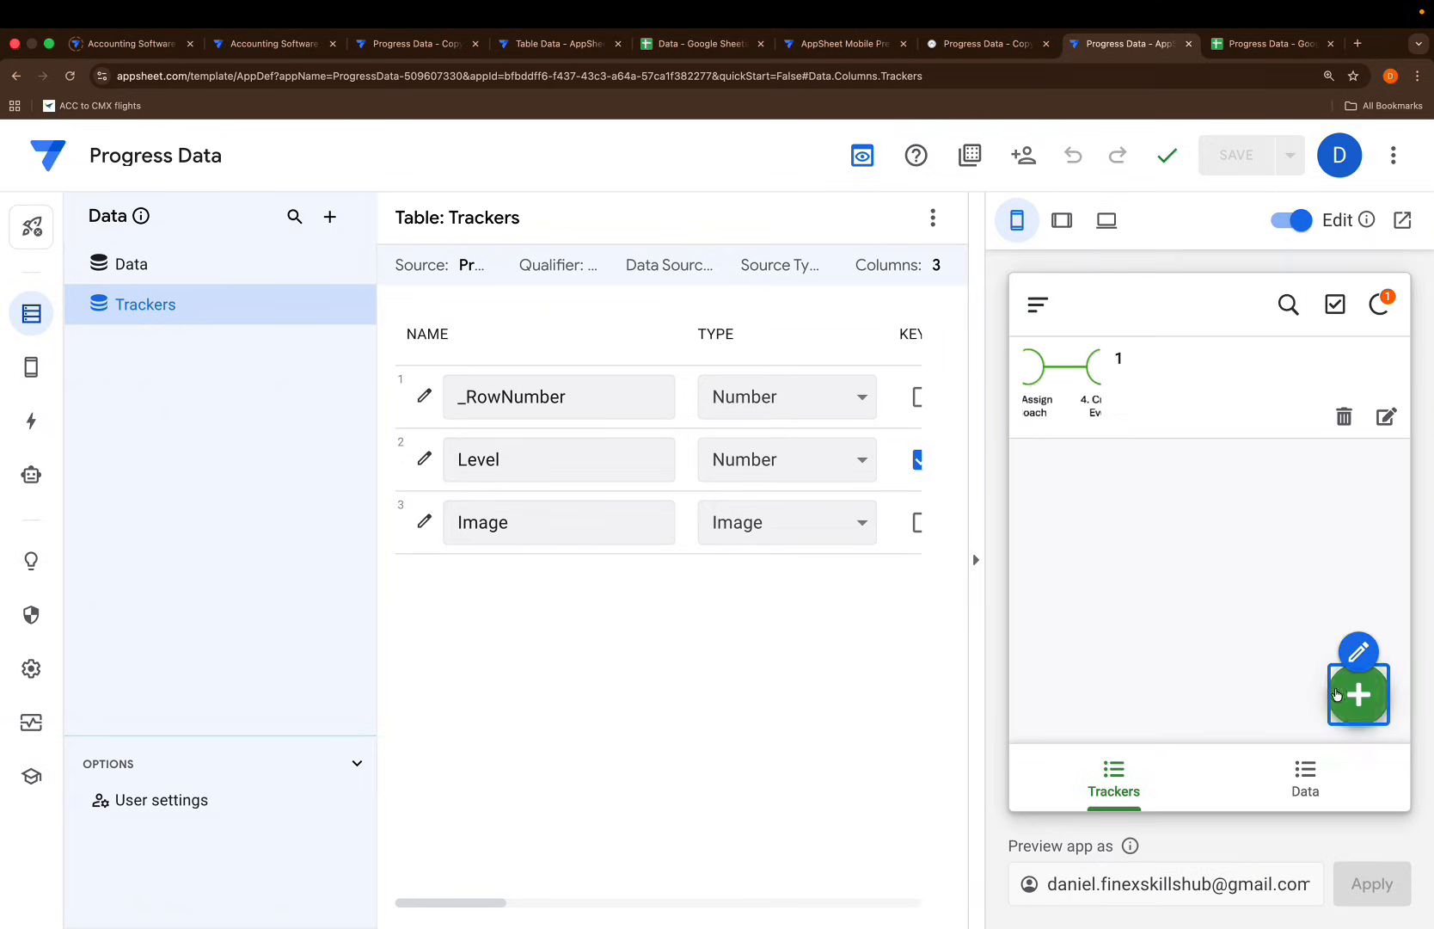
Add a tracker record for Level 2 with the Level 2.png image
click(1356, 693)
text(2)
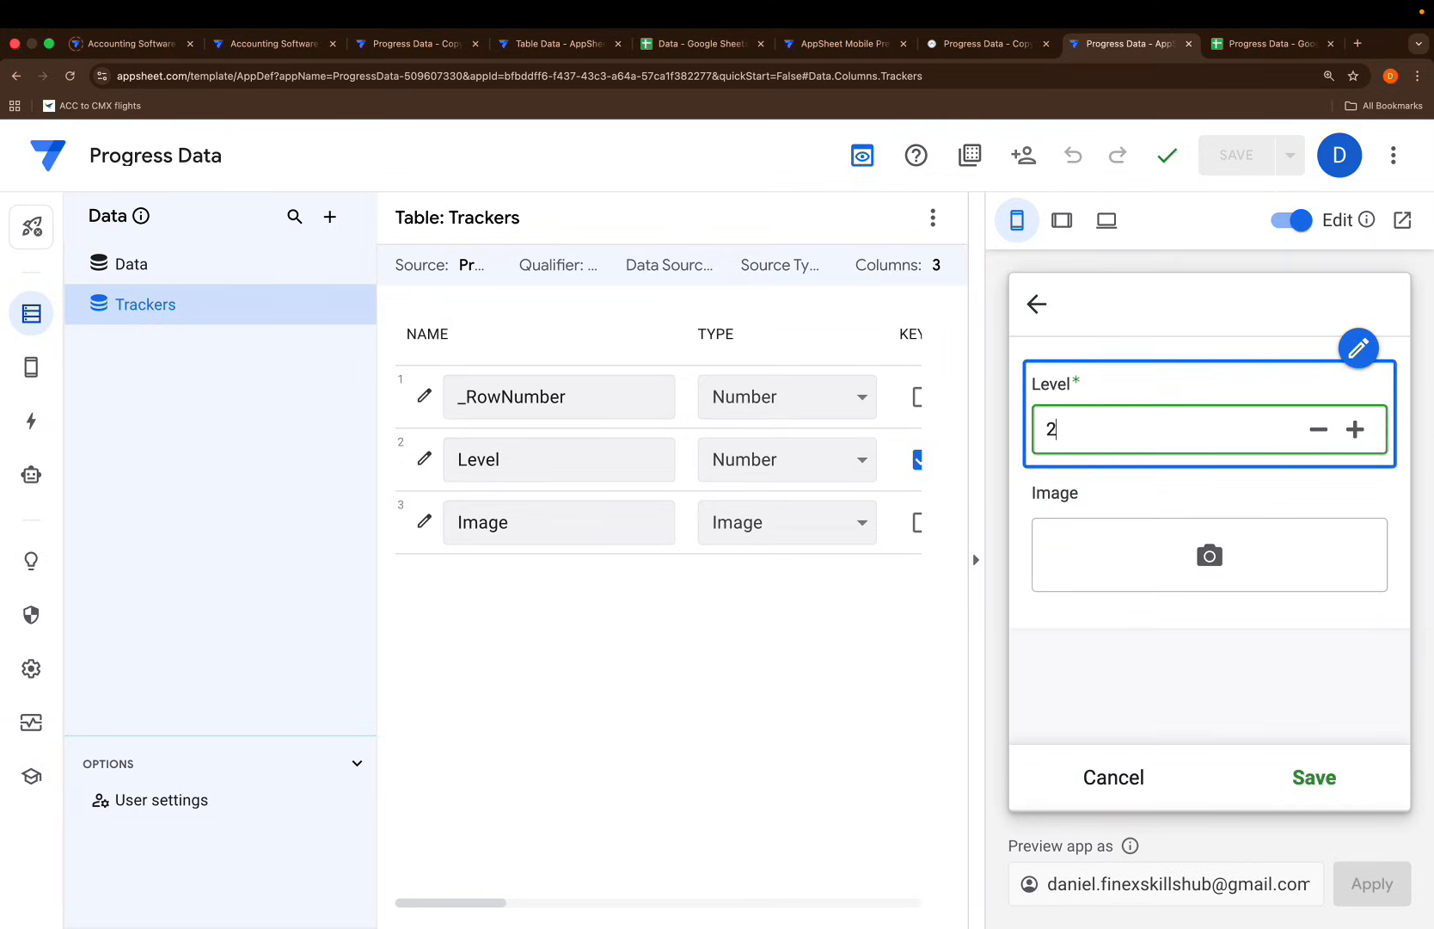
click(1184, 564)
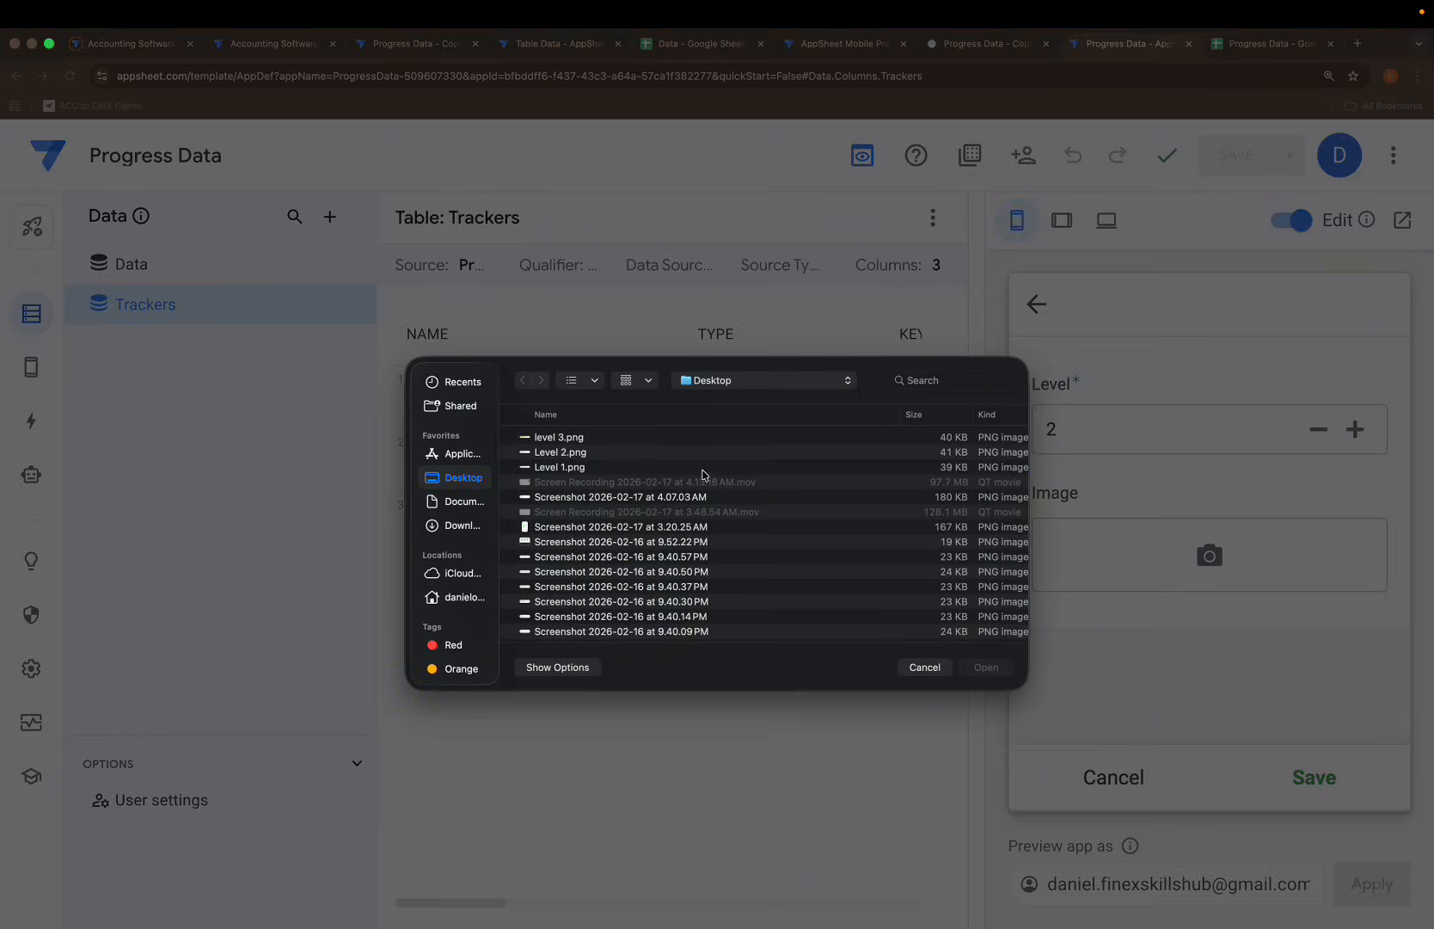
click(670, 466)
click(655, 451)
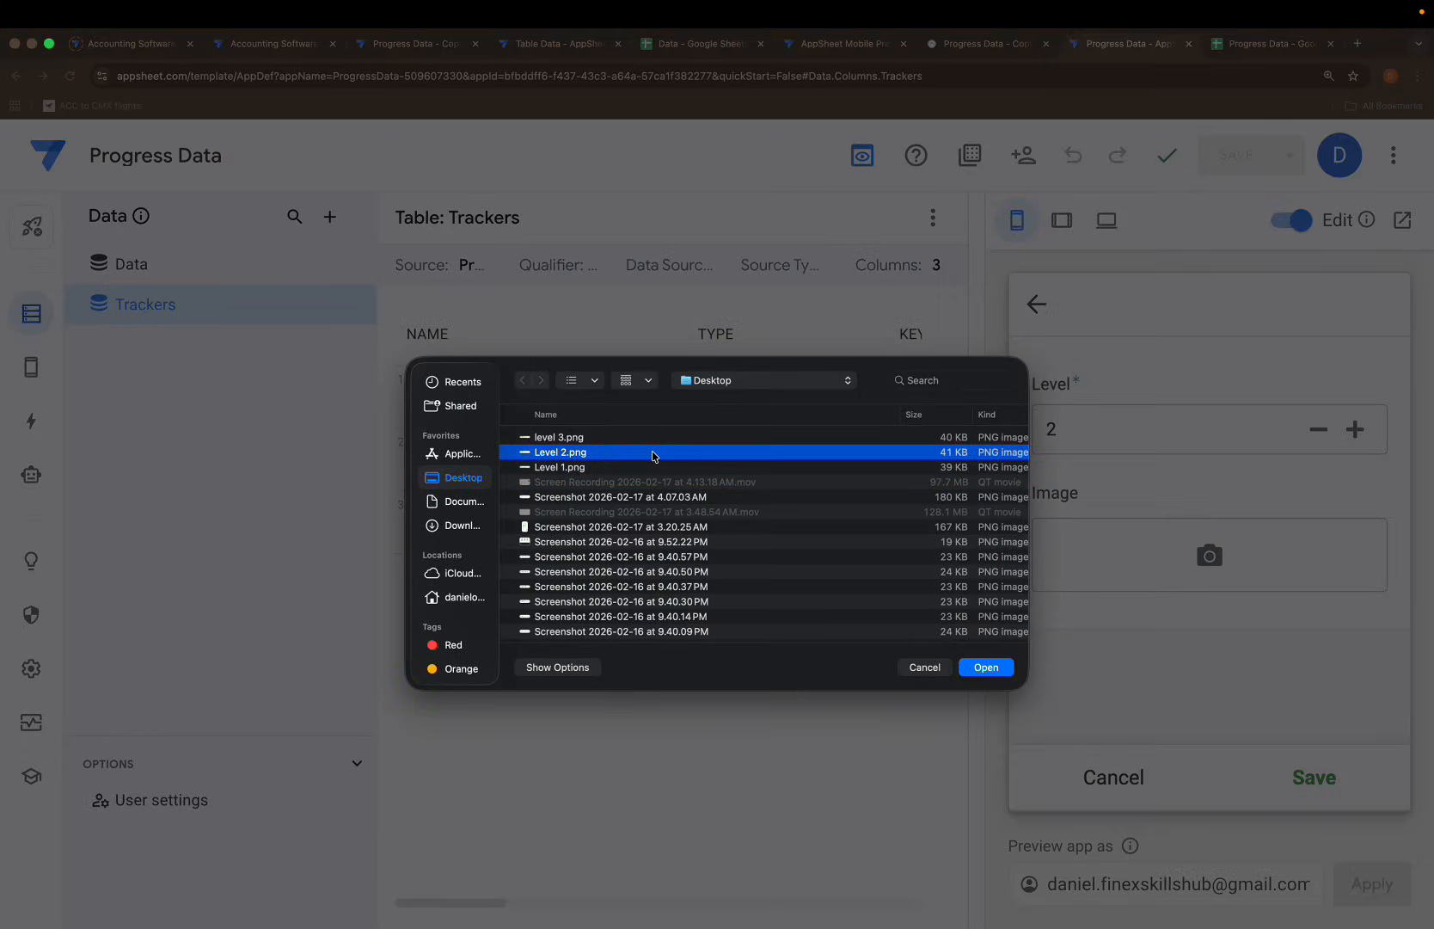
click(987, 668)
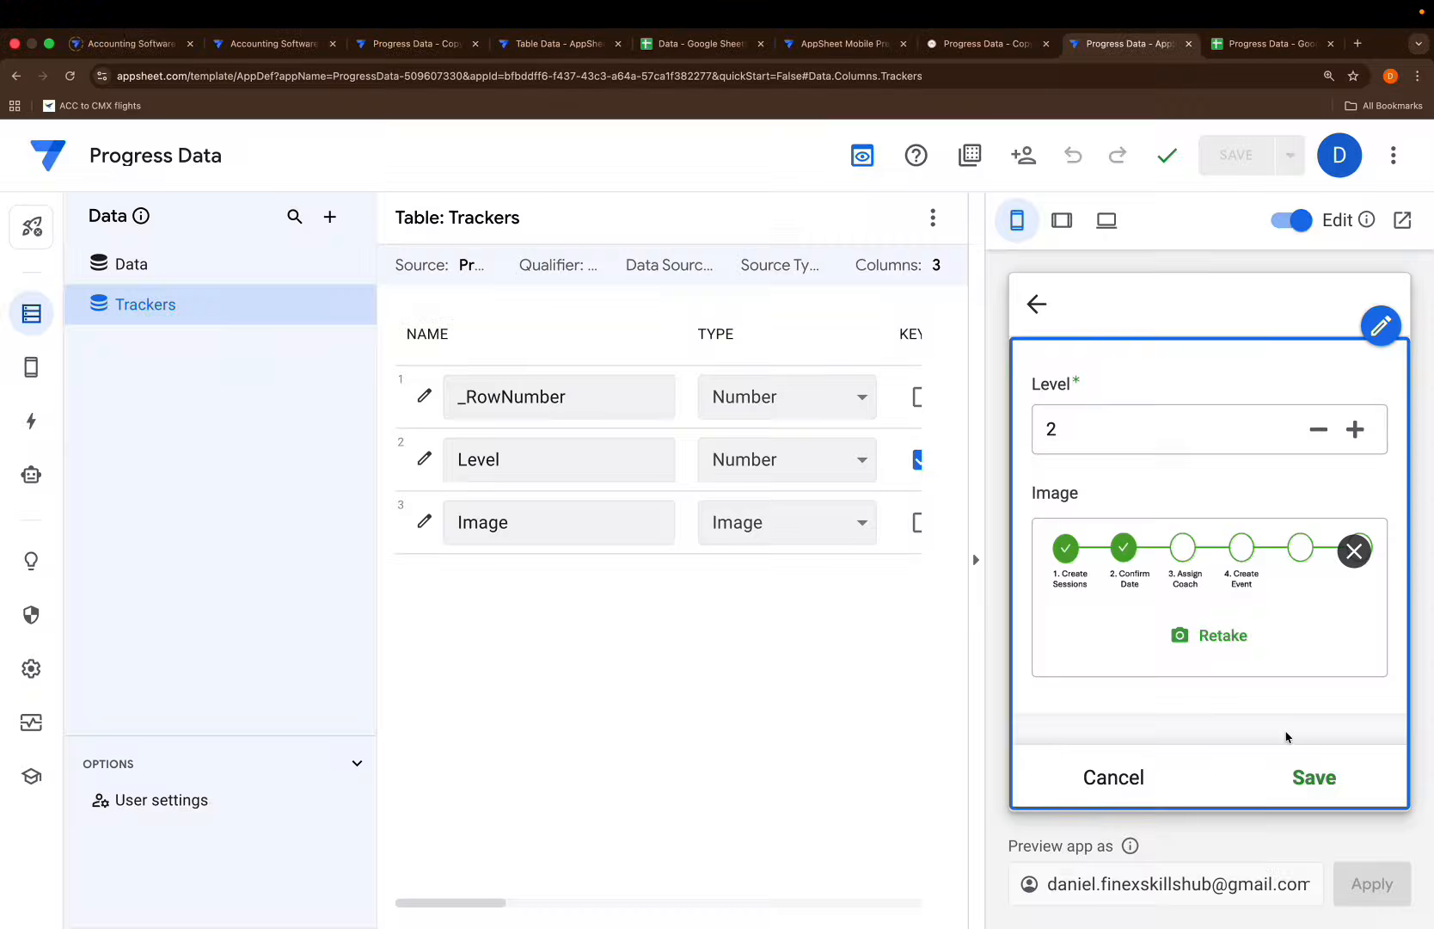
click(1315, 777)
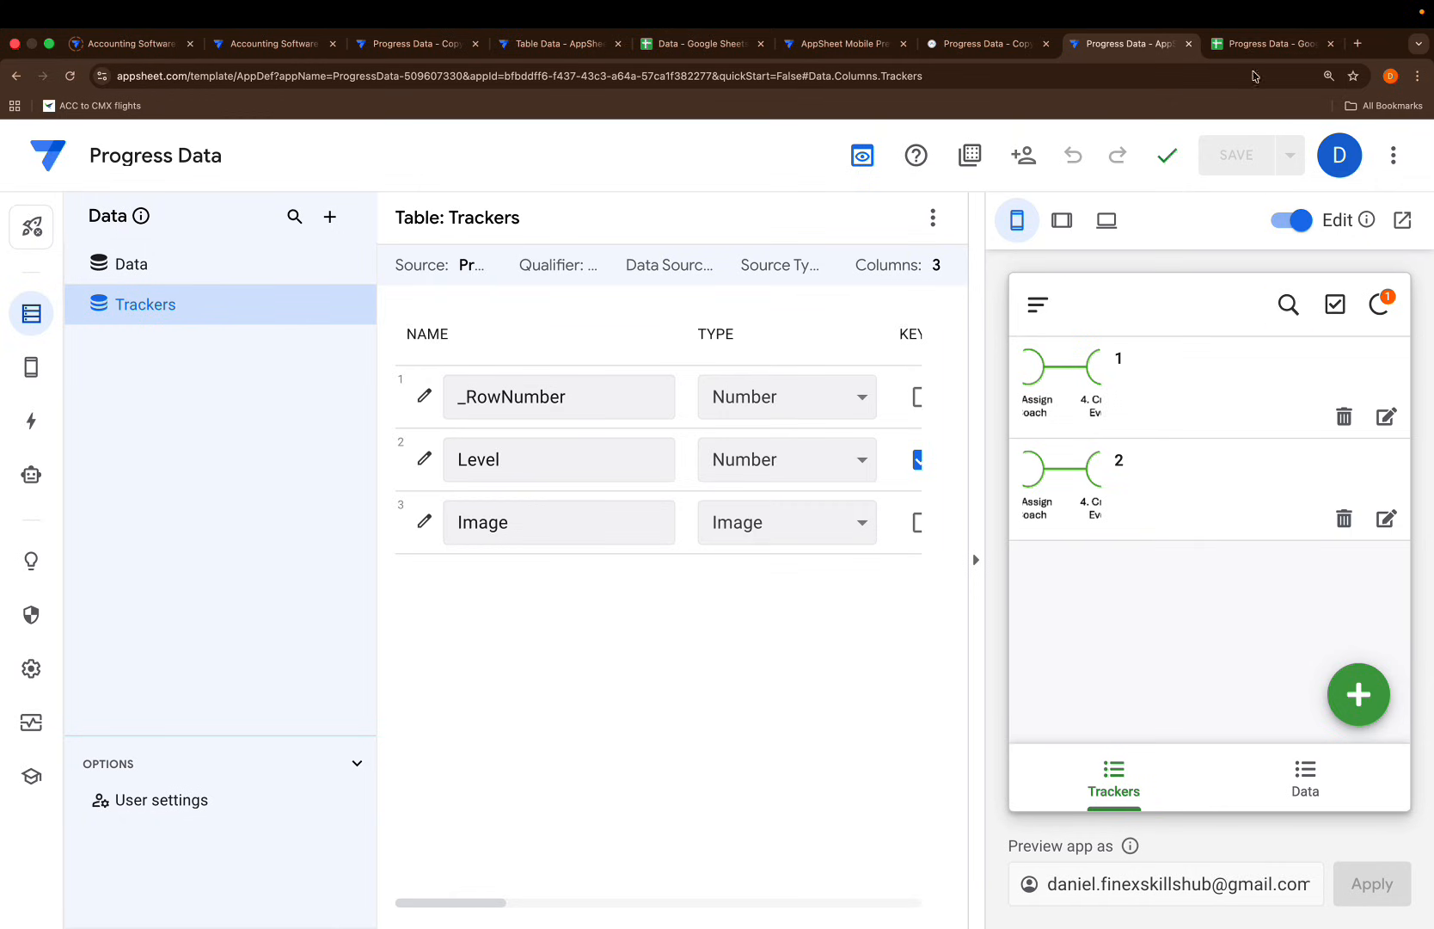
Check the Trackers sheet in Google Sheets, then sync the AppSheet preview
click(1266, 43)
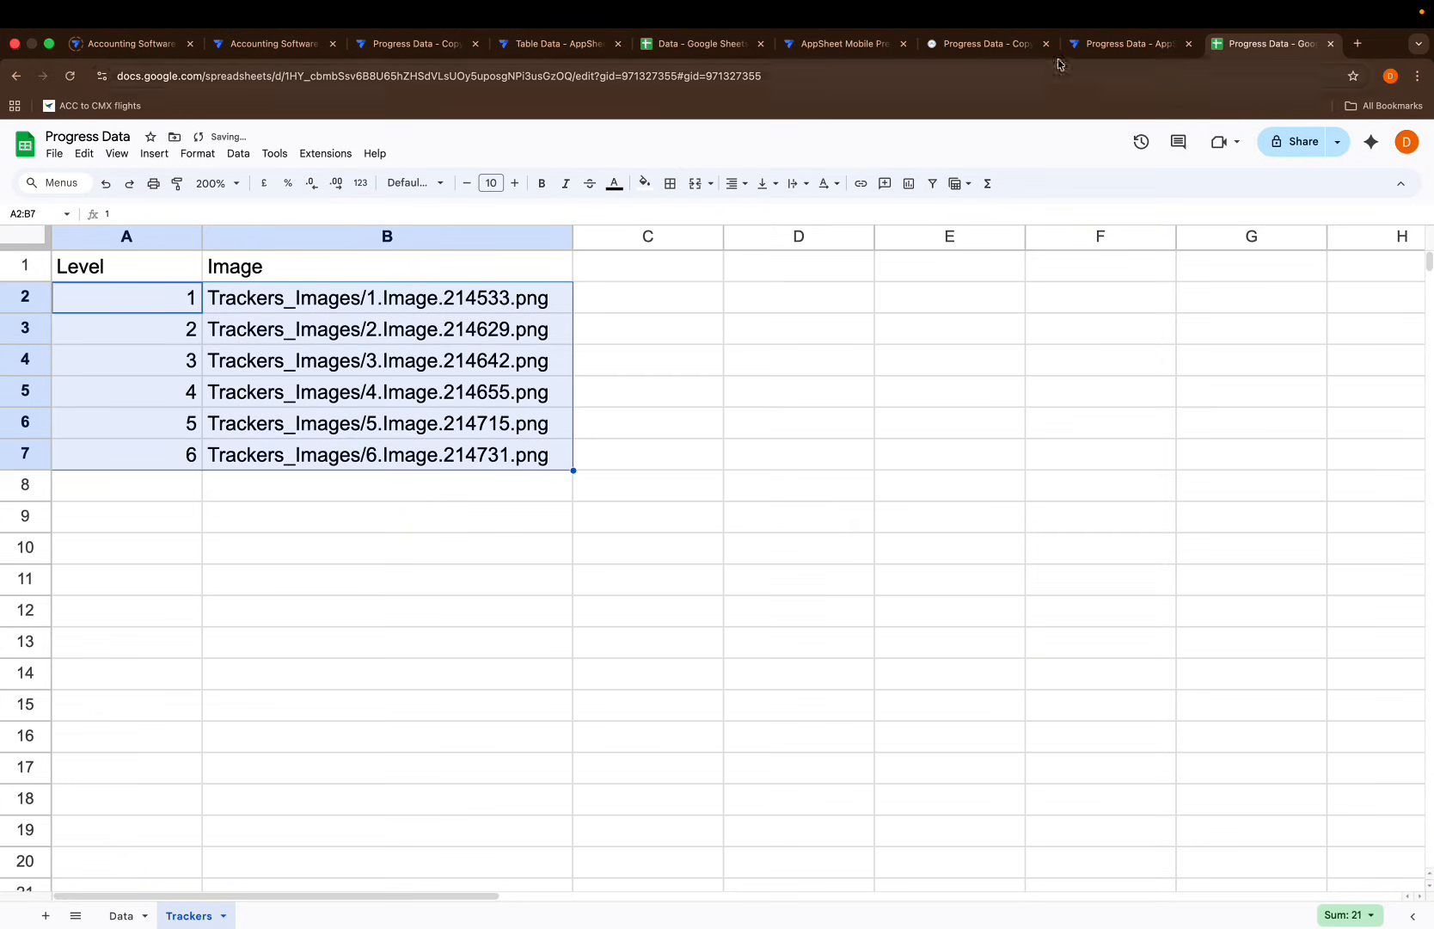
click(1096, 44)
click(1377, 308)
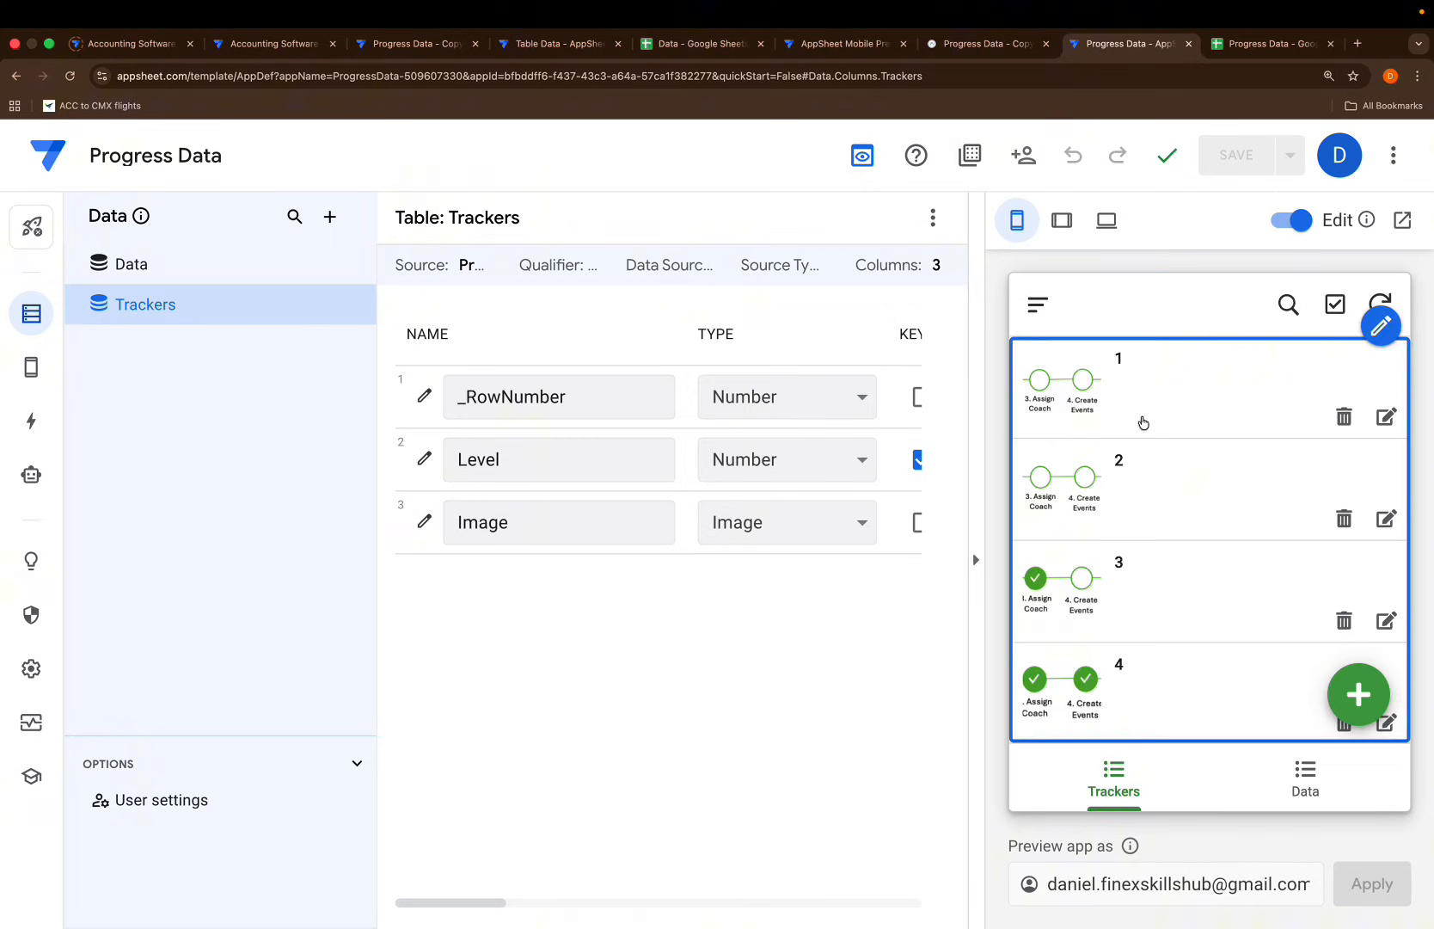
Swipe through tracker Levels 1 to 6 in the detail view, then switch the preview to the Data view
click(1180, 429)
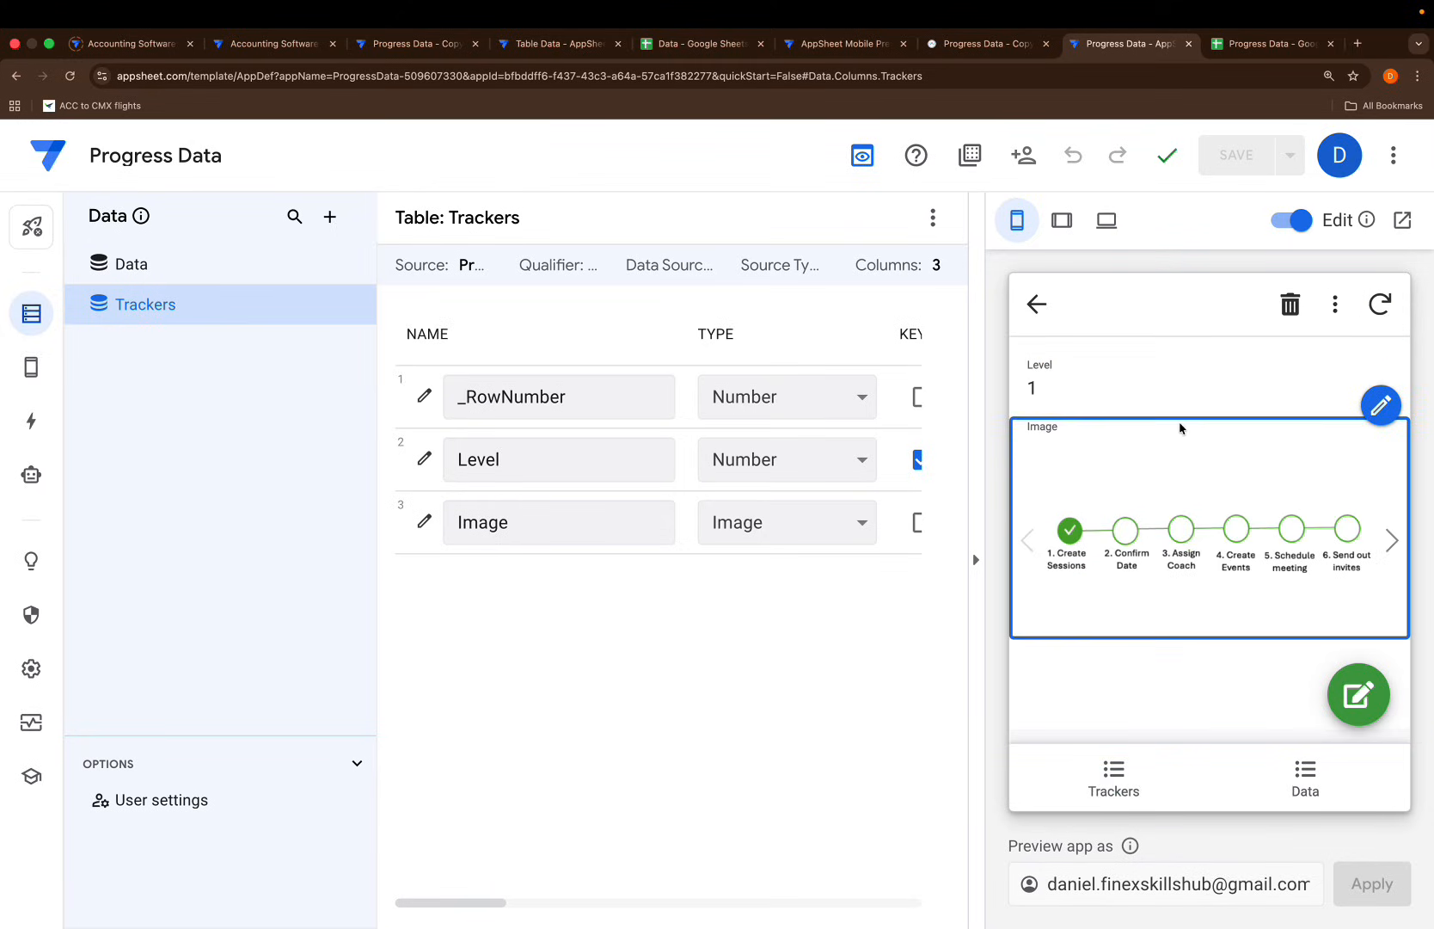
scroll(1180, 429, right, 5)
scroll(1180, 428, right, 5)
scroll(1180, 427, right, 5)
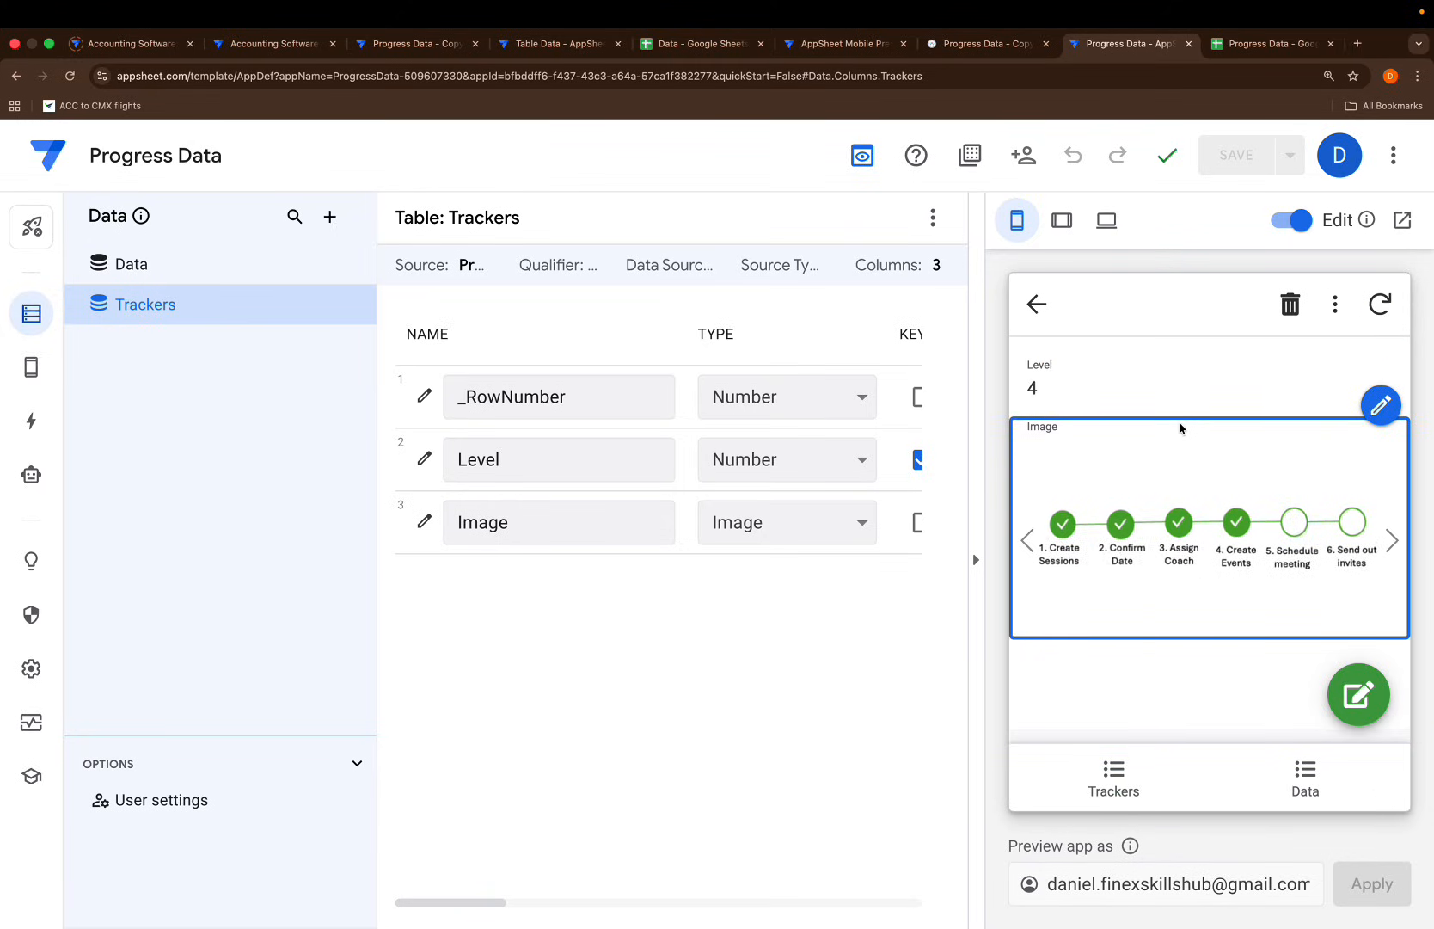
scroll(1180, 427, right, 5)
scroll(1179, 427, right, 5)
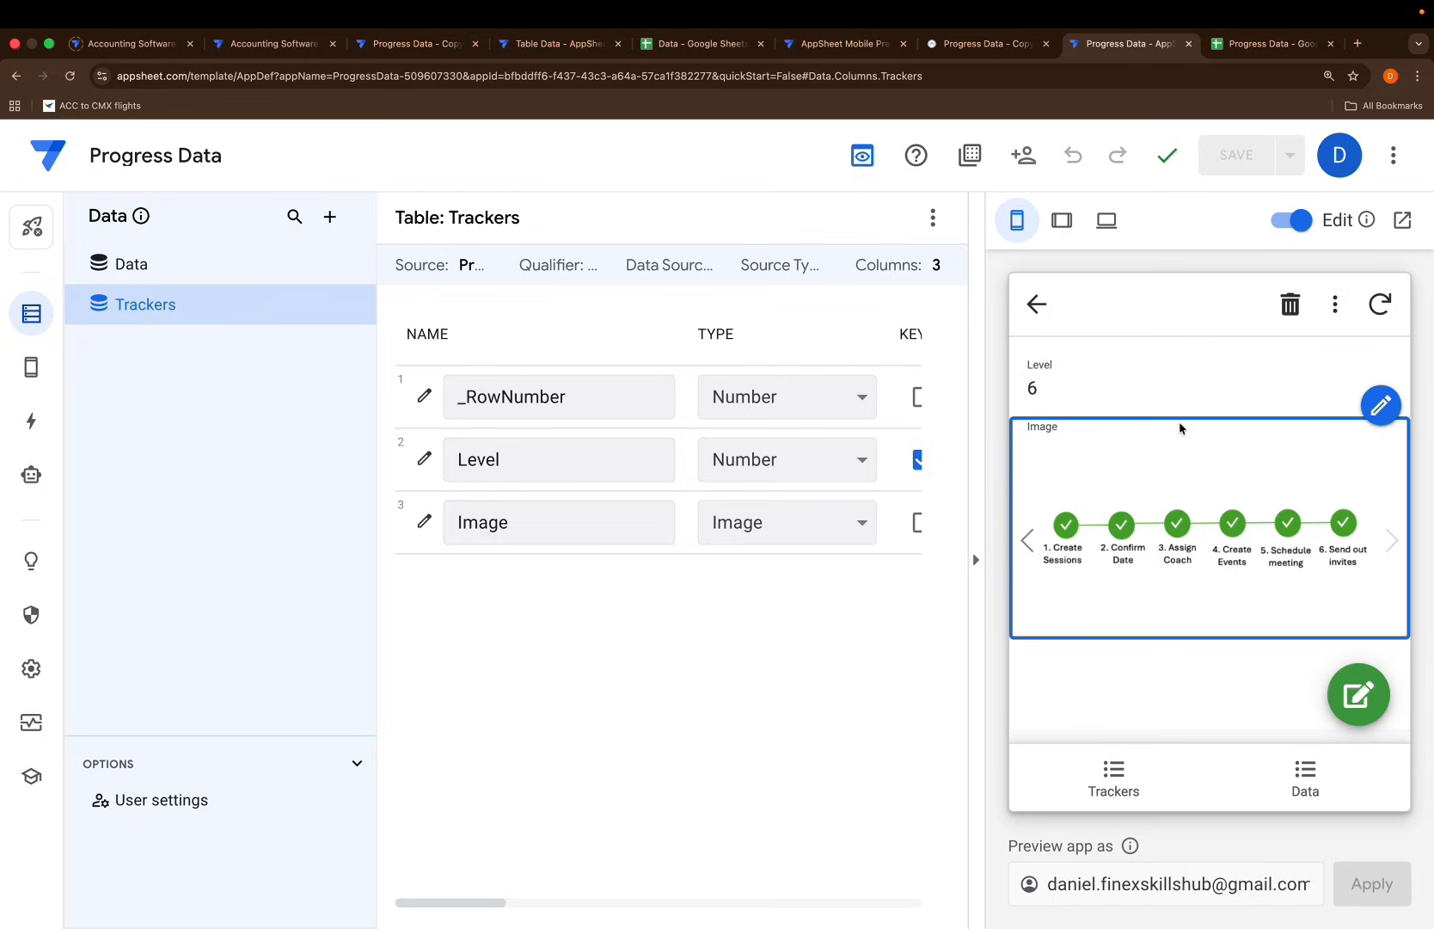
click(1296, 770)
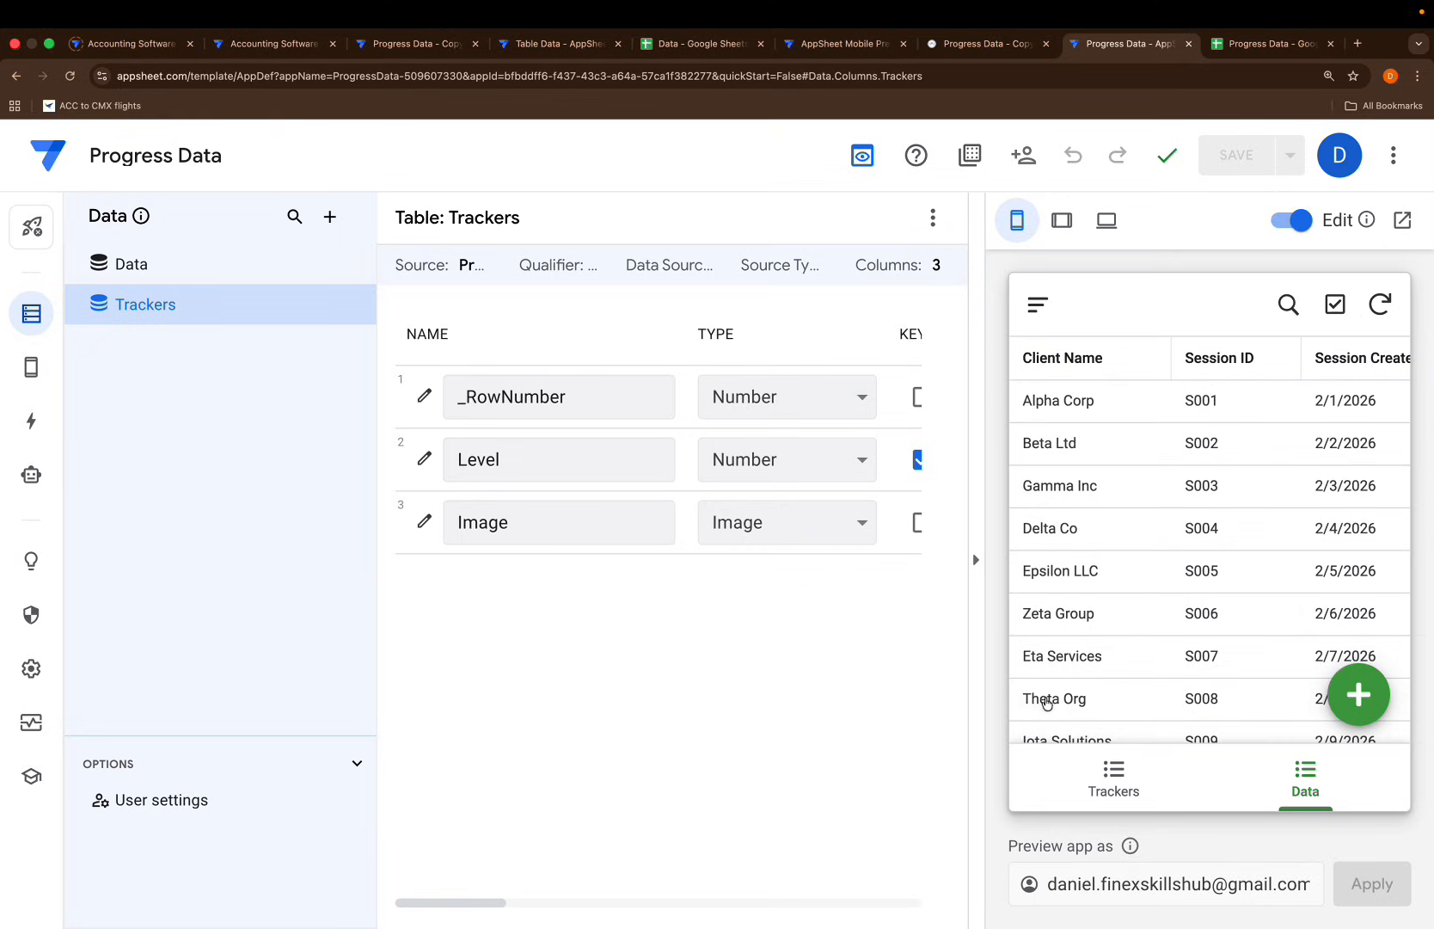
Add a virtual column named Tracker Level to the Data table and open its app formula
click(130, 261)
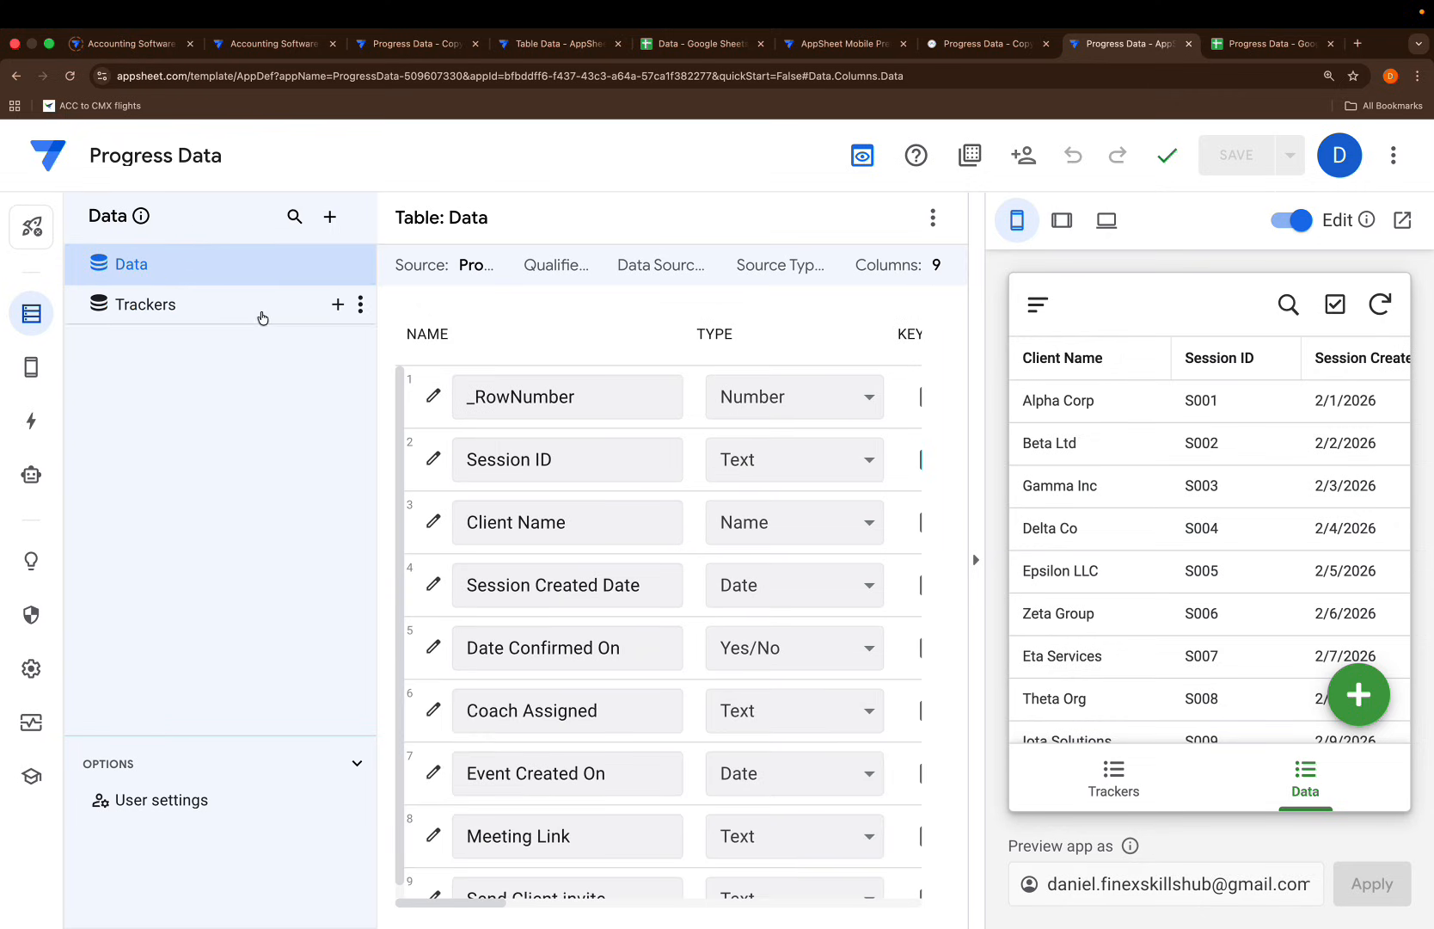
scroll(755, 754, down, 1)
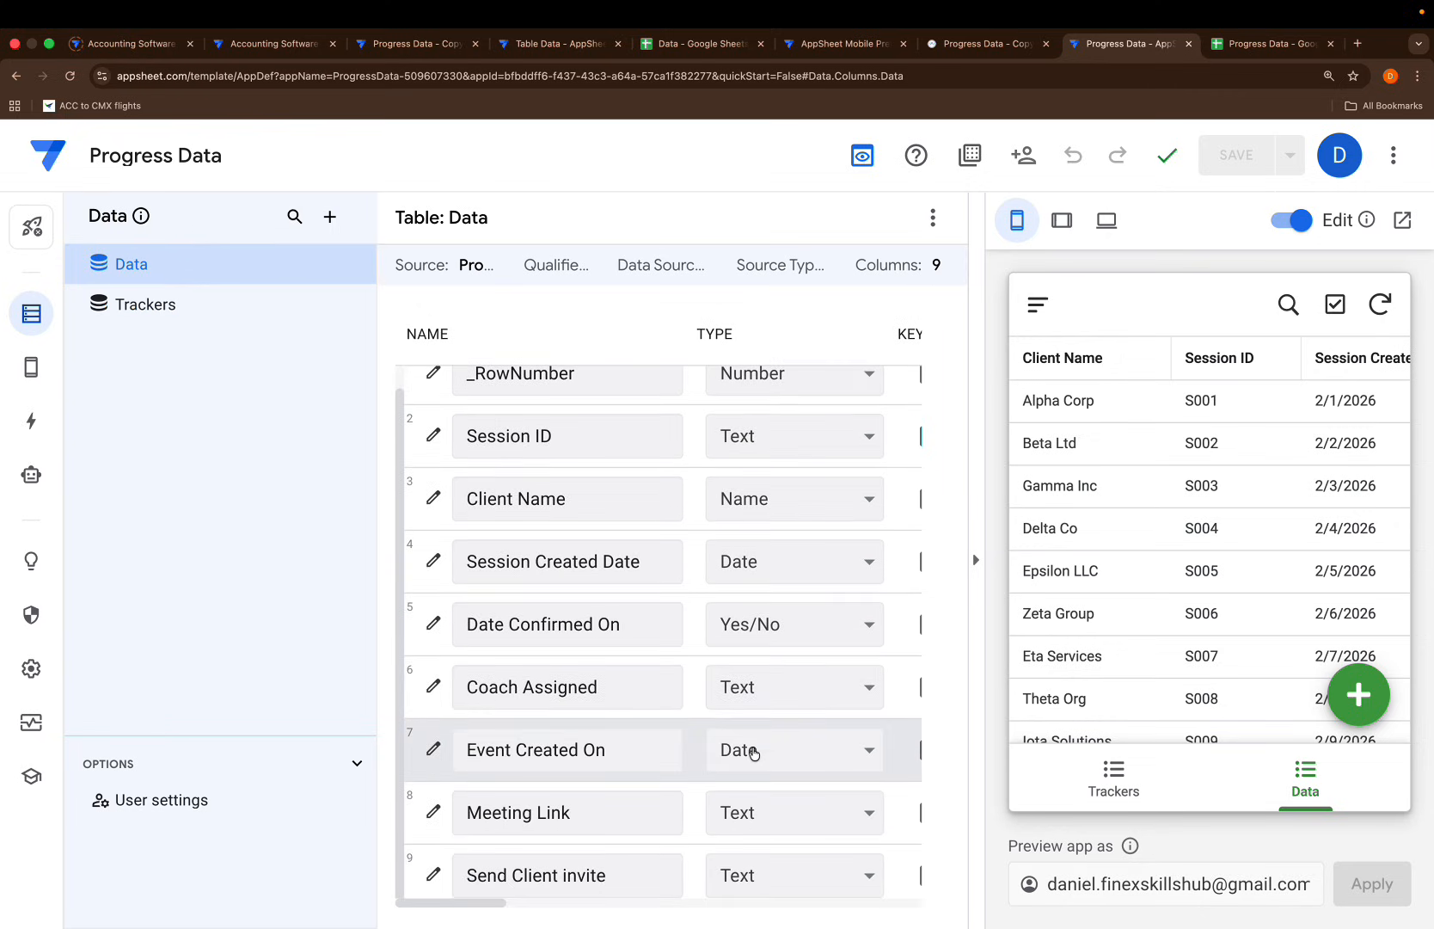
click(933, 217)
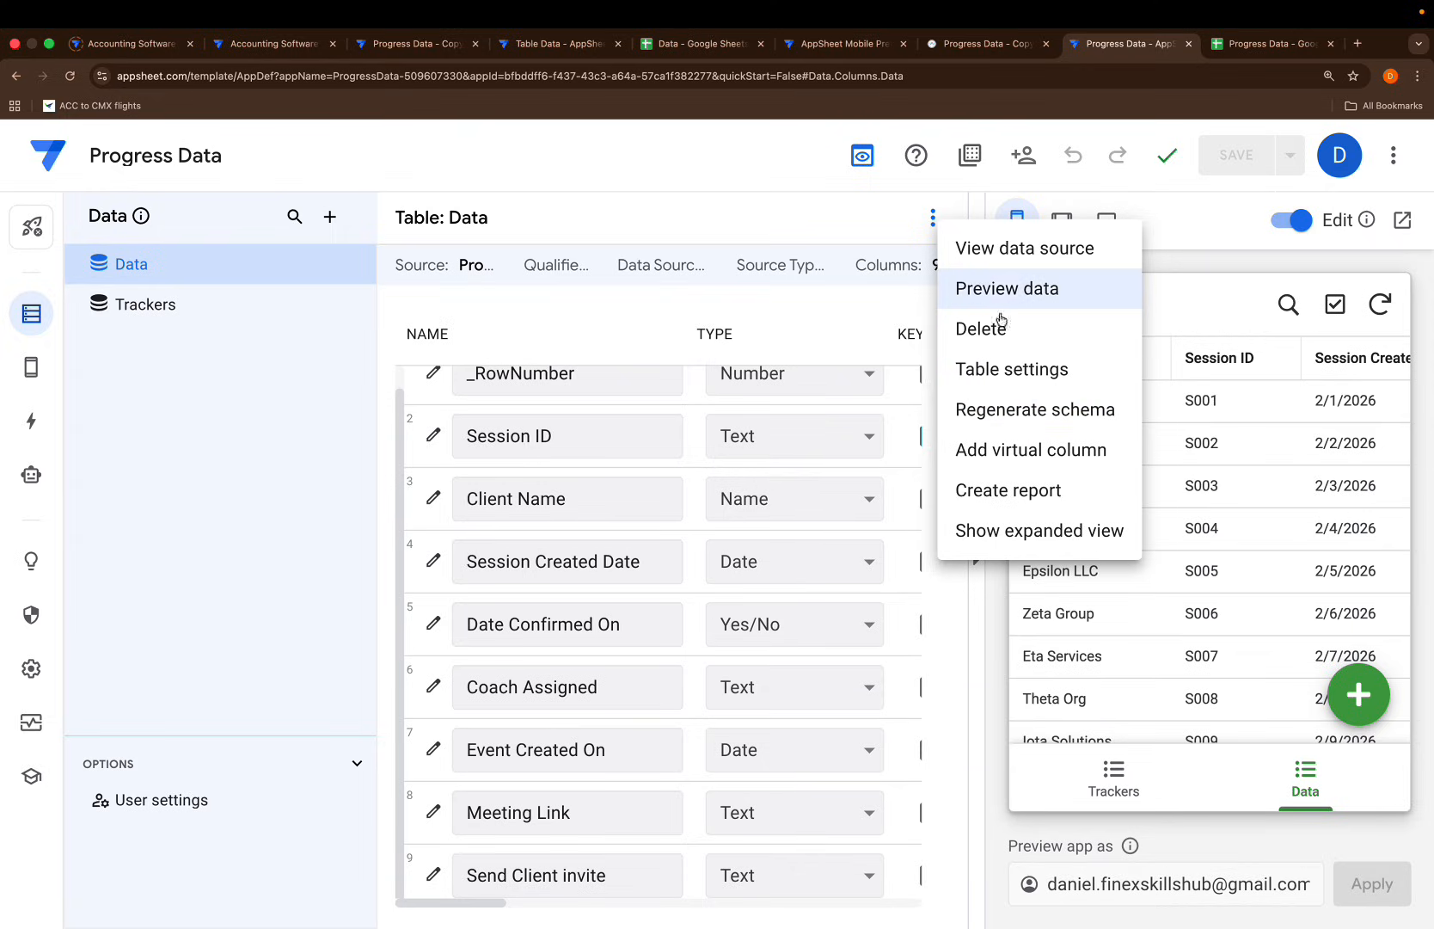
click(991, 447)
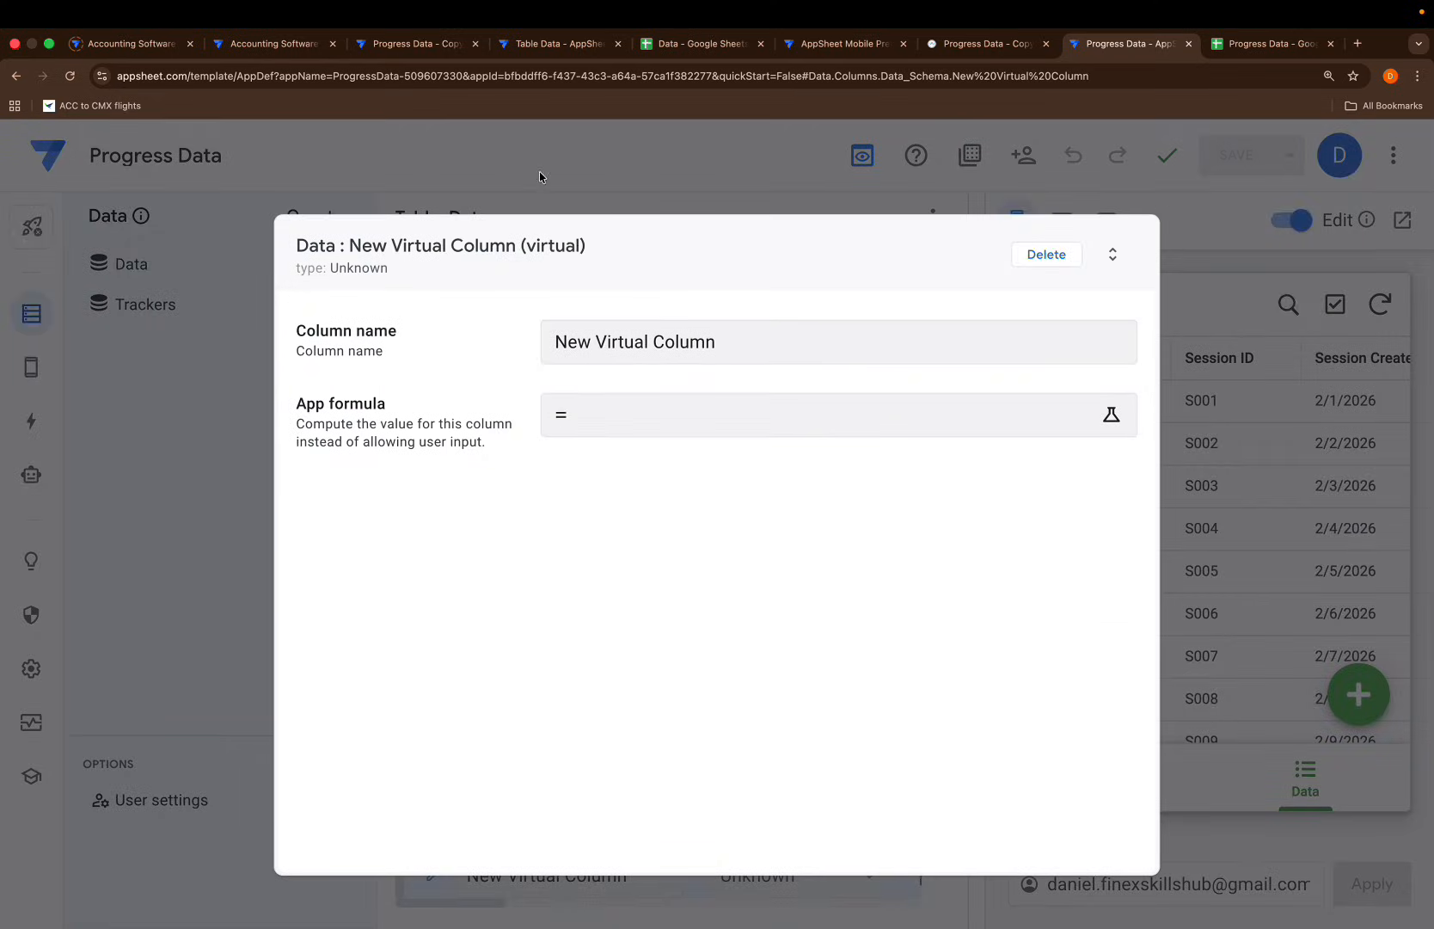
drag(742, 346, 305, 282)
key(BackSpace)
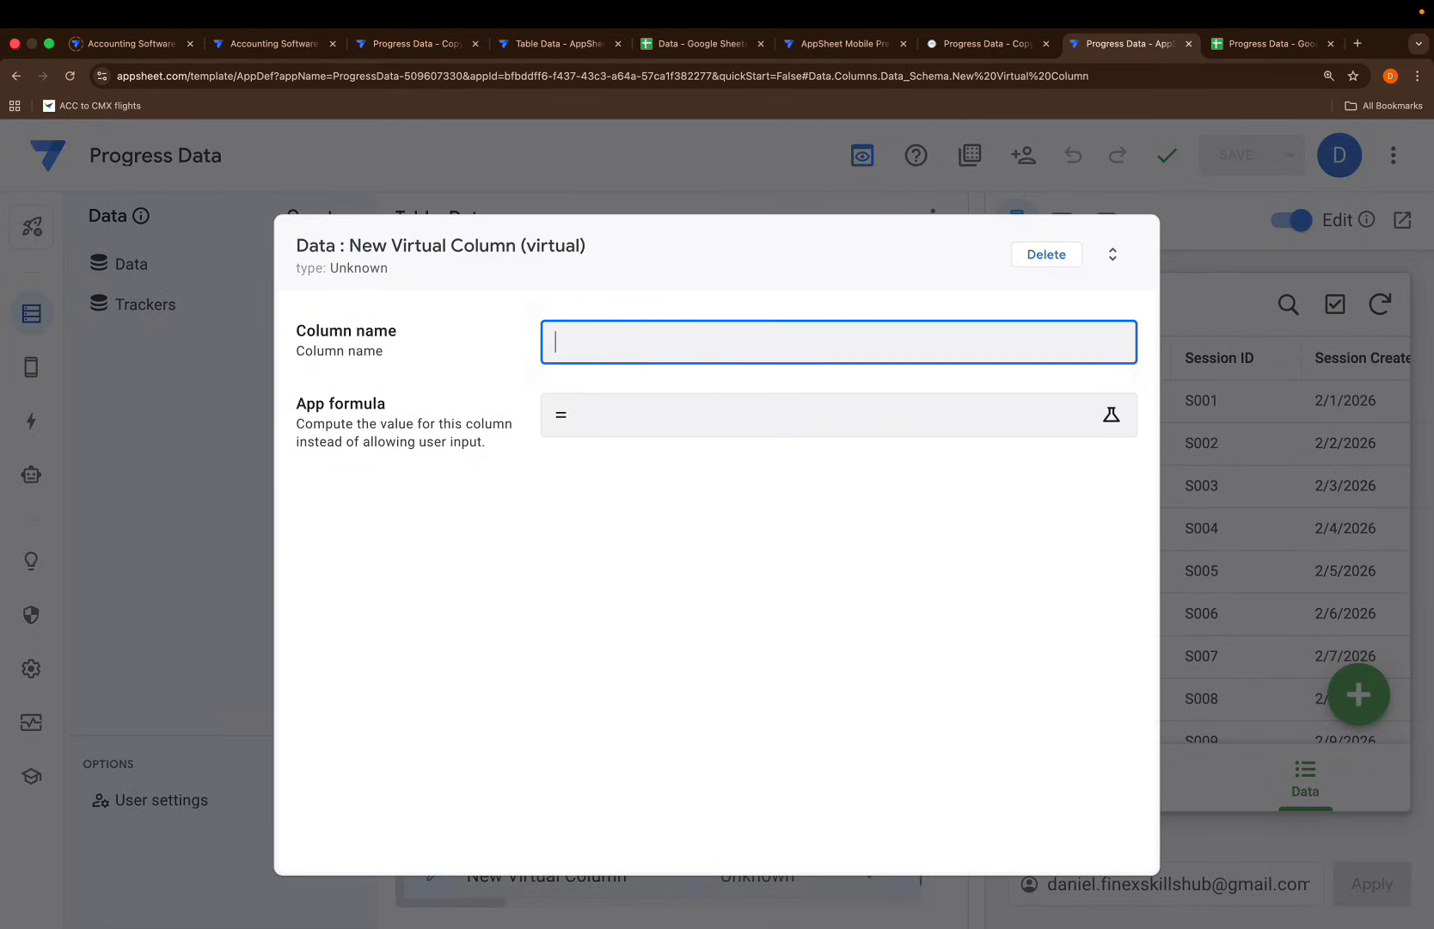
text(Tracker Level)
click(608, 430)
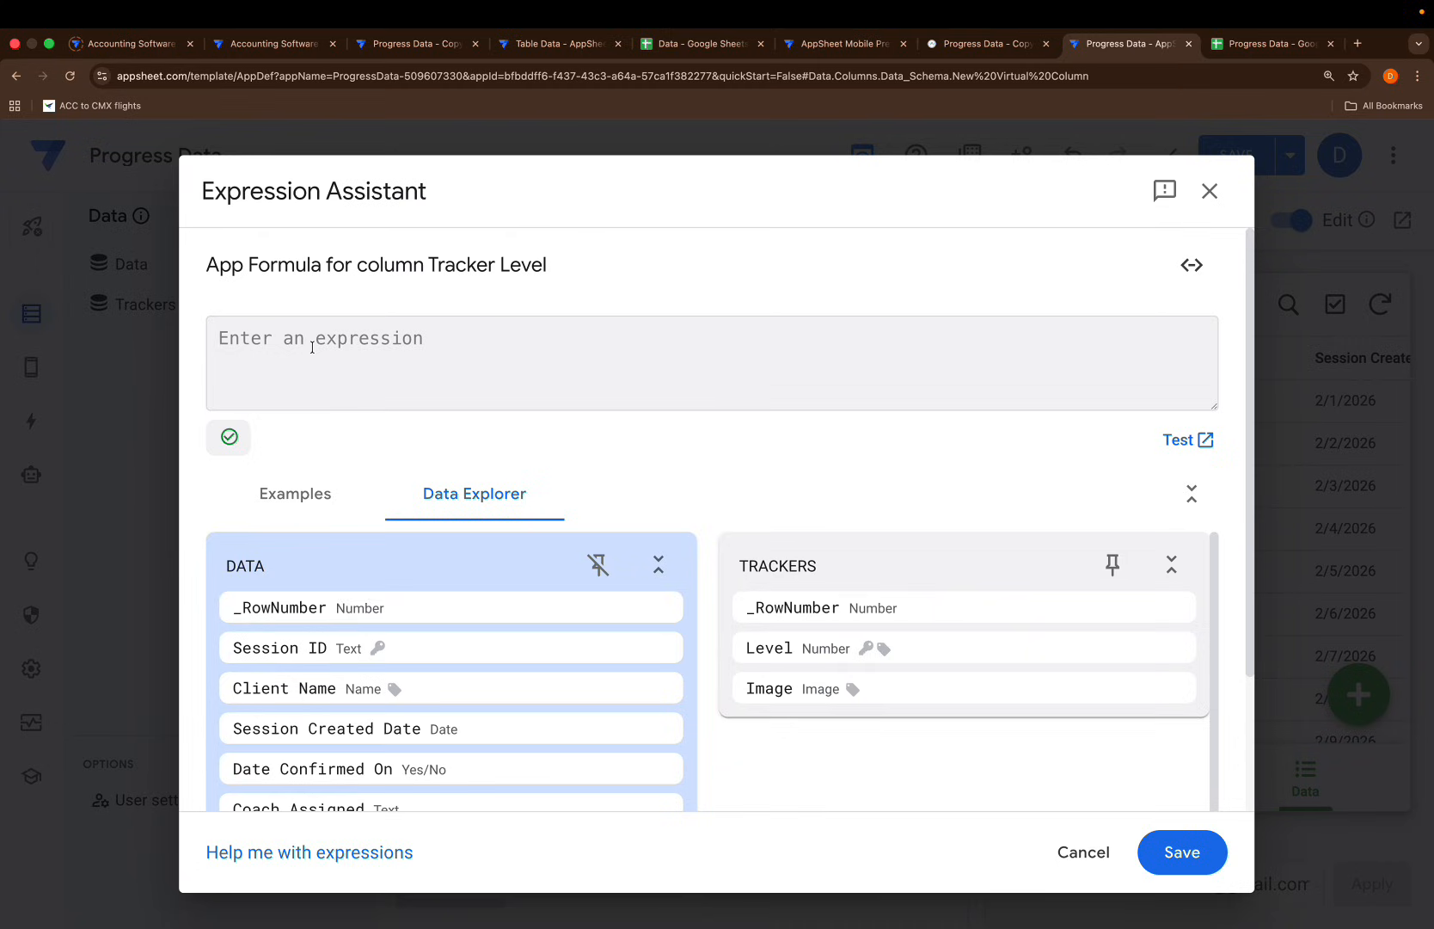
Start the Tracker Level formula as if([, then view the Progress Data spreadsheet
text(if()
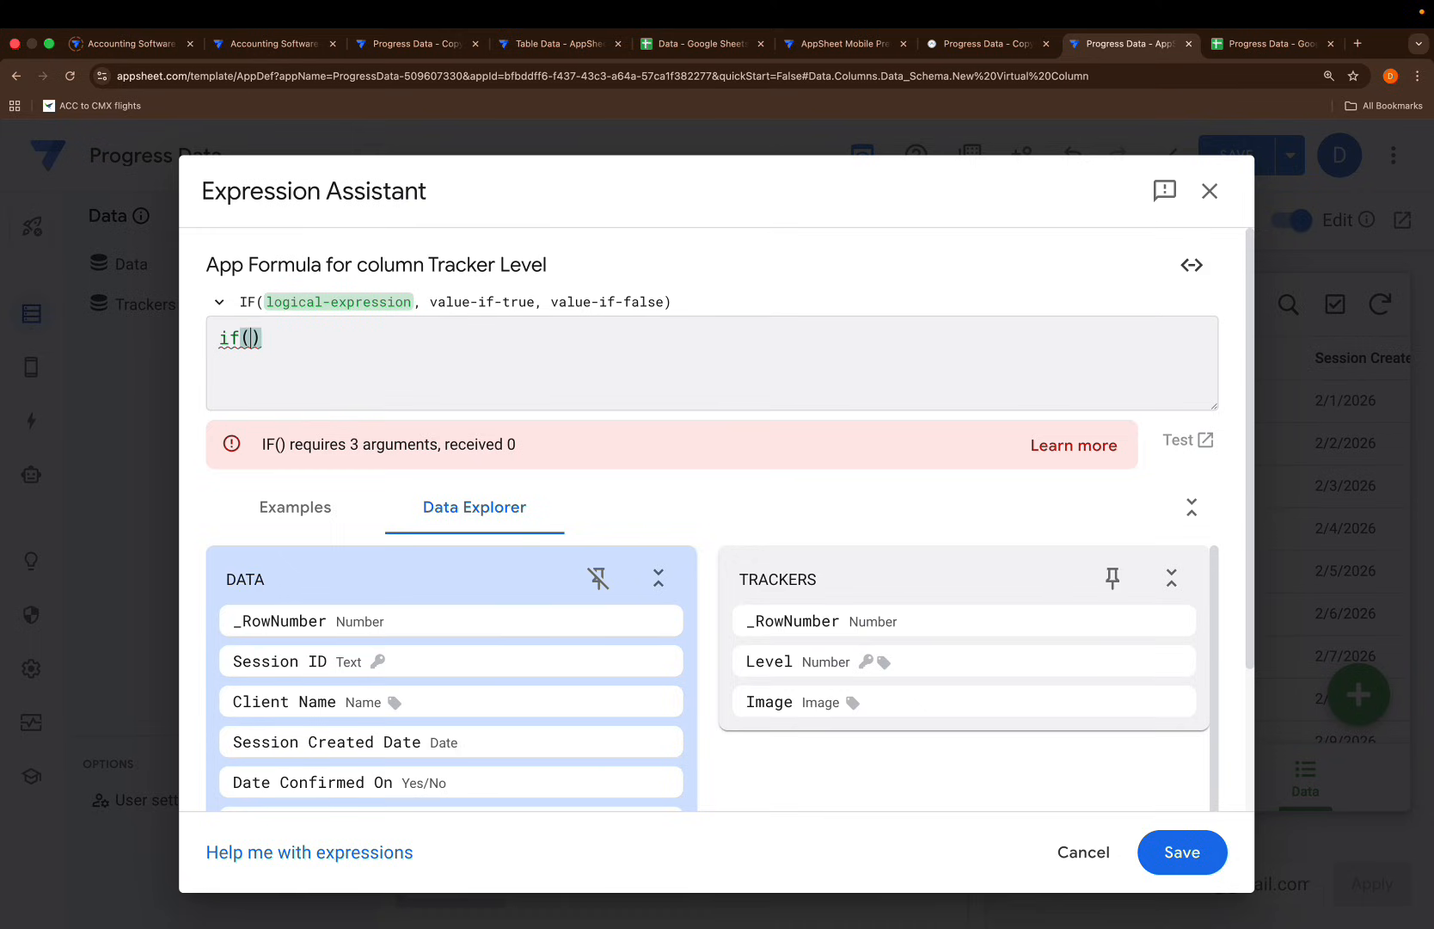
text([)
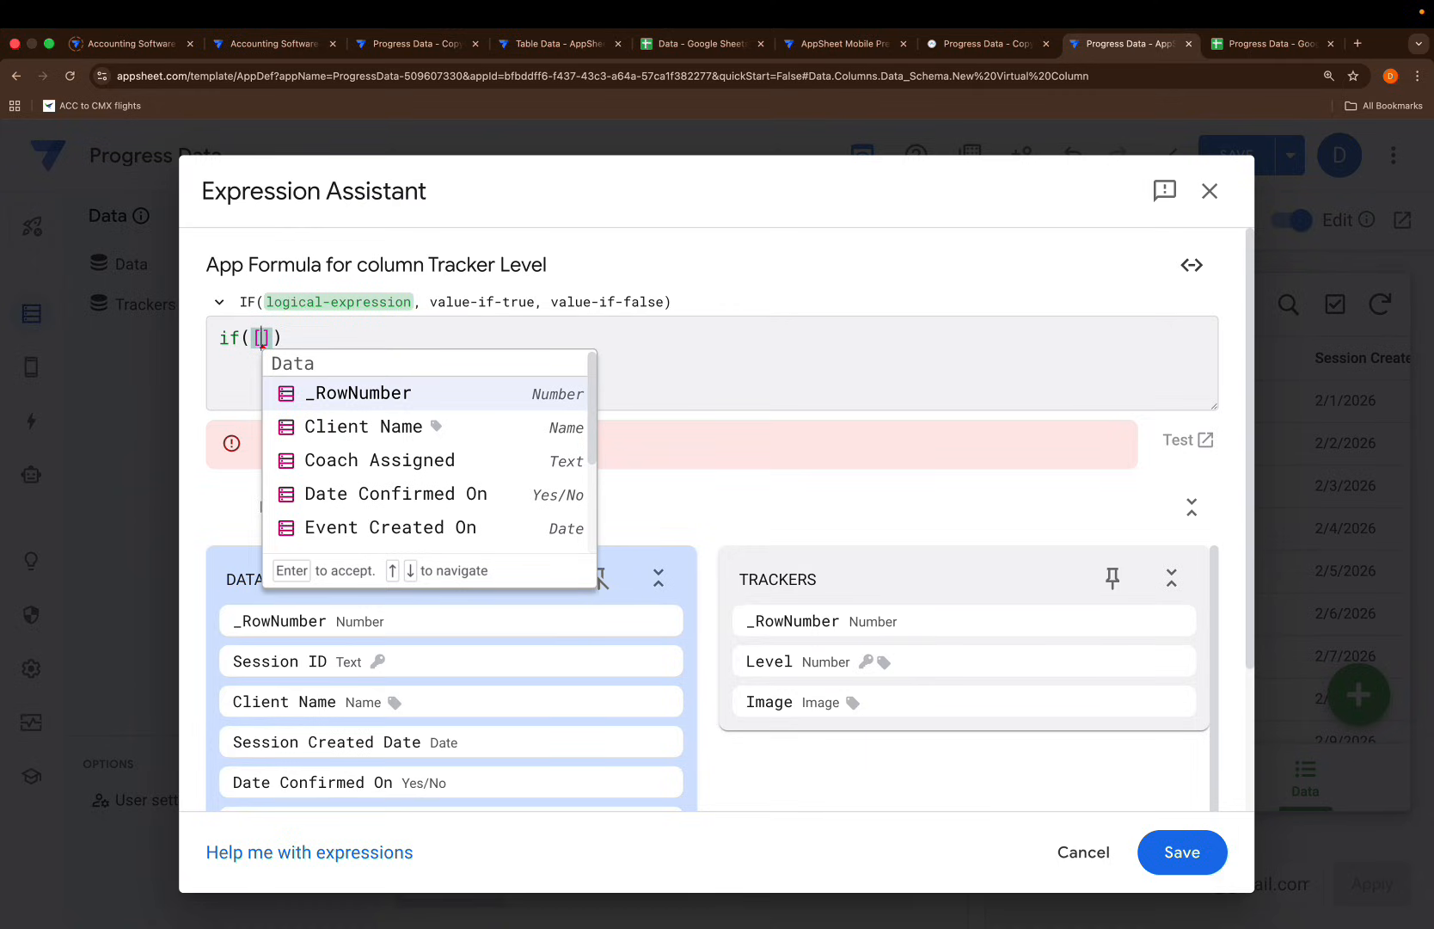
click(1246, 45)
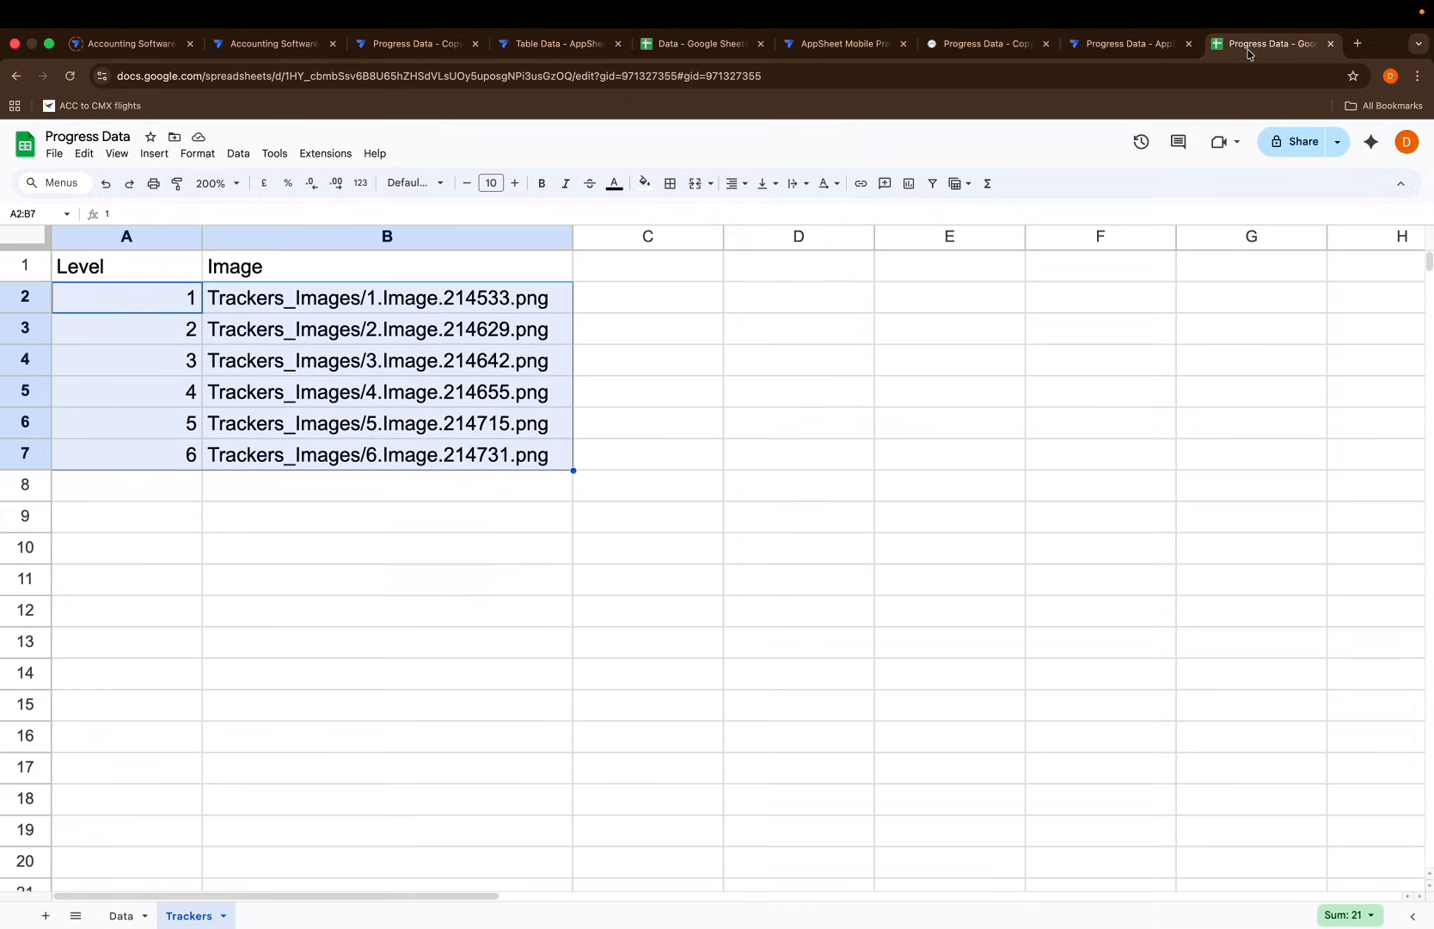
Review the Data sheet's session columns, then return to the Tracker Level formula
click(121, 915)
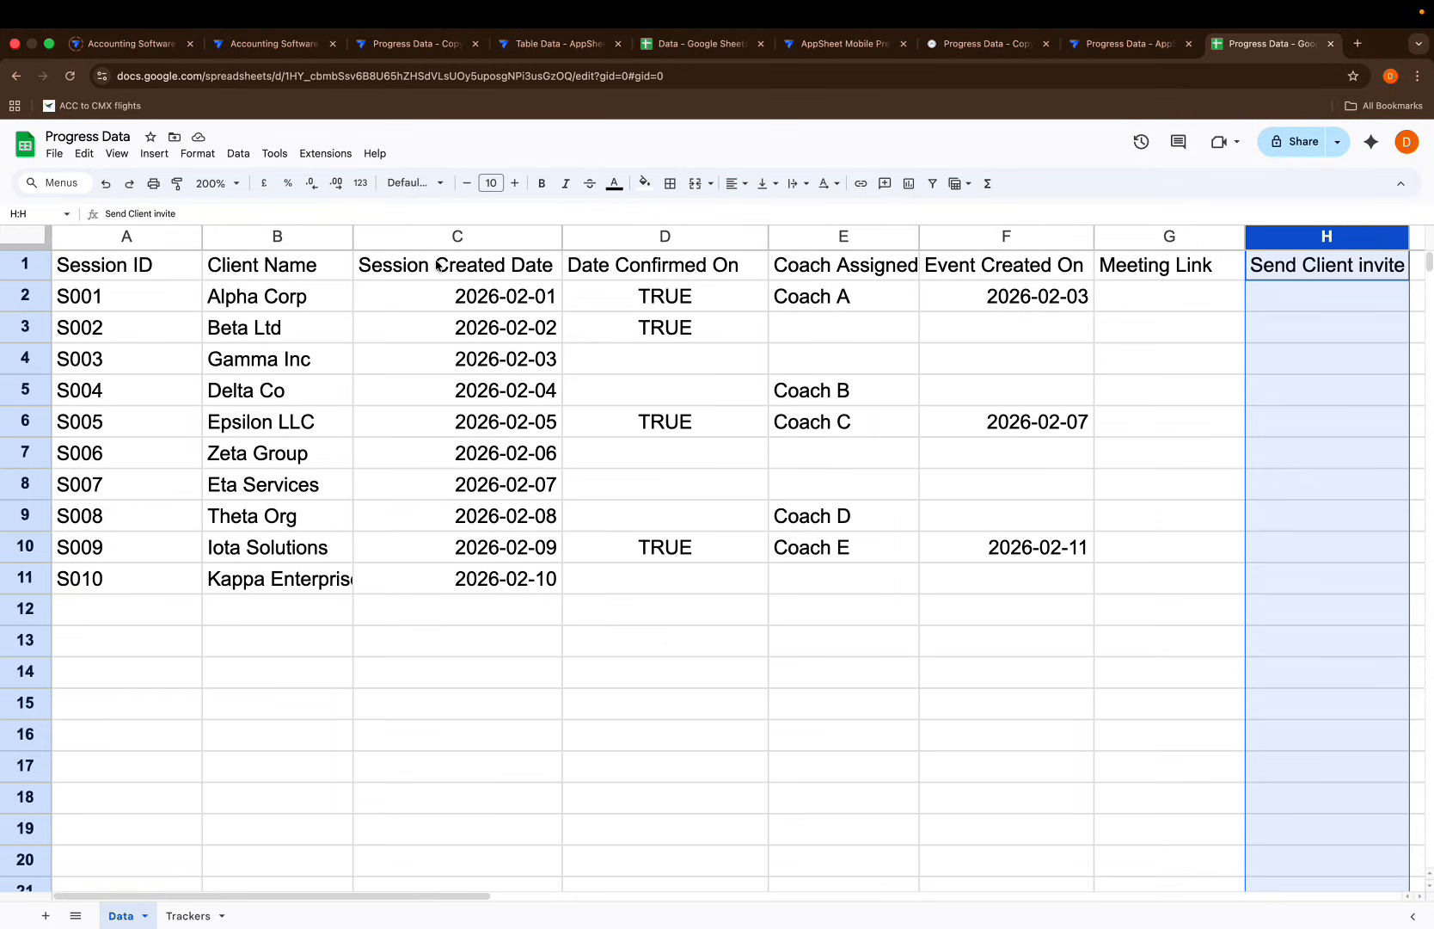
click(1122, 44)
Make the first condition [Date Confirmed On]<>"Y" return 1
text(date)
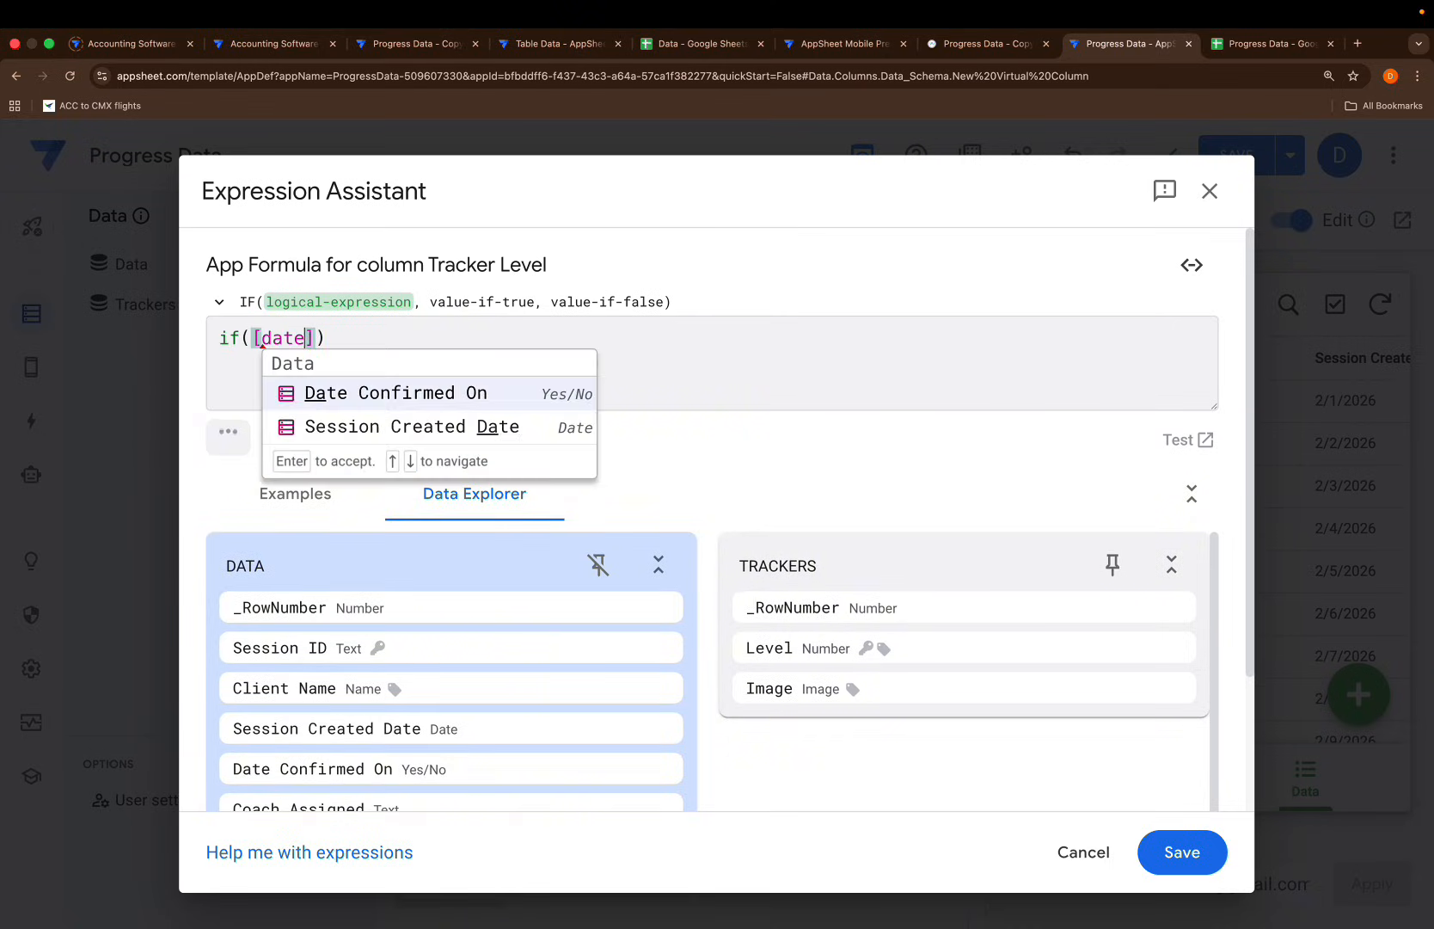
key(Return)
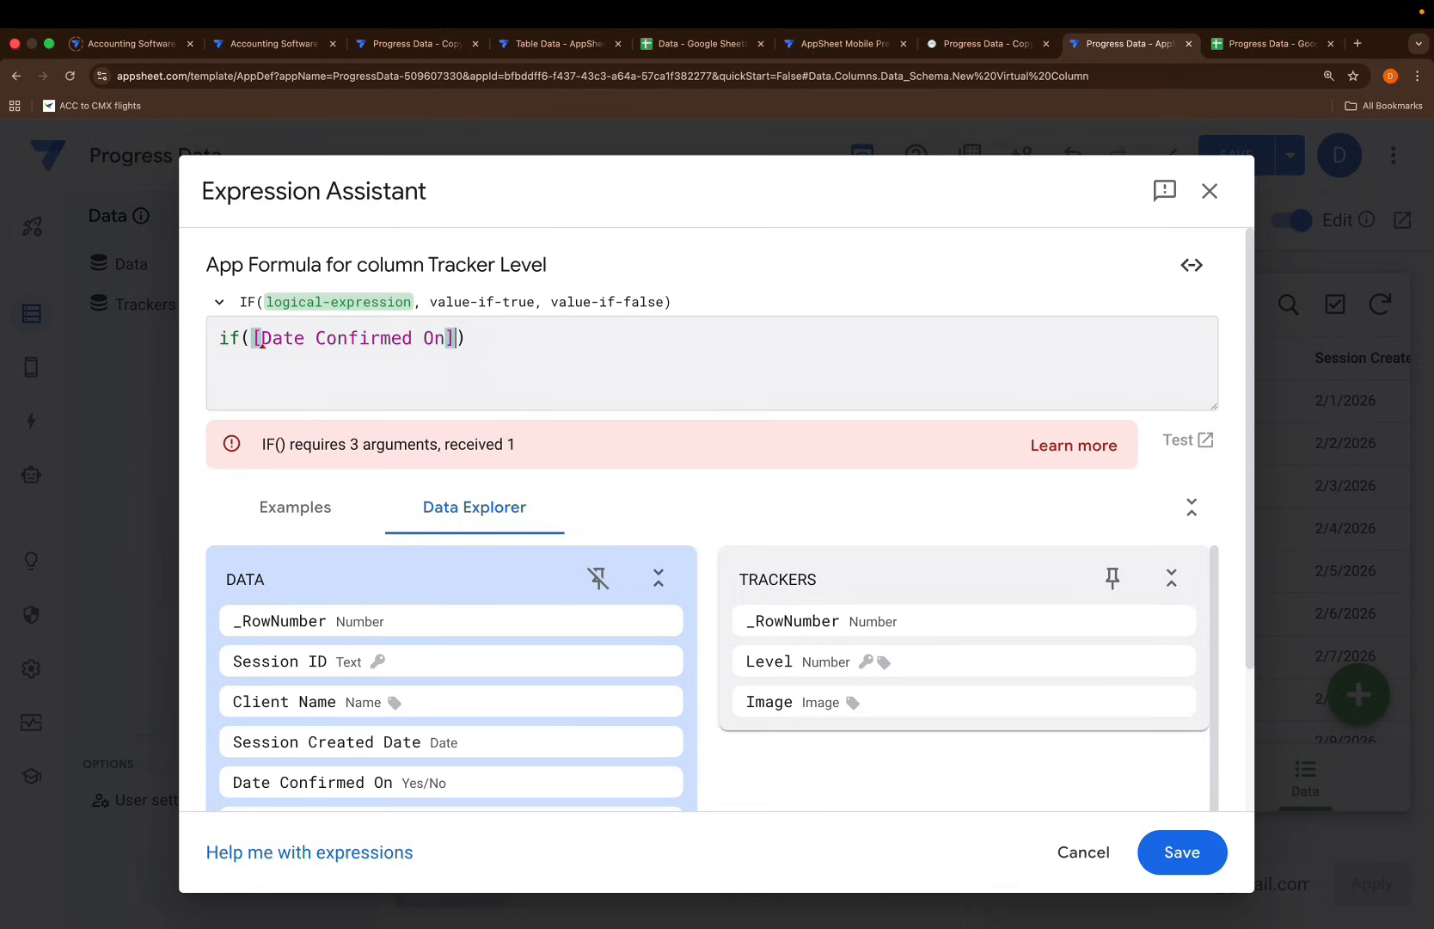
text(=)
key(BackSpace)
text(<>)
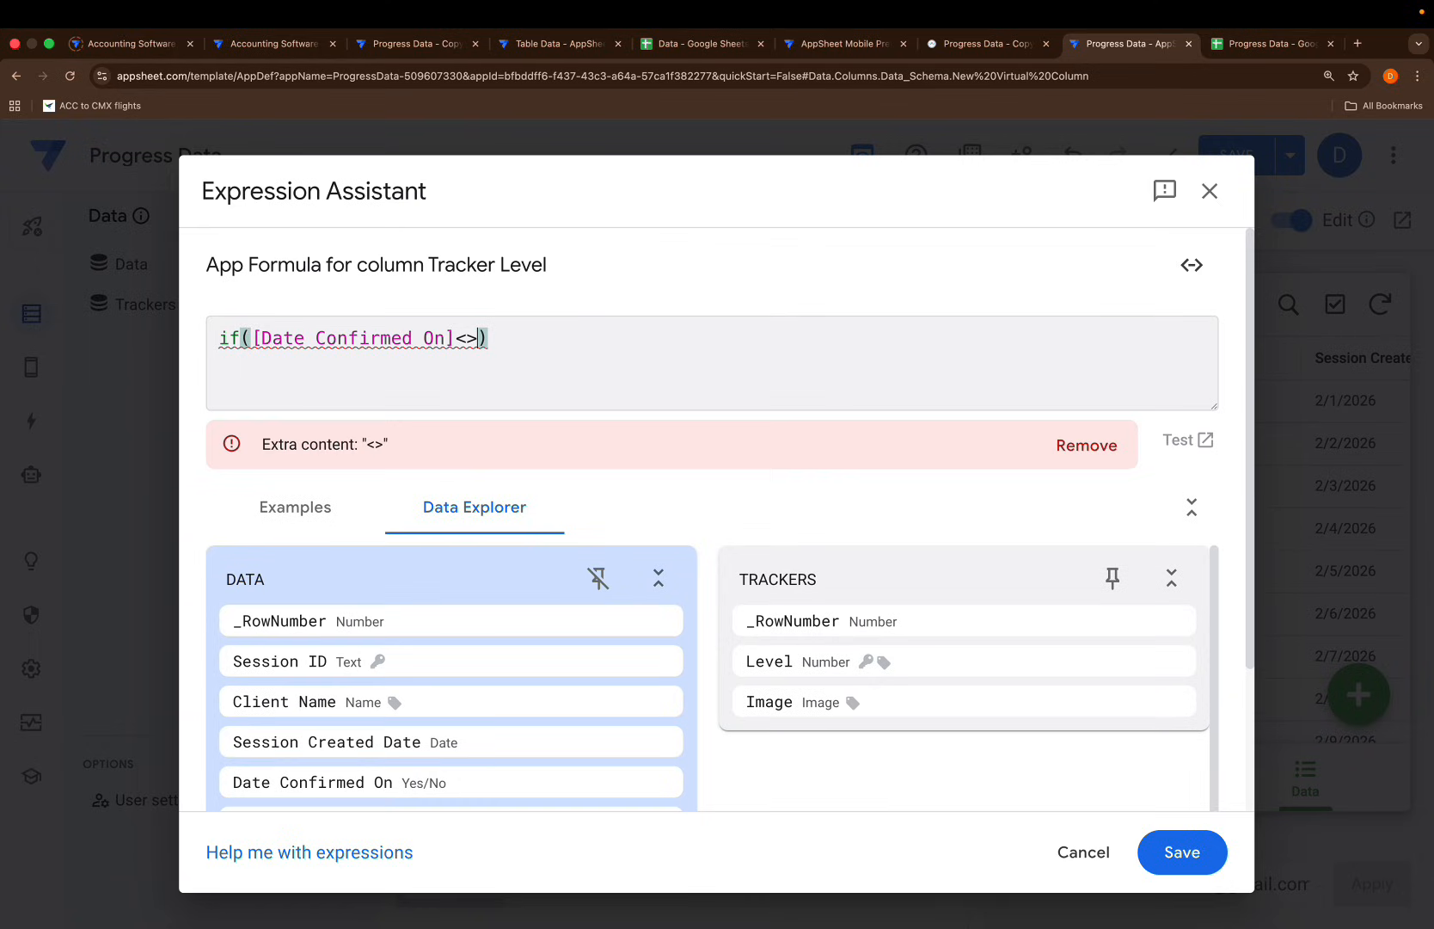
text("Y)
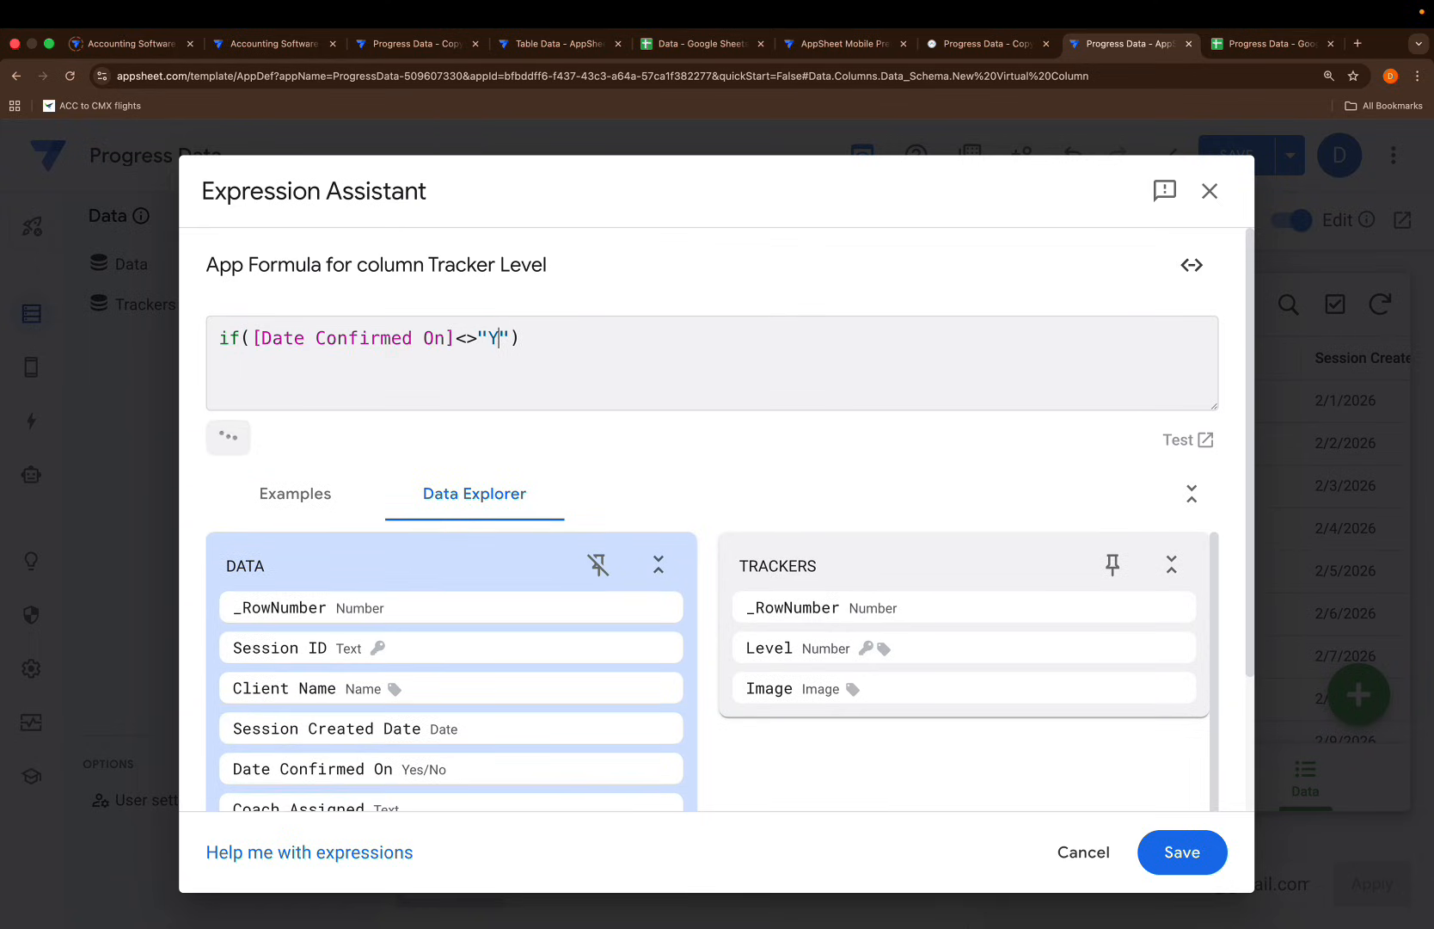
text(")
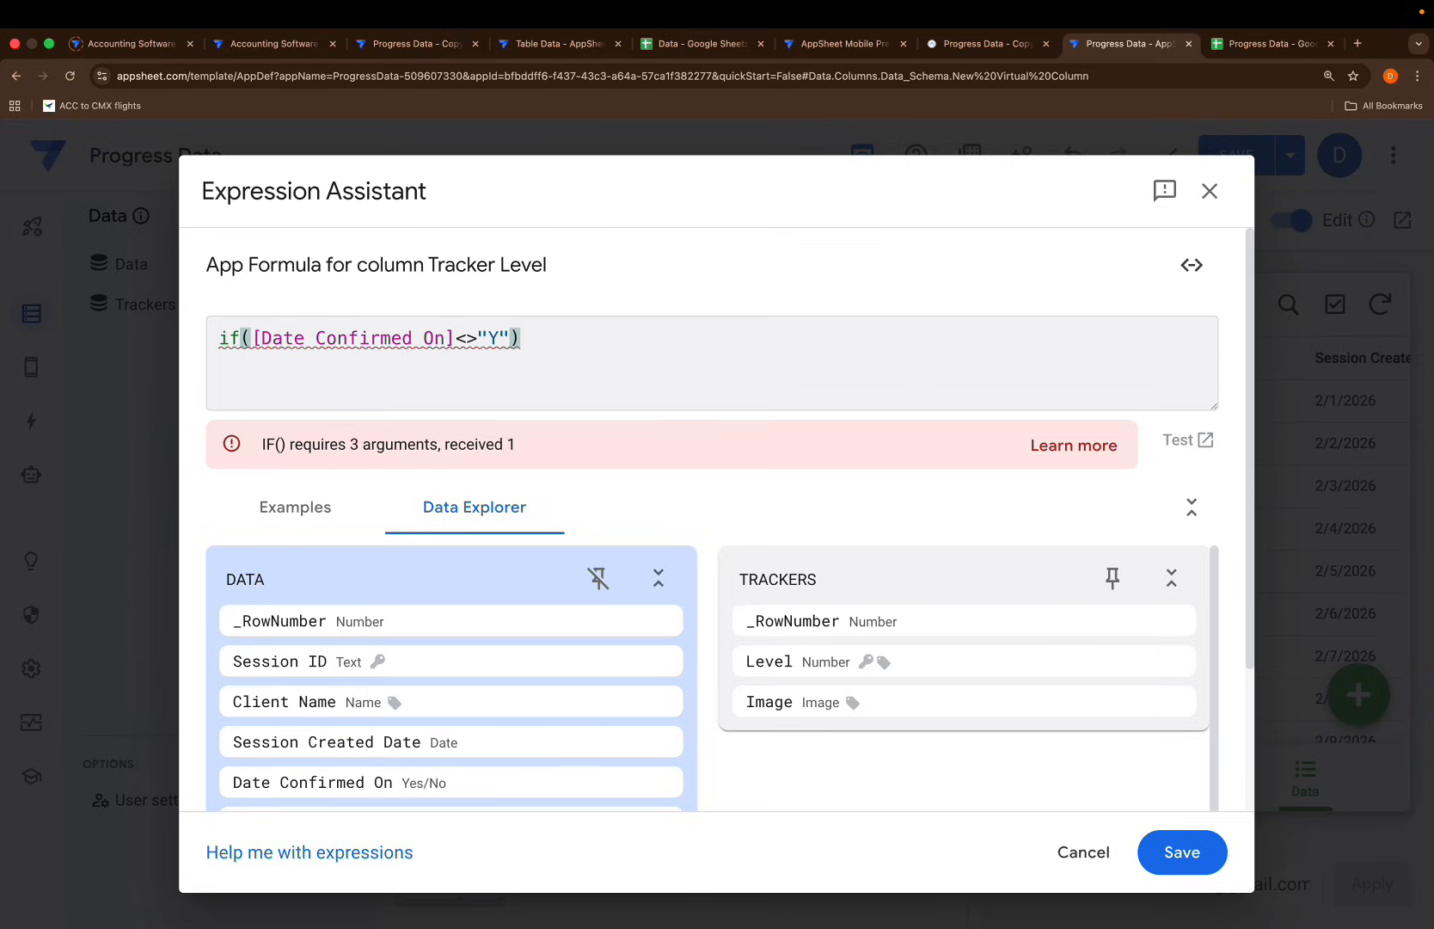
text(,1)
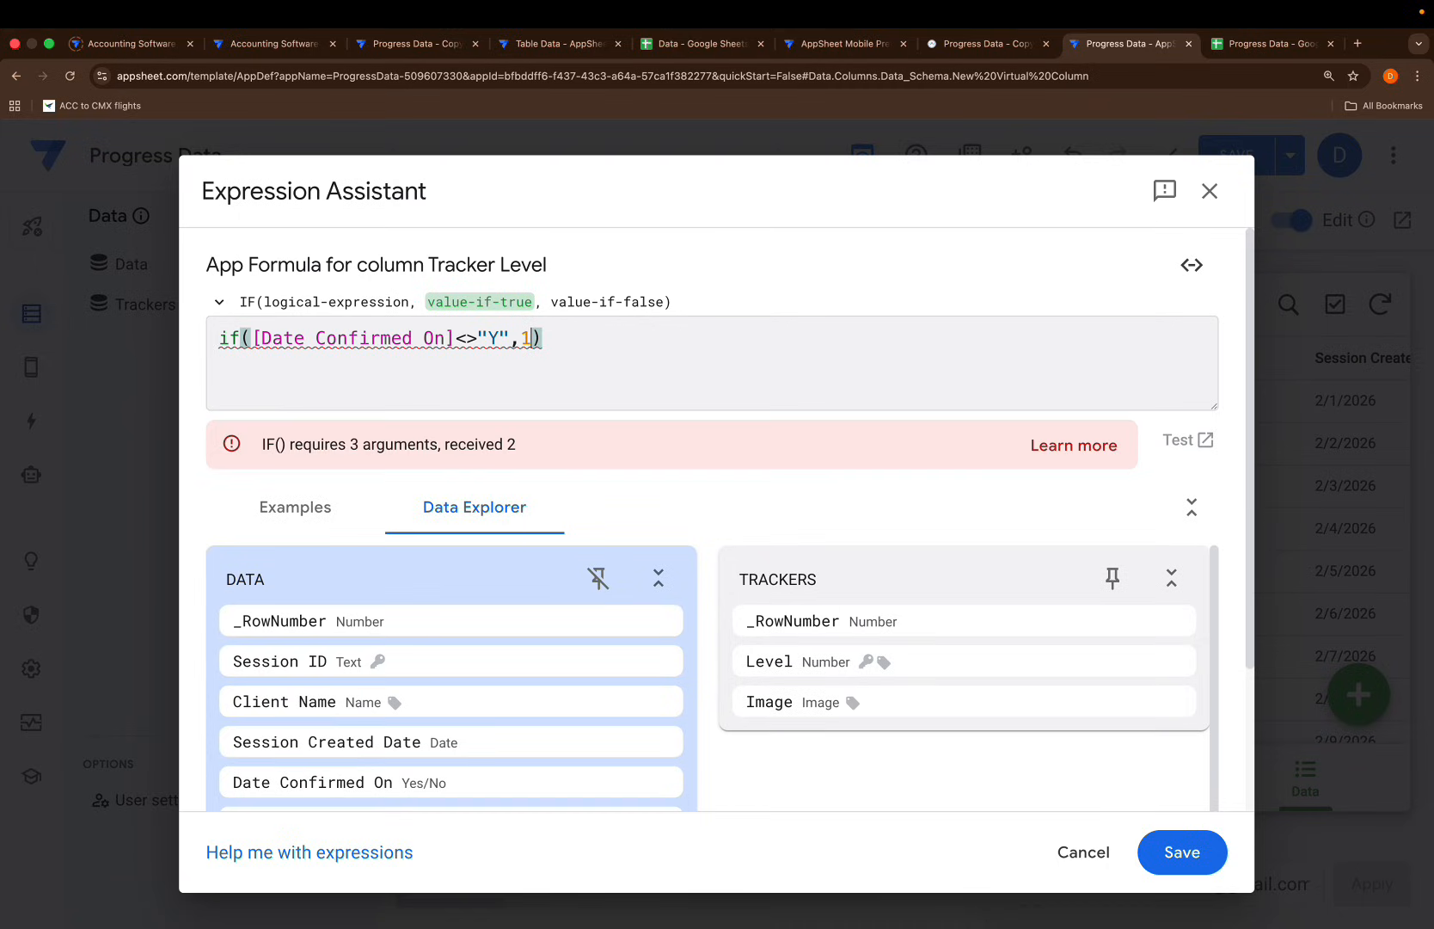
text(,)
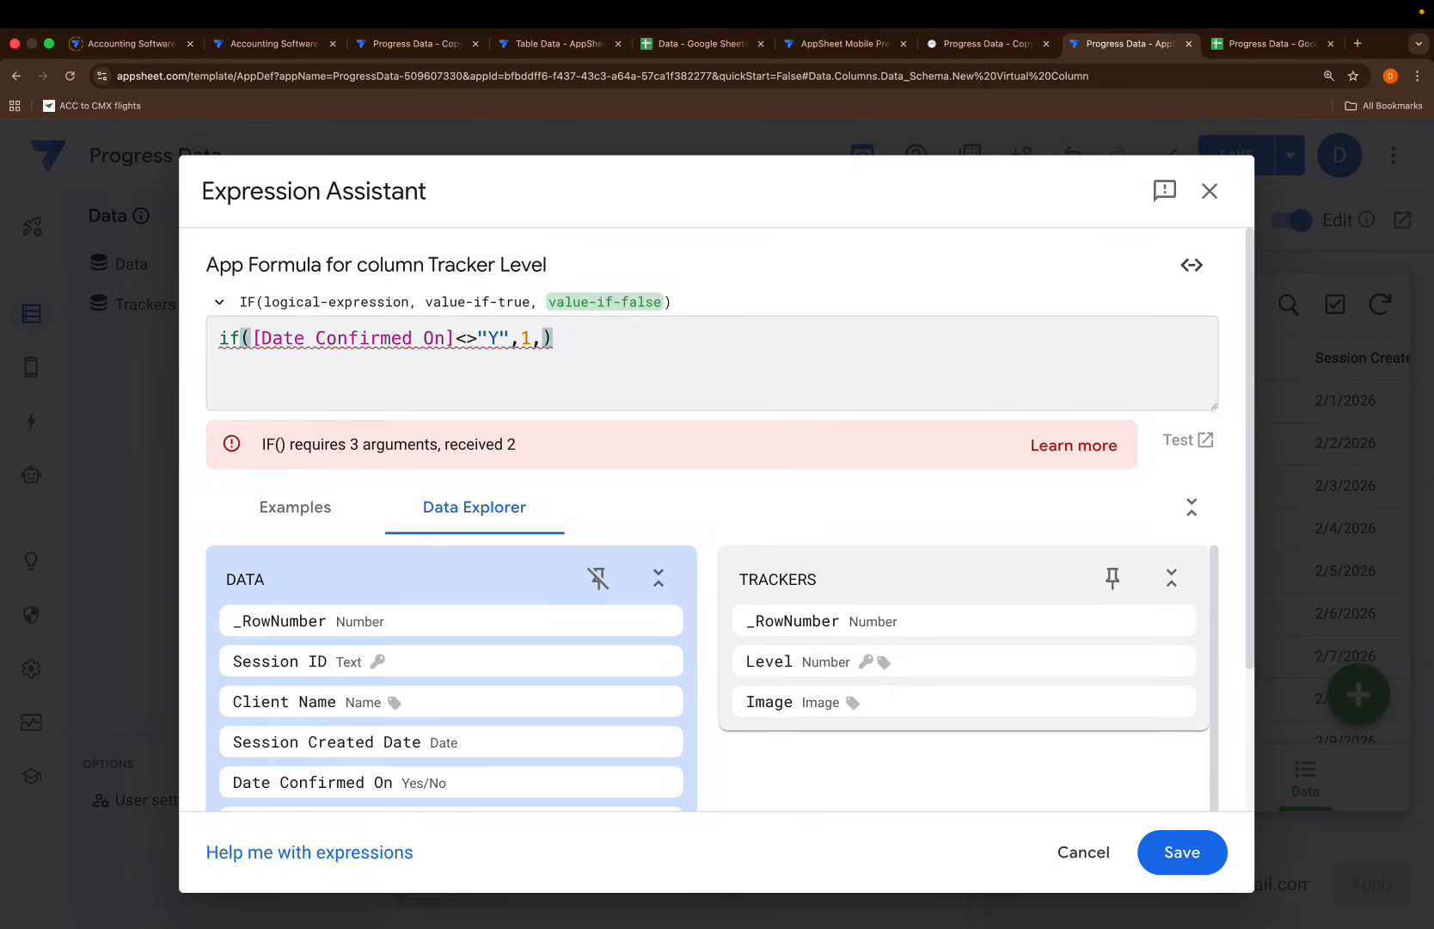
Add the condition [Coach Assigned]="" returning 2
text([as)
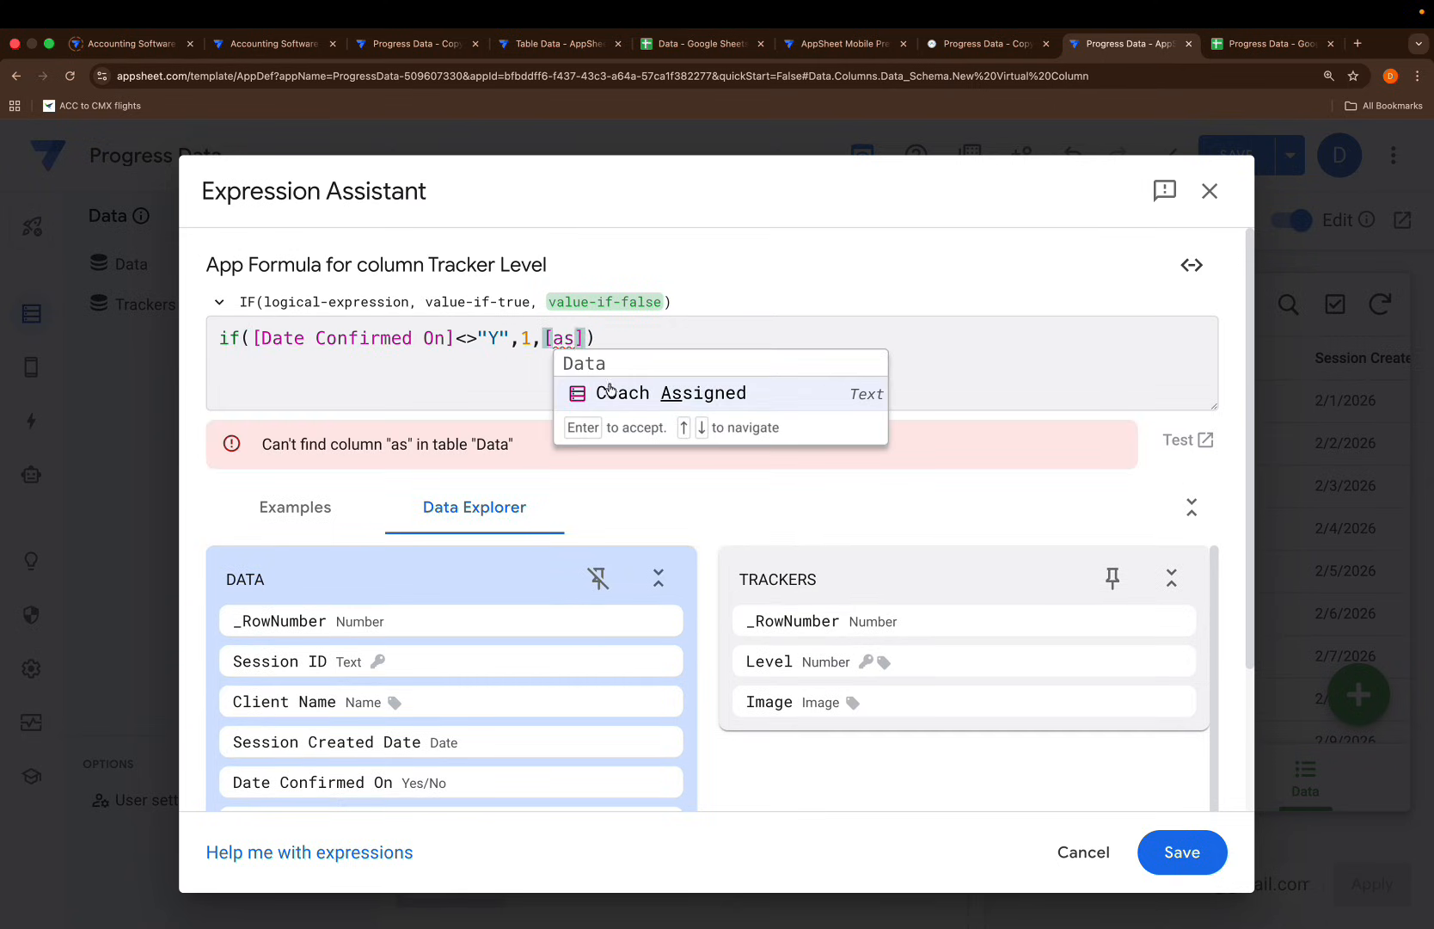
click(602, 392)
click(1245, 50)
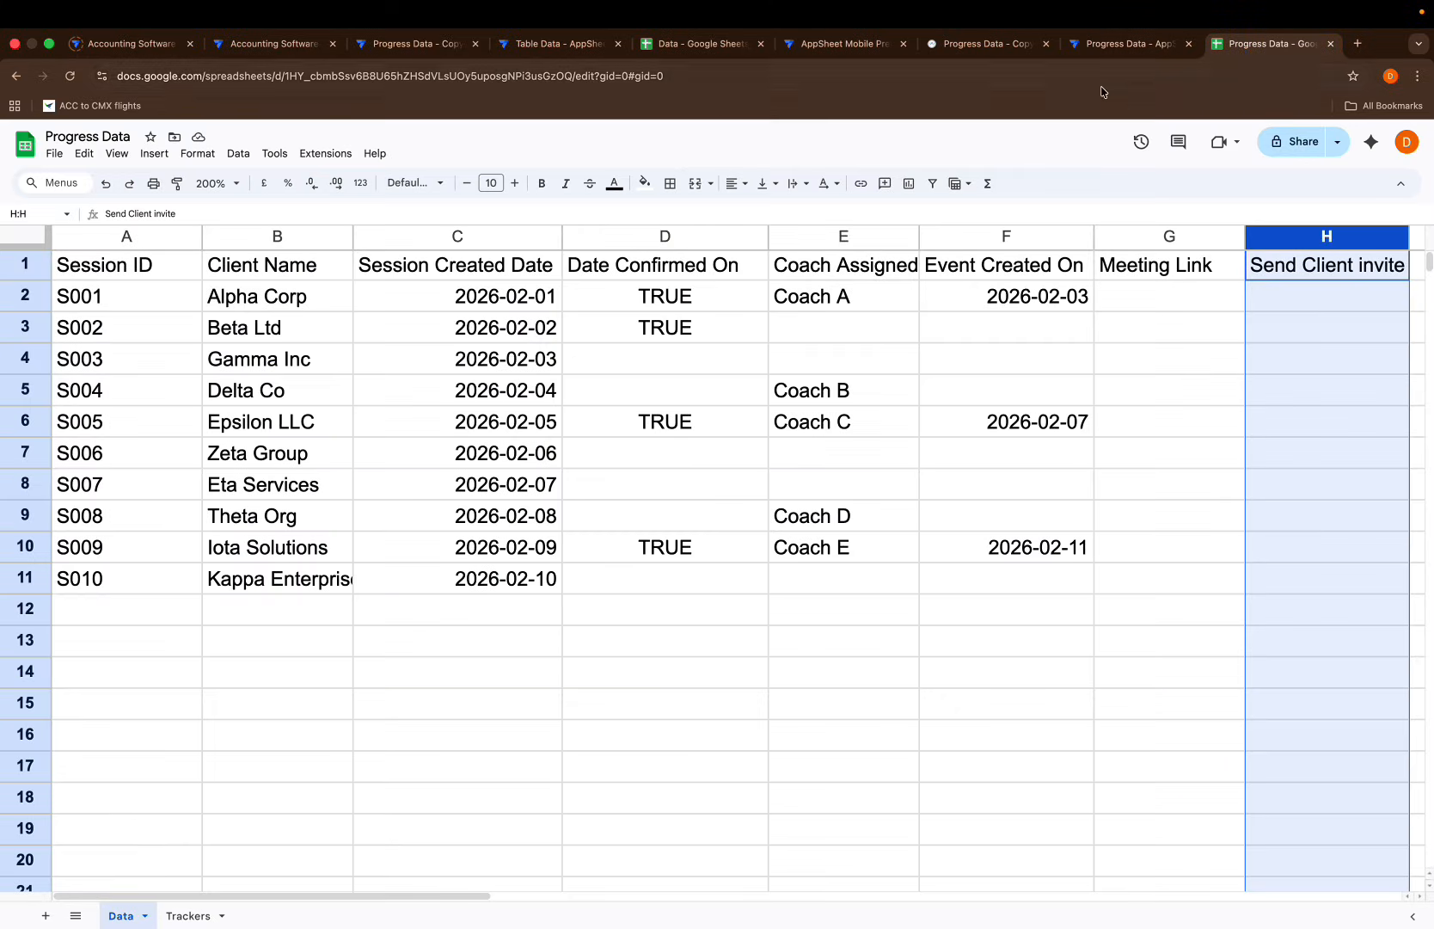
click(1105, 45)
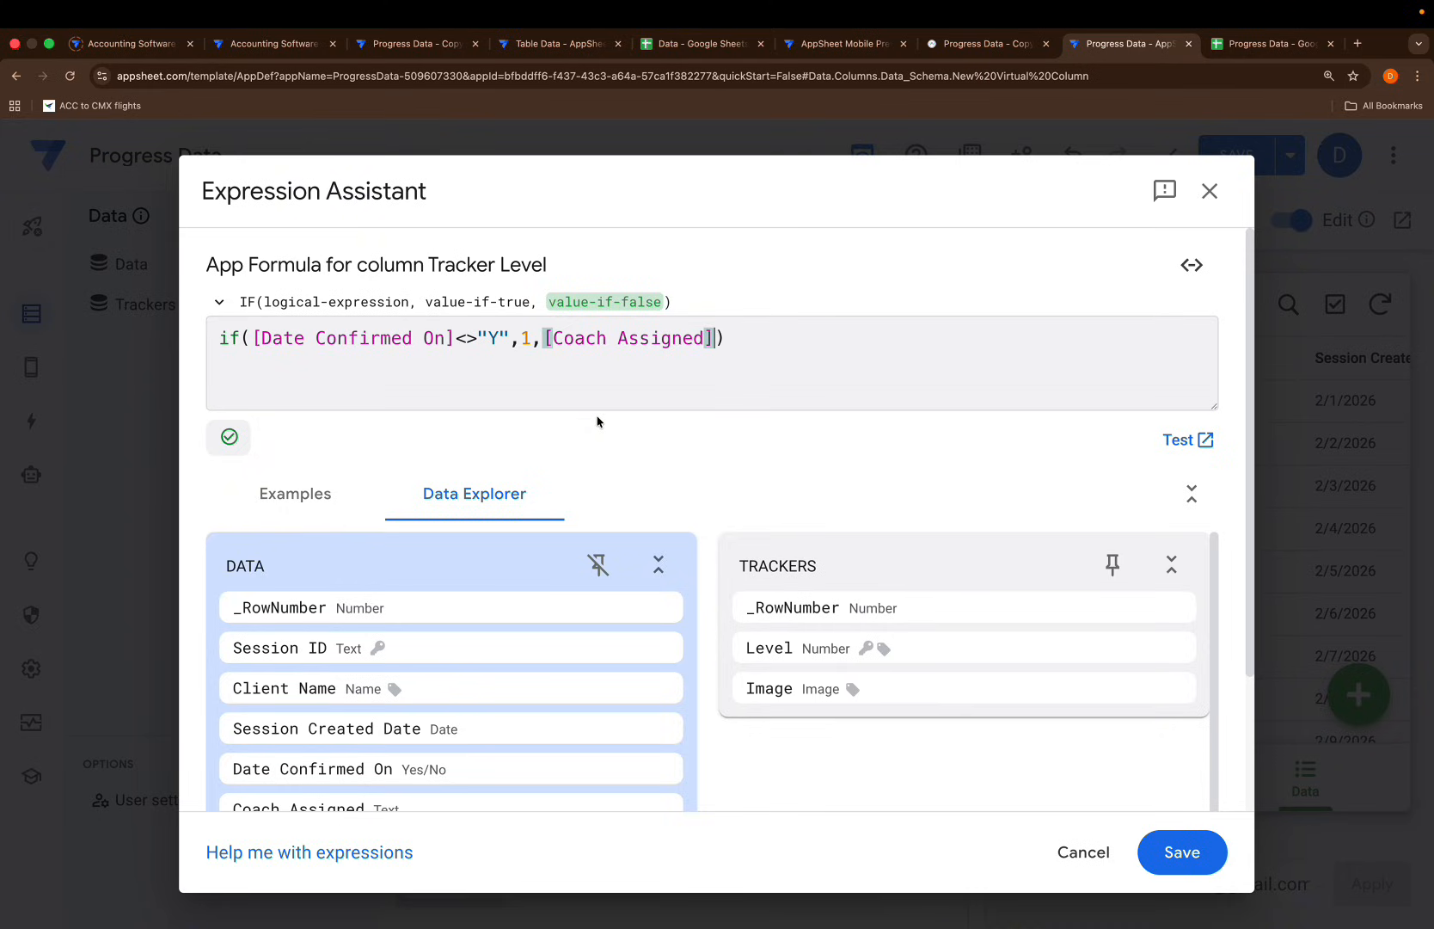
text(="")
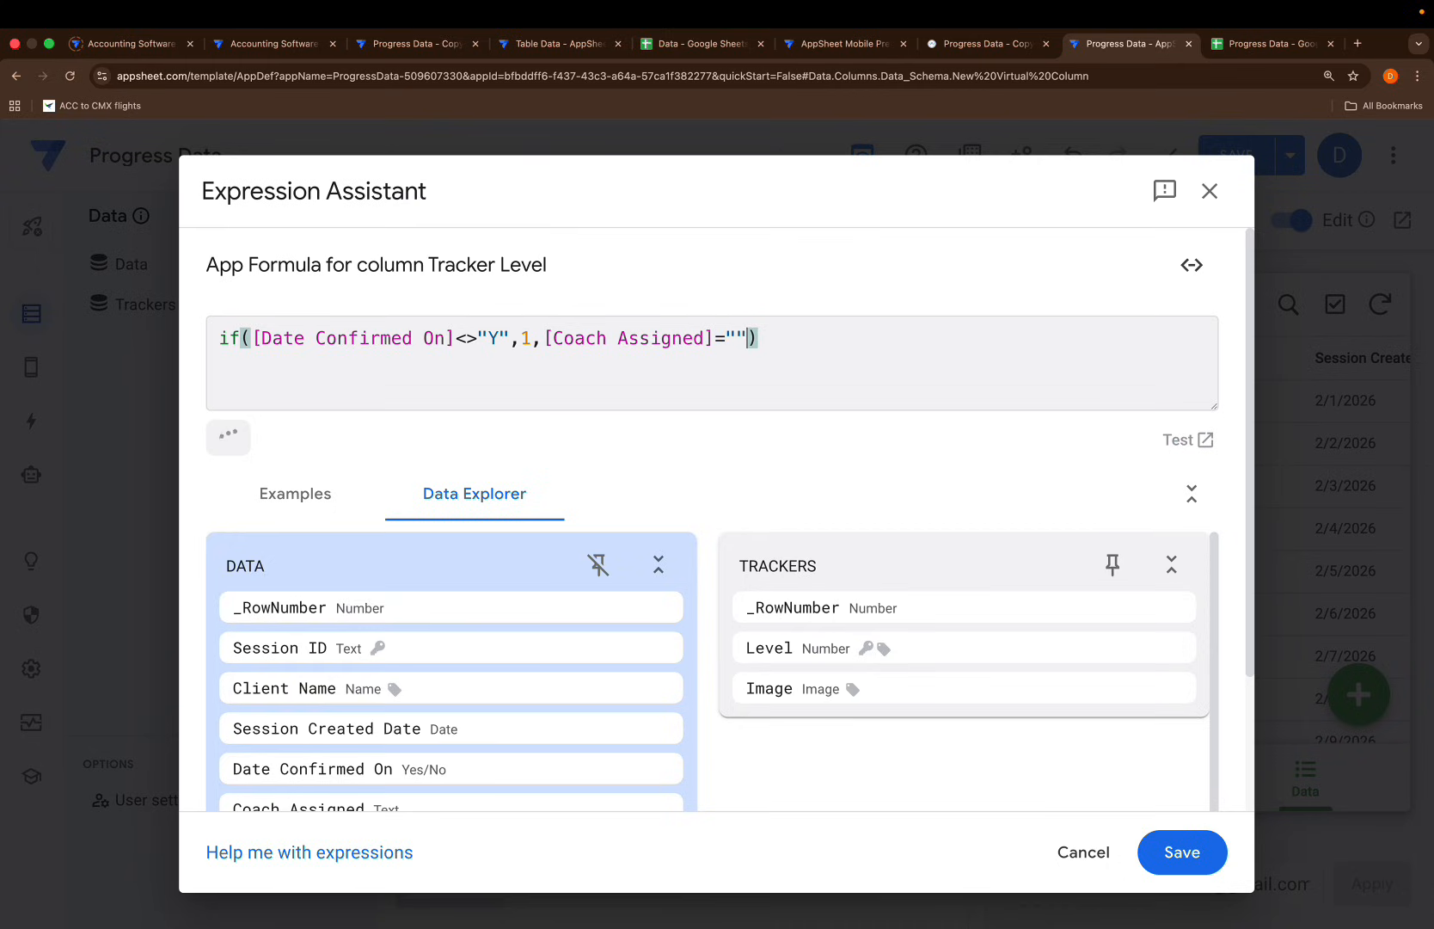
text(,)
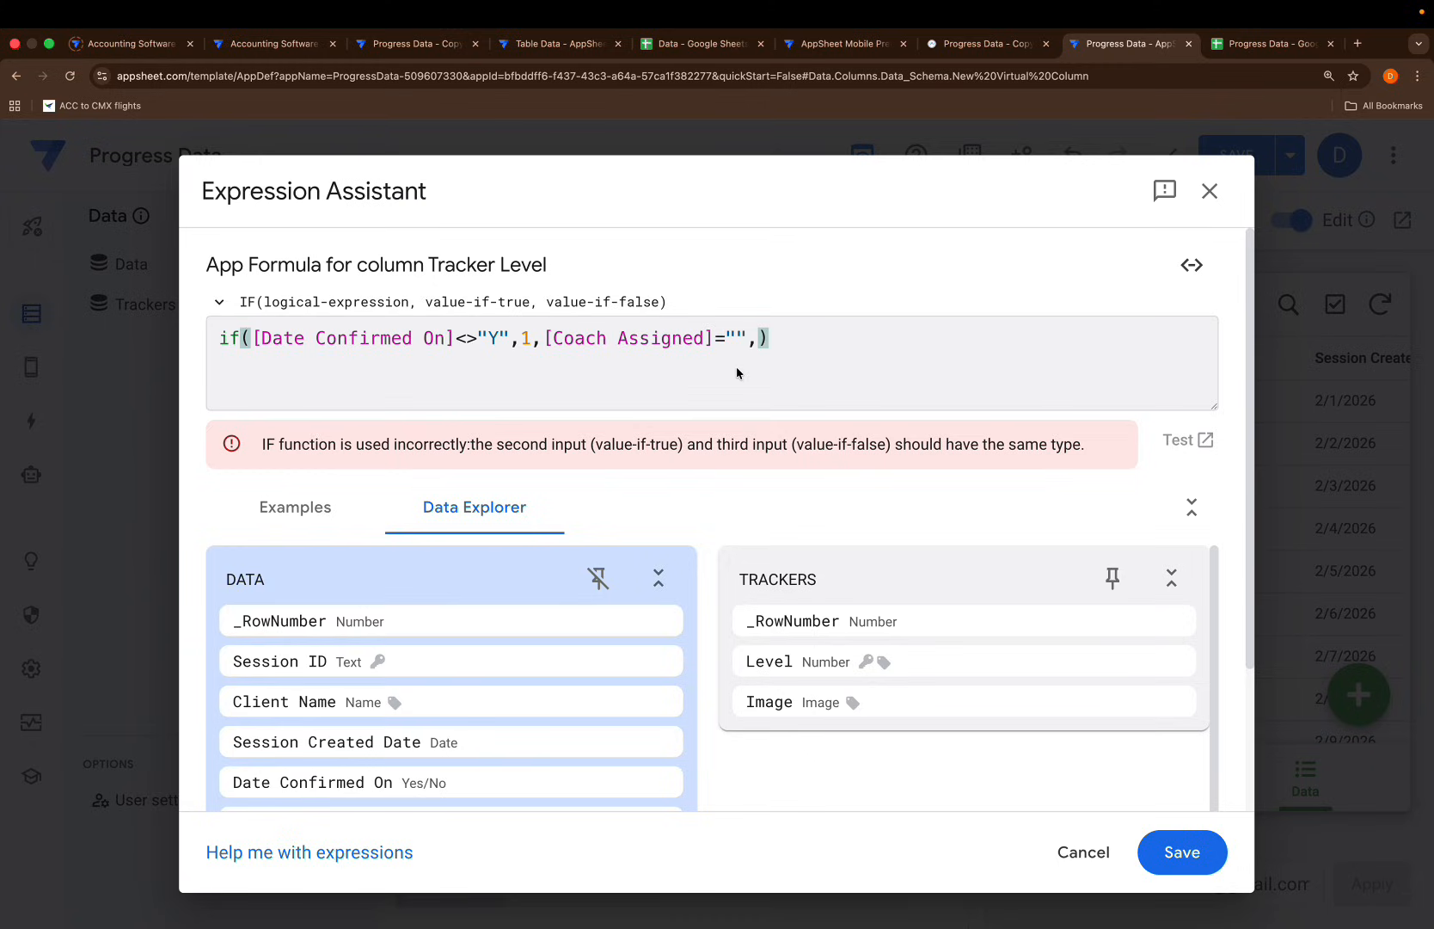
text(2)
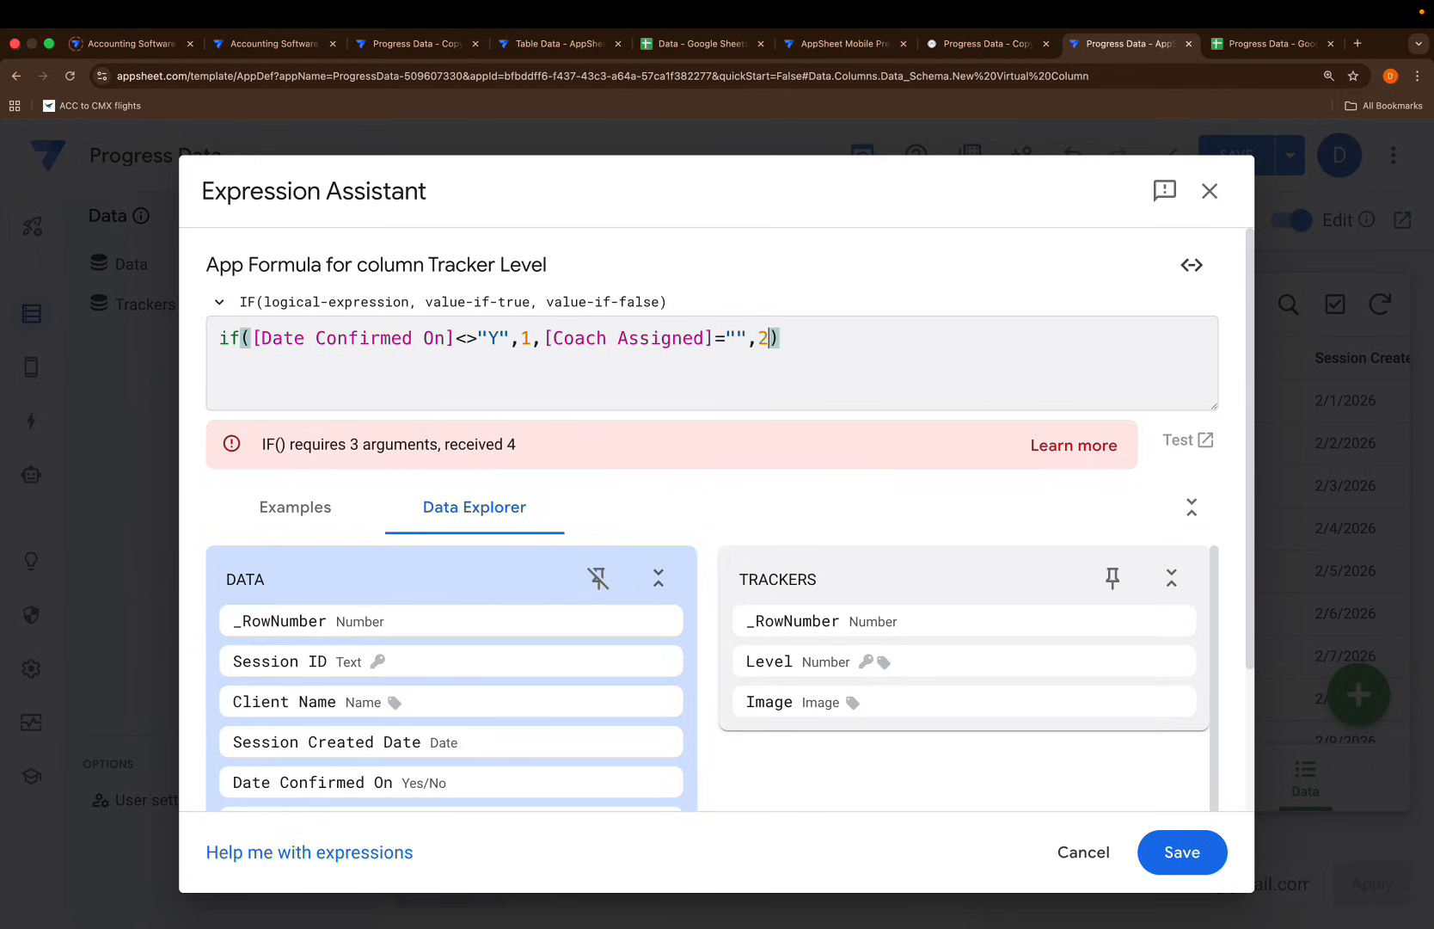
text(,)
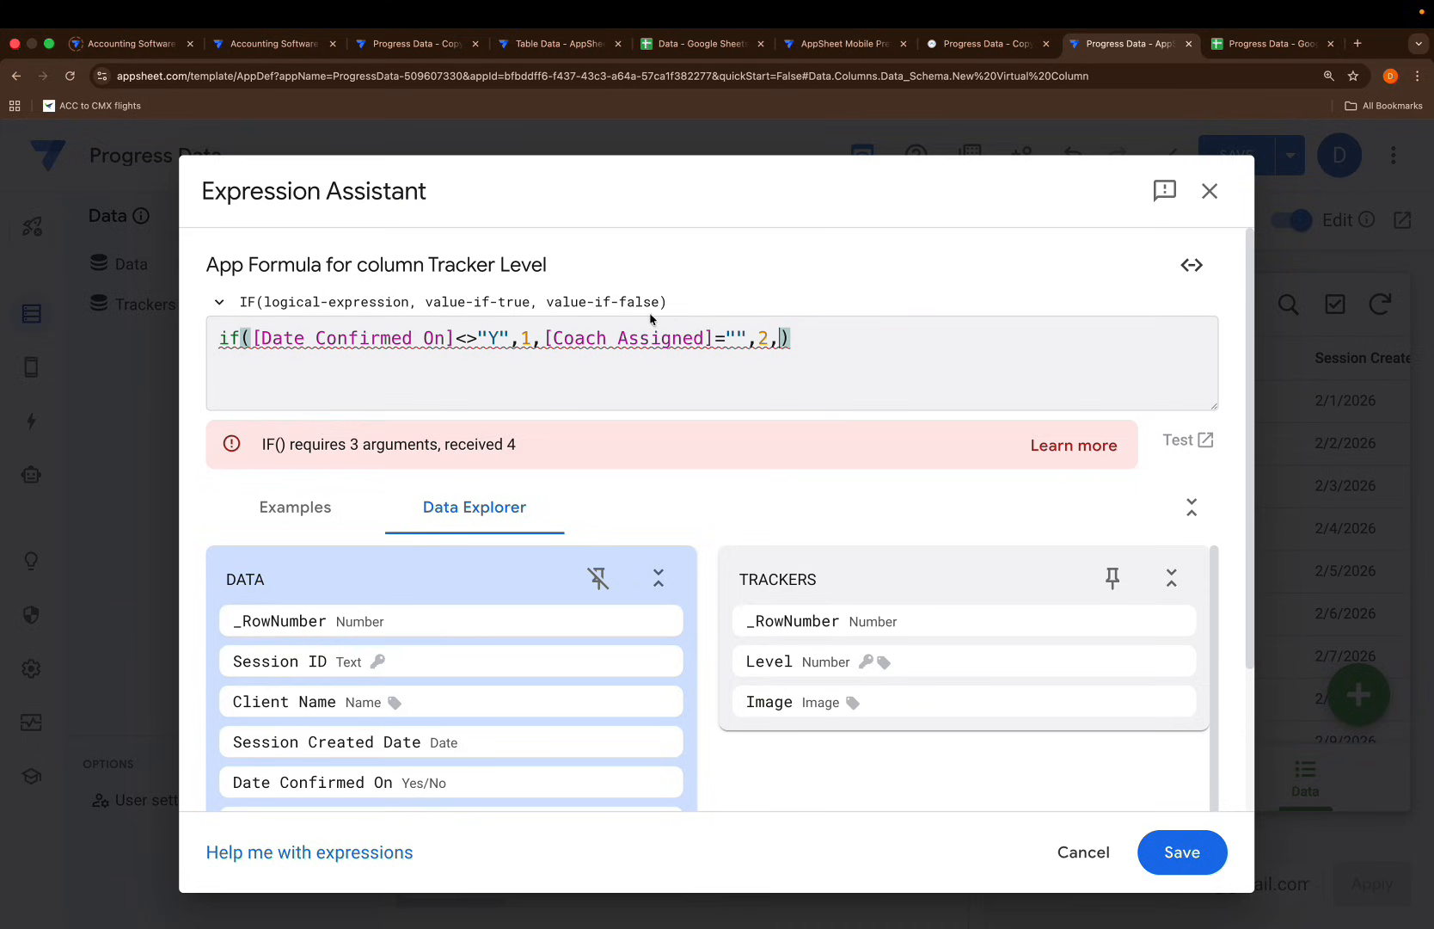
Change IF to IFS and add [Event Created On]="" returning 3
click(242, 337)
text(S)
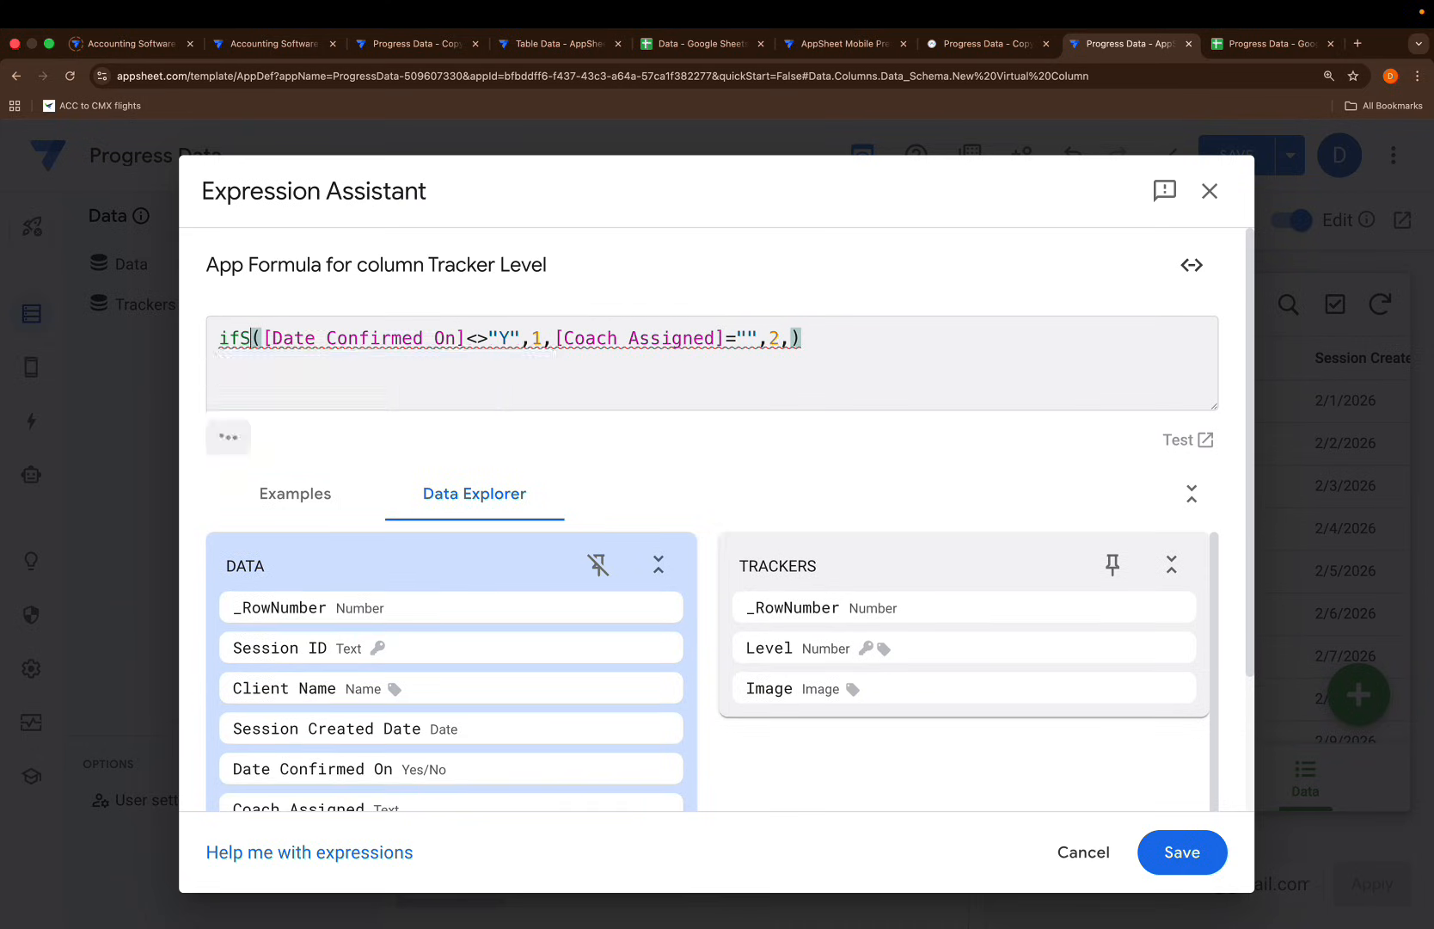
key(Return)
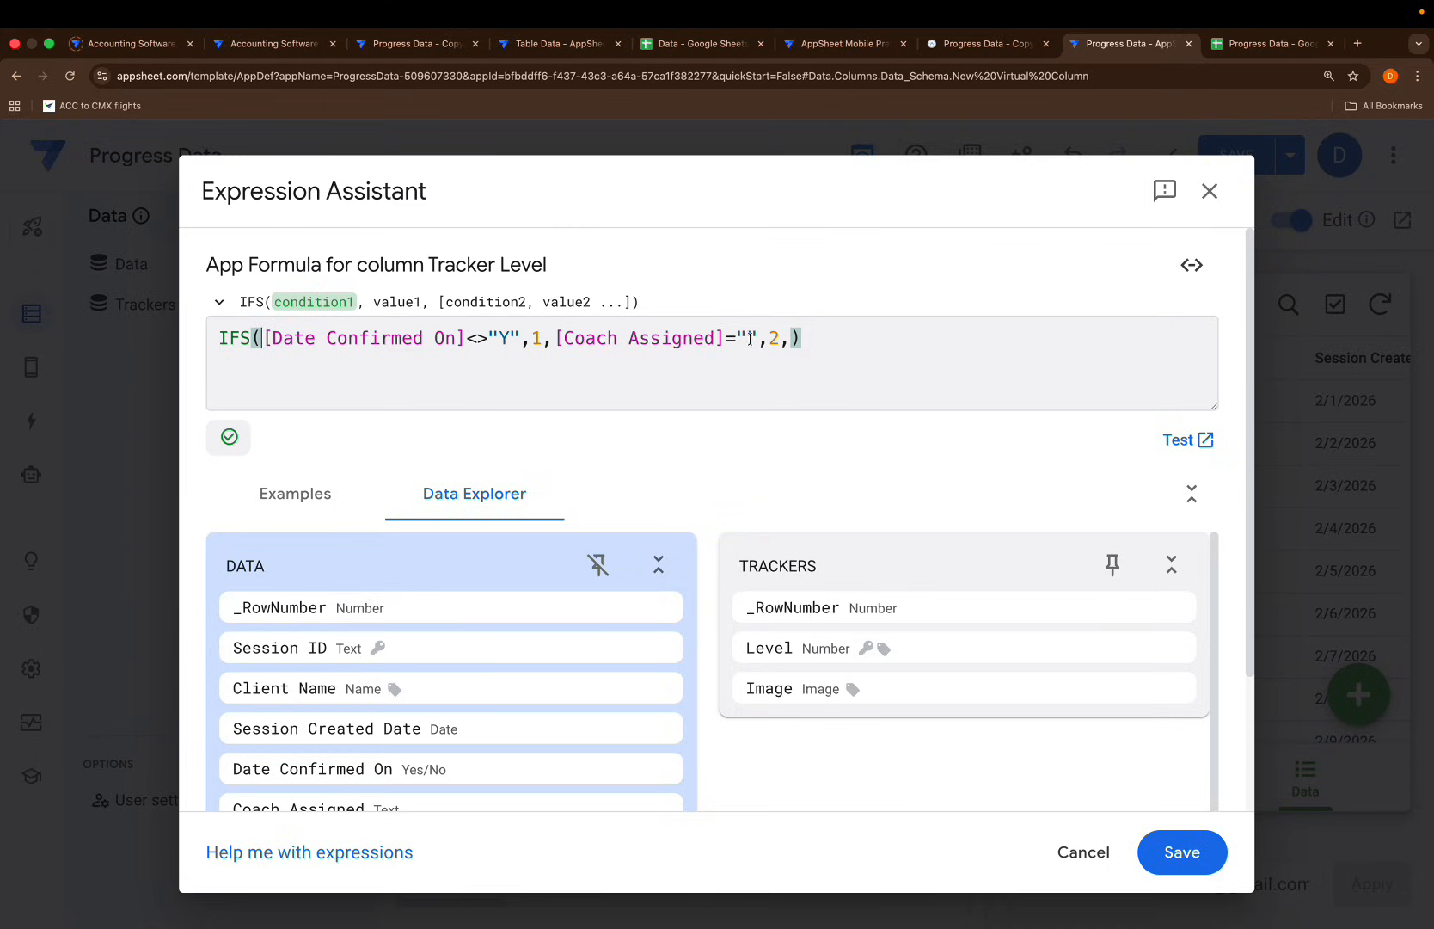
click(790, 338)
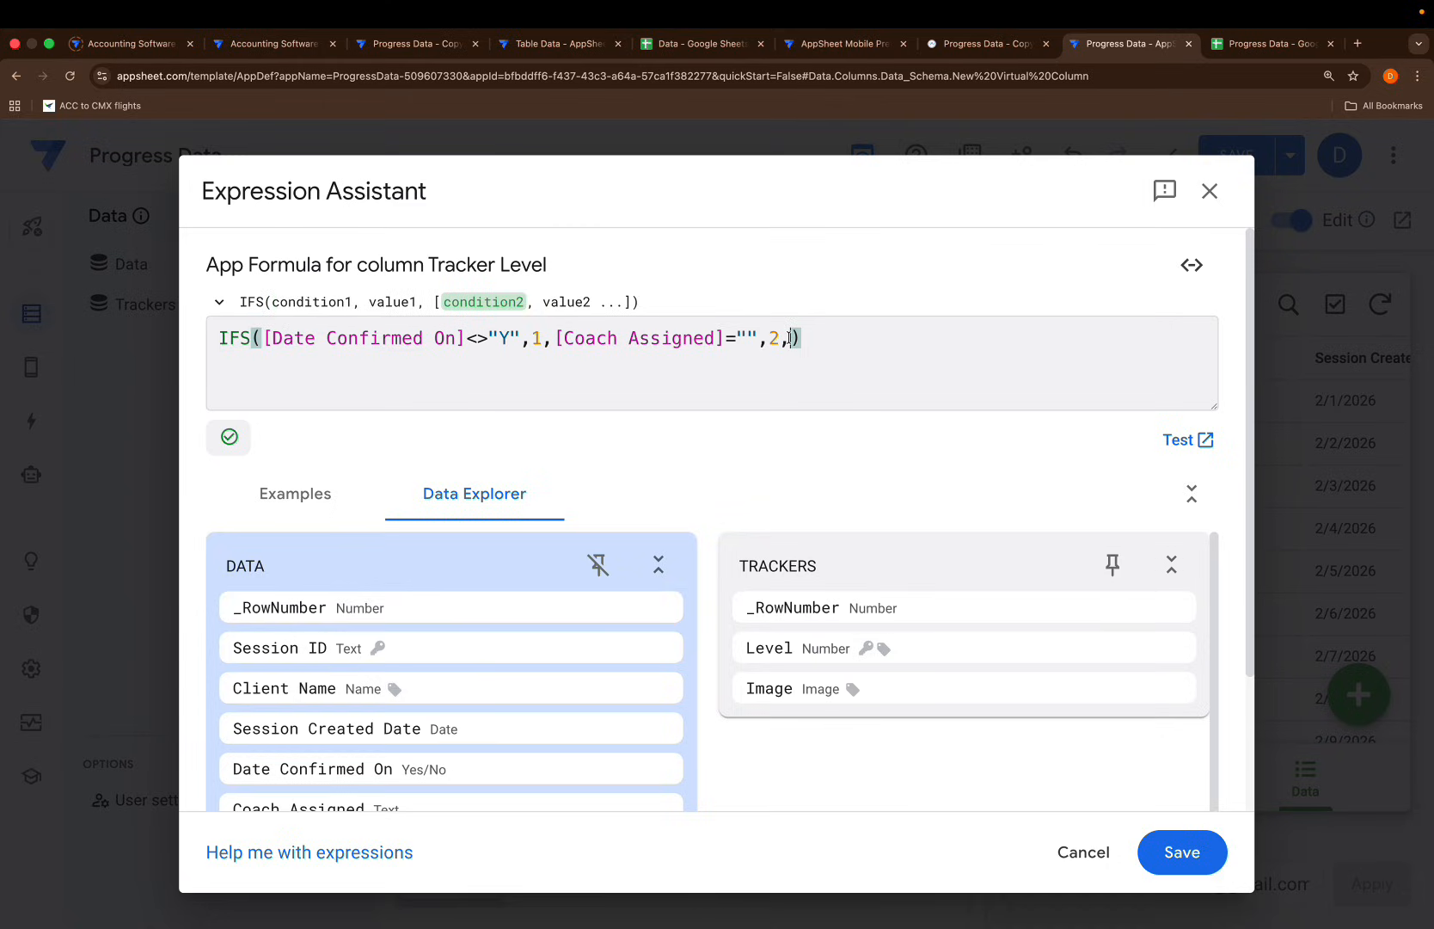
text([e)
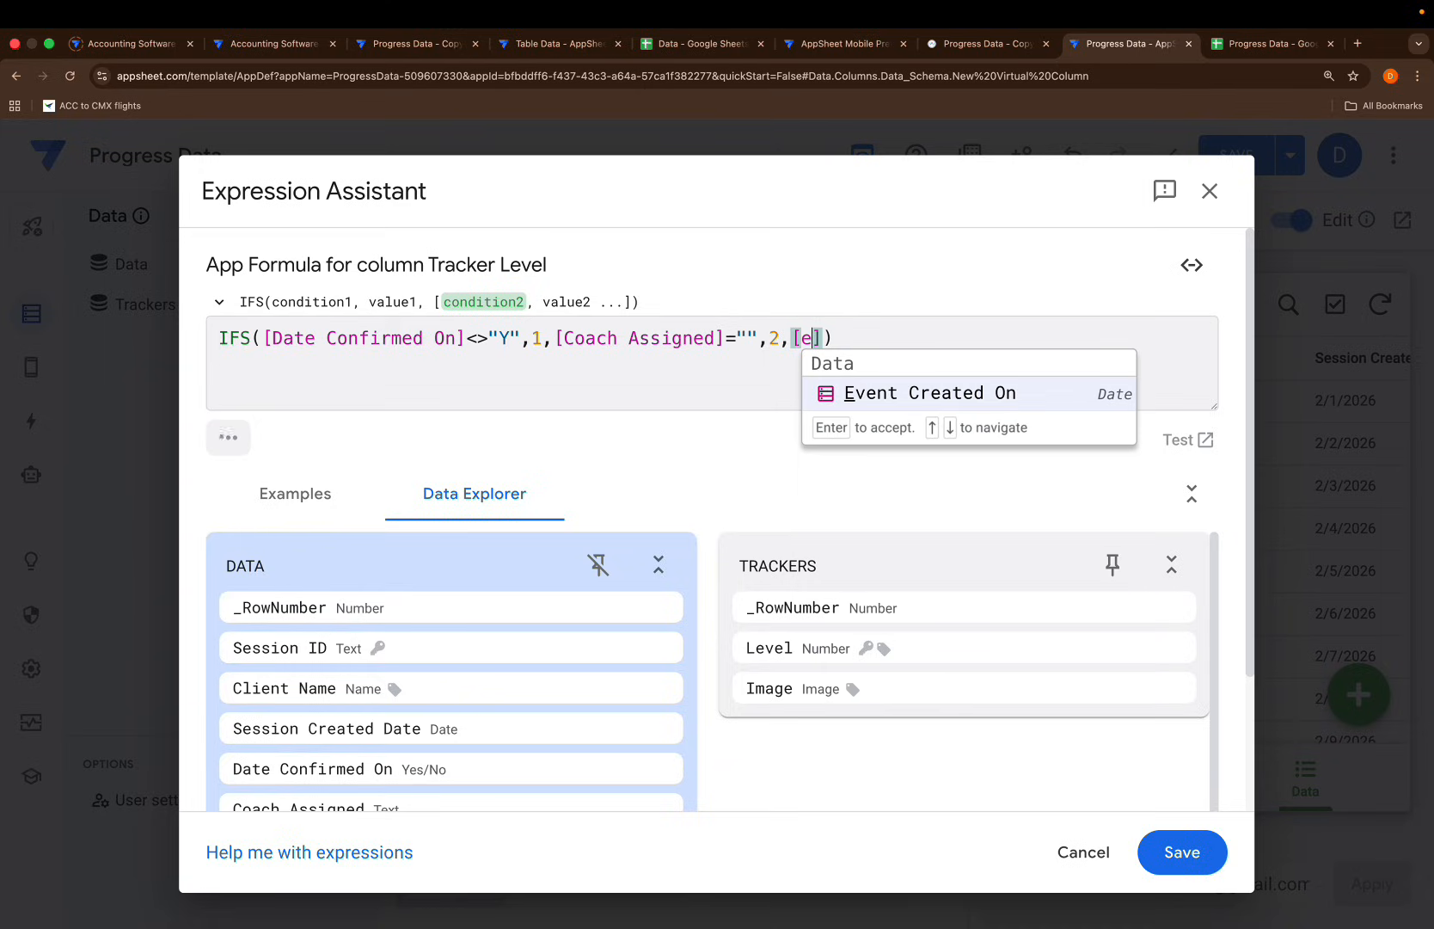
key(Return)
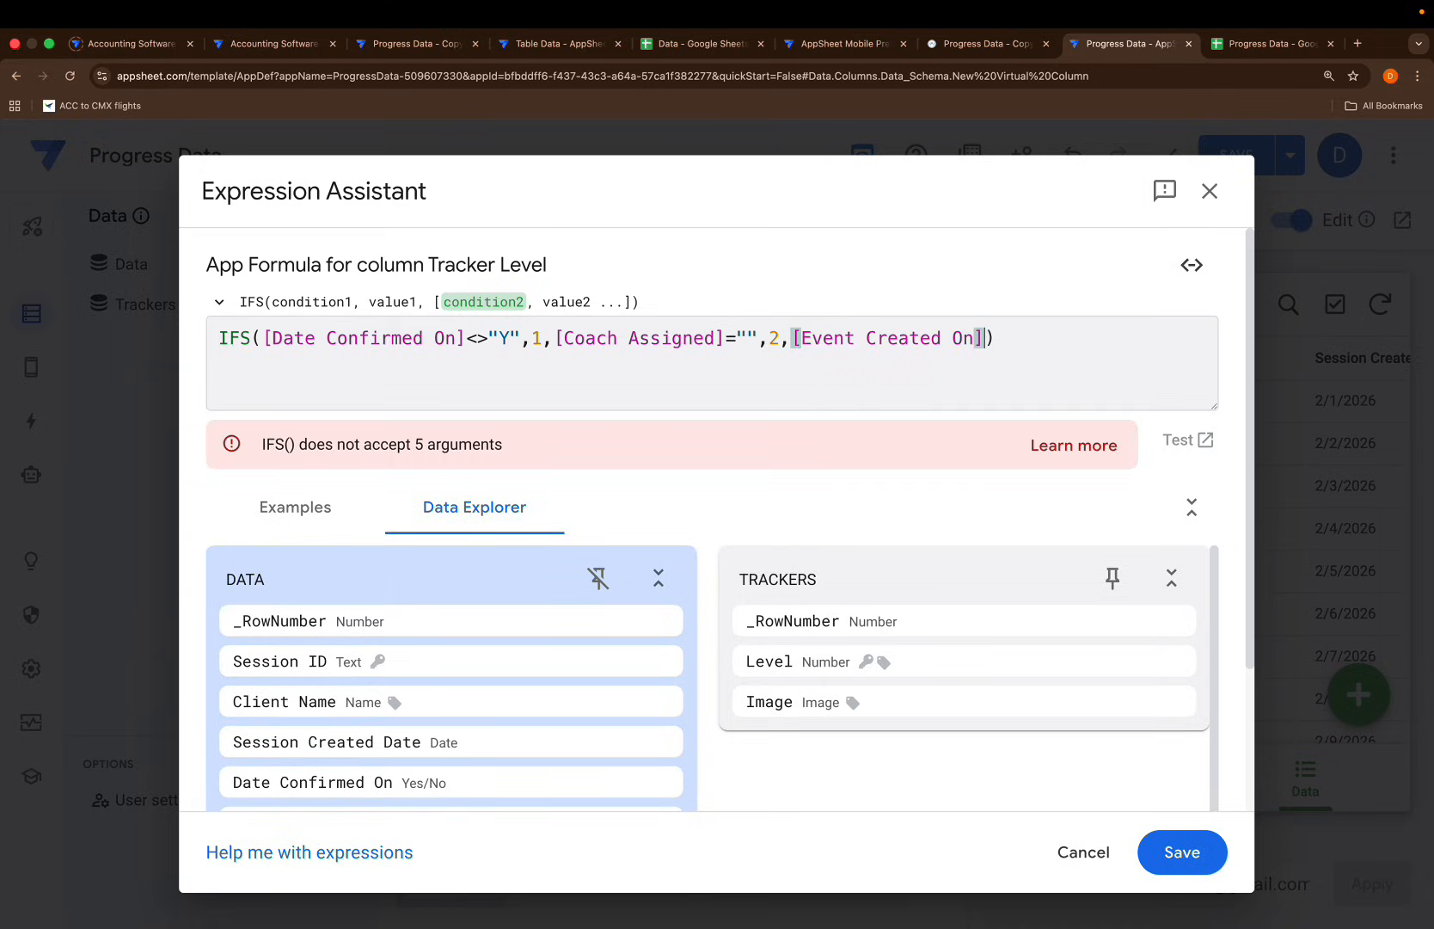
text(=)
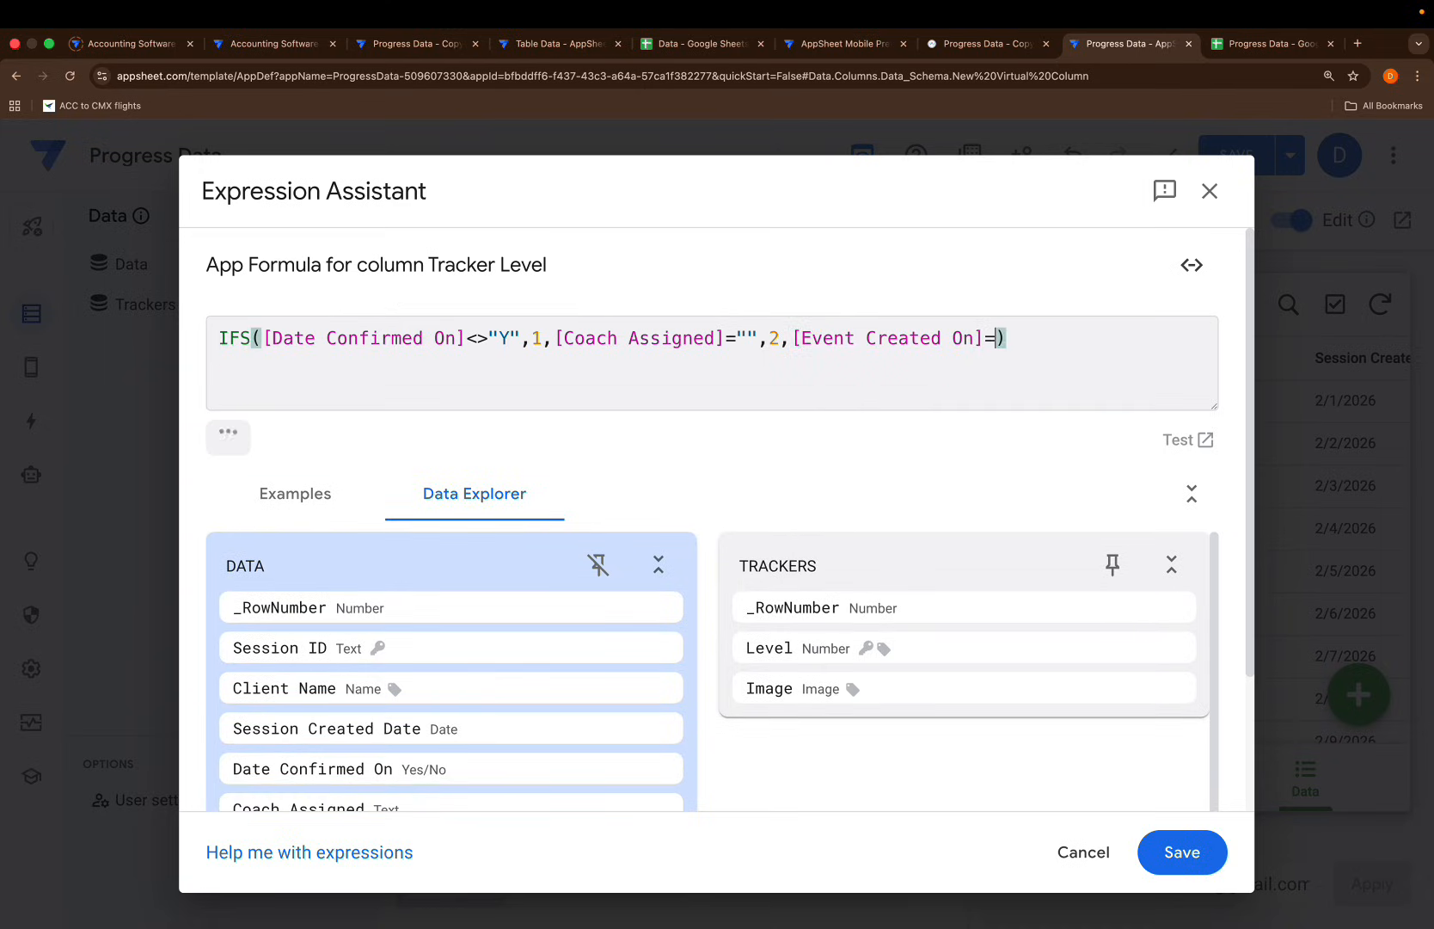
text("",)
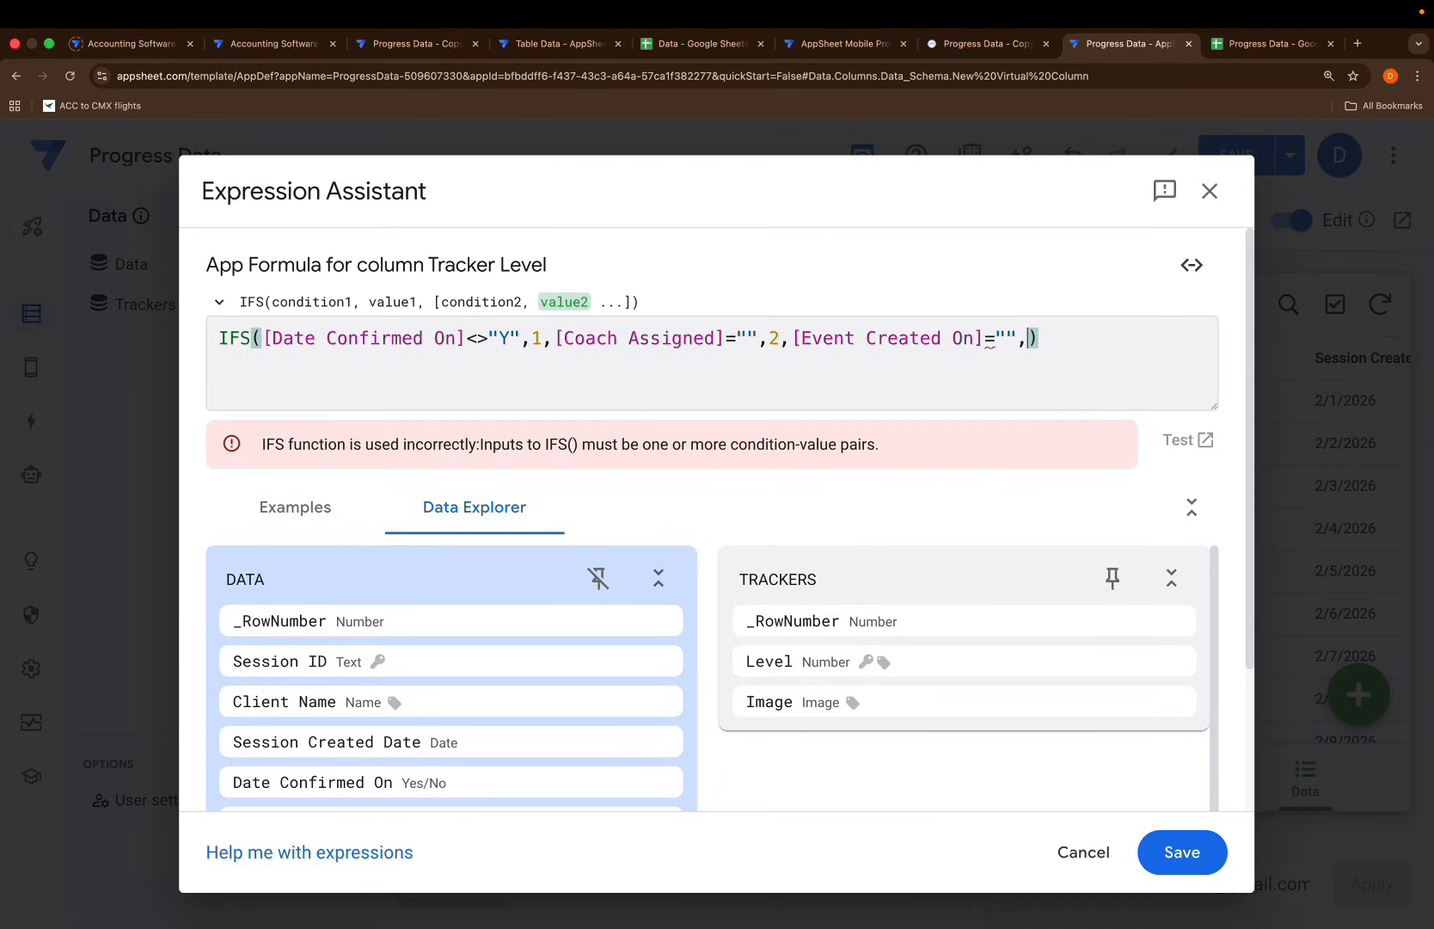
text(3)
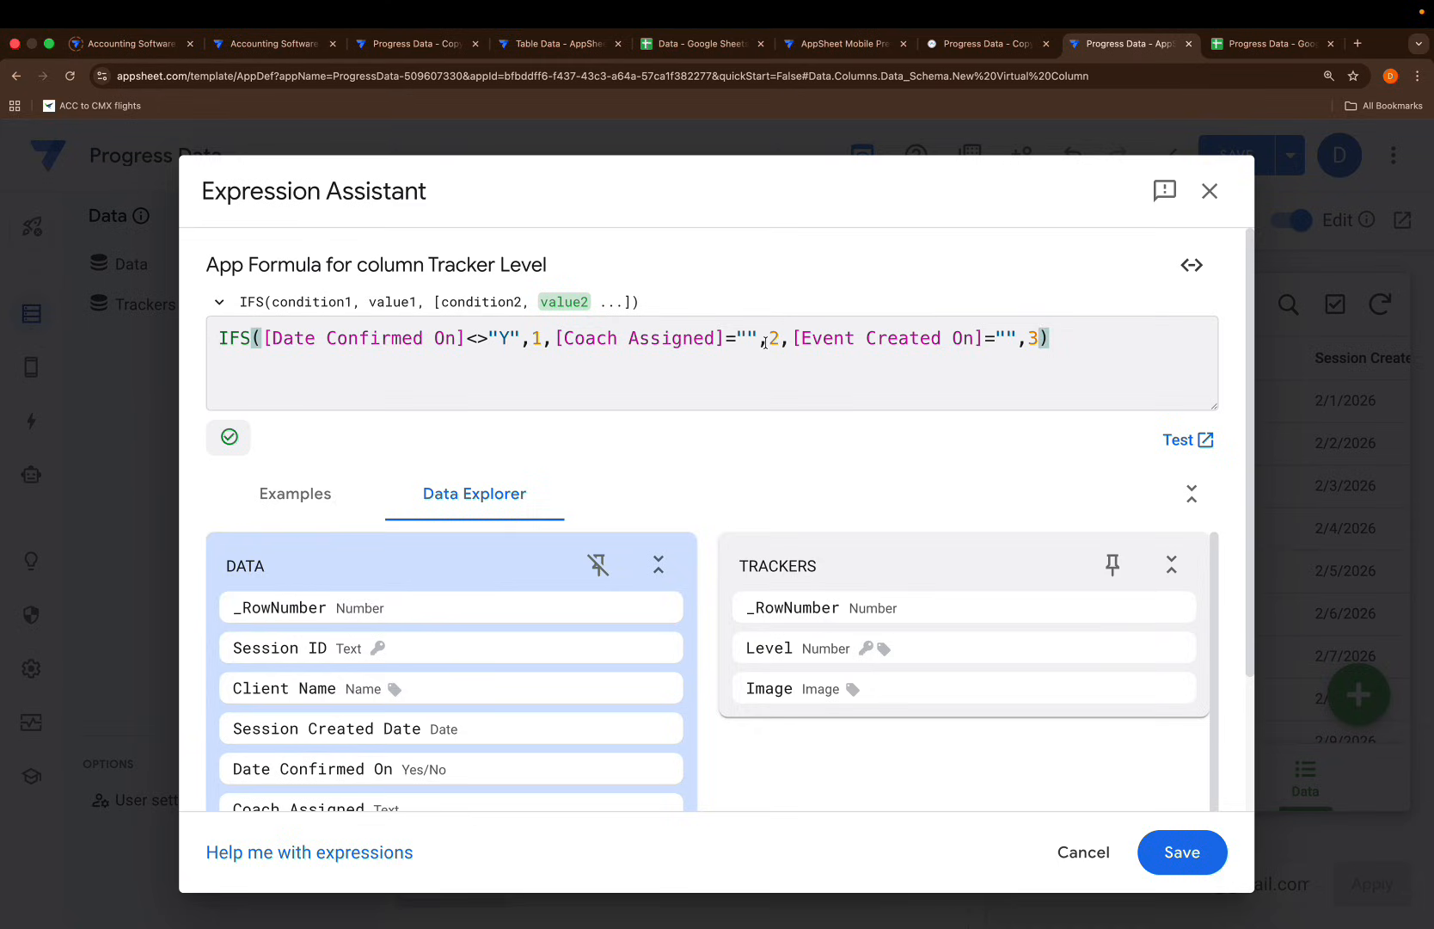
text(,)
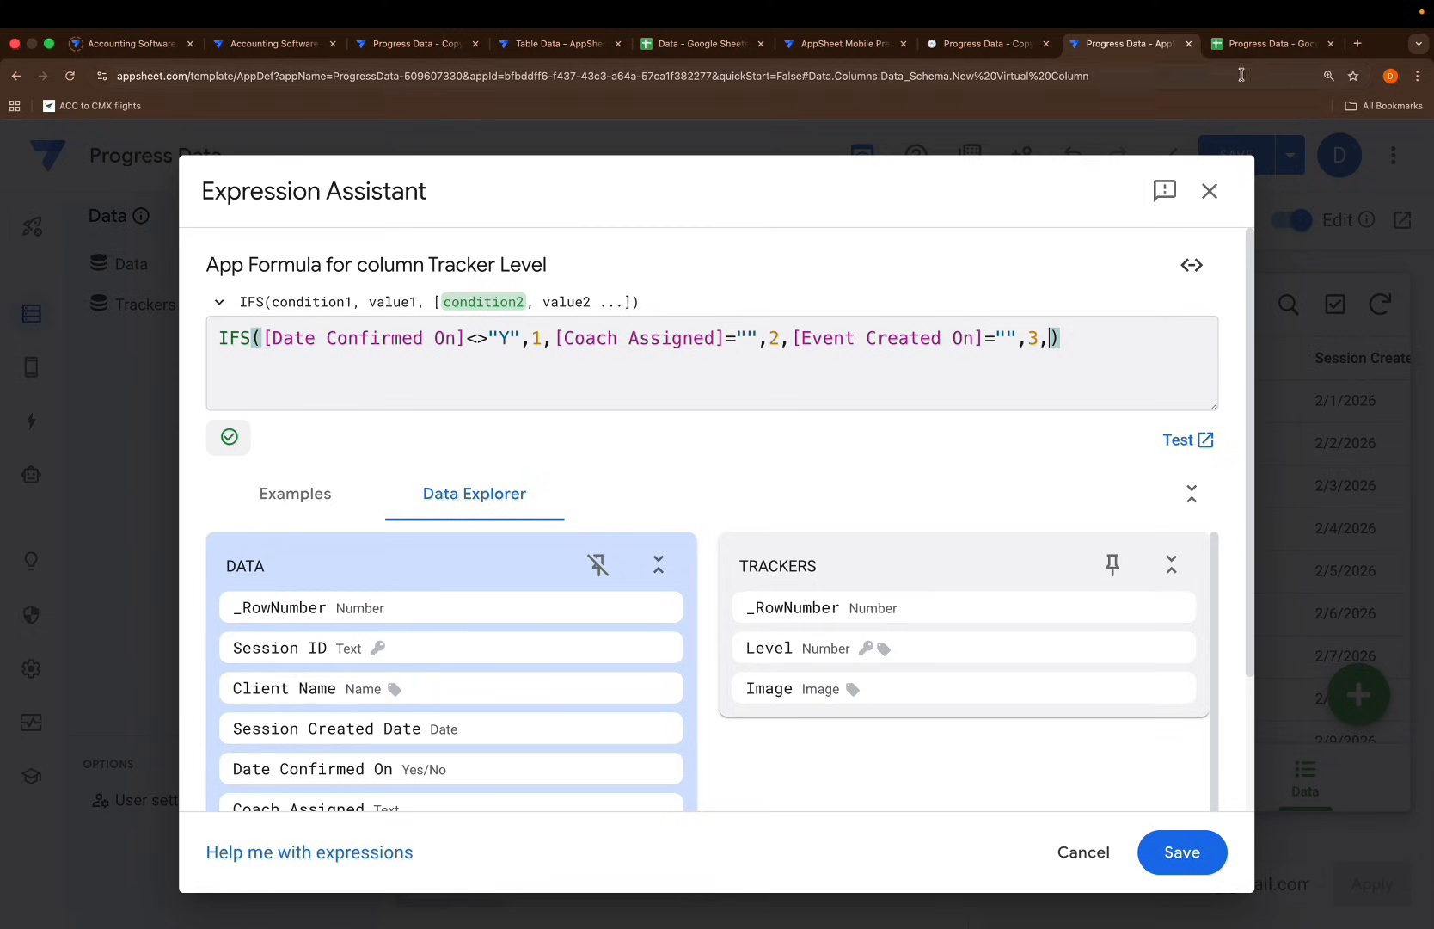
Append [Meeting Link]="",4, [Send Client invite]="",5 and [Send Client invite]<>"",6 to the IFS formula
click(1258, 50)
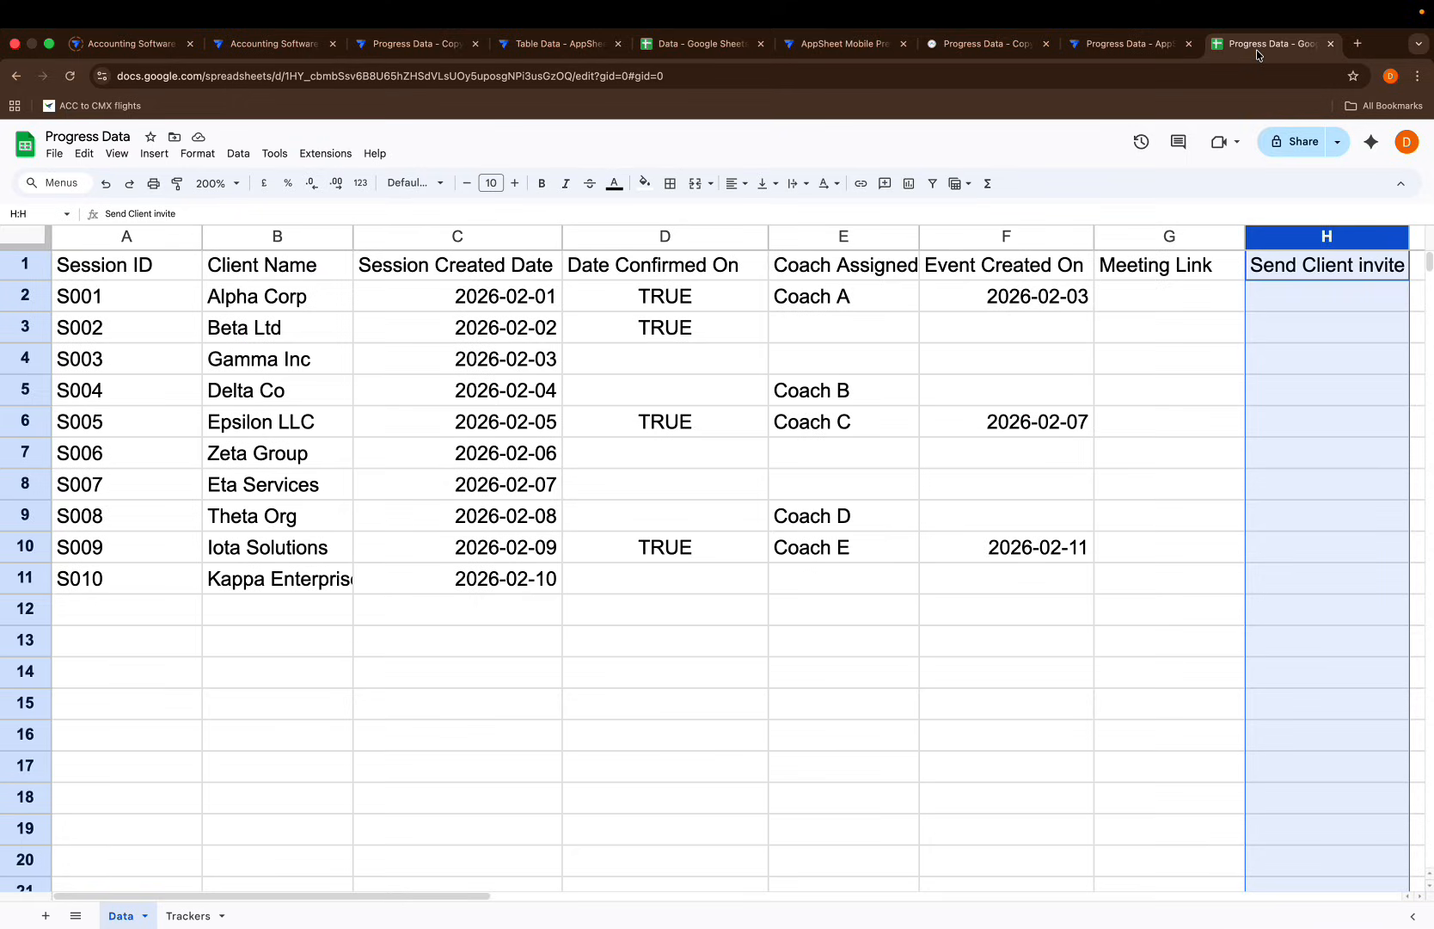
click(1130, 48)
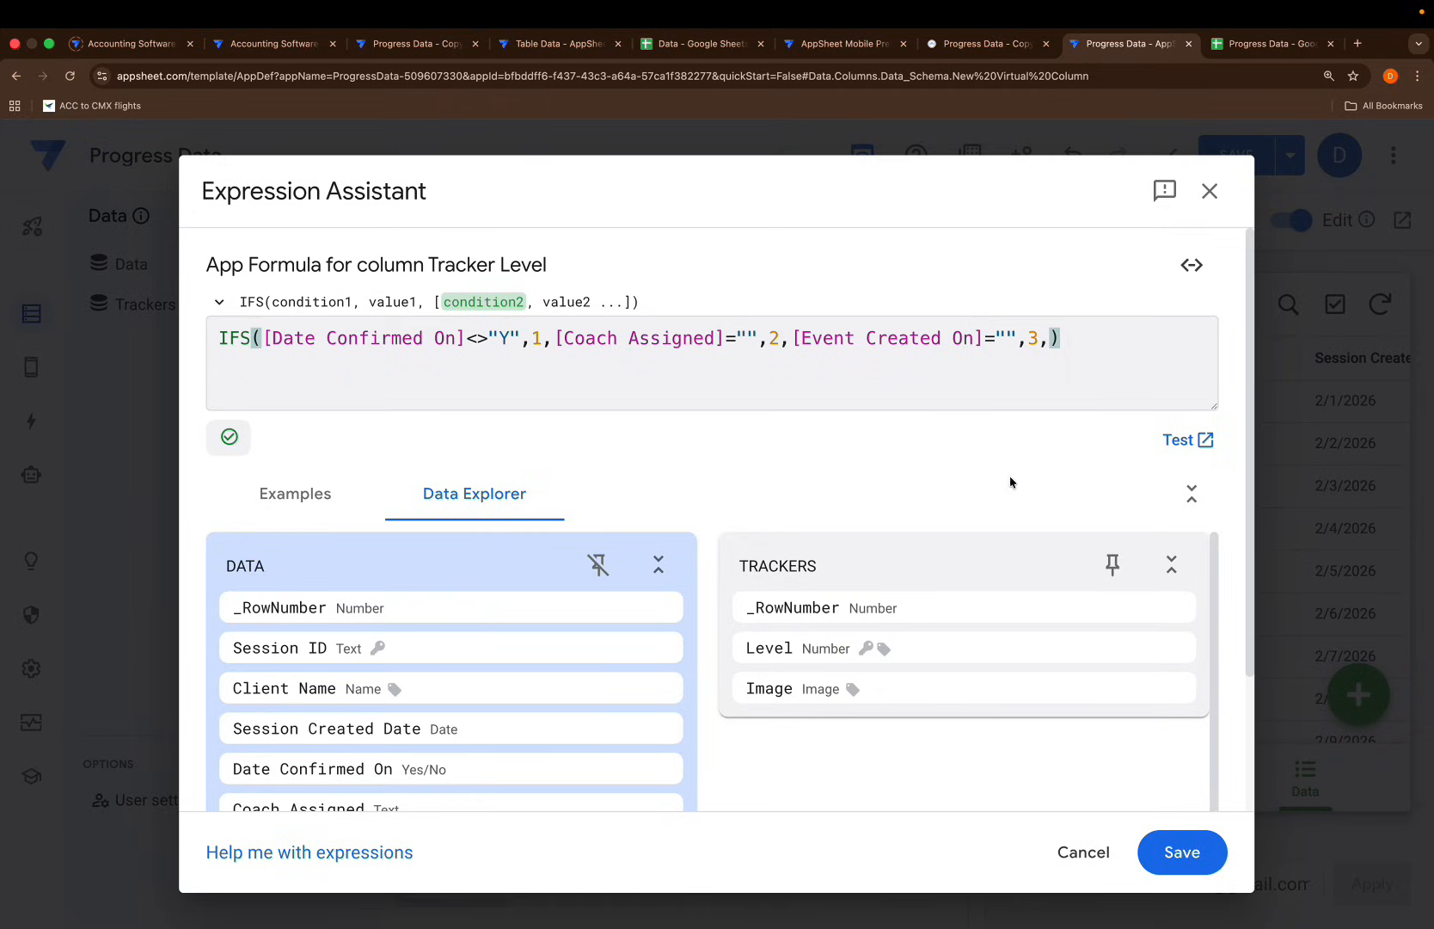
text([me)
key(Return)
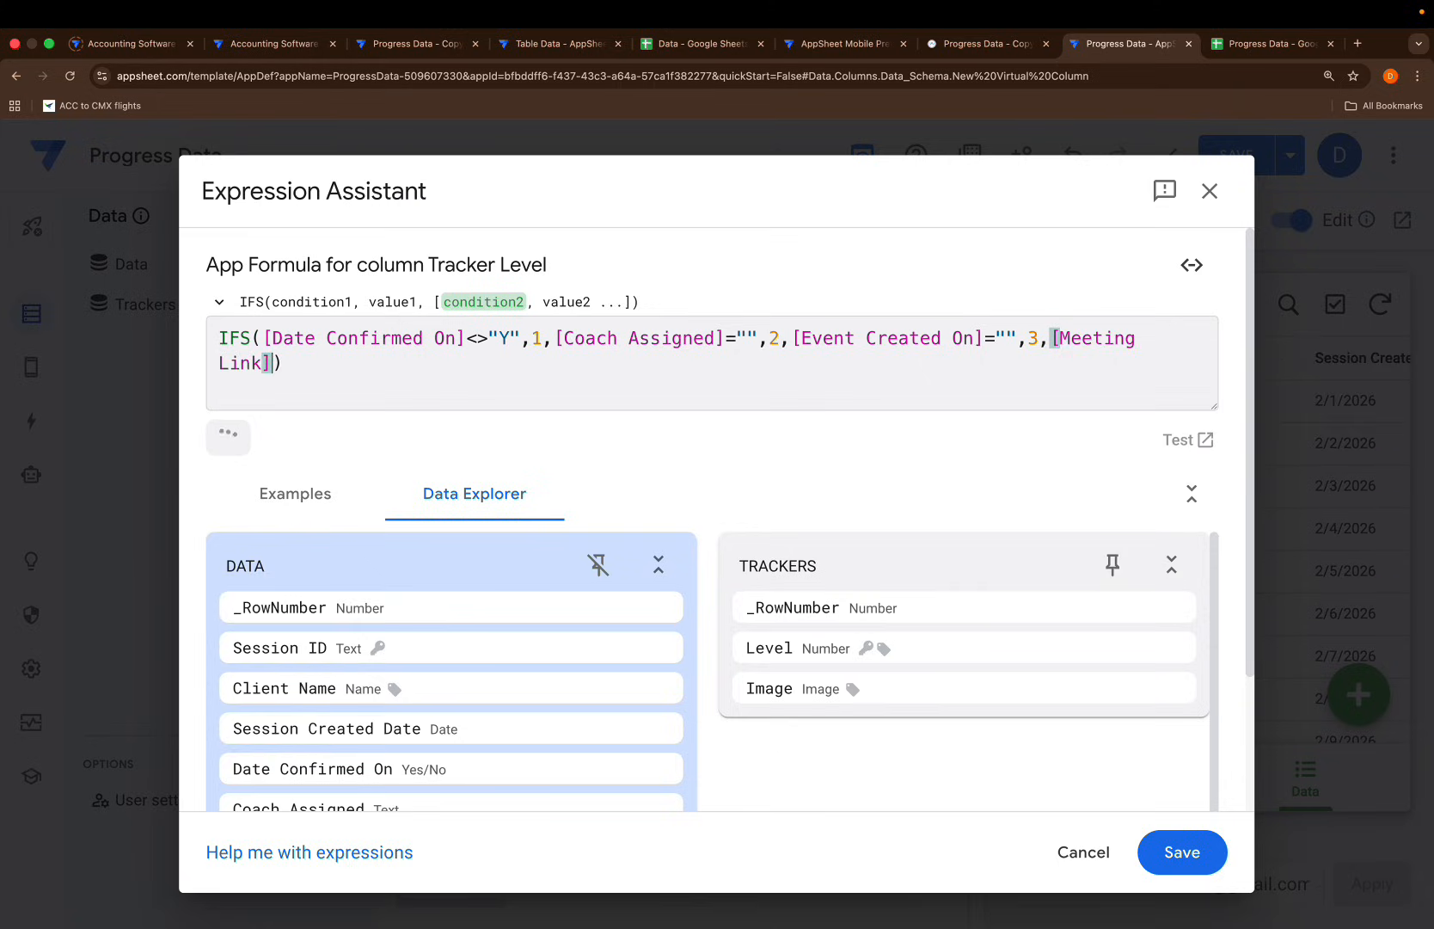
text(=)
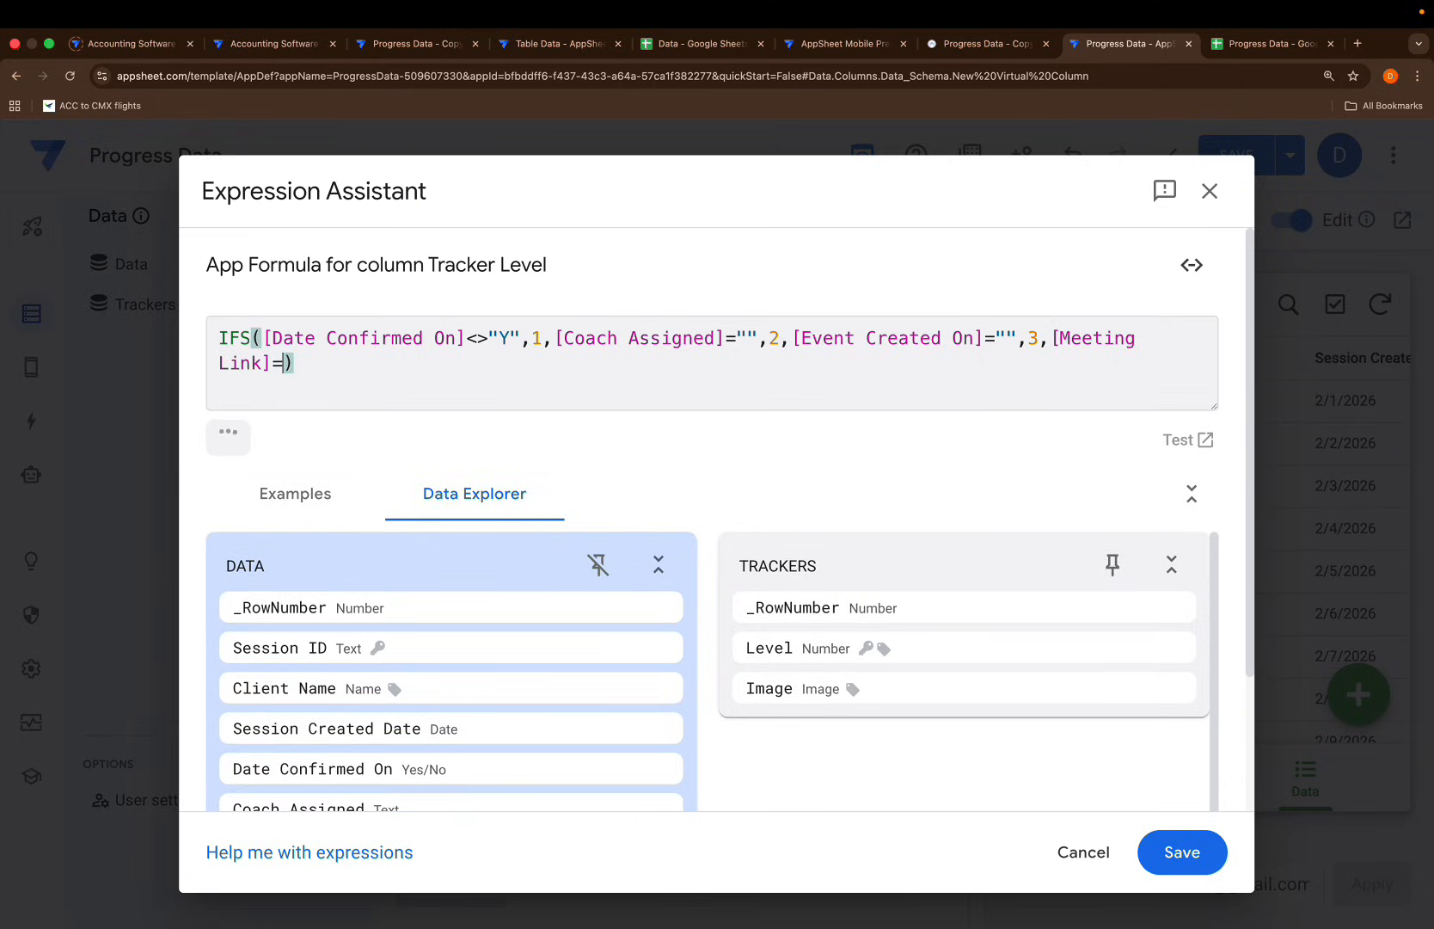
text("",)
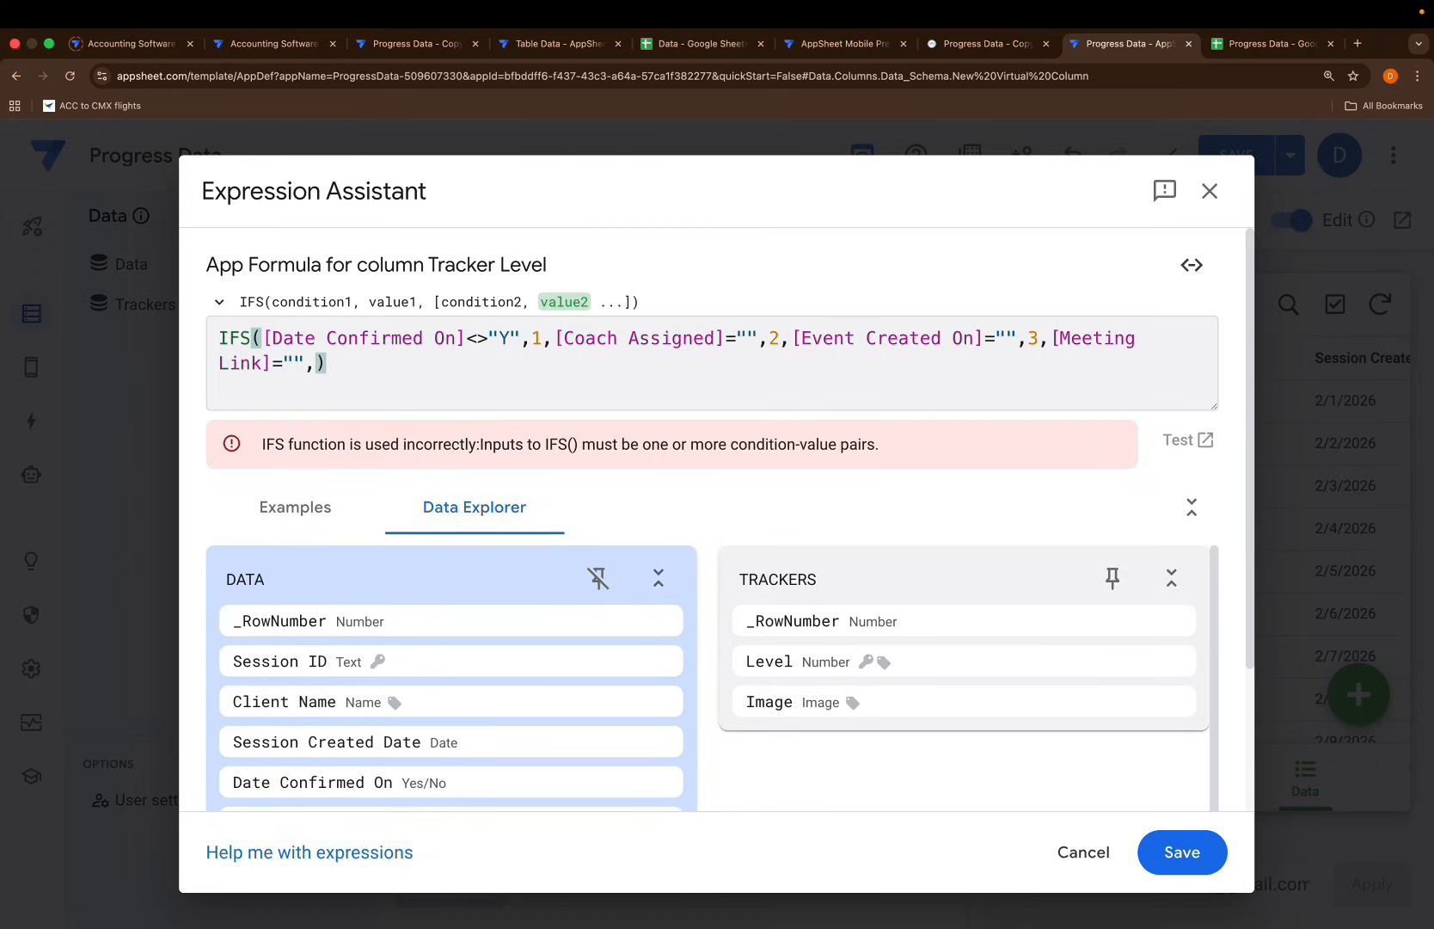
text(4)
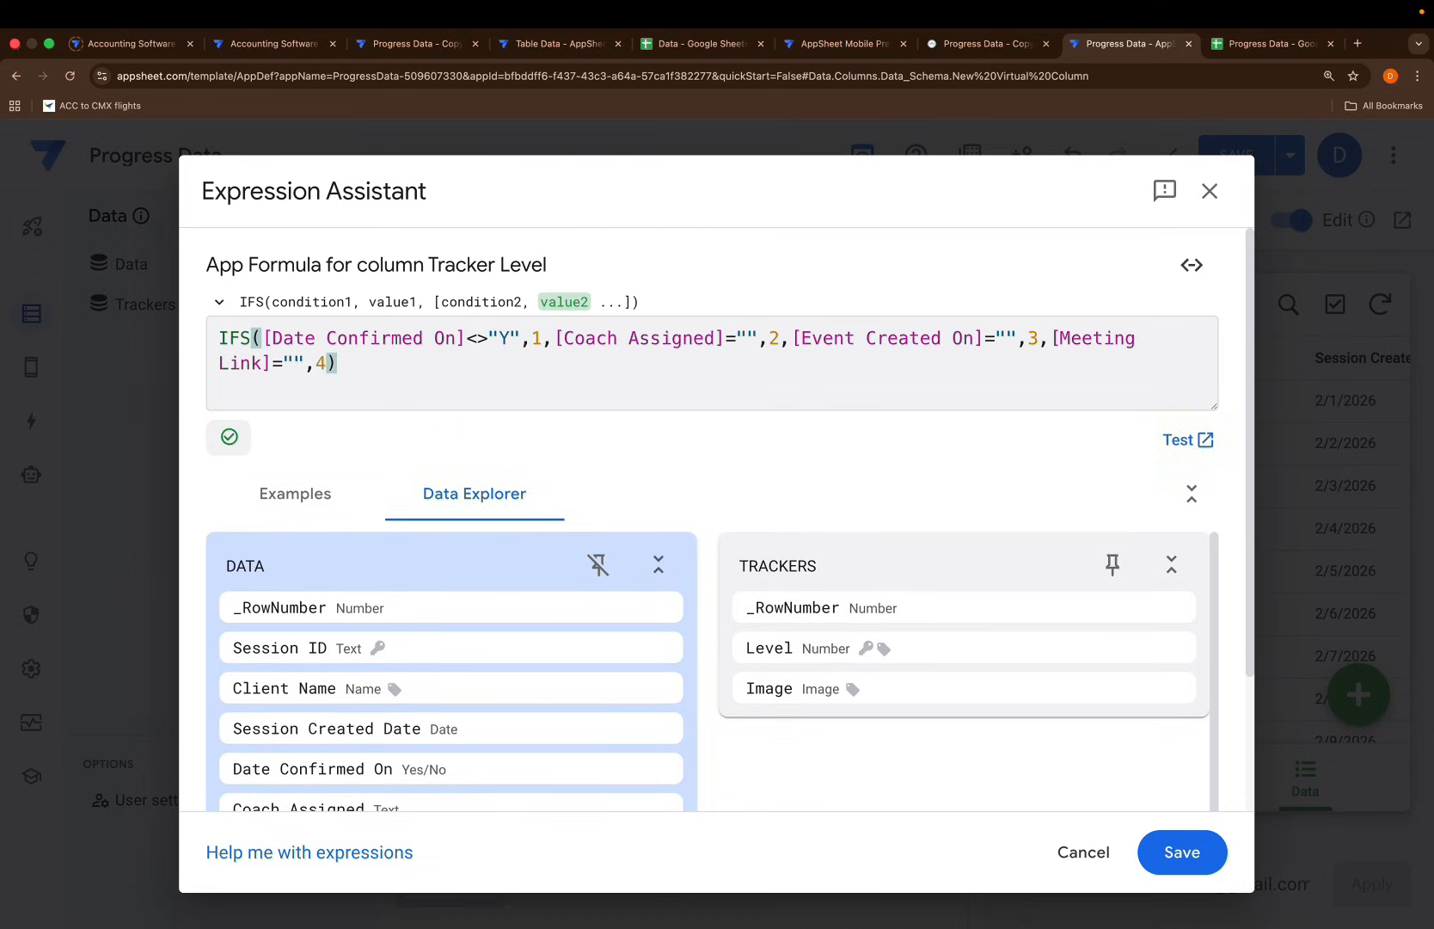
text(,)
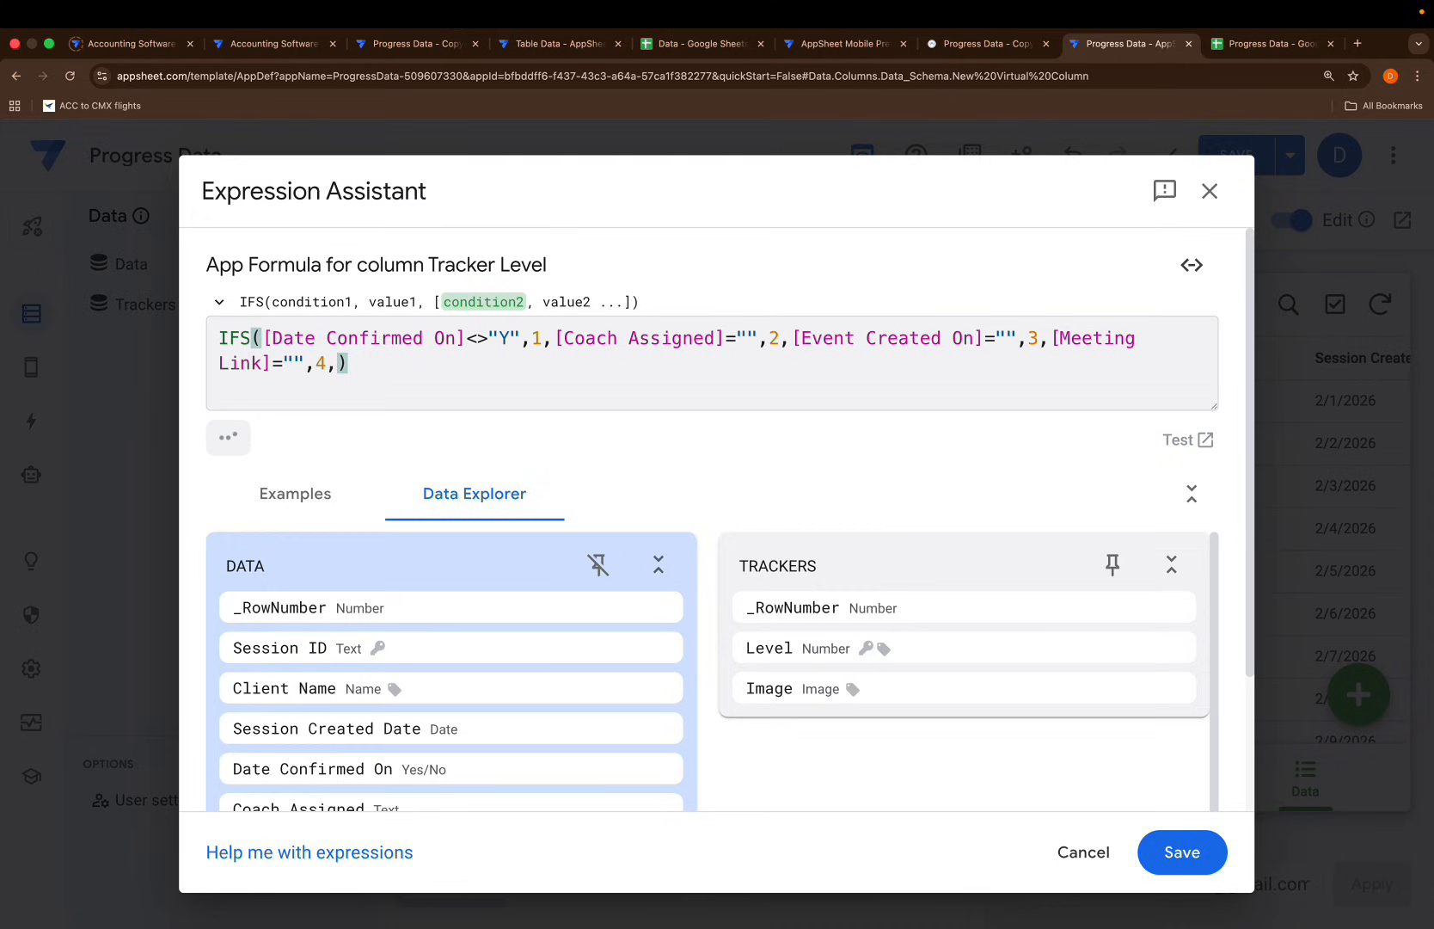
text([)
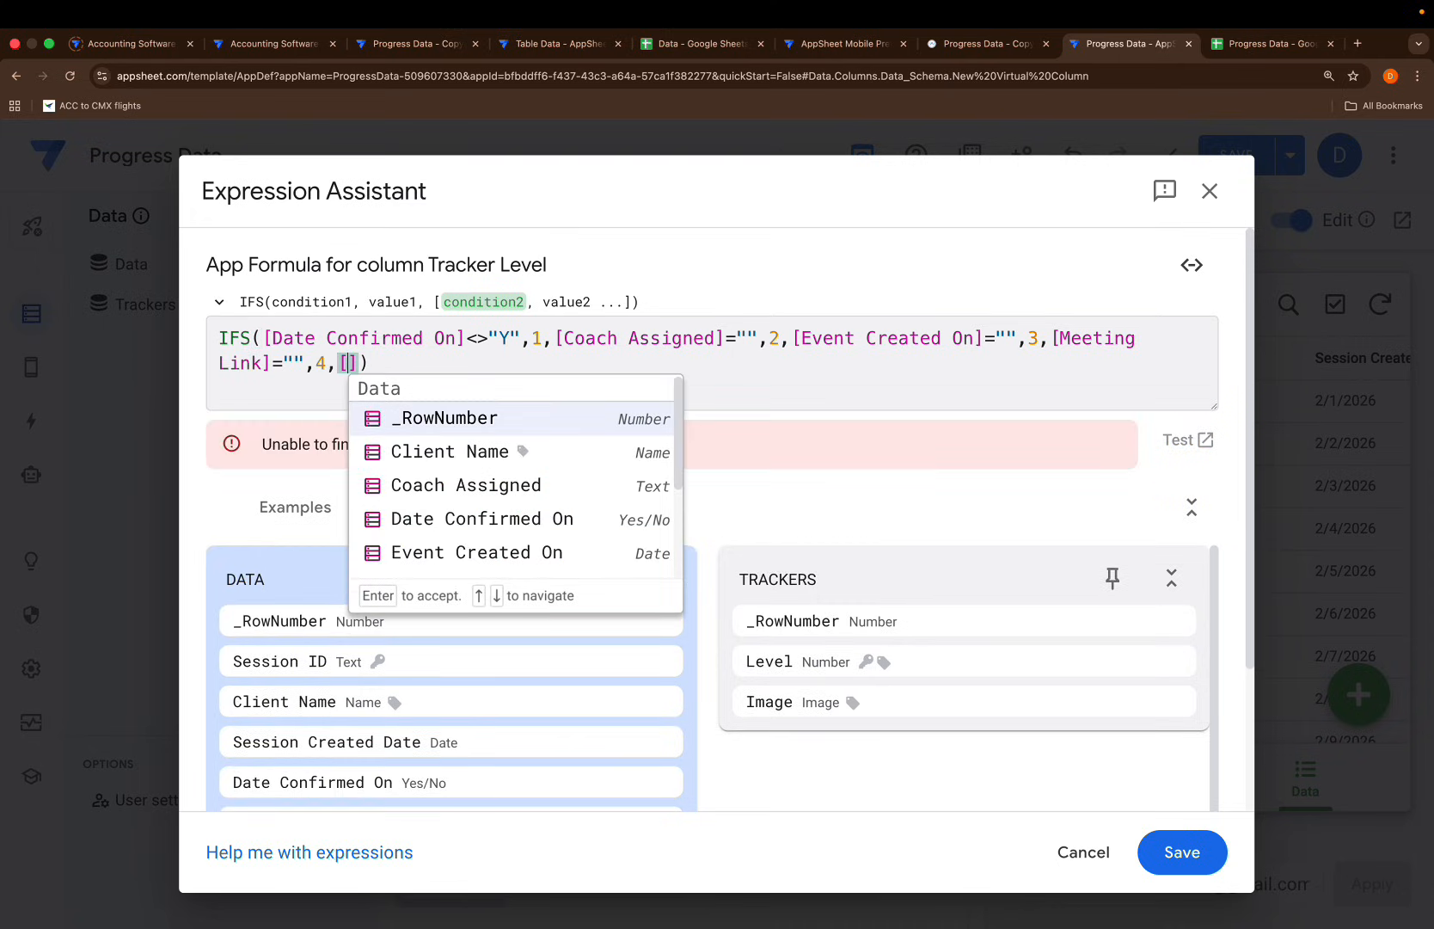
text(se)
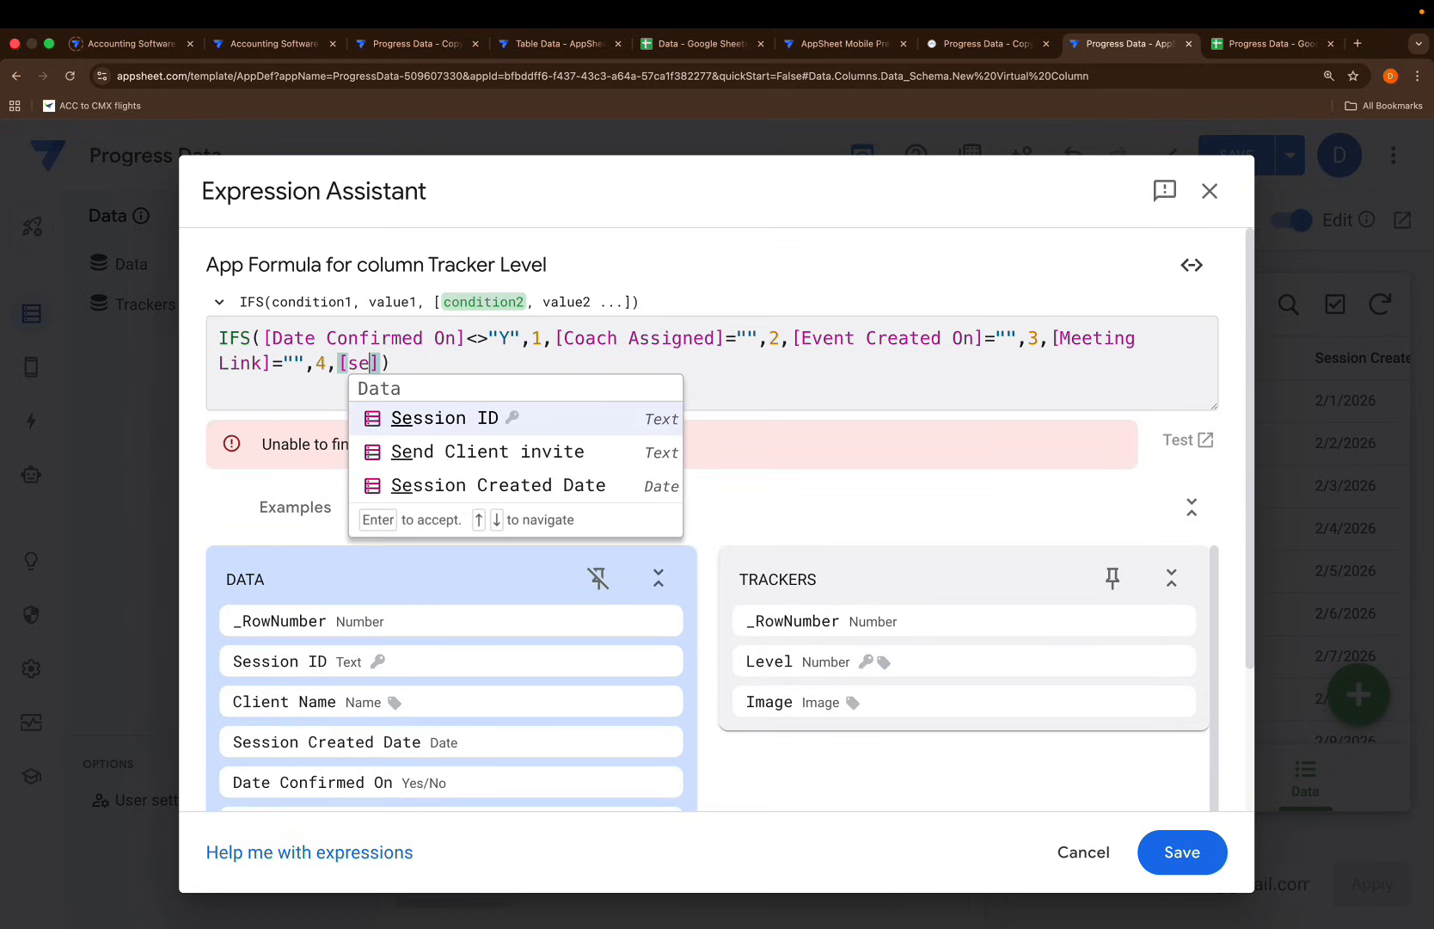
key(Down)
key(Return)
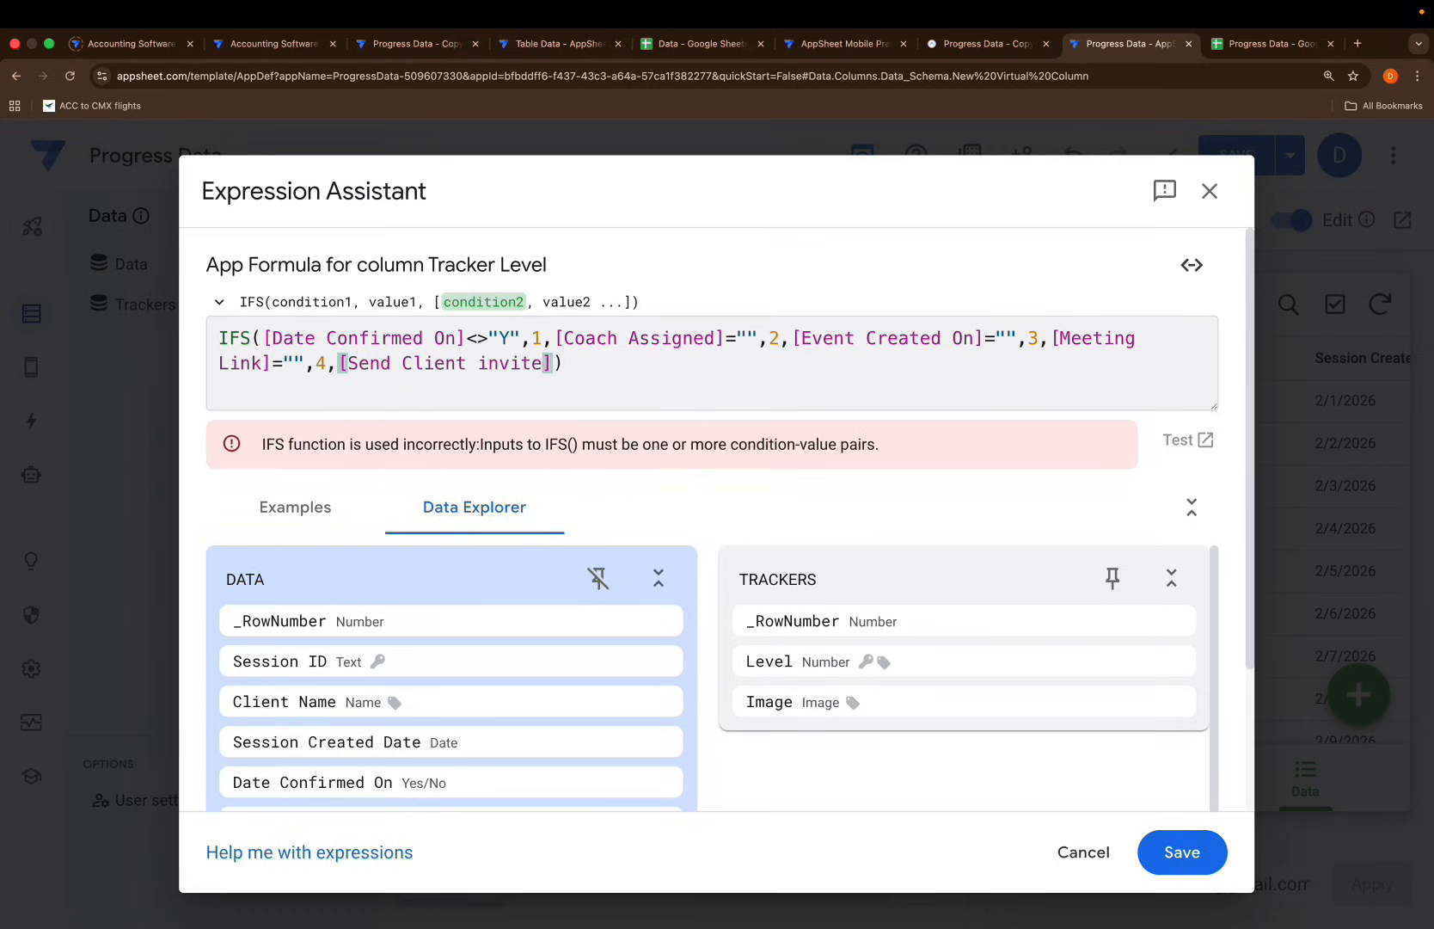
text(="",)
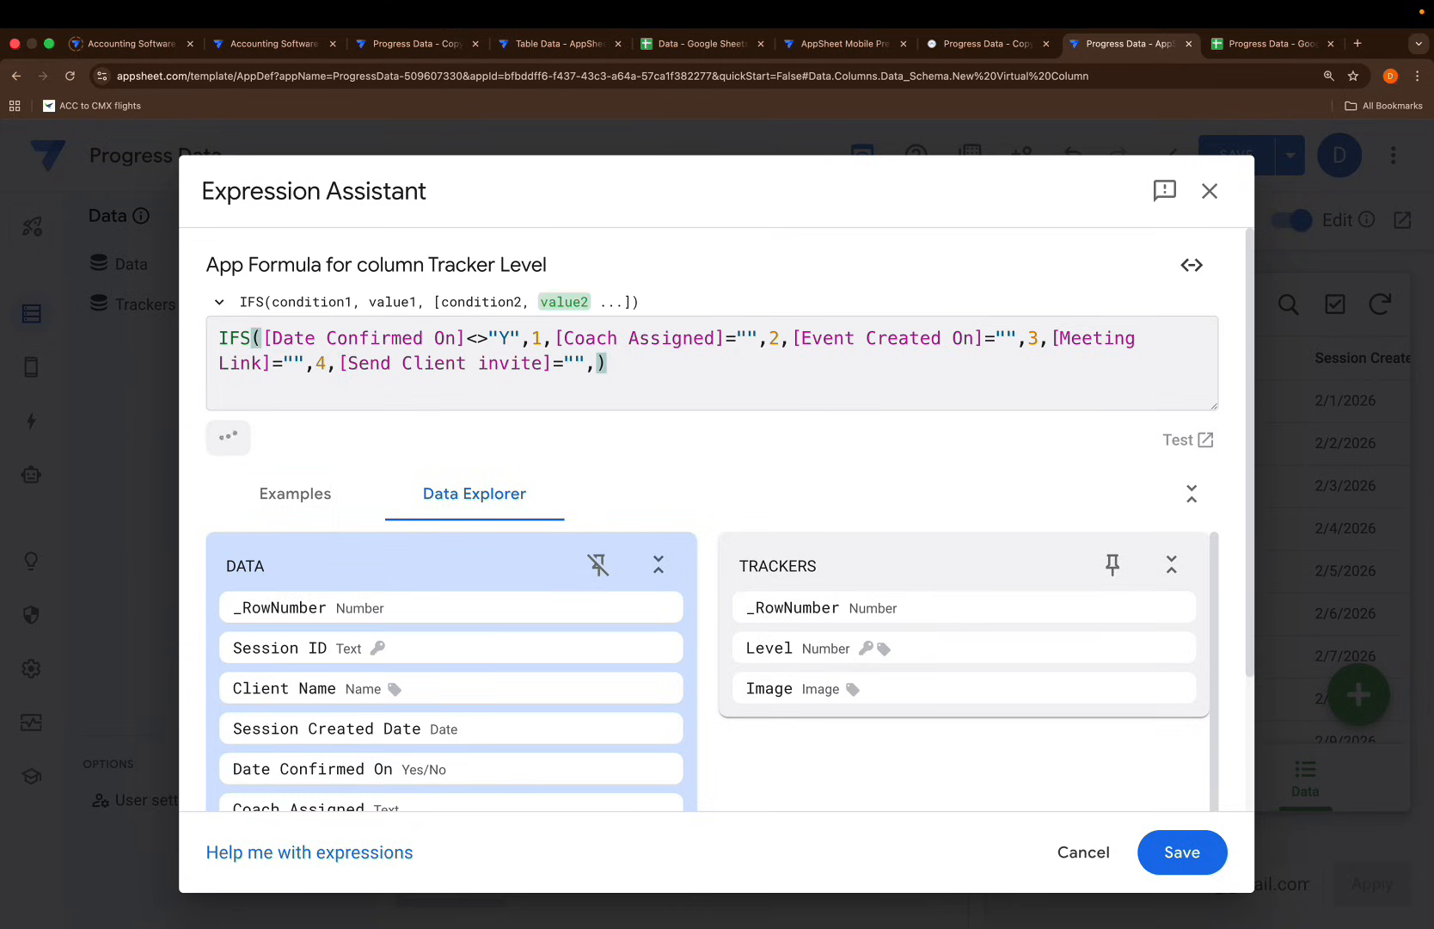
text(5,)
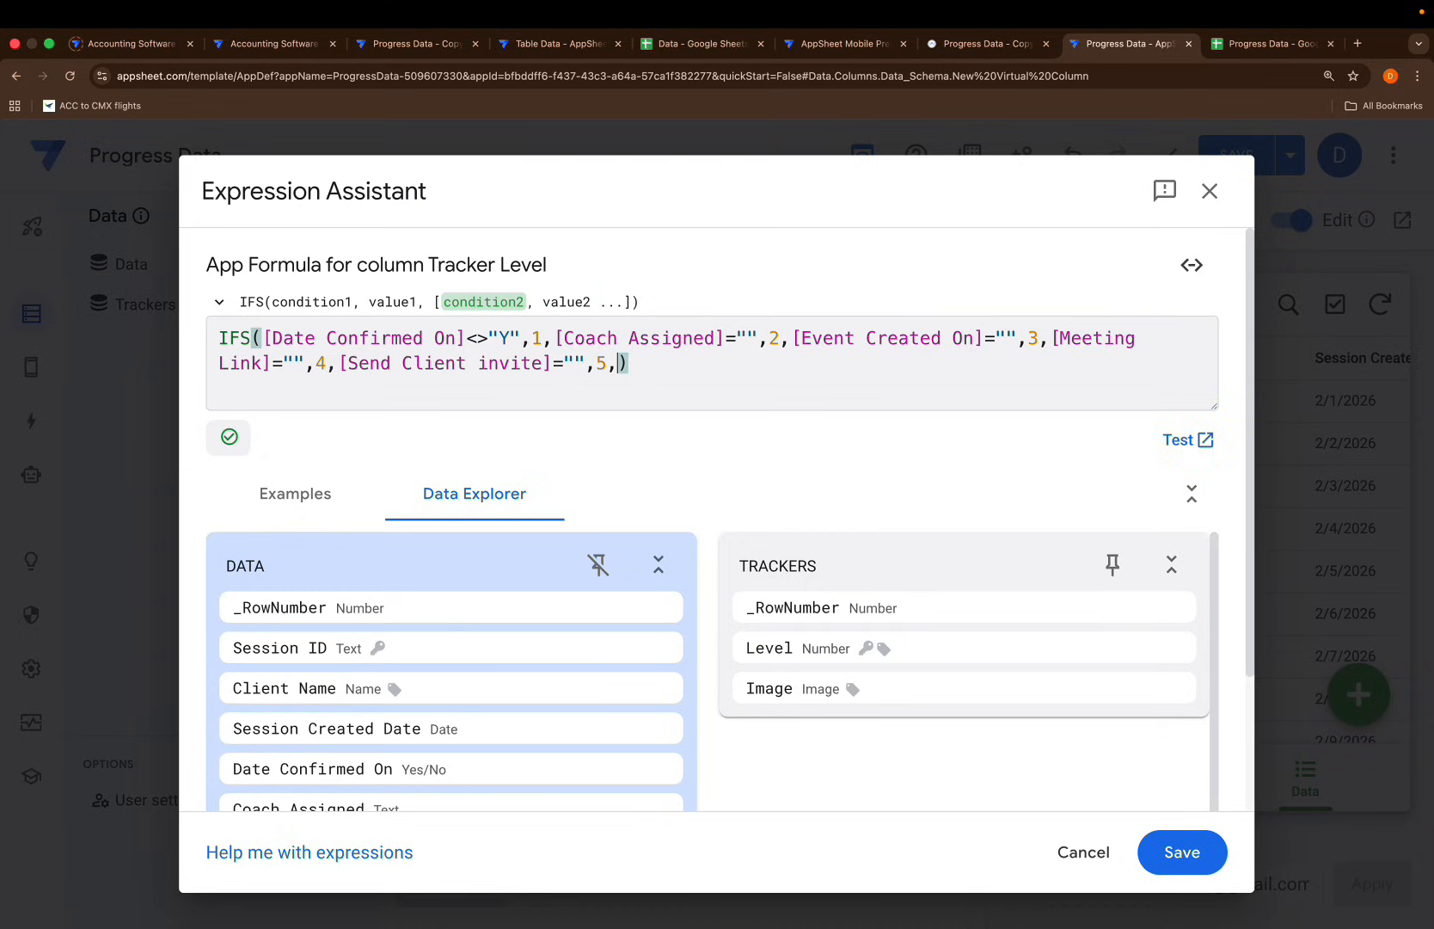
text([sen)
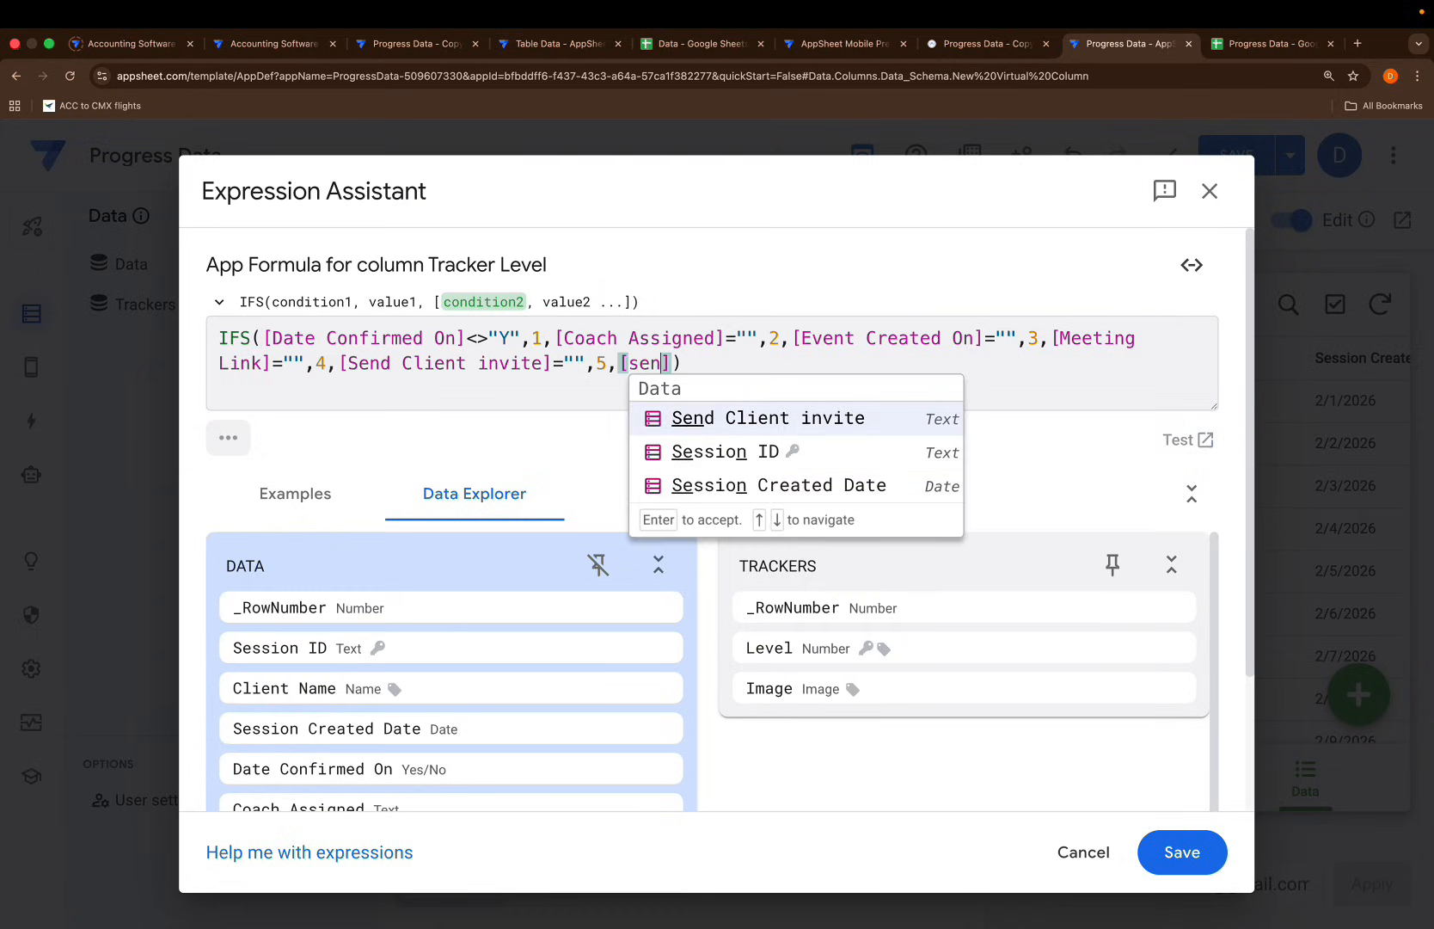
key(Return)
text(<>)
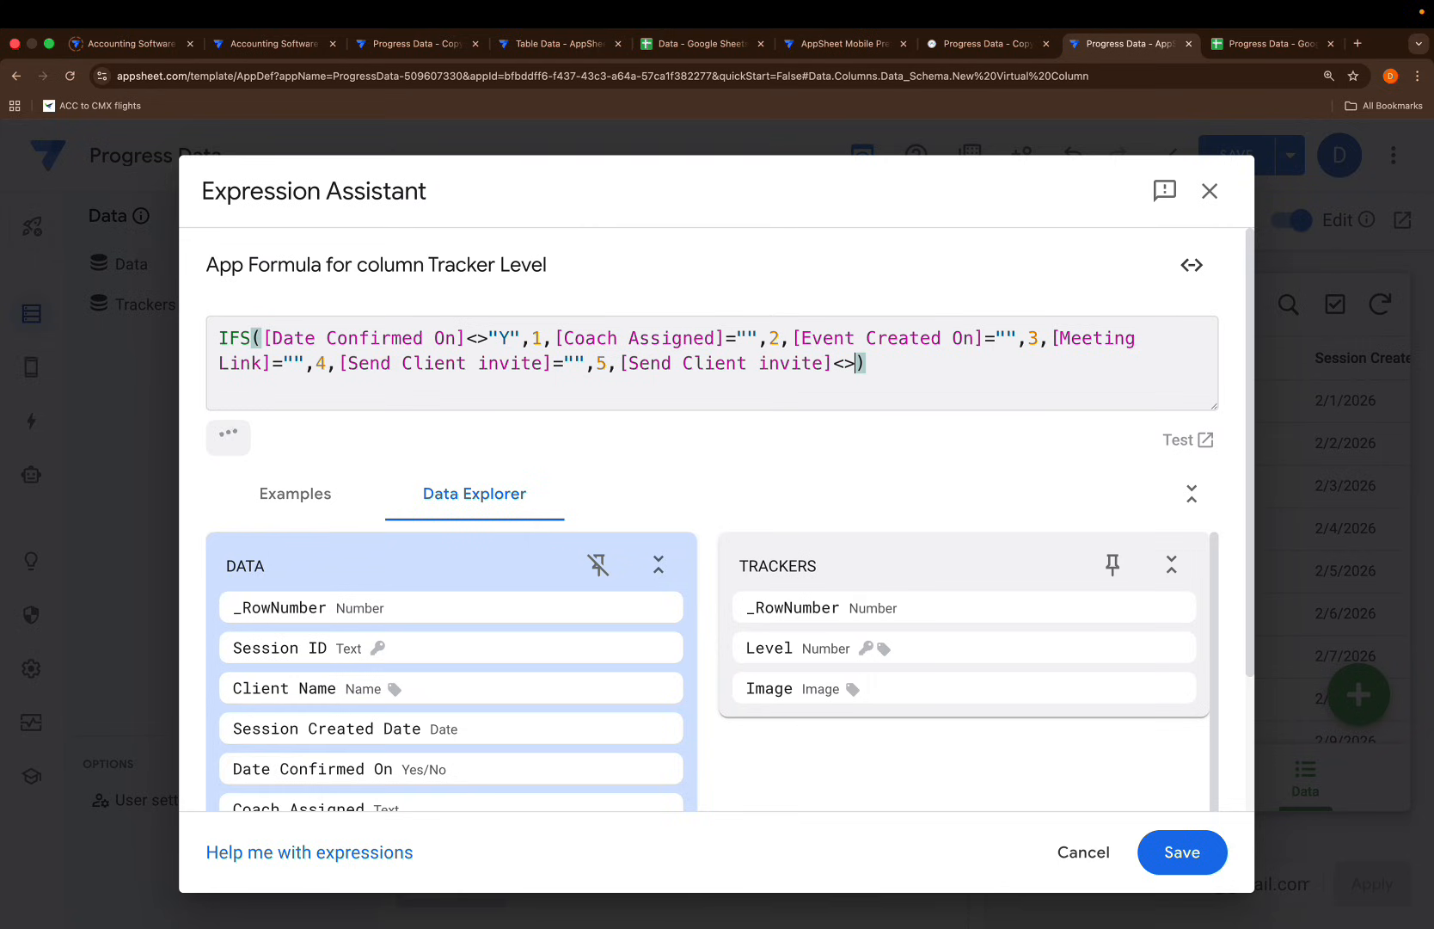
text("",6)
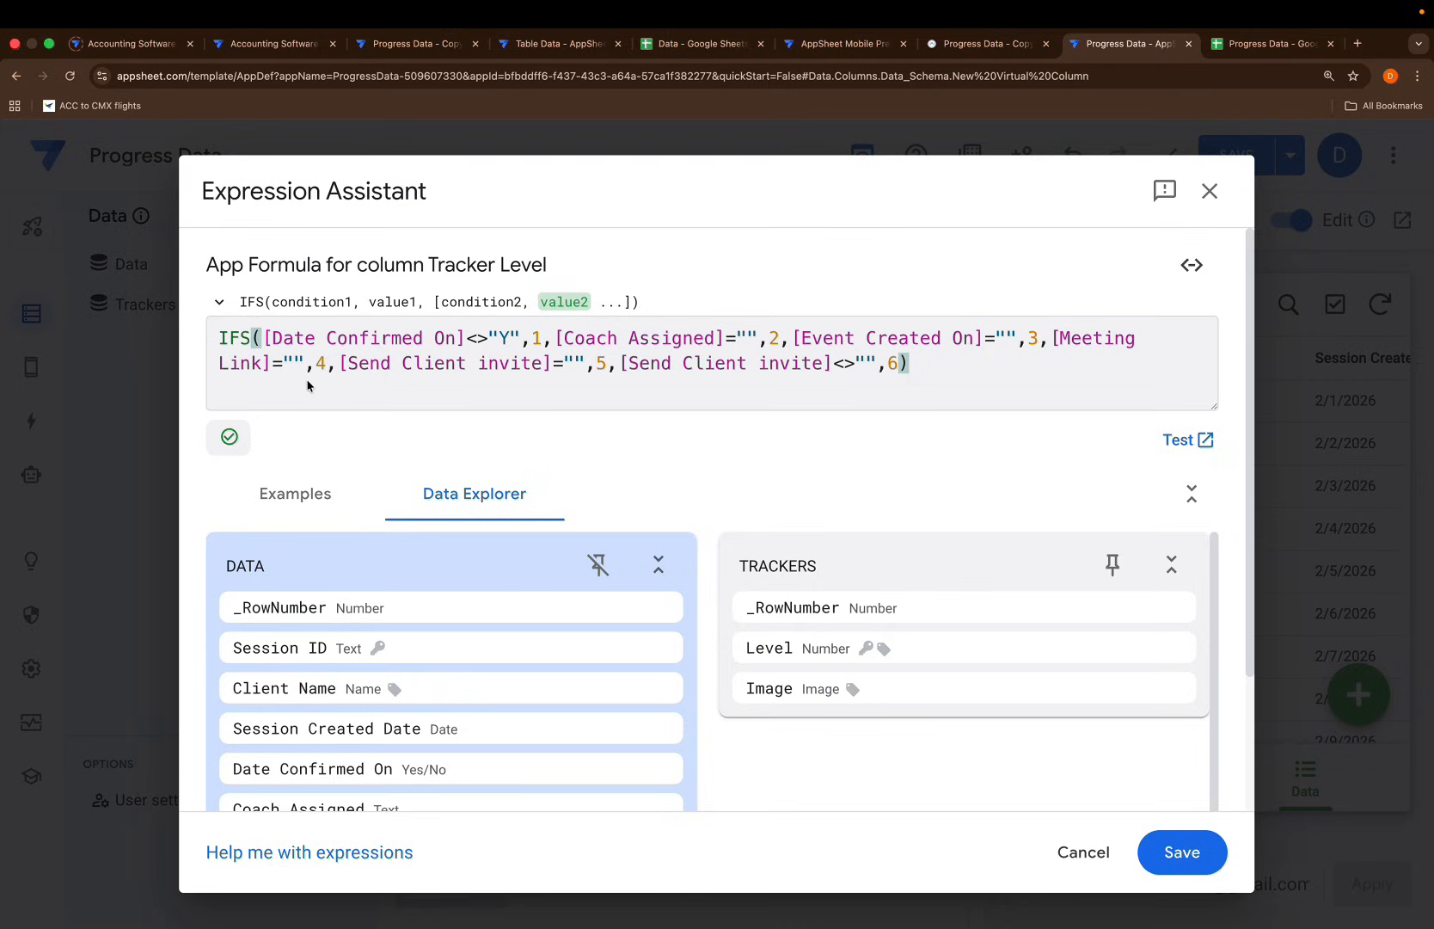
Save the Tracker Level formula and close its column settings
click(1171, 844)
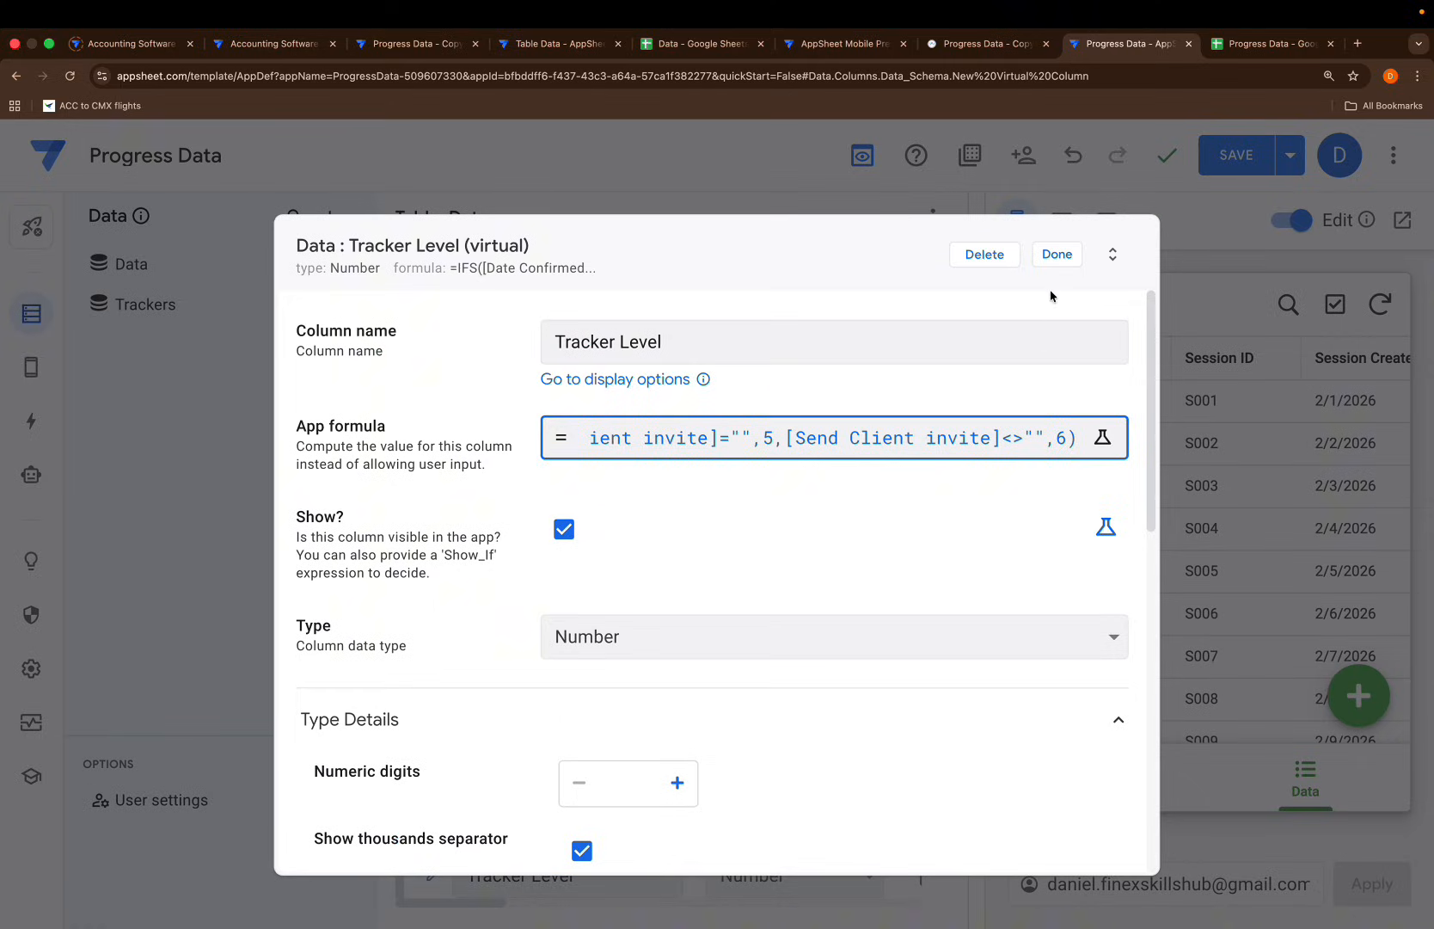
click(1058, 254)
scroll(613, 513, up, 1)
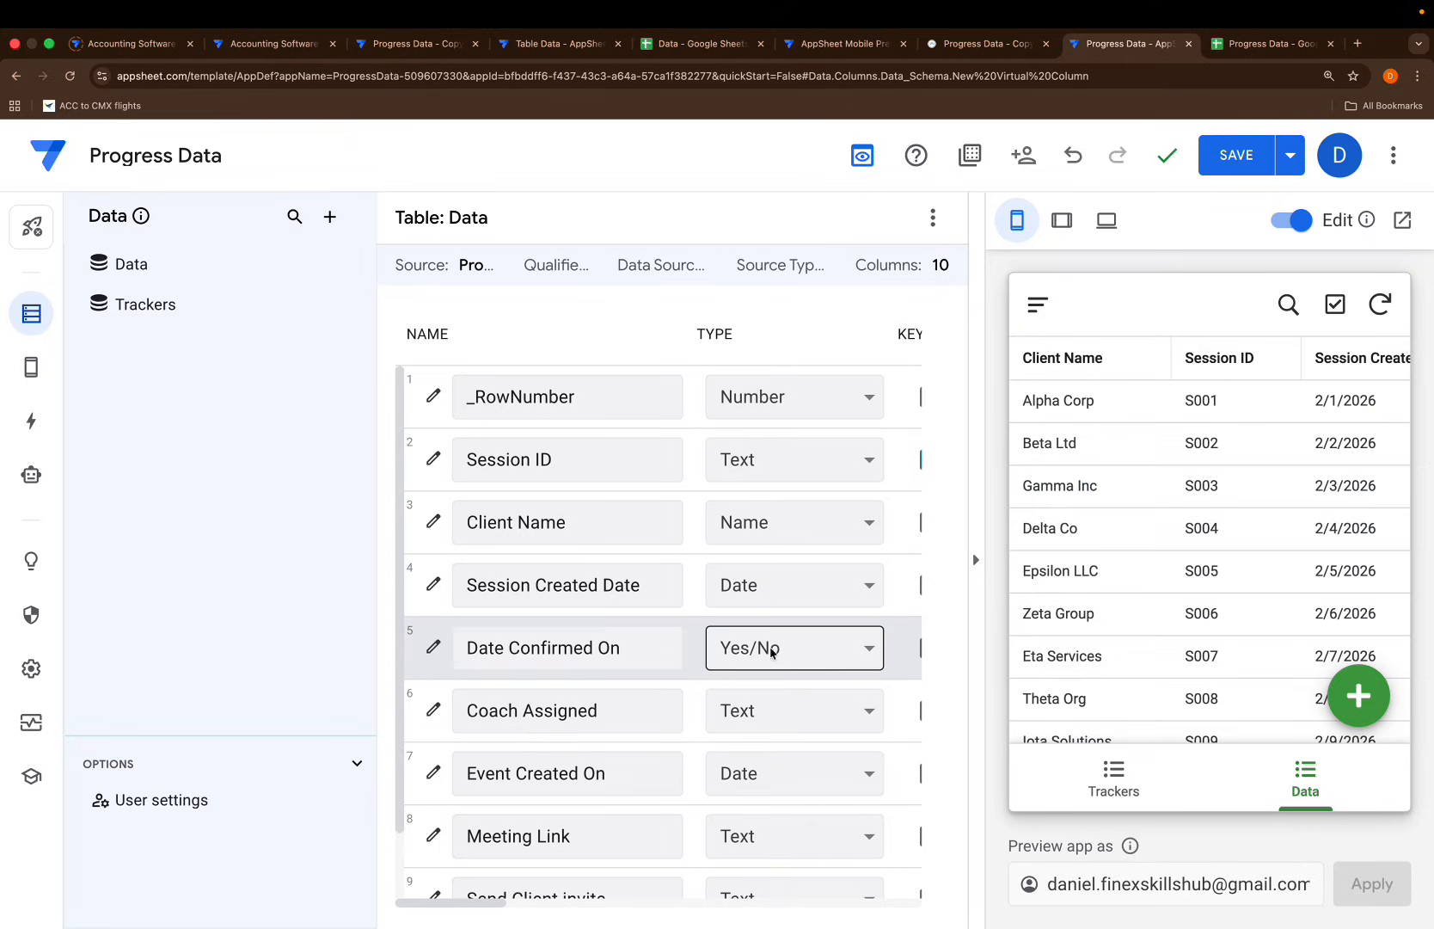
scroll(767, 649, down, 1)
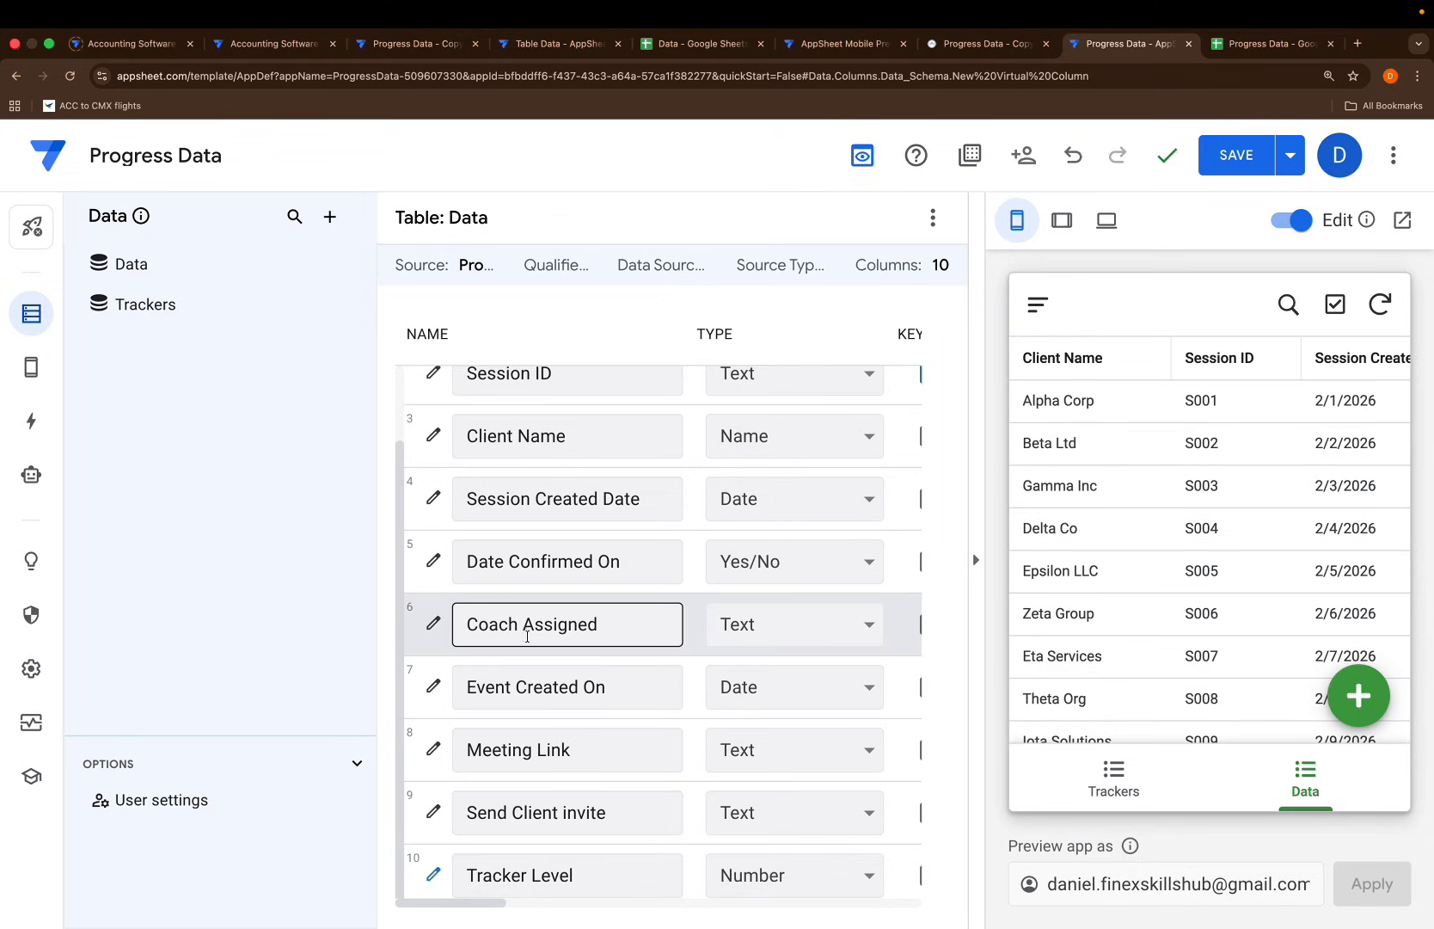
Make Coach Assigned an Enum column and enter its first value, Coach A
click(433, 624)
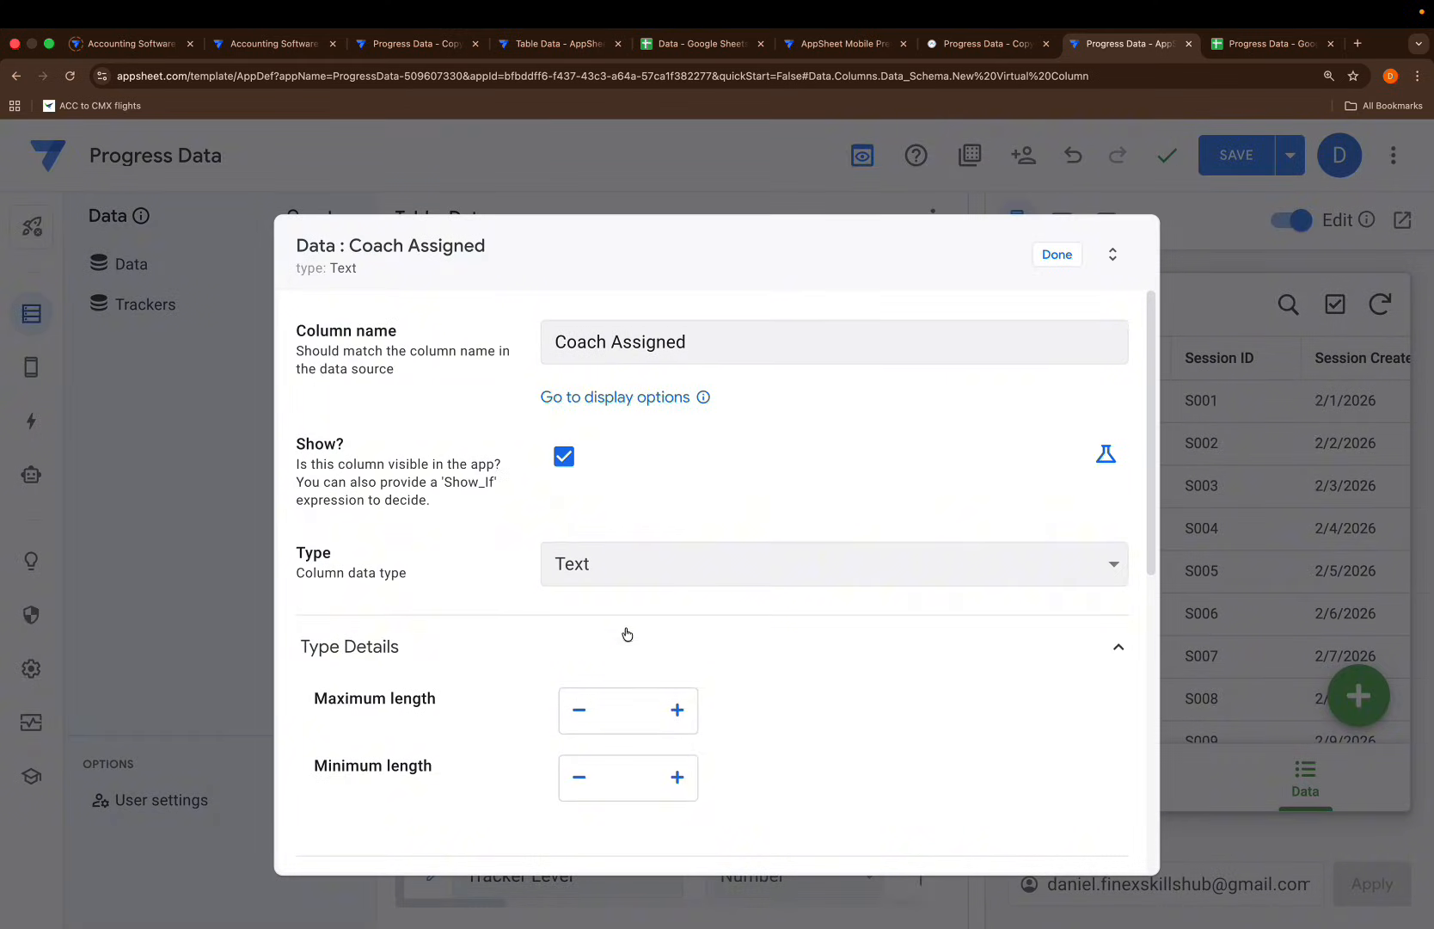
click(692, 565)
text(en)
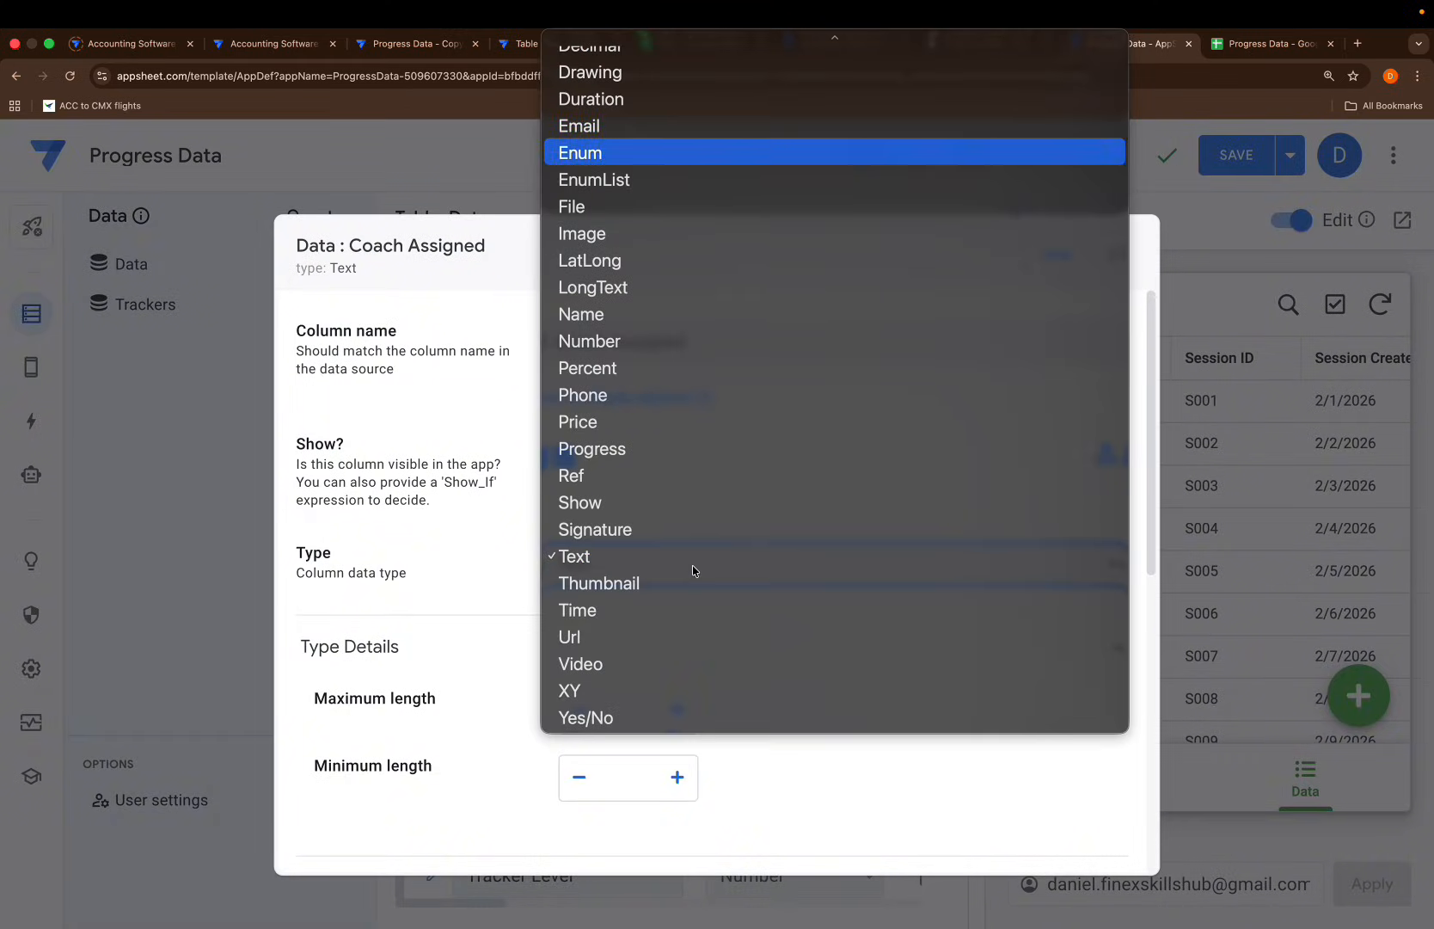
key(Return)
click(593, 717)
click(643, 721)
text(Coach)
key(BackSpace)
Add Coach B, Coach C and Coach D as further Enum values and close the settings
click(607, 785)
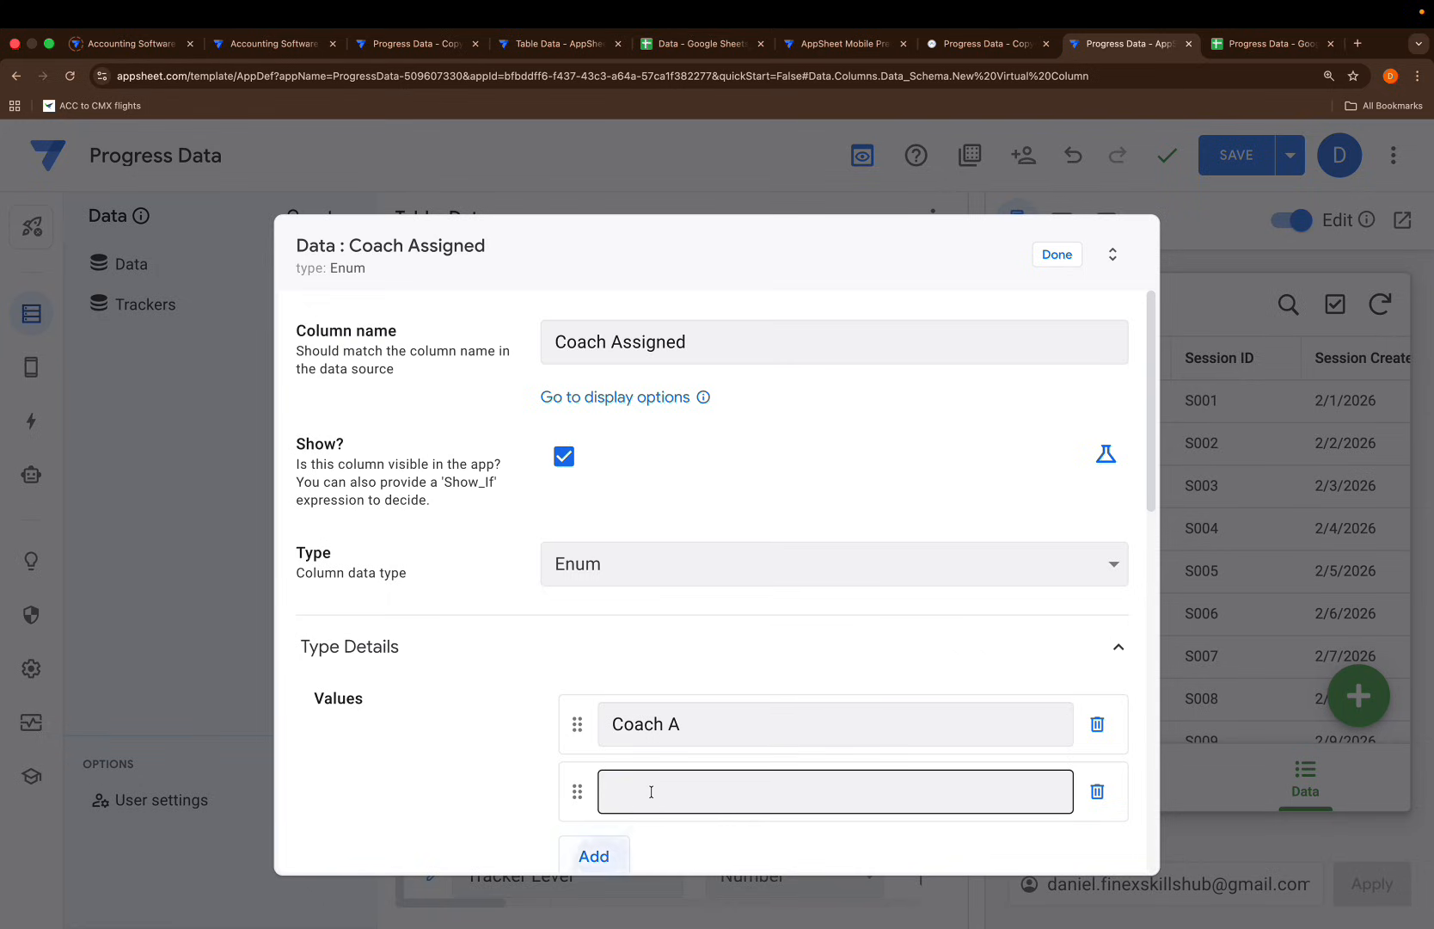
text(Coach B)
click(606, 853)
scroll(647, 855, down, 1)
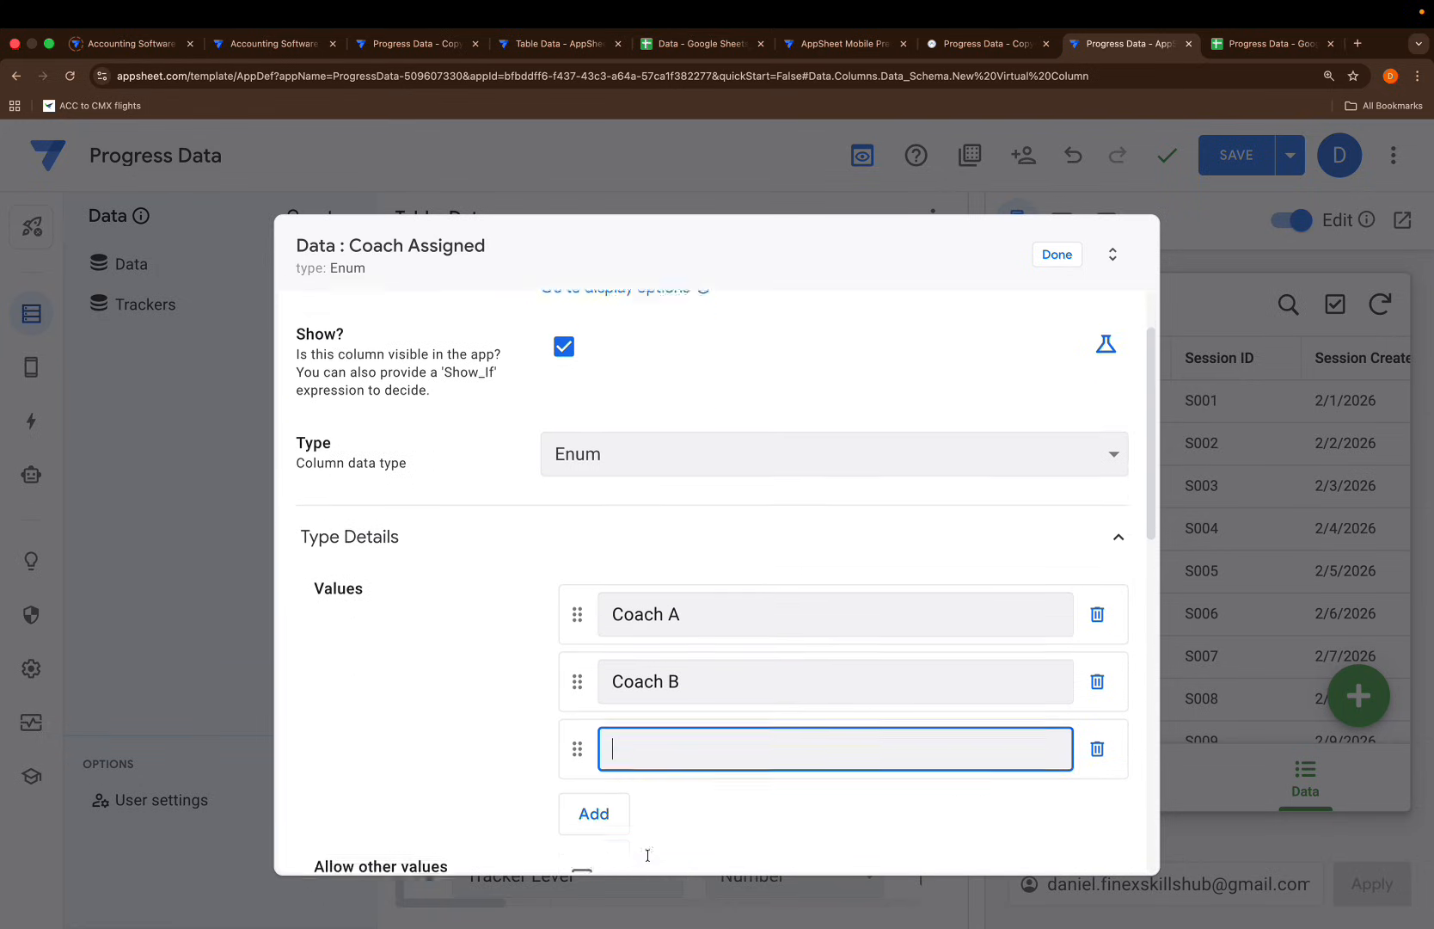
text(Coach C)
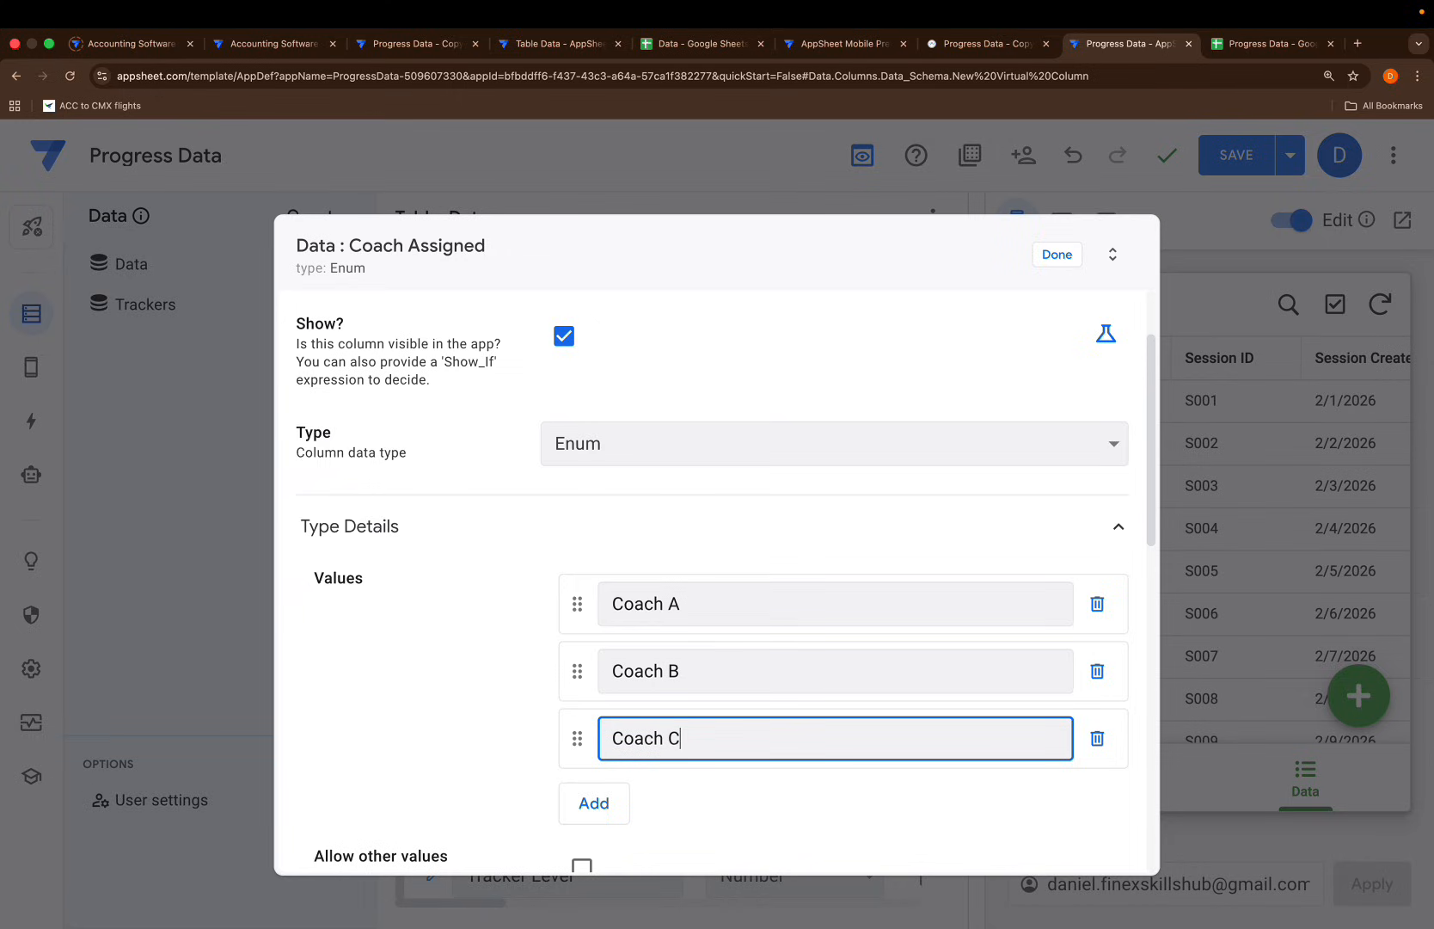
click(595, 804)
text(Coach D)
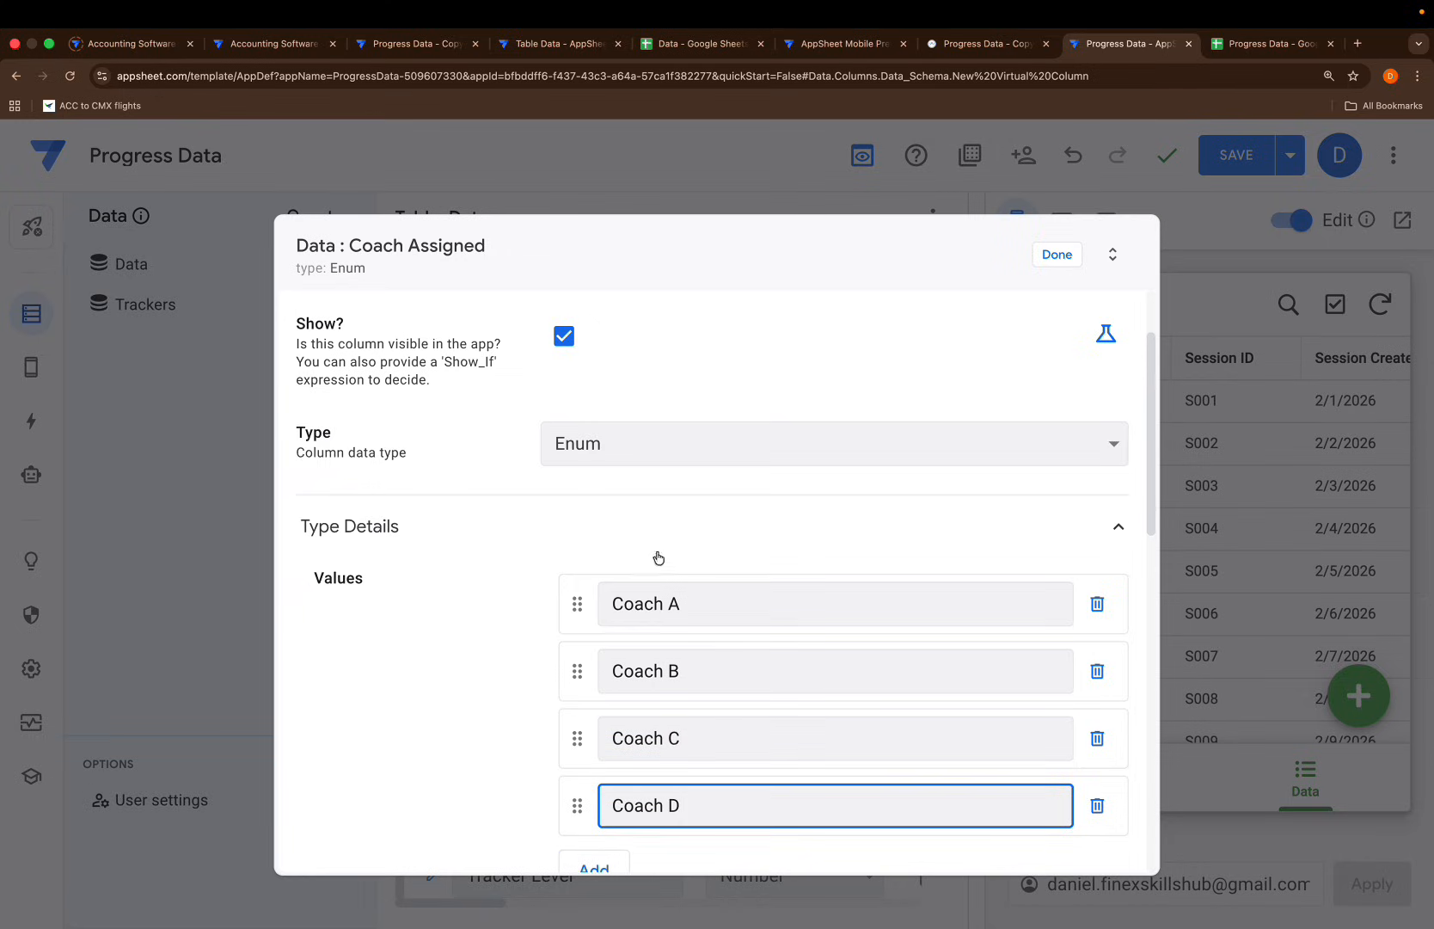
click(705, 528)
click(1054, 255)
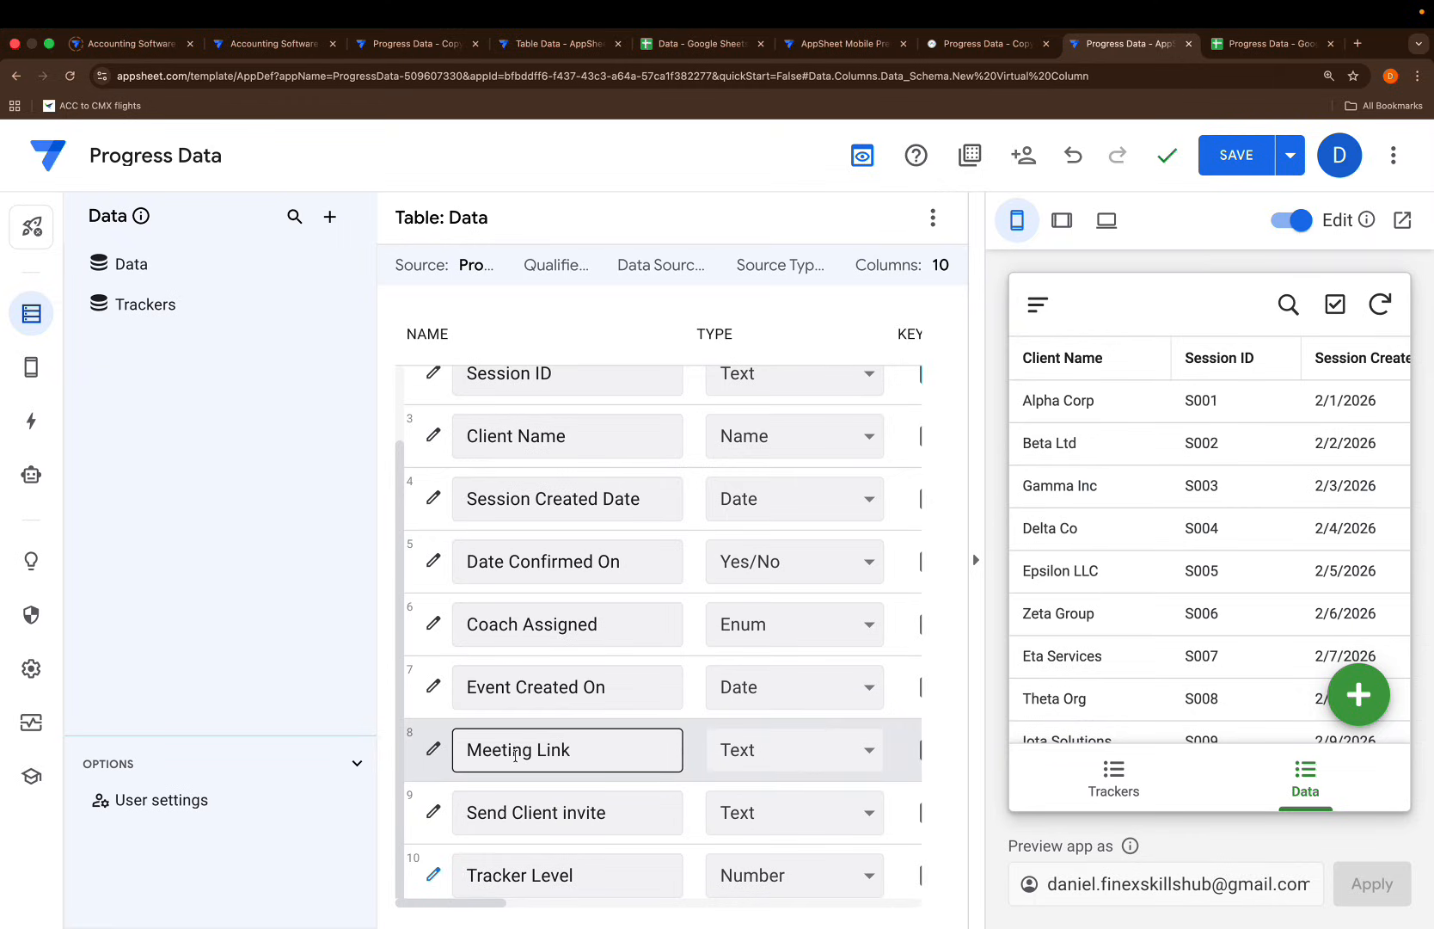
Set the Meeting Link column's type to Url
click(740, 750)
key(u)
key(Return)
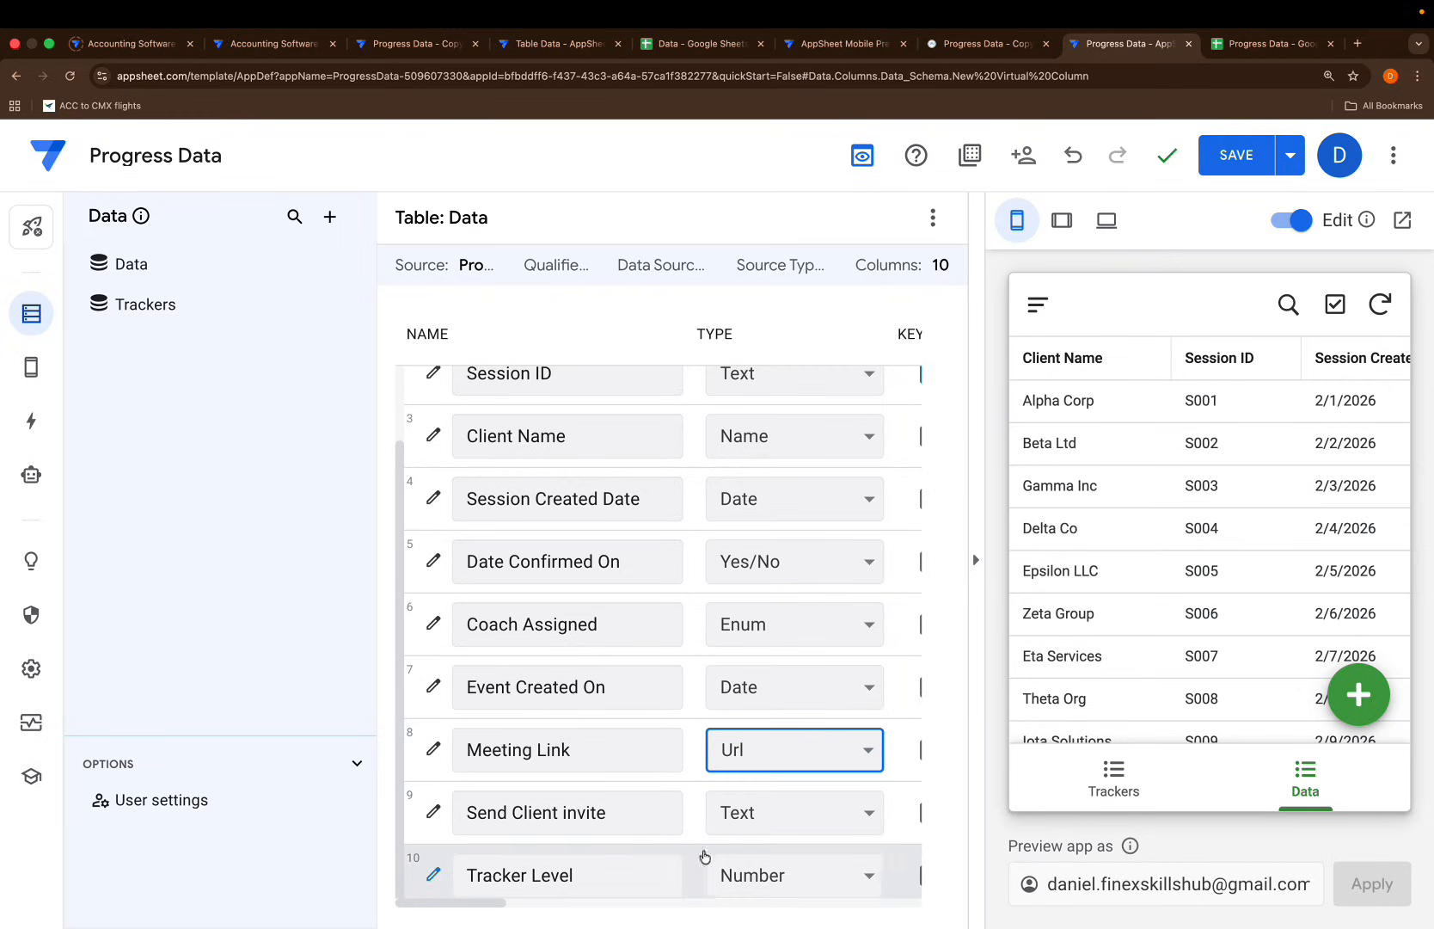
Wrap [Meeting Link] in text() in the Tracker Level formula and save it
click(454, 881)
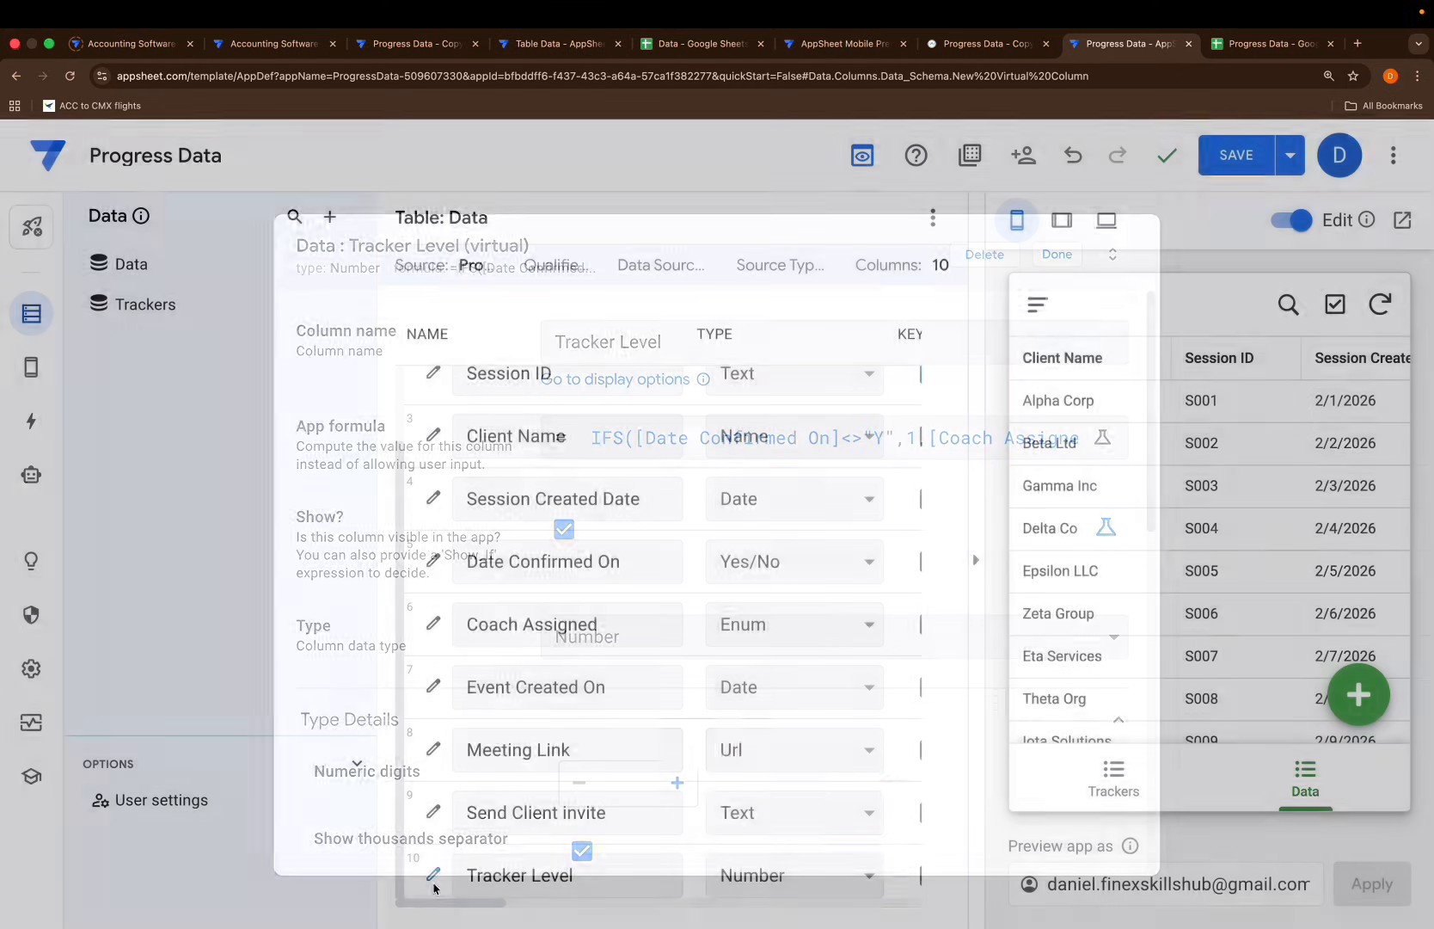
click(674, 430)
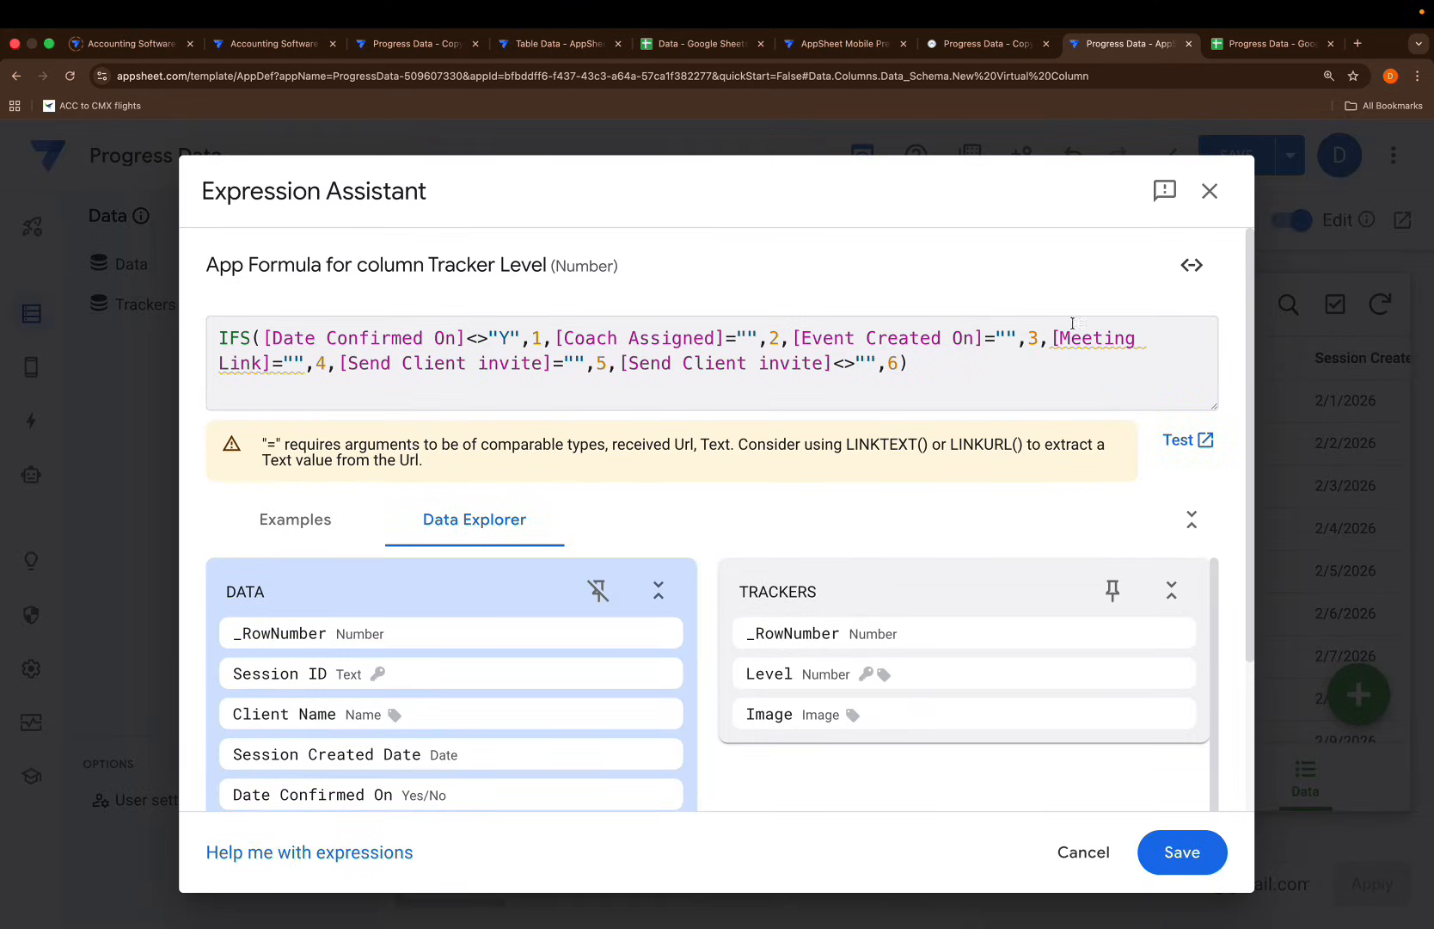
click(1049, 337)
text(text)
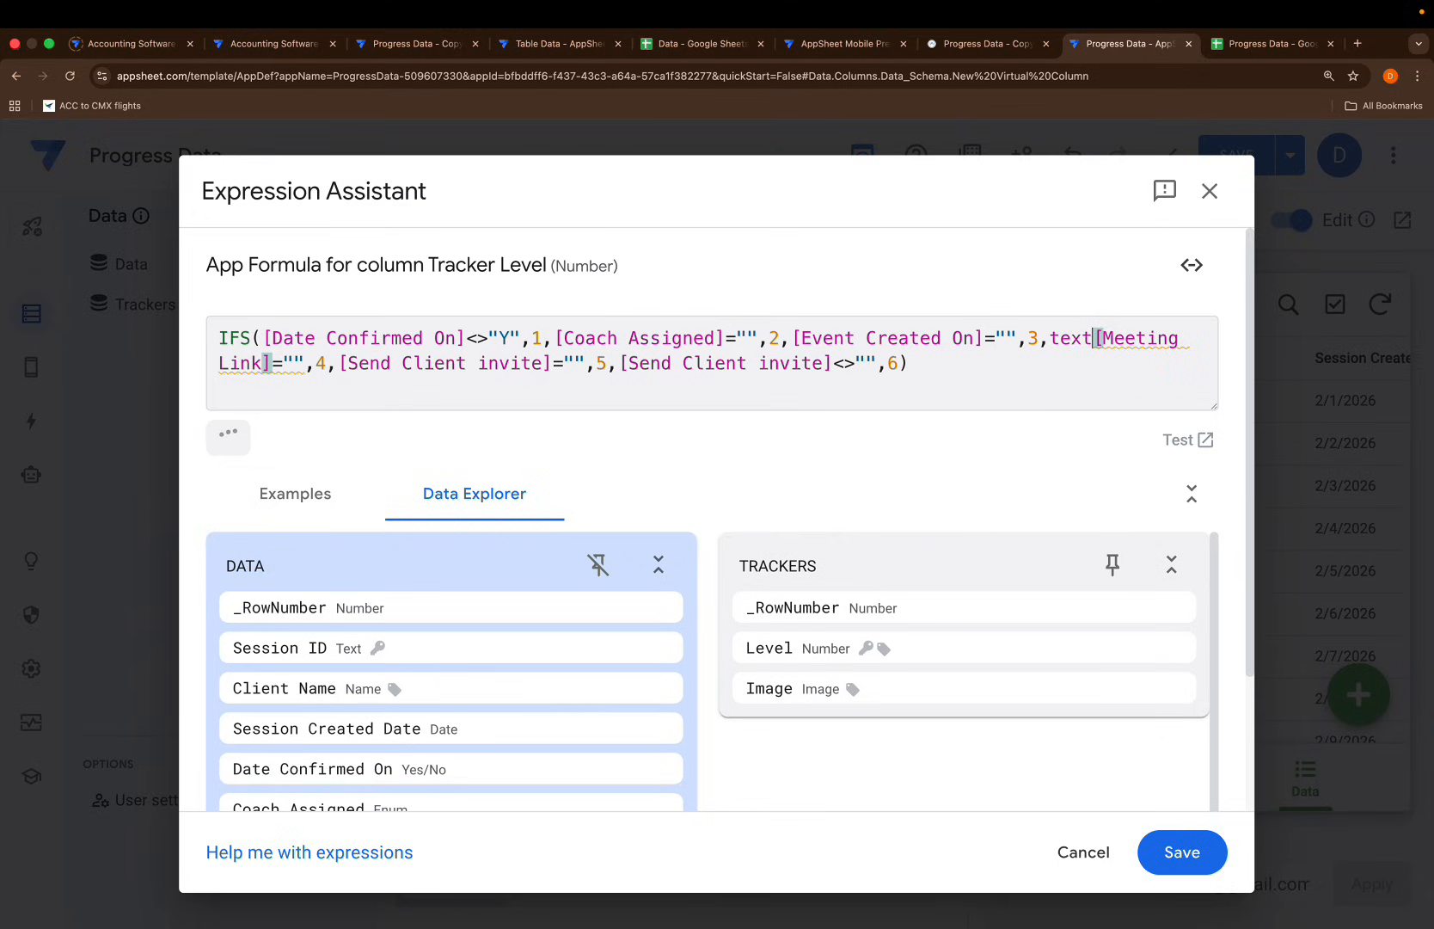
text(()
click(284, 359)
text())
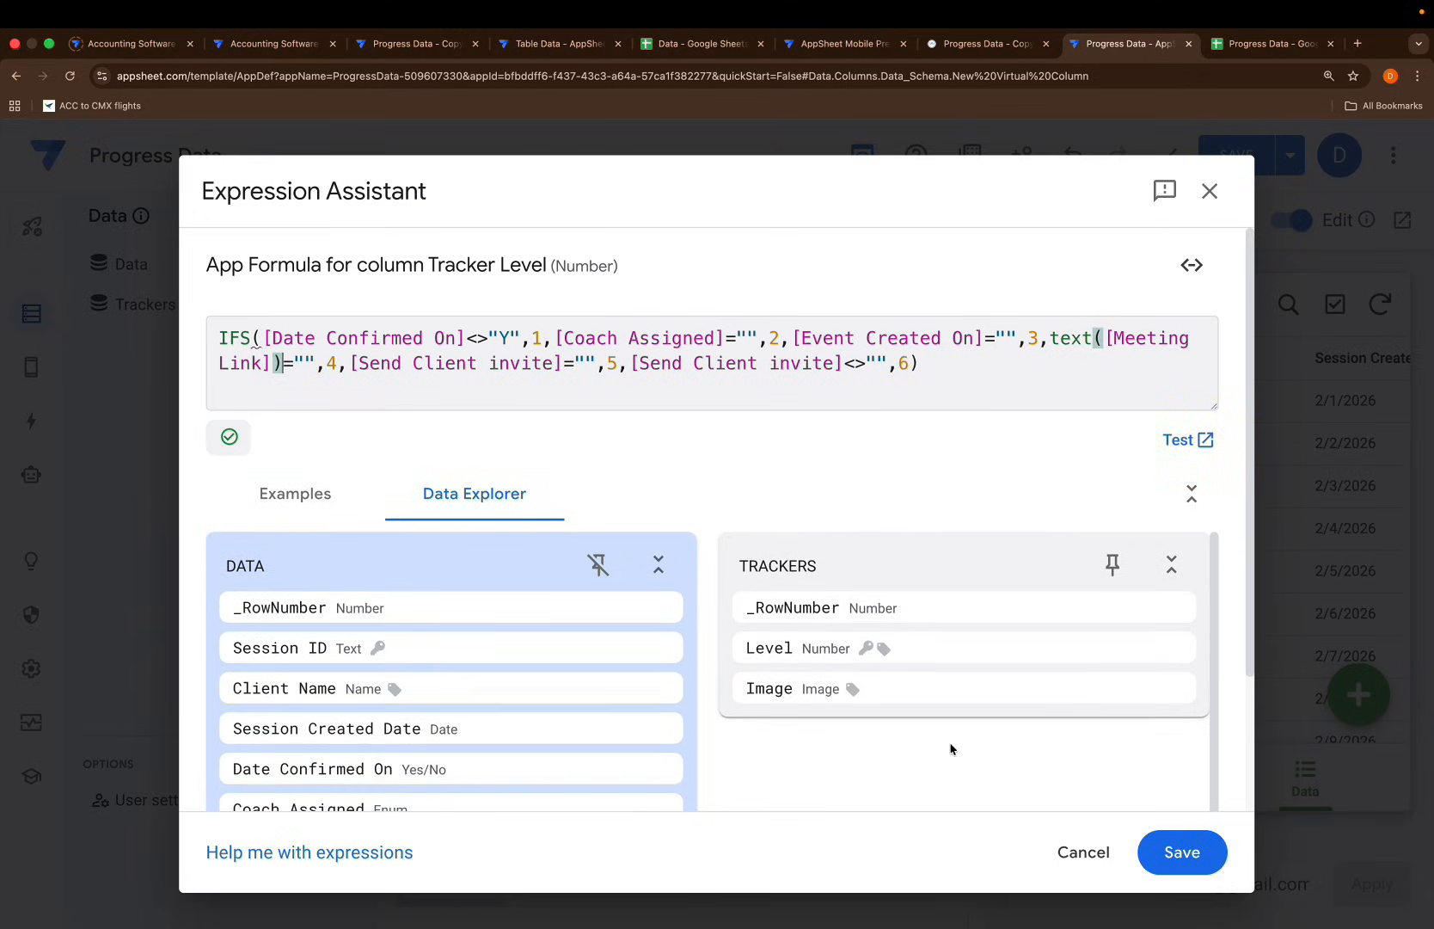
click(1173, 851)
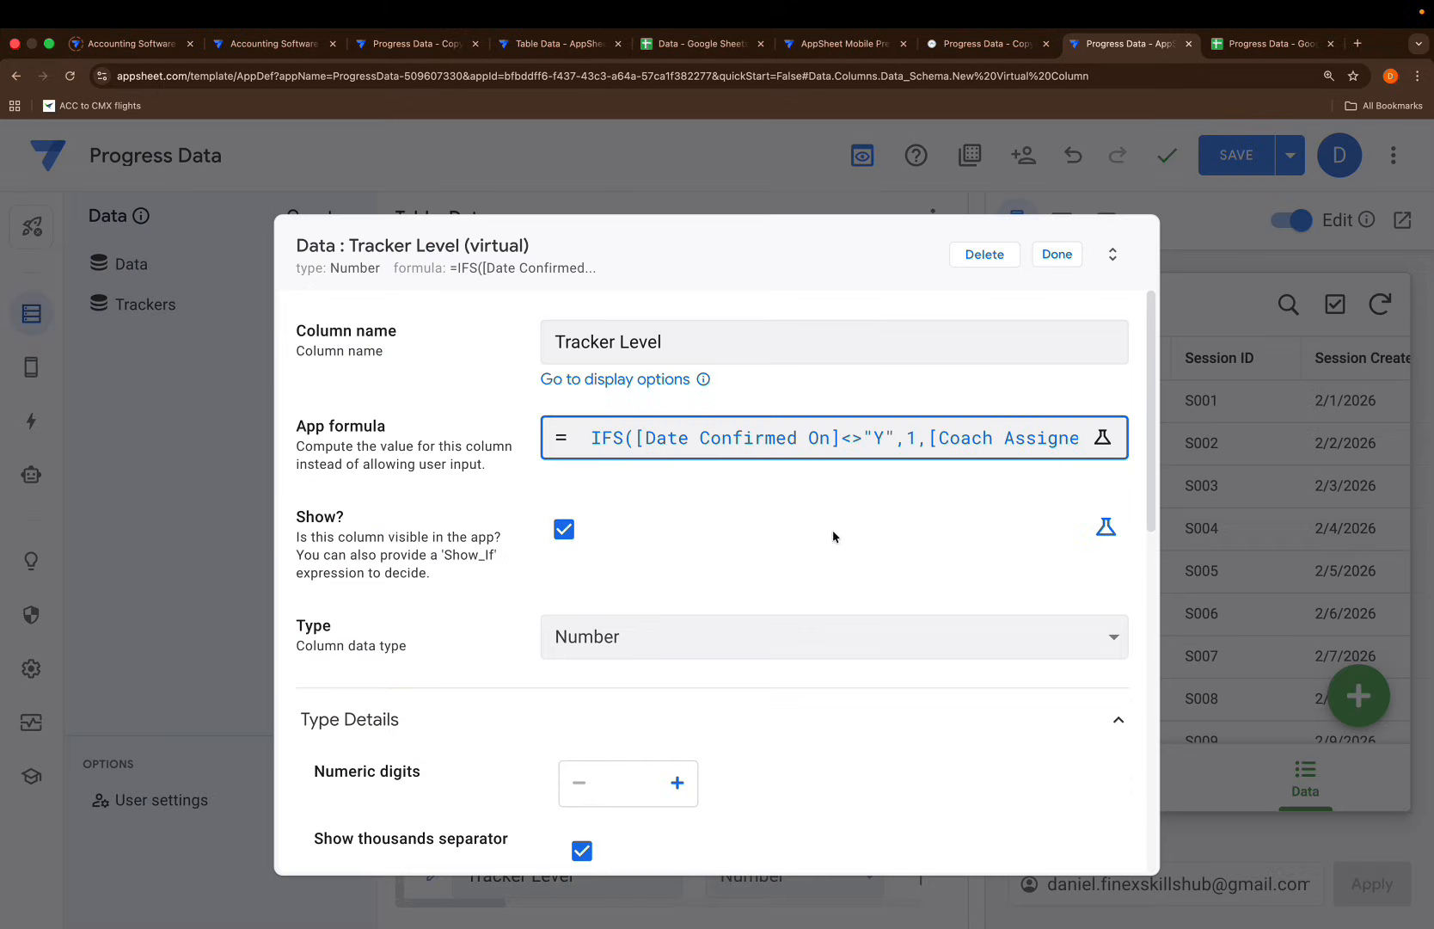
click(1050, 250)
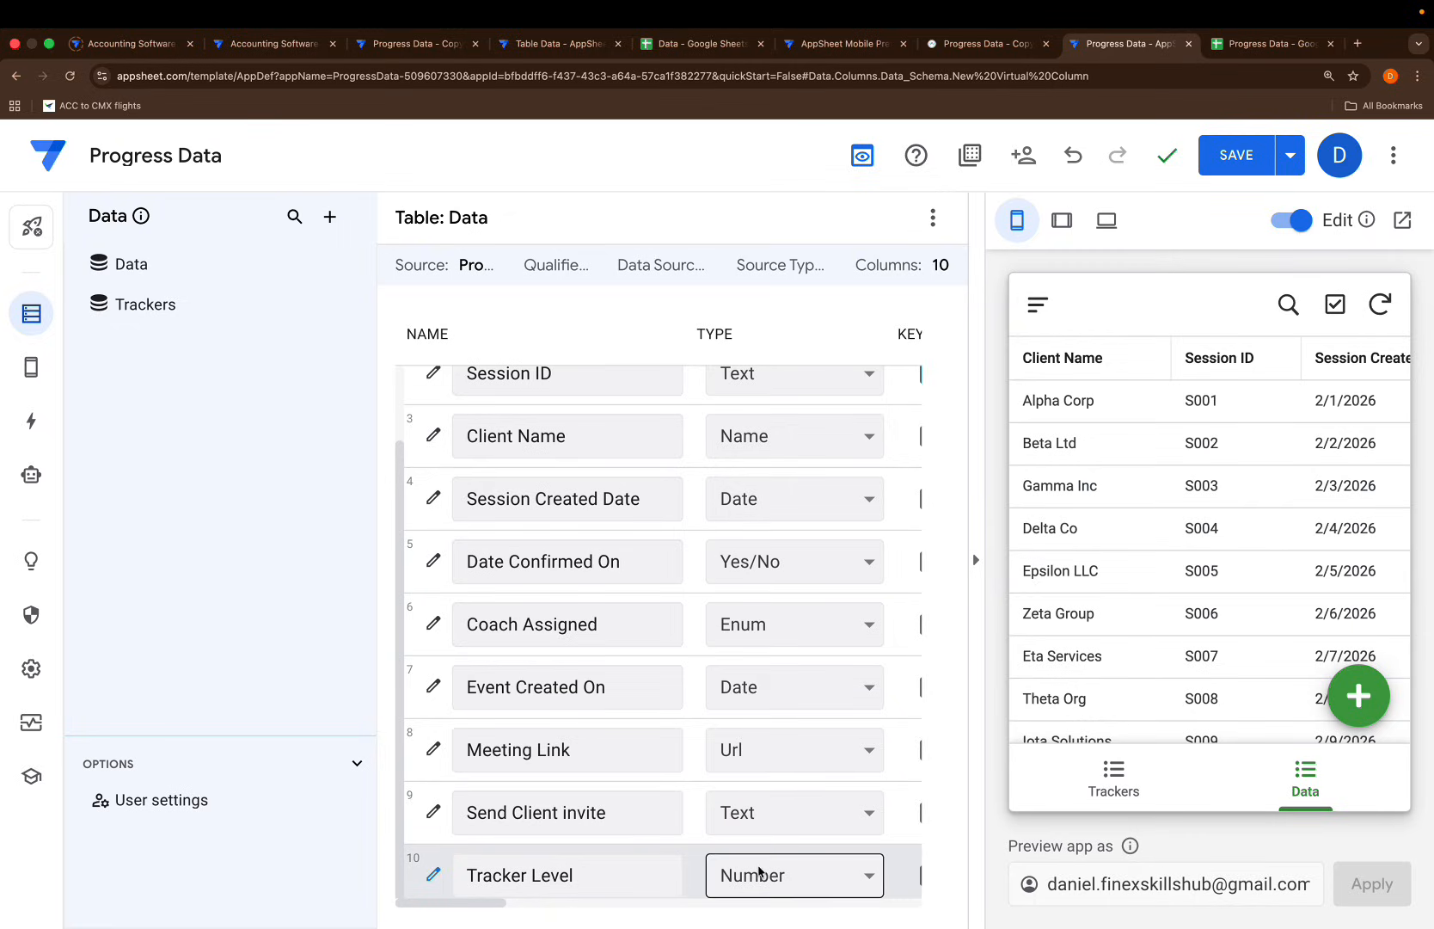
Add a virtual column named Tracker Image with an empty-string "" app formula
click(933, 225)
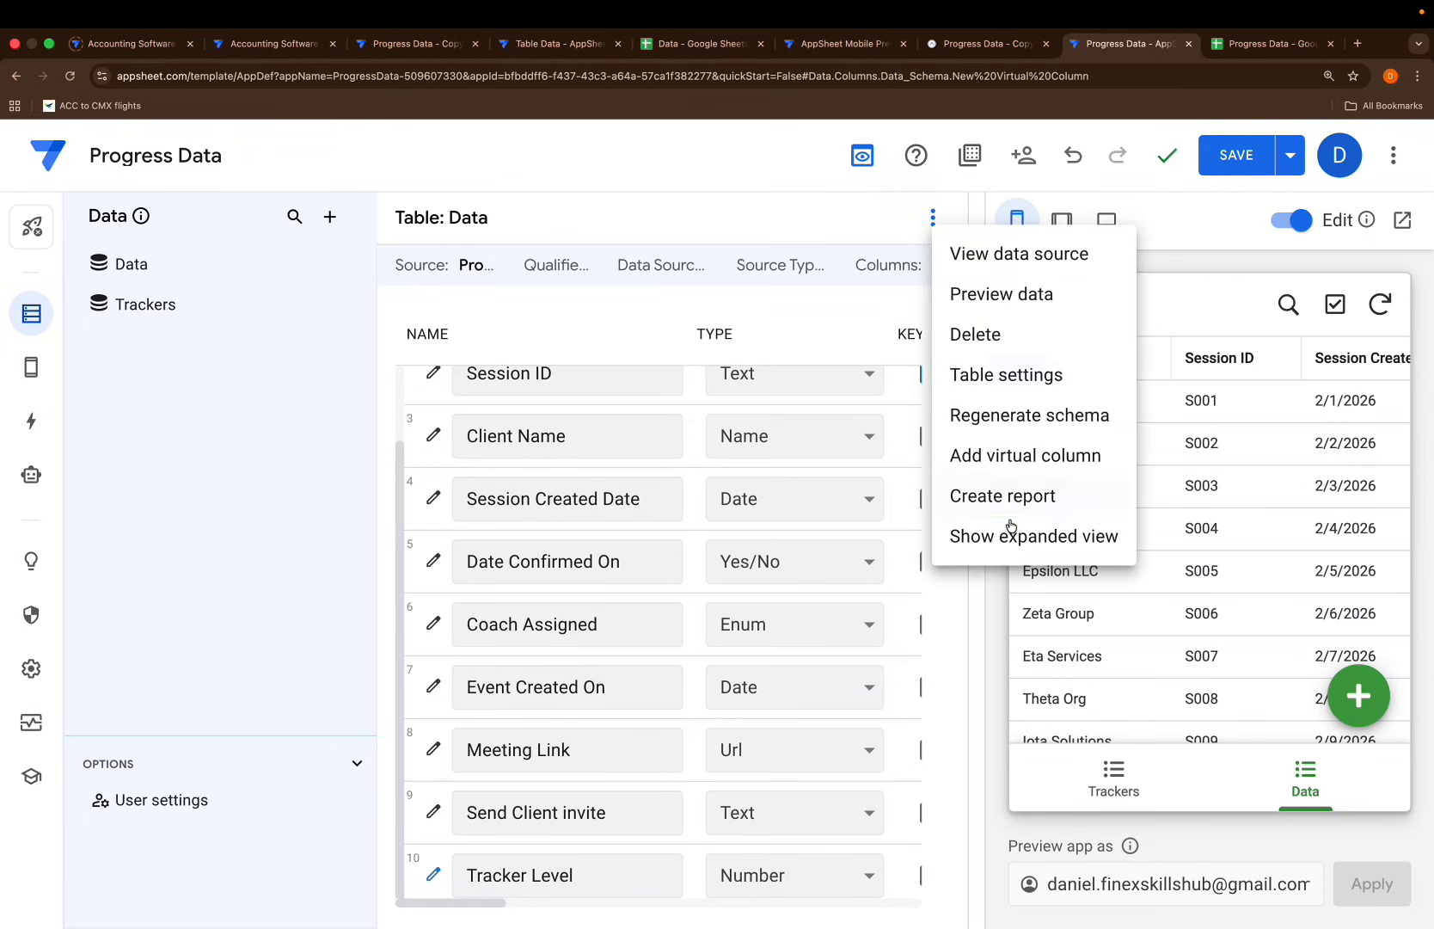
click(1013, 456)
drag(724, 340, 425, 336)
key(BackSpace)
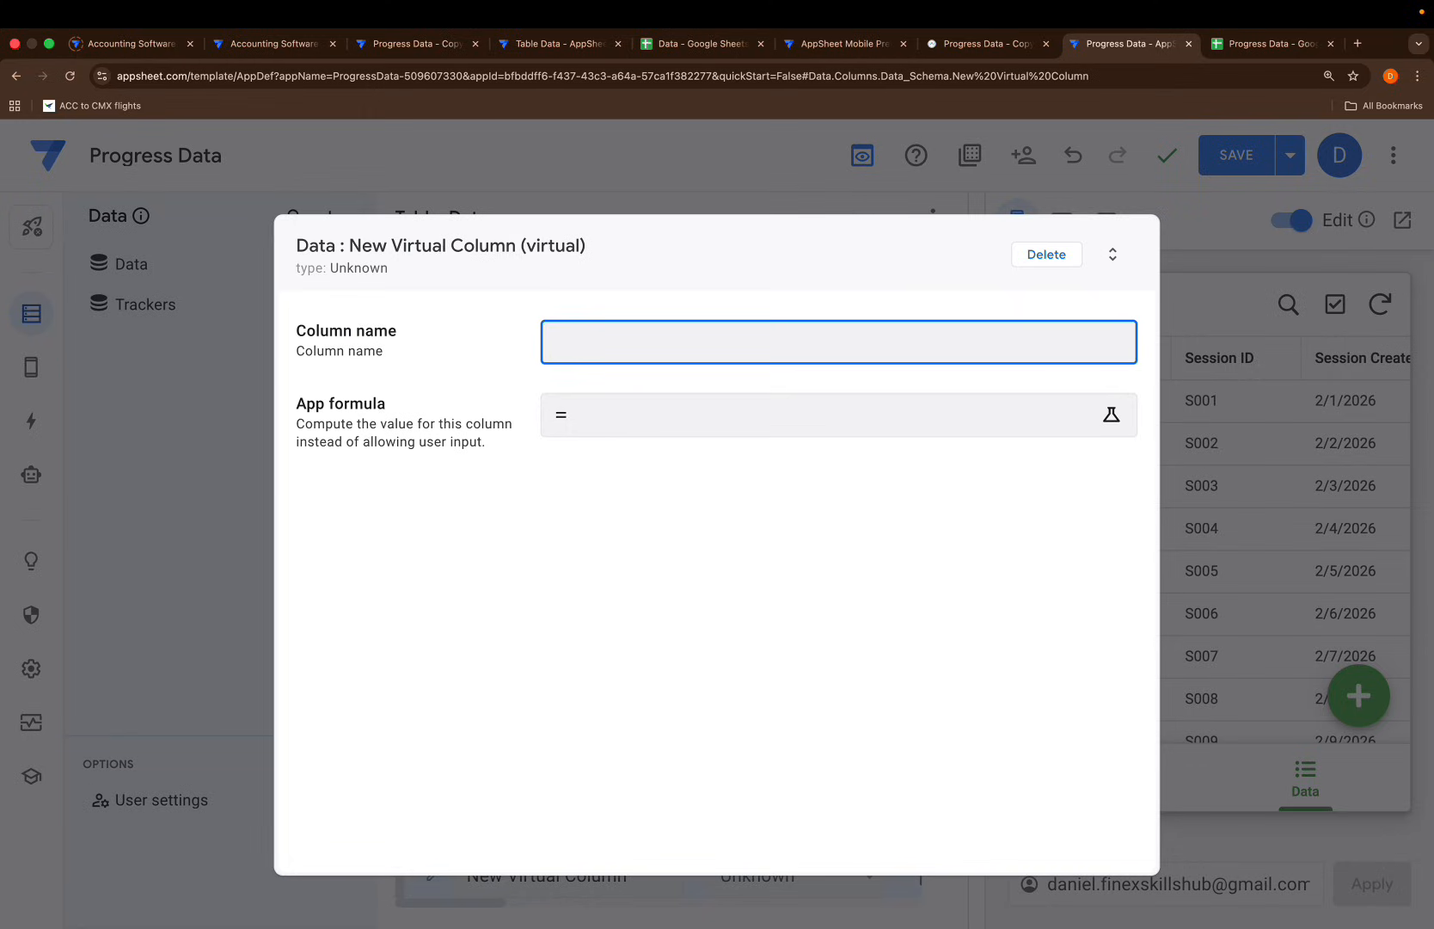
text(Tracker Imafe)
key(BackSpace)
key(BackSpace)
text(ge)
click(588, 430)
text("")
click(1186, 850)
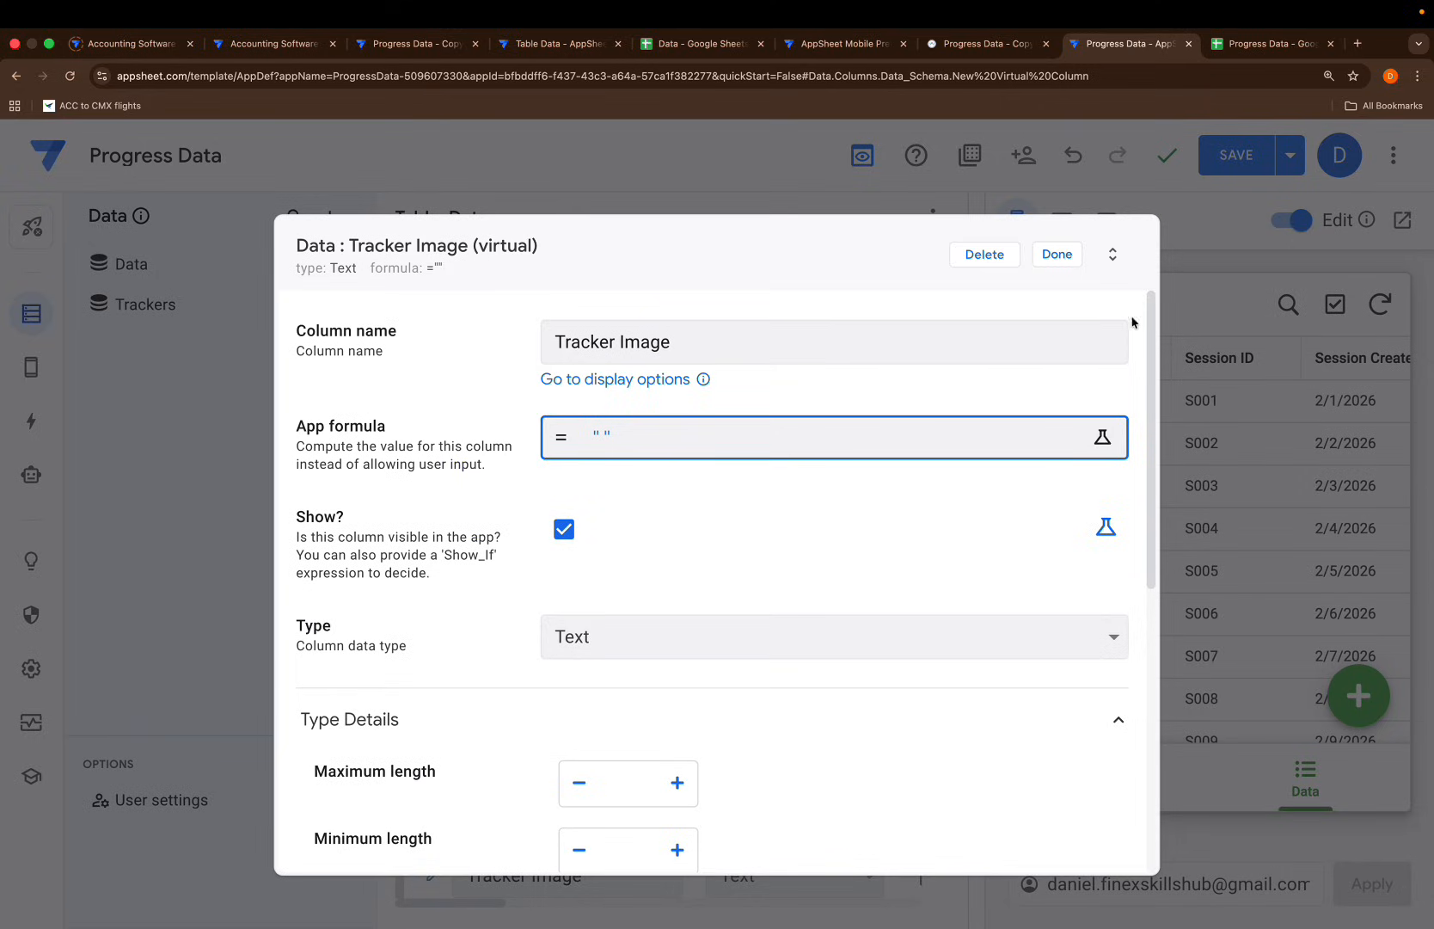
click(1058, 257)
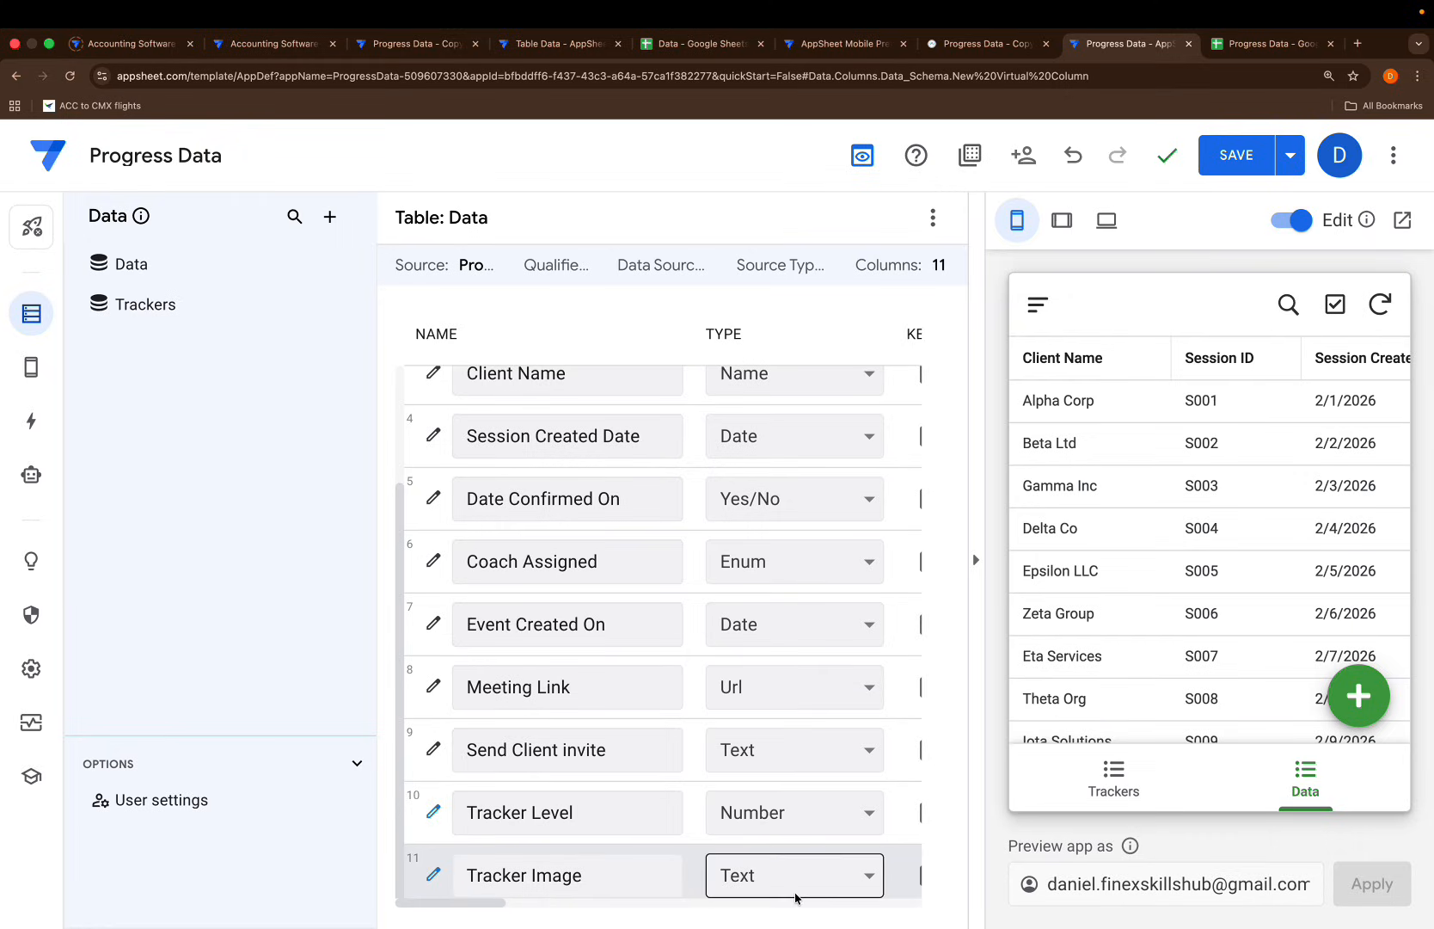
Make Tracker Level a Ref column that references the Trackers table
click(757, 828)
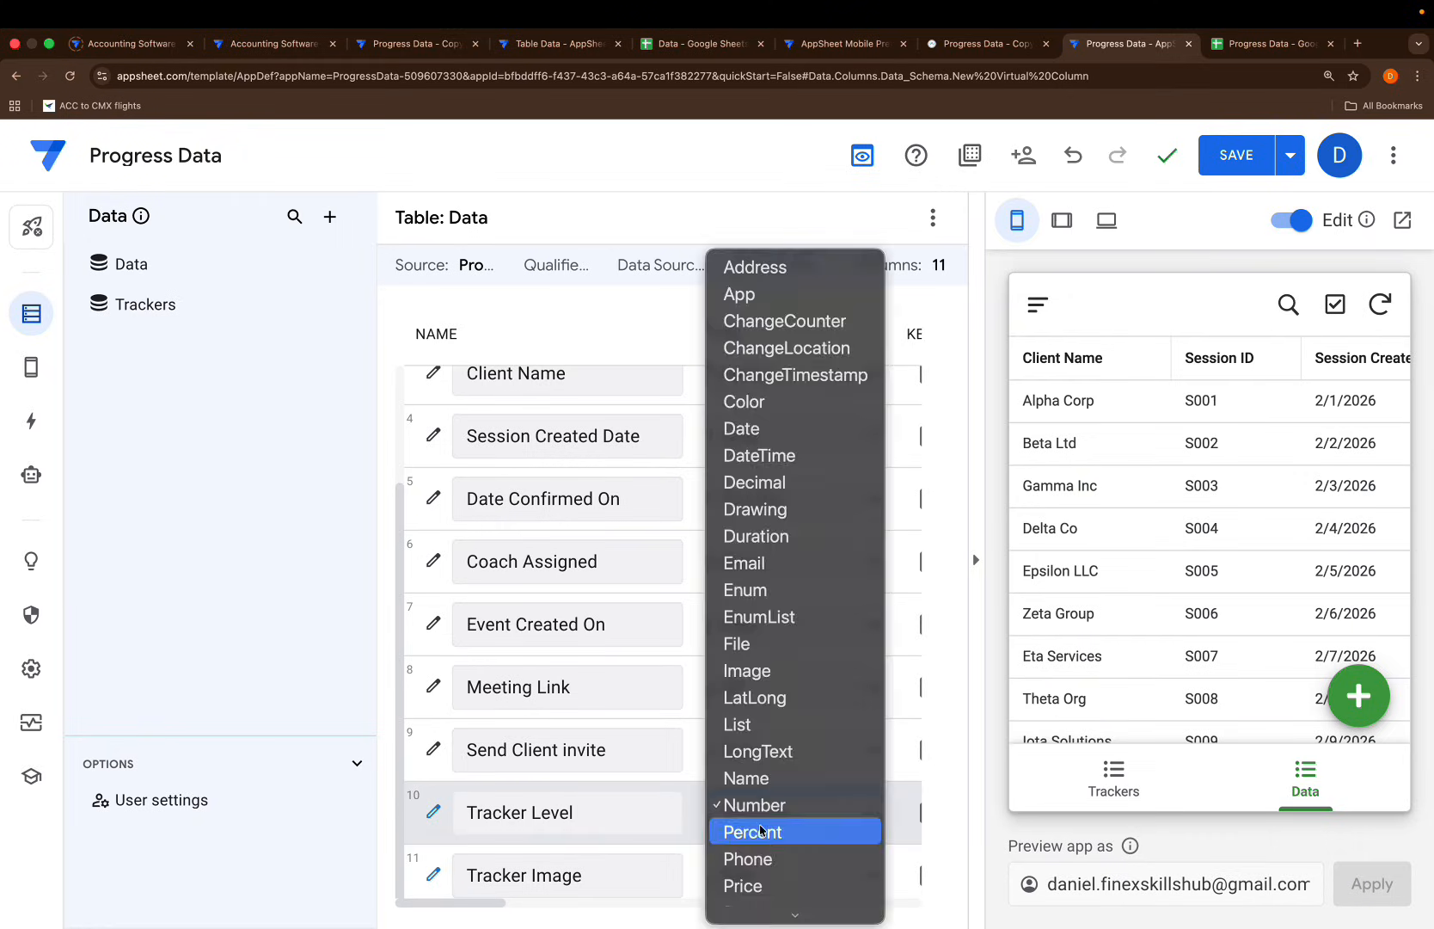
scroll(761, 831, down, 1)
click(757, 893)
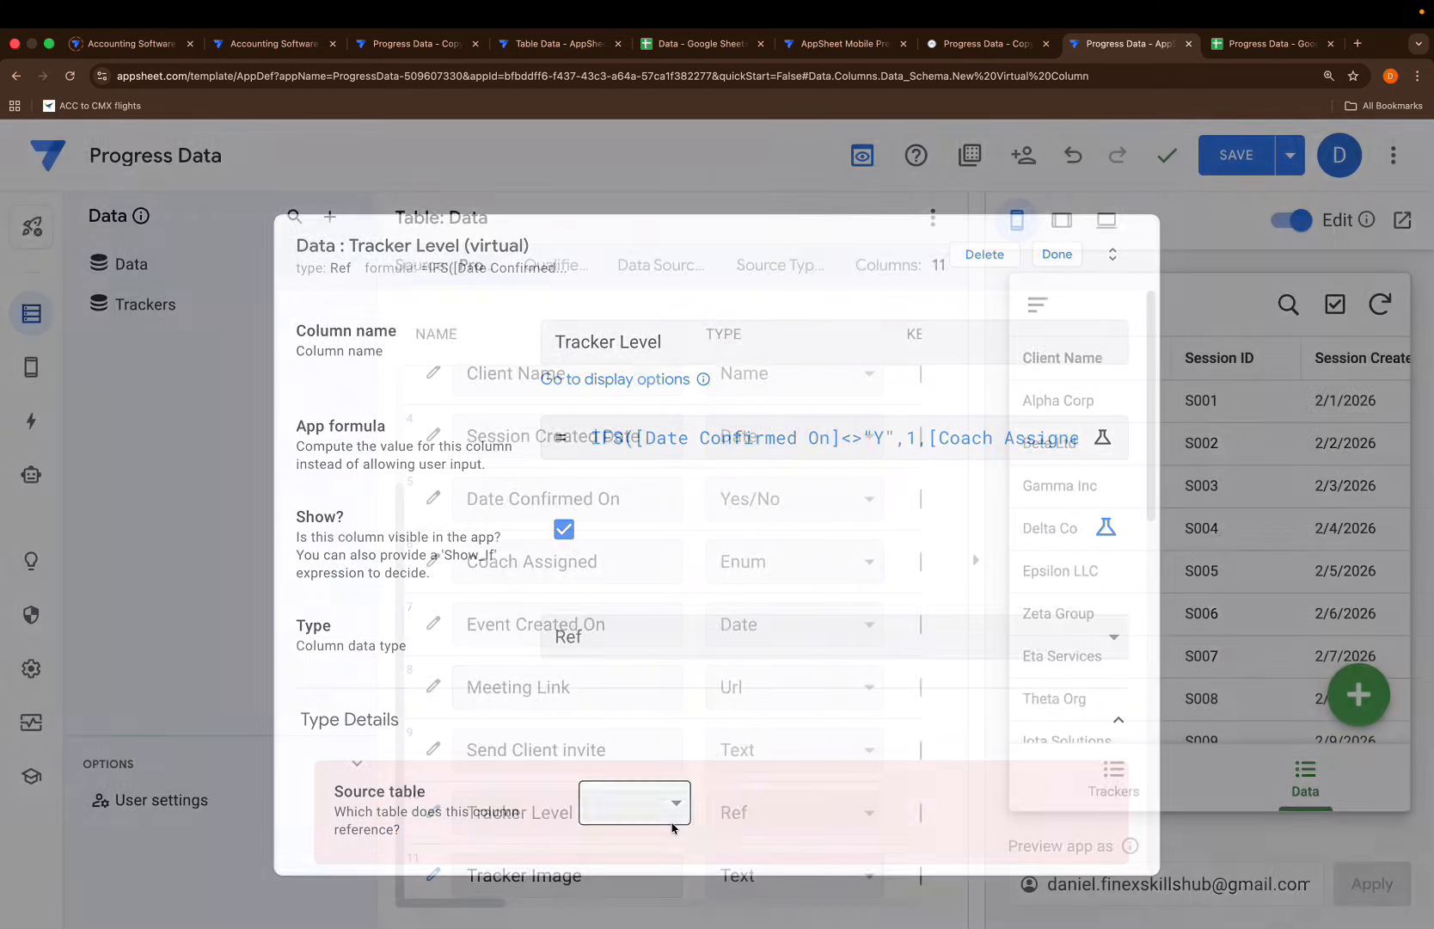
click(641, 798)
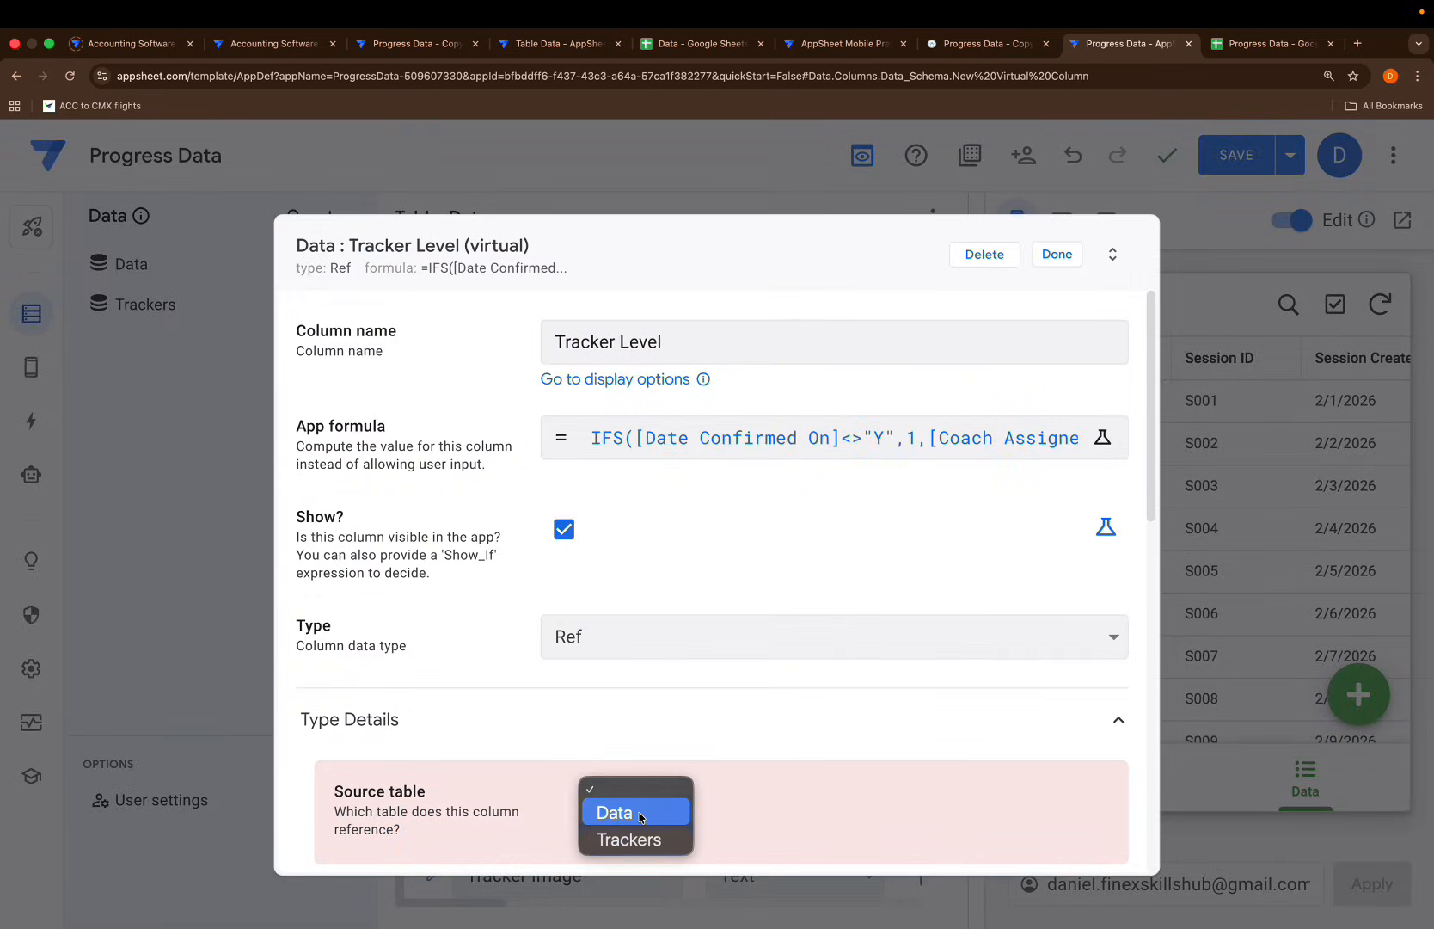
click(631, 839)
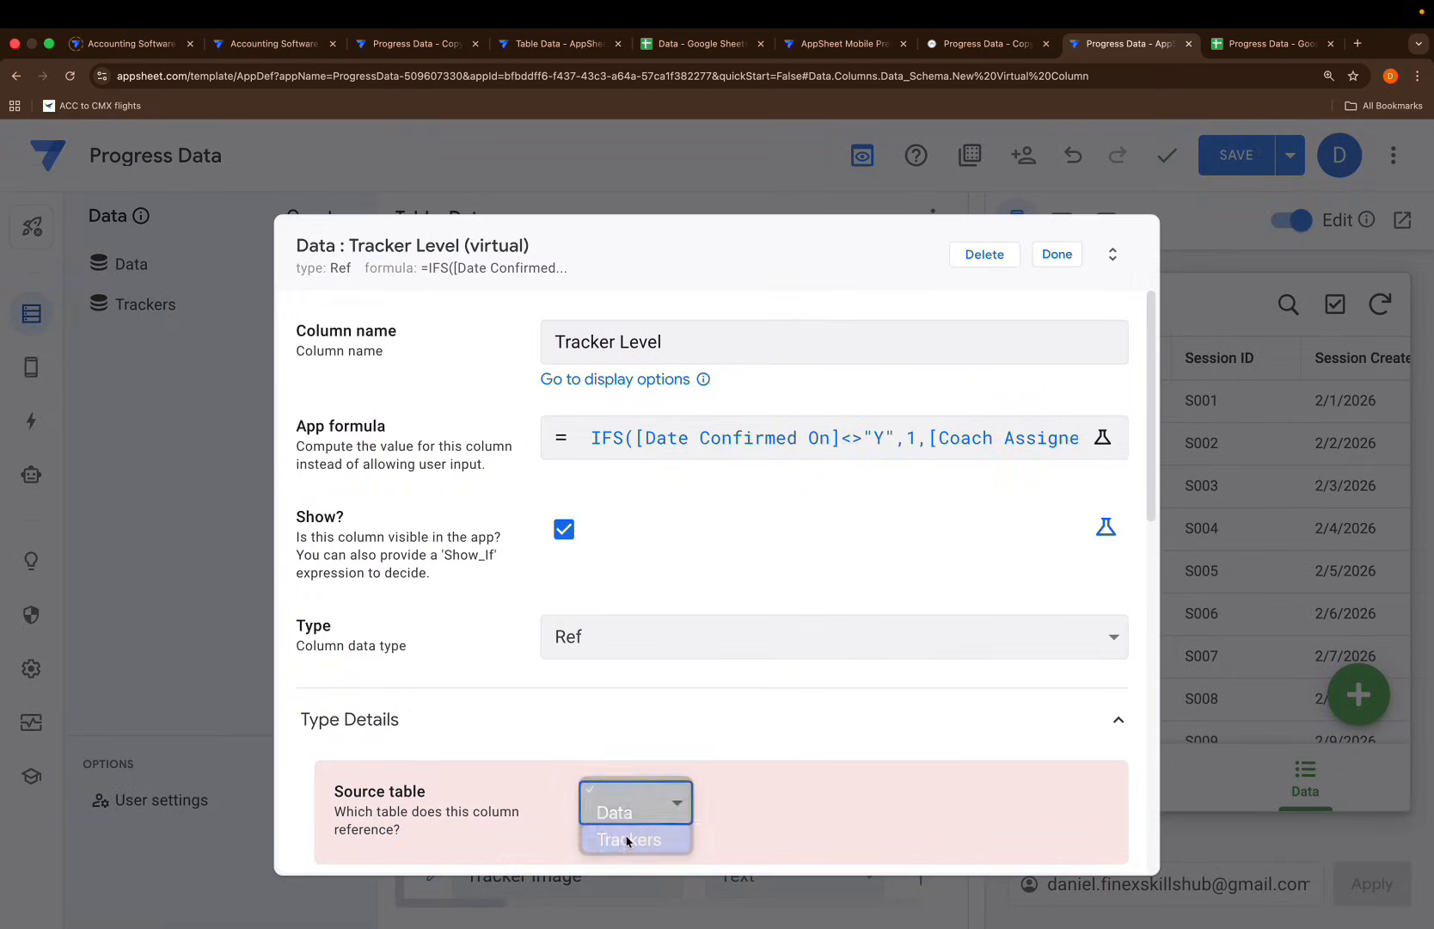
click(1056, 255)
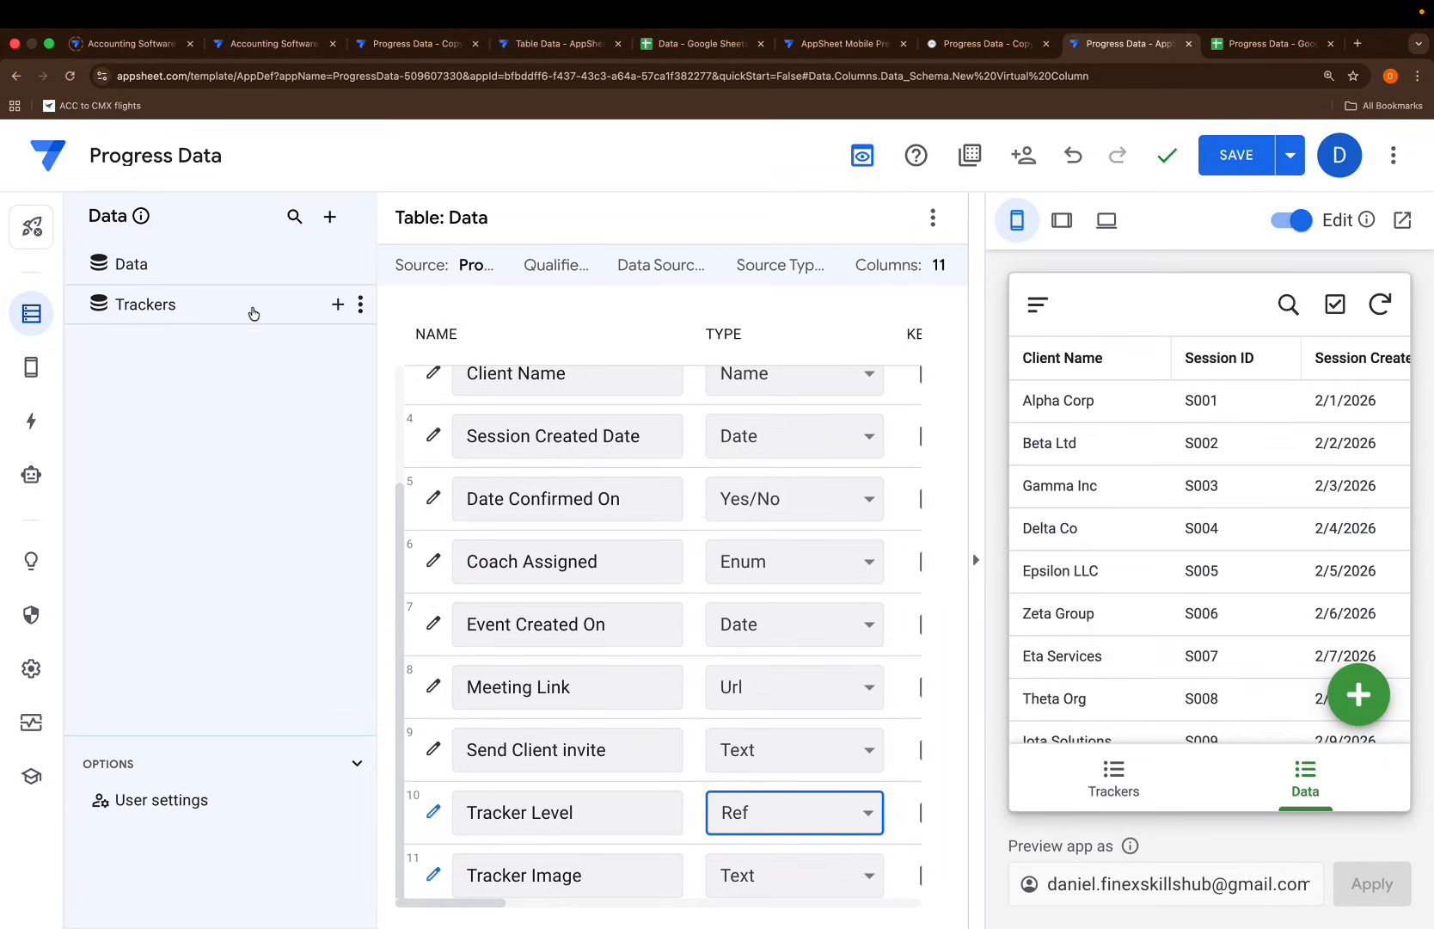
Glance at the Trackers table, then return to the Data table's columns down to Tracker Image
click(198, 301)
scroll(774, 528, right, 5)
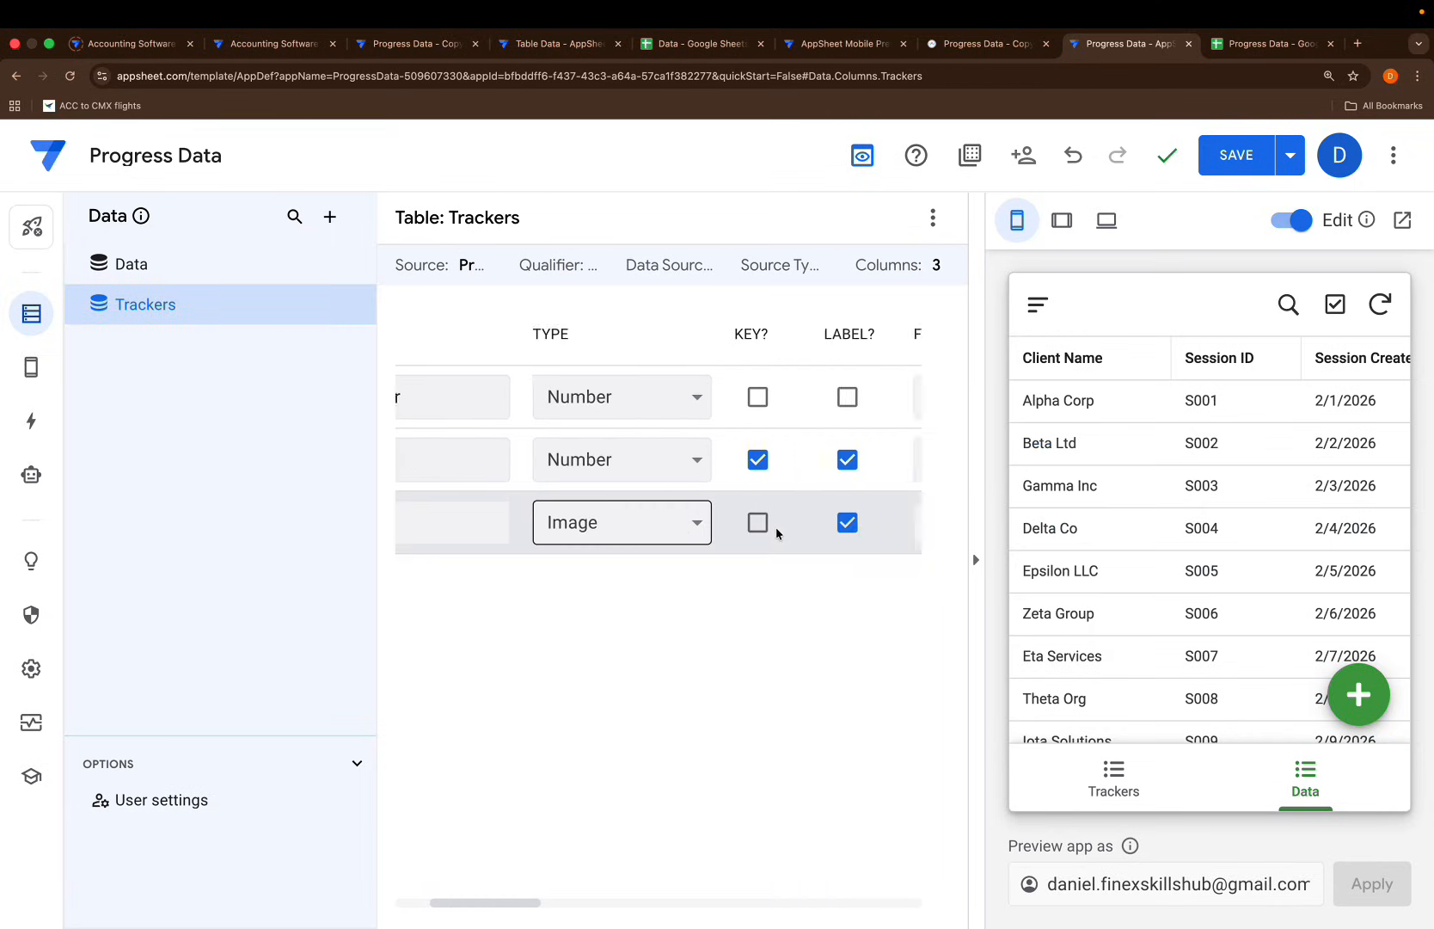
scroll(679, 490, left, 5)
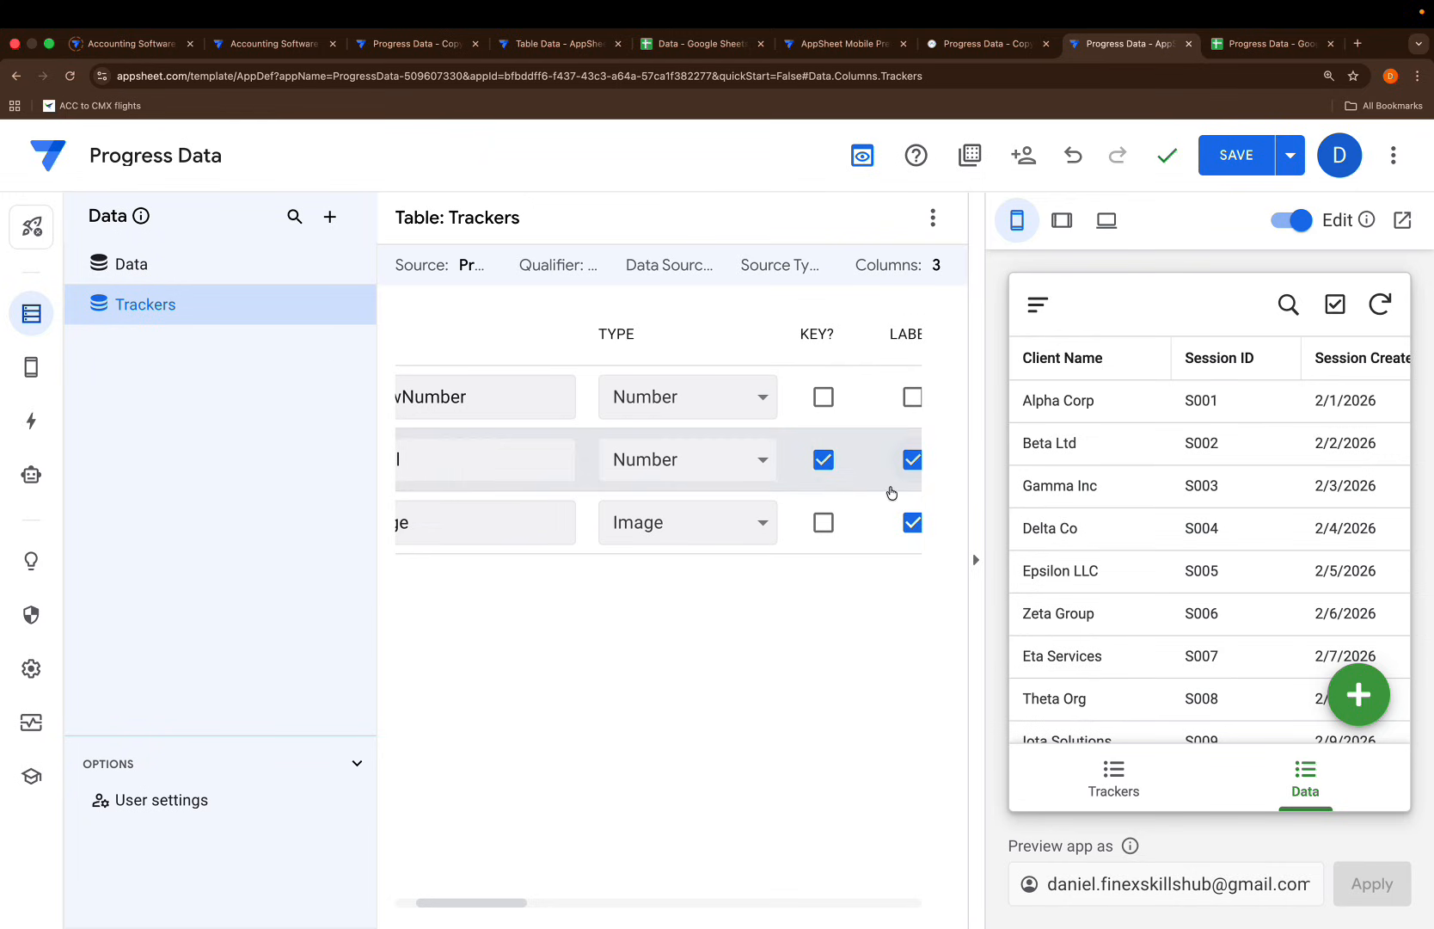
click(117, 275)
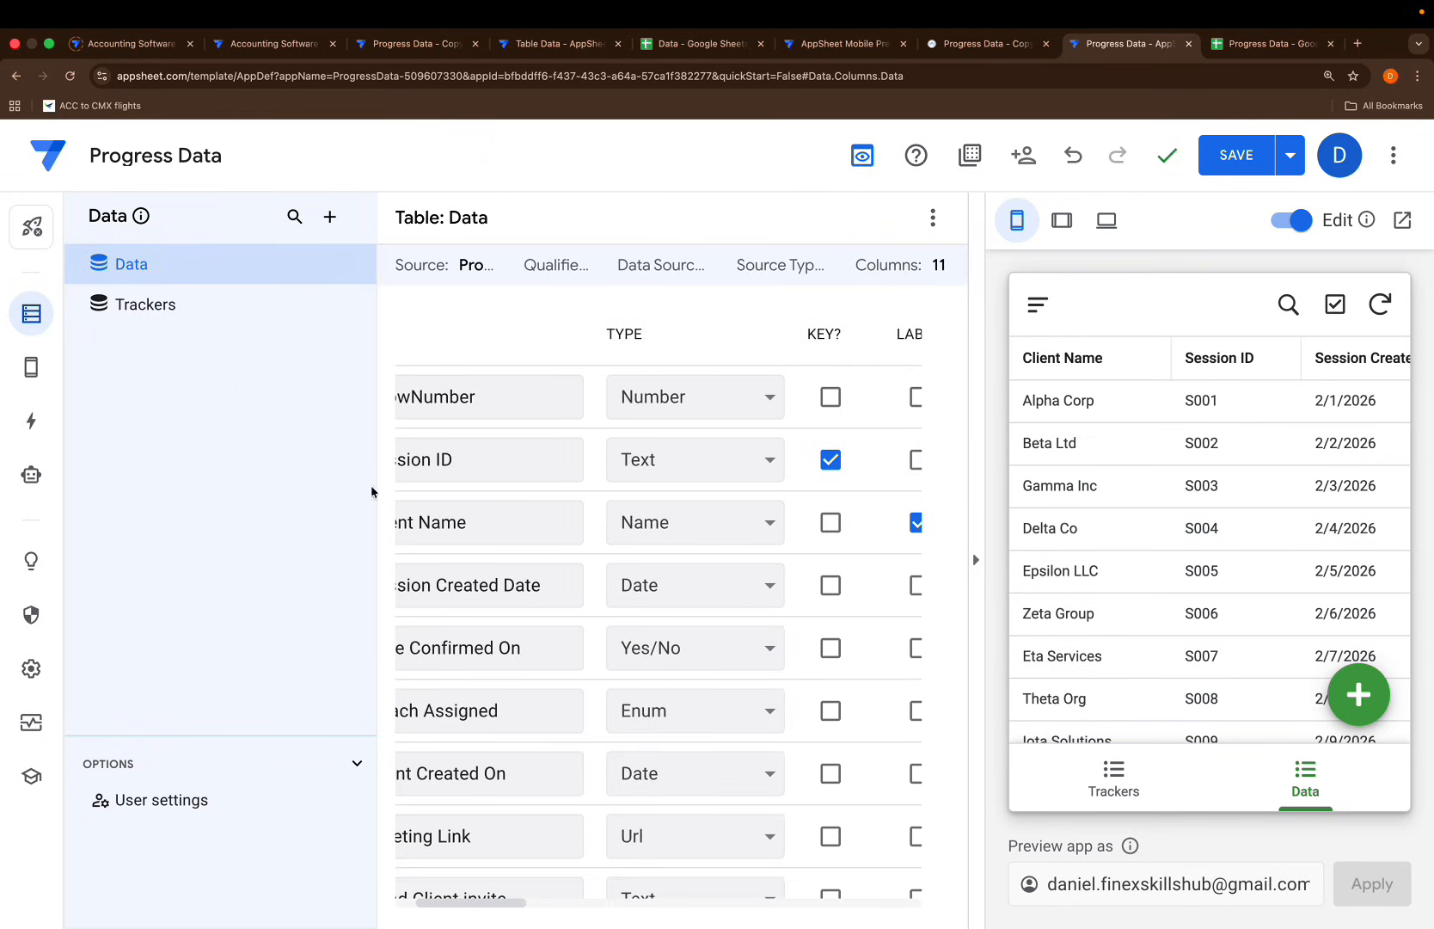
scroll(496, 731, left, 3)
scroll(496, 731, down, 2)
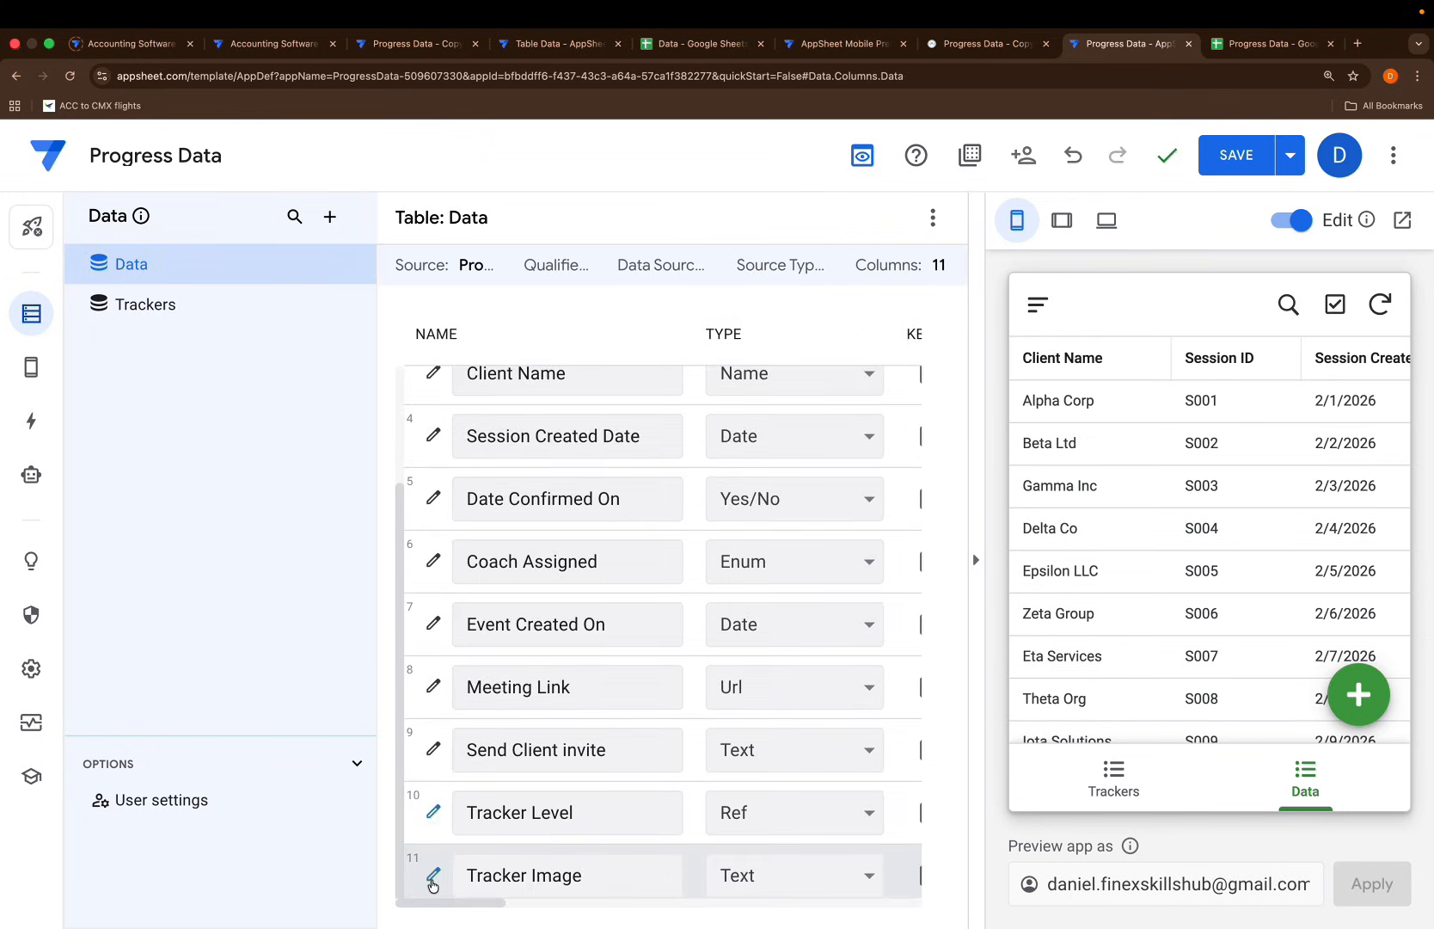
Replace Tracker Image's empty formula with [Tracker Level].[Image] and save the app
click(430, 874)
click(656, 445)
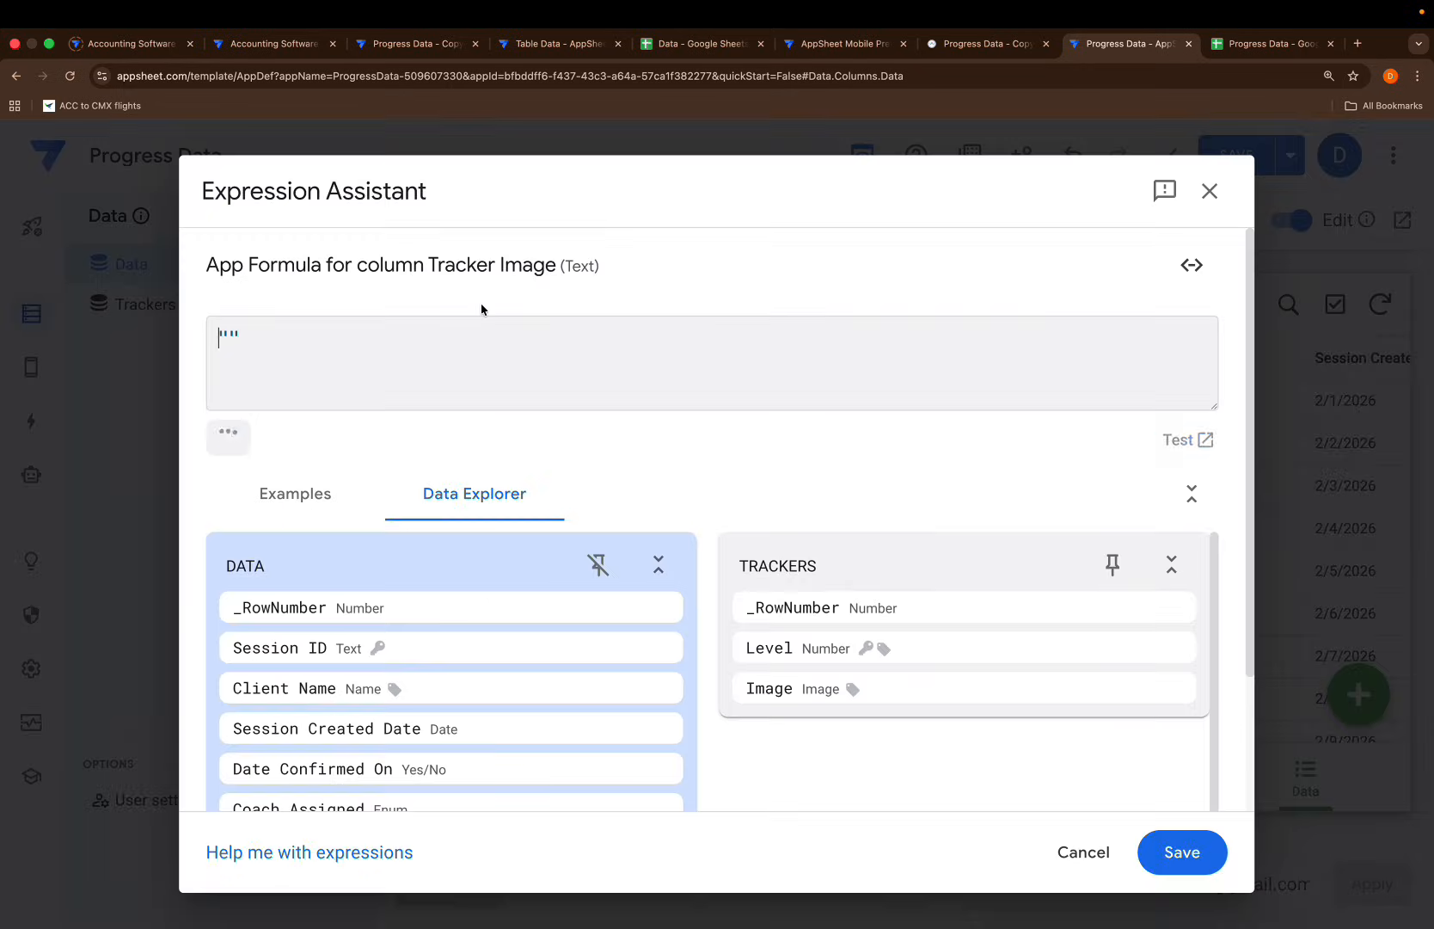
key(ctrl+a)
key(BackSpace)
text([tra)
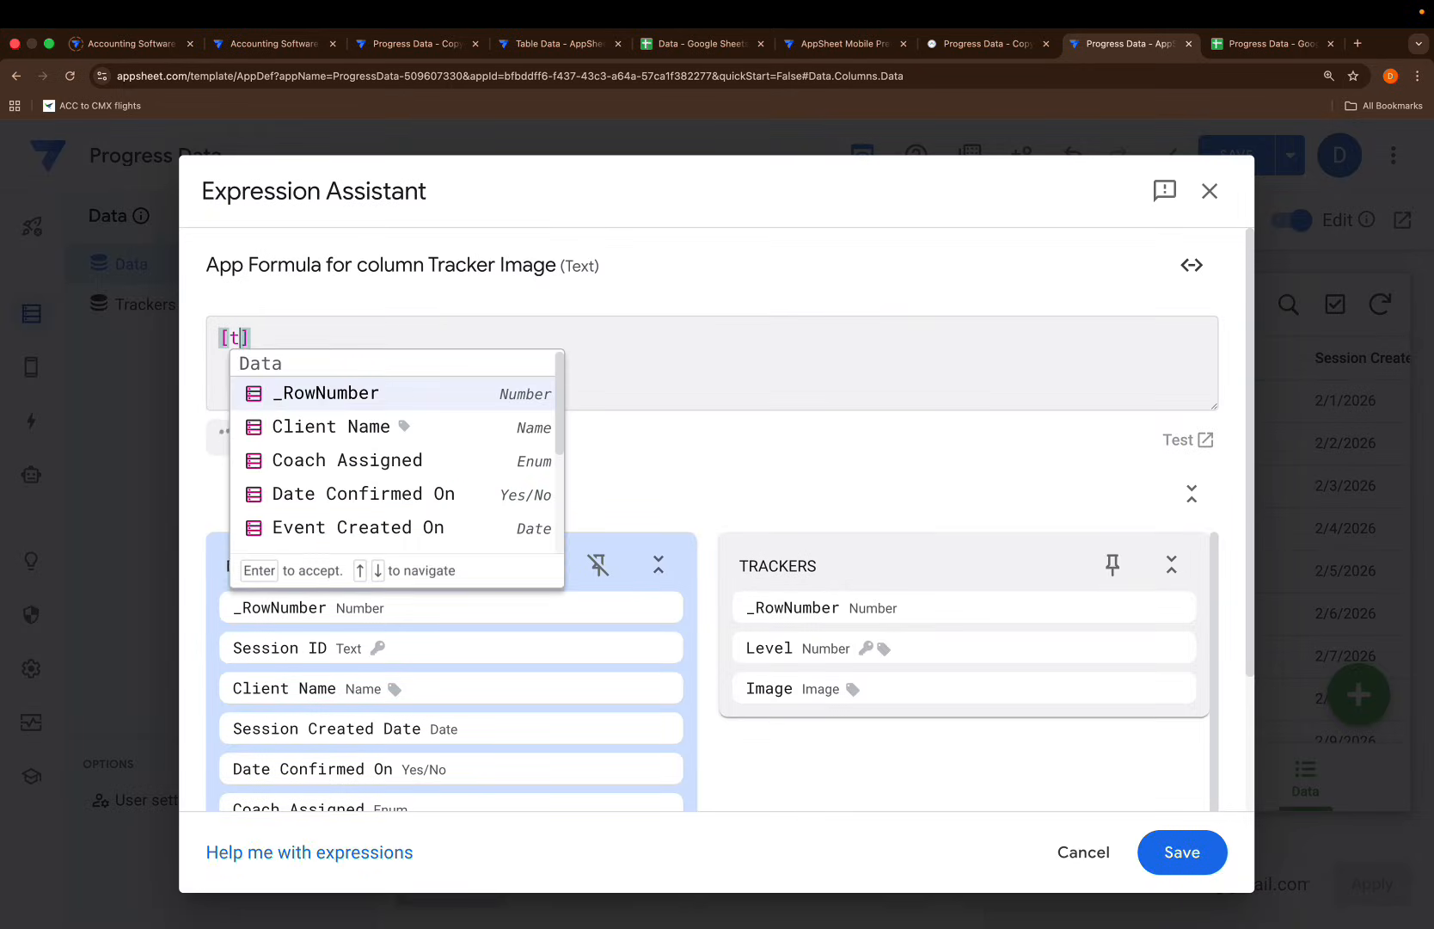
key(Down)
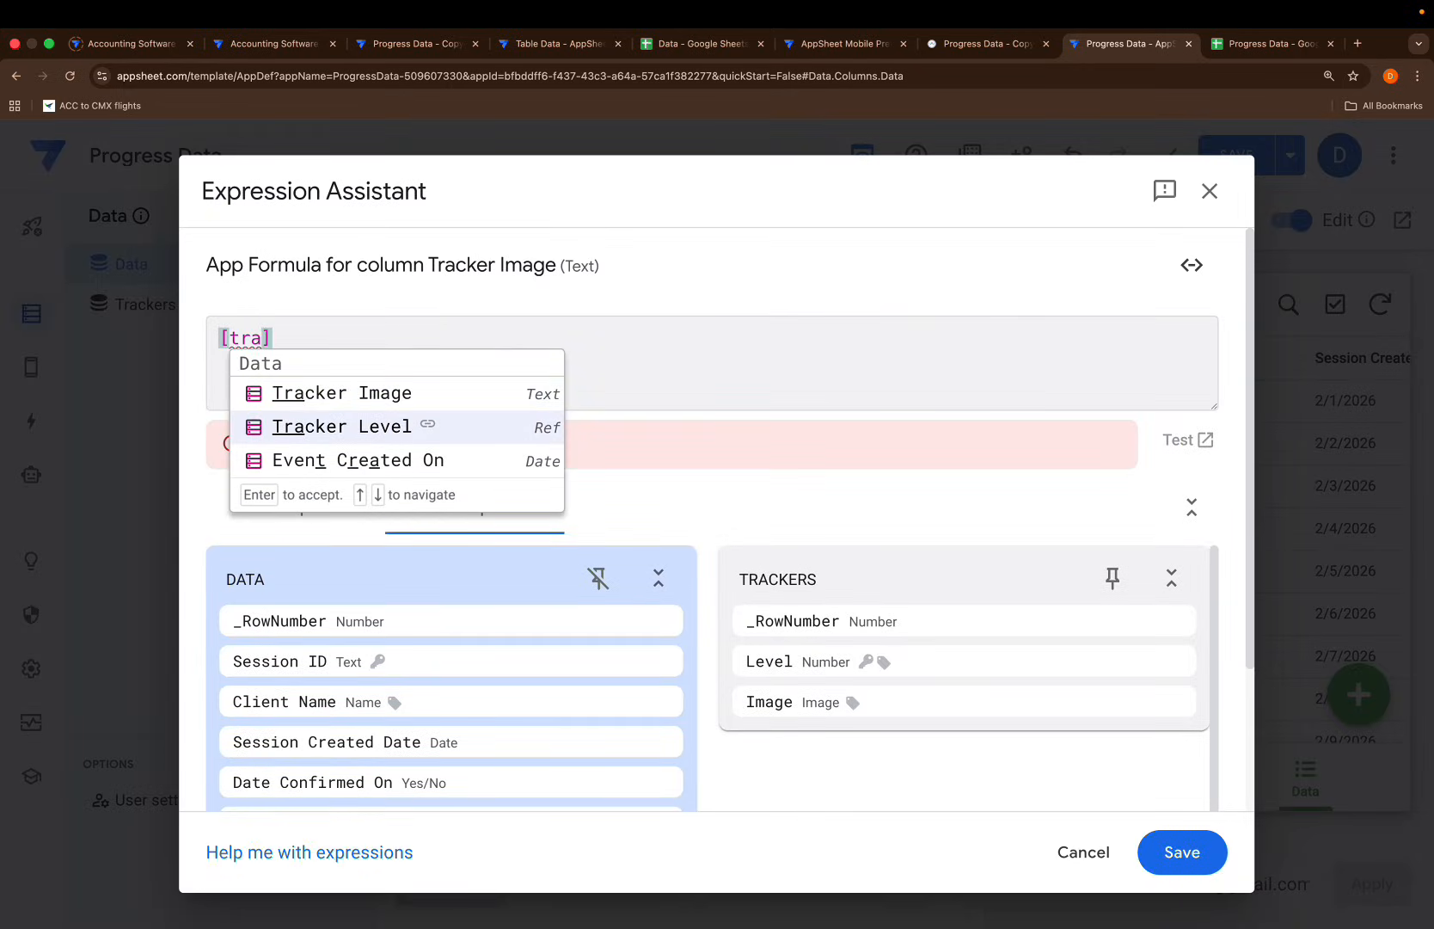
key(Return)
text(.[im)
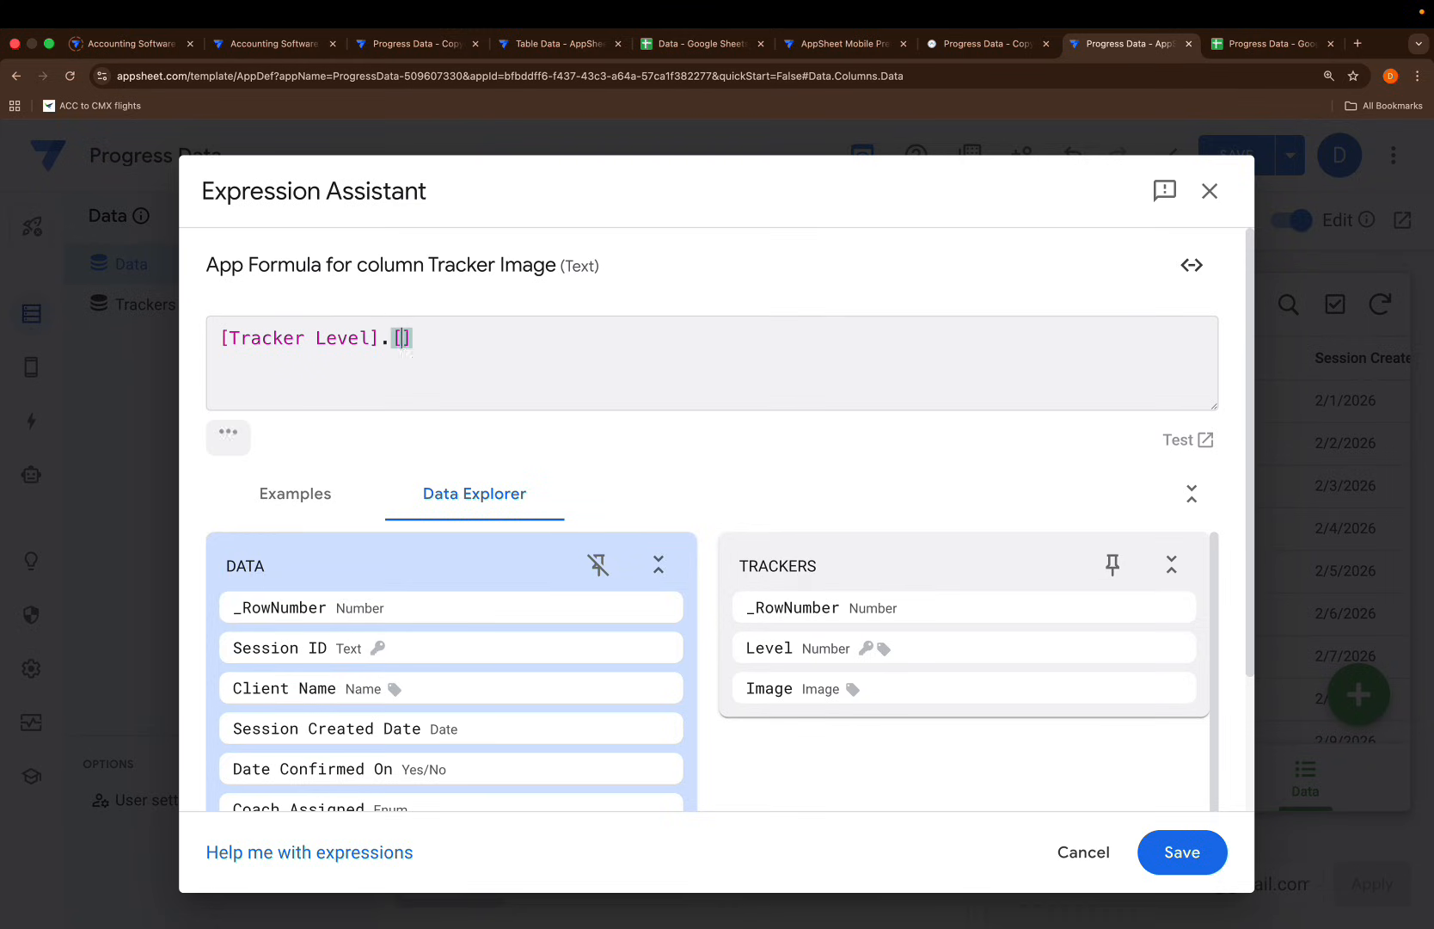
key(Return)
click(1183, 850)
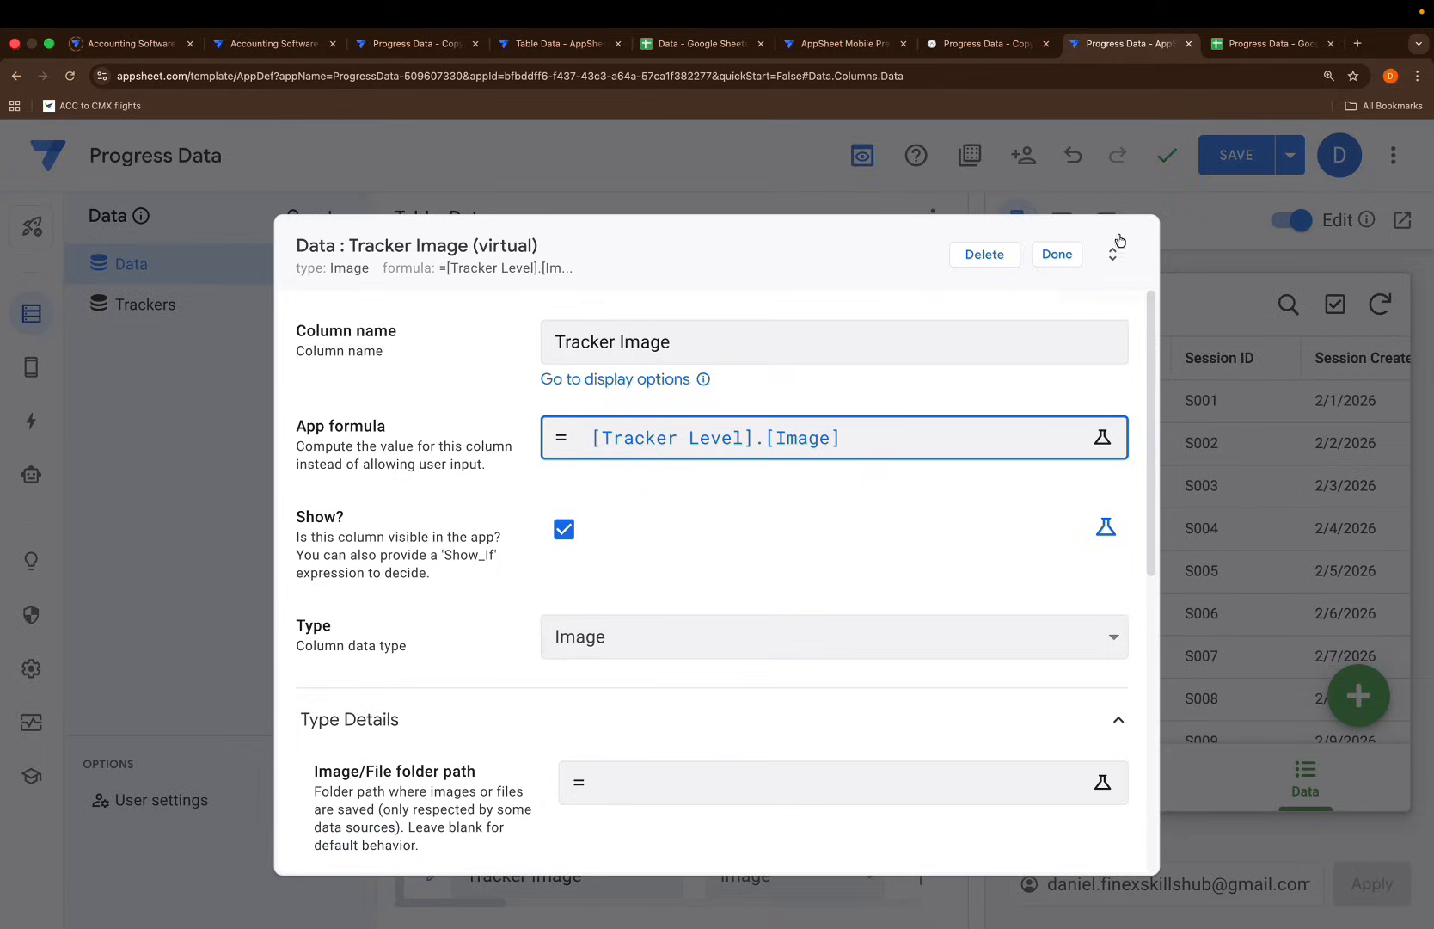
click(1067, 259)
click(1221, 157)
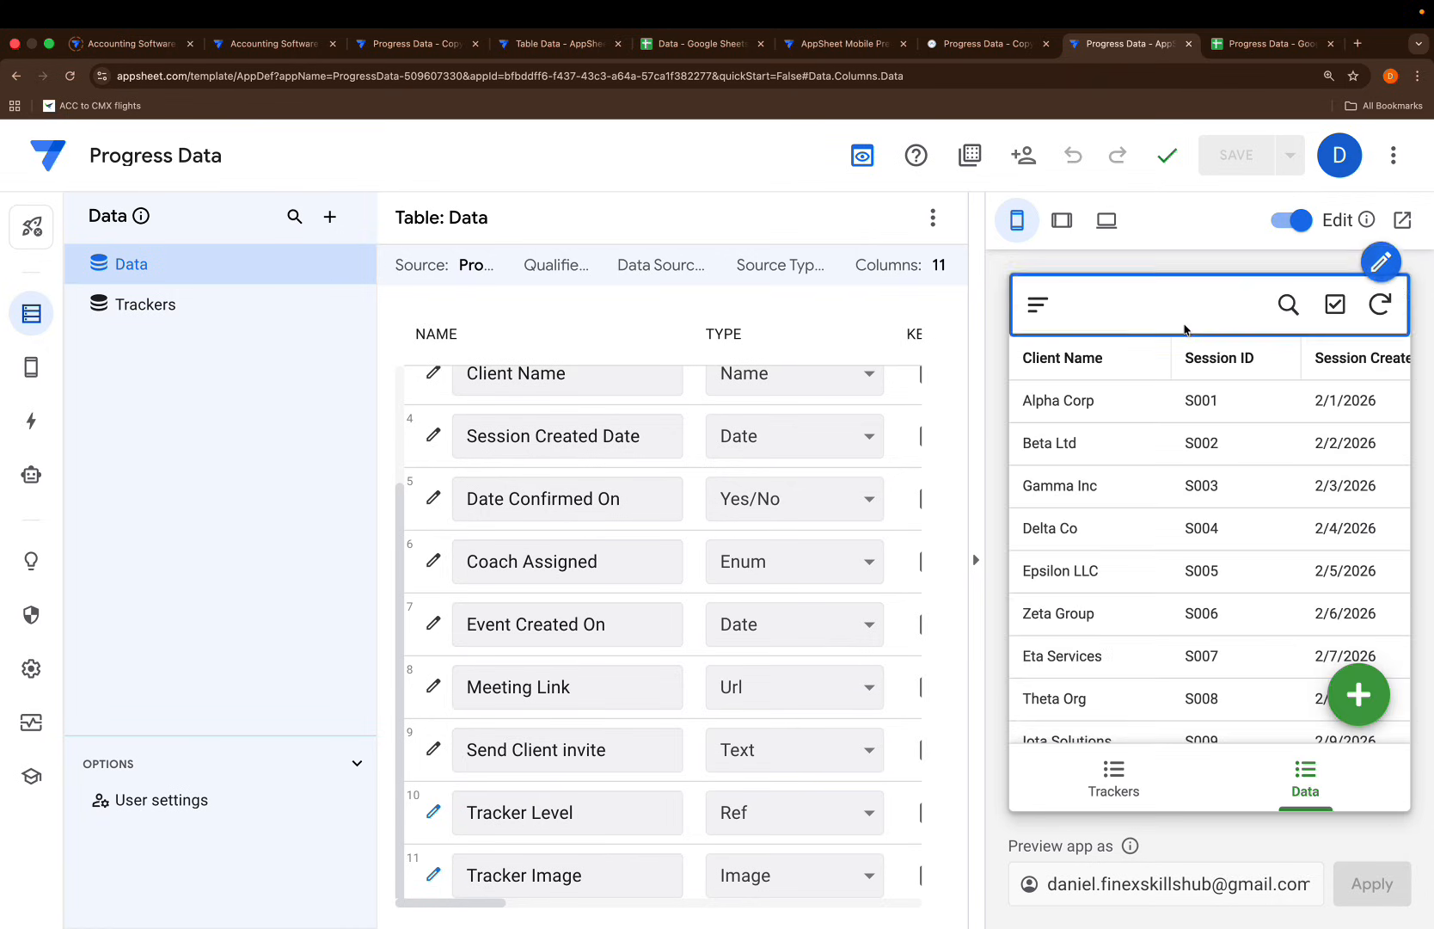
Open Alpha Corp's session details in the preview and view its Tracker Image
click(1145, 408)
scroll(1148, 534, down, 5)
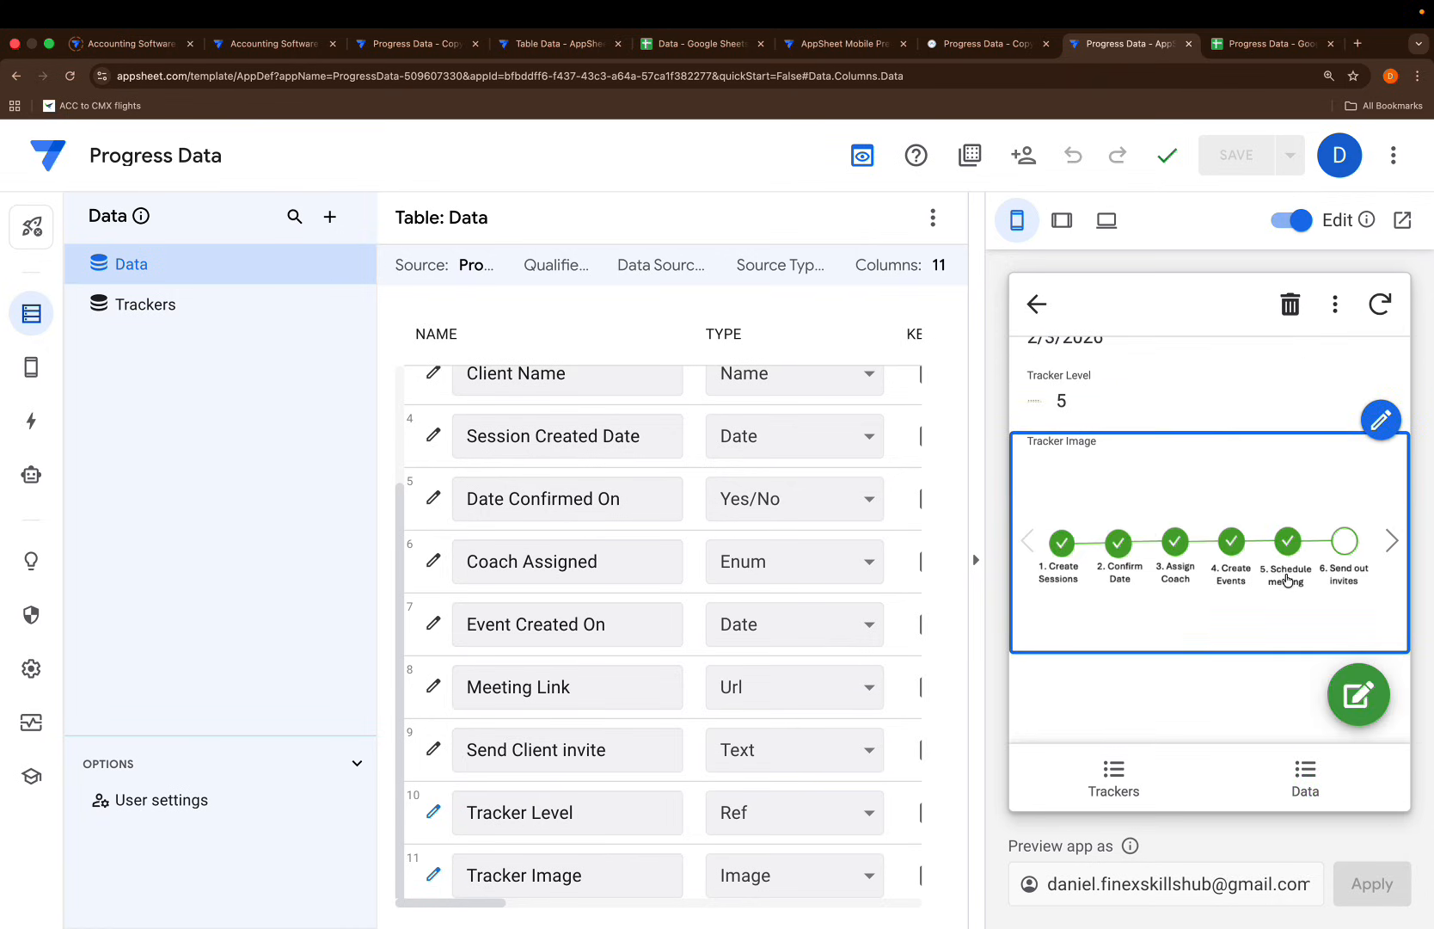
scroll(1284, 496, up, 5)
scroll(1286, 496, down, 2)
scroll(1287, 497, down, 3)
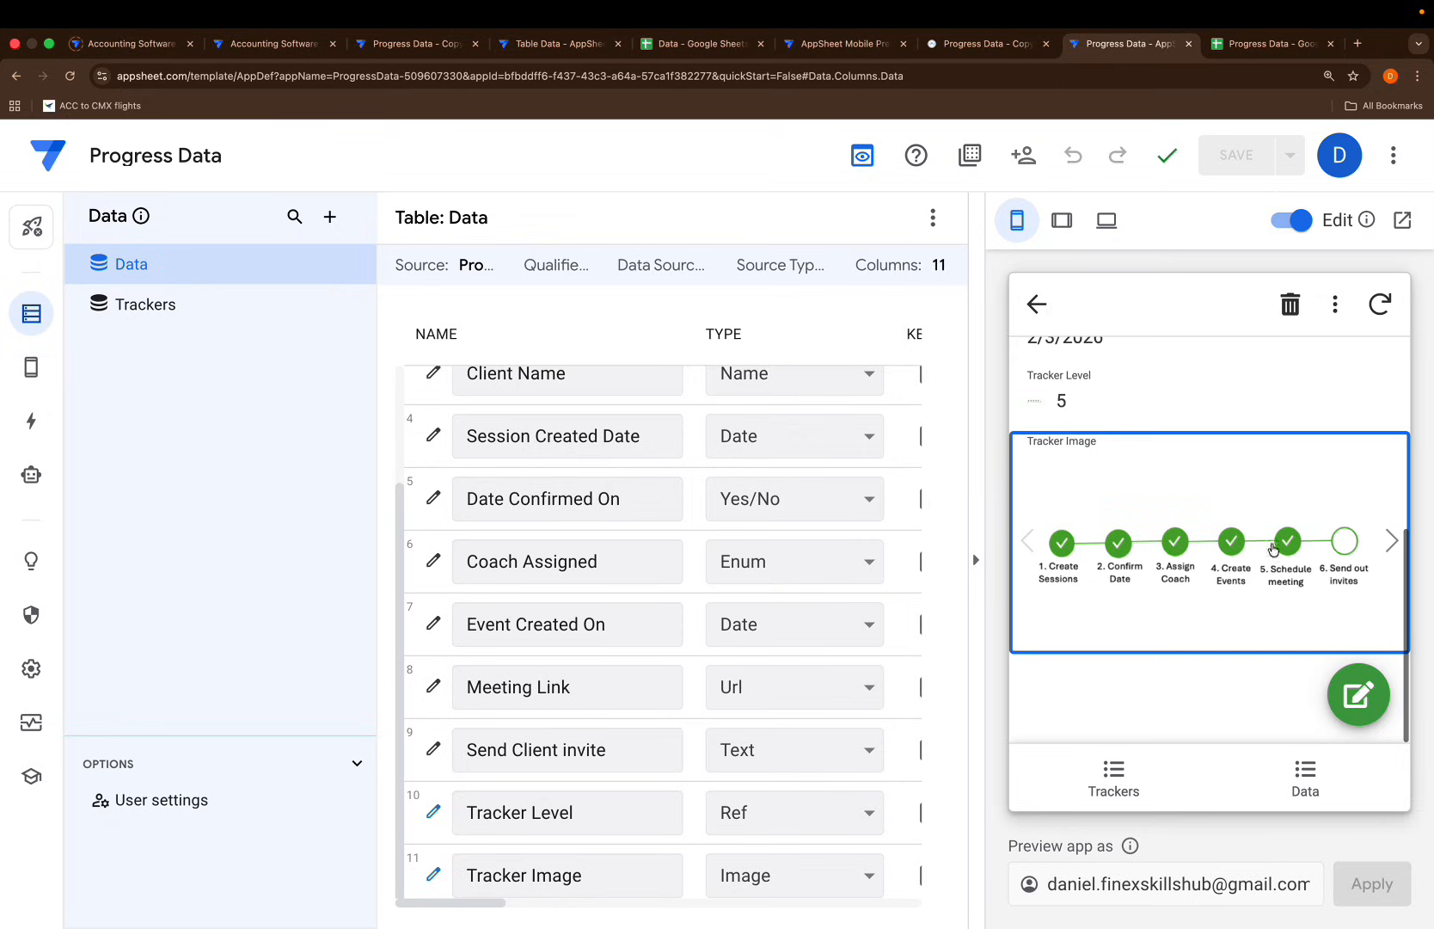
scroll(1284, 404, up, 3)
scroll(1283, 403, down, 1)
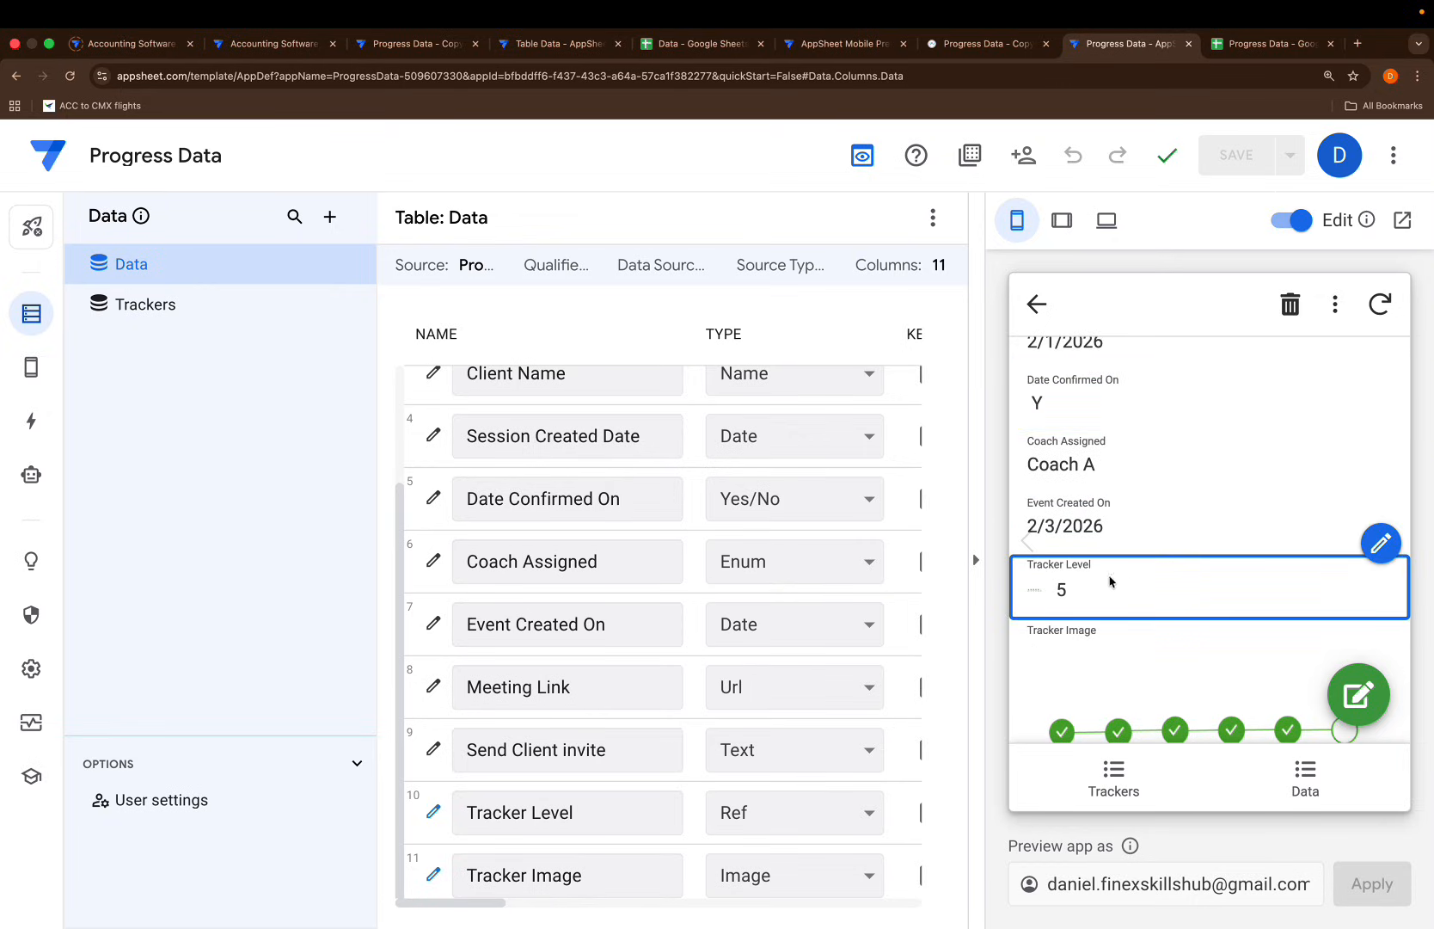
scroll(1063, 604, down, 2)
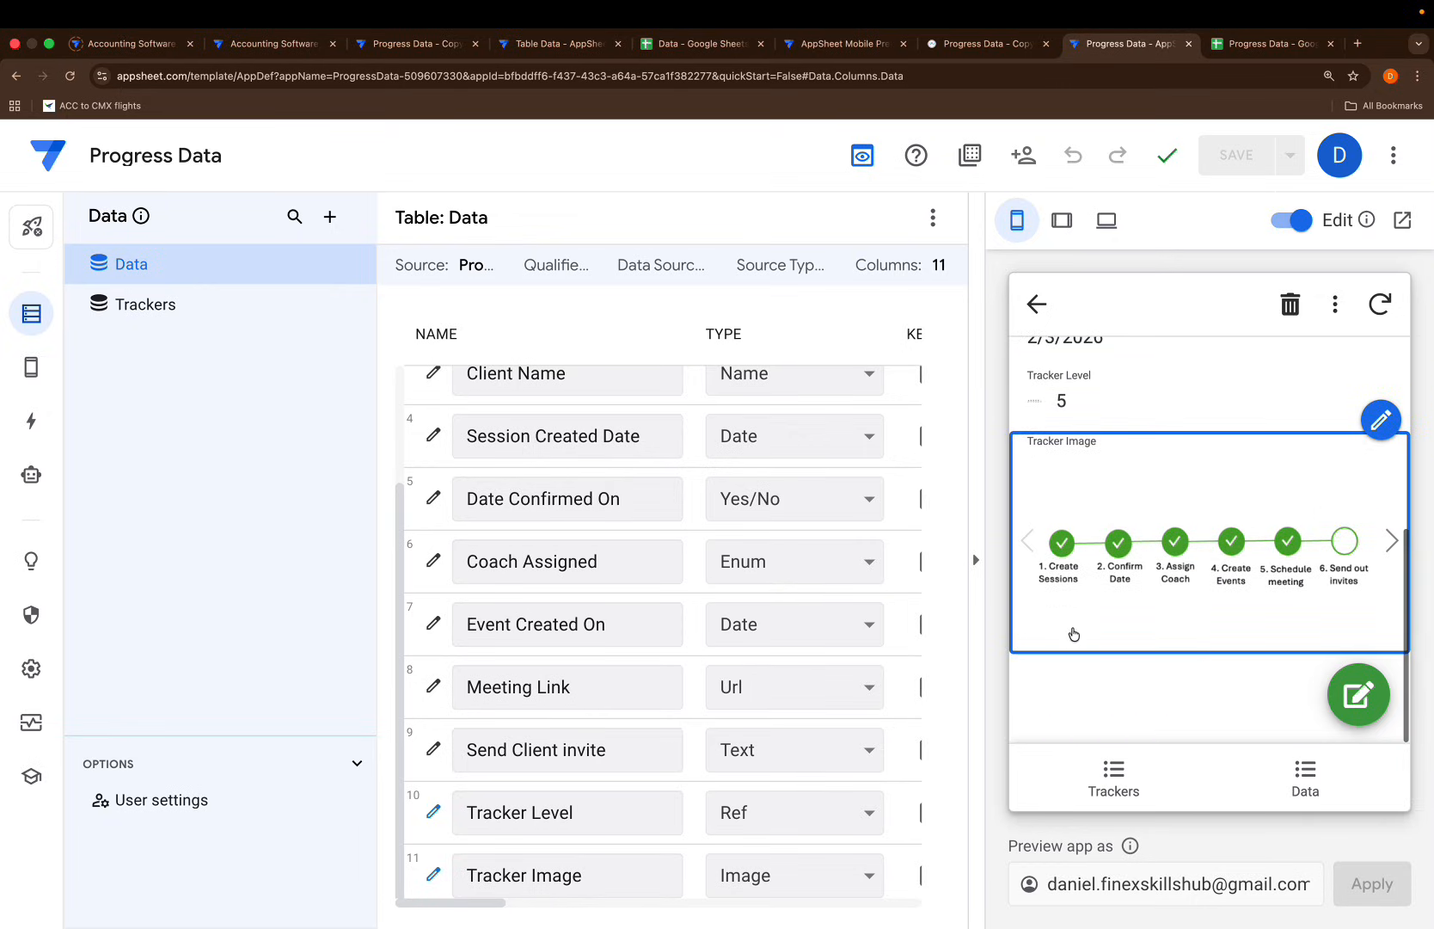
scroll(1186, 483, up, 3)
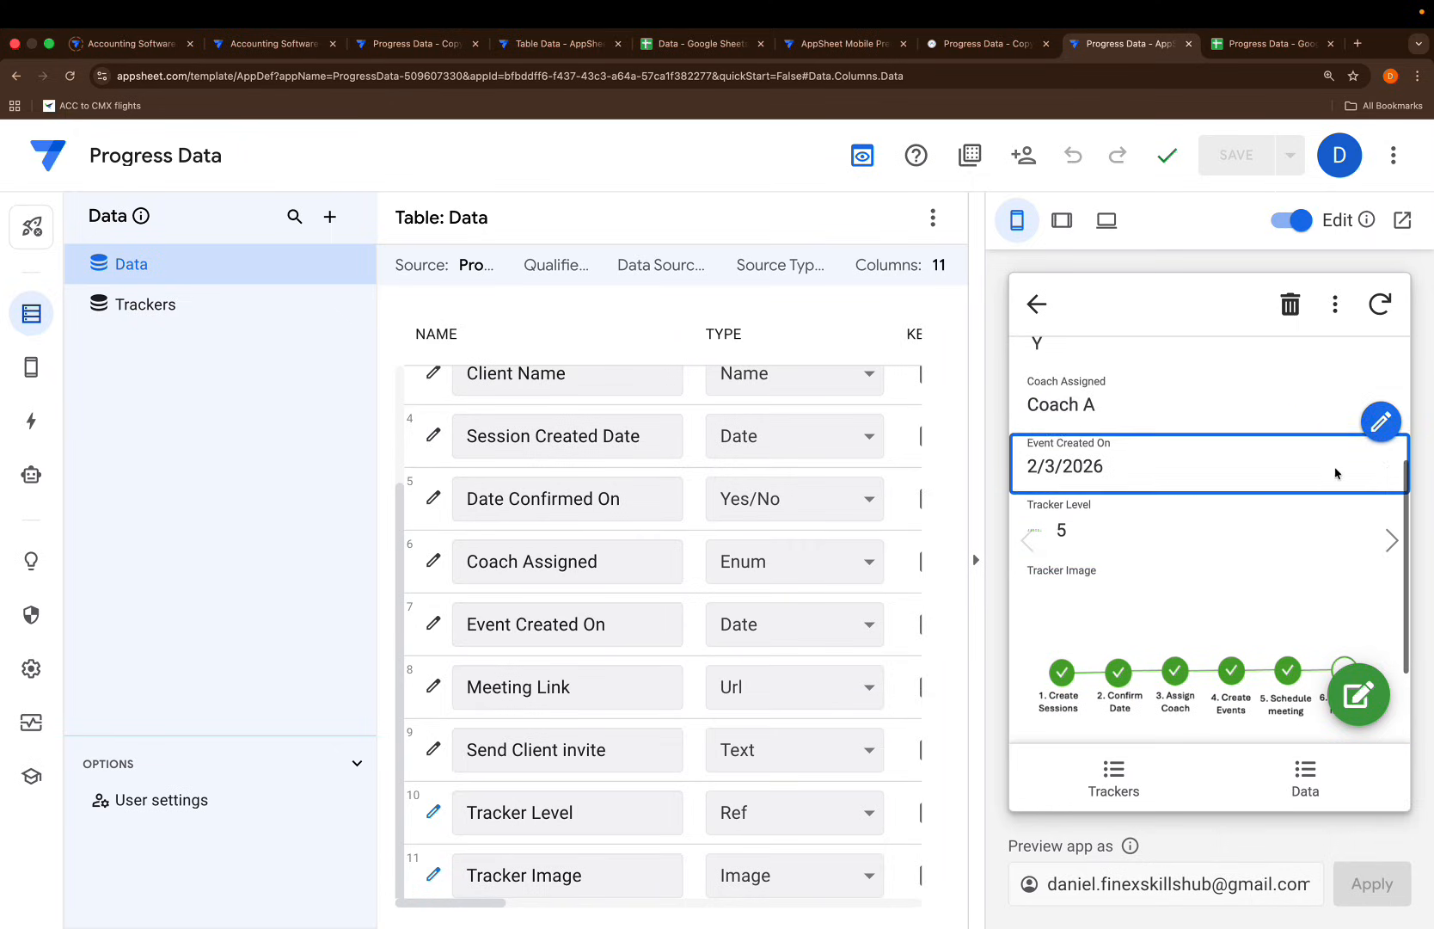
Step through Beta Ltd, Gamma Inc, Delta Co, Epsilon LLC and Zeta Group, checking each tracker image
click(1384, 547)
scroll(1267, 548, down, 5)
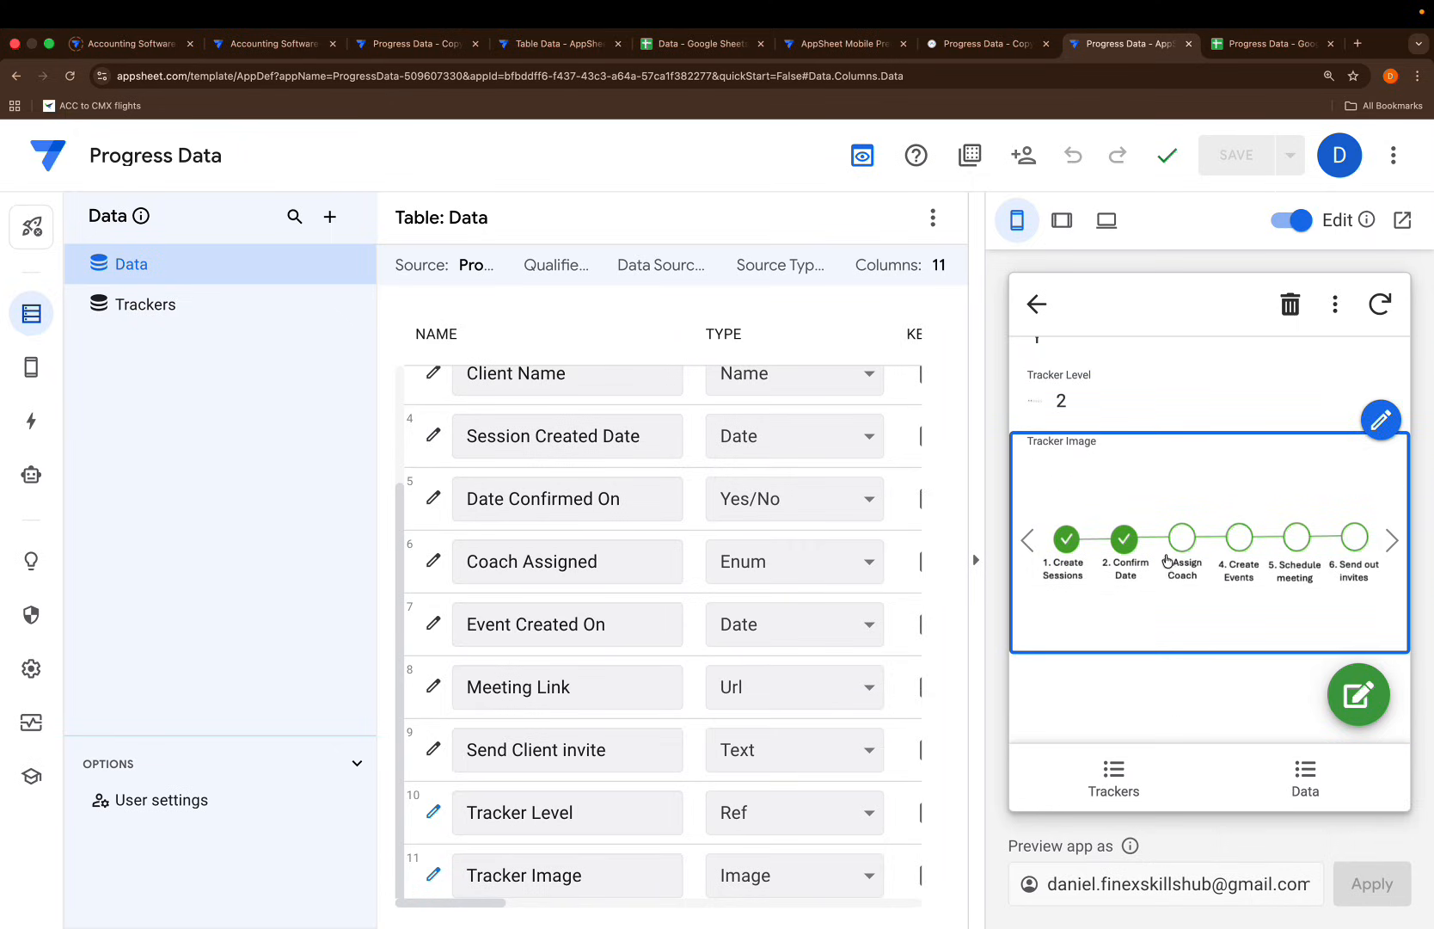
scroll(1238, 533, up, 3)
click(1390, 539)
scroll(1255, 557, down, 3)
scroll(1098, 535, up, 2)
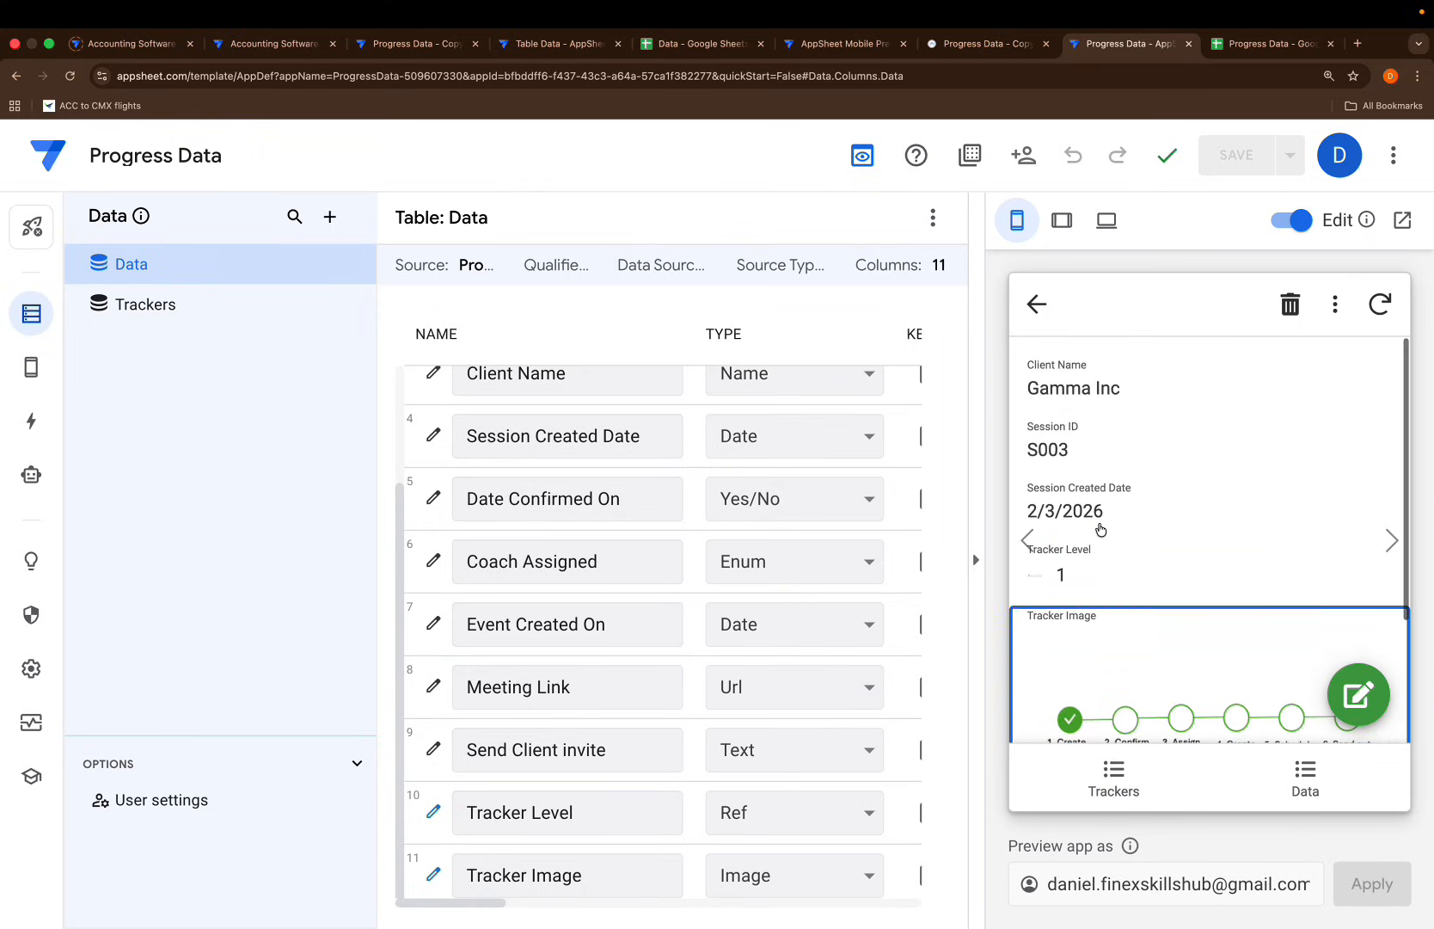
click(1388, 545)
scroll(1387, 554, down, 3)
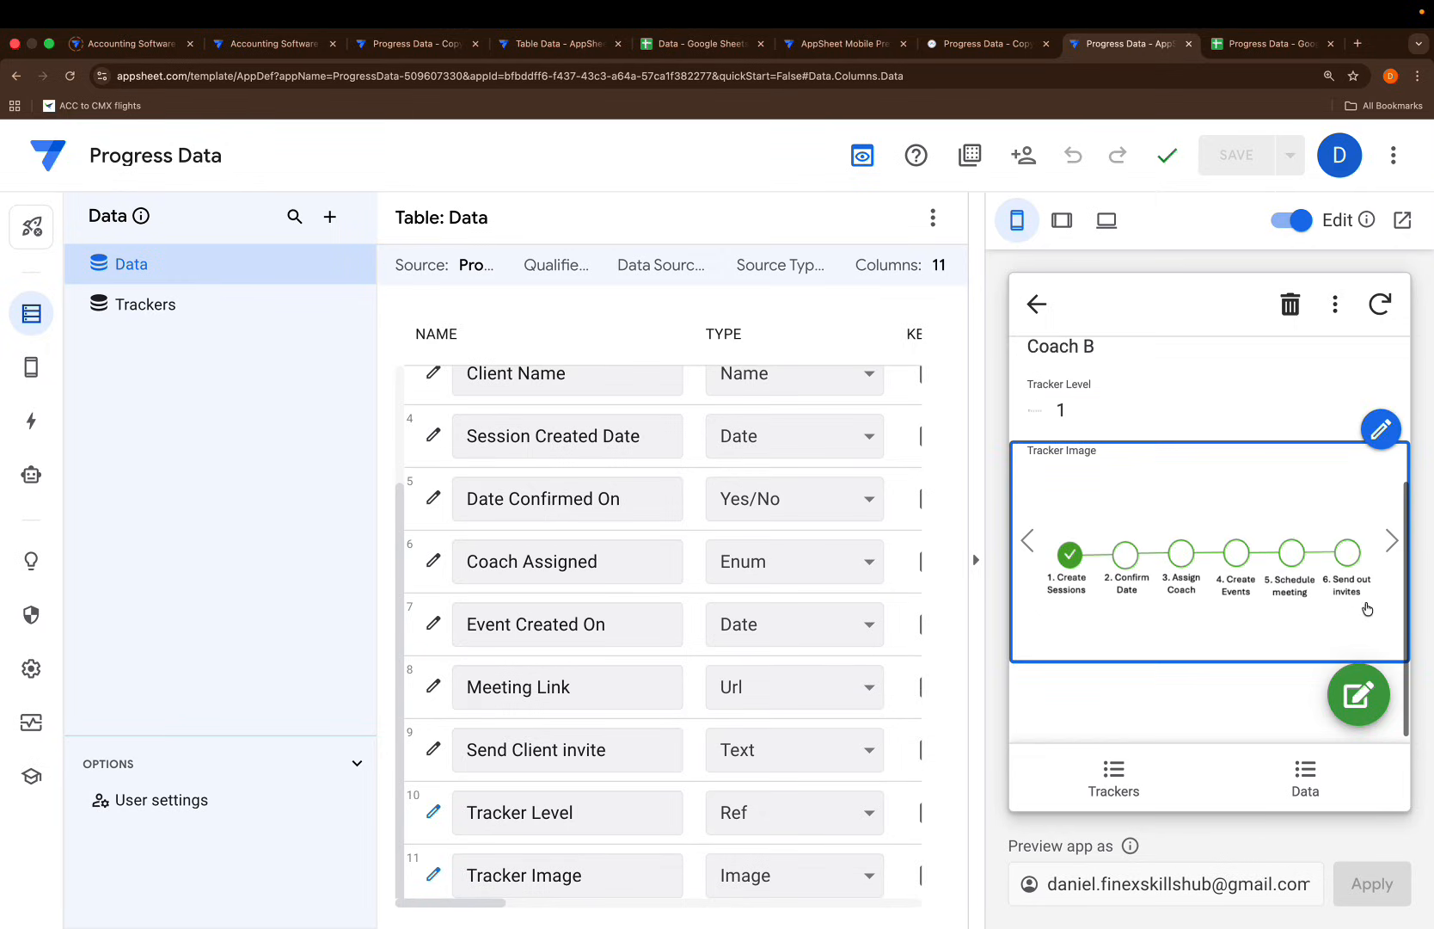
click(1387, 559)
scroll(1210, 592, down, 4)
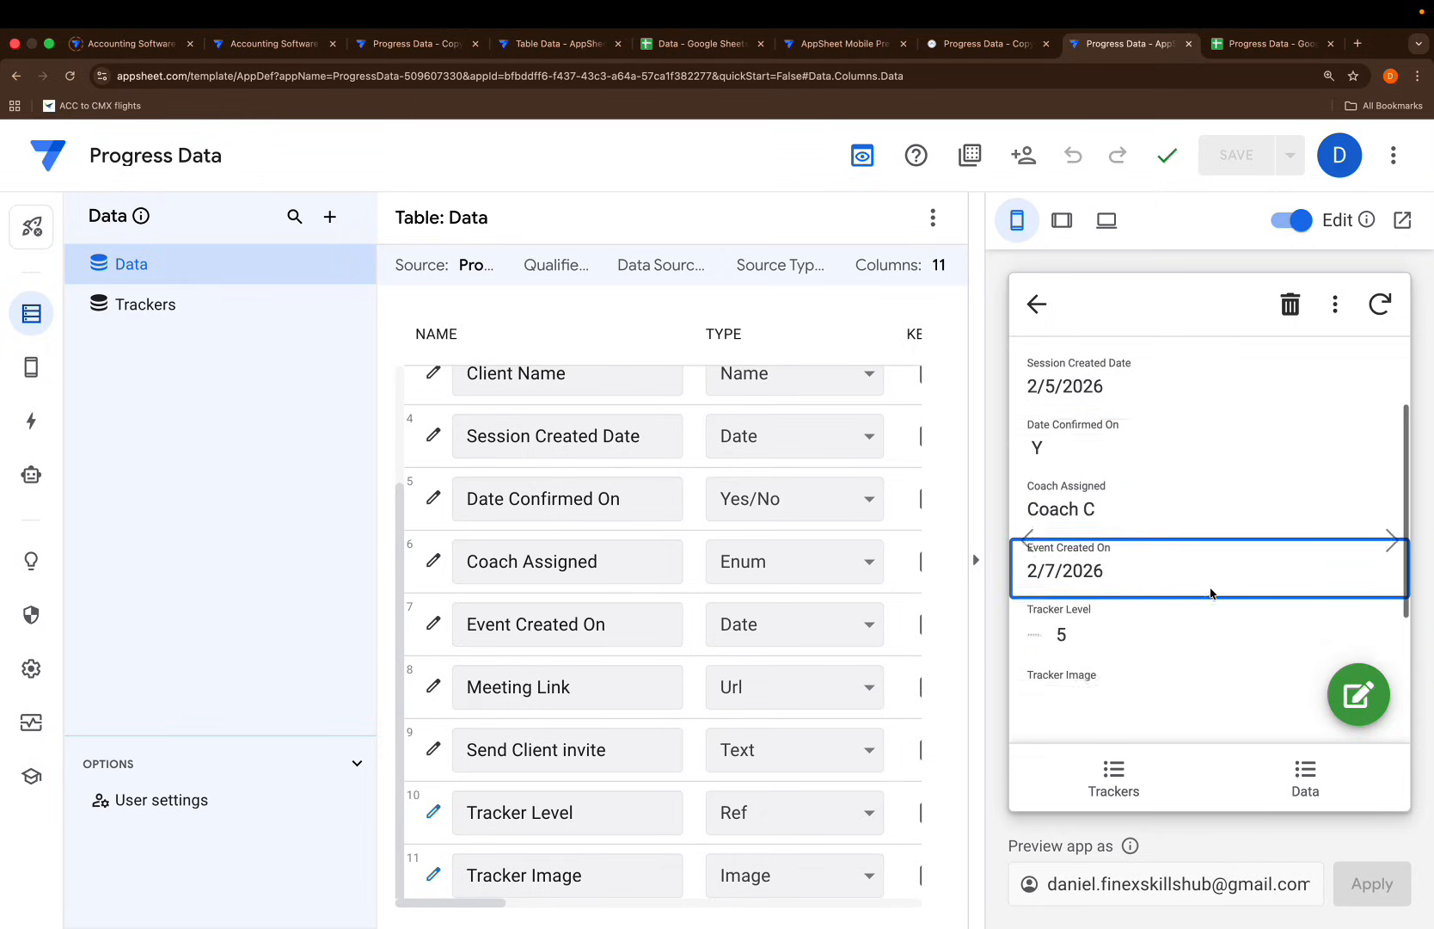
scroll(1171, 692, down, 2)
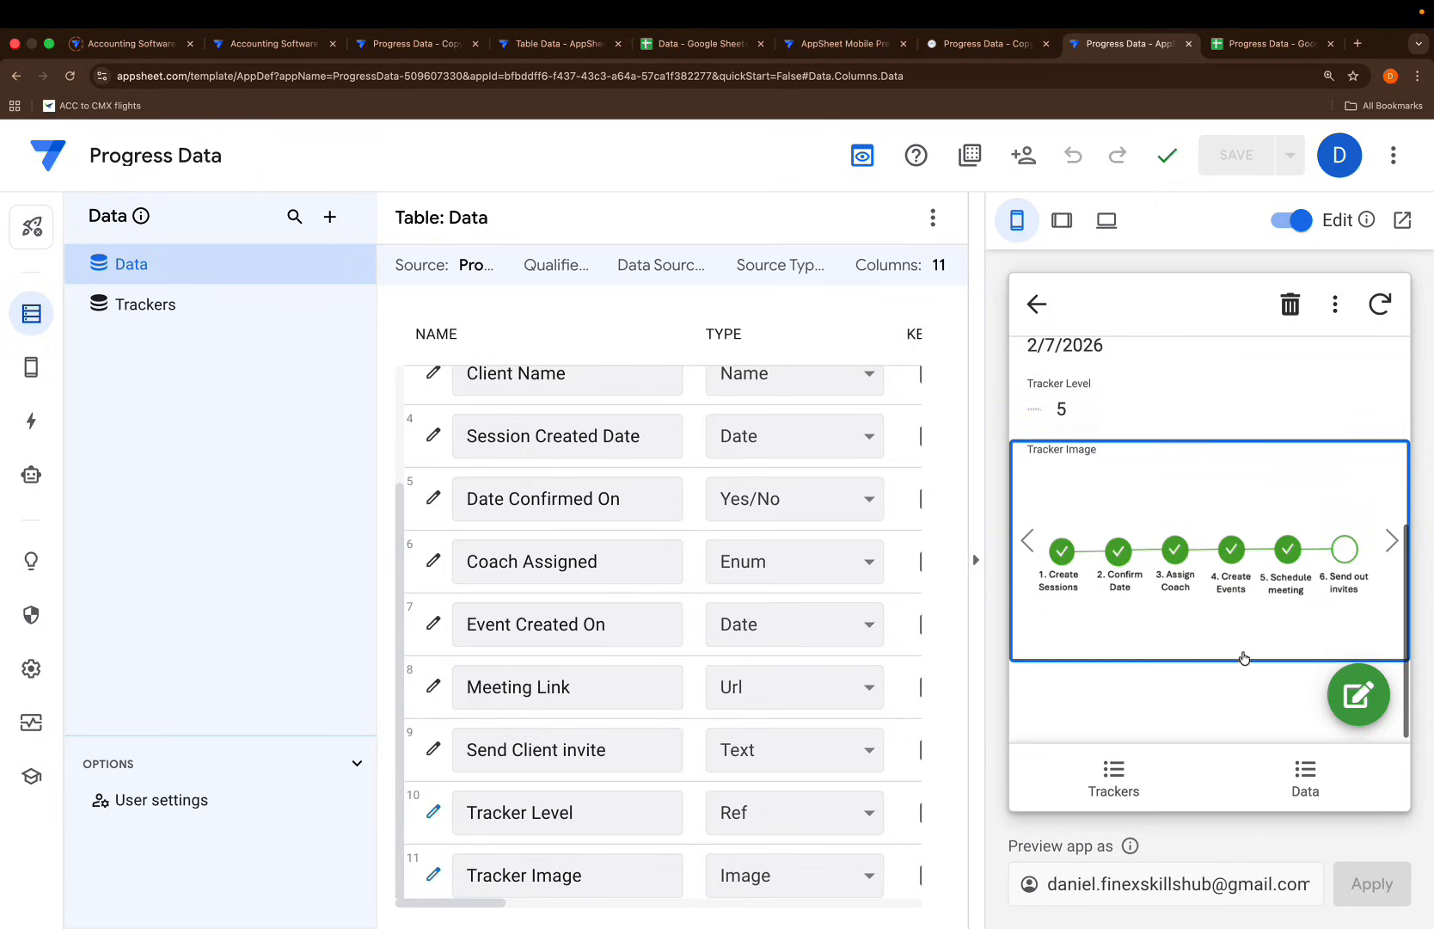
click(1389, 541)
scroll(1213, 605, down, 3)
scroll(1255, 525, up, 3)
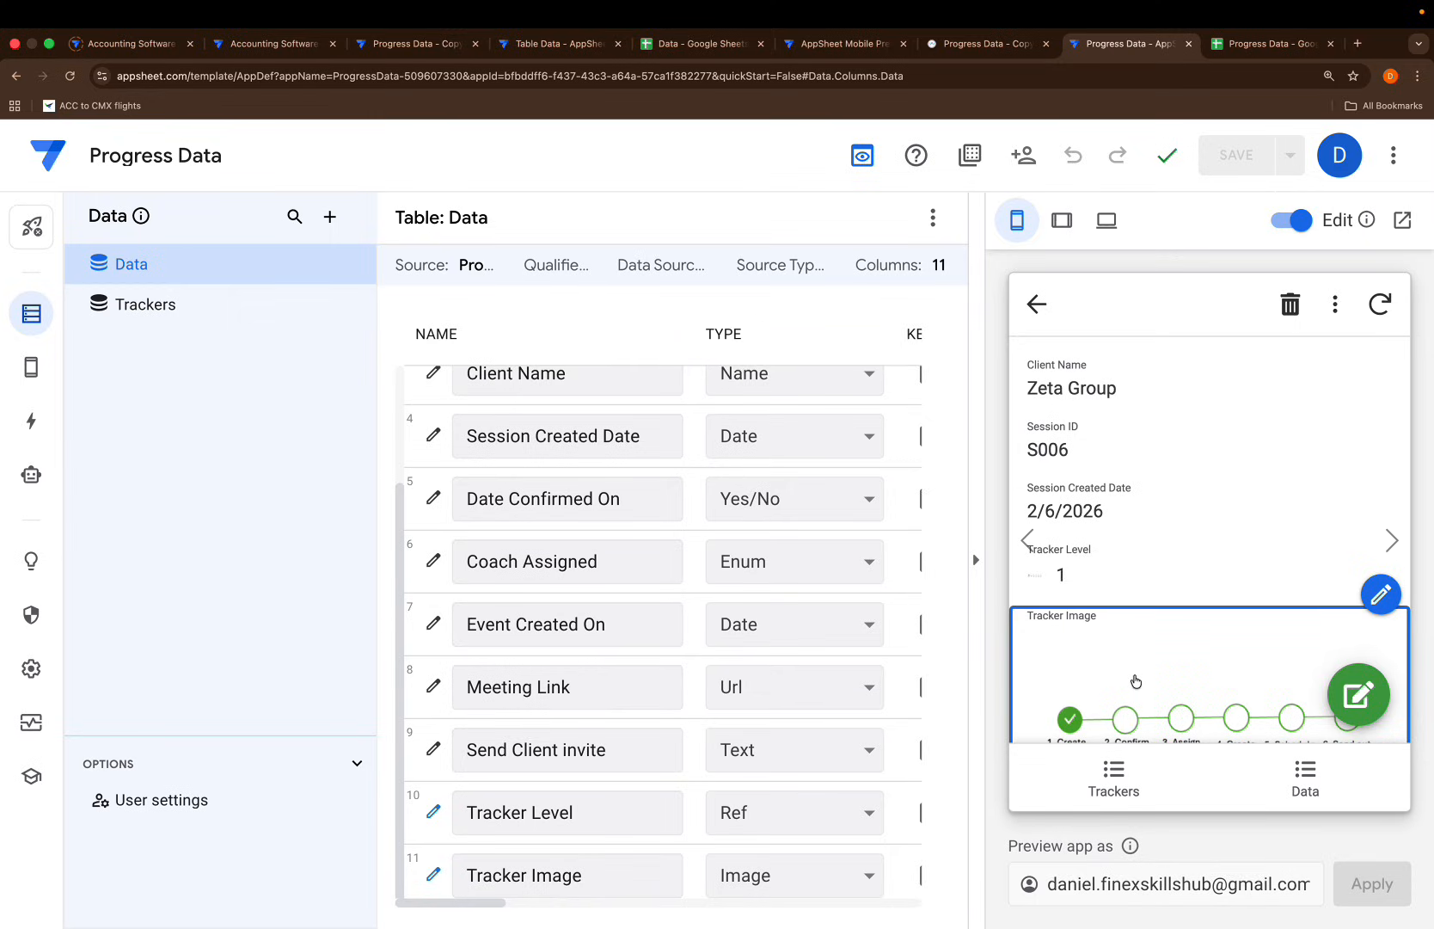
Go to the Views settings and open the system-generated Data_Detail view
click(30, 423)
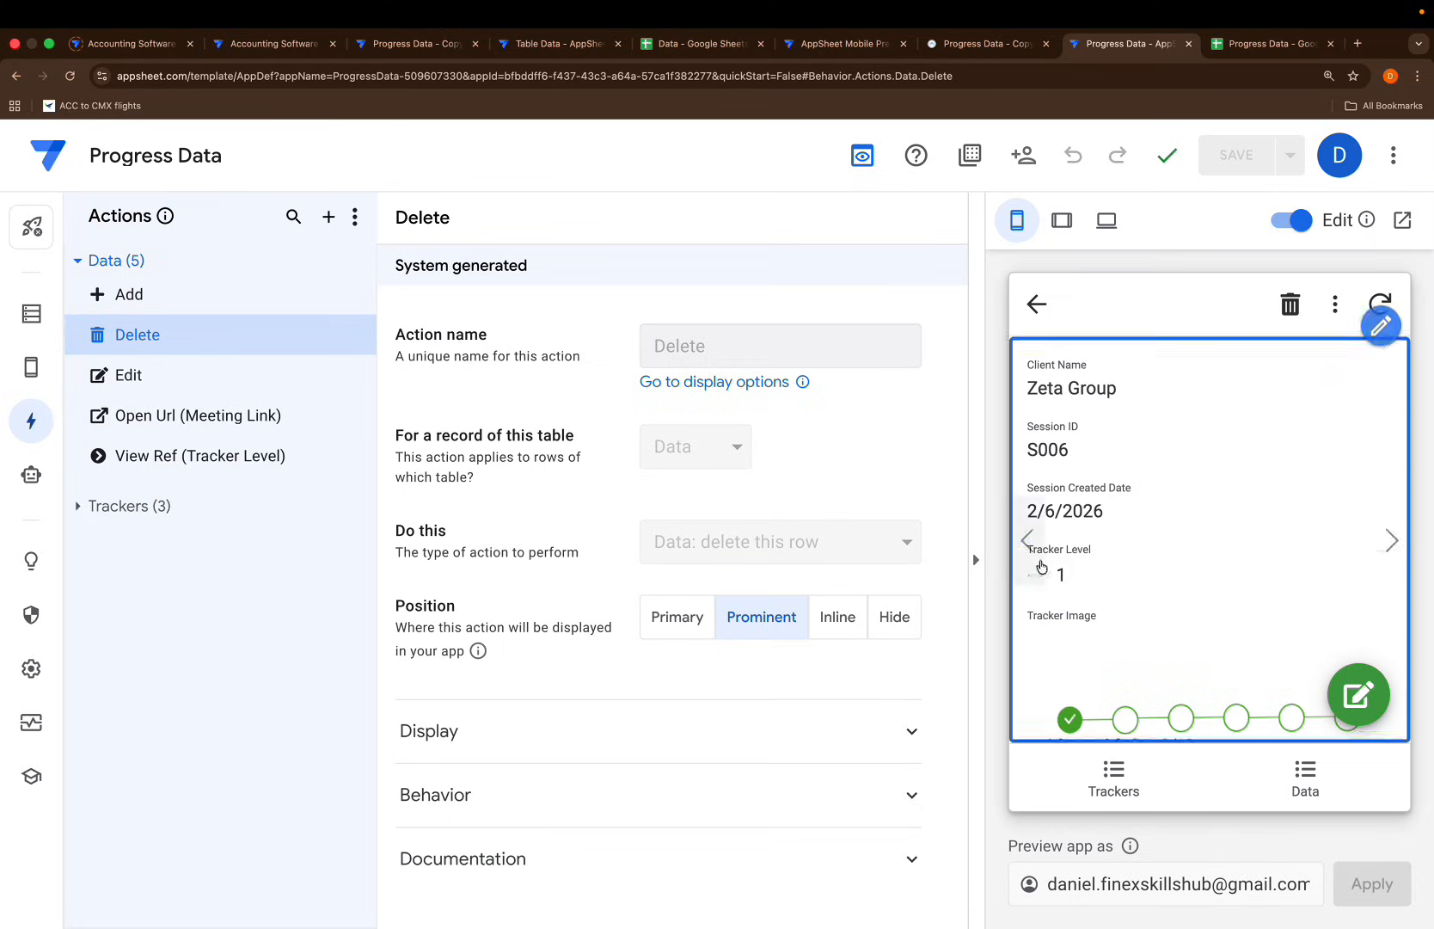
scroll(1085, 632, down, 2)
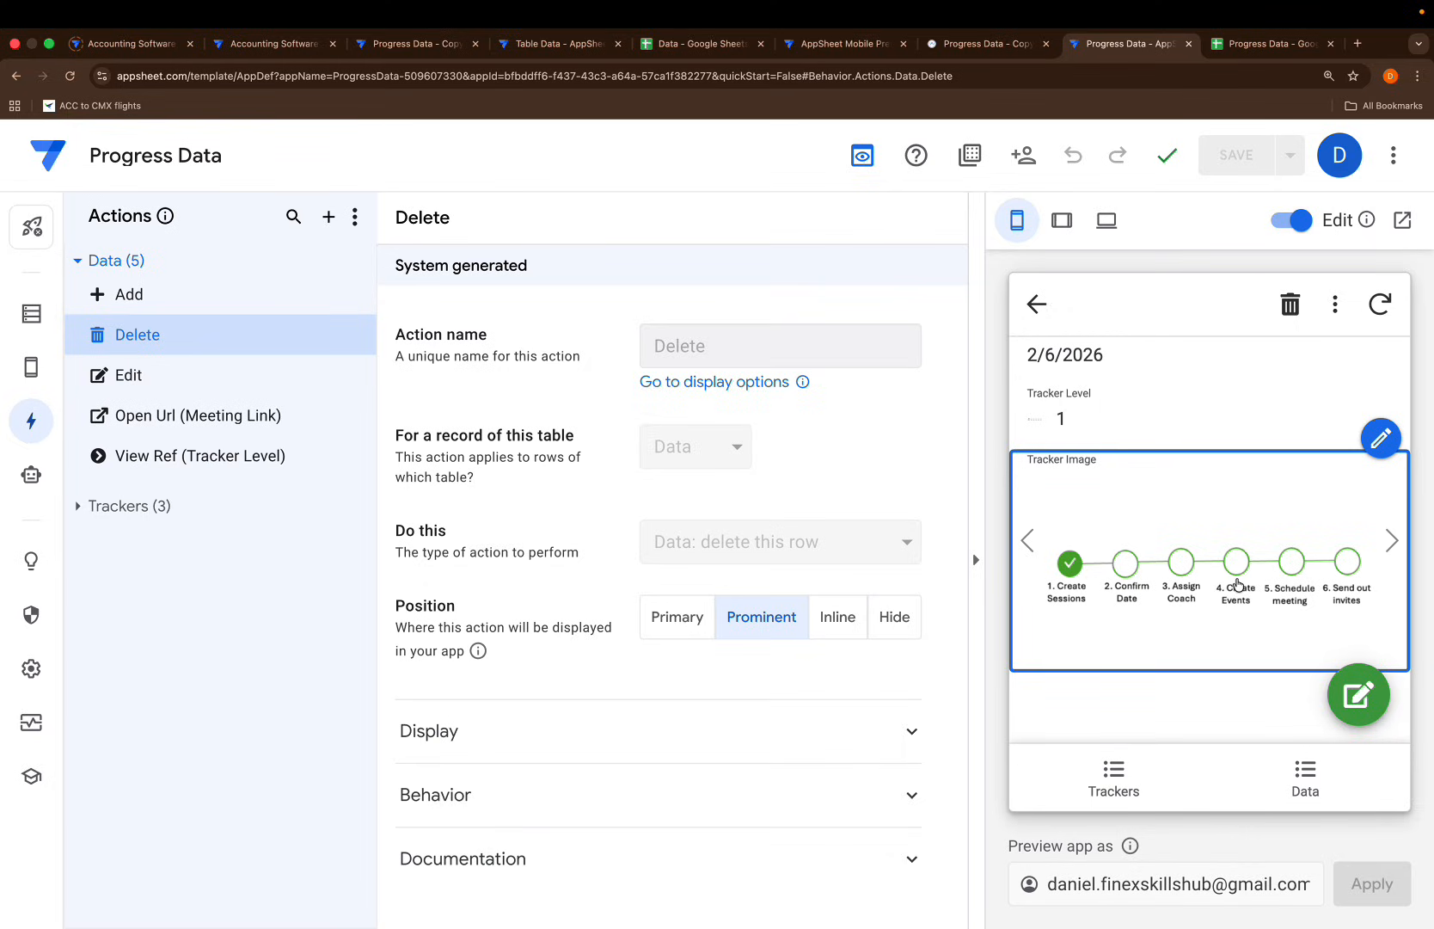
scroll(1214, 595, up, 2)
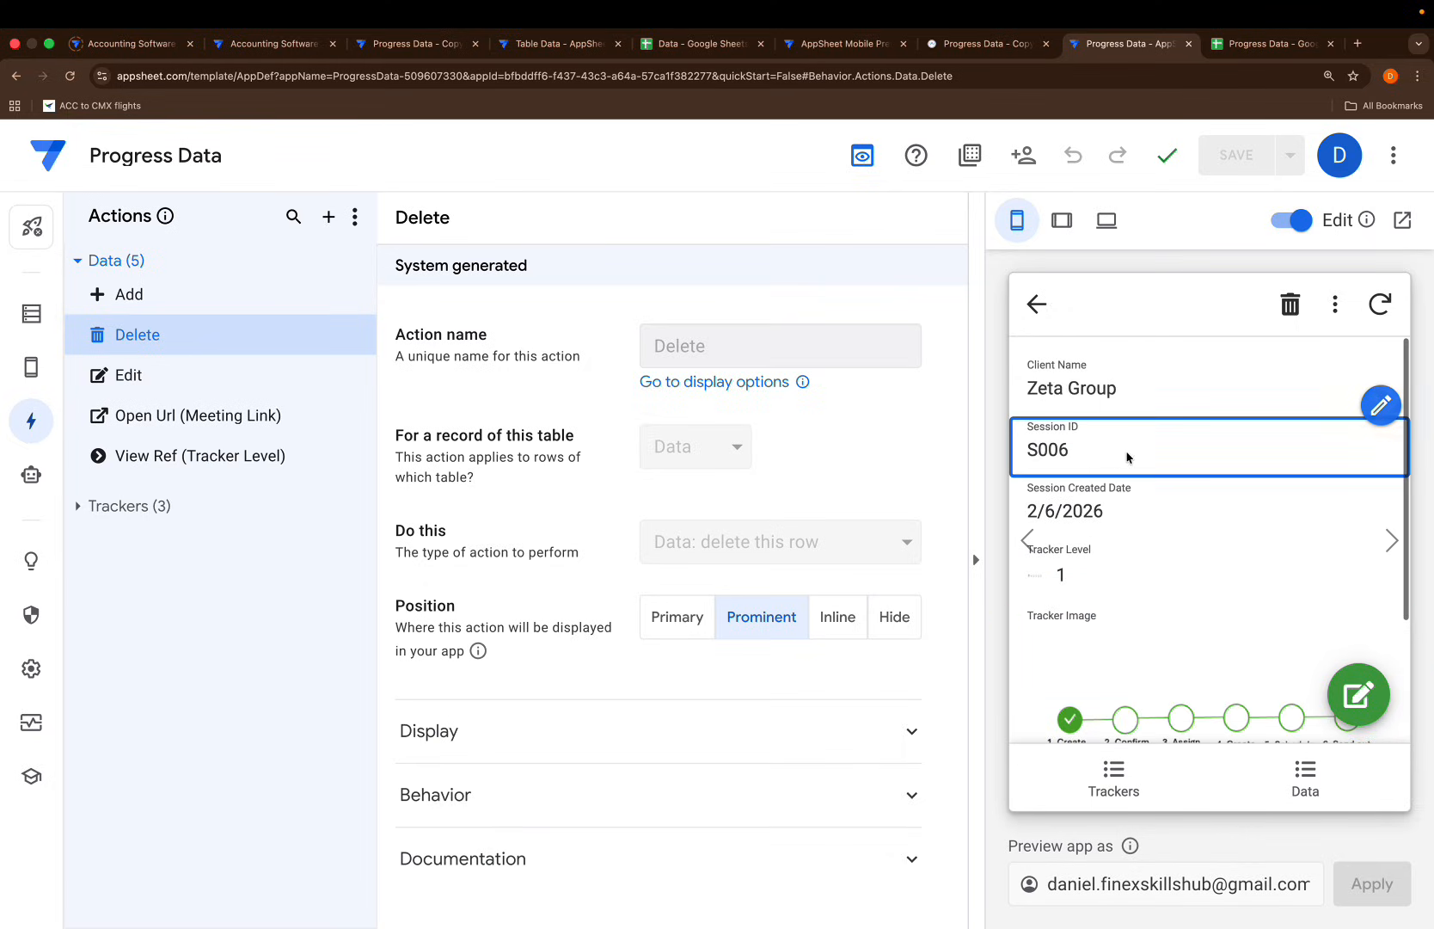
mouse_move(31, 367)
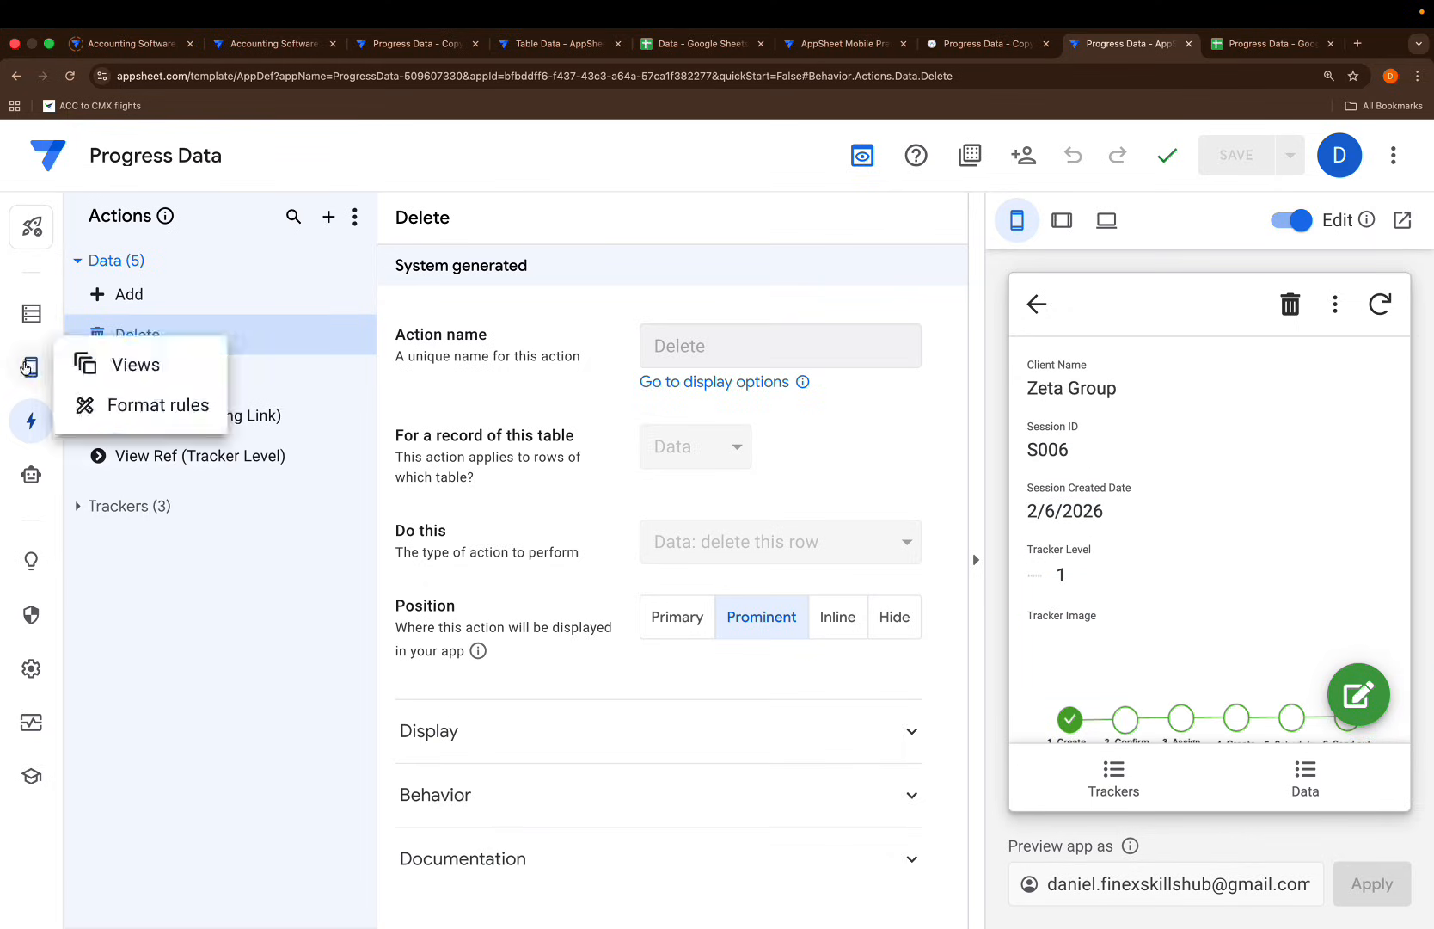
click(119, 365)
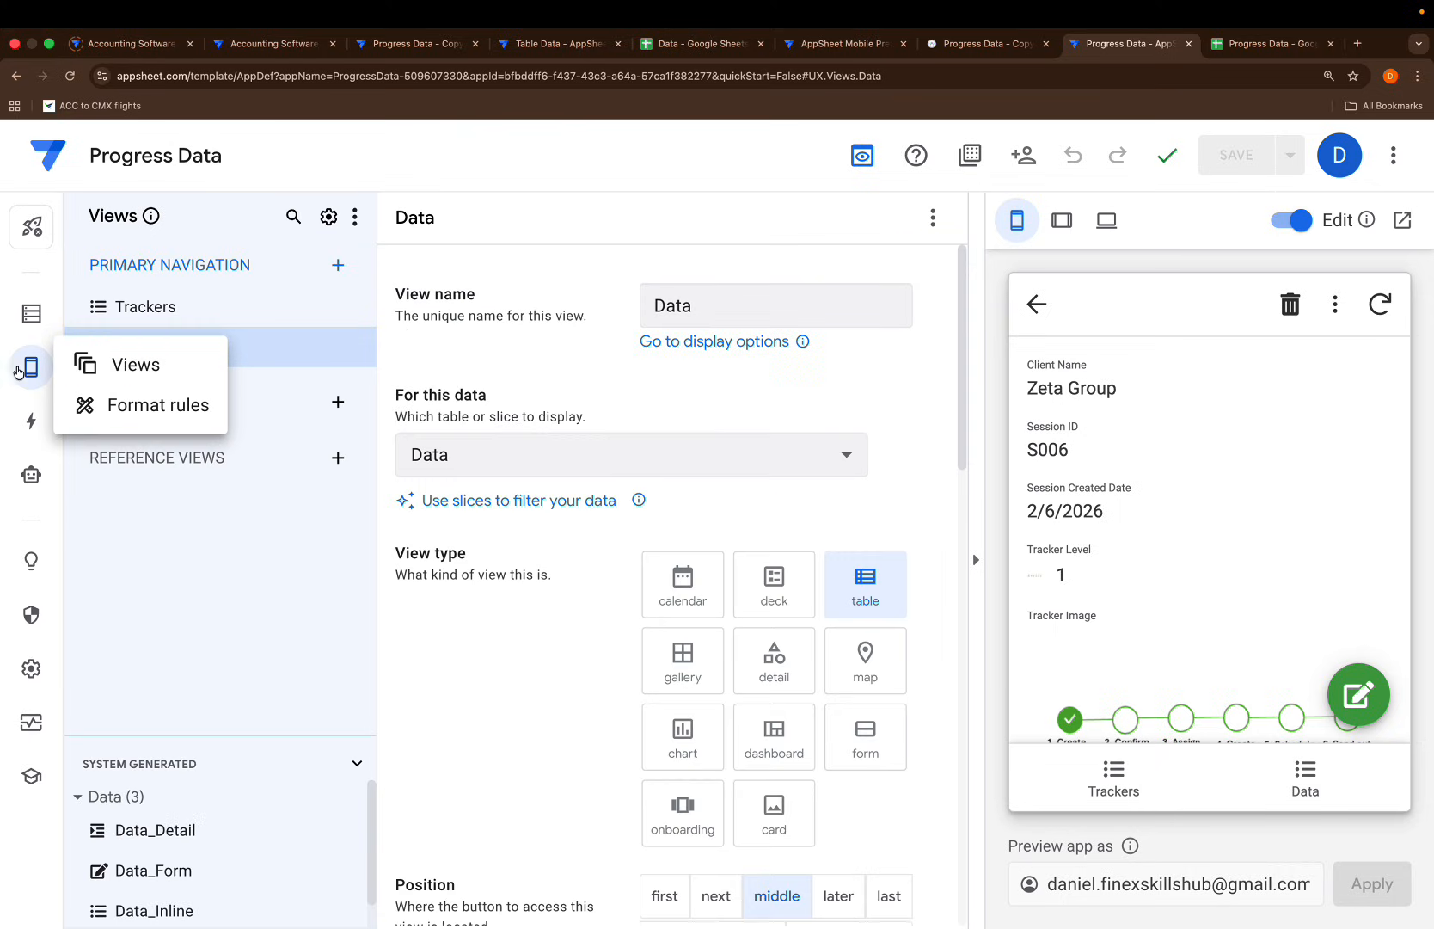
click(171, 311)
scroll(440, 626, down, 6)
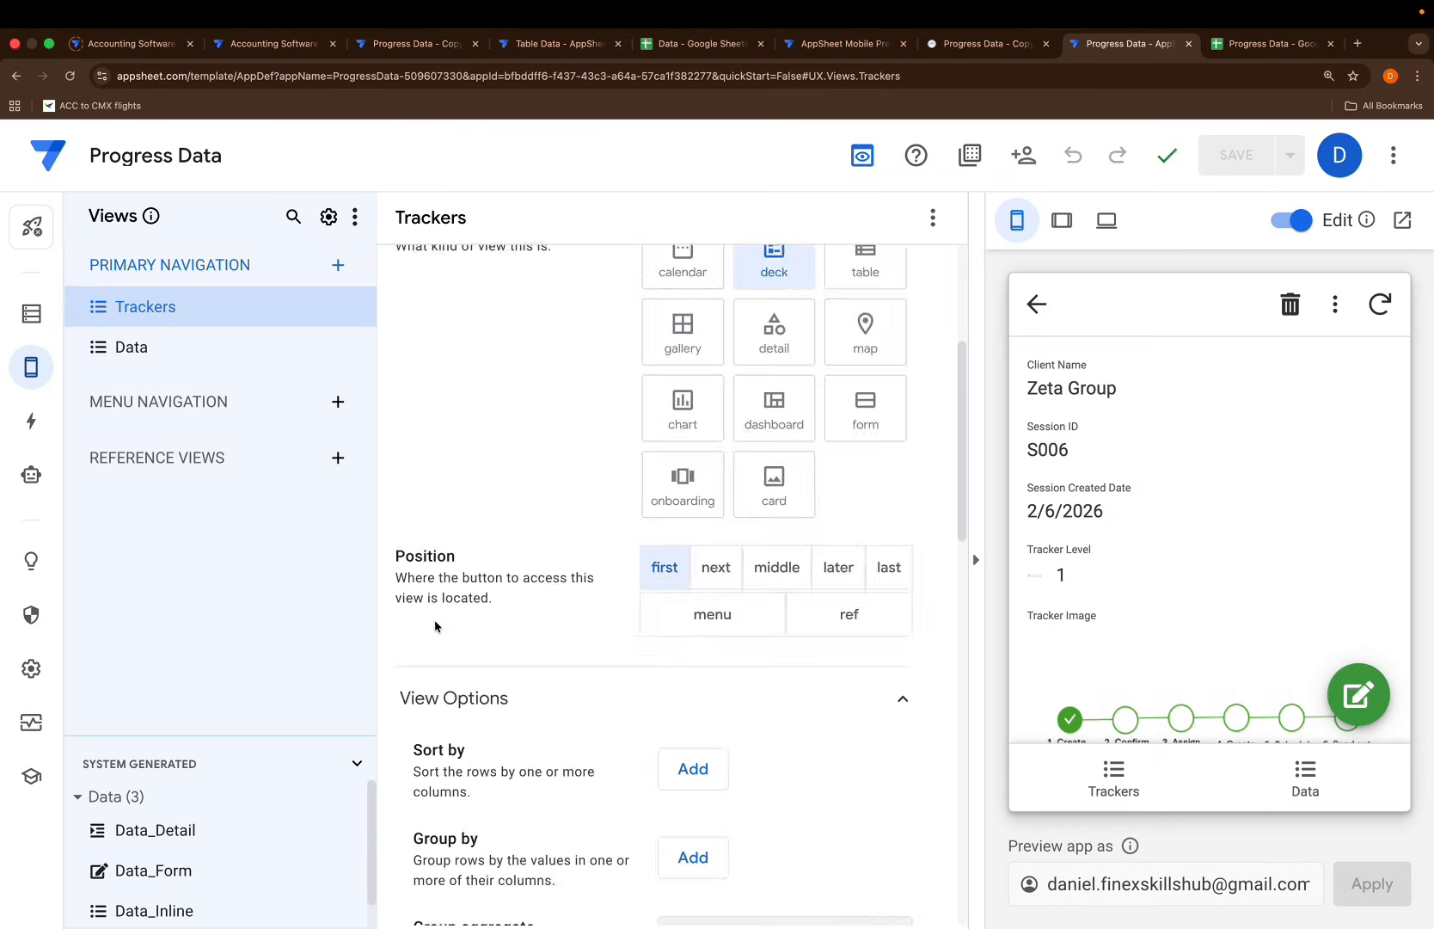
scroll(1134, 617, down, 2)
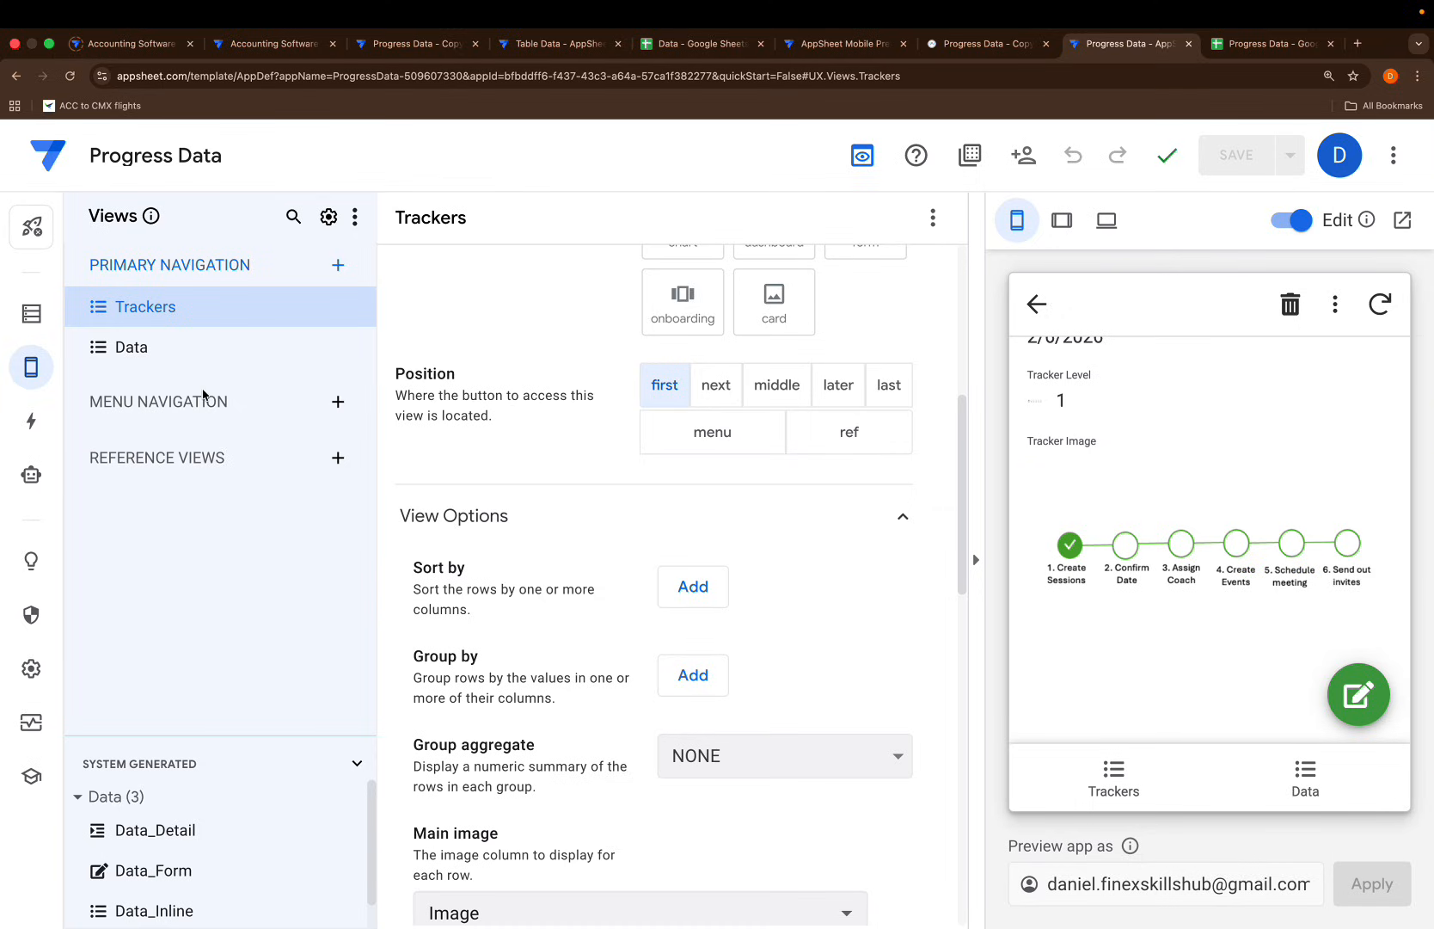
drag(174, 738, 169, 507)
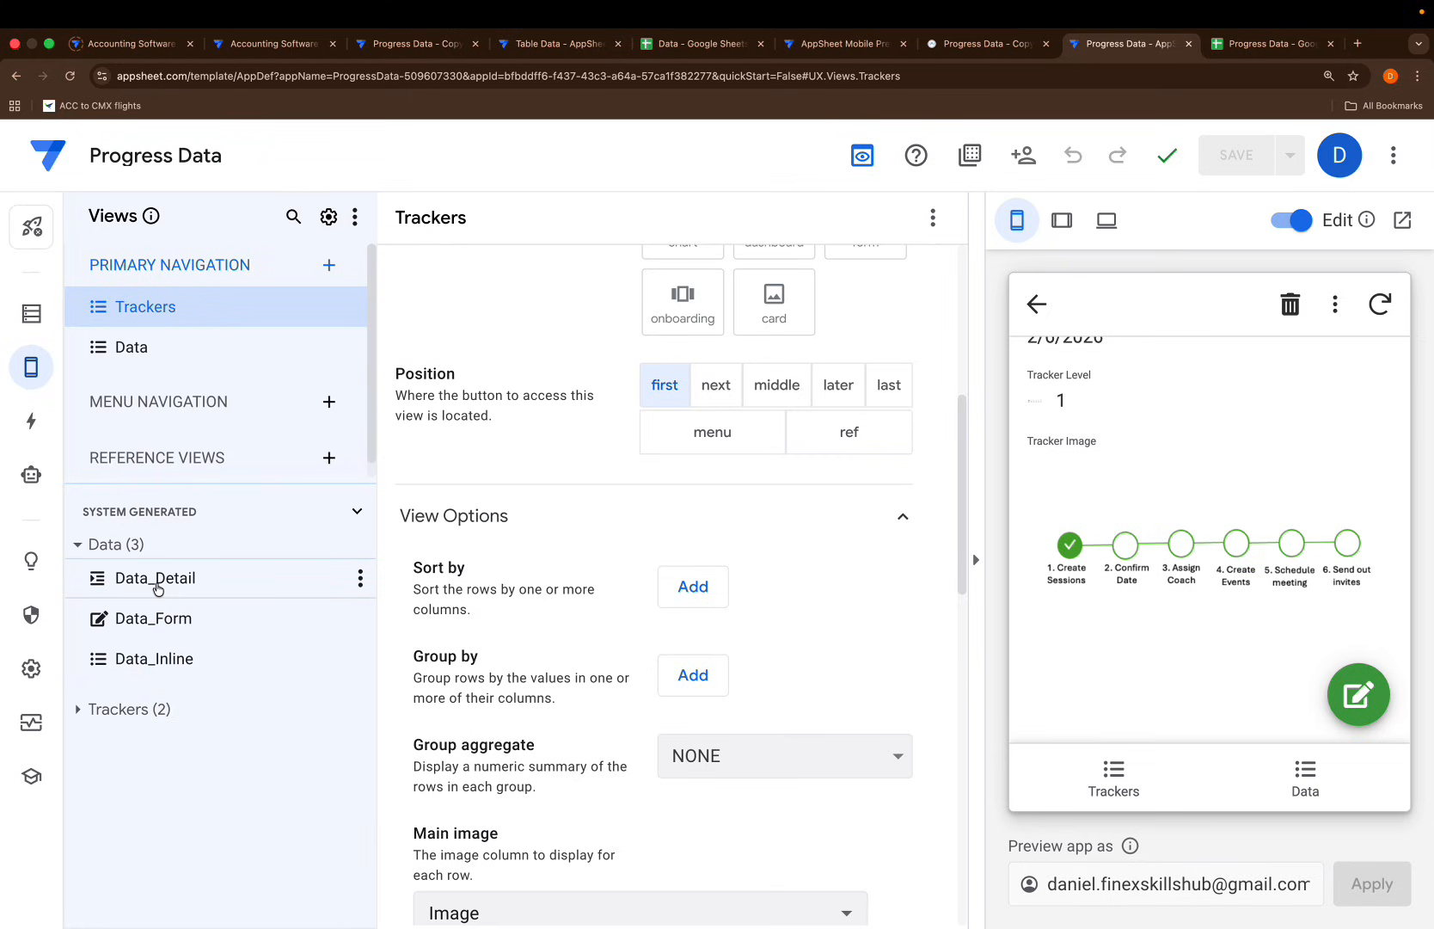
click(157, 588)
scroll(679, 491, up, 5)
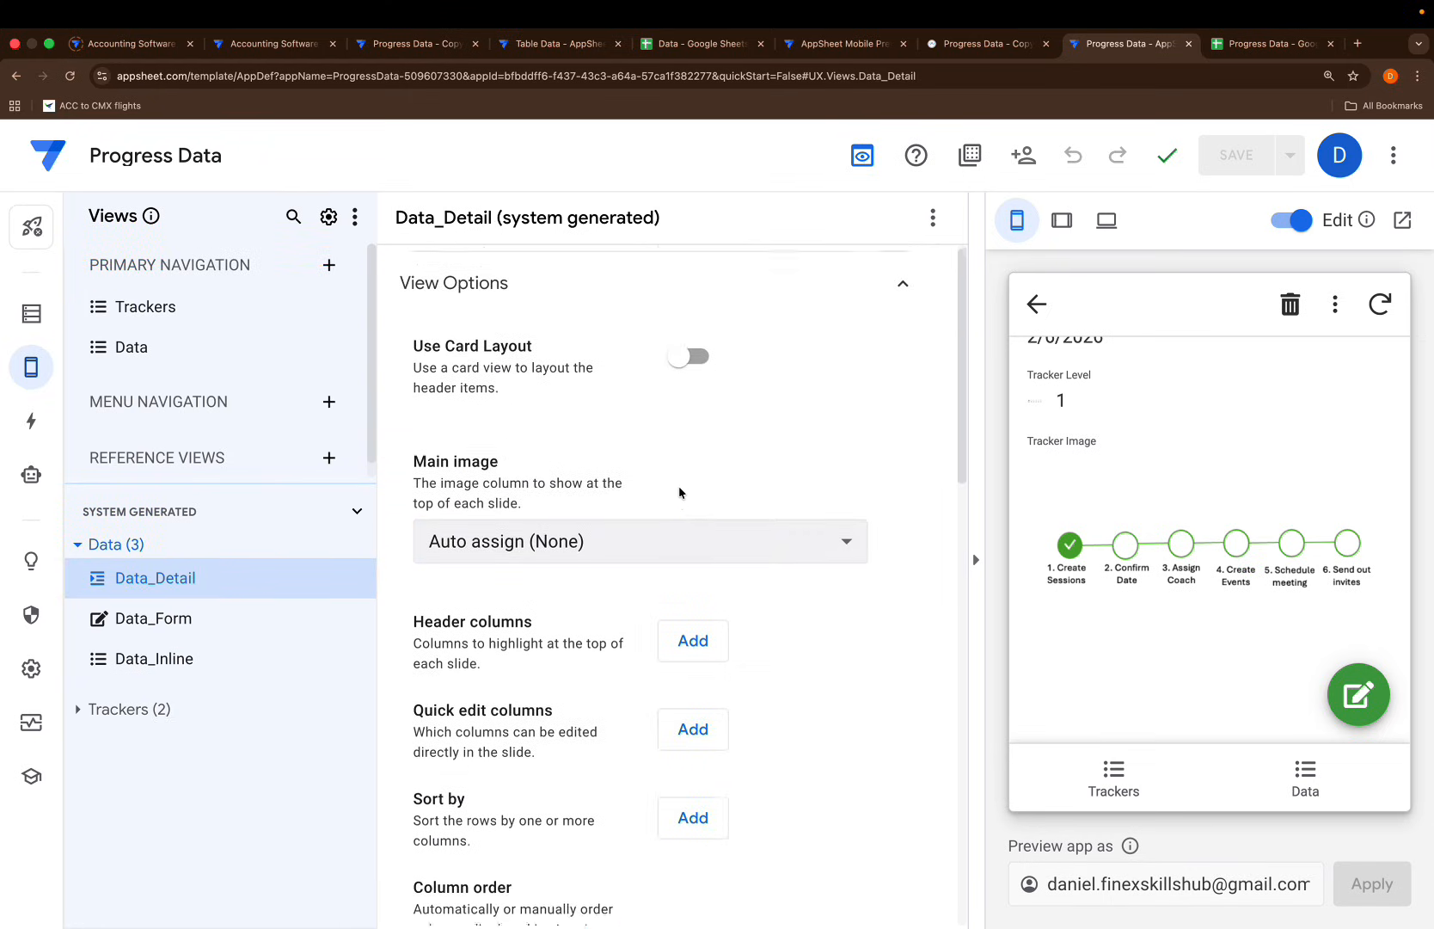
Set Data_Detail's main image to Tracker Image with Fit style, and save the app
click(600, 545)
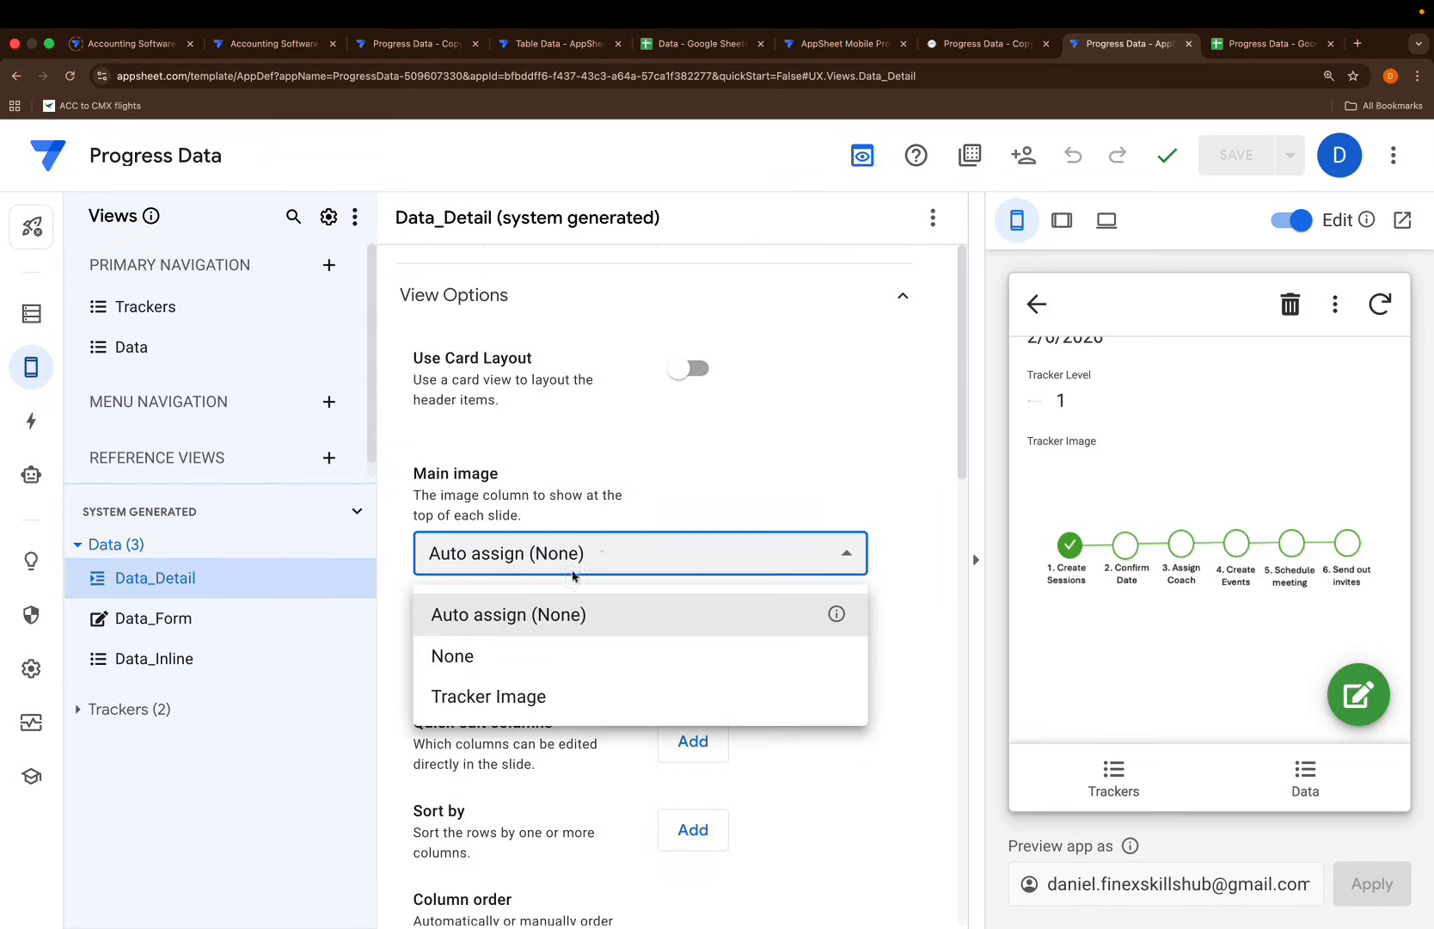
click(512, 695)
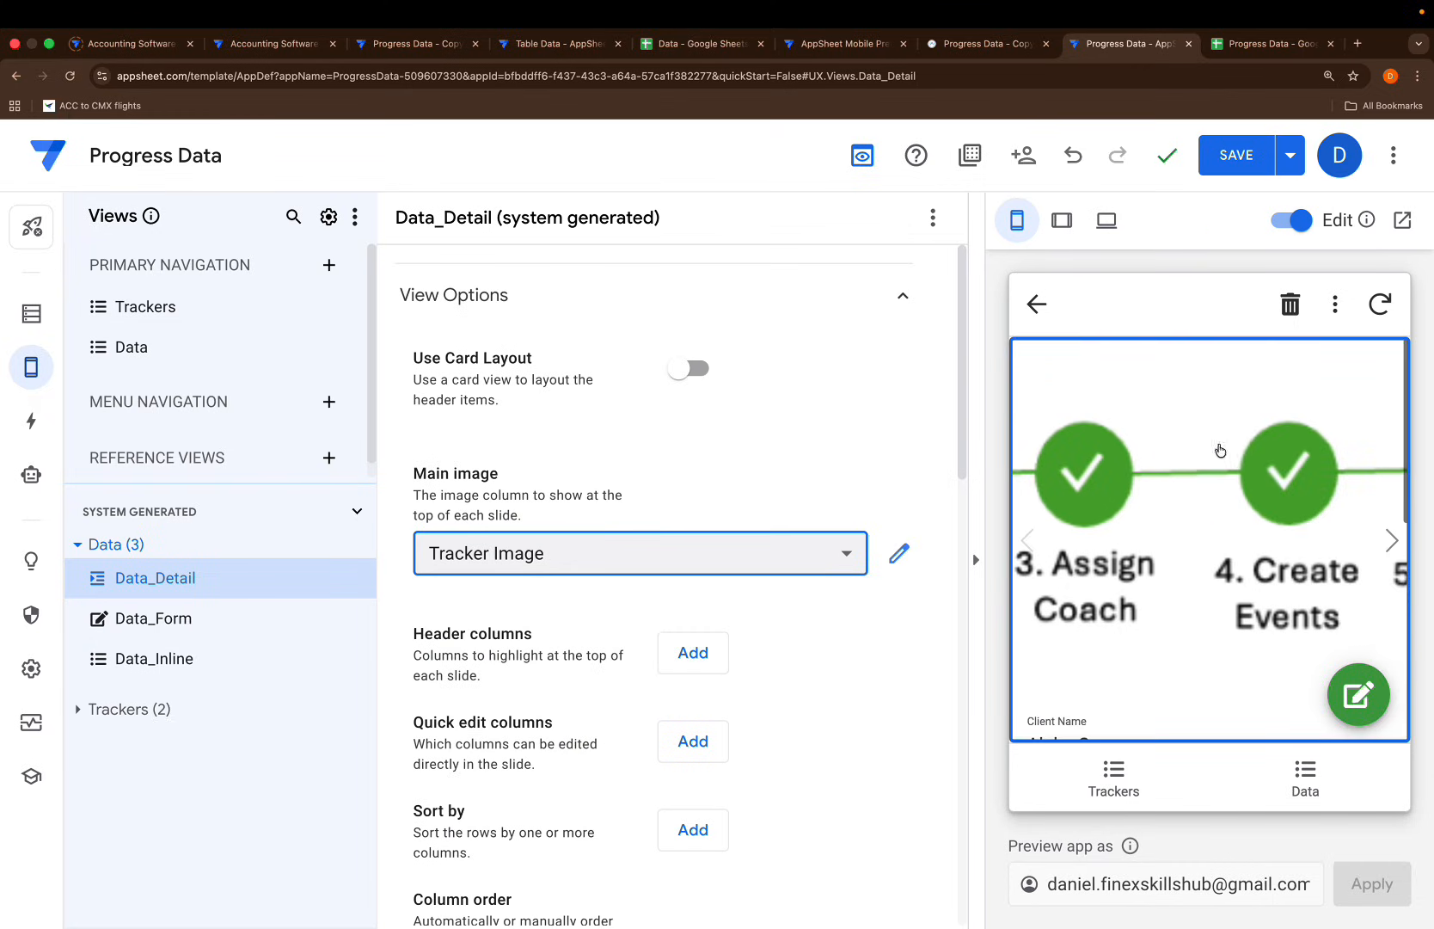
scroll(842, 586, down, 9)
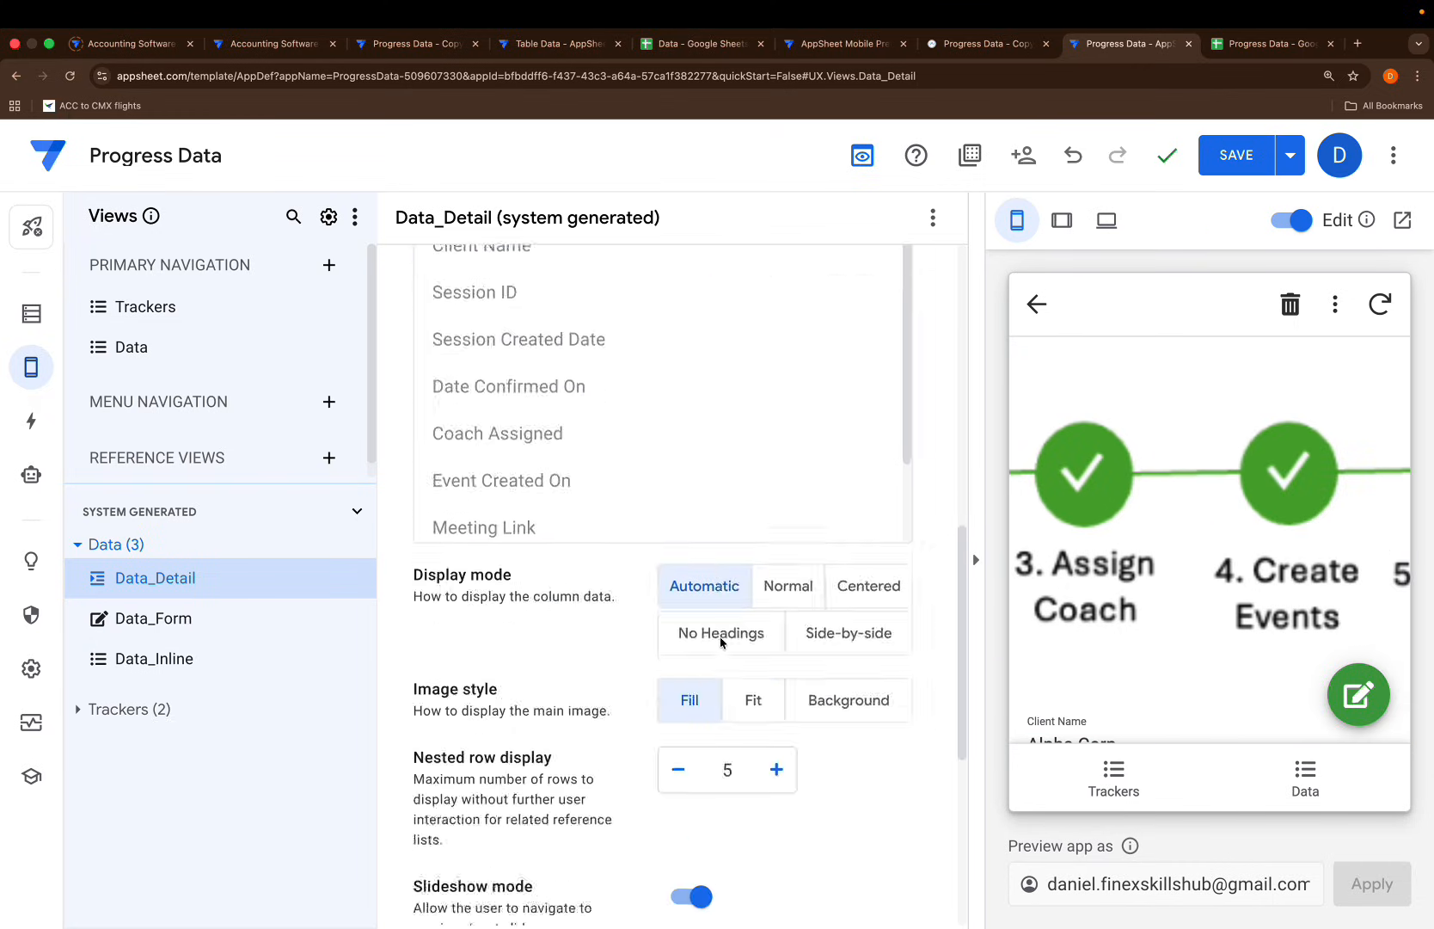
scroll(722, 641, down, 3)
click(753, 475)
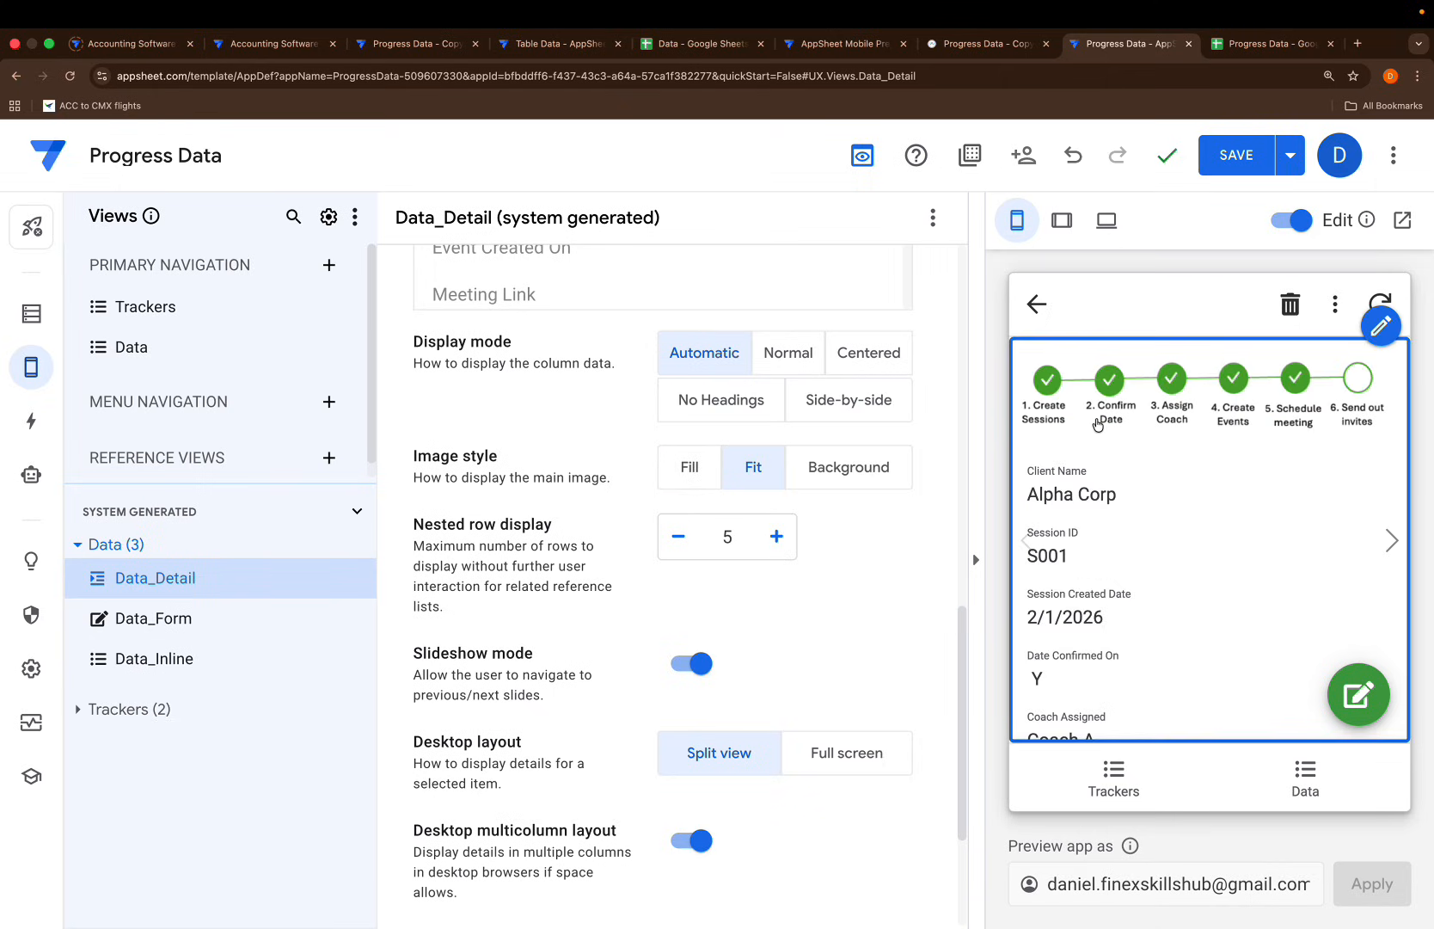
click(1220, 164)
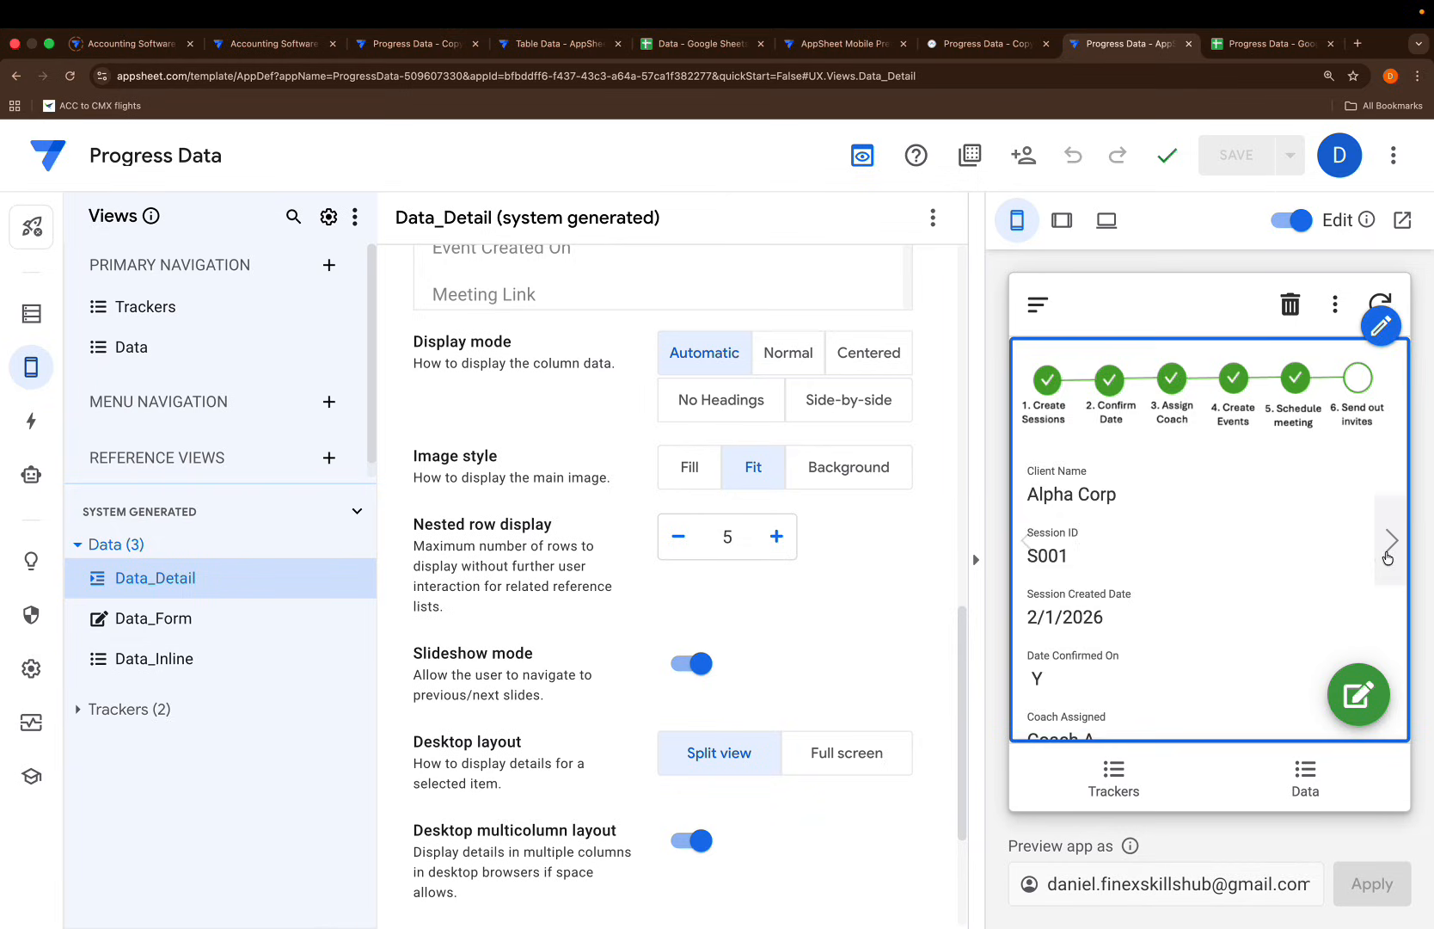
Advance the preview record by record to Zeta Group, then show the Data actions
click(1387, 555)
click(1387, 557)
click(1387, 557)
click(1387, 557)
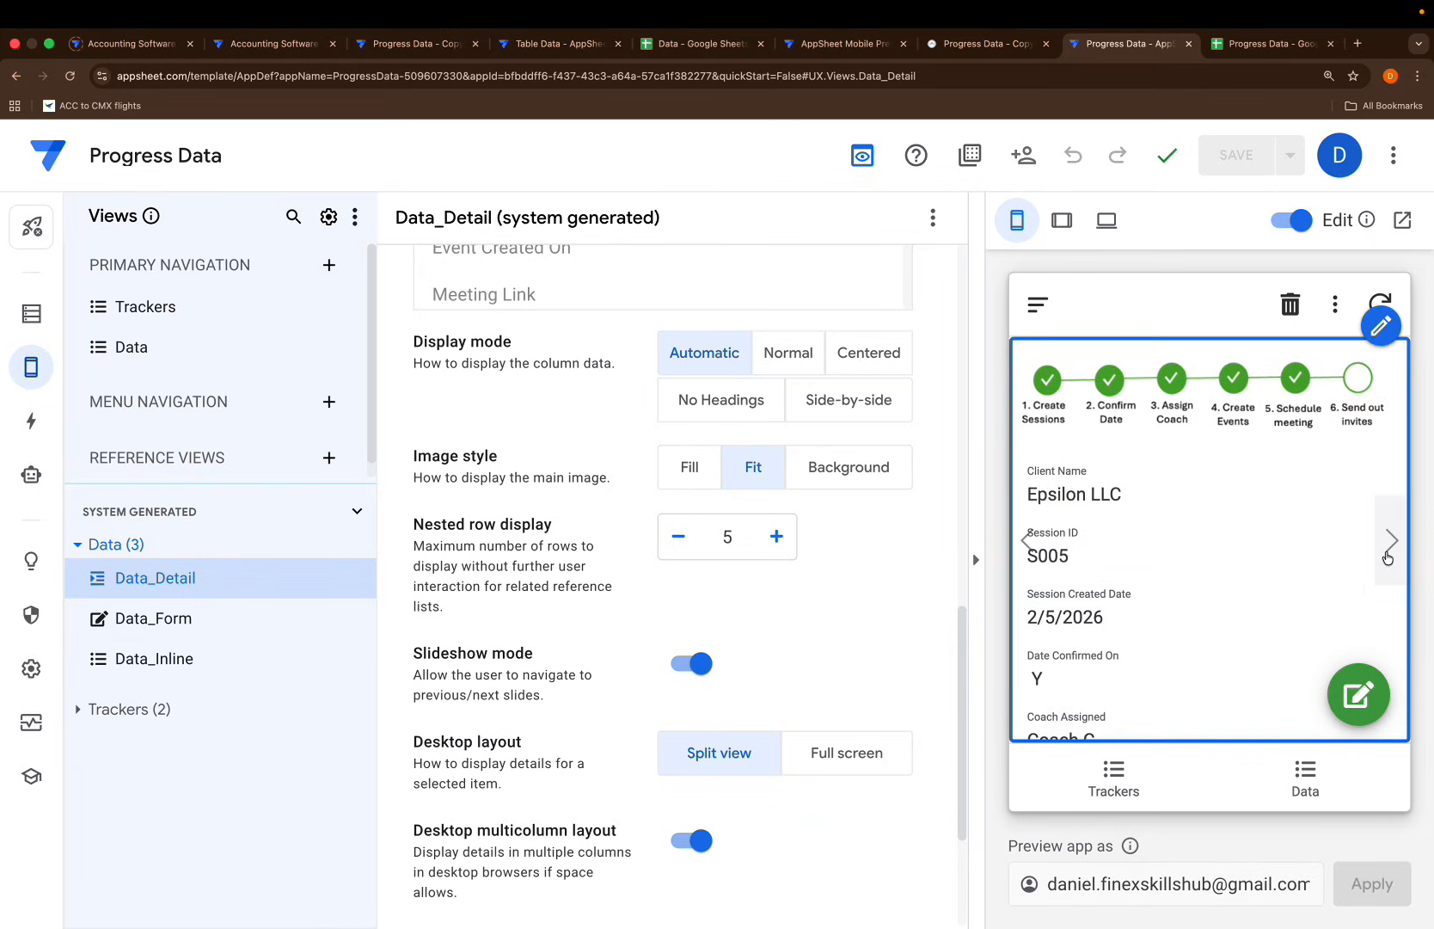
click(1387, 557)
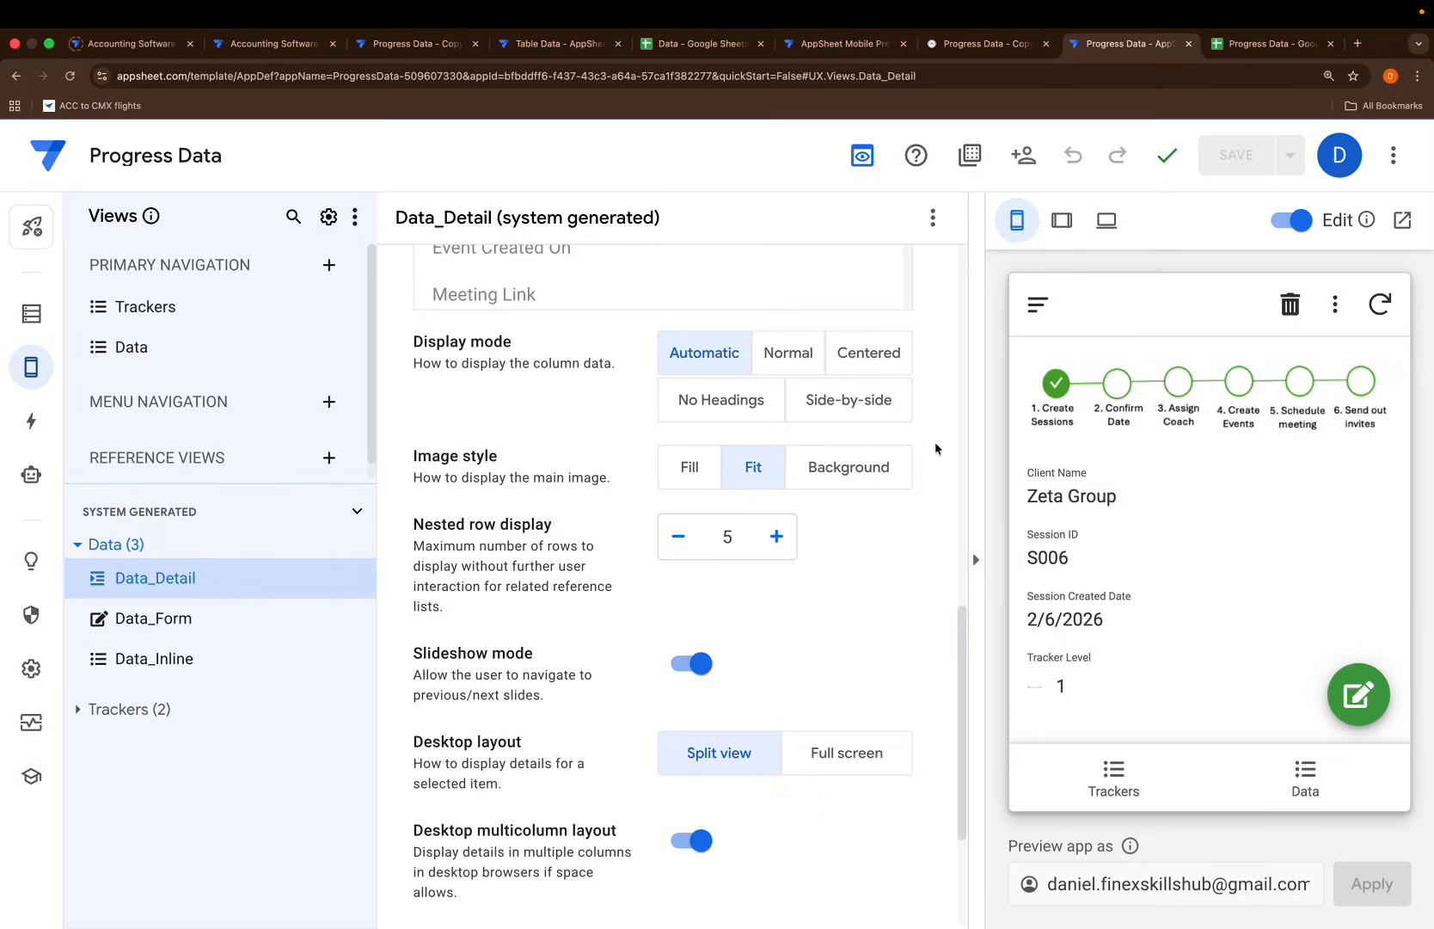
click(31, 421)
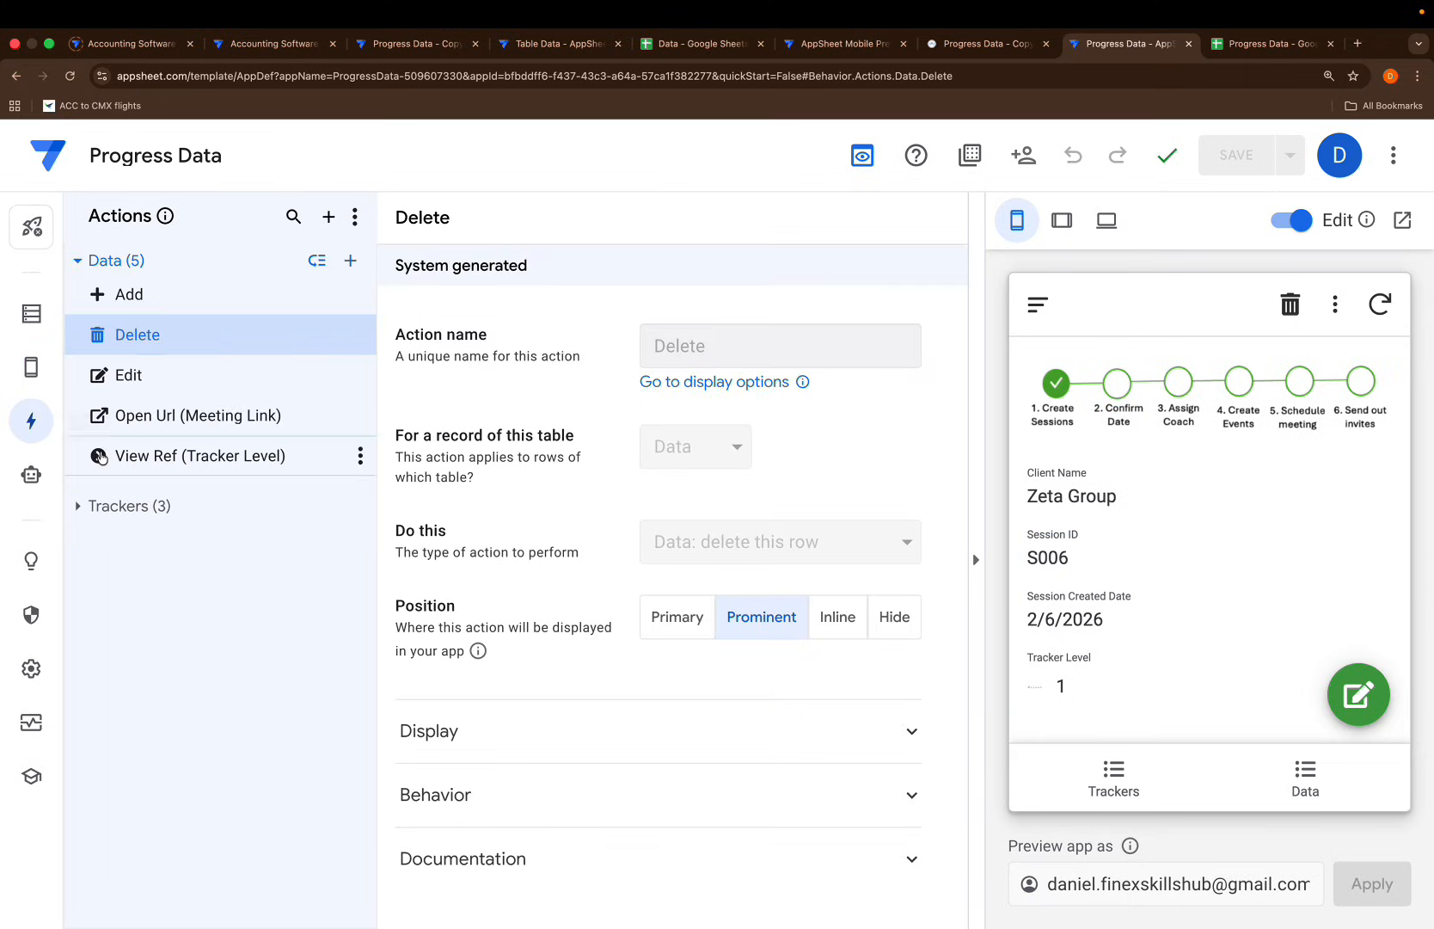
Create a new blank Data action and name it Confirm Date
click(350, 260)
click(407, 710)
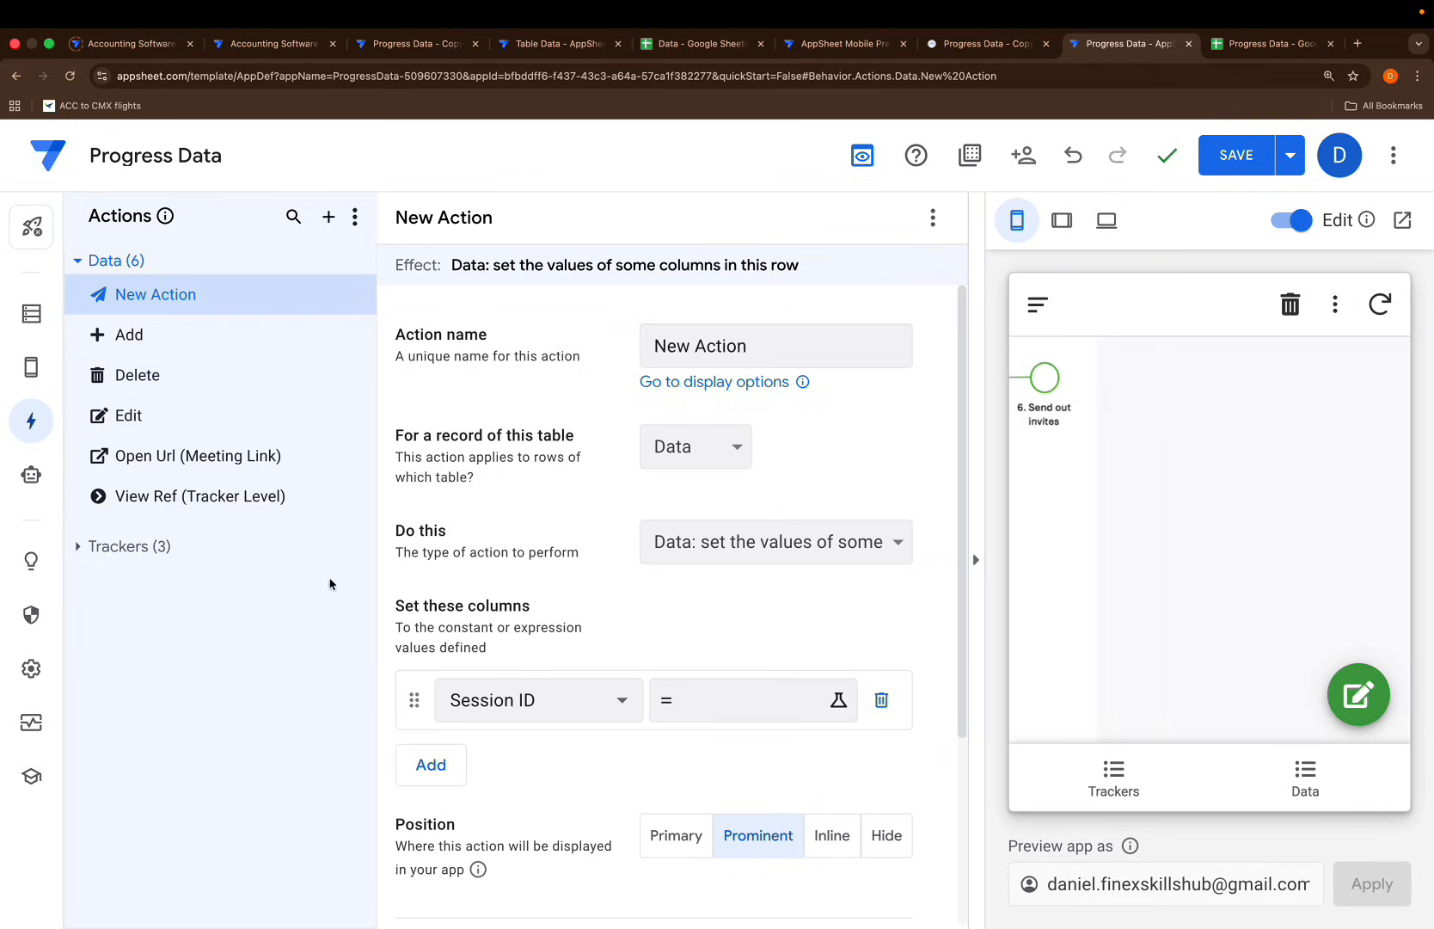
click(740, 348)
key(ctrl+a)
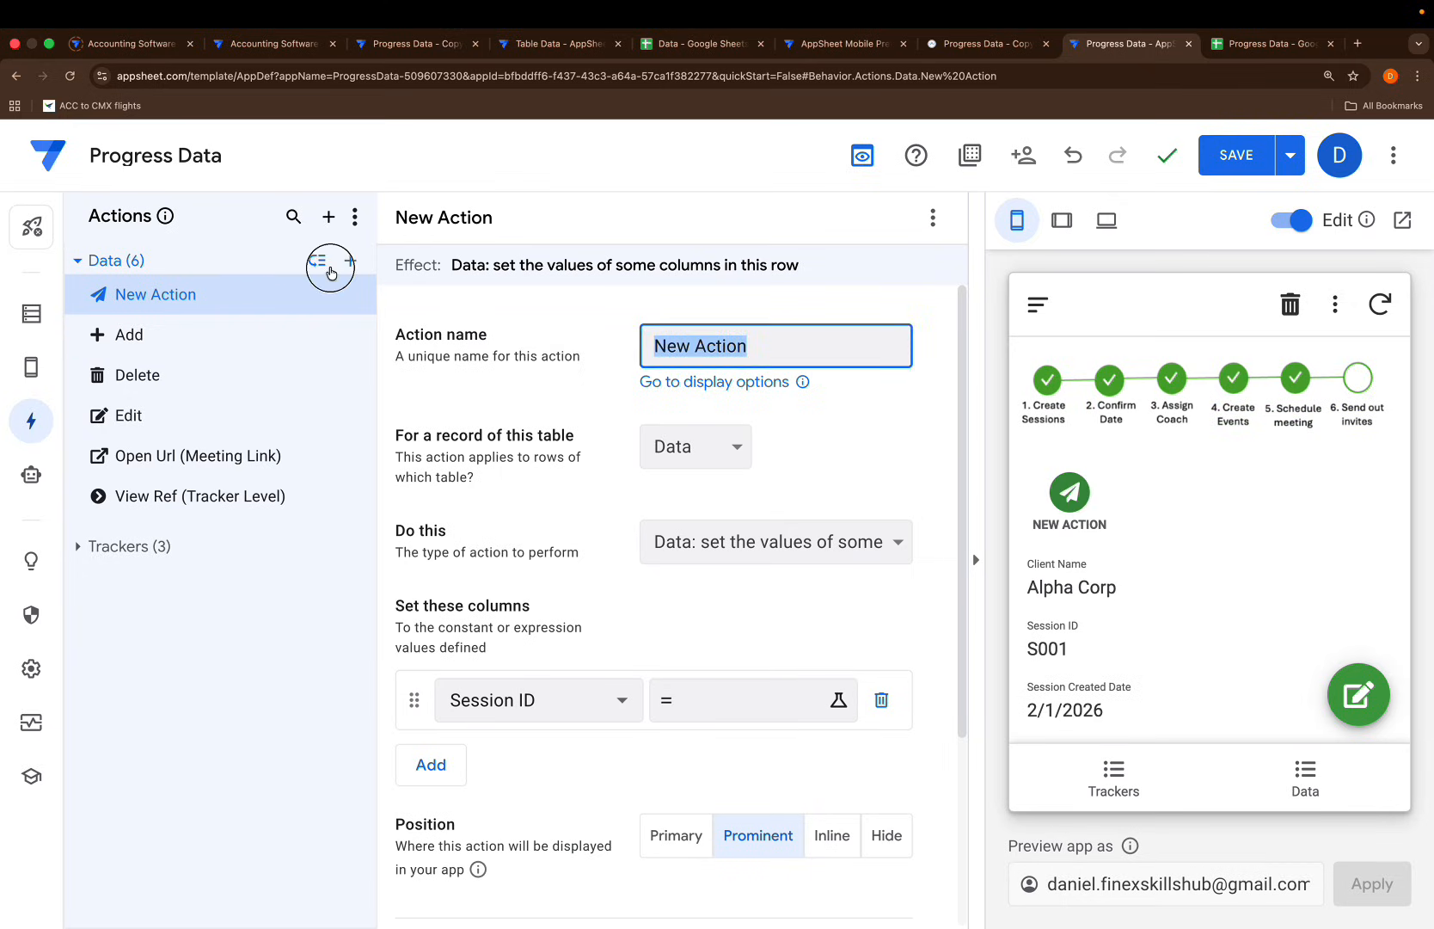
key(BackSpace)
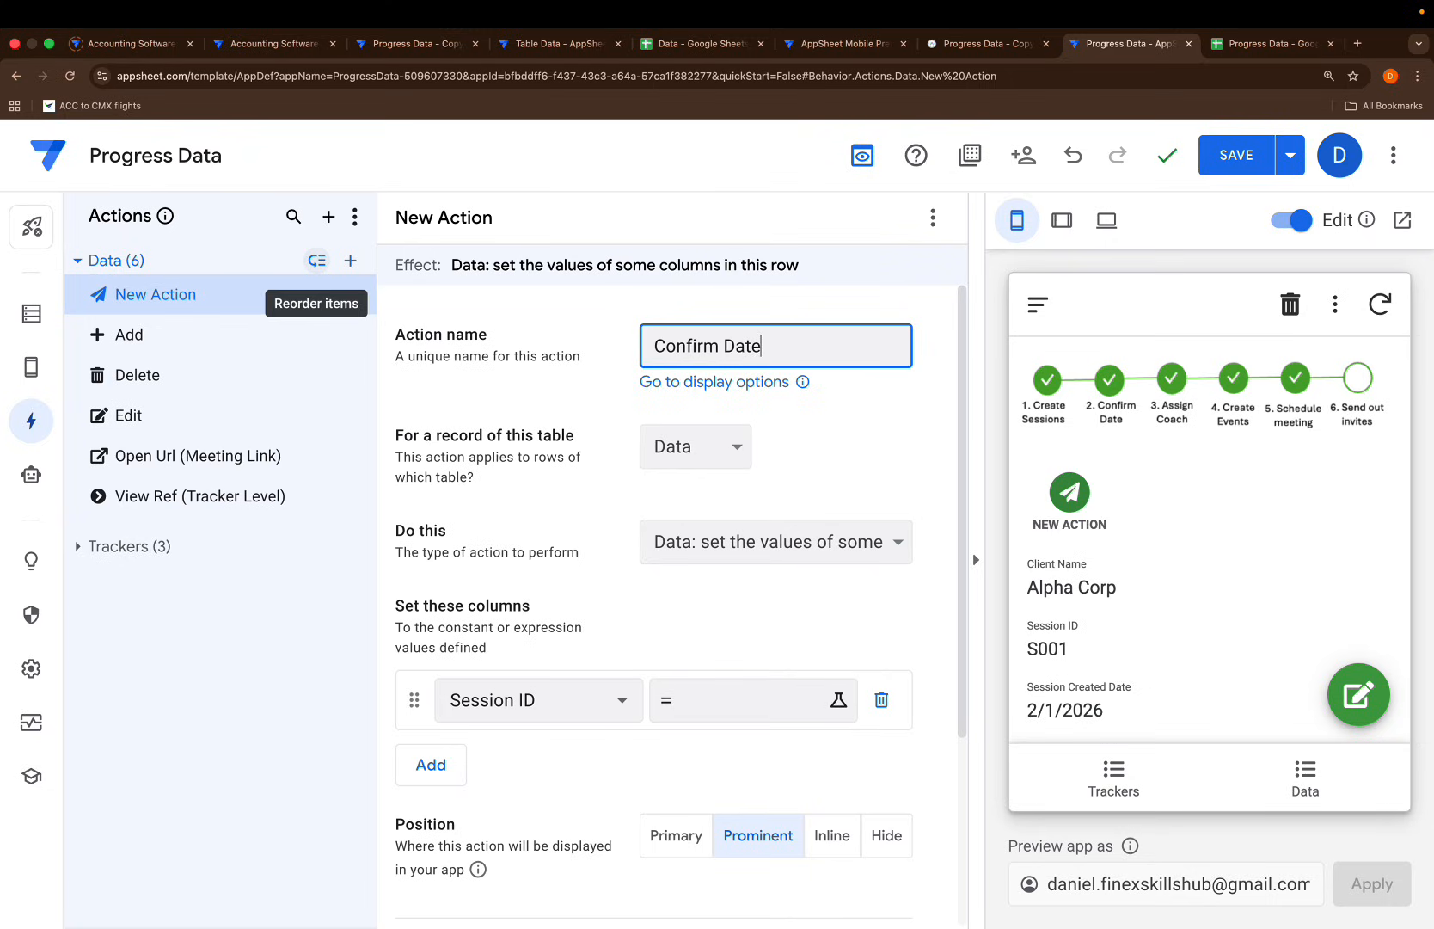
Have the action set Date Confirmed On to INPUT("Confirm Date","")
click(628, 719)
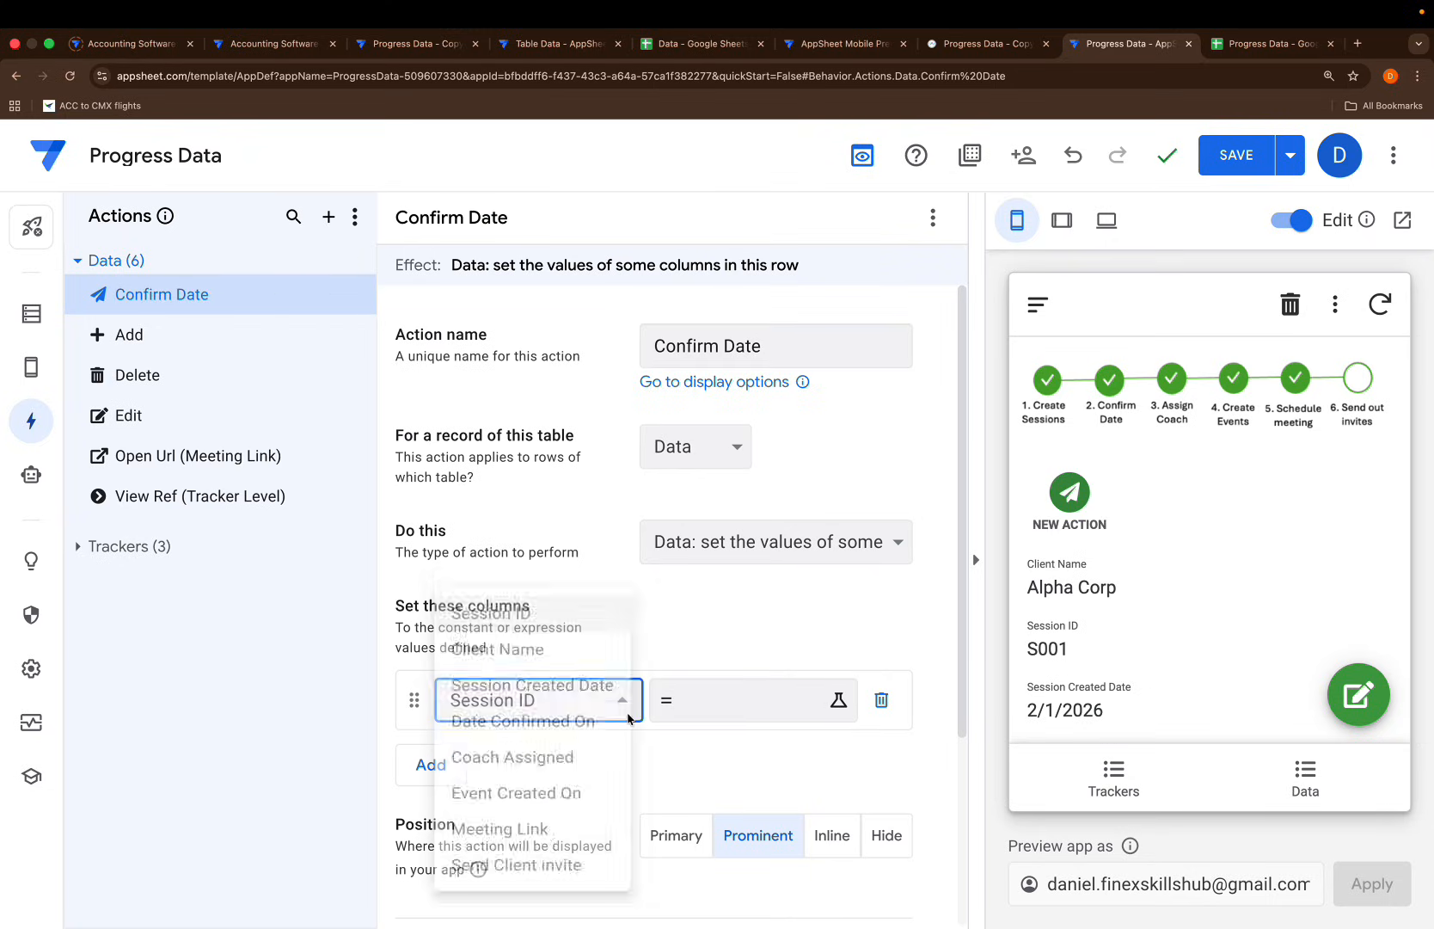
click(532, 719)
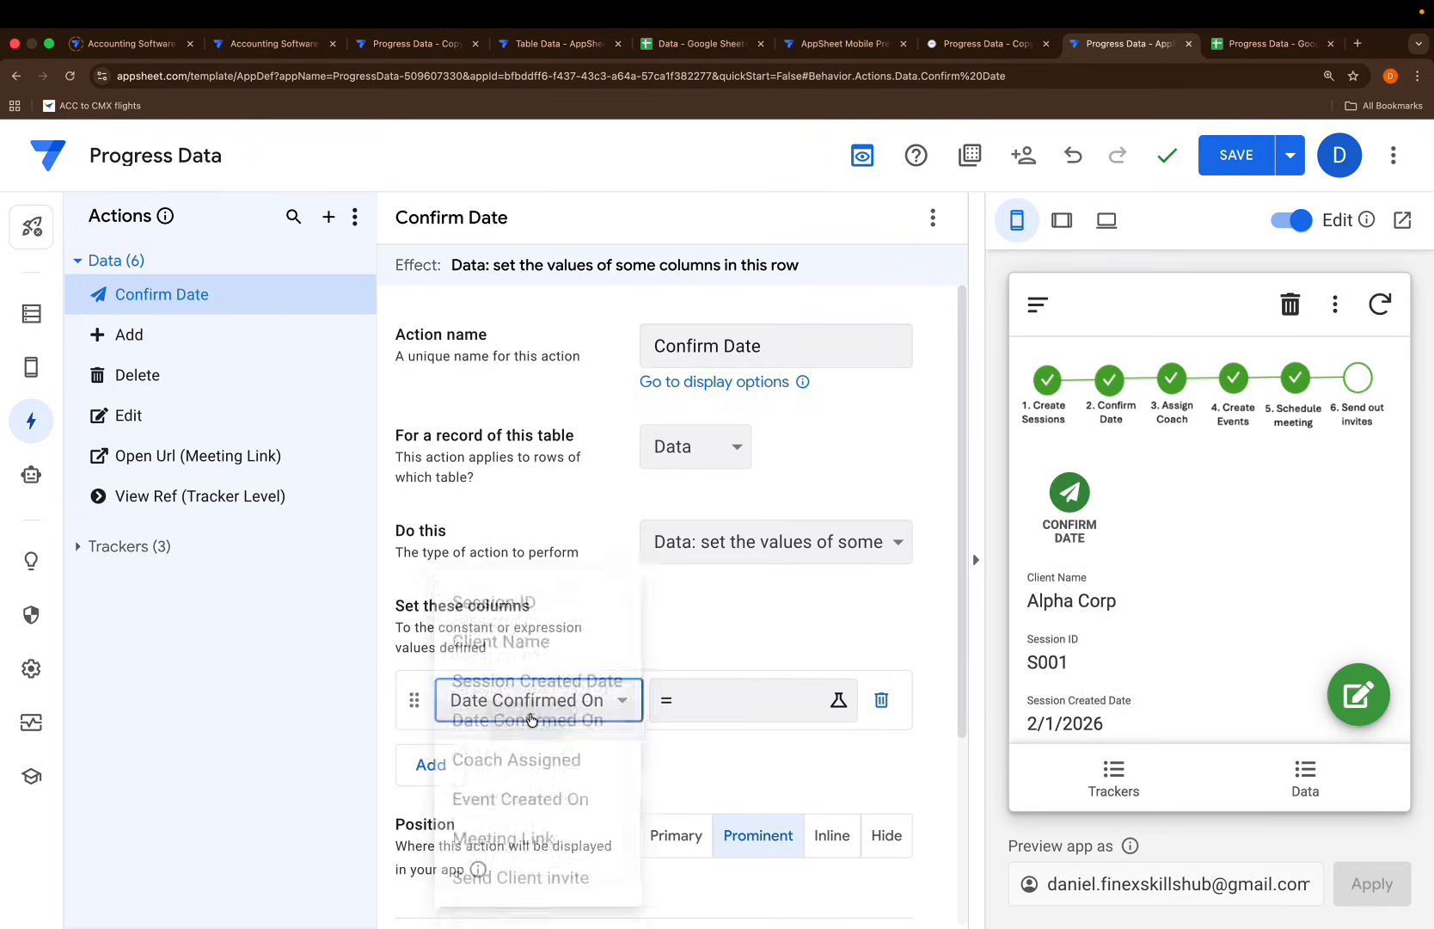
click(712, 700)
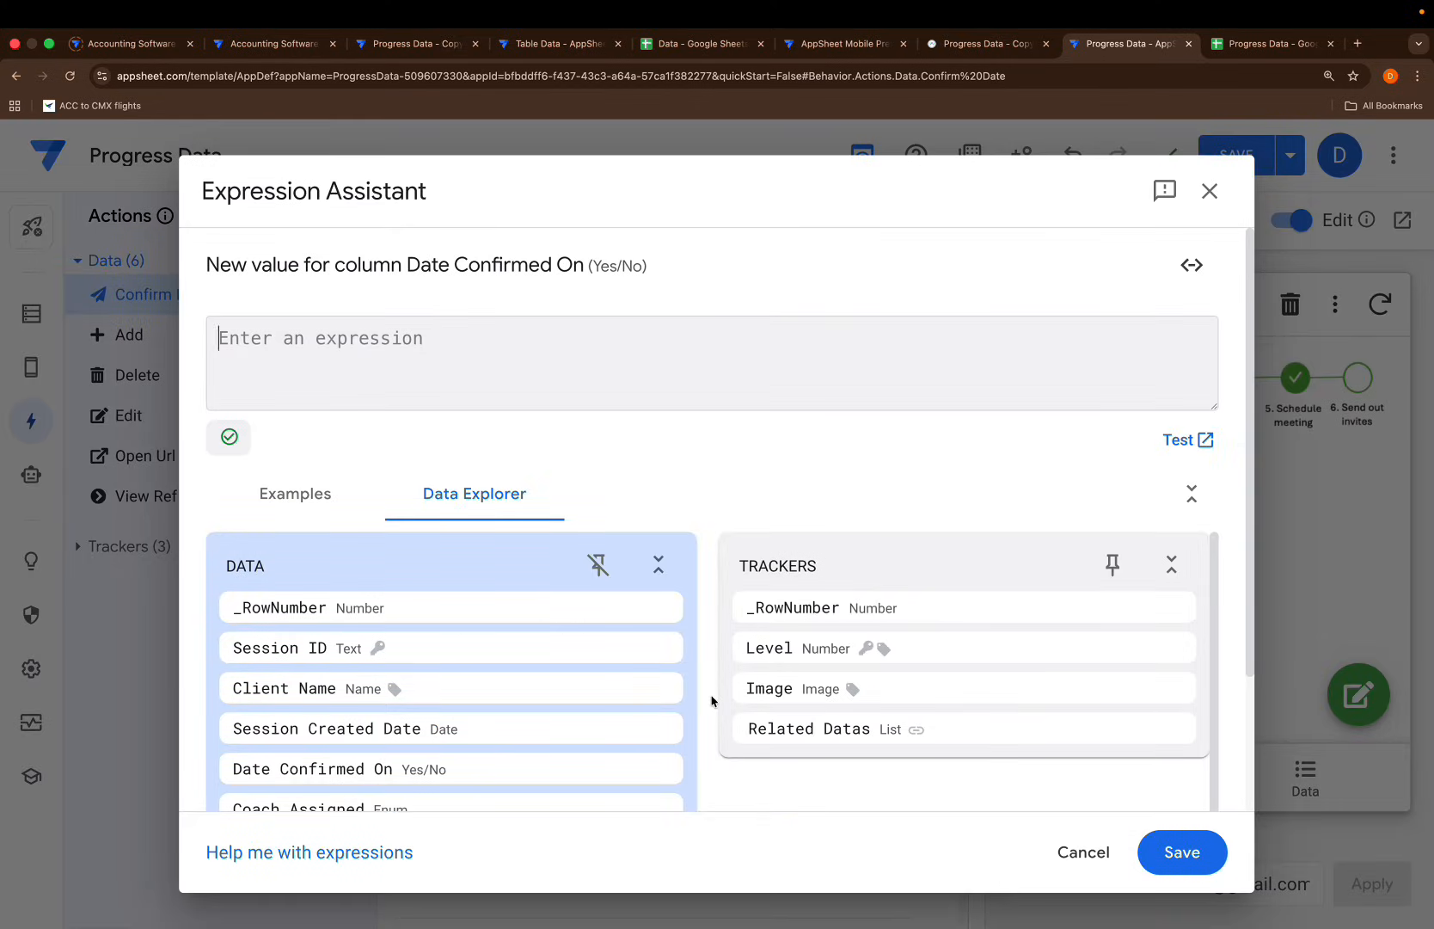
text(inpu)
key(Return)
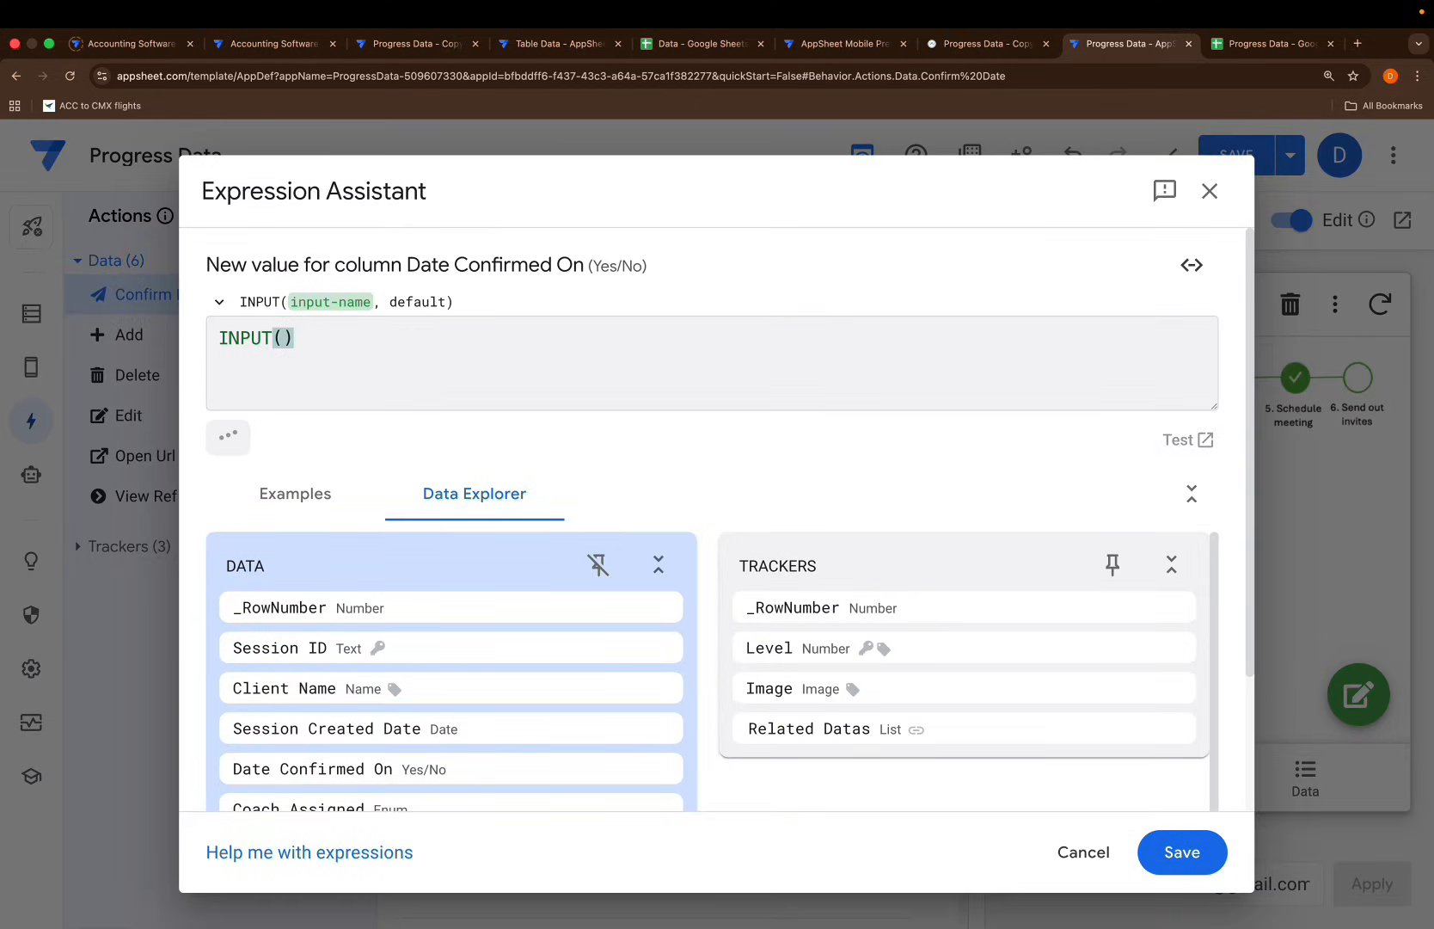
text("Con)
text(firm)
text( Date")
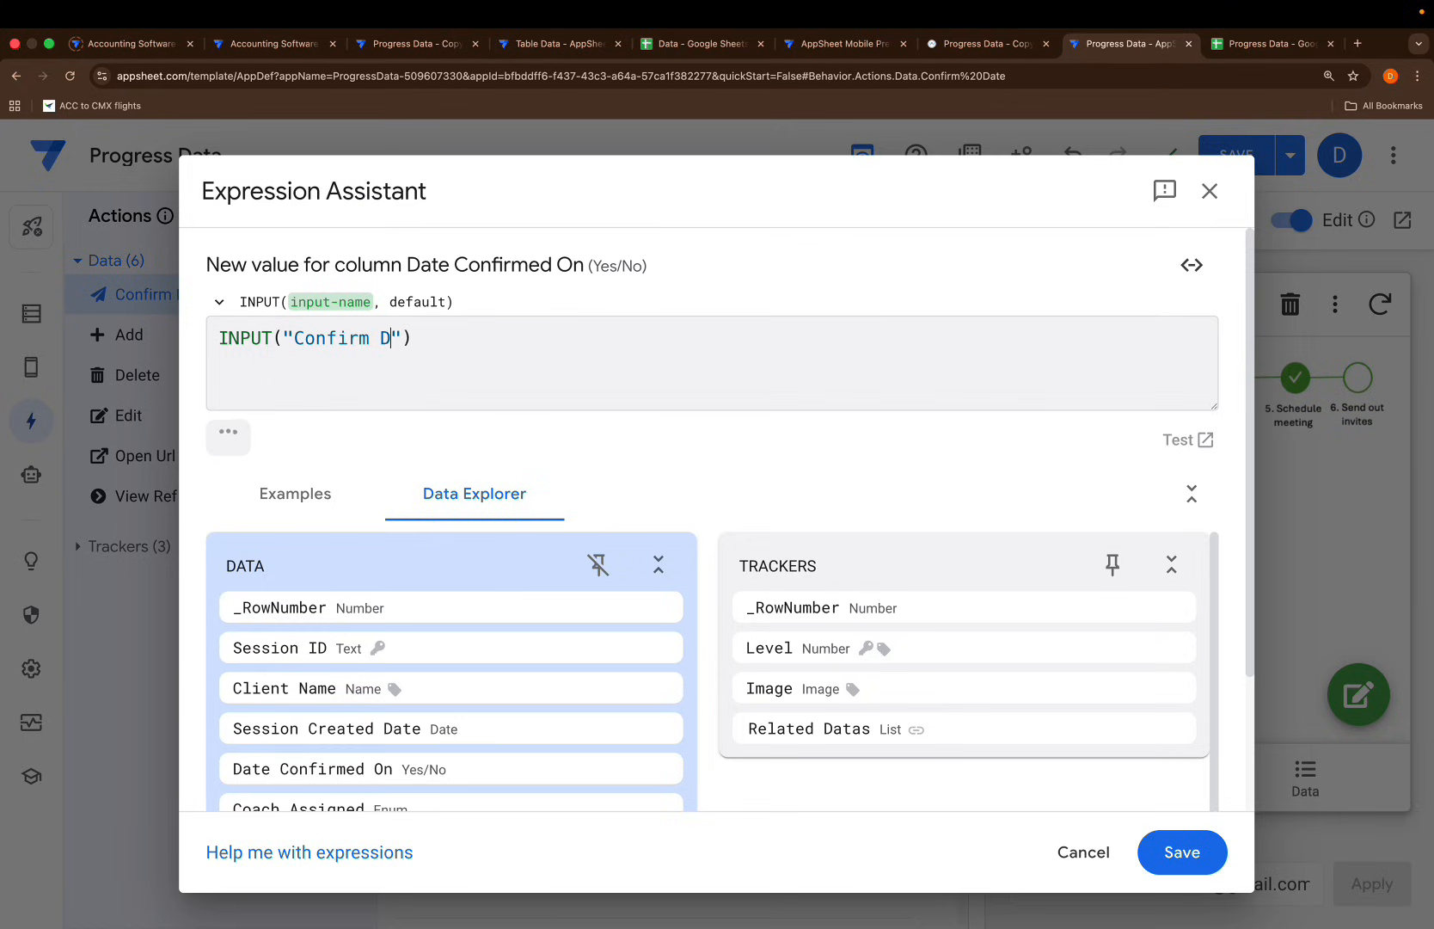
text(,"")
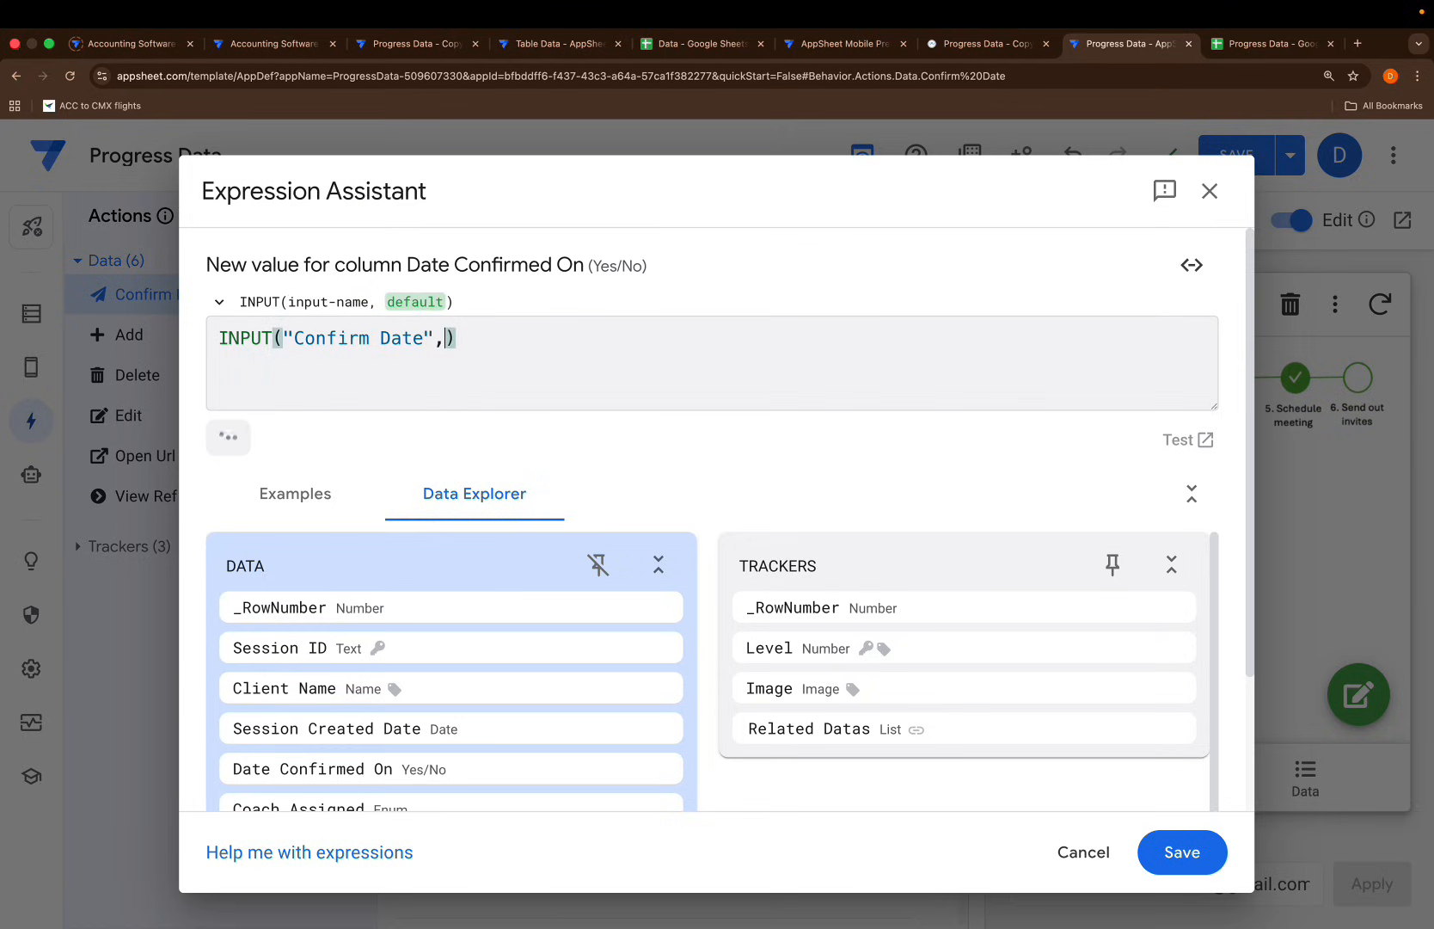
key(super+a)
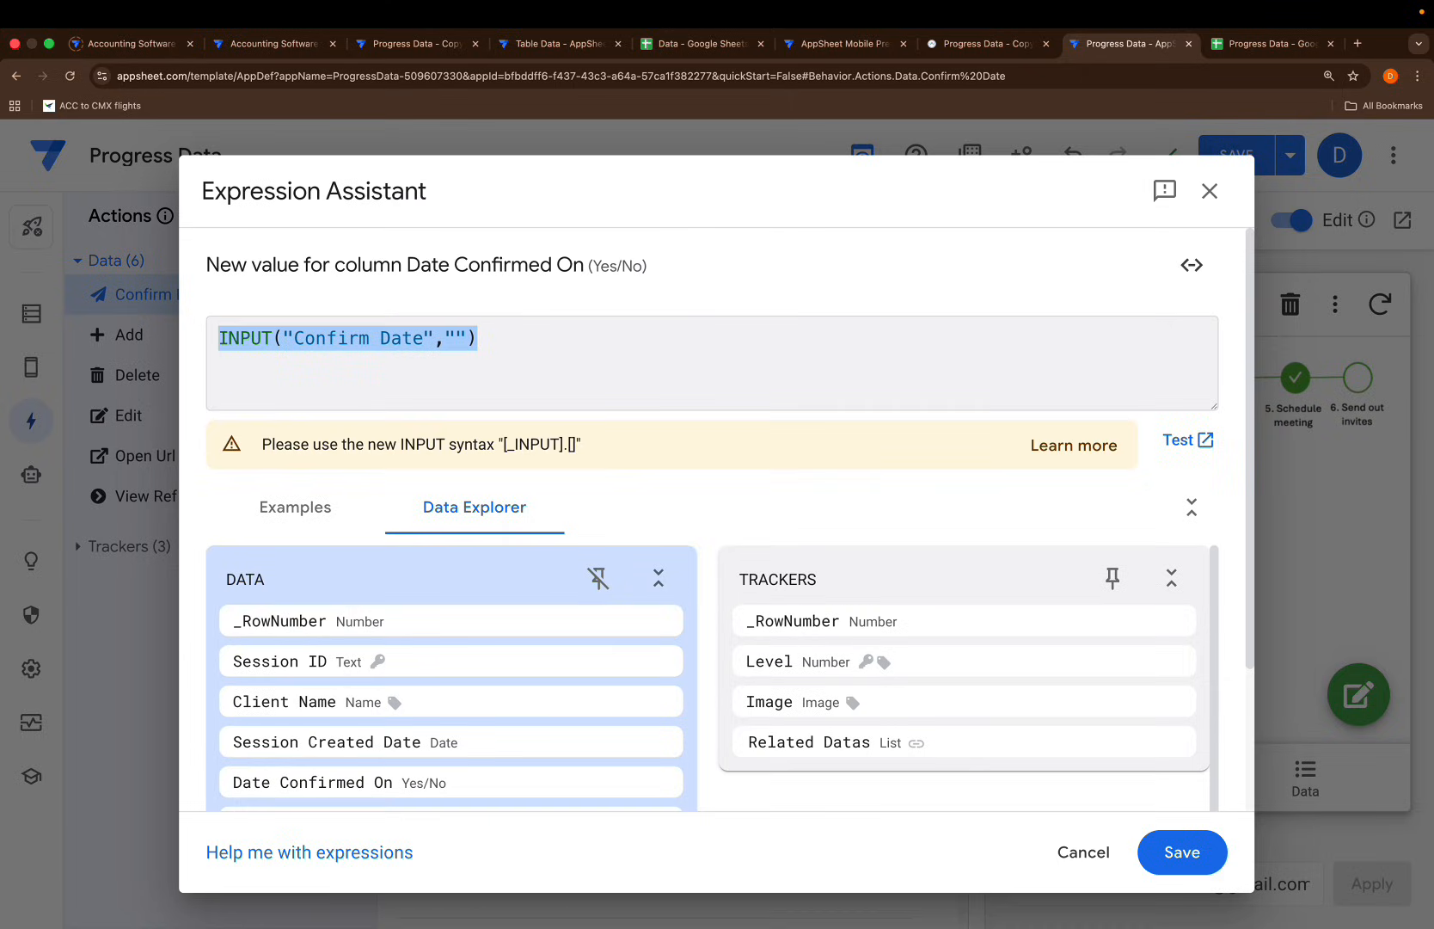
click(1185, 851)
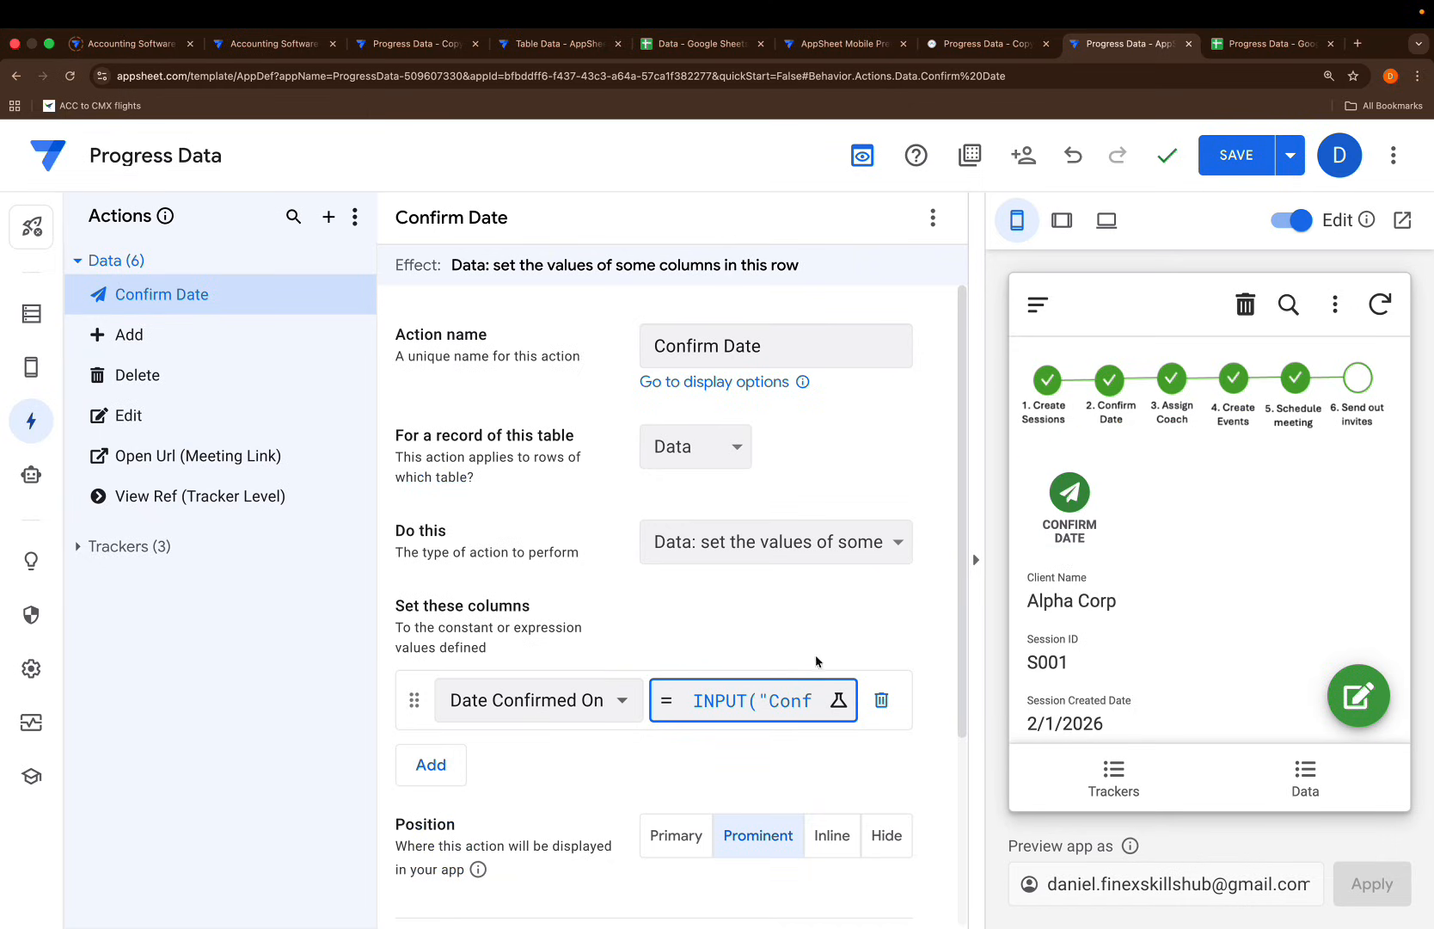
Give Confirm Date the double check-mark icon found by searching 'conf'
scroll(677, 702, down, 3)
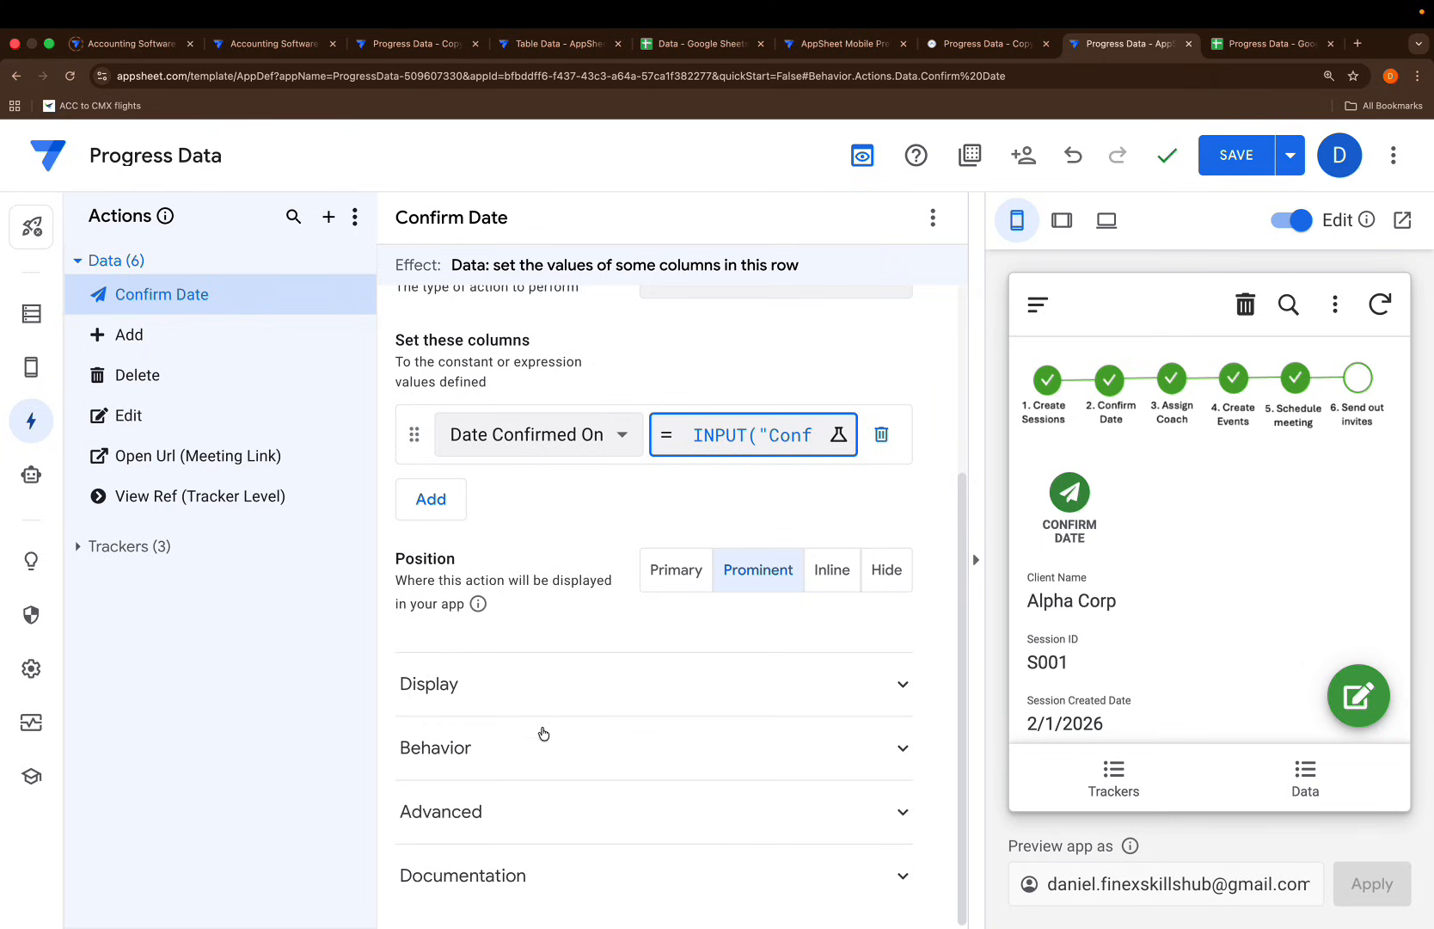
click(552, 693)
scroll(693, 830, down, 2)
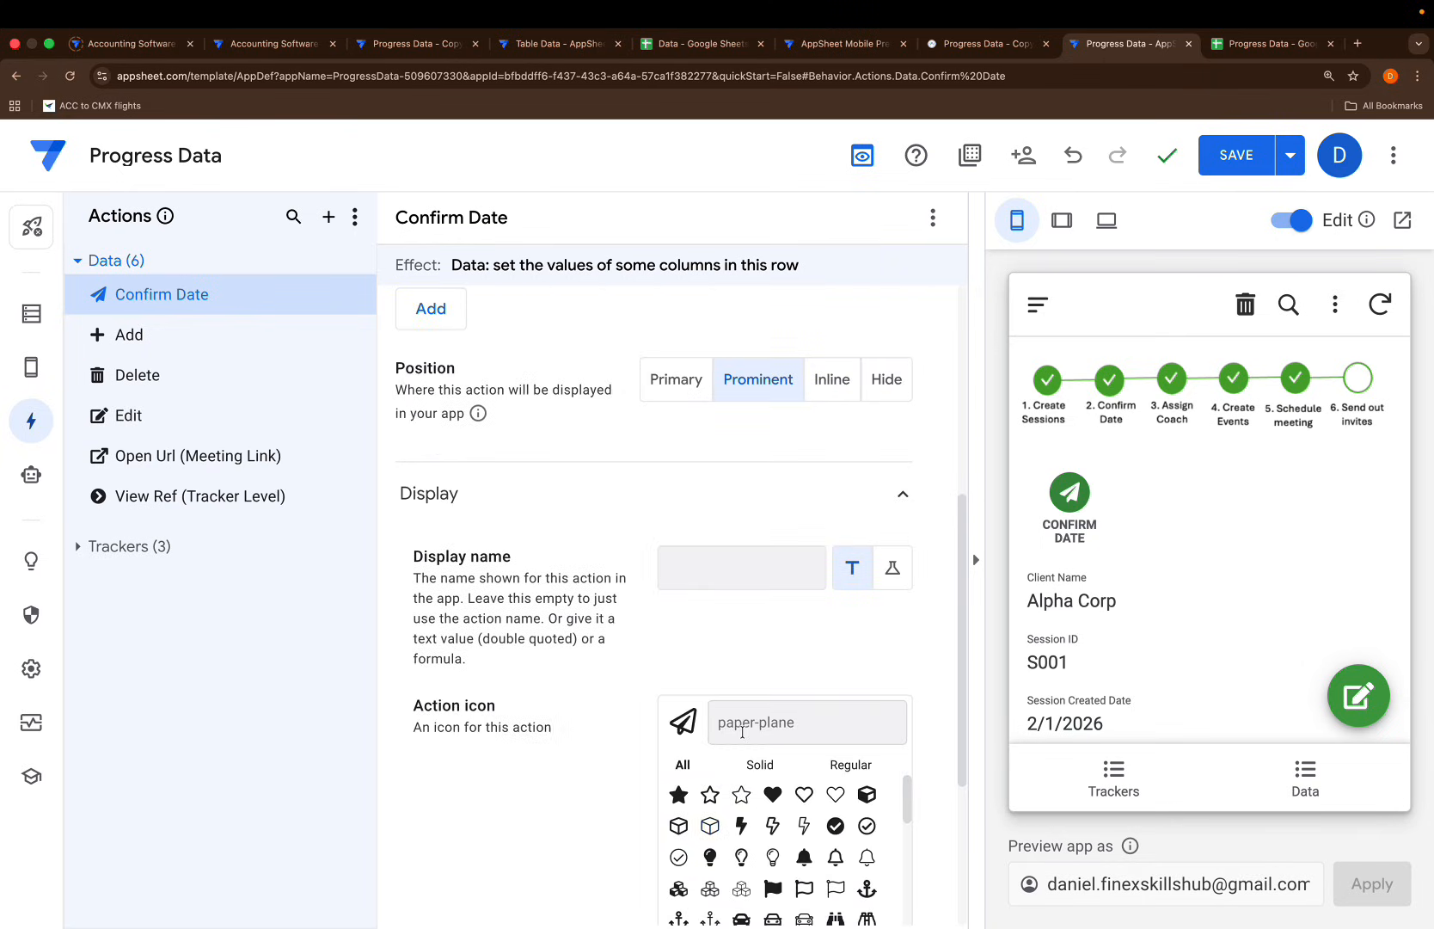
text(confirm)
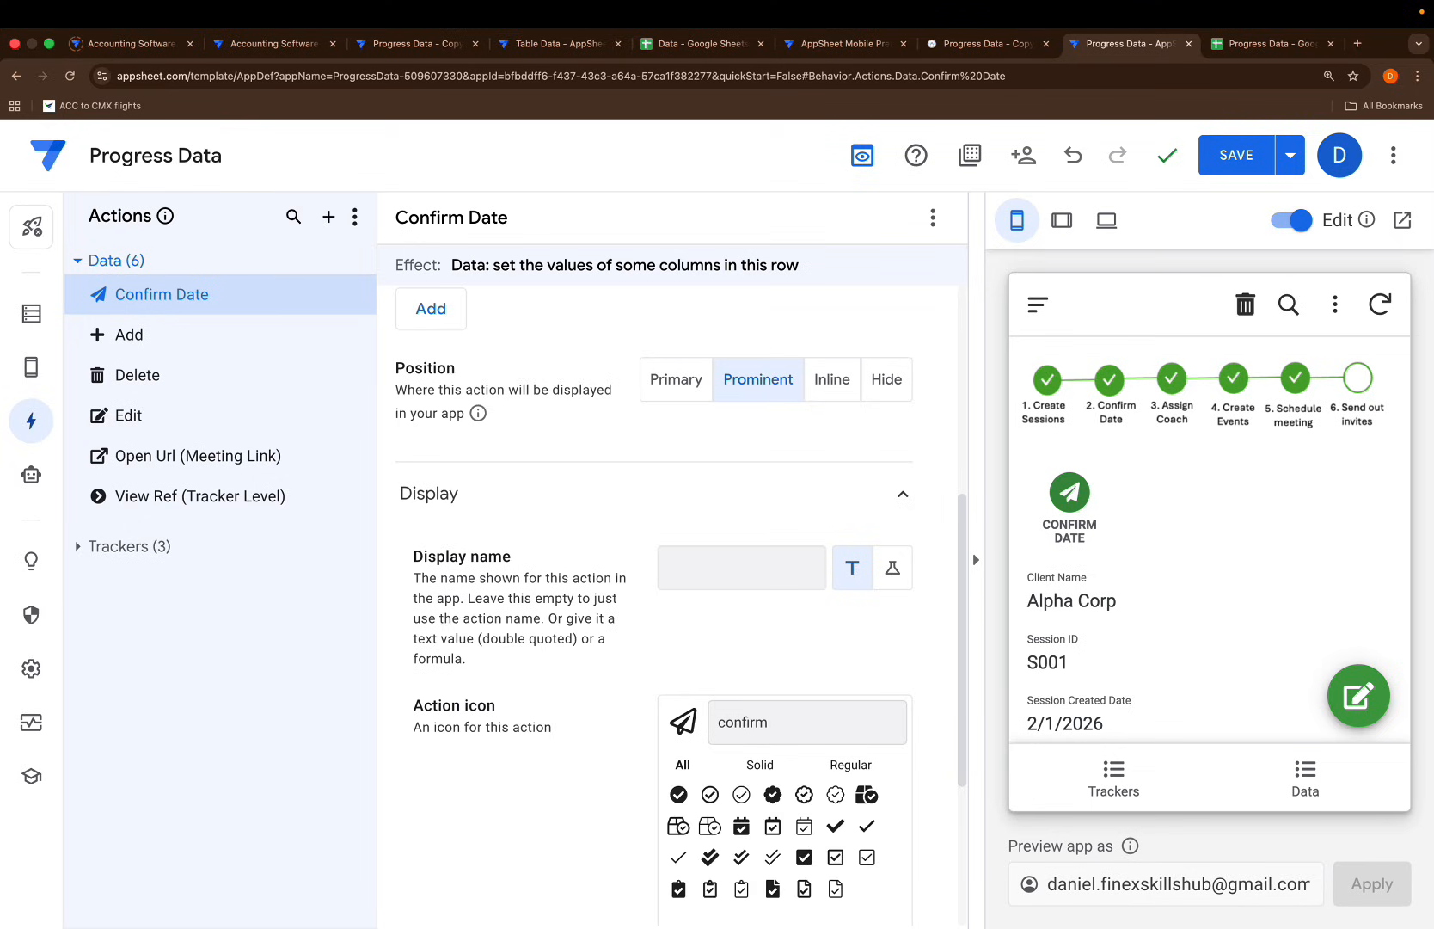
scroll(743, 745, down, 2)
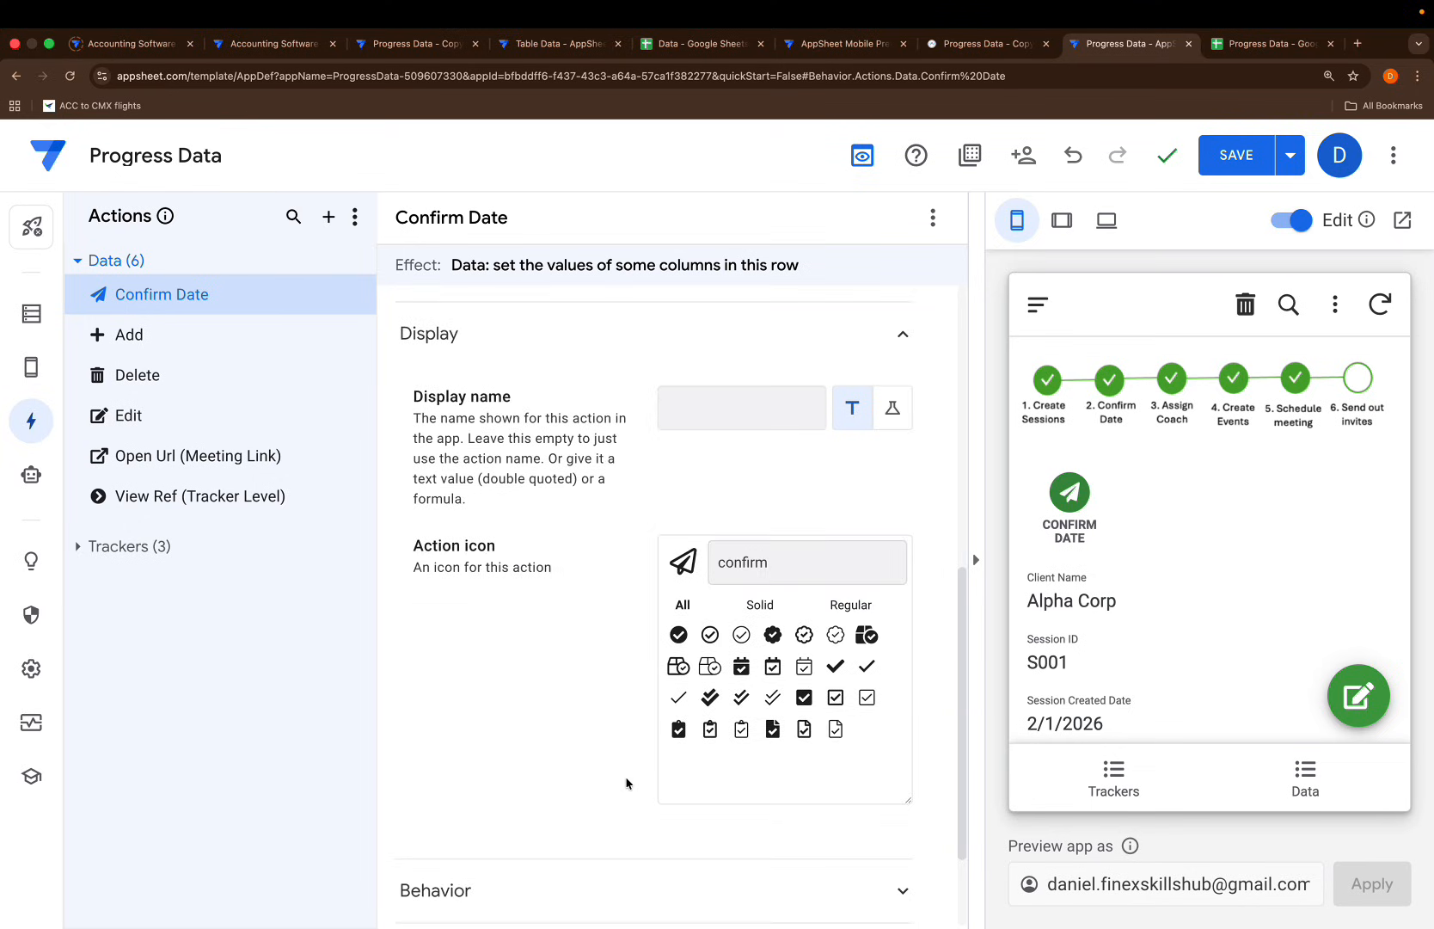
click(772, 697)
scroll(543, 628, up, 8)
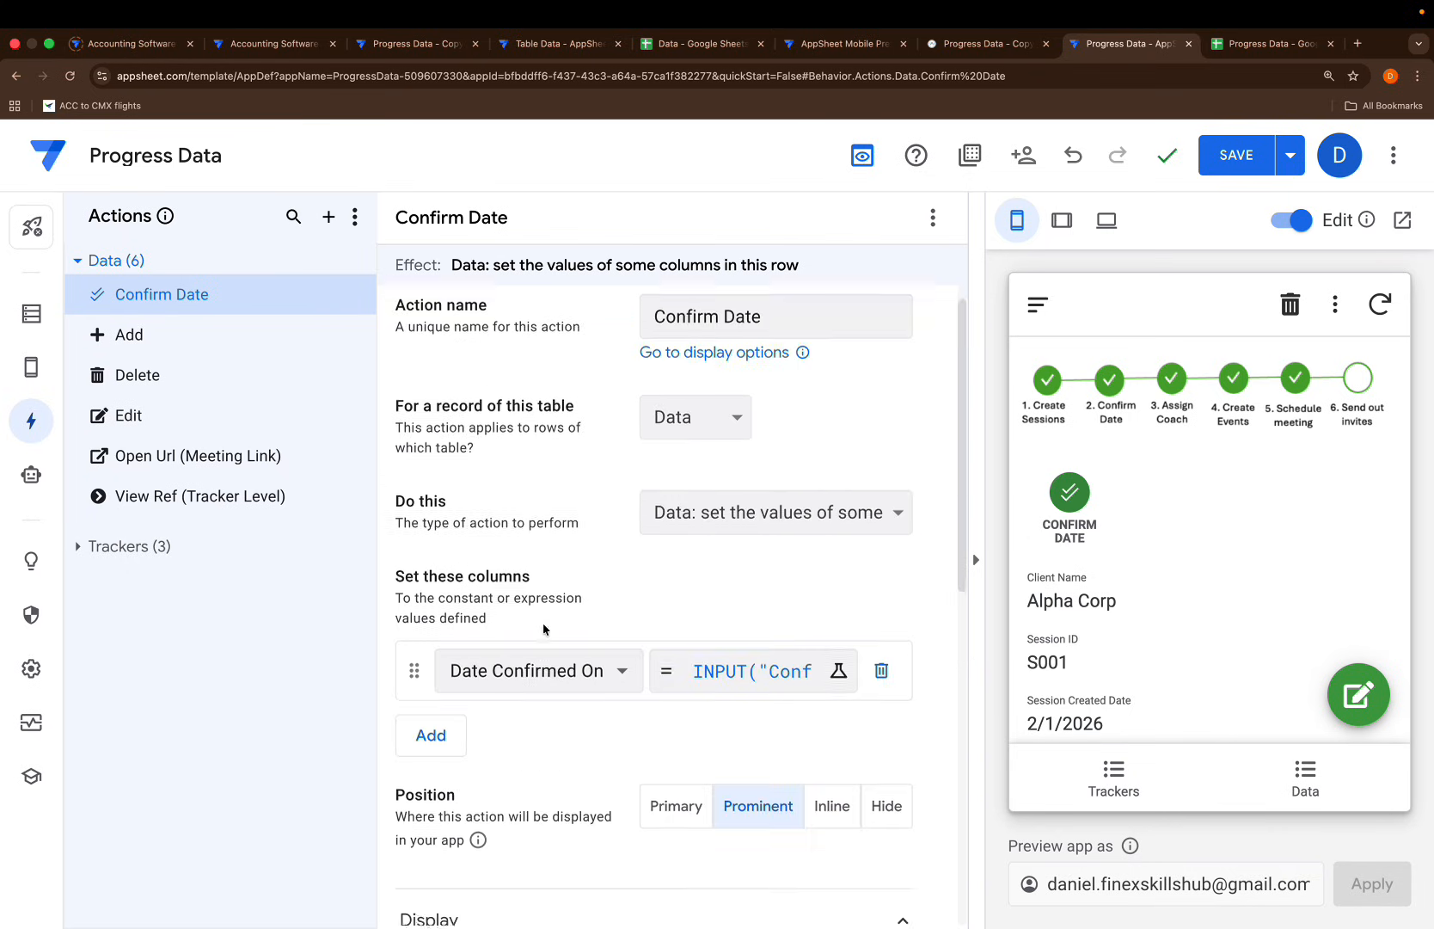
Test the Confirm Date button in the preview and cancel the prompt
click(1070, 492)
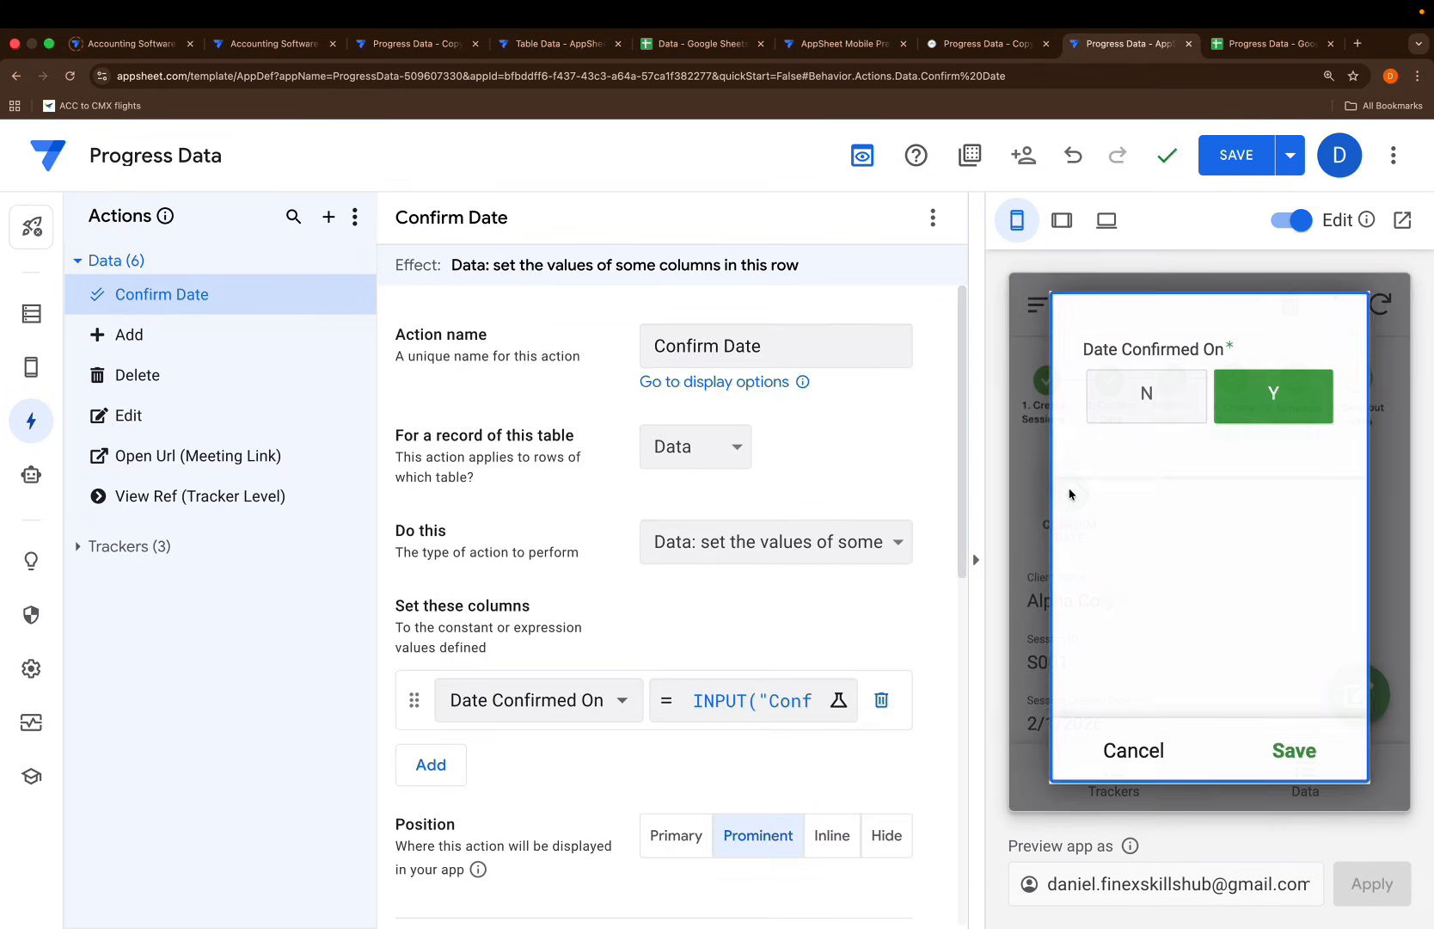
click(1122, 765)
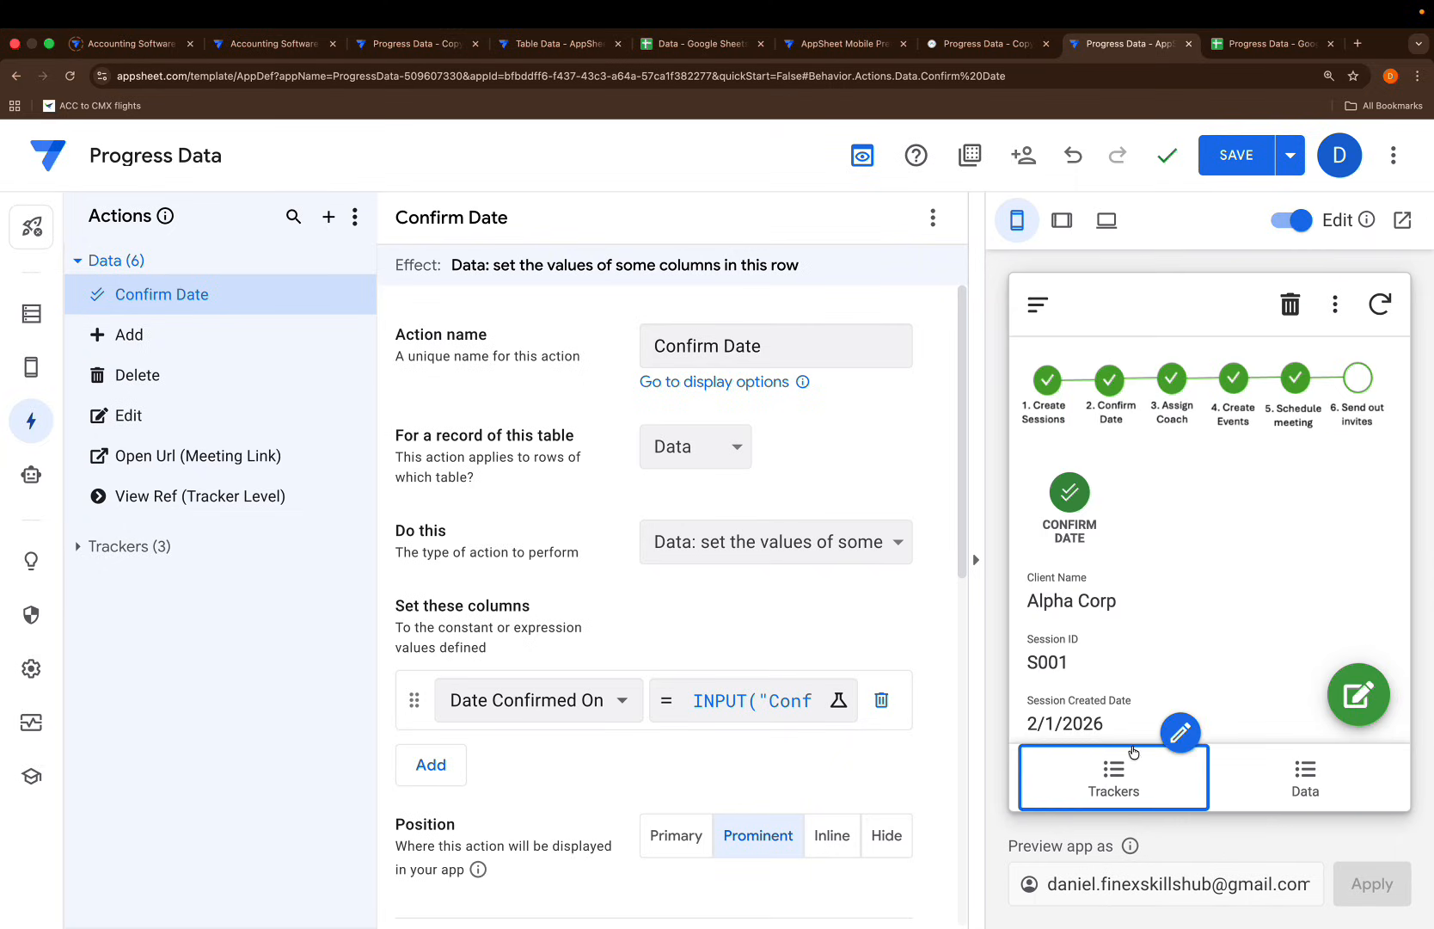
scroll(746, 663, down, 5)
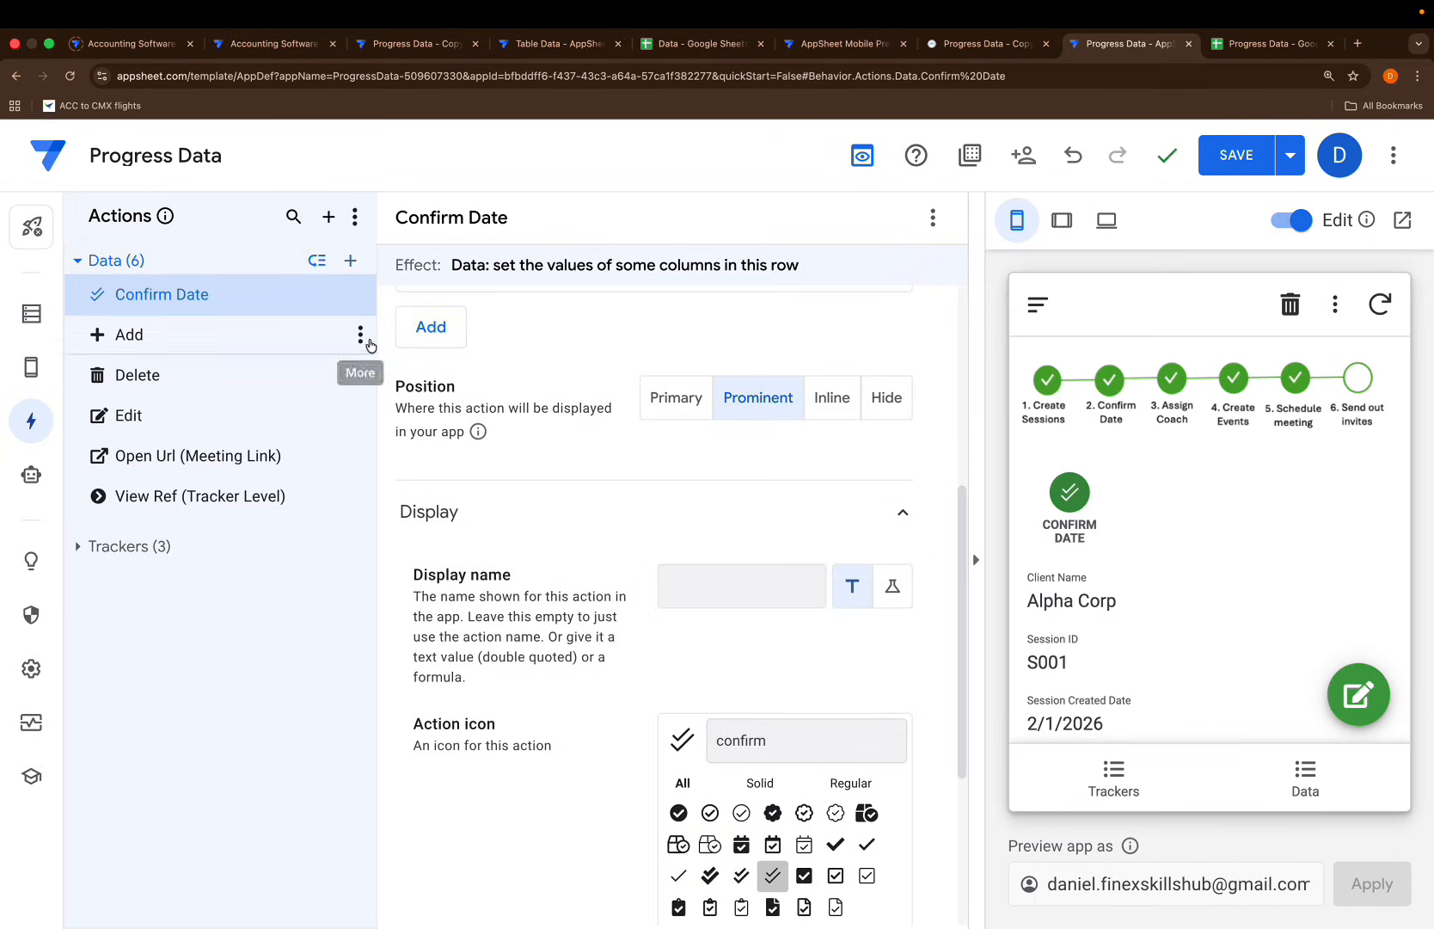
Duplicate the Confirm Date action and rename the copy Assign Coach
click(359, 293)
click(391, 352)
scroll(490, 531, up, 5)
click(802, 349)
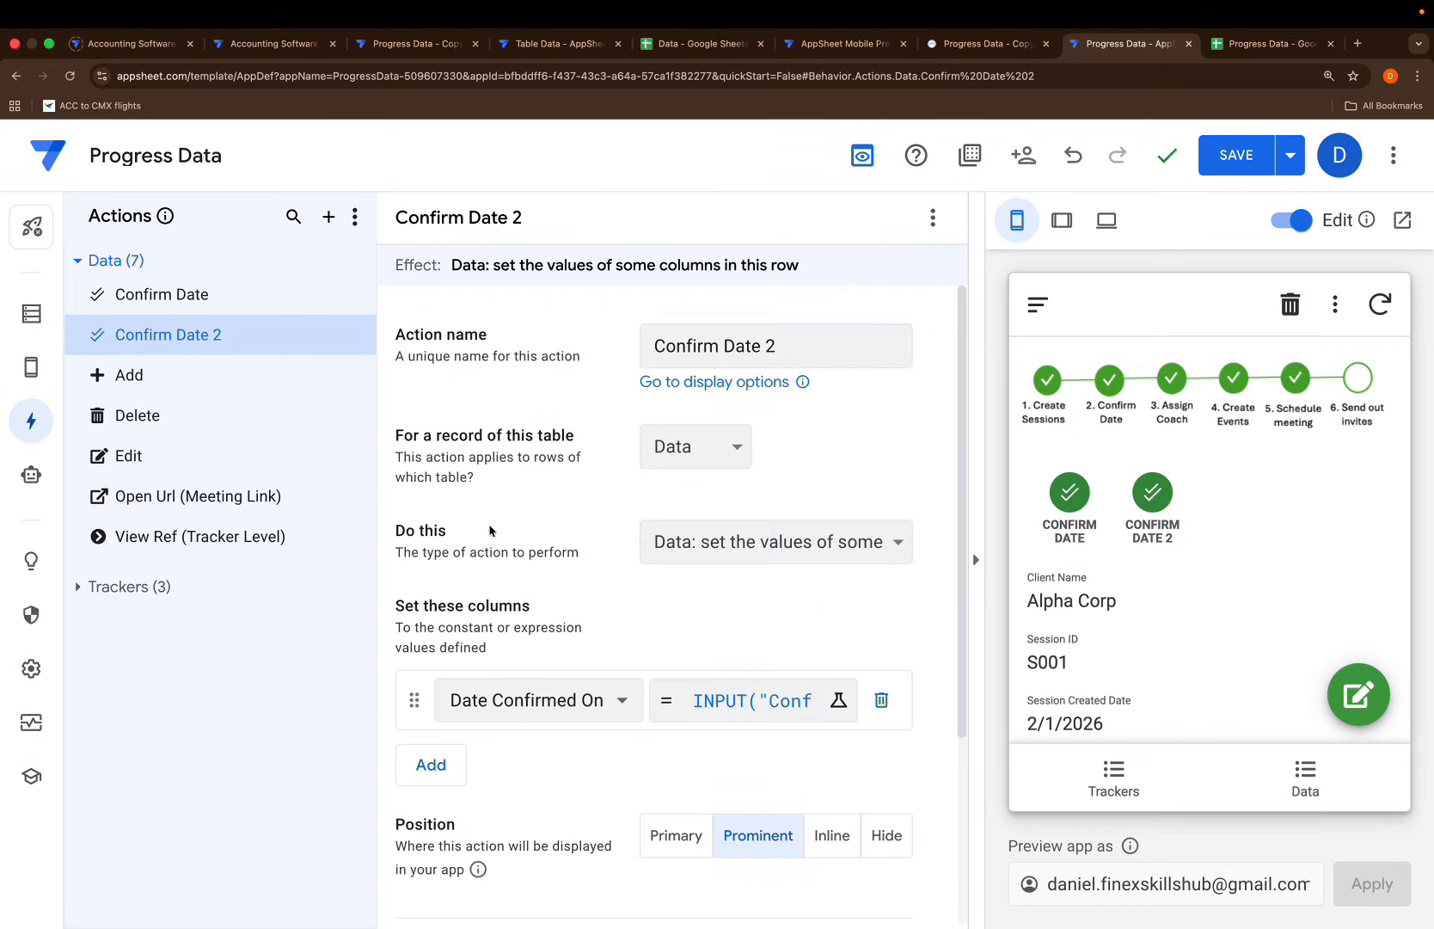
triple_click(802, 348)
text(Ai)
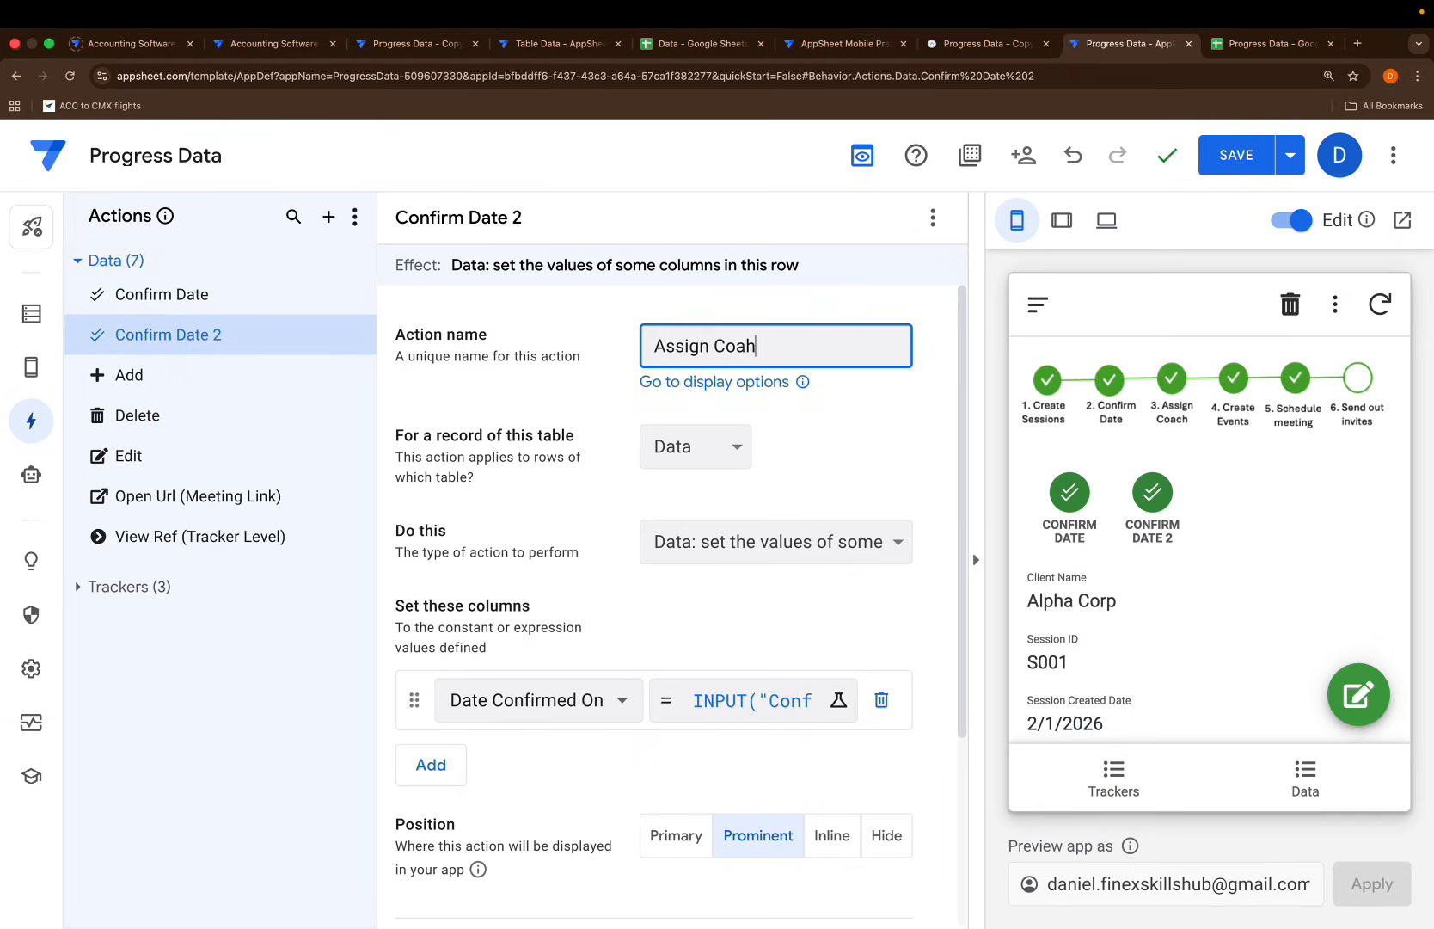
text(sign Coach)
Make Assign Coach set Coach Assigned to INPUT("Assign Coach","")
scroll(682, 503, down, 3)
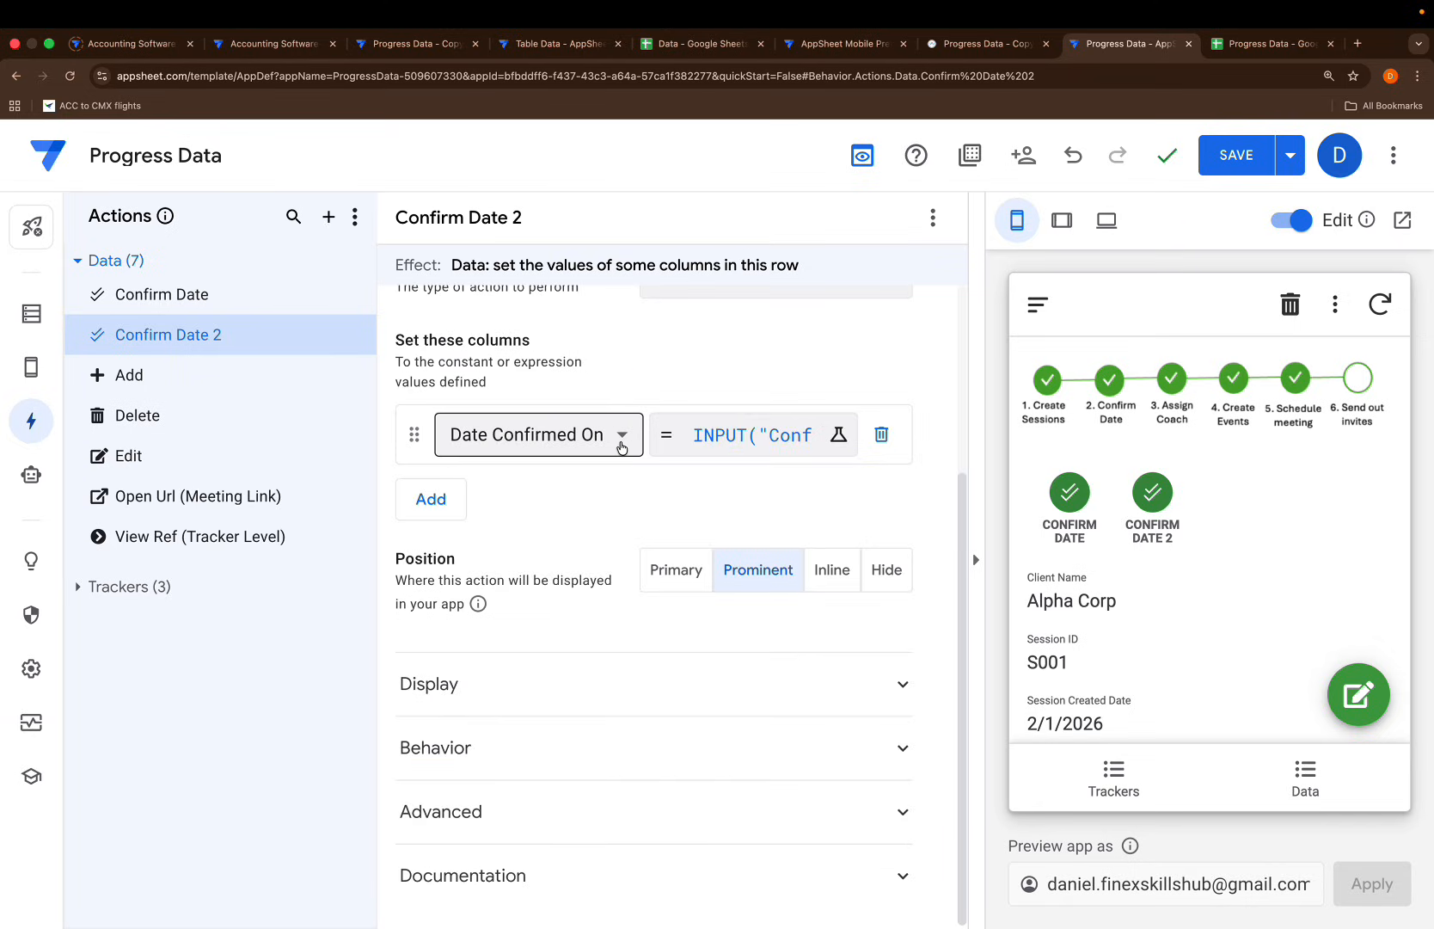
click(622, 438)
click(522, 656)
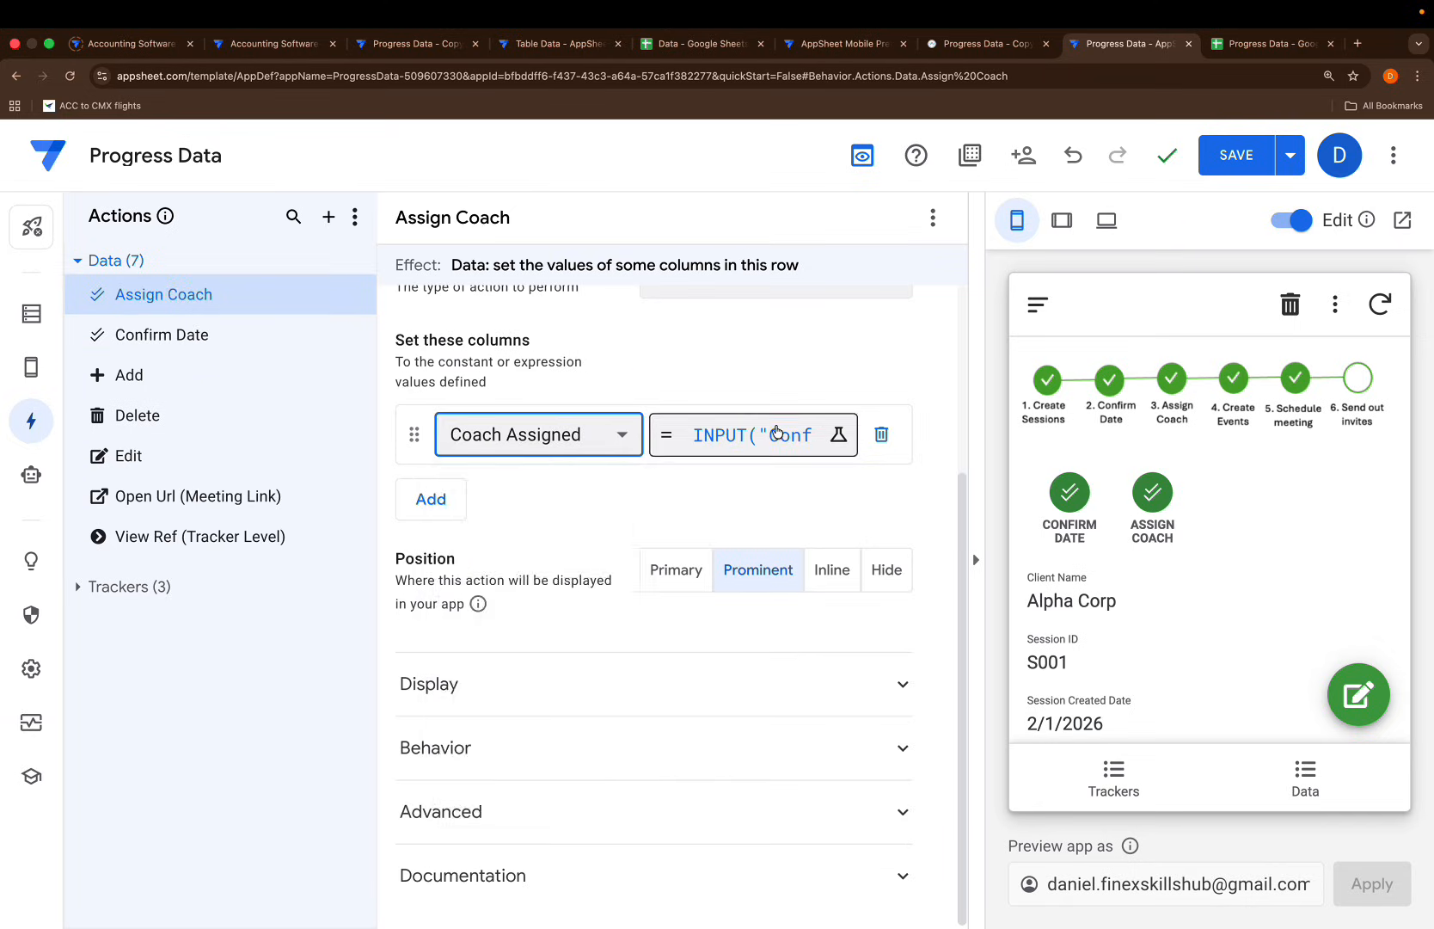
click(774, 434)
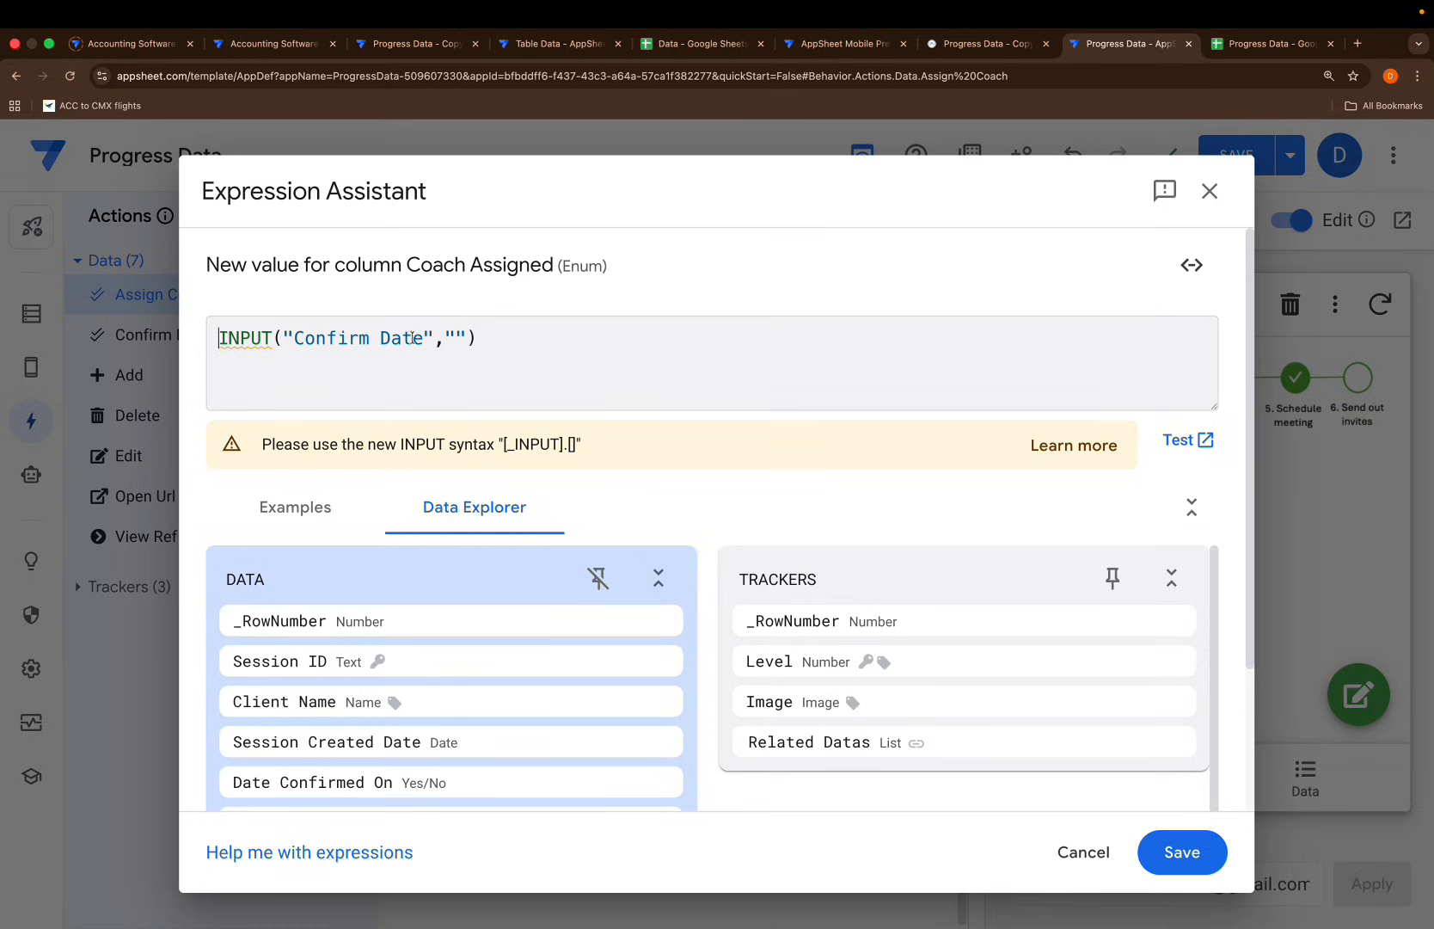
drag(423, 337, 293, 338)
key(BackSpace)
text(Assign Coach)
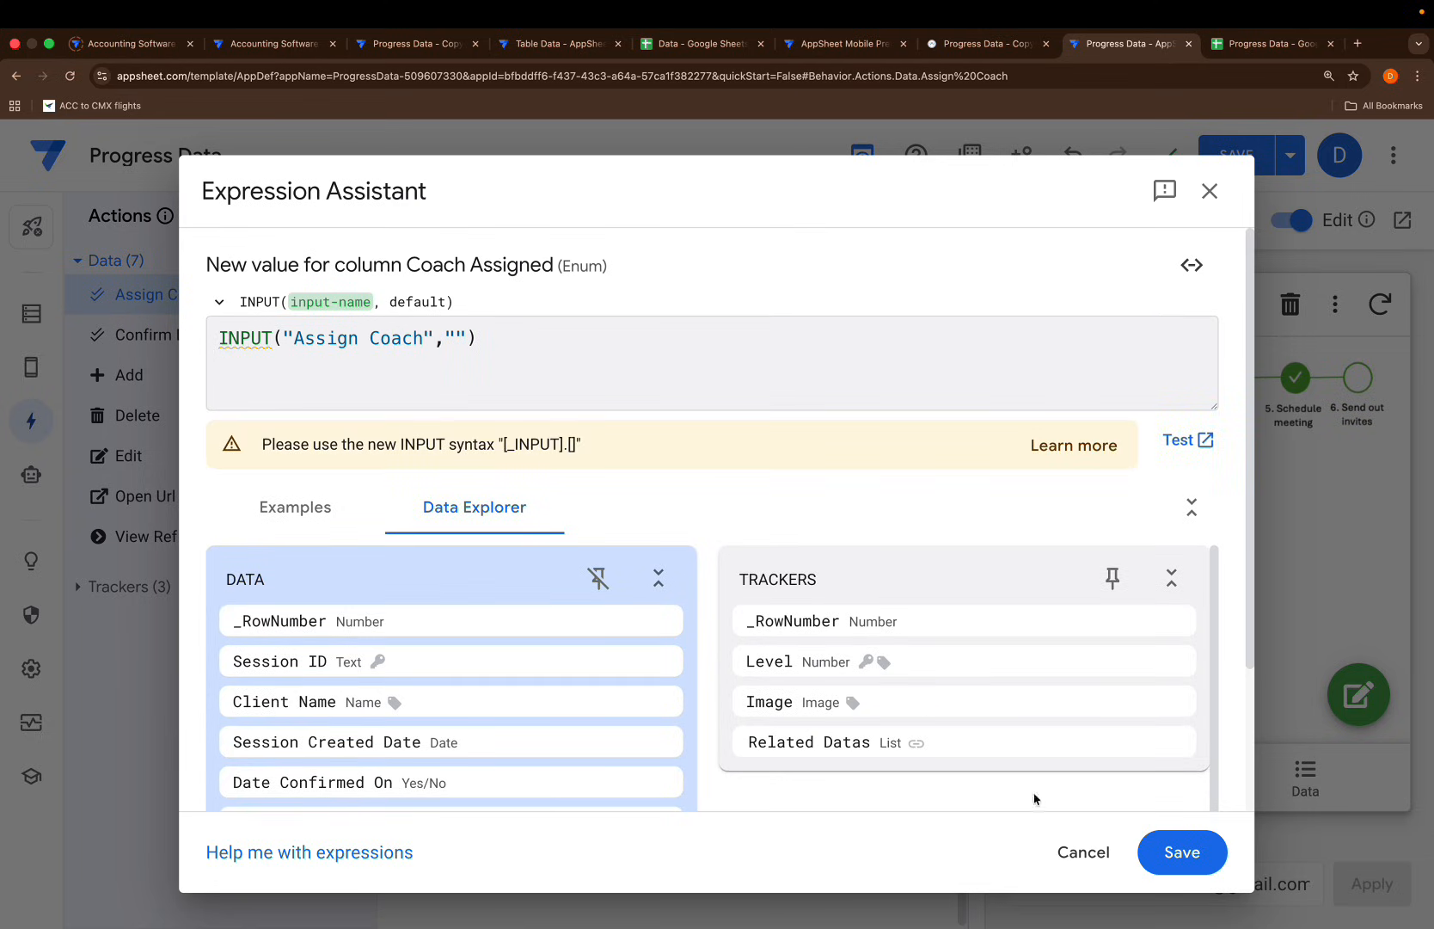
click(1156, 845)
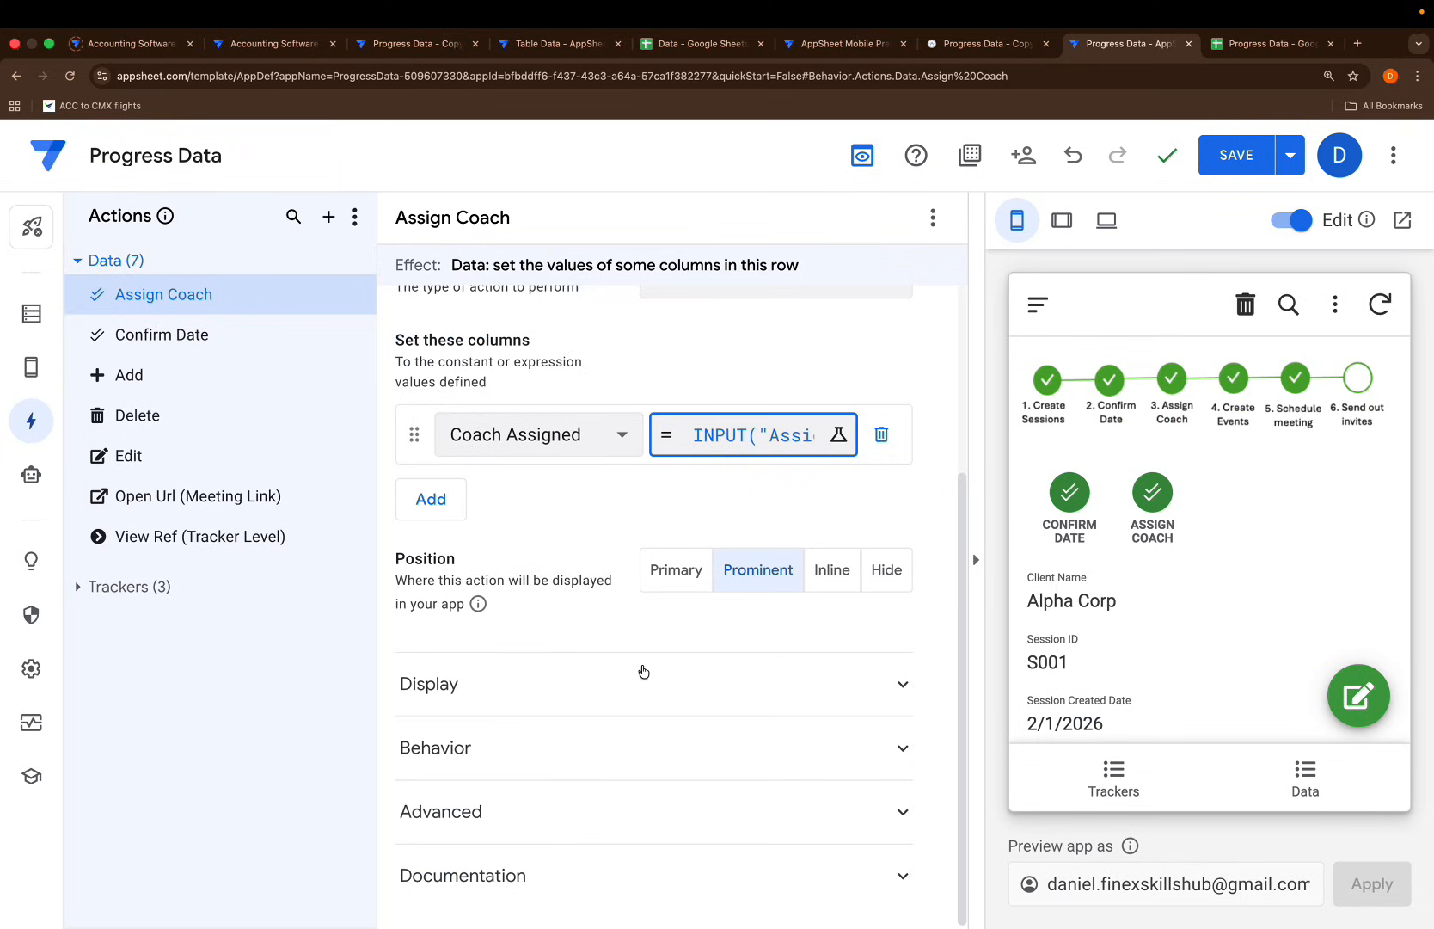
Give Assign Coach the person icon found by searching 'person'
click(592, 686)
scroll(717, 809, down, 3)
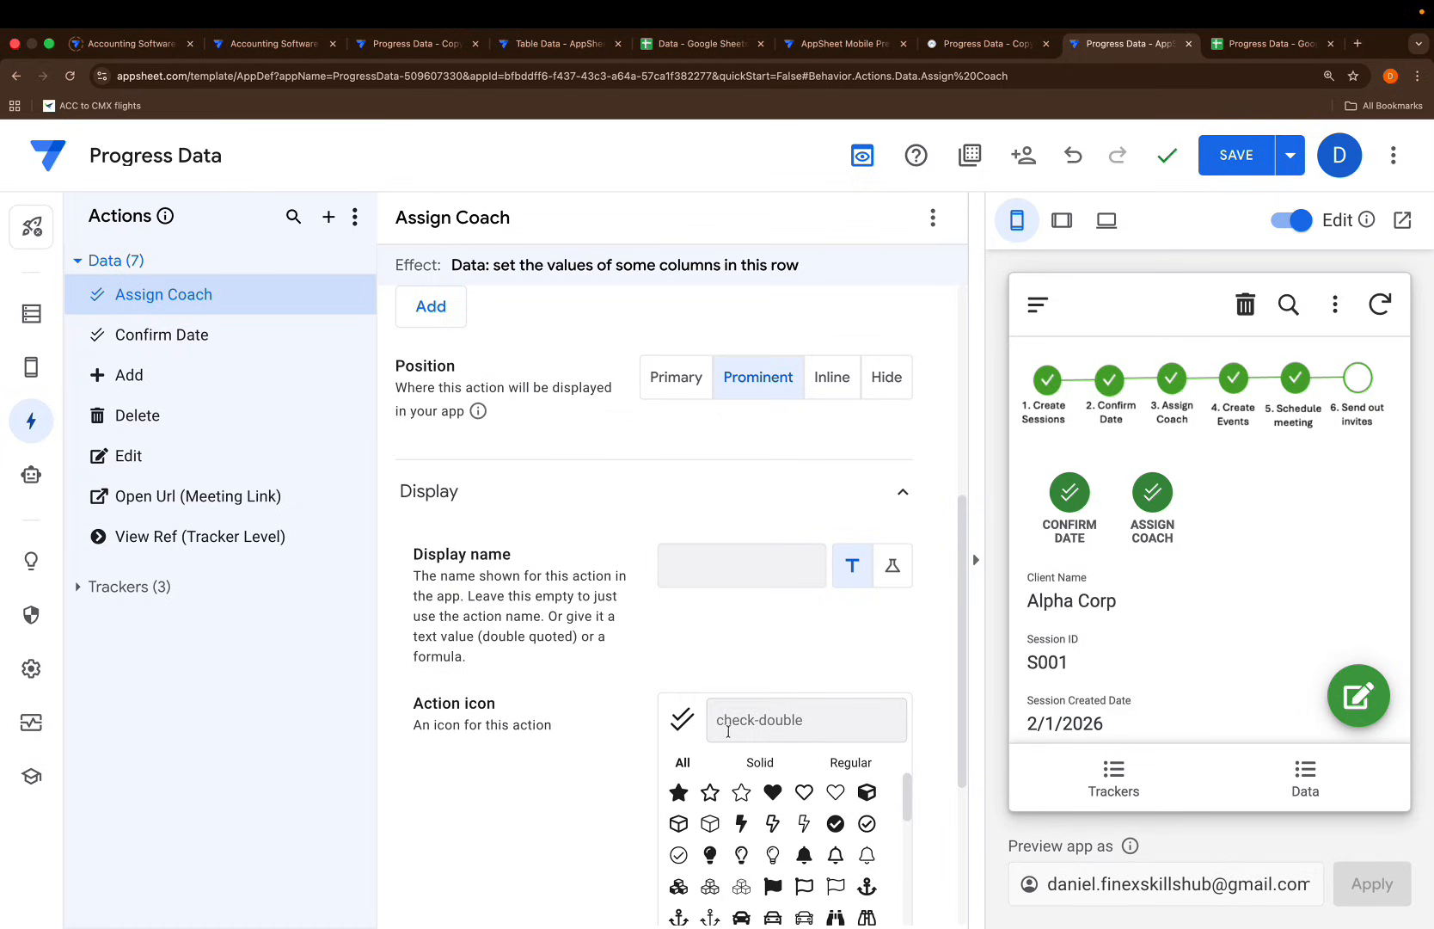
text(cach)
key(BackSpace)
text(oach)
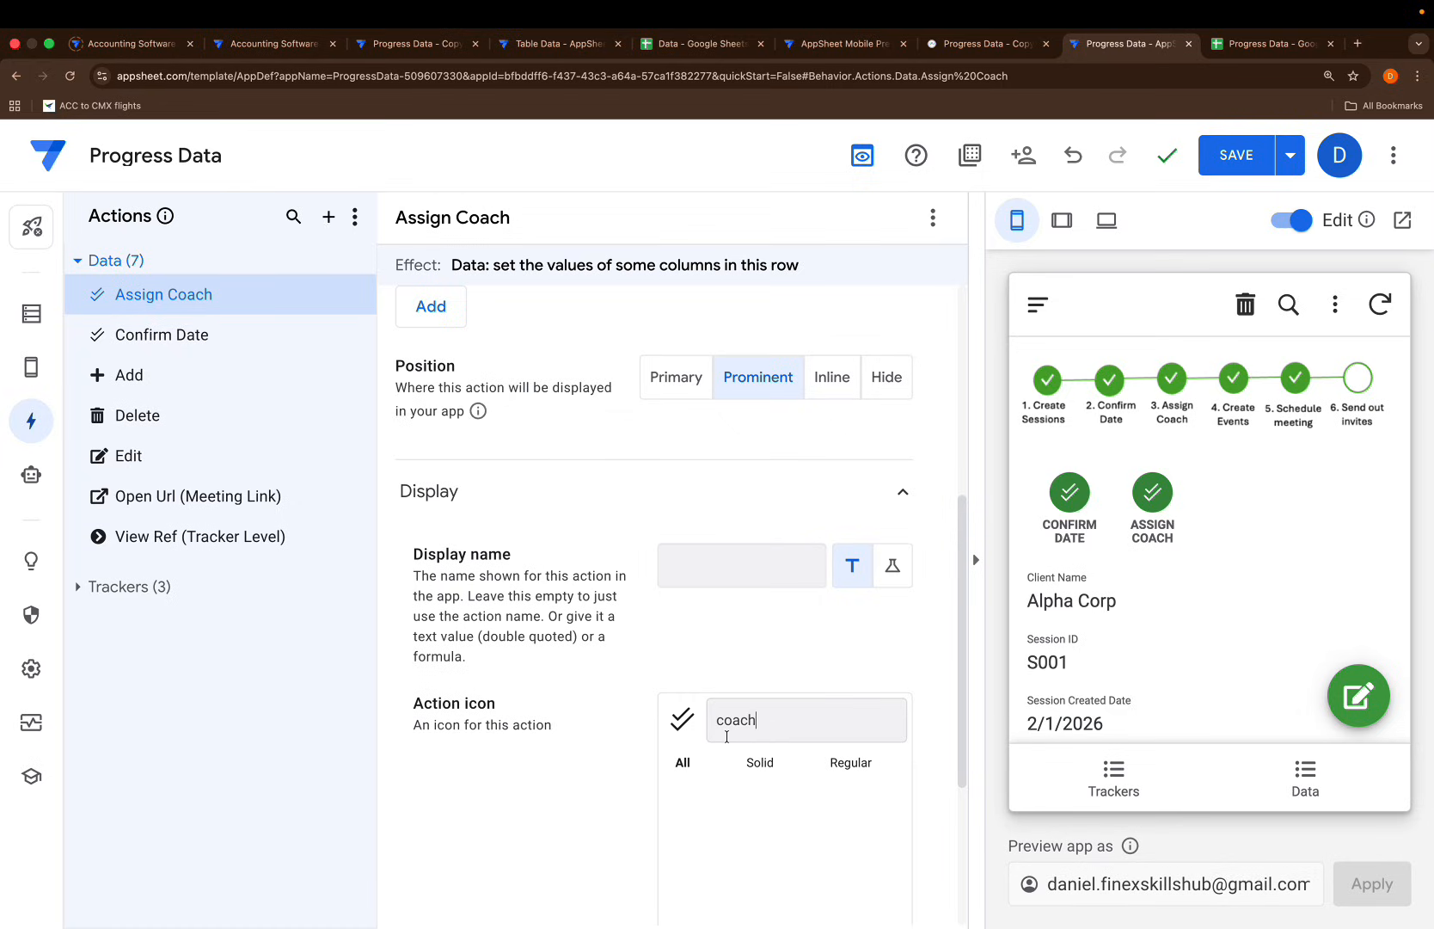
key(BackSpace)
text(person)
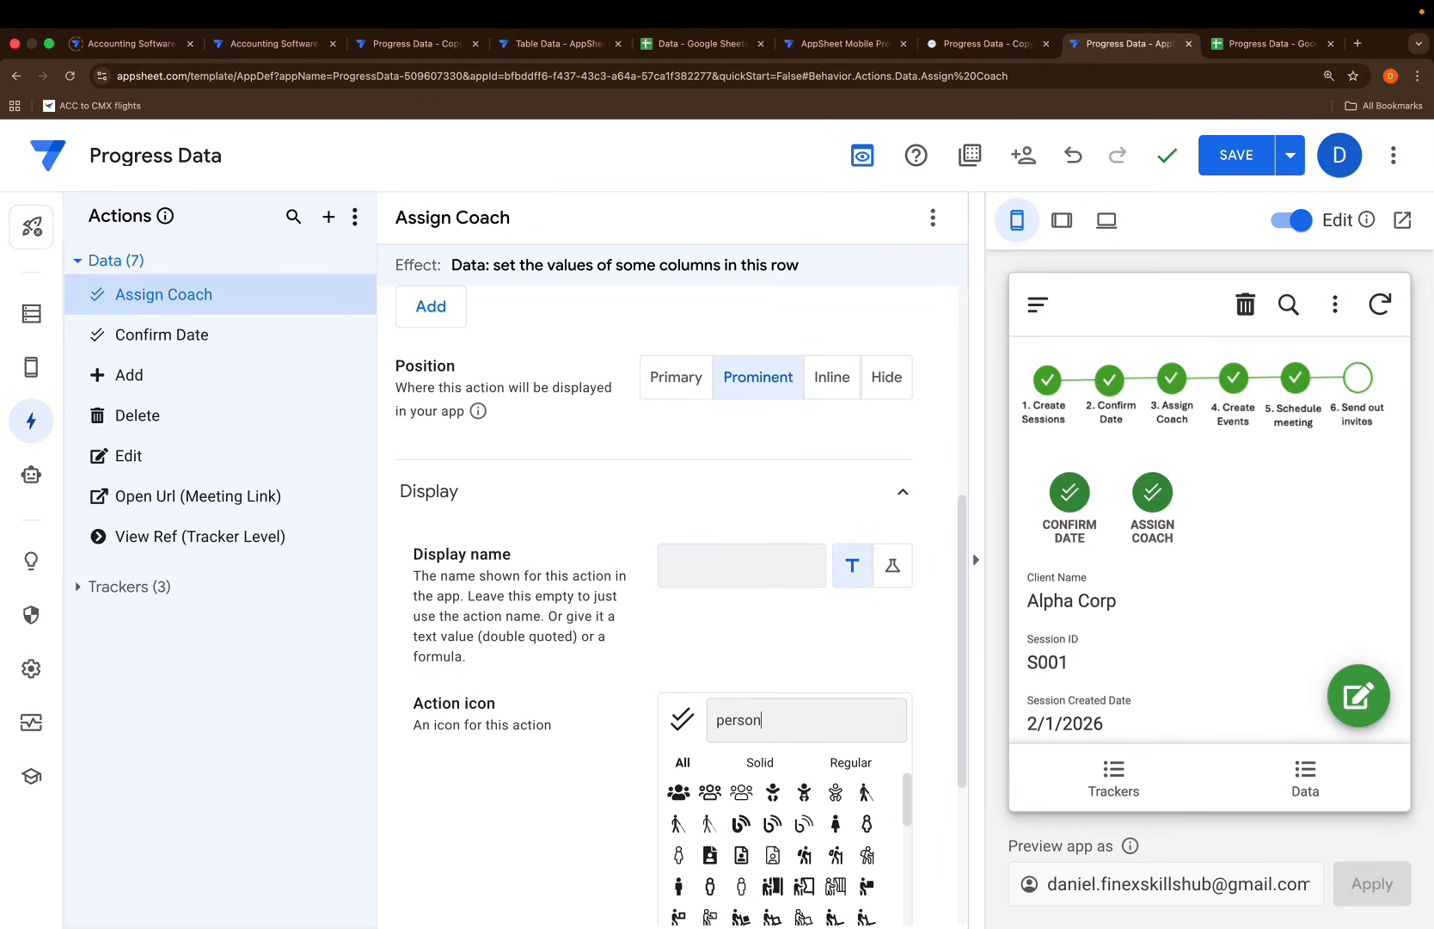
scroll(679, 791, down, 3)
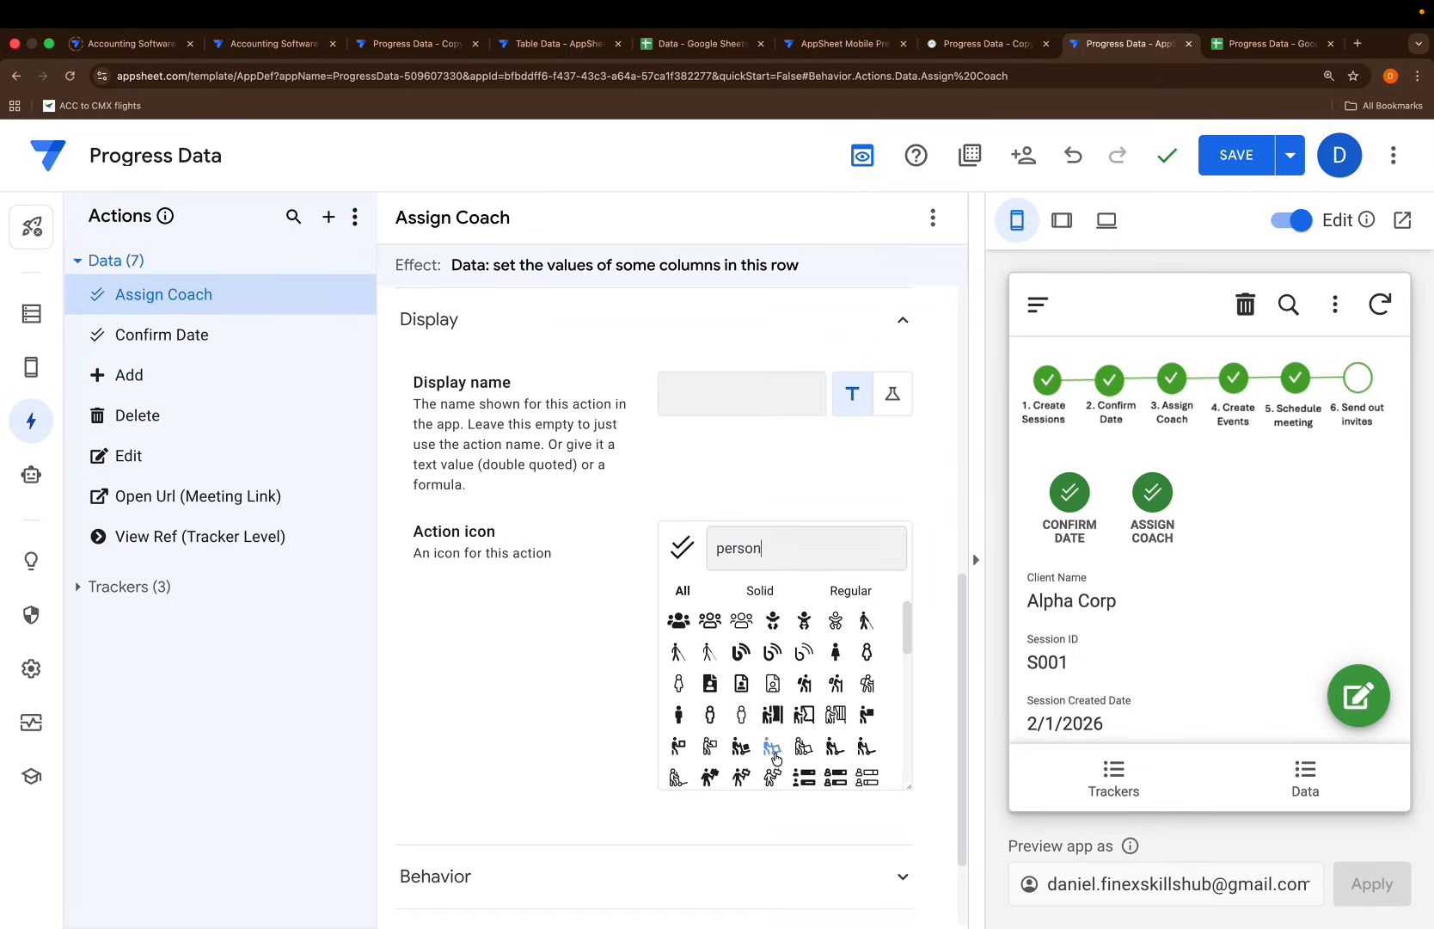
scroll(730, 676, down, 5)
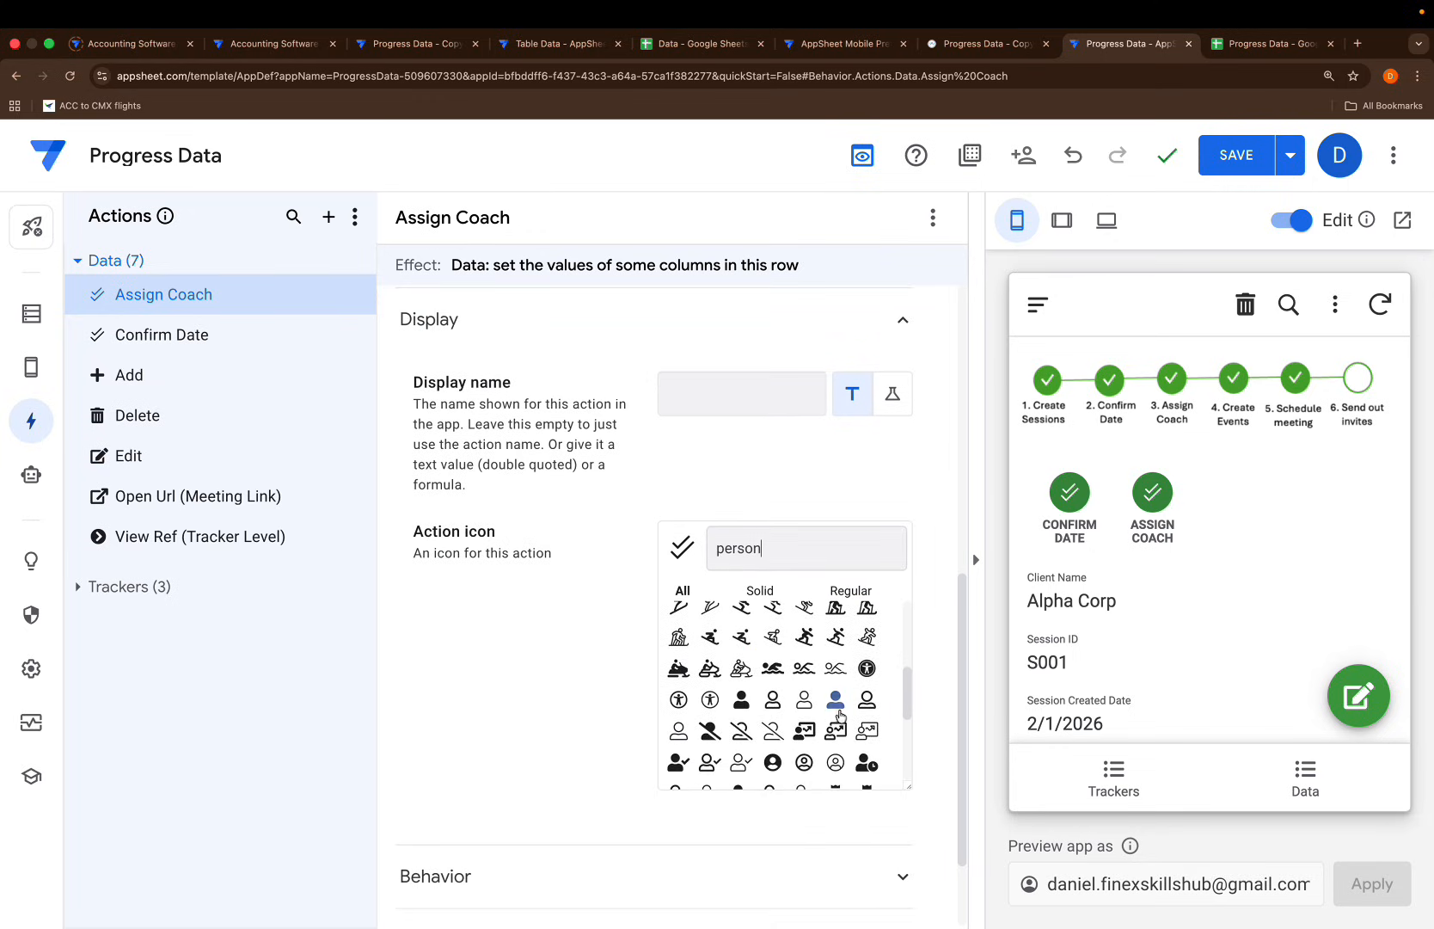
click(834, 725)
scroll(554, 720, up, 3)
scroll(553, 721, up, 4)
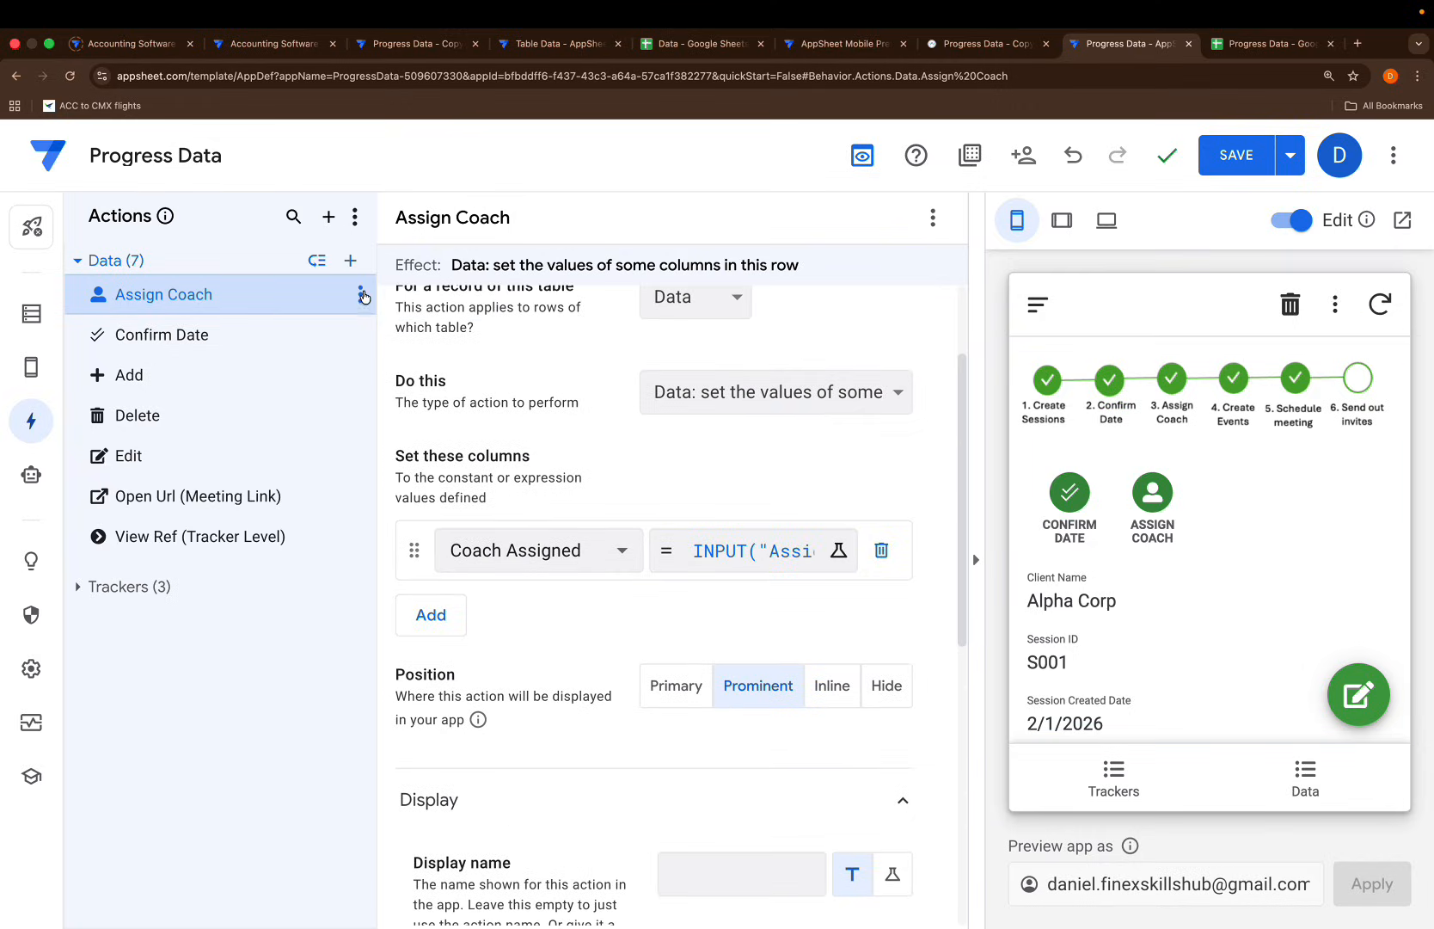
Duplicate Assign Coach to create Assign Coach 2
click(360, 294)
click(413, 360)
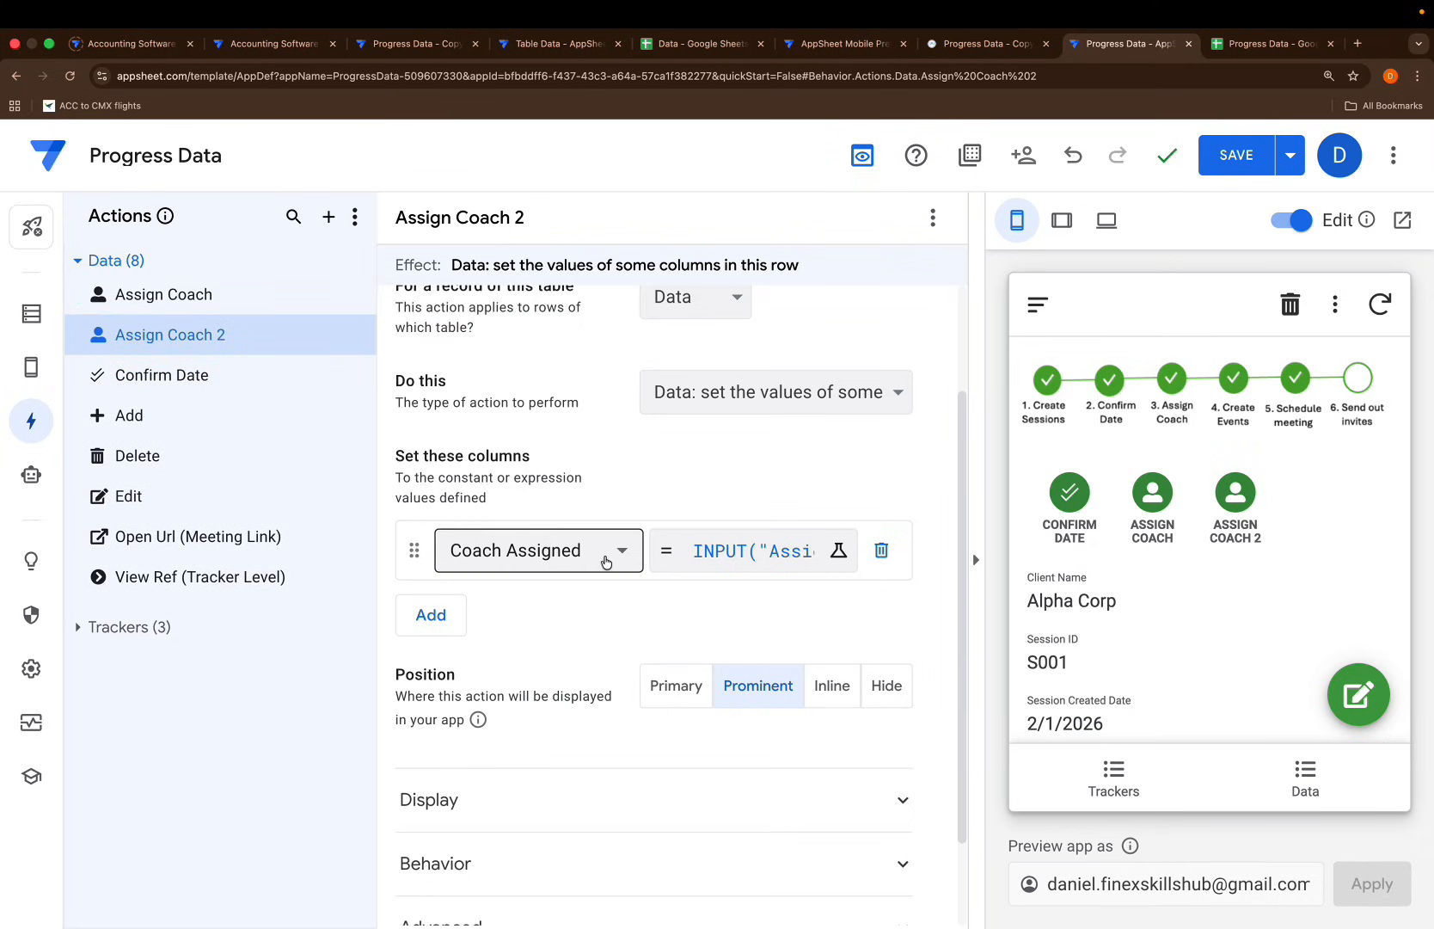
click(606, 559)
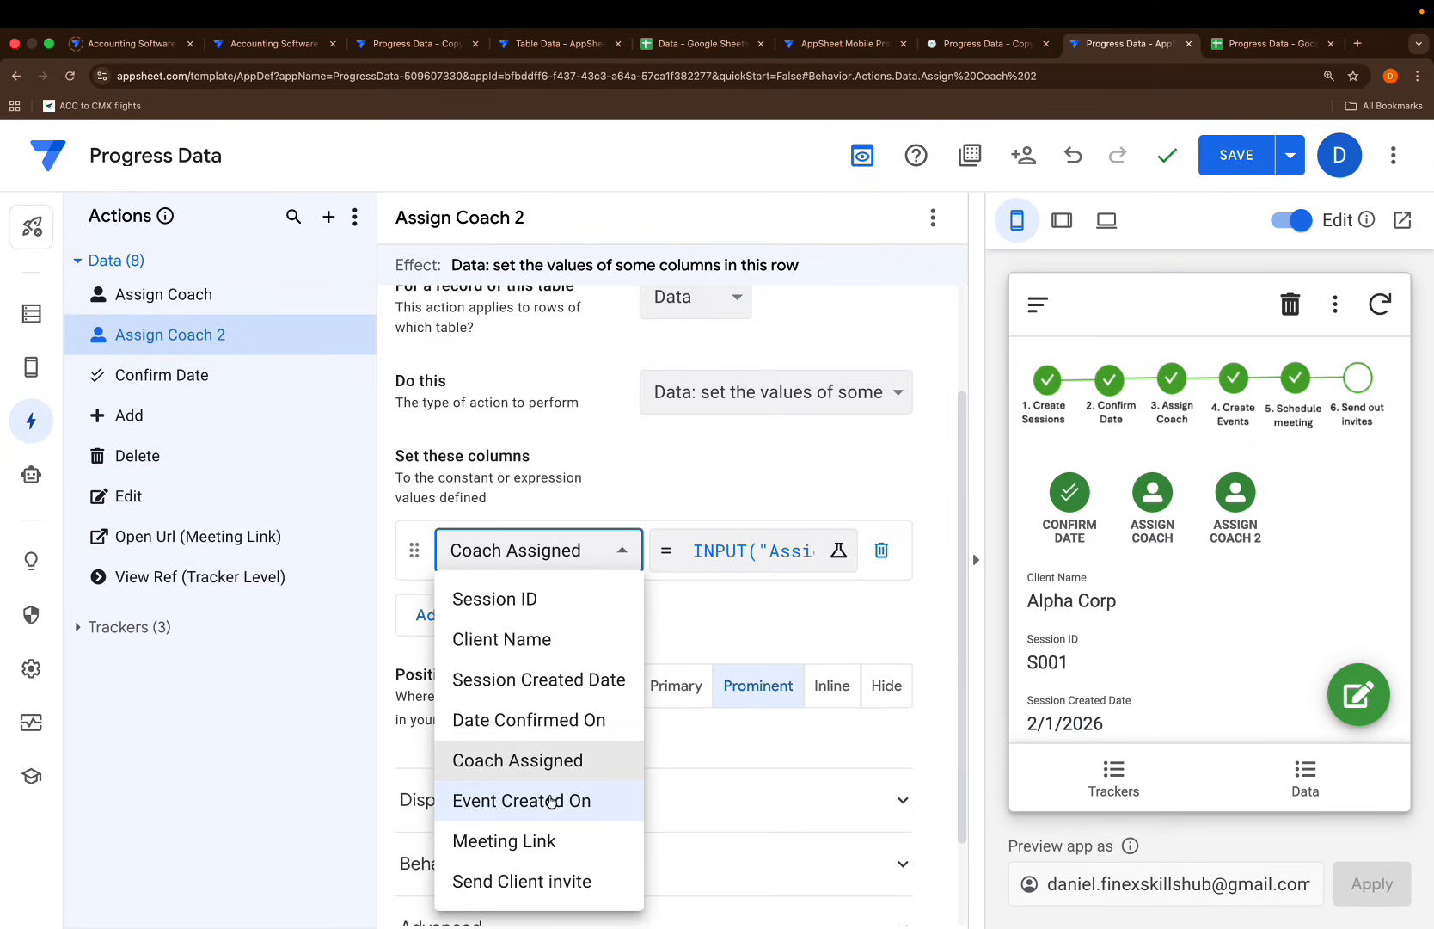
Make the copy set Event Created On to INPUT("Create Event","")
click(553, 801)
click(746, 551)
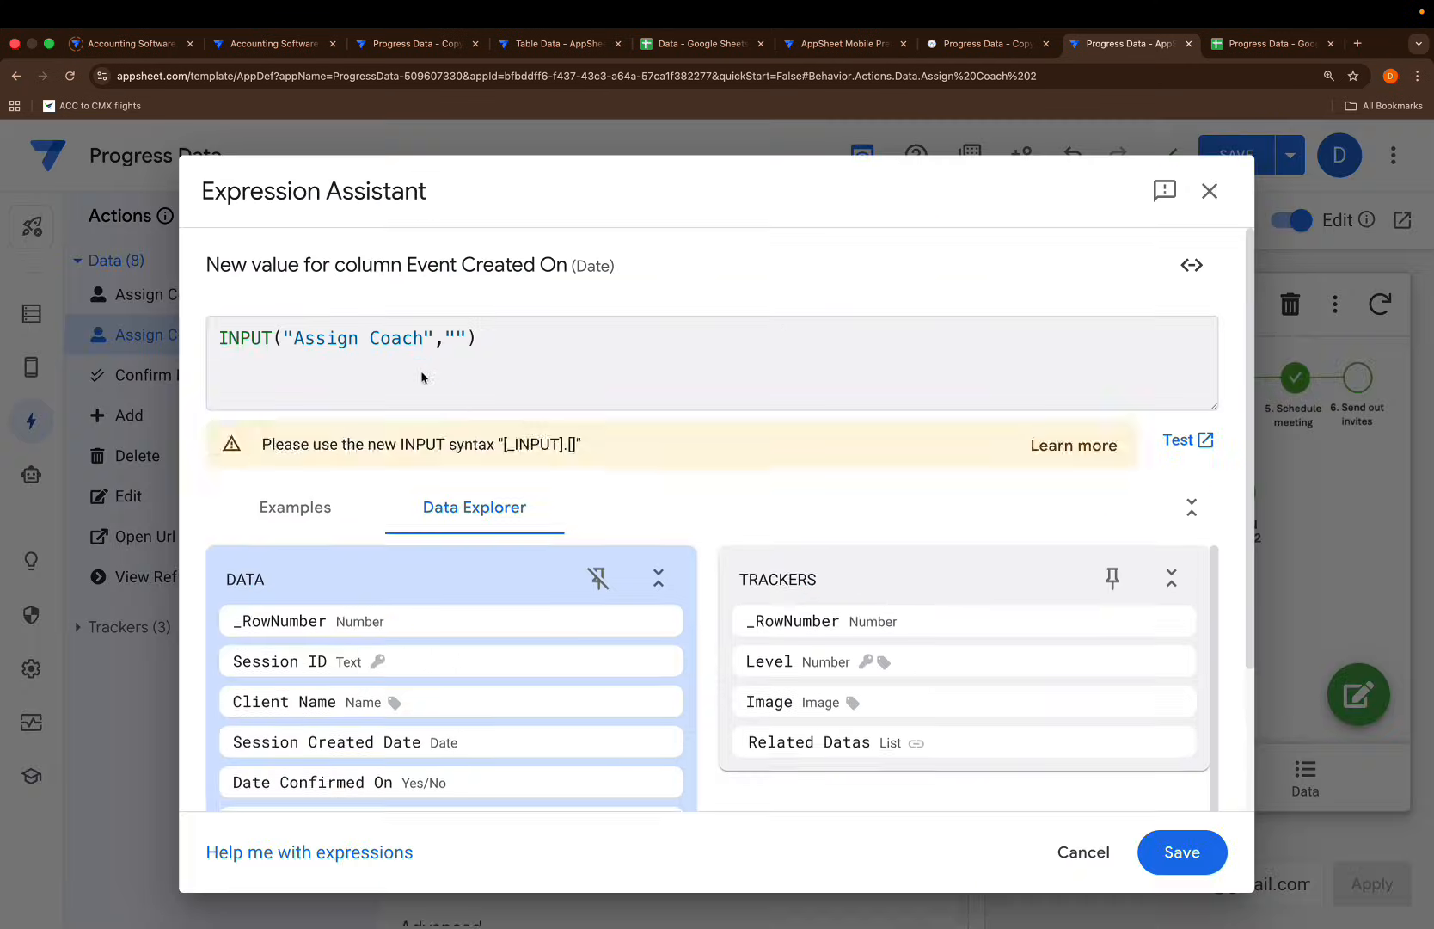
drag(418, 343, 293, 336)
key(BackSpace)
text(Create Event)
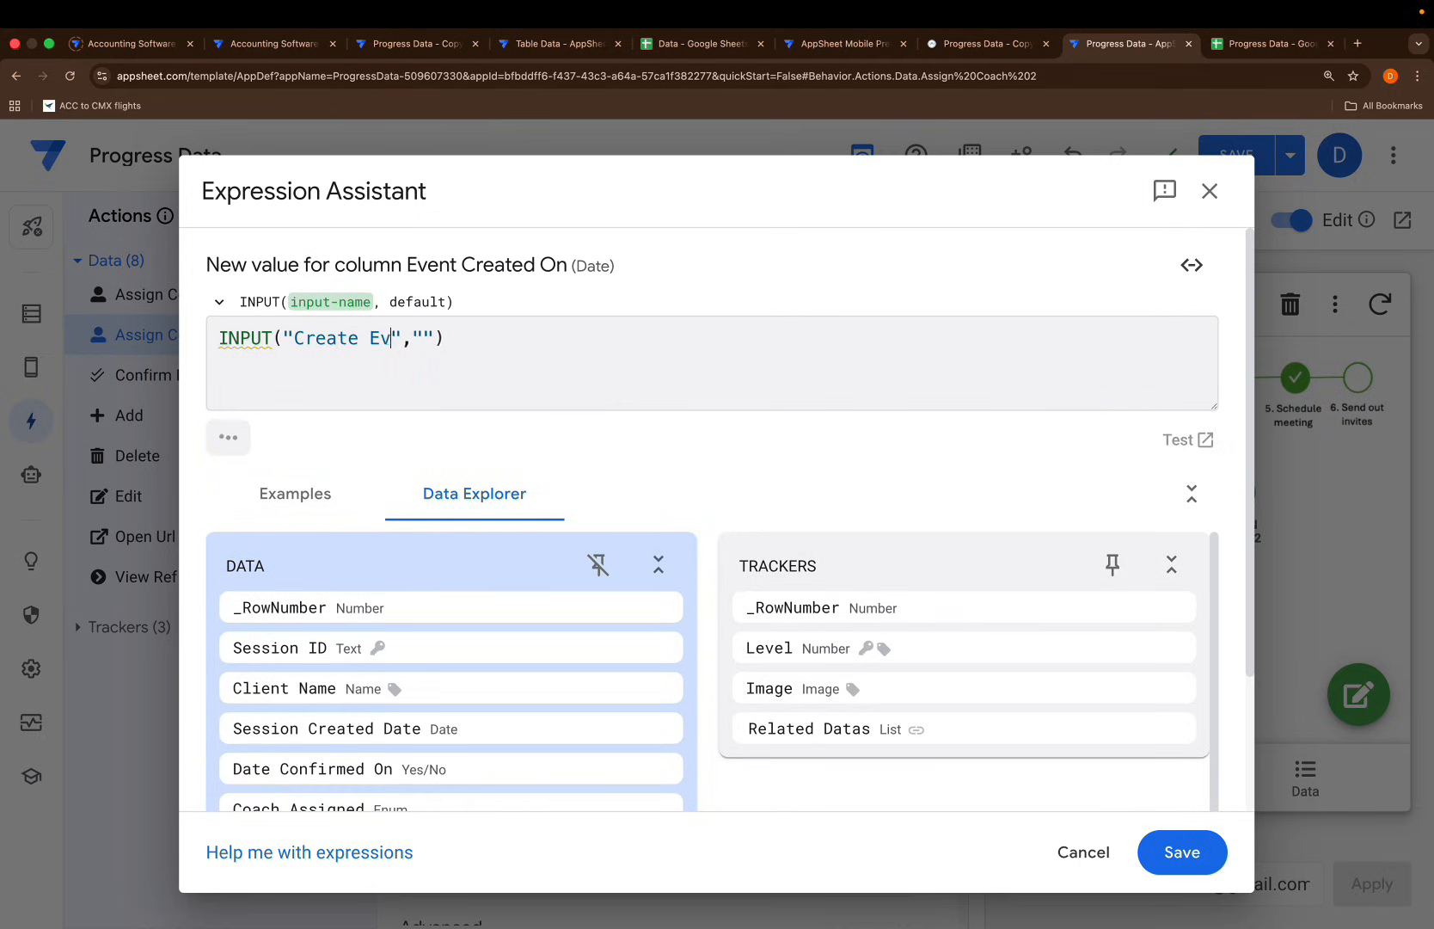
click(1183, 852)
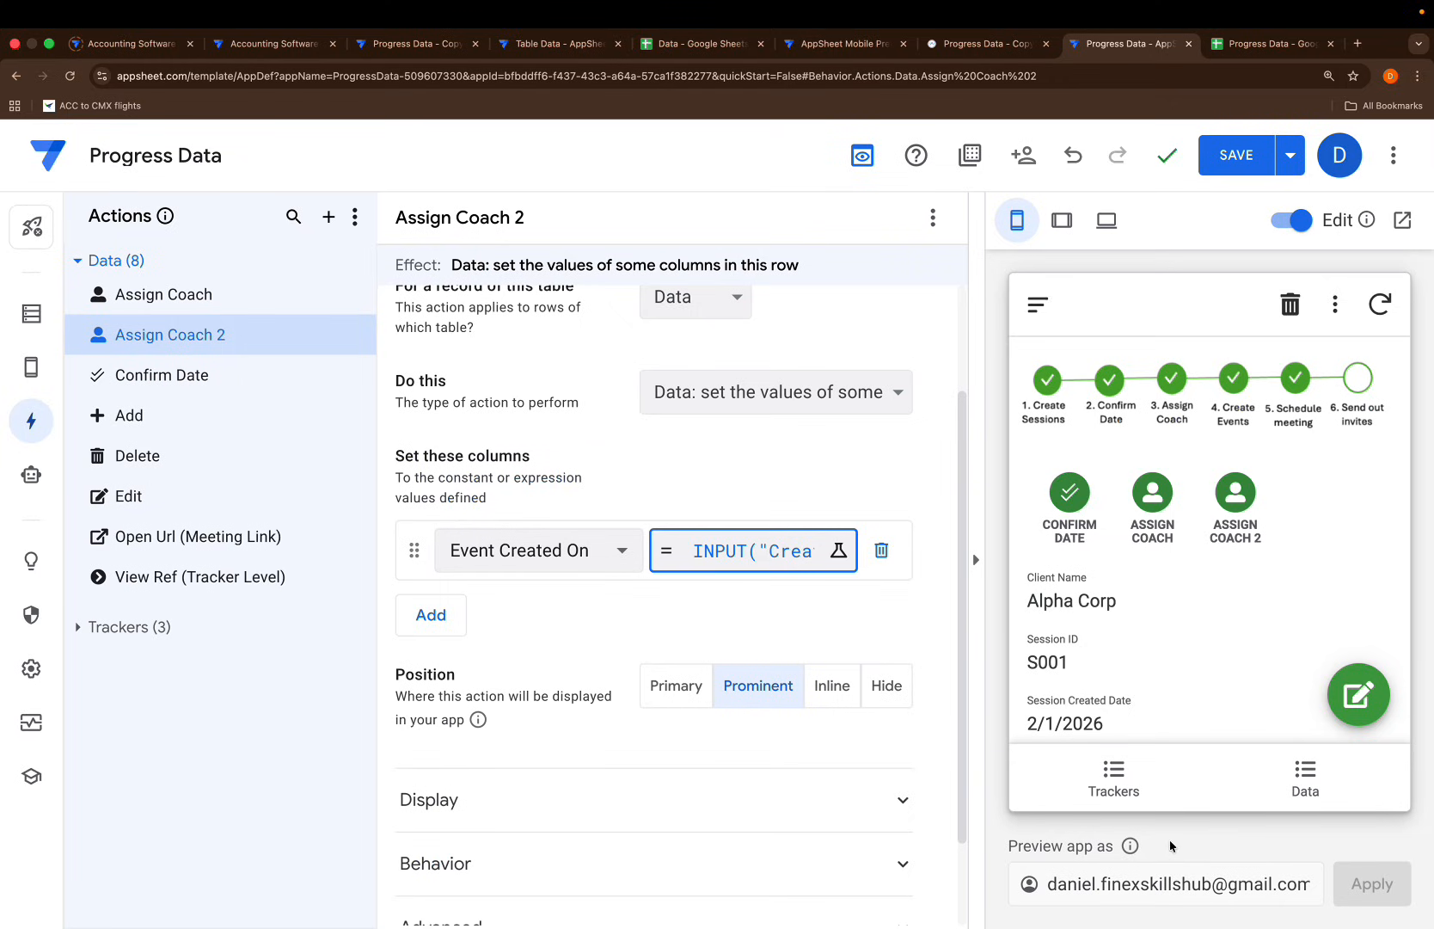
Rename the action to Create Event
scroll(720, 456, up, 3)
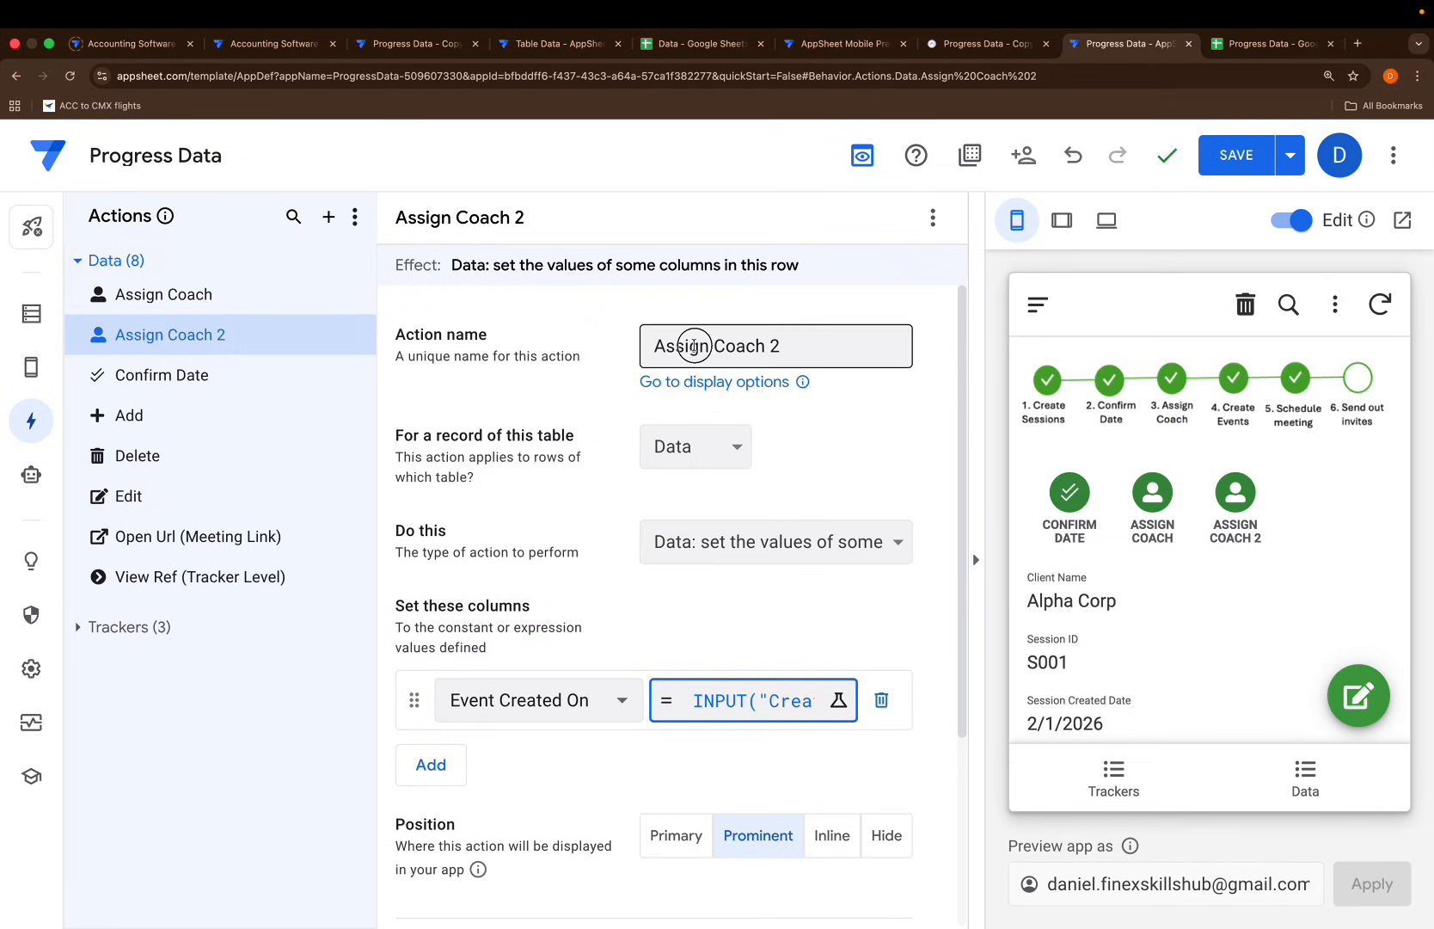
triple_click(694, 346)
text(Create Event)
click(901, 428)
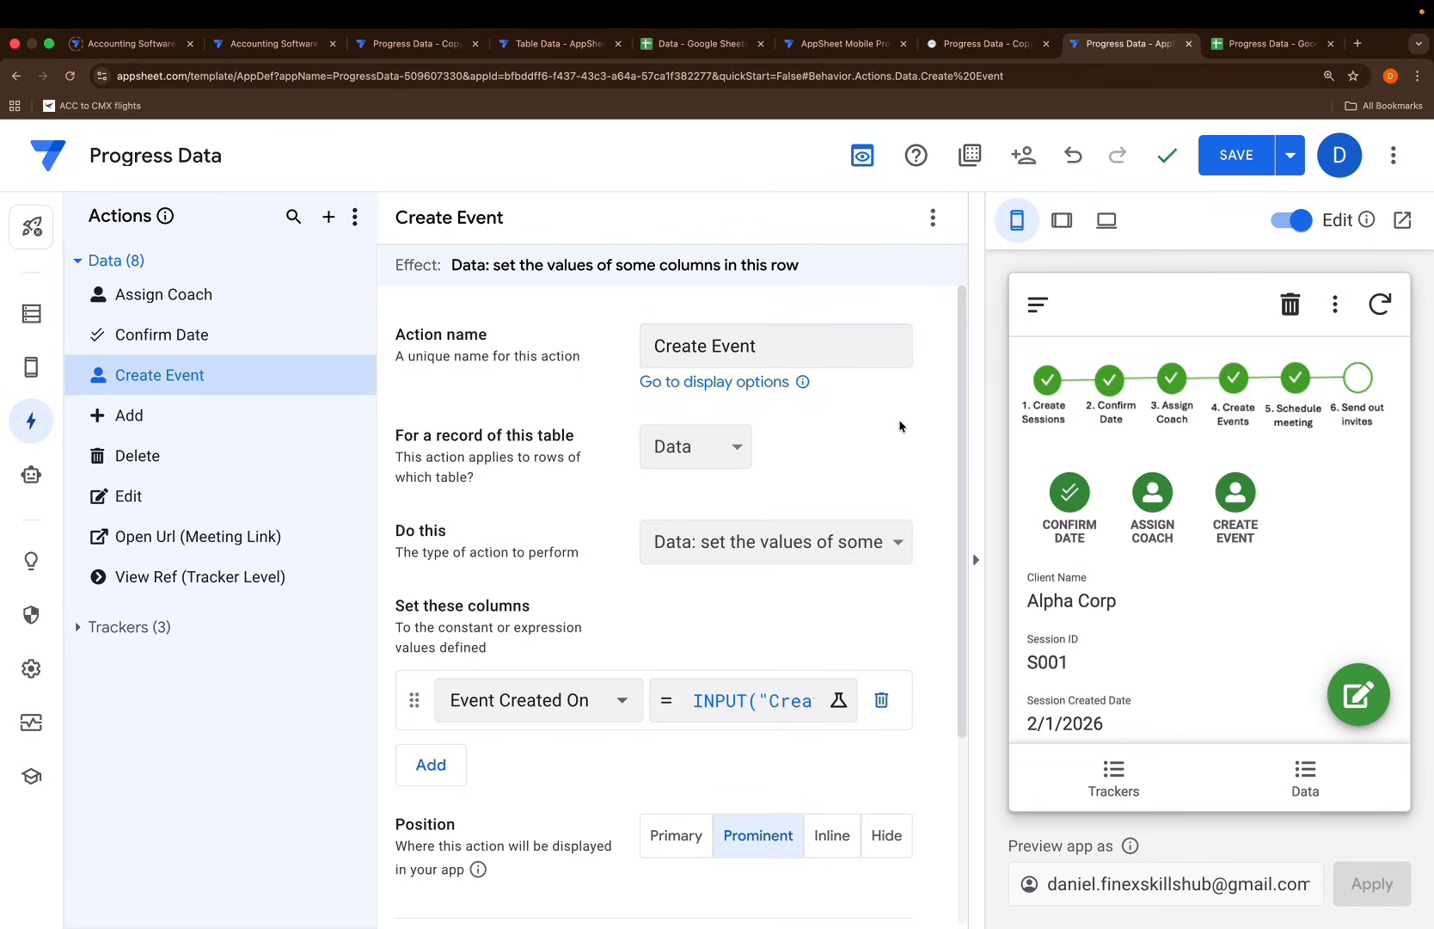
Give Create Event a calendar icon found by searching 'calen'
scroll(701, 733, down, 3)
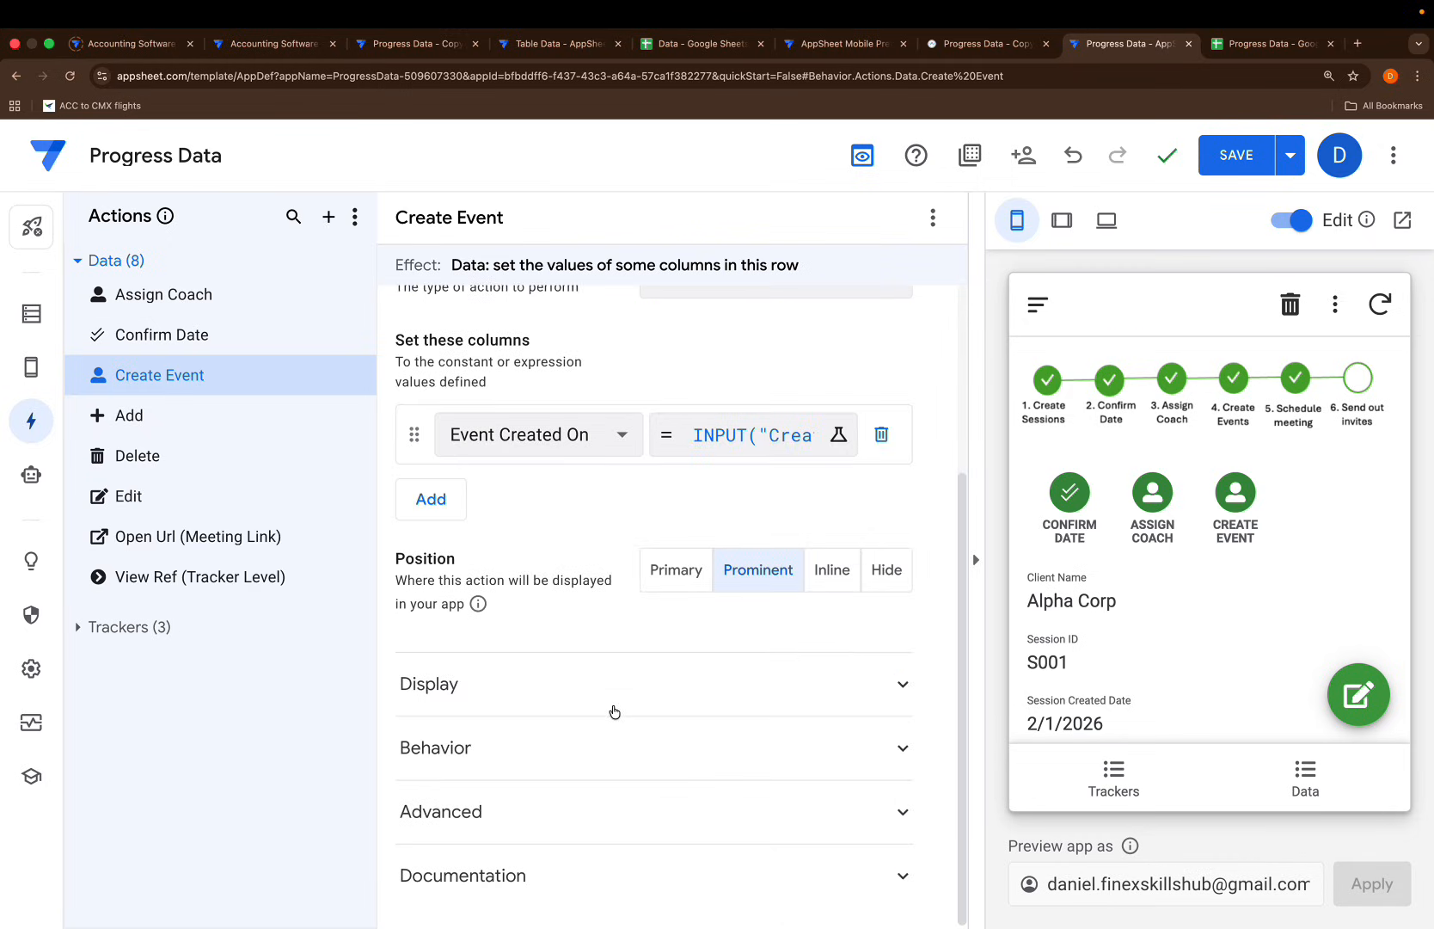
click(614, 712)
scroll(705, 671, down, 3)
text(calen)
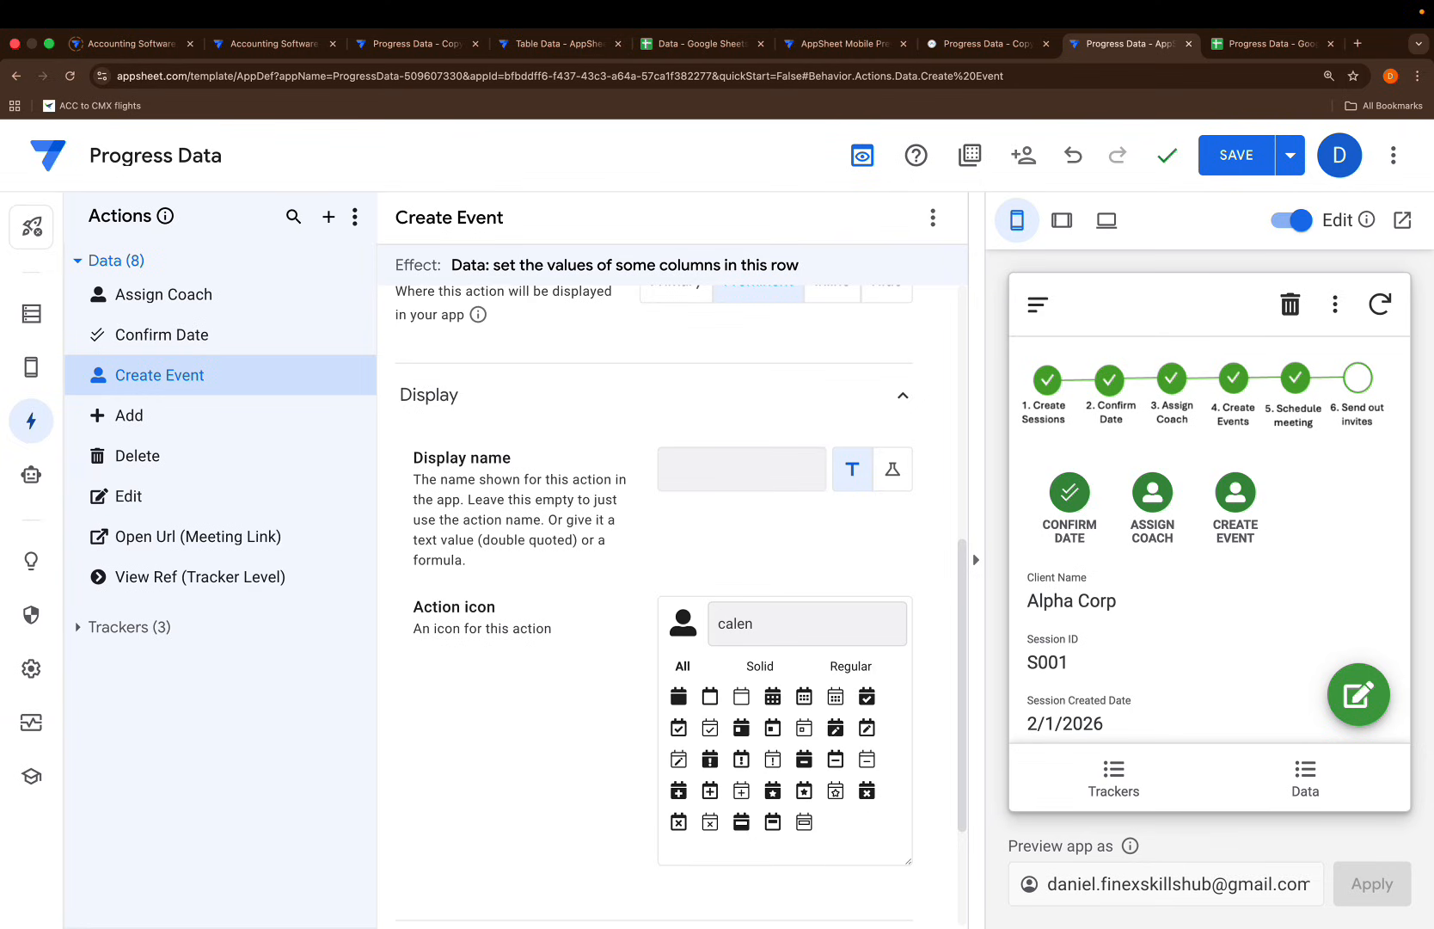
click(772, 696)
scroll(660, 526, up, 5)
scroll(660, 526, up, 2)
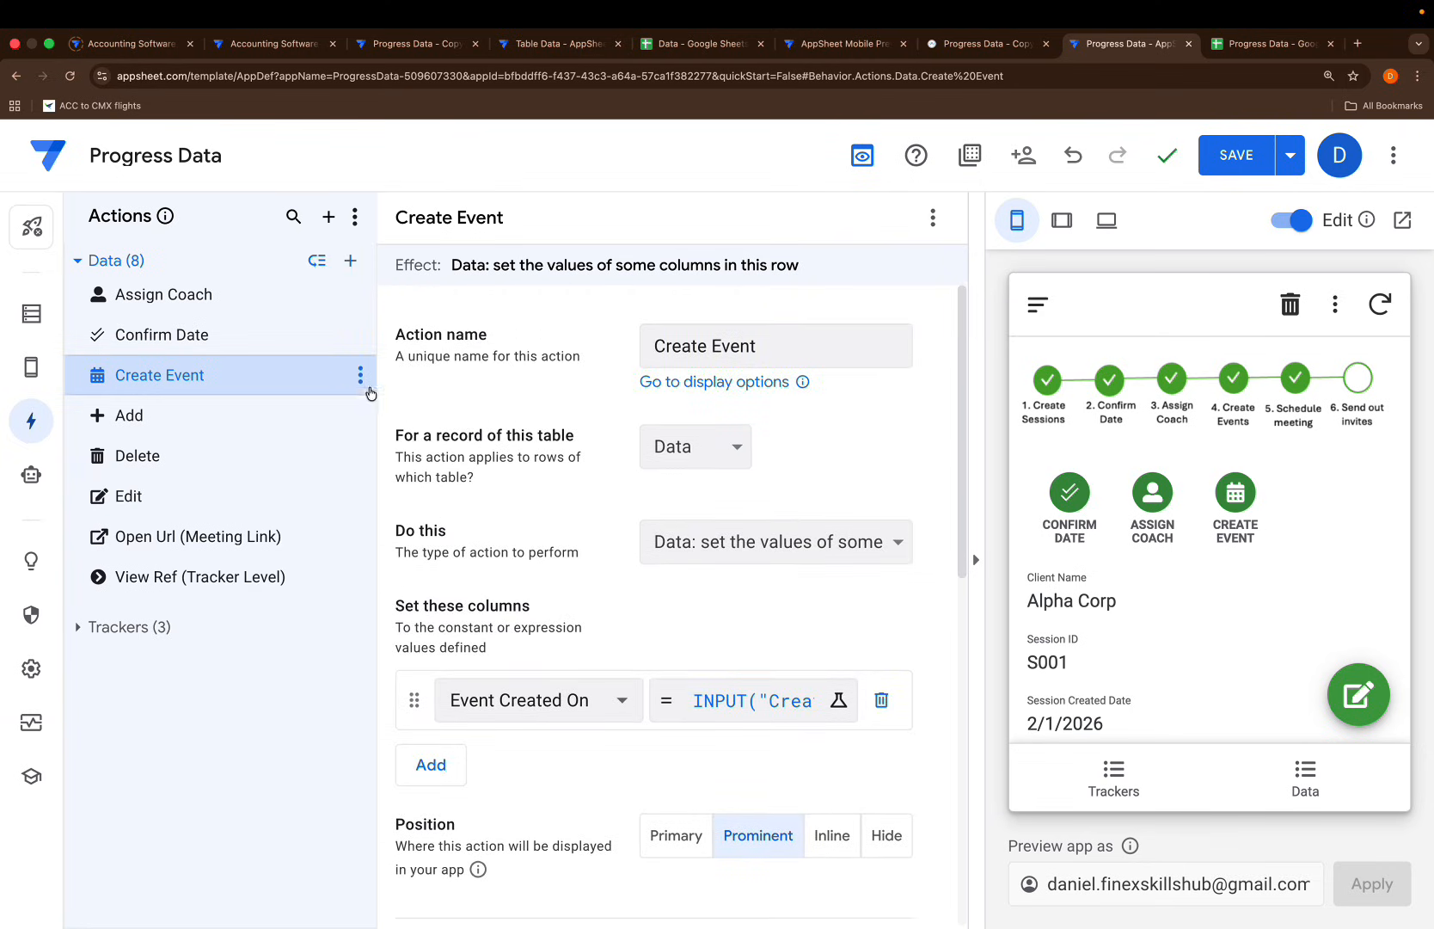
click(361, 375)
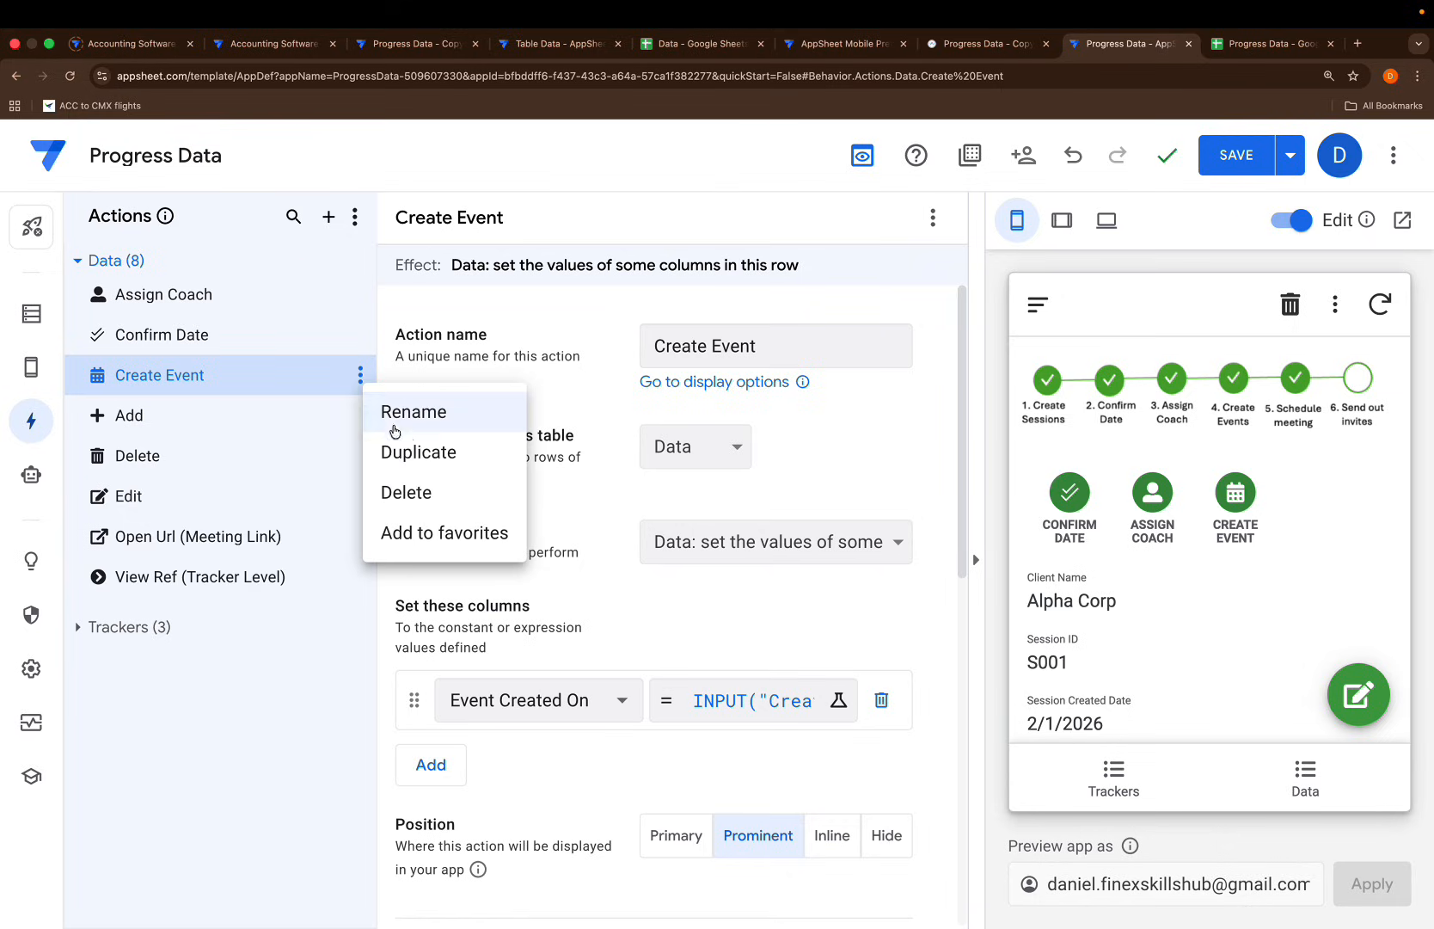
Duplicate the Create Event action and rename the copy to Generate Meeting Link
click(431, 477)
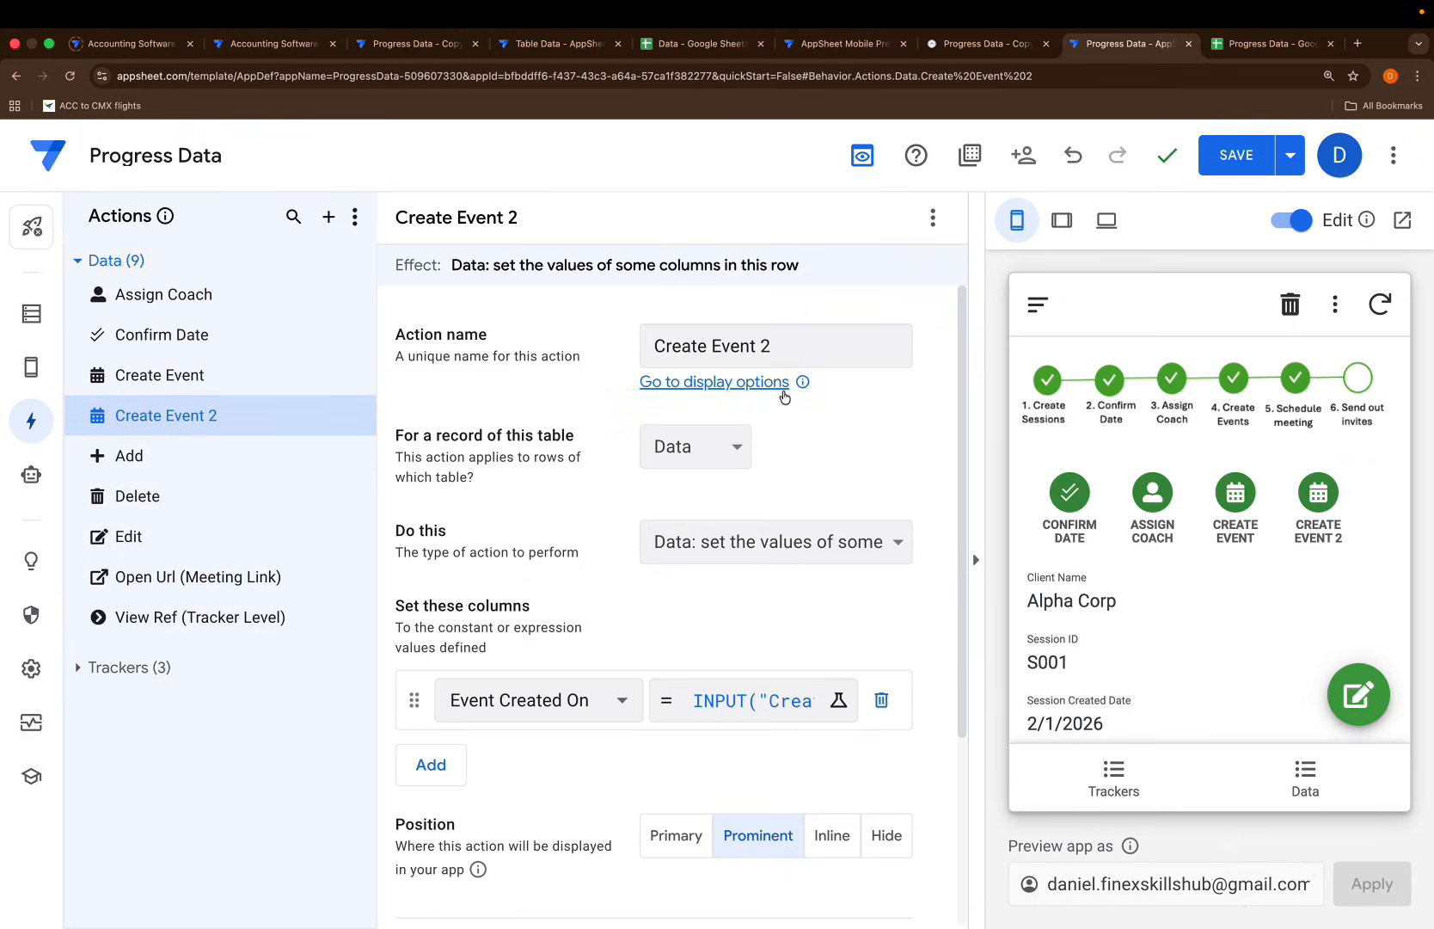
drag(789, 346, 441, 323)
key(BackSpace)
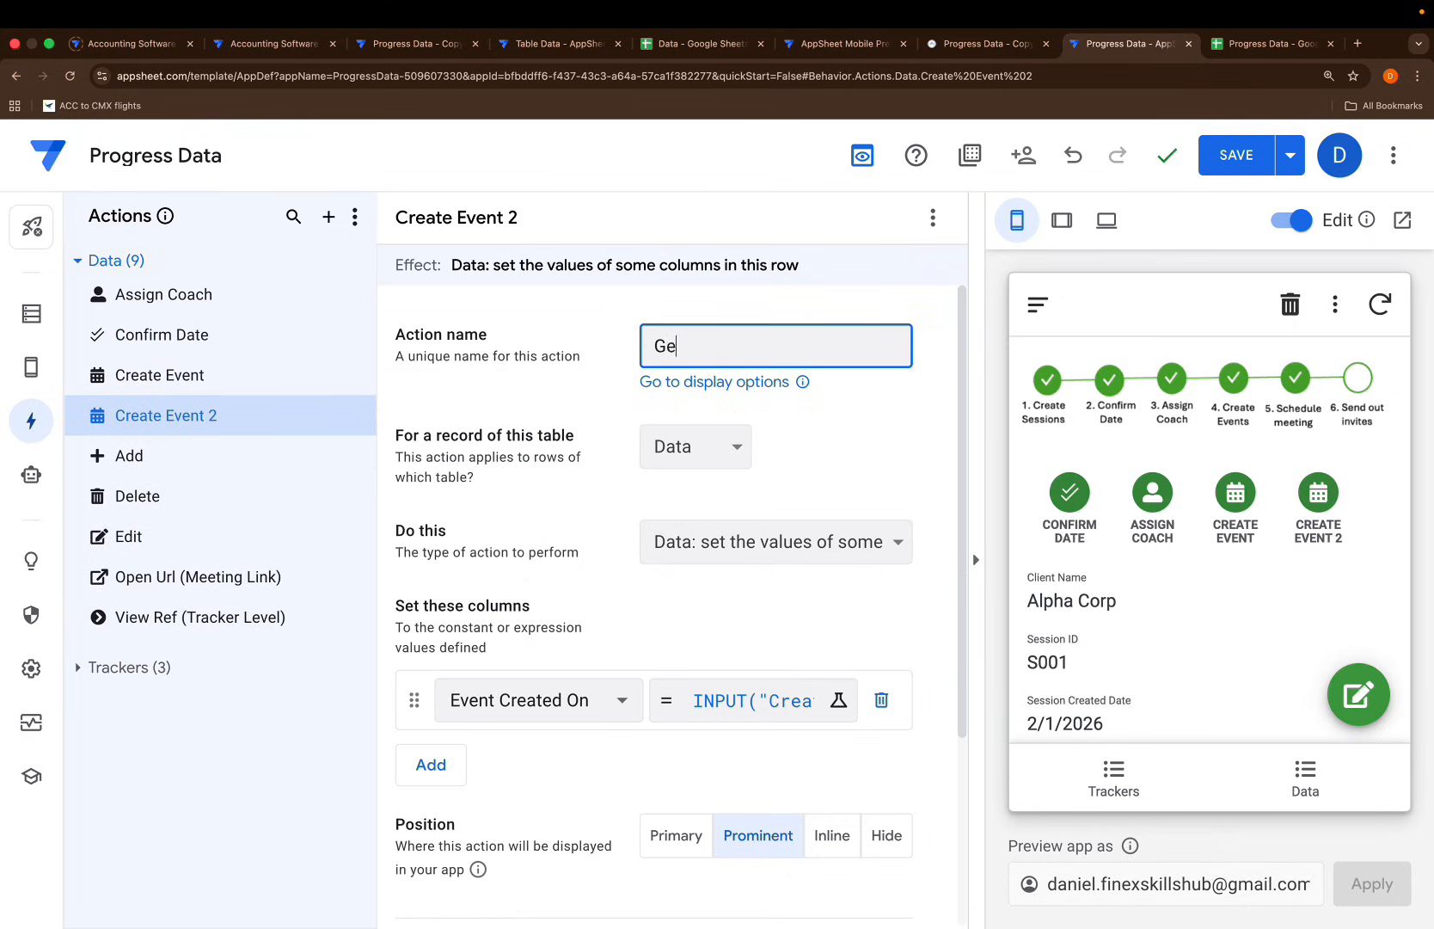
text(Generate Meeting Link)
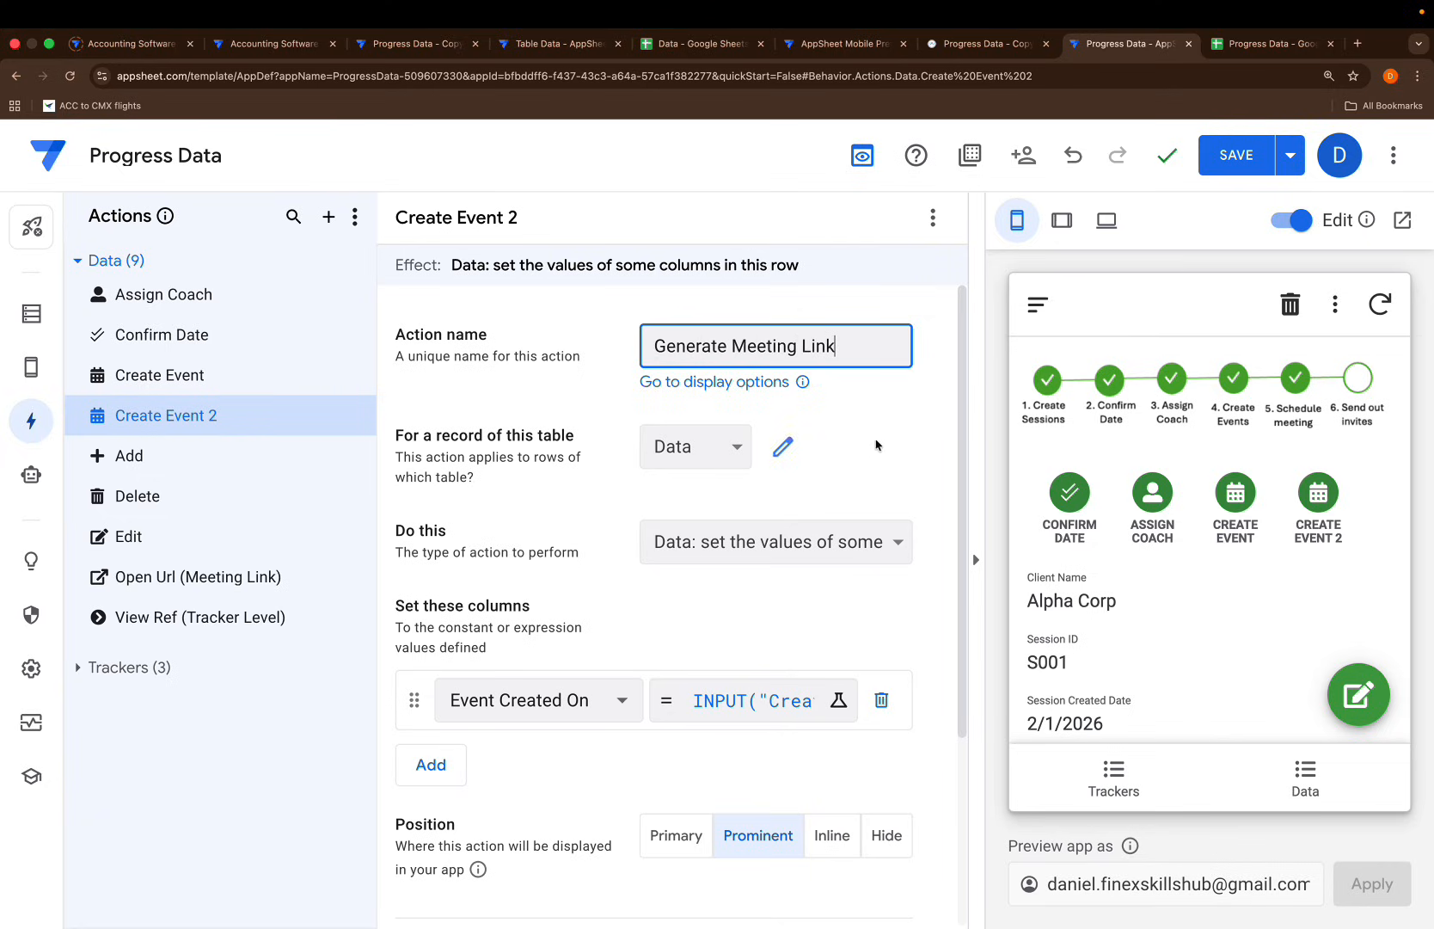
click(931, 394)
scroll(886, 434, down, 3)
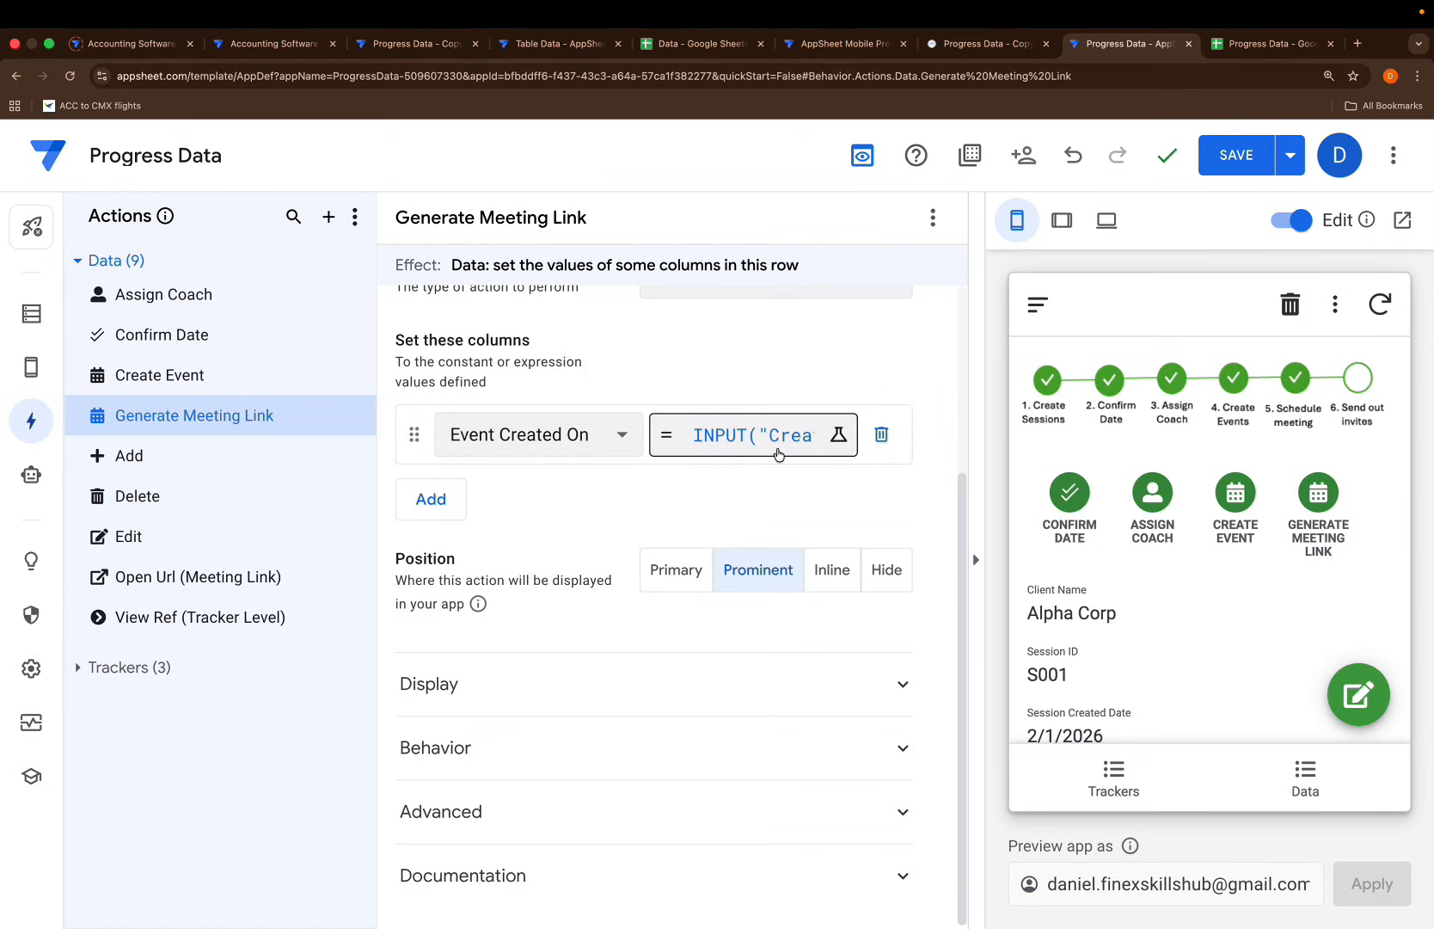
click(696, 439)
key(ctrl+a)
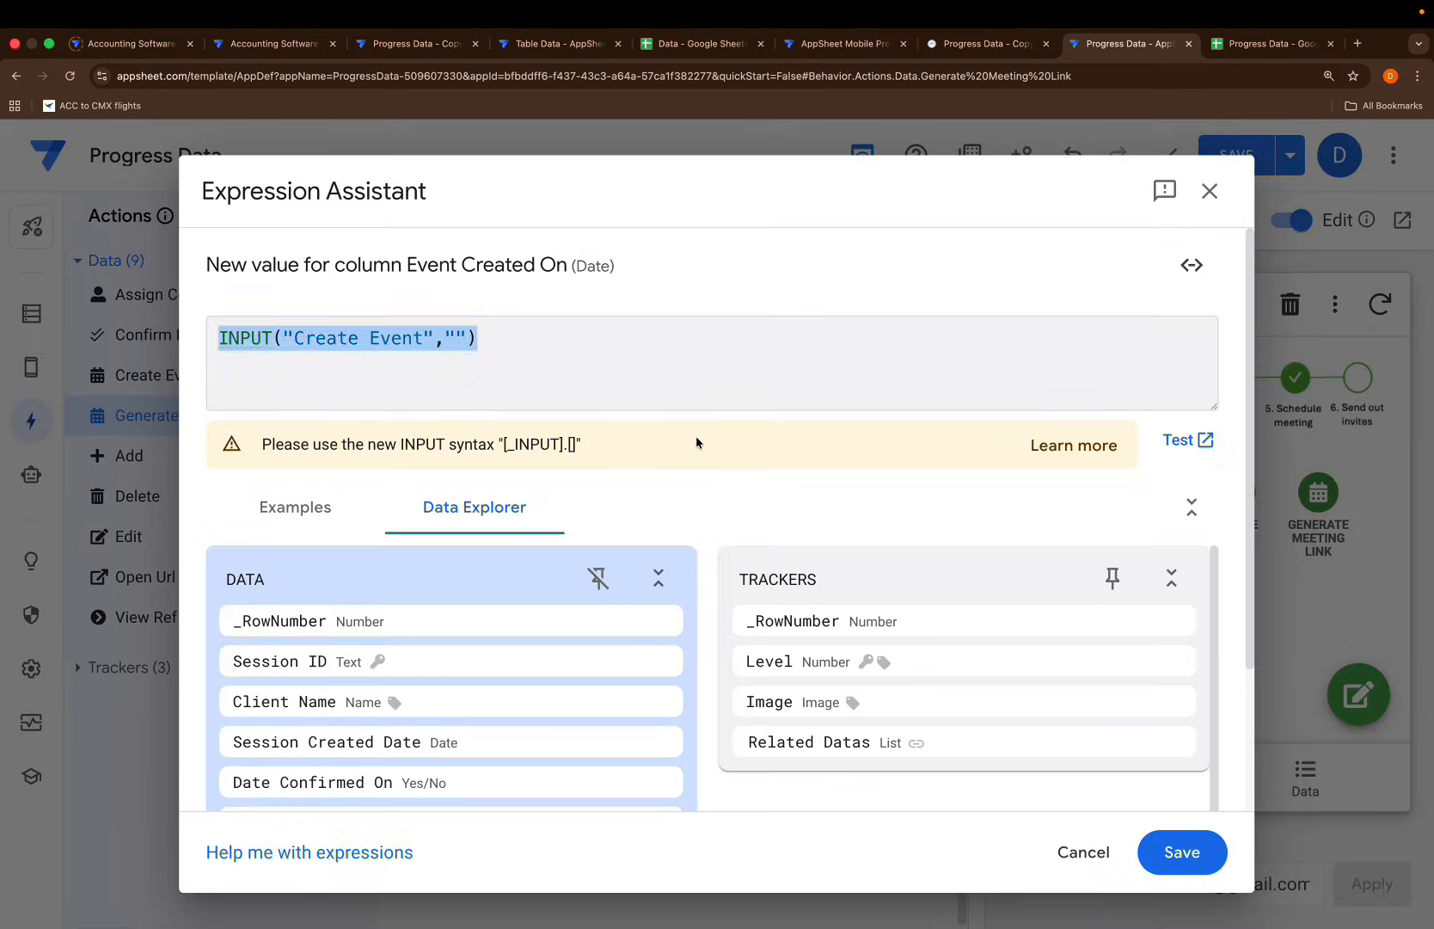
key(BackSpace)
text("http)
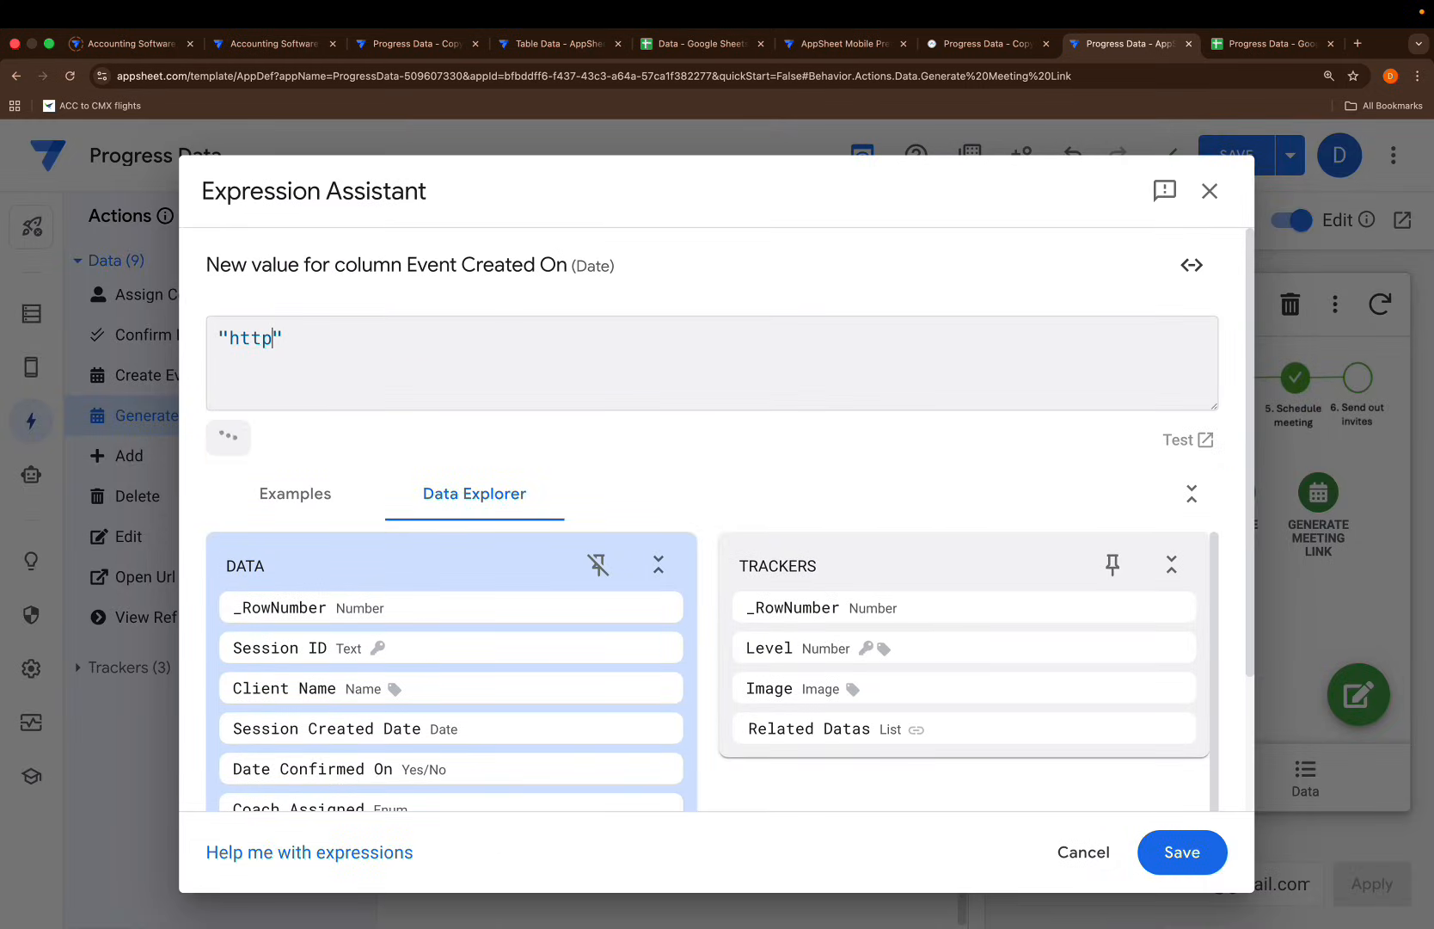
text(s://)
text(Z)
key(BackSpace)
text(Zoomingmeeting.com/)
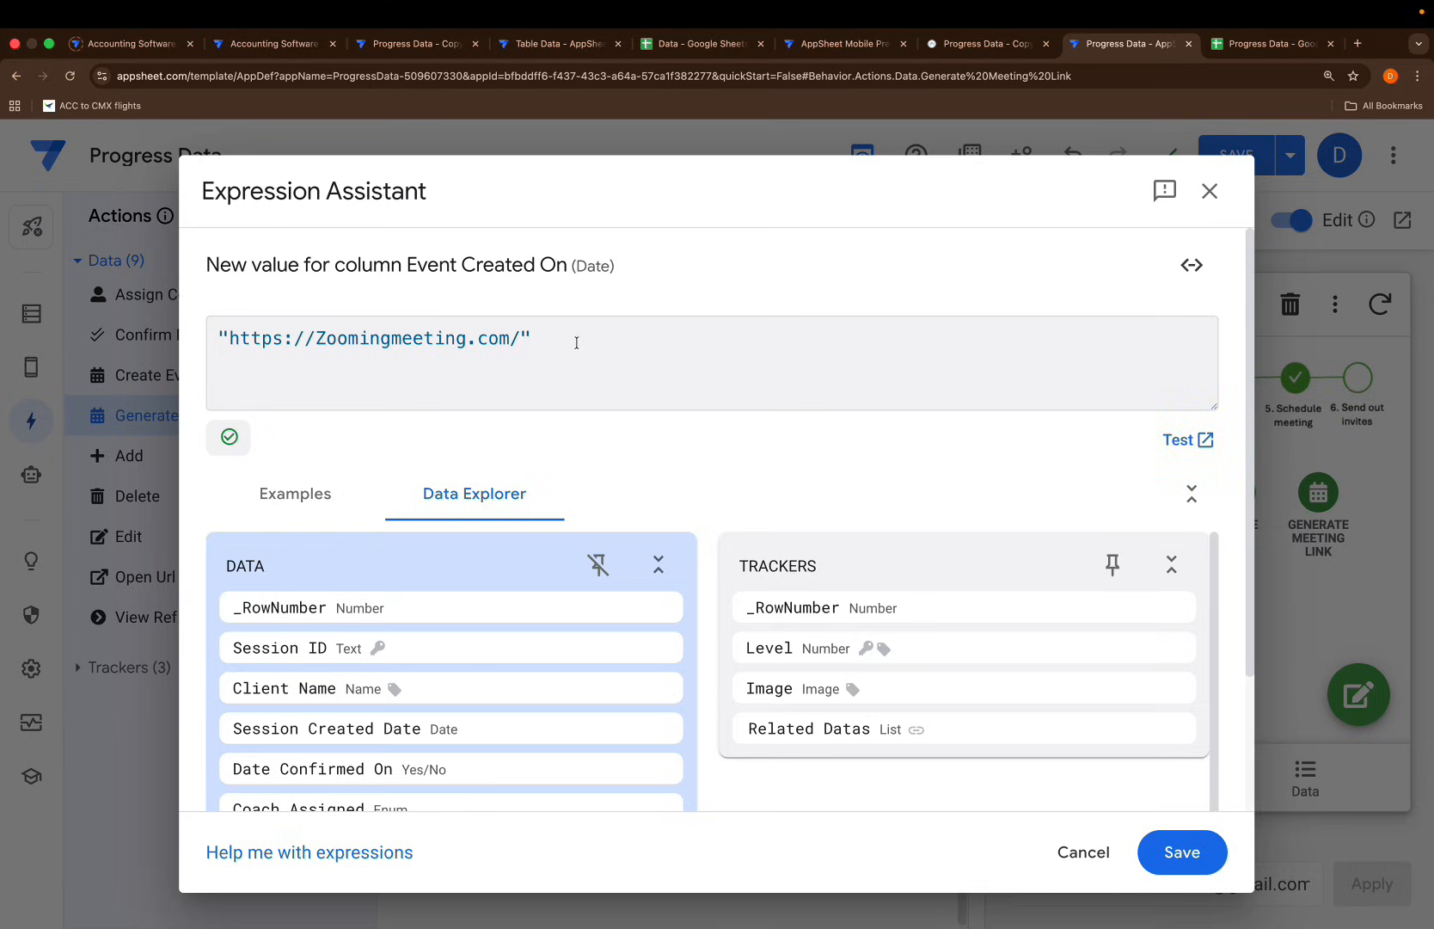
text(&uni)
key(Return)
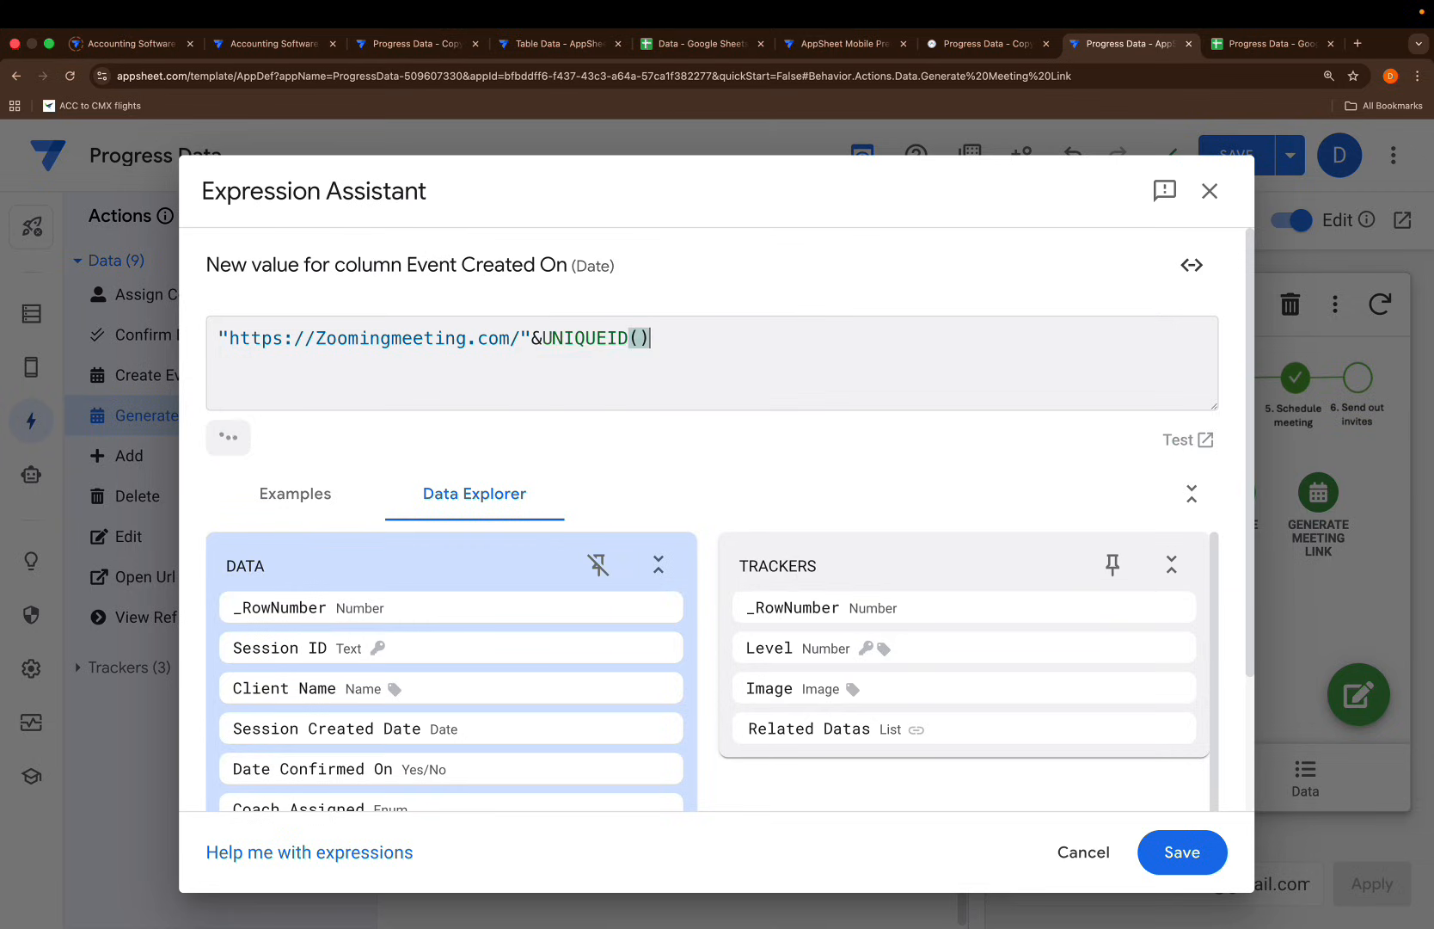
click(1182, 851)
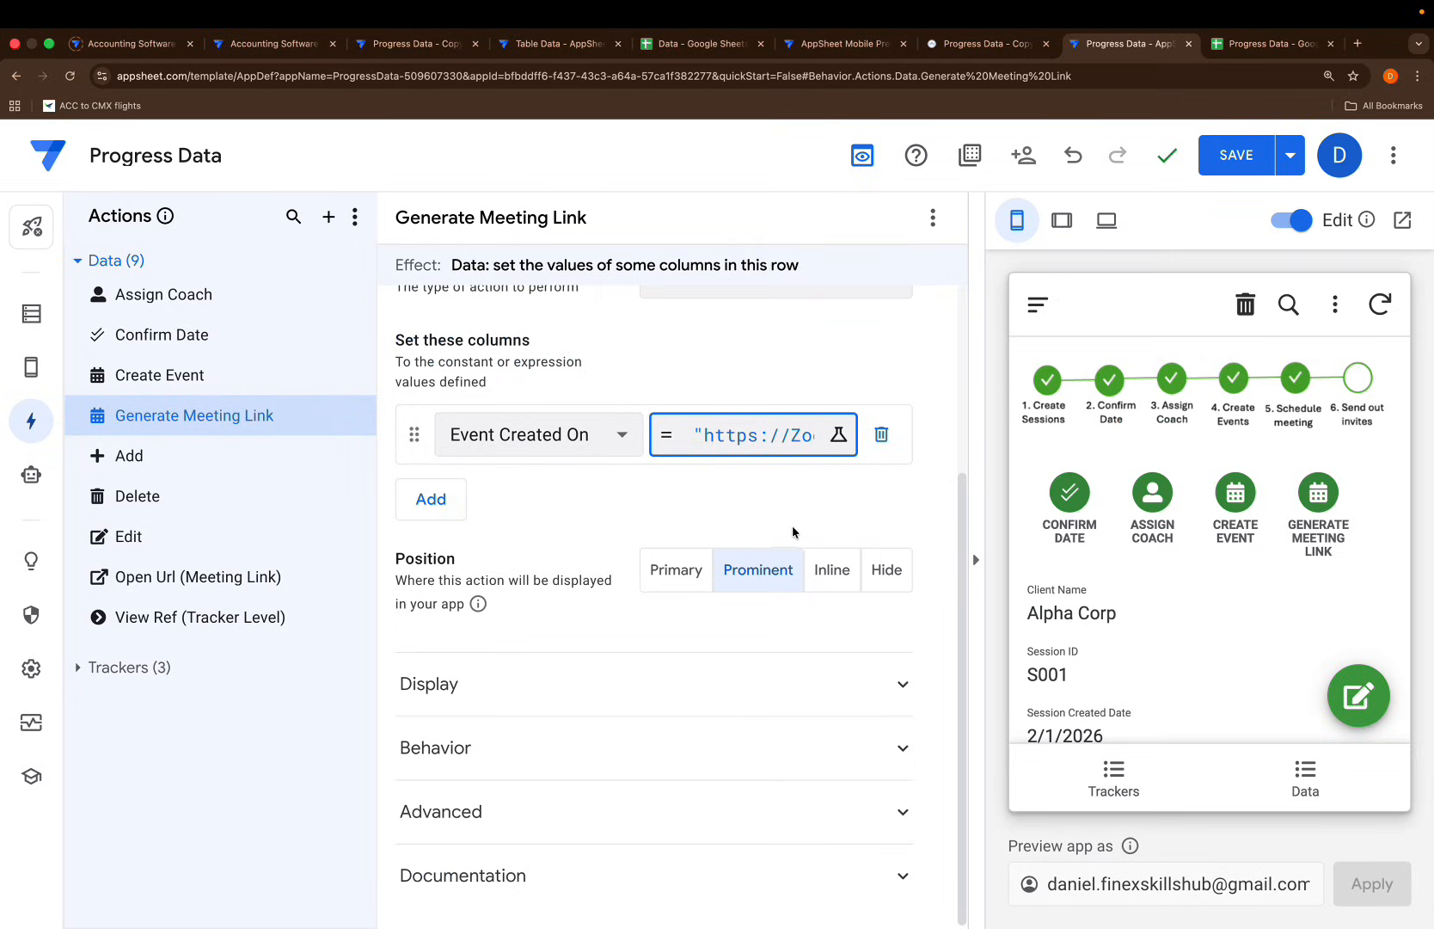
Give Generate Meeting Link a link icon
click(610, 688)
scroll(611, 723, down, 3)
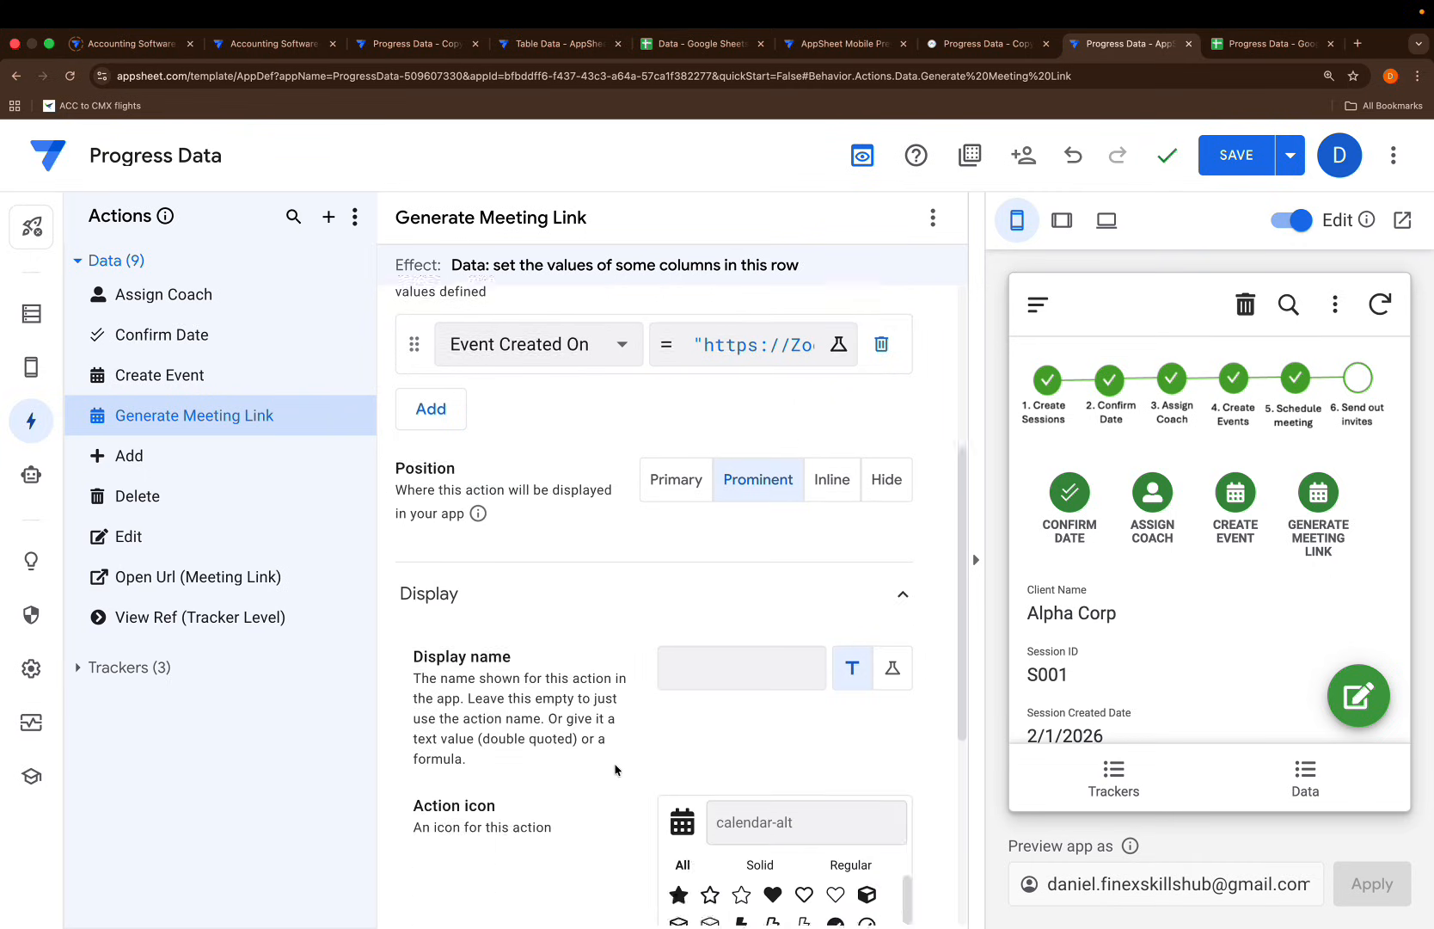
text(link)
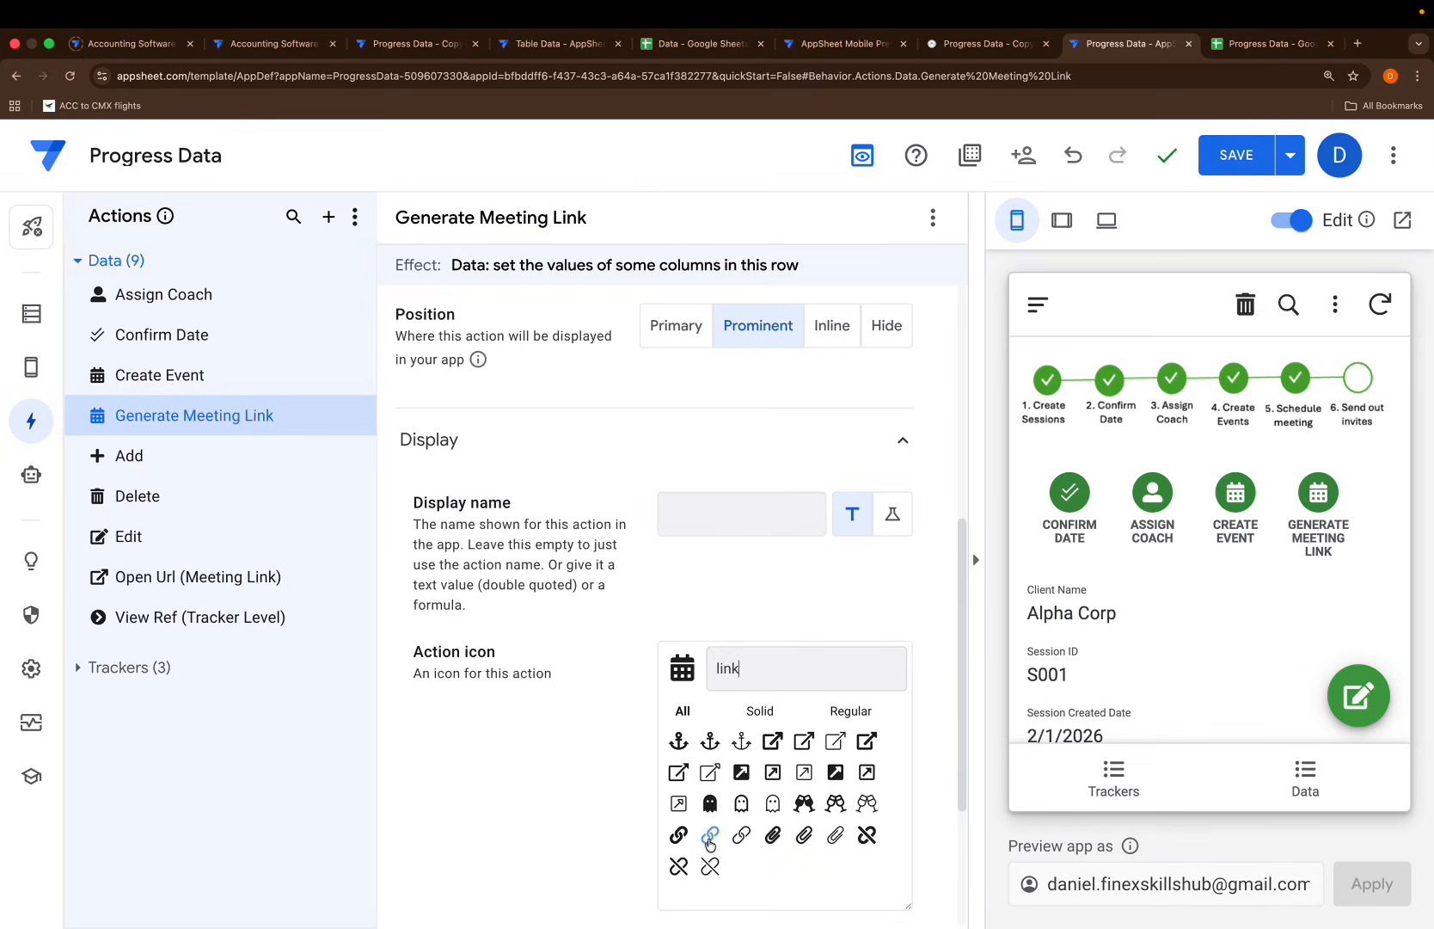
click(710, 834)
scroll(517, 783, up, 2)
scroll(517, 782, up, 5)
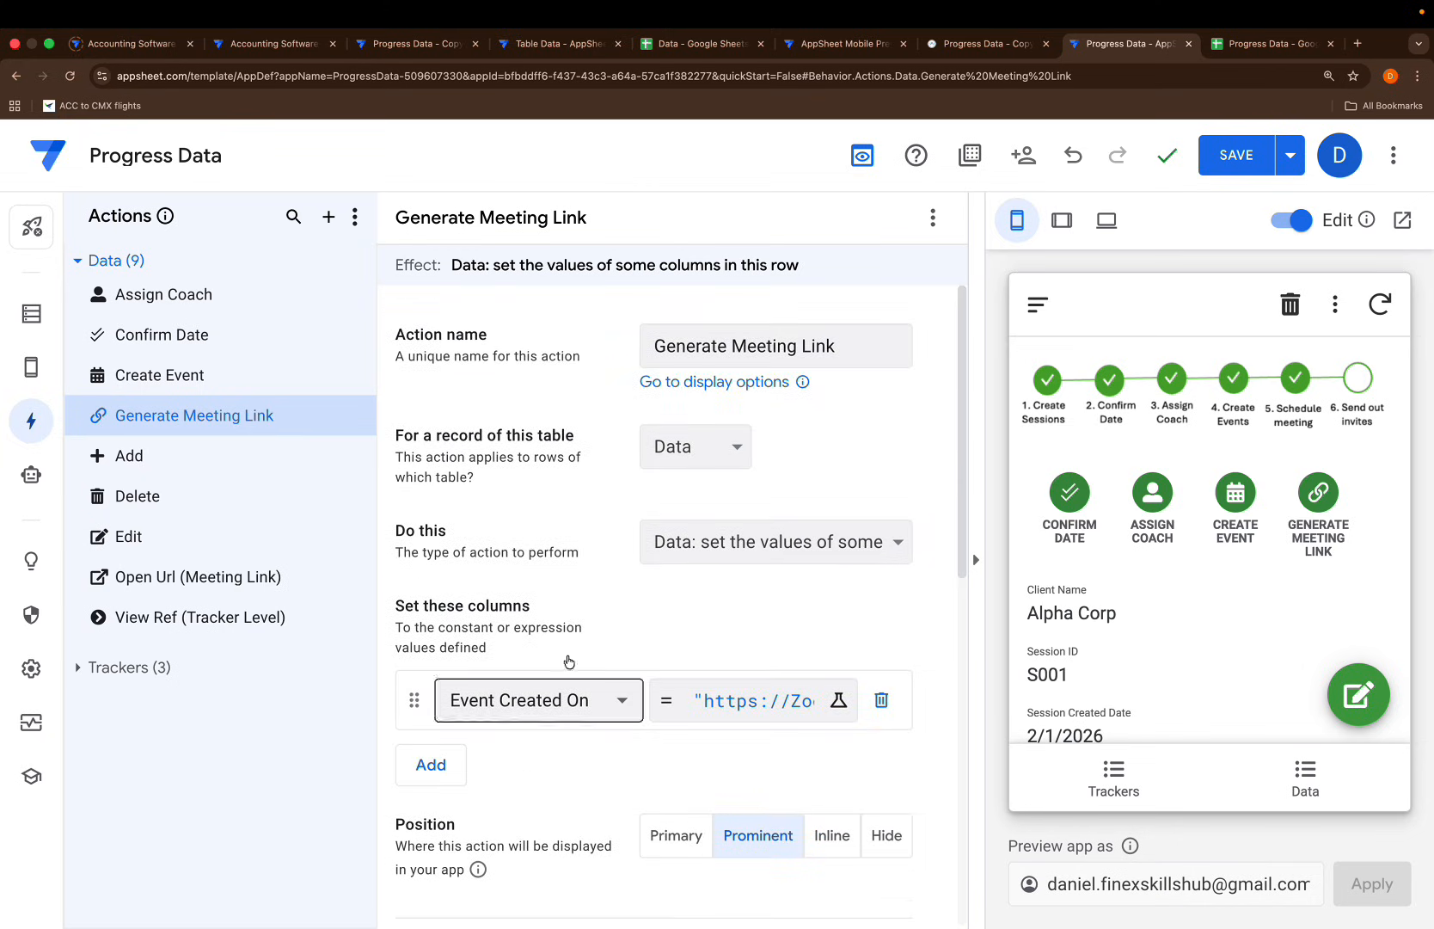
click(360, 415)
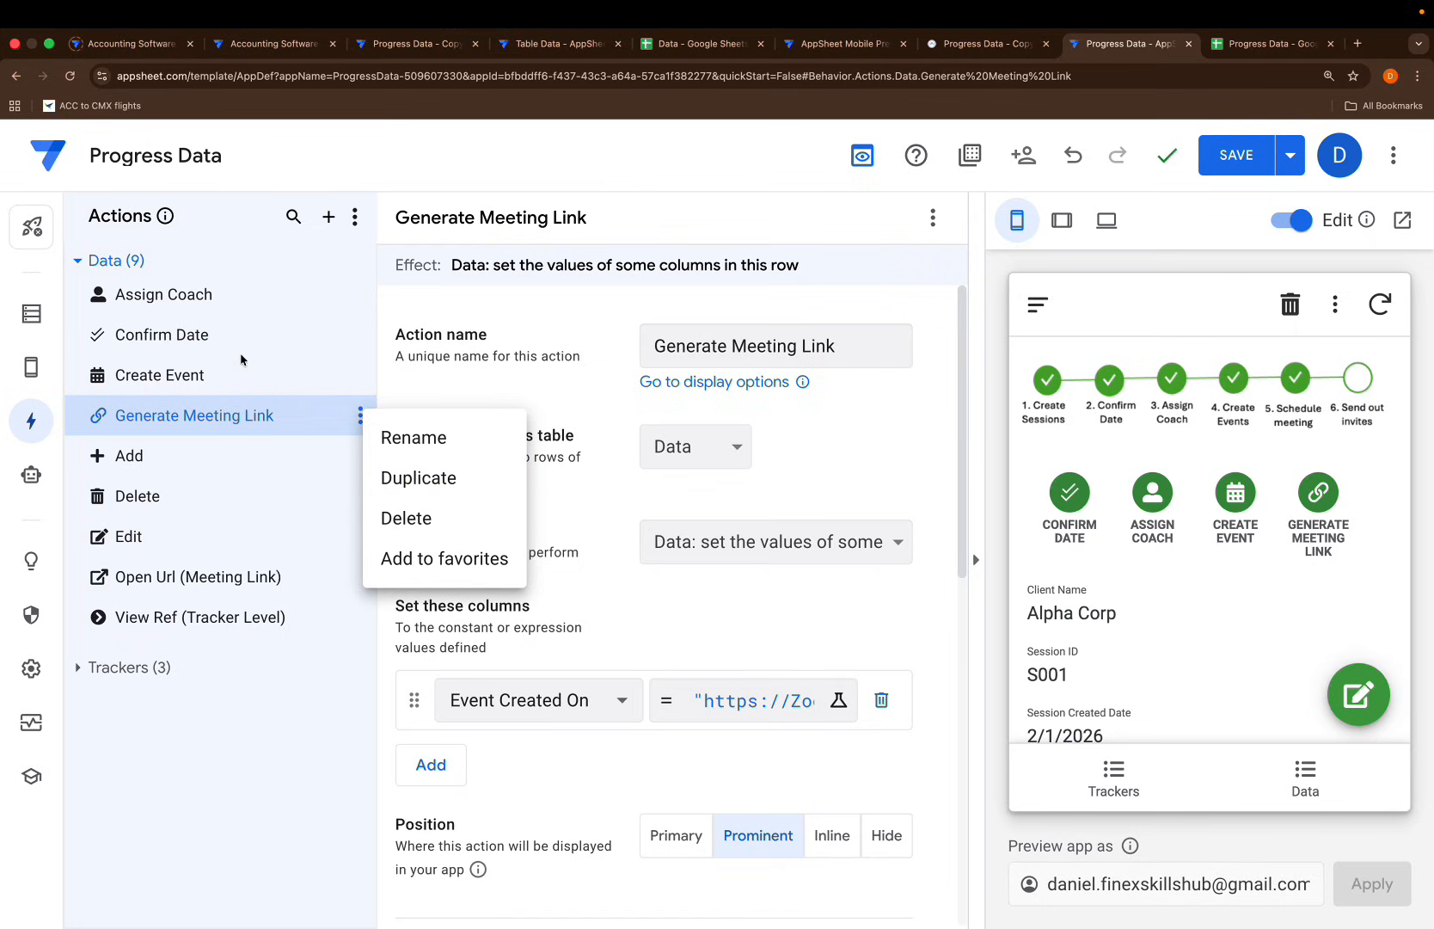
Duplicate Create Event again and make the copy set the Send Client invite column
click(244, 359)
click(361, 375)
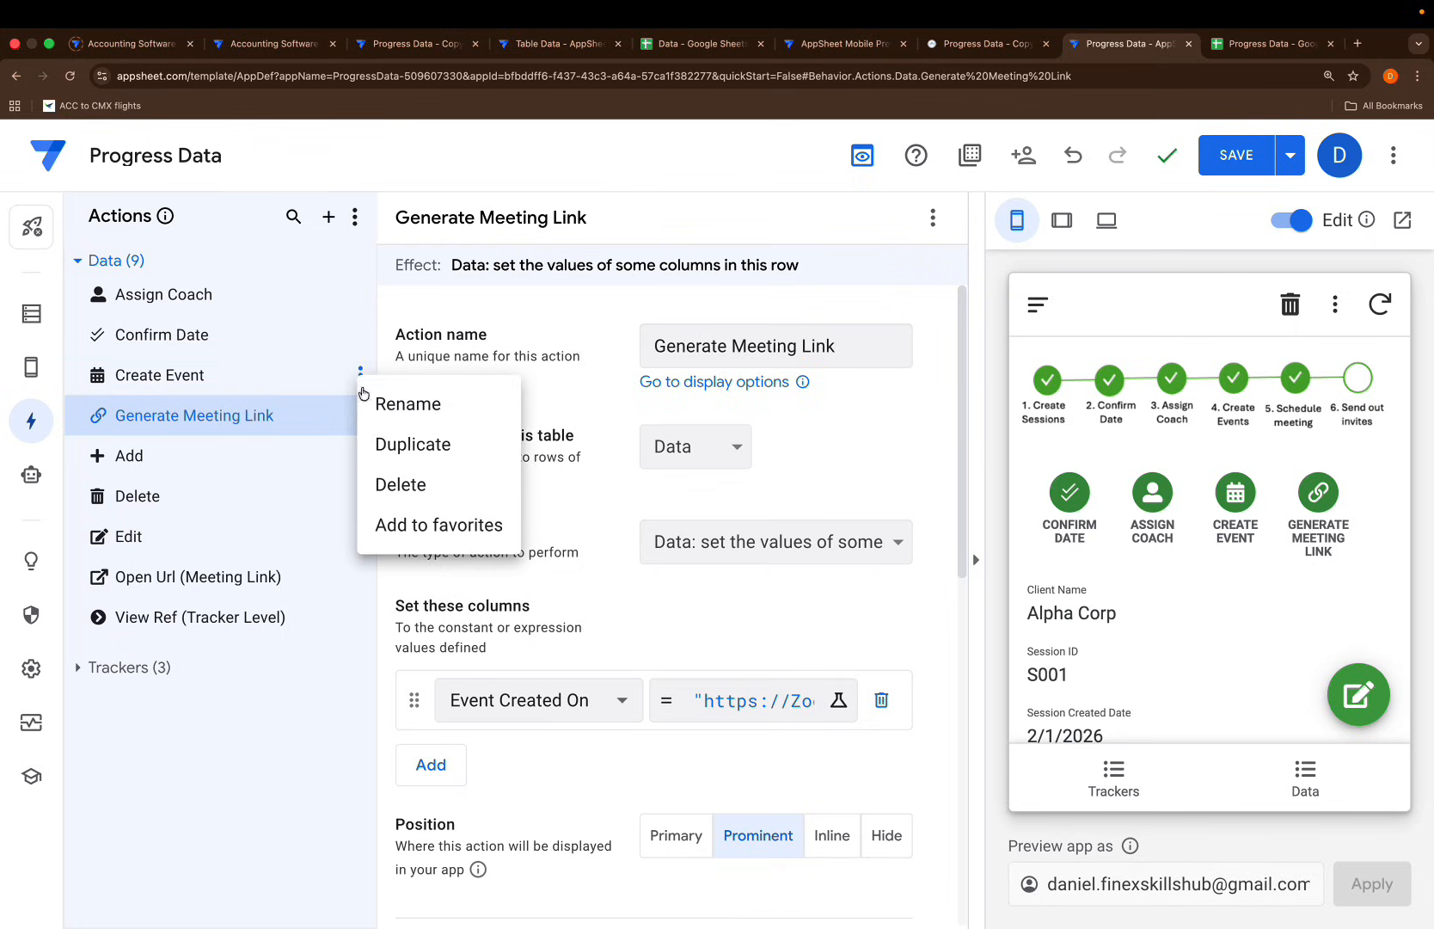
click(426, 446)
scroll(450, 503, down, 3)
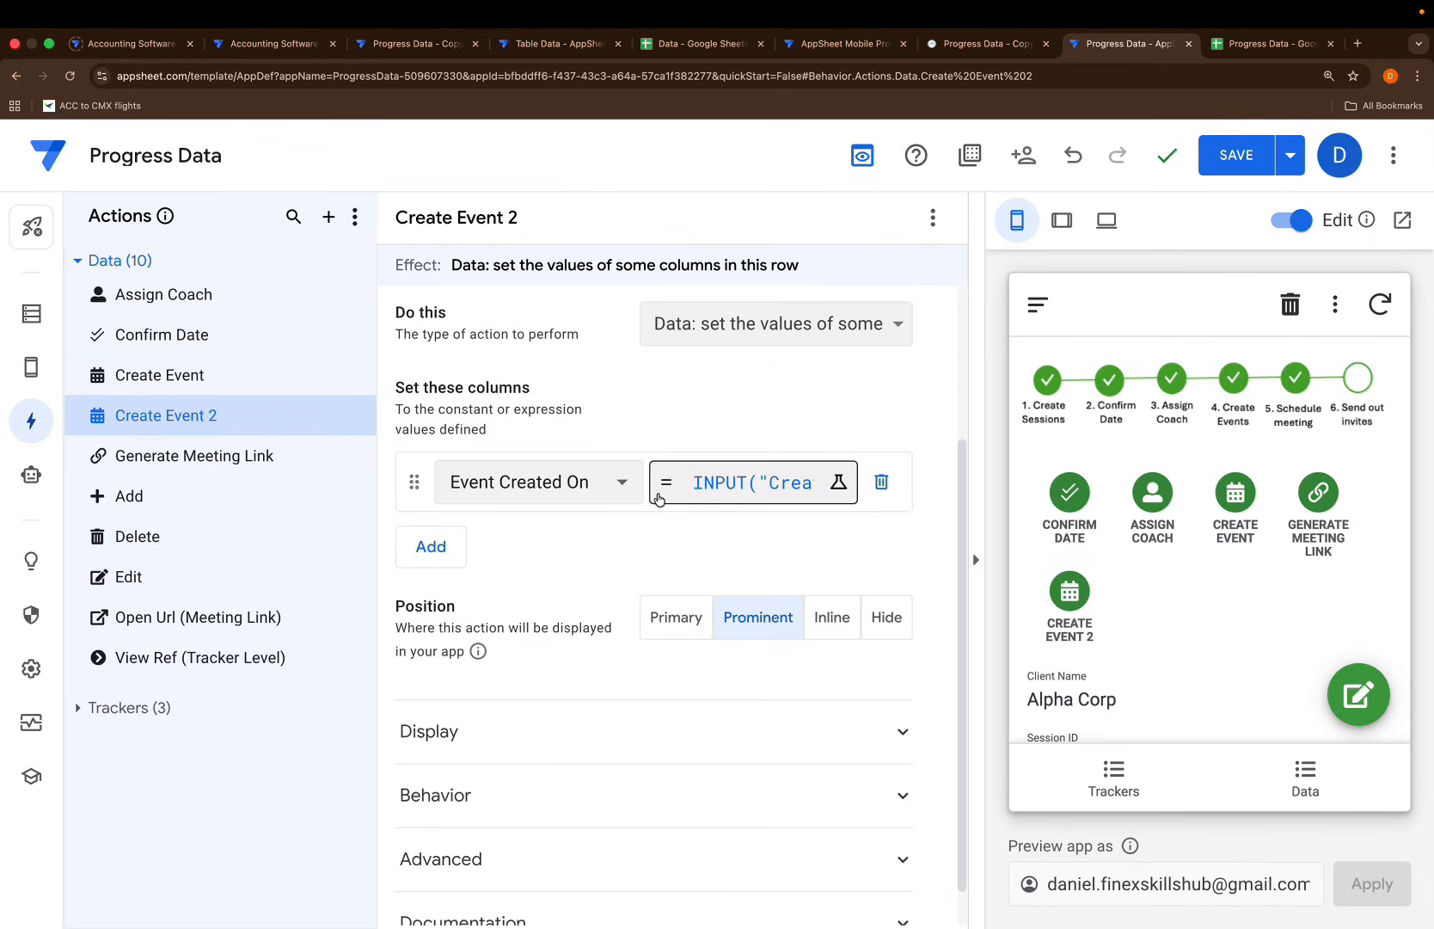
click(602, 483)
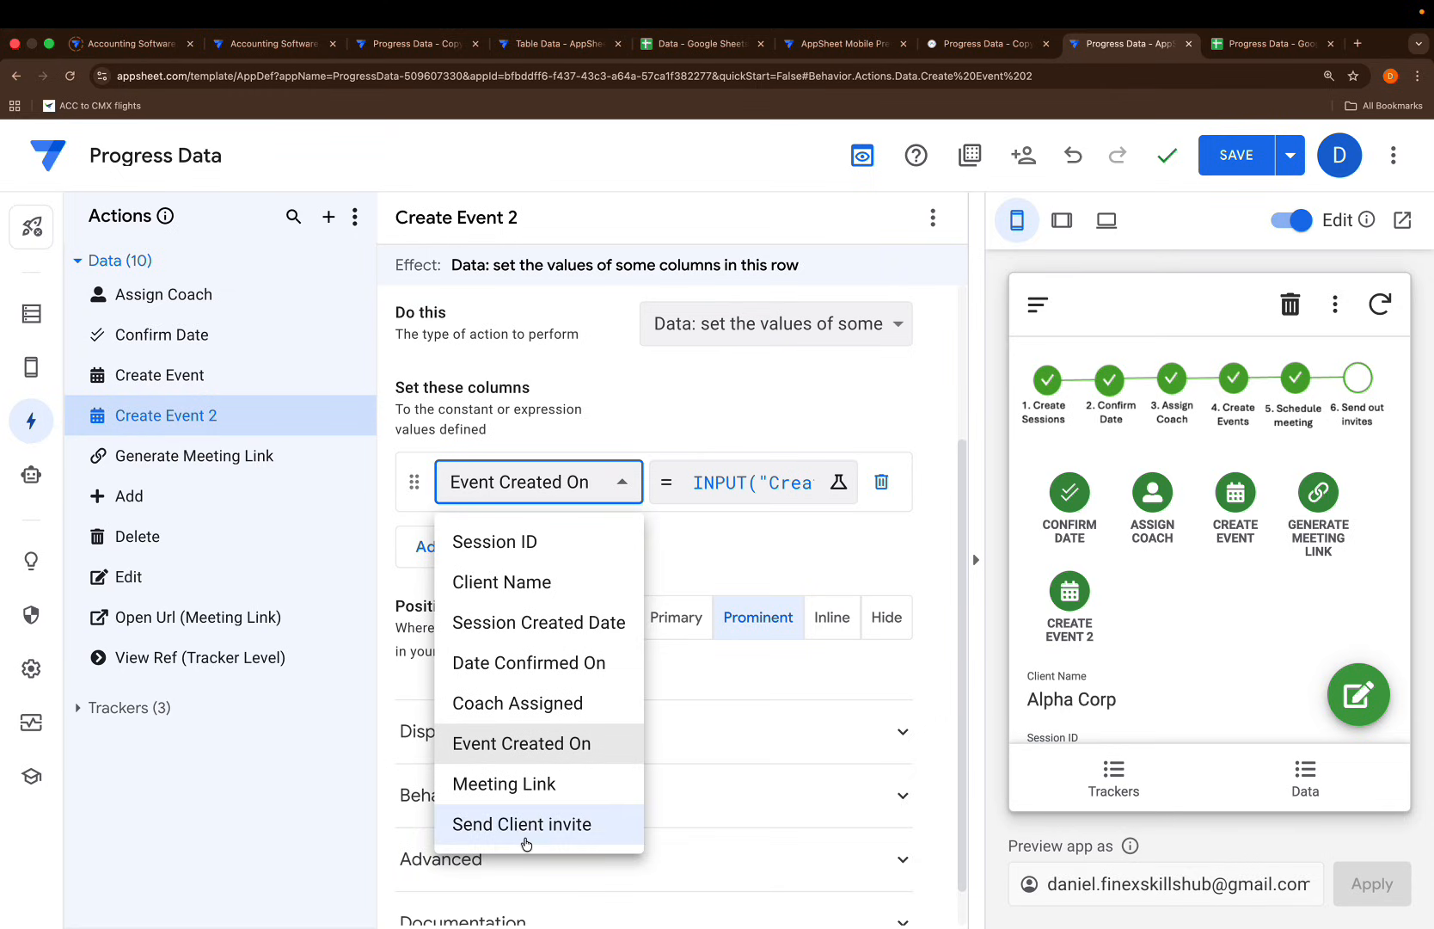
click(524, 823)
Change the value's prompt to INPUT("Provide Client Email","")
click(723, 487)
drag(424, 337, 296, 331)
text(Proi)
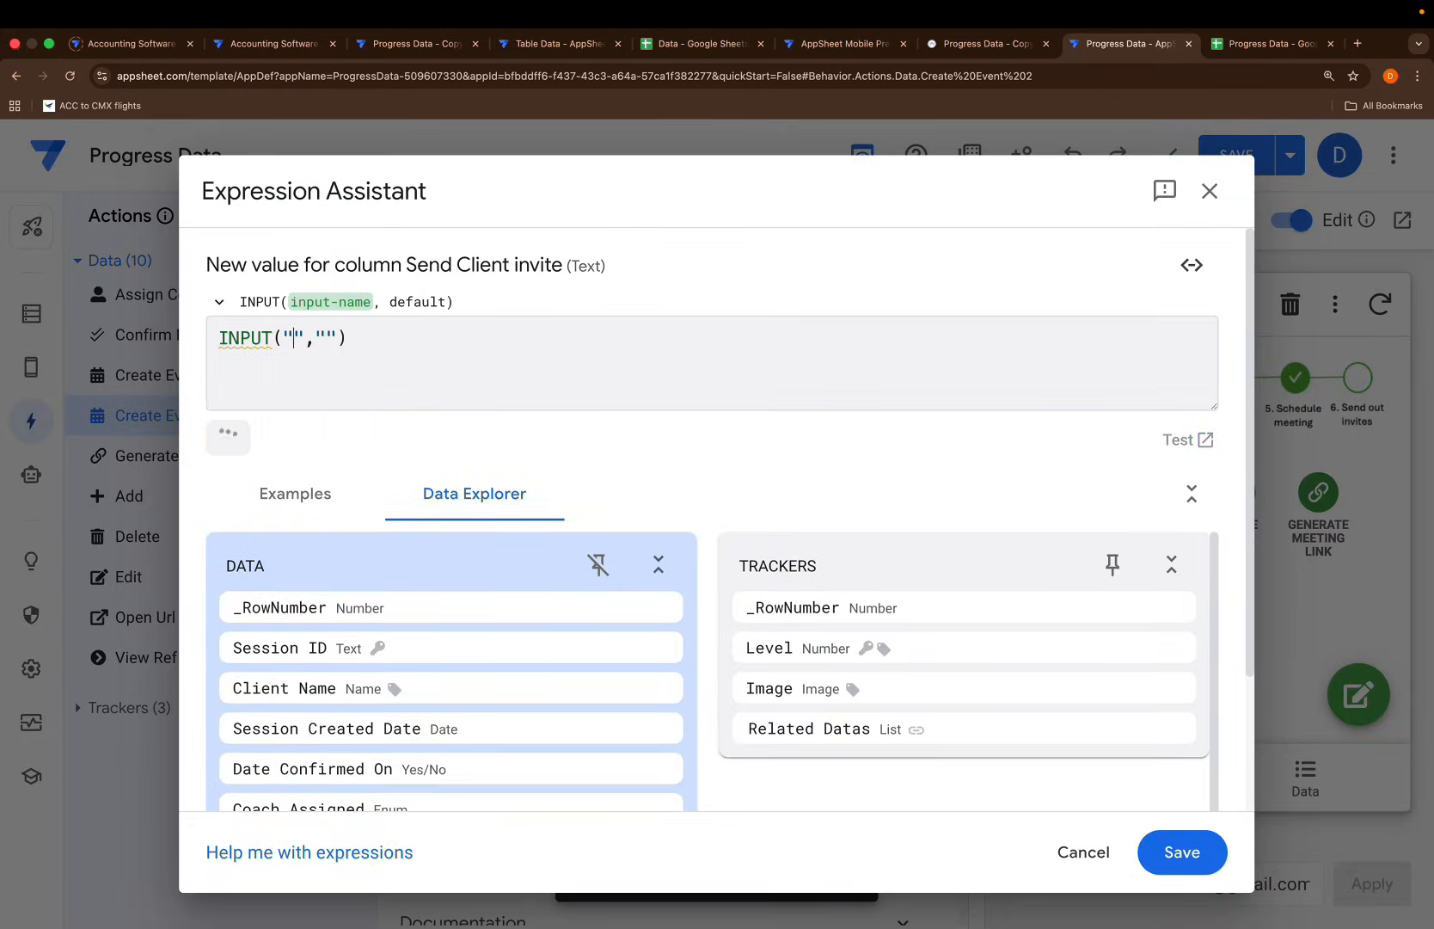
key(BackSpace)
text(vide Clie)
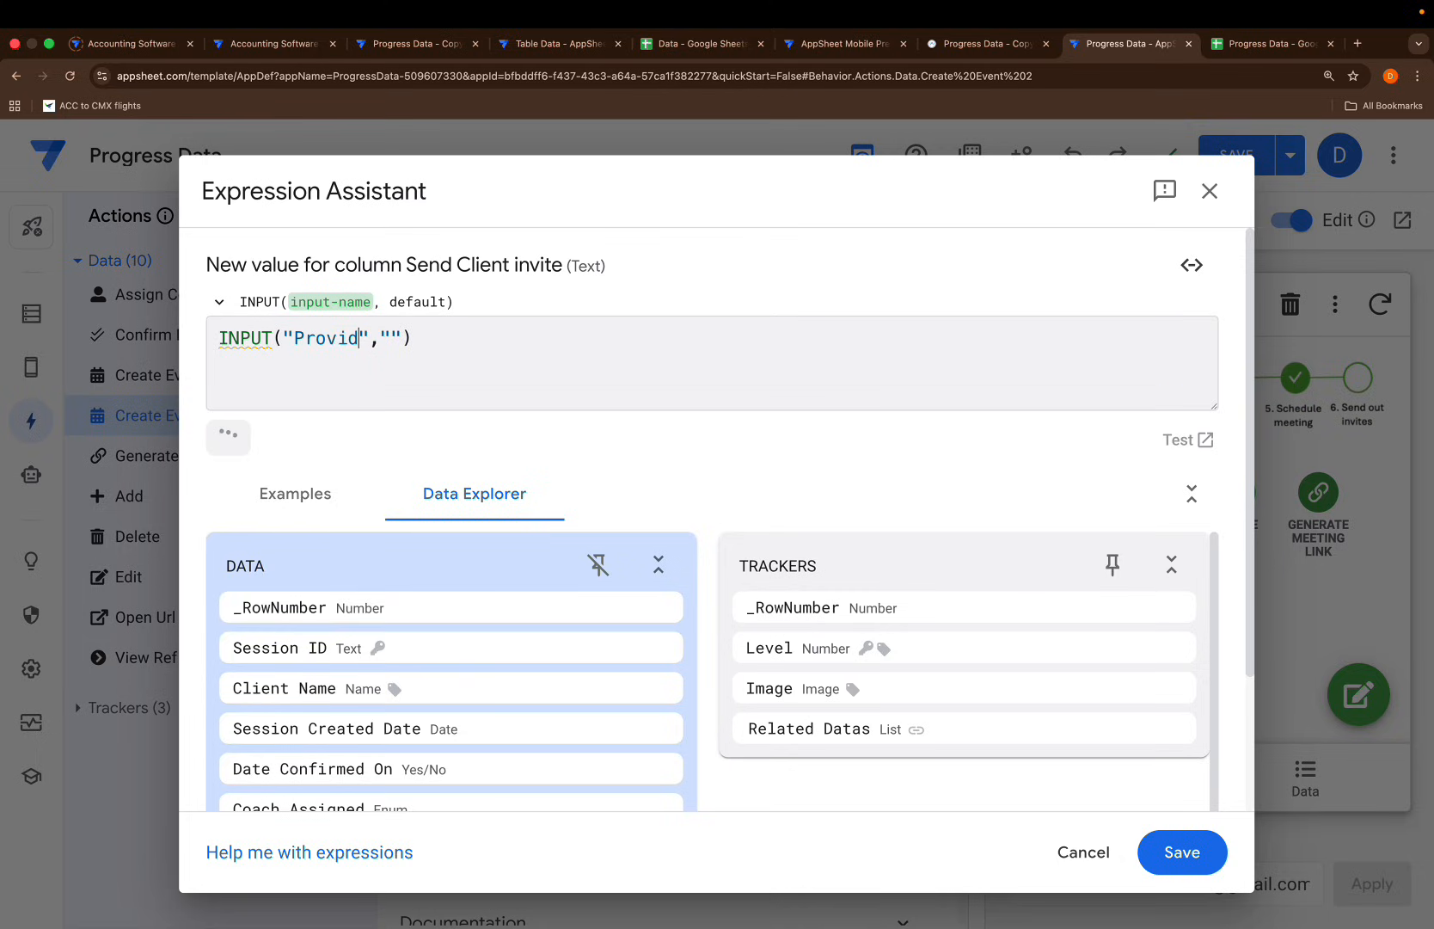
text(nt Email)
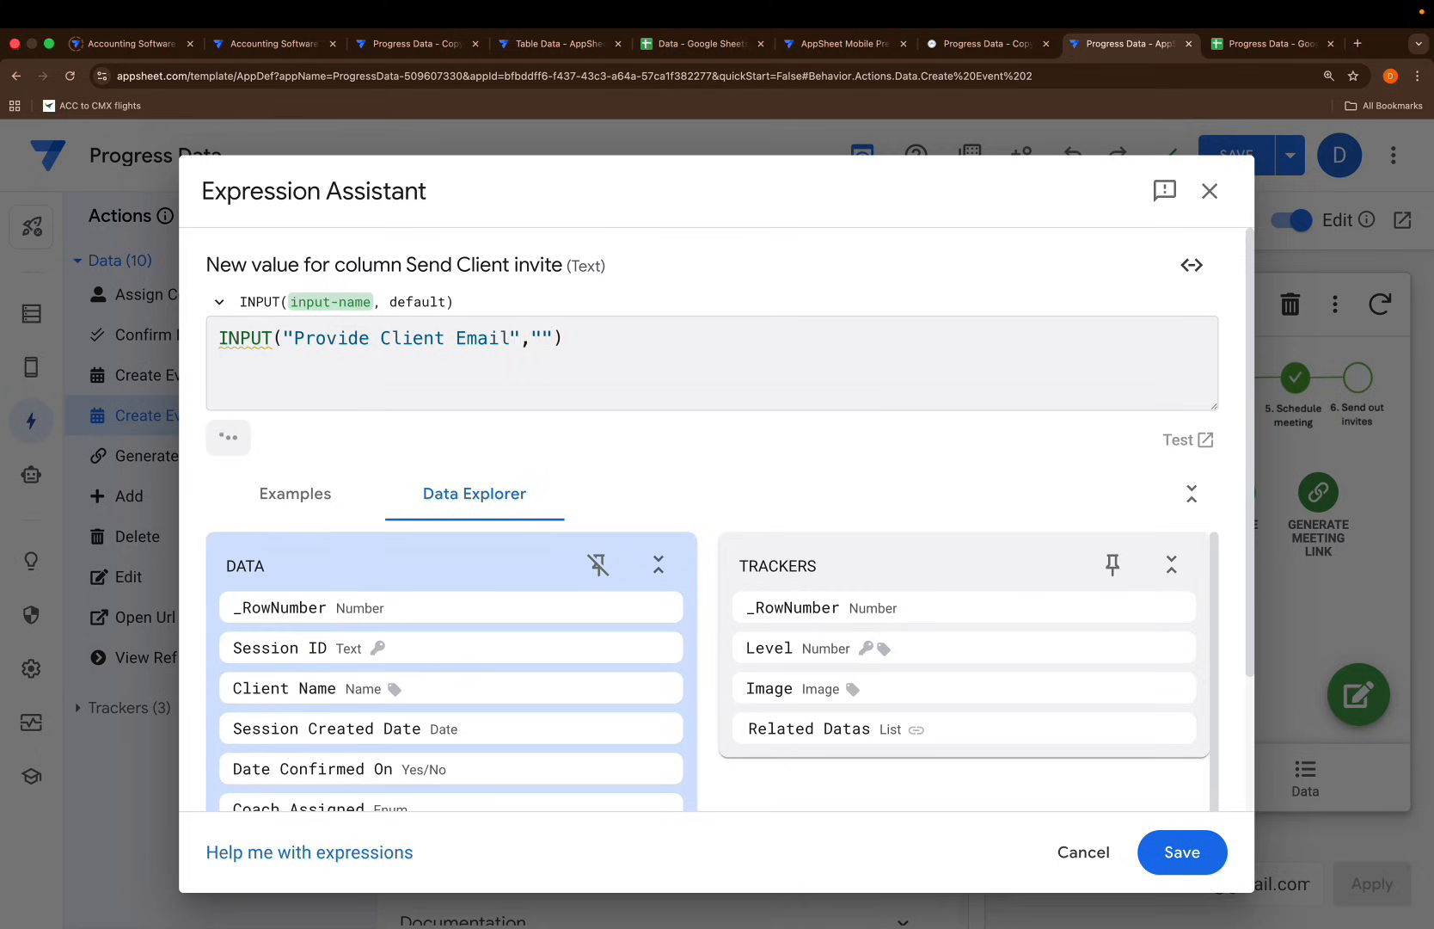
click(1181, 852)
Rename the duplicated action to Email Client
scroll(726, 454, up, 3)
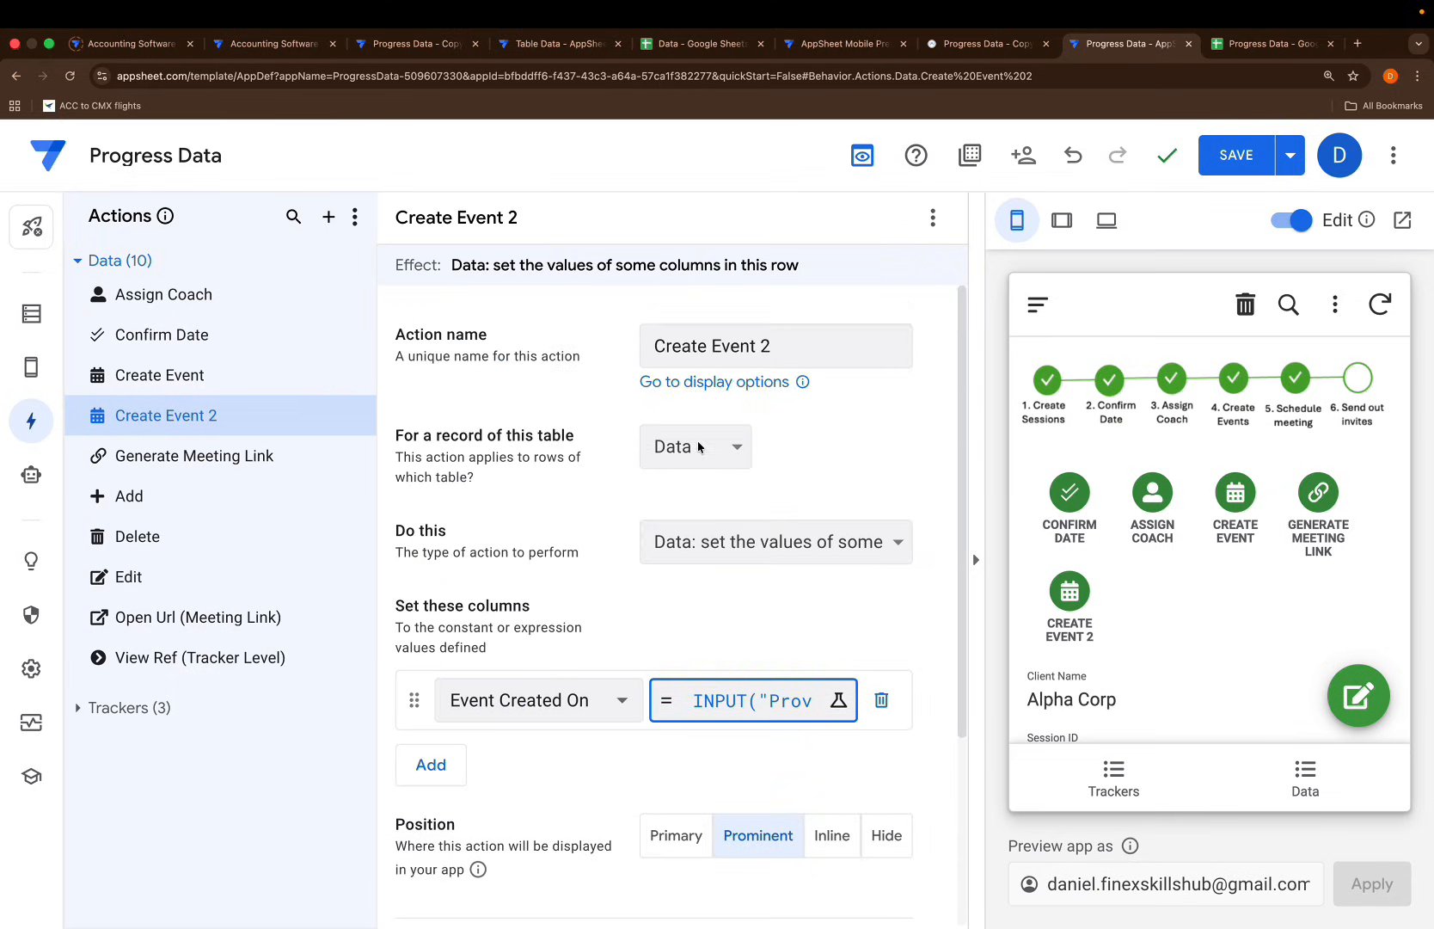
drag(790, 348, 460, 347)
key(BackSpace)
text(Email Clie)
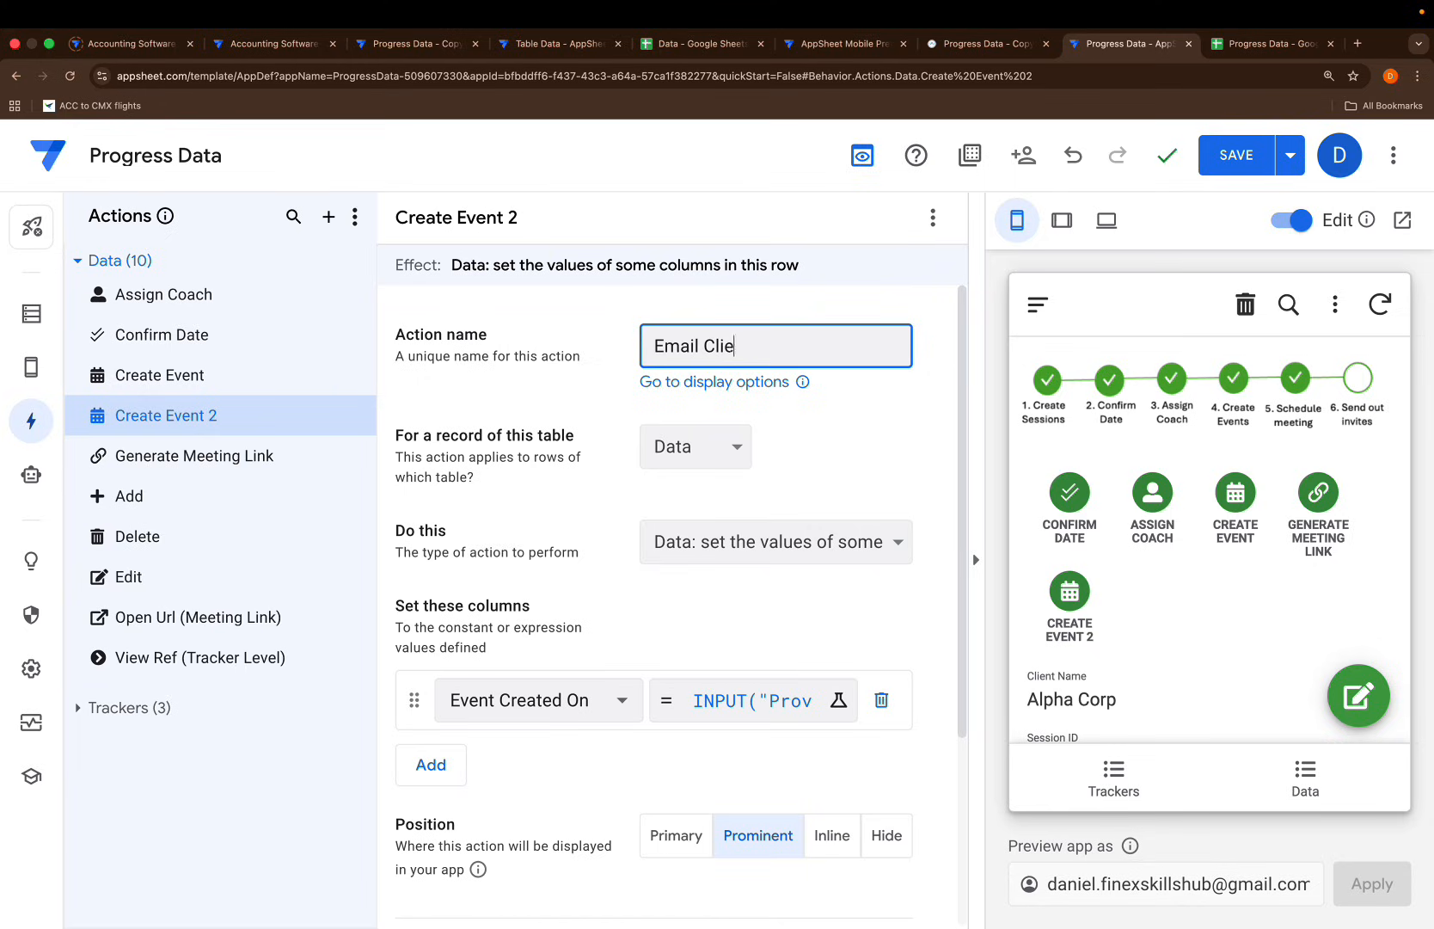
text(nt)
click(872, 423)
Give Email Client the @ icon and save the app
scroll(799, 638, down, 3)
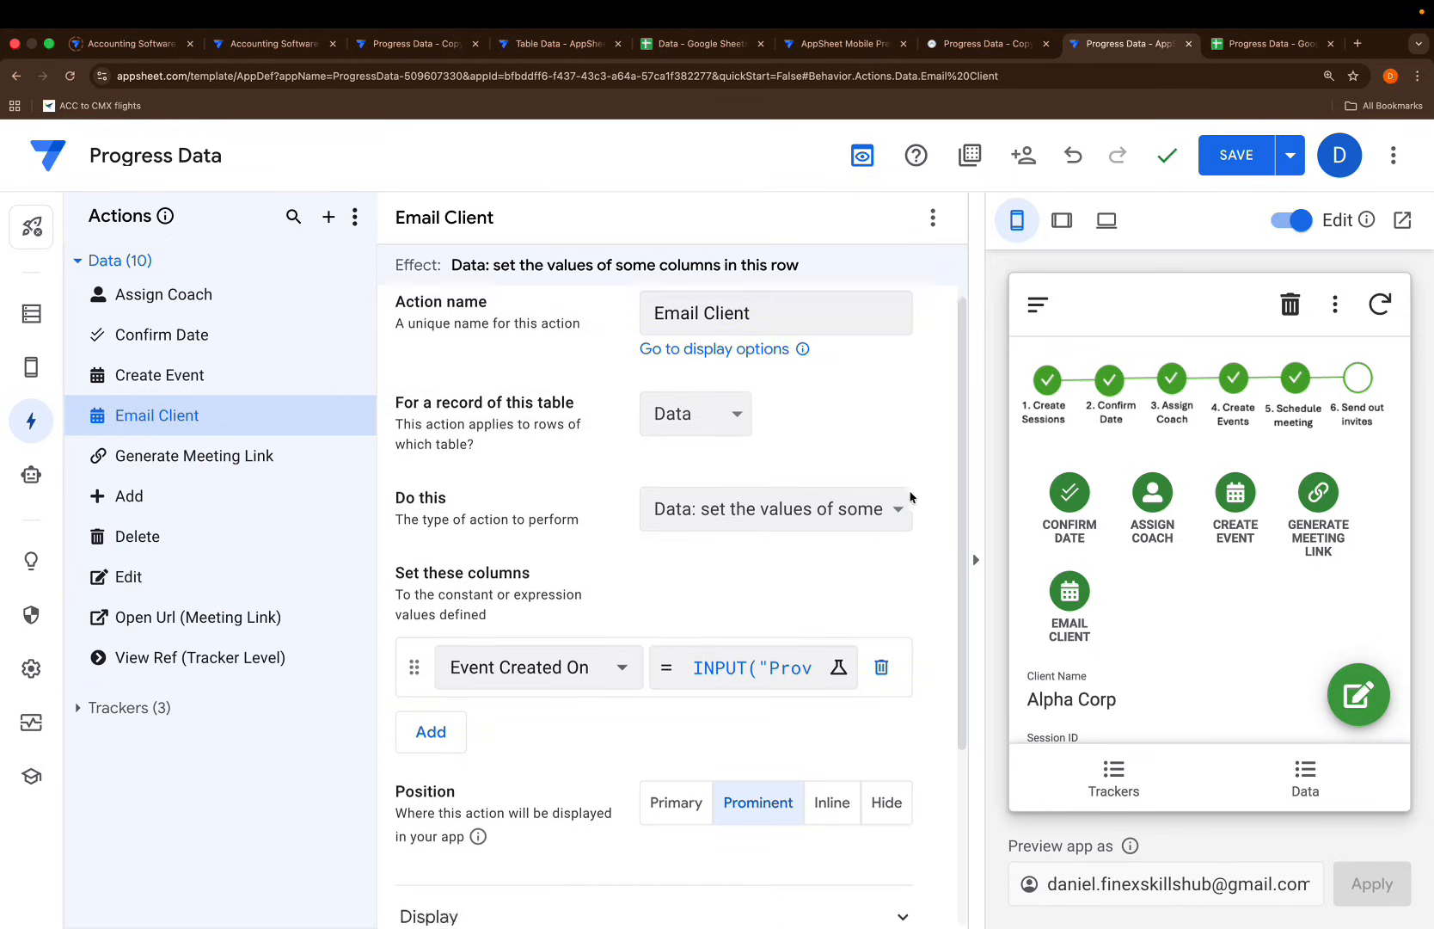
click(686, 746)
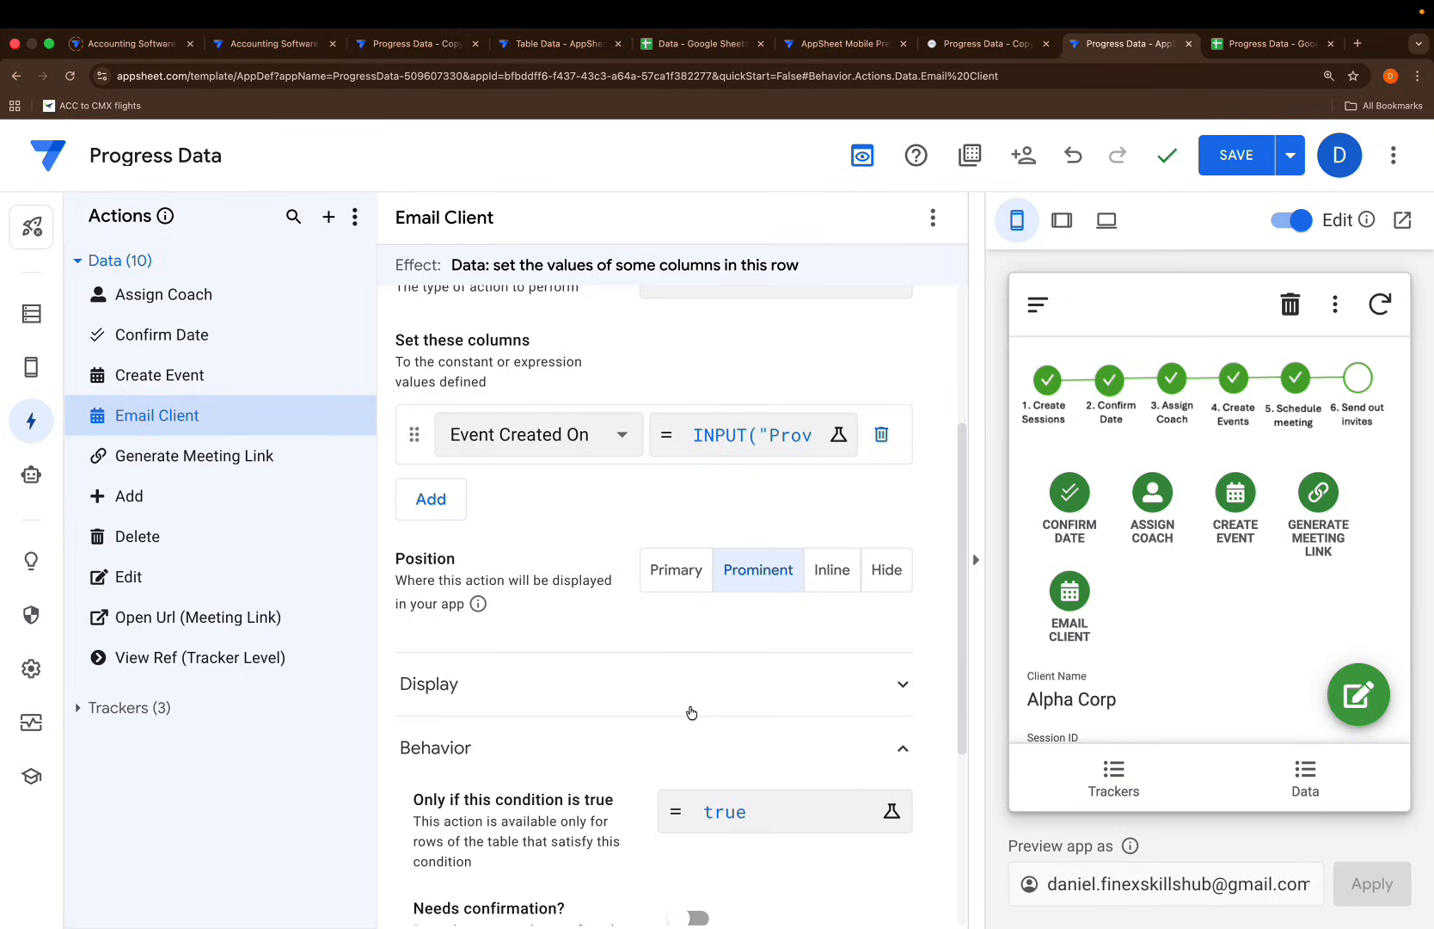
click(690, 712)
scroll(690, 774, down, 3)
text(ev)
text(ail)
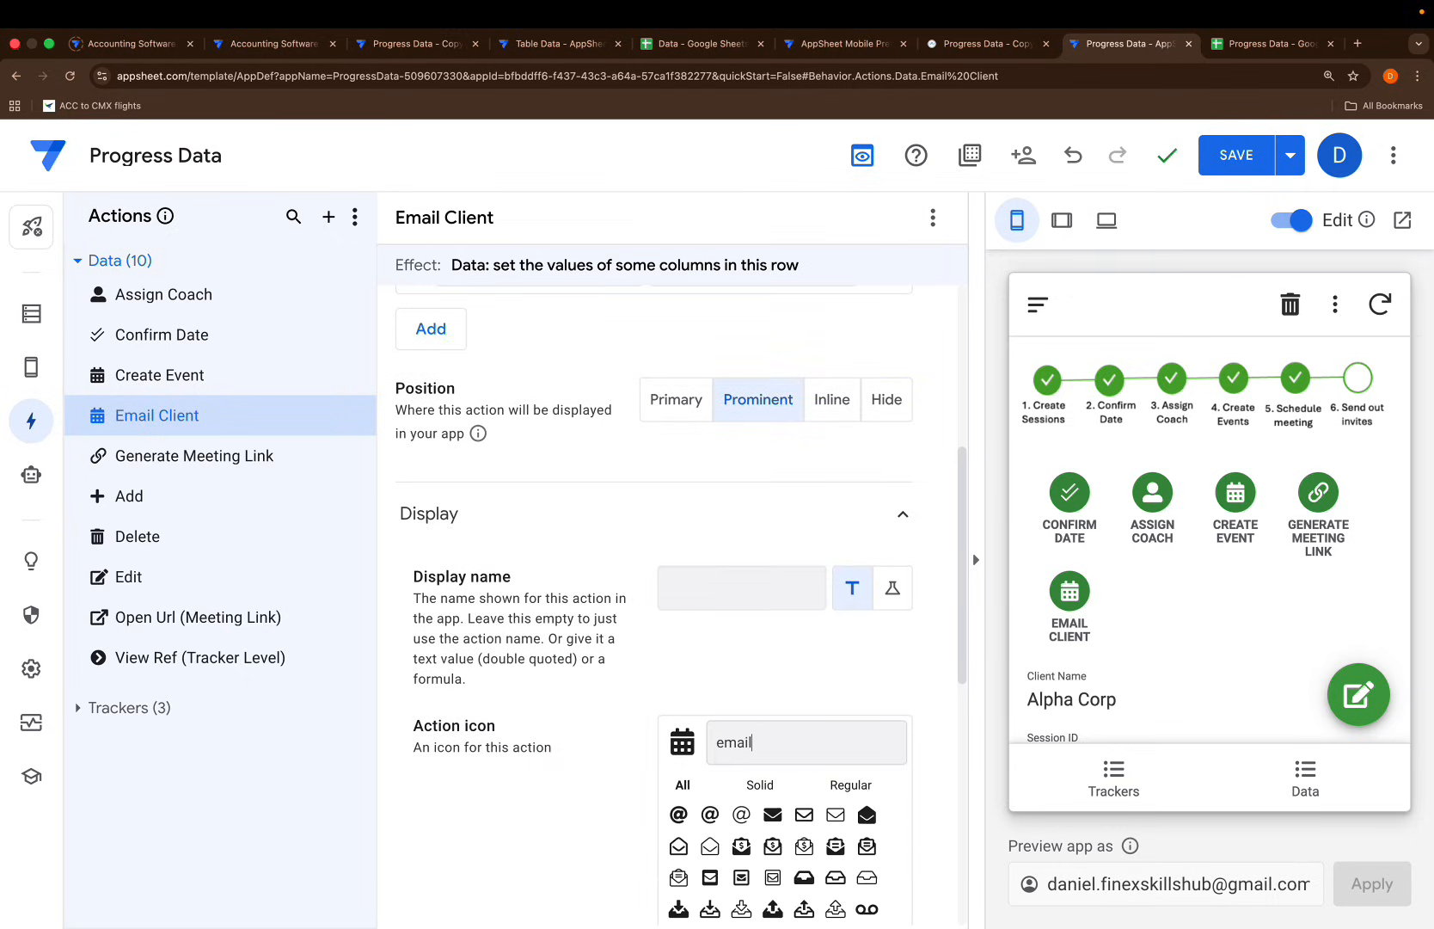
scroll(771, 831, down, 3)
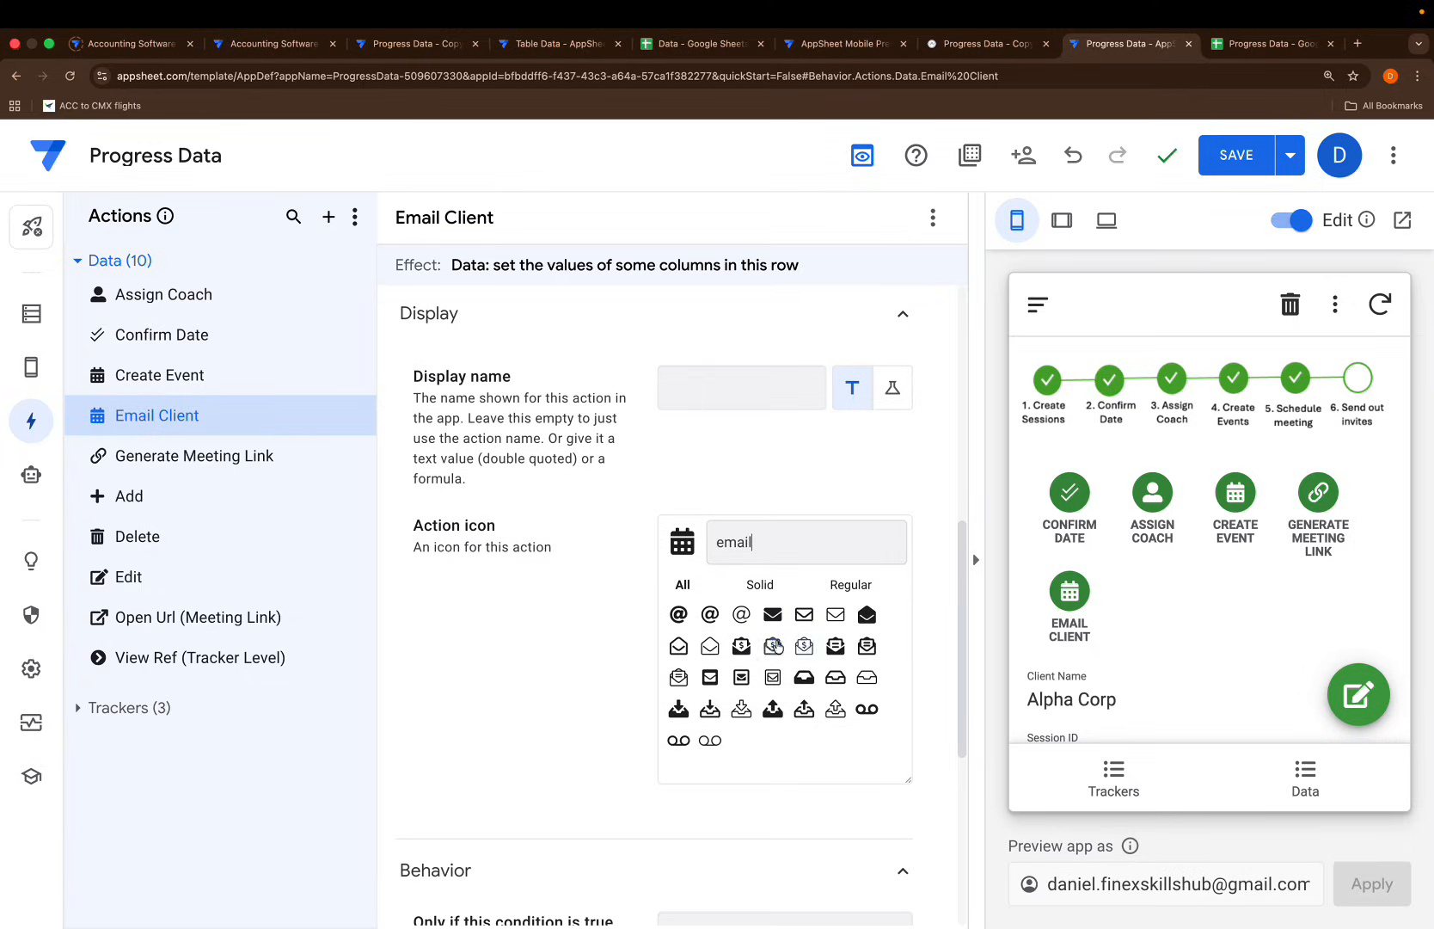
click(709, 614)
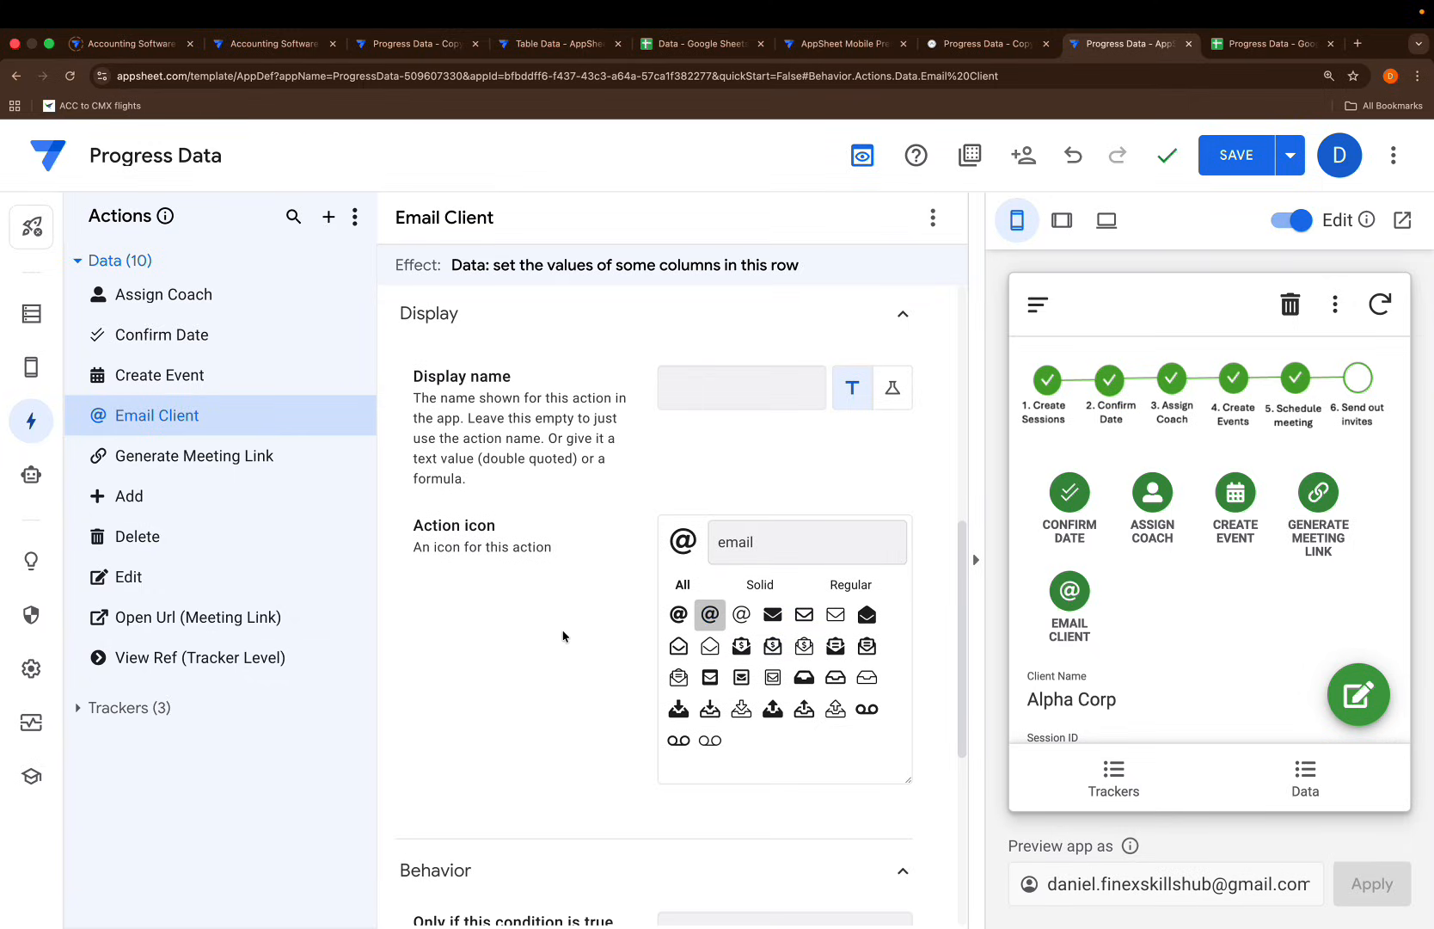
scroll(496, 653, up, 3)
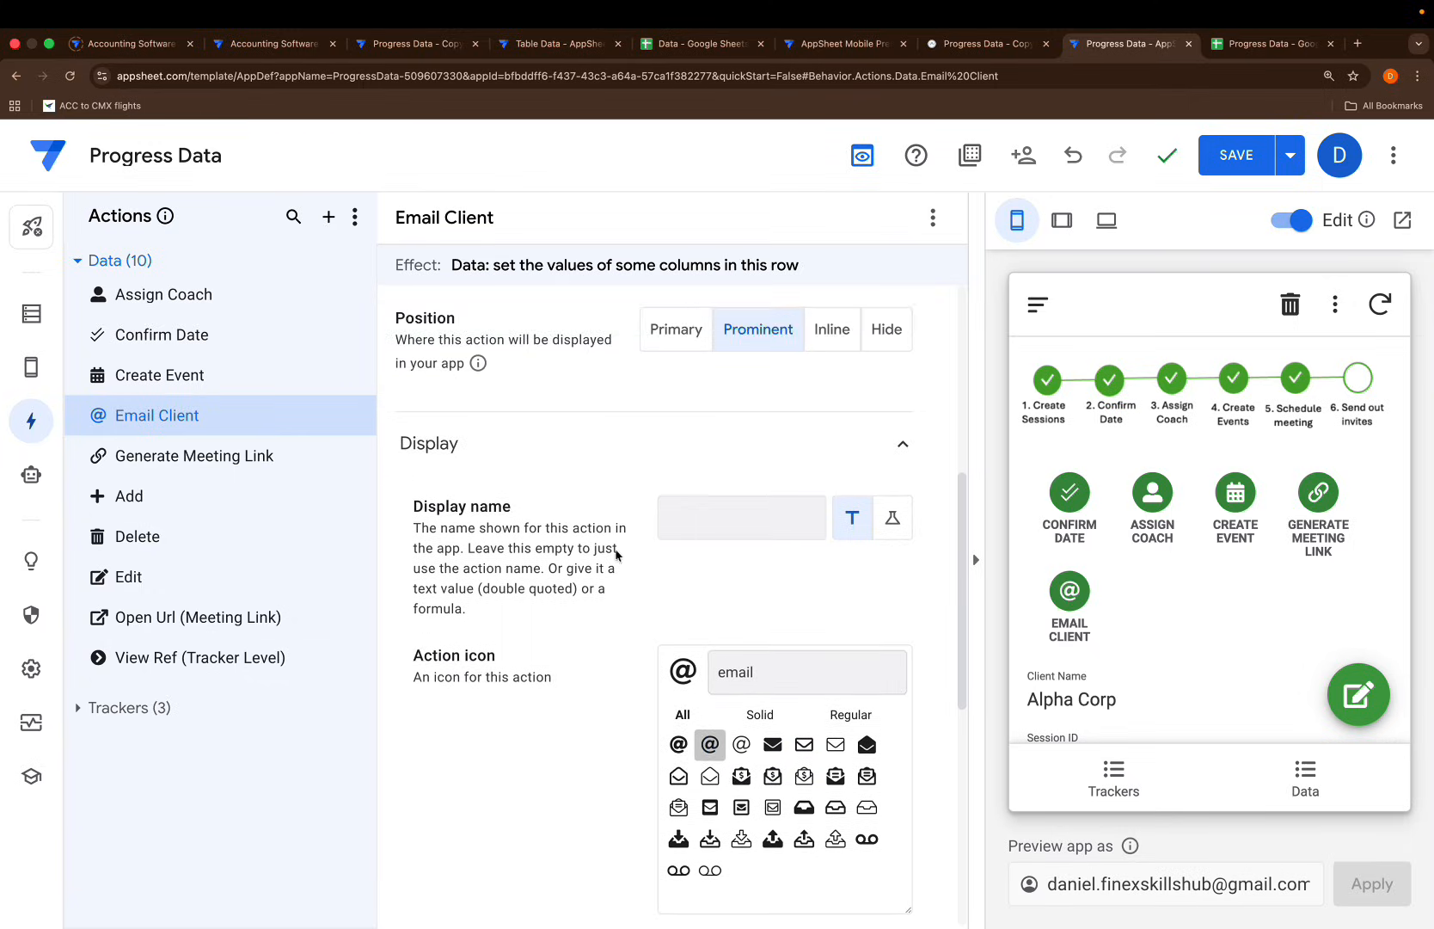
click(1235, 163)
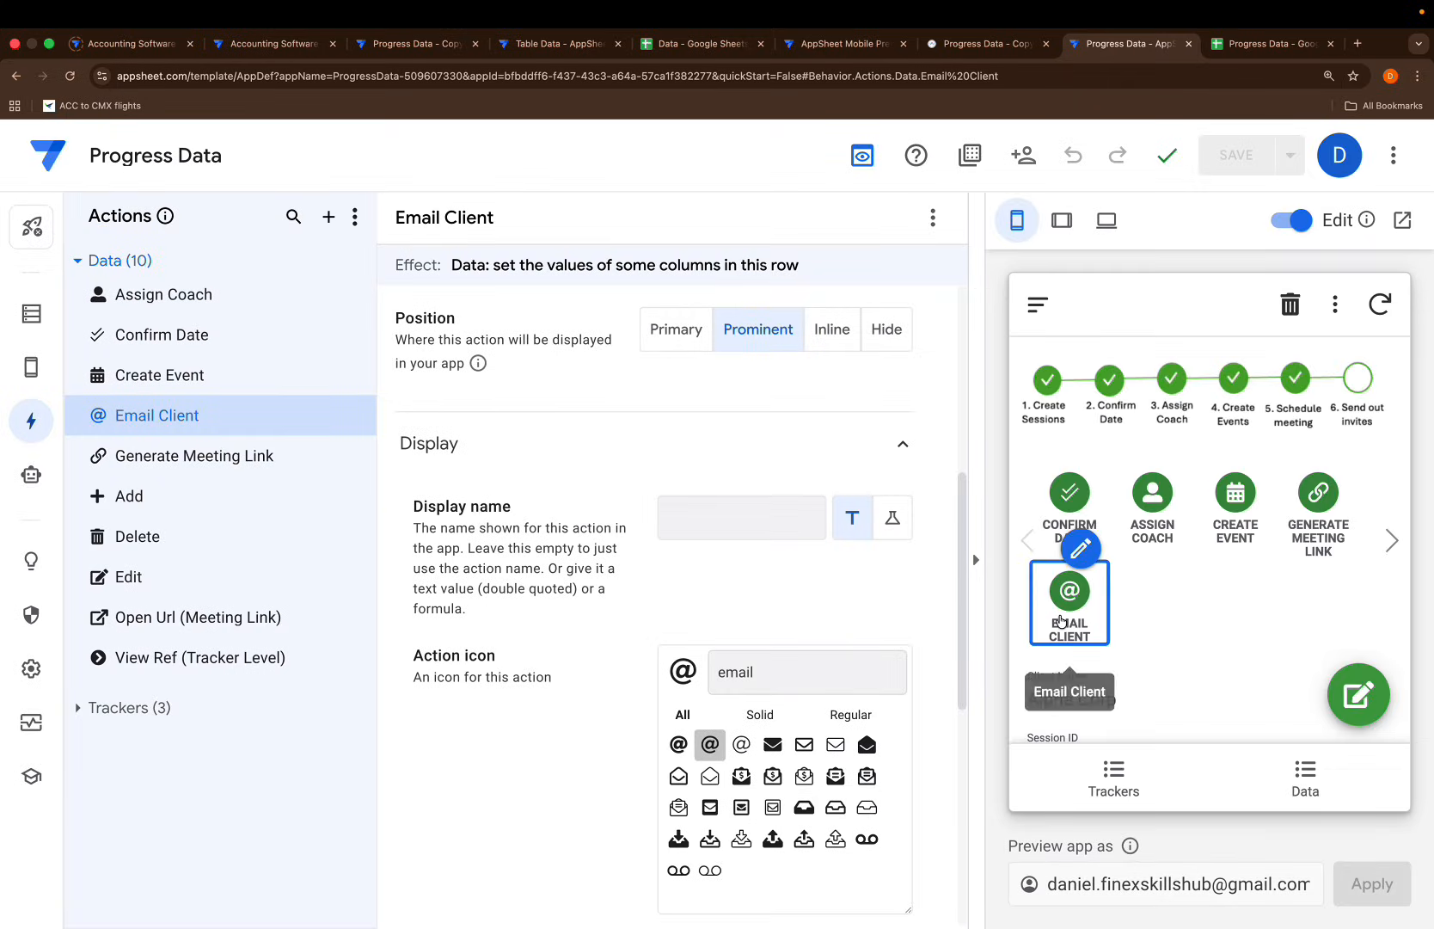
Move to the Gamma Inc record and confirm its date with Y
click(1386, 543)
click(1386, 543)
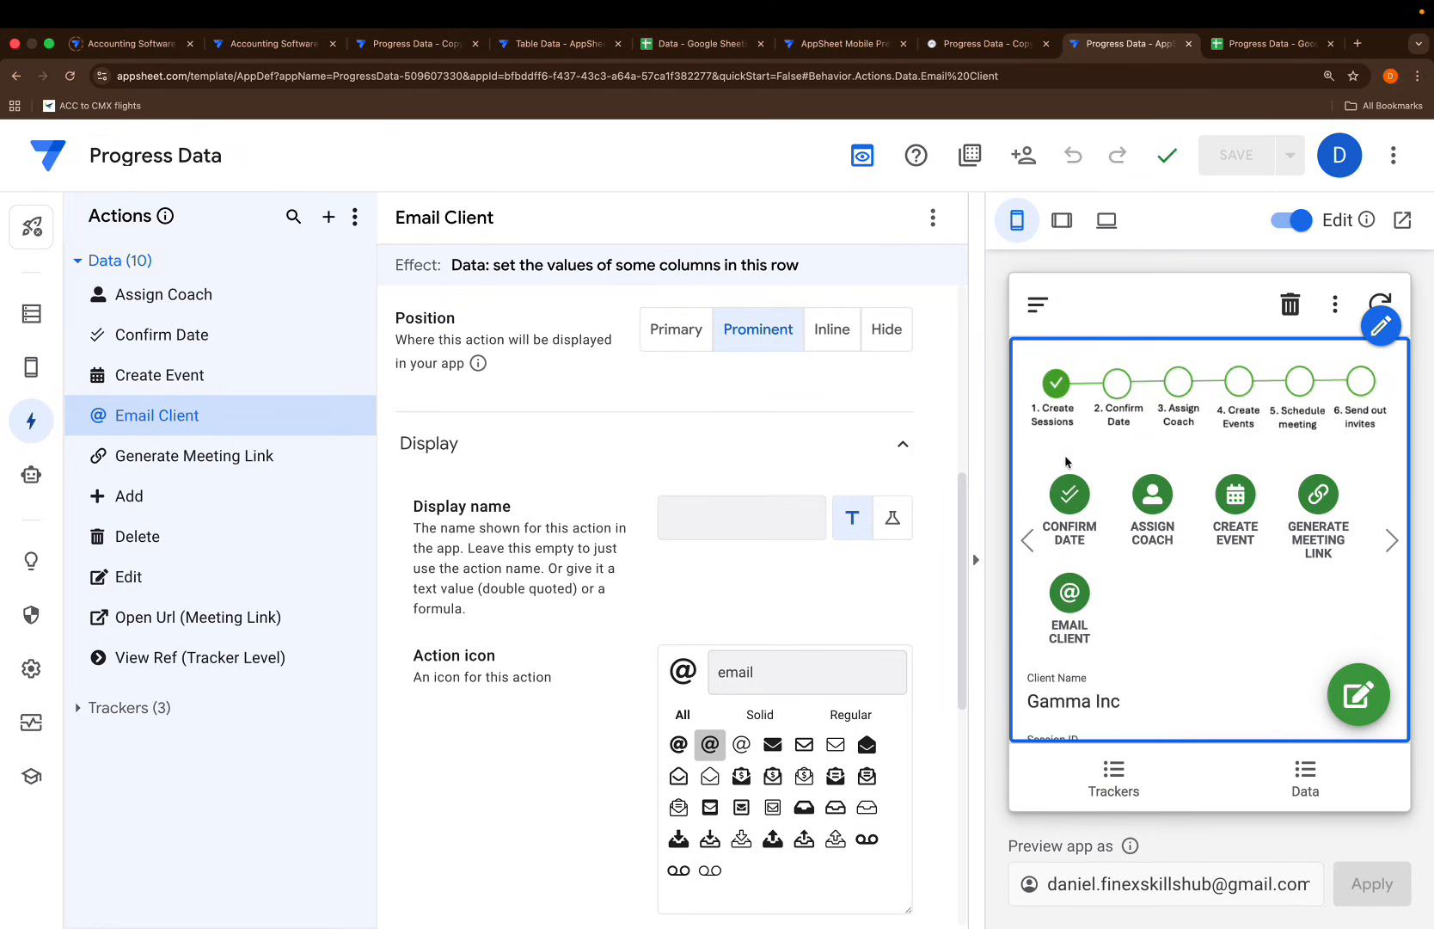
scroll(1086, 549, down, 1)
scroll(1135, 555, up, 1)
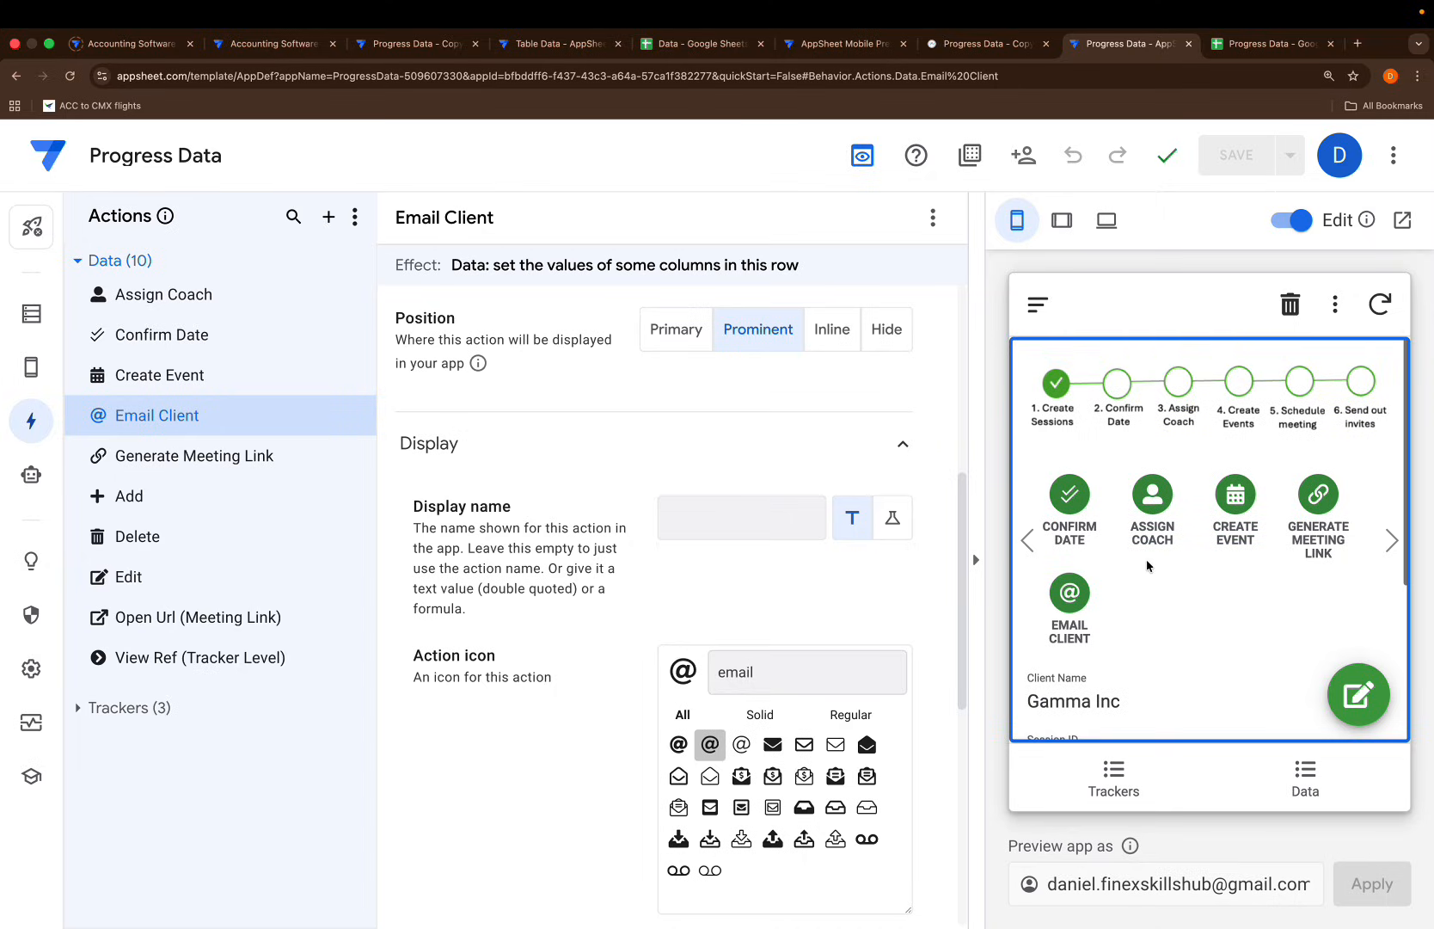
click(1070, 497)
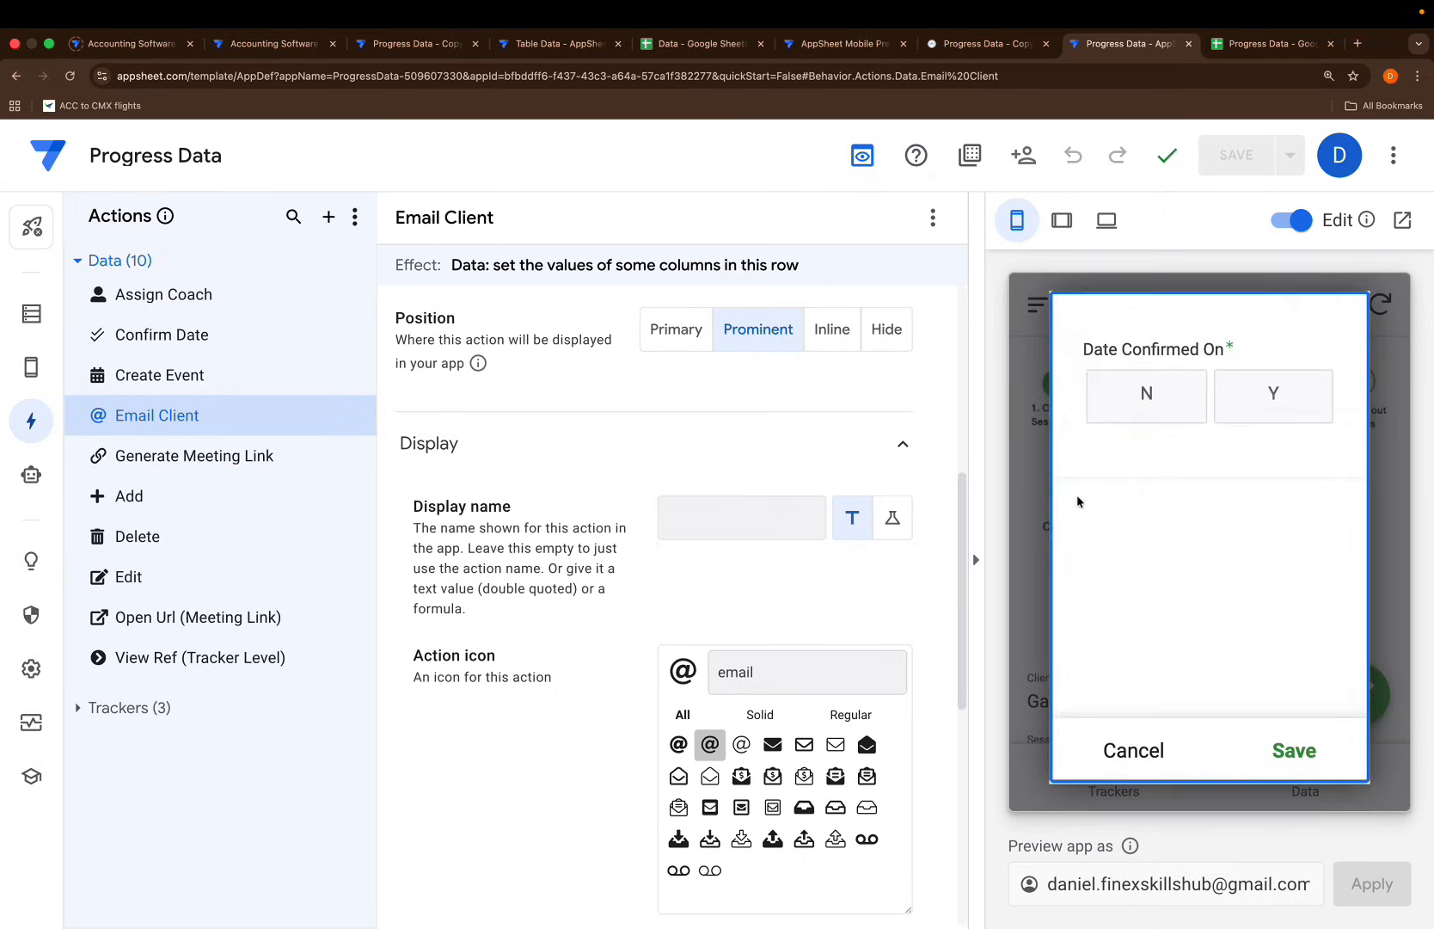
click(1264, 398)
click(1278, 748)
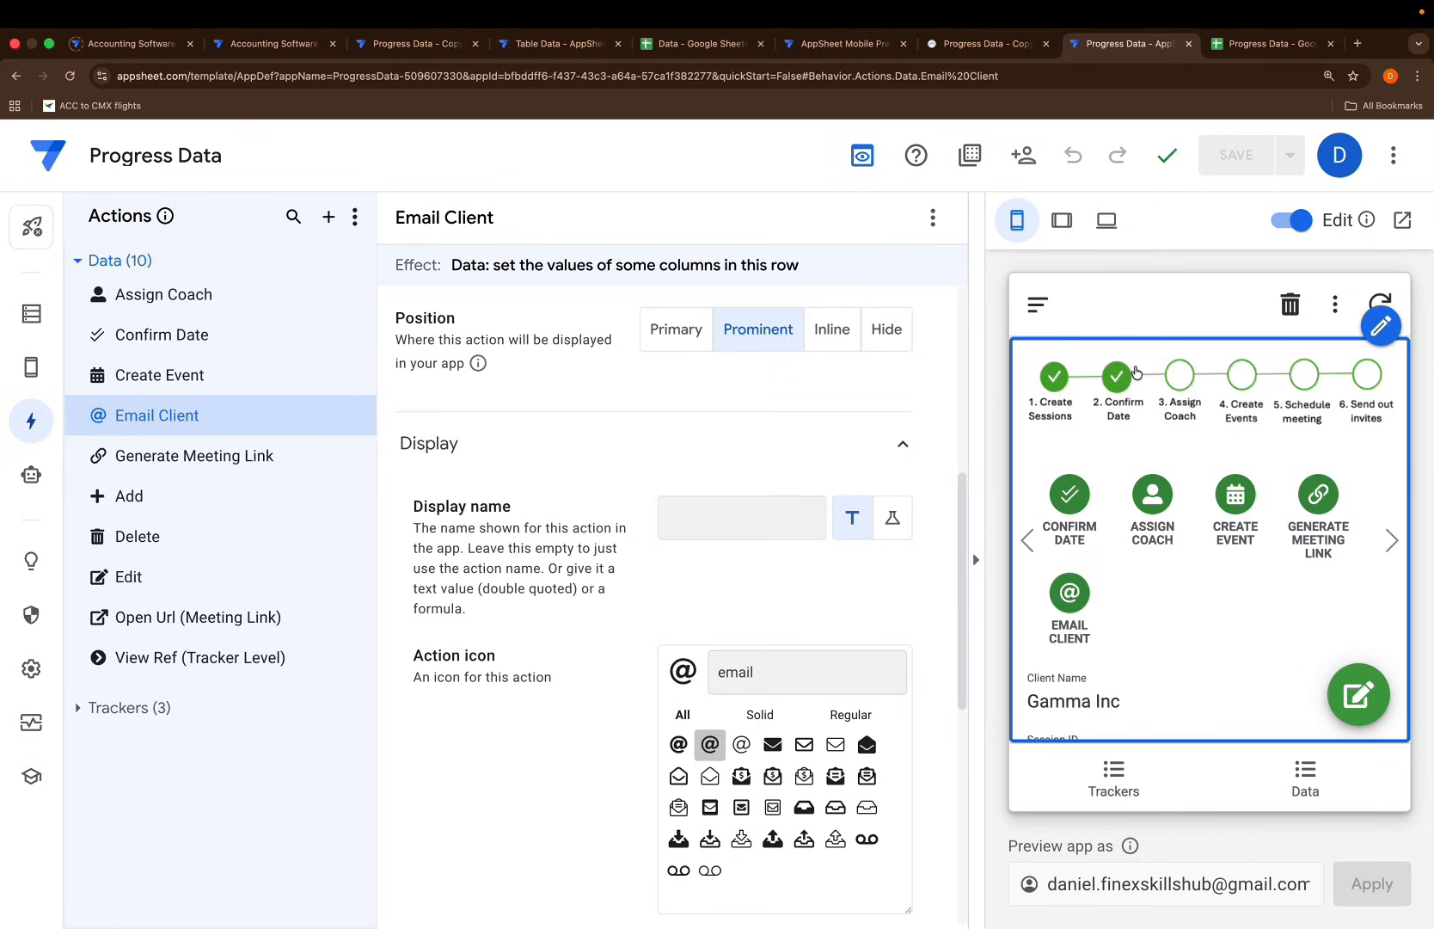
Assign Coach B to the Gamma Inc session
click(1154, 499)
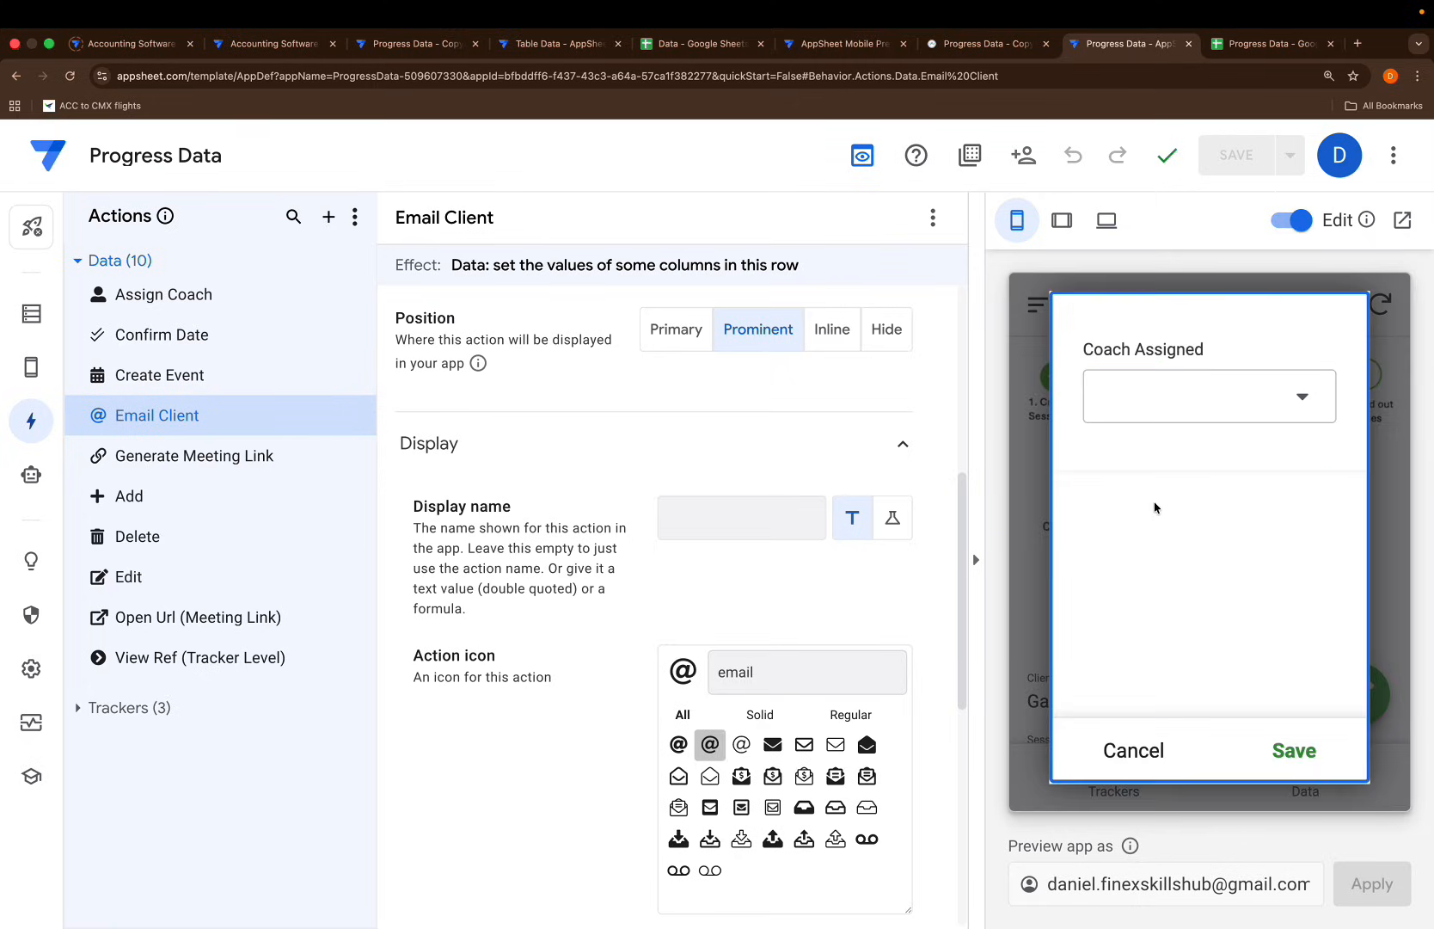
click(1301, 398)
click(1143, 419)
click(1300, 756)
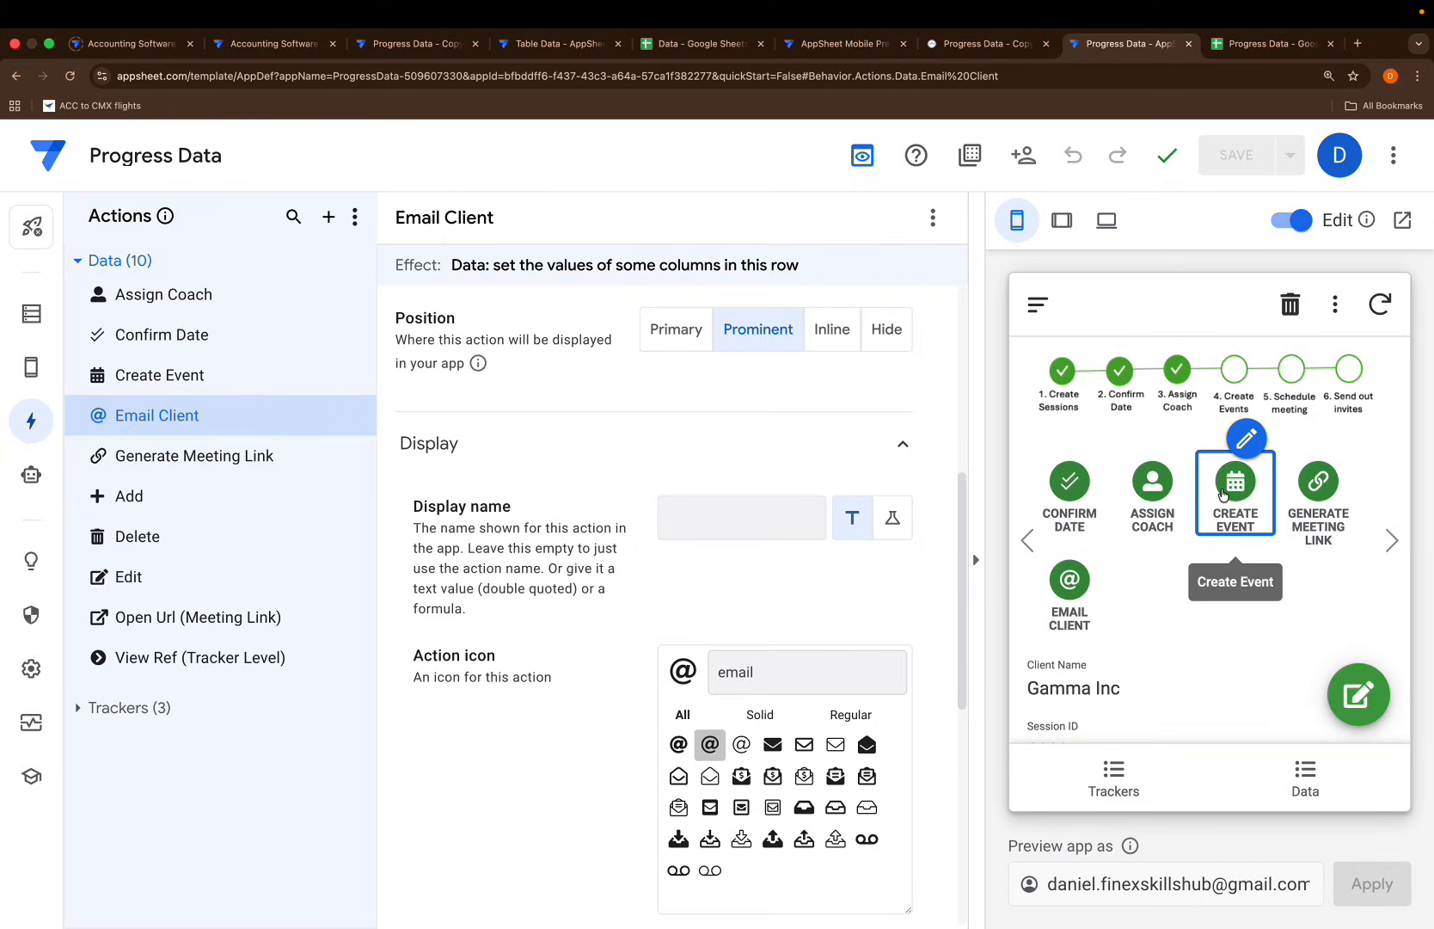
Create an event for Gamma Inc dated 25/02/2026
click(1233, 491)
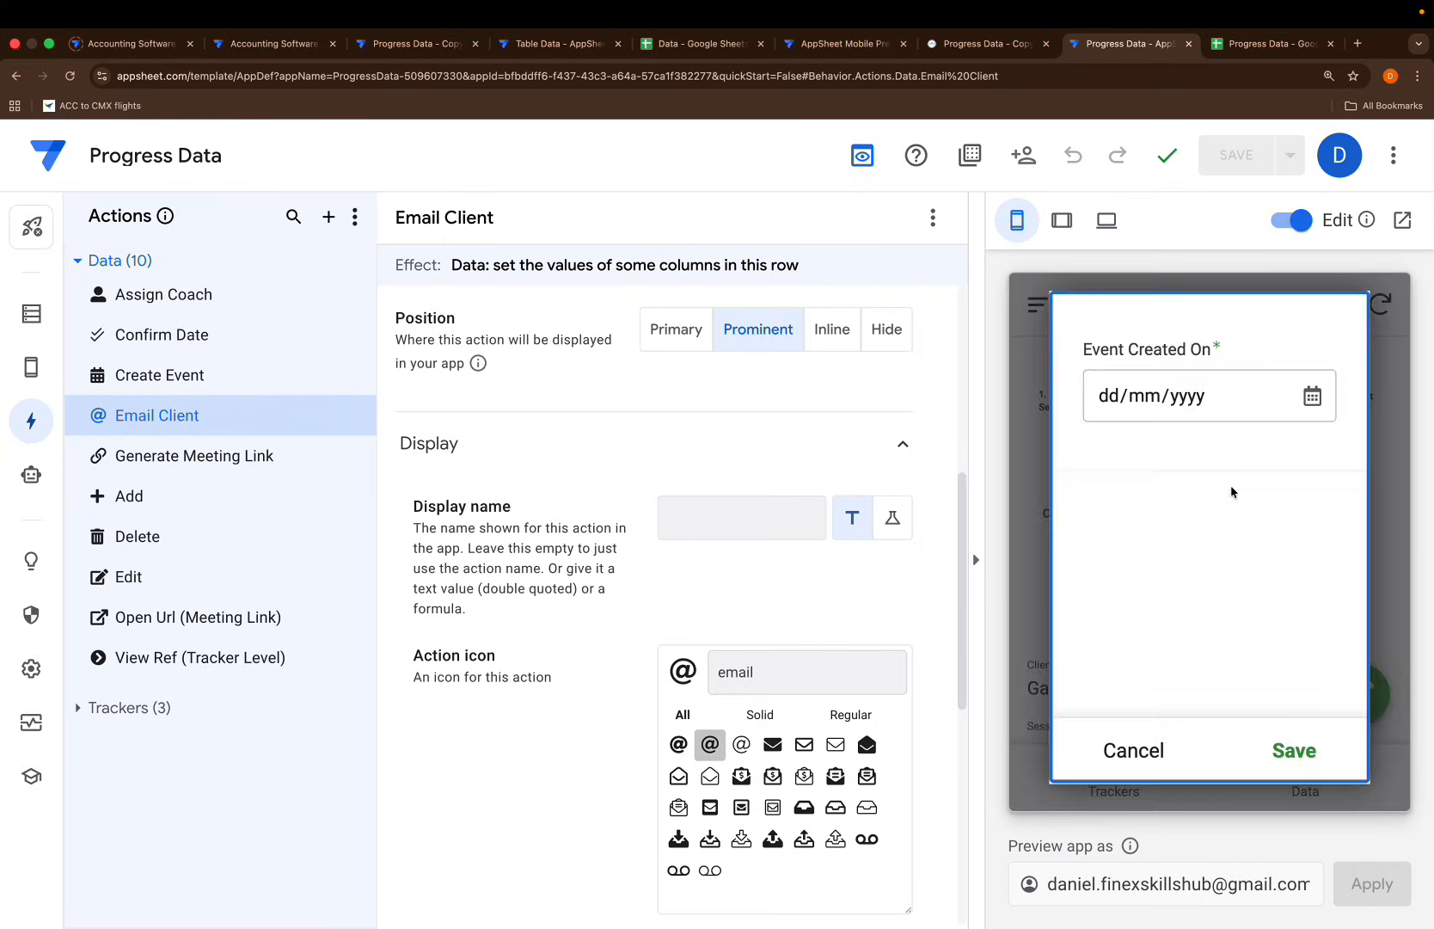
click(1311, 397)
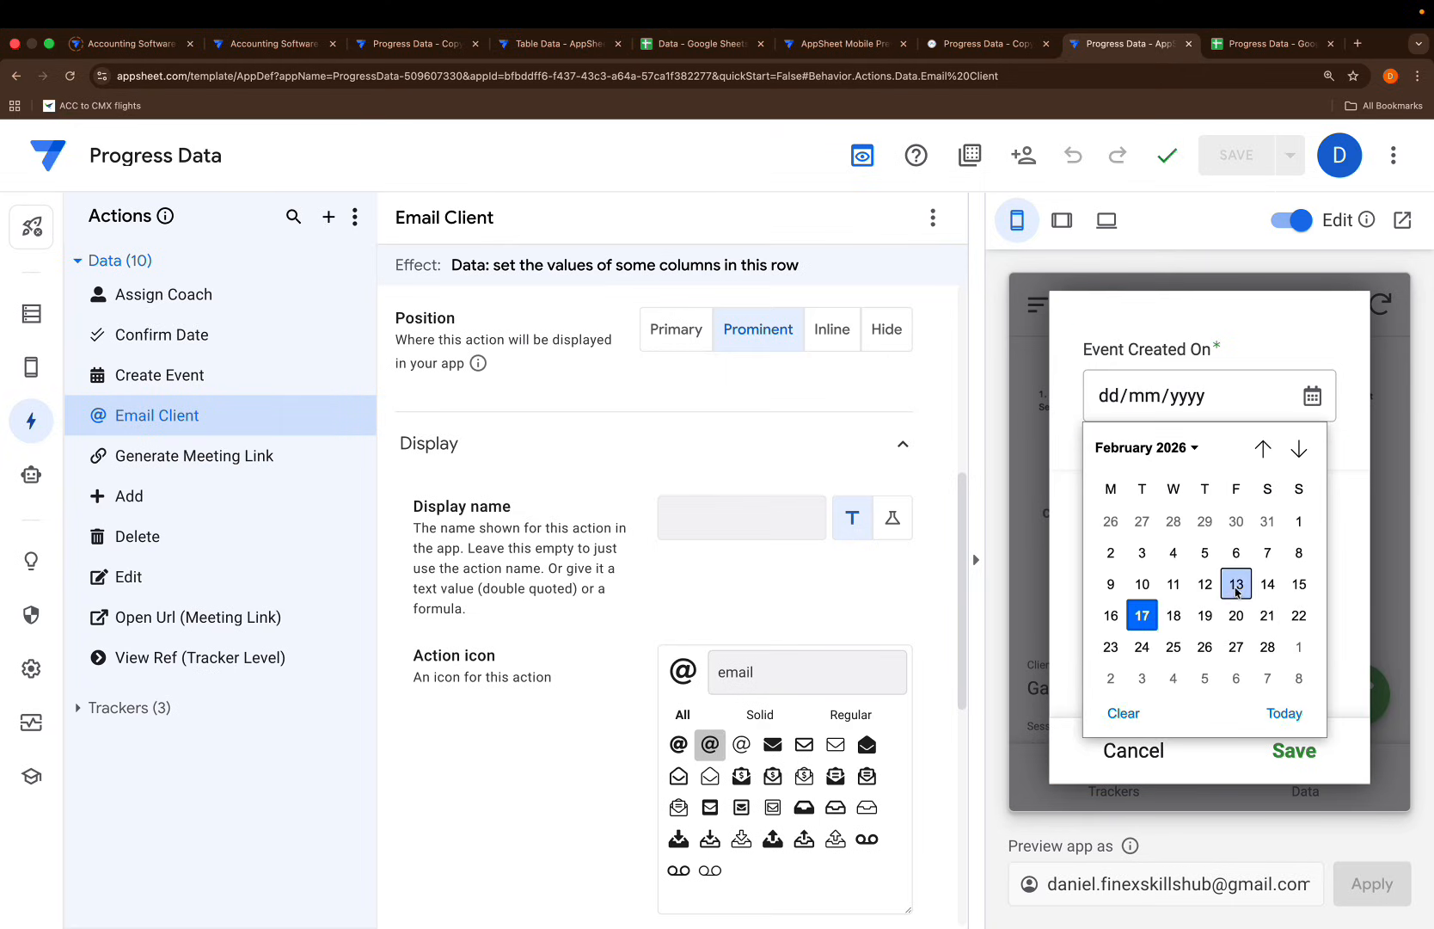
click(1173, 647)
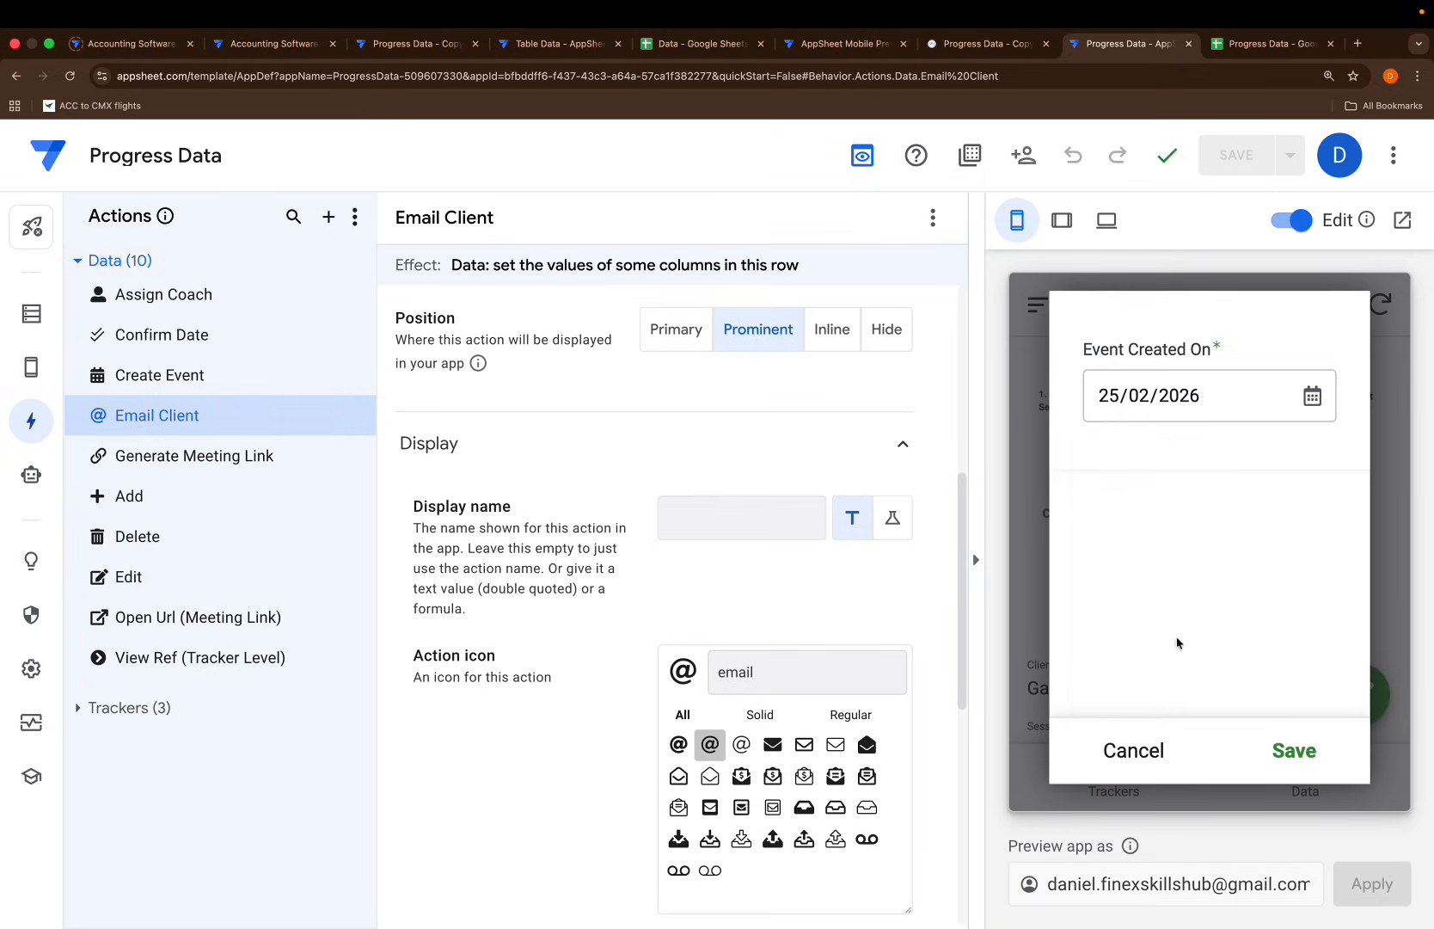
click(1295, 751)
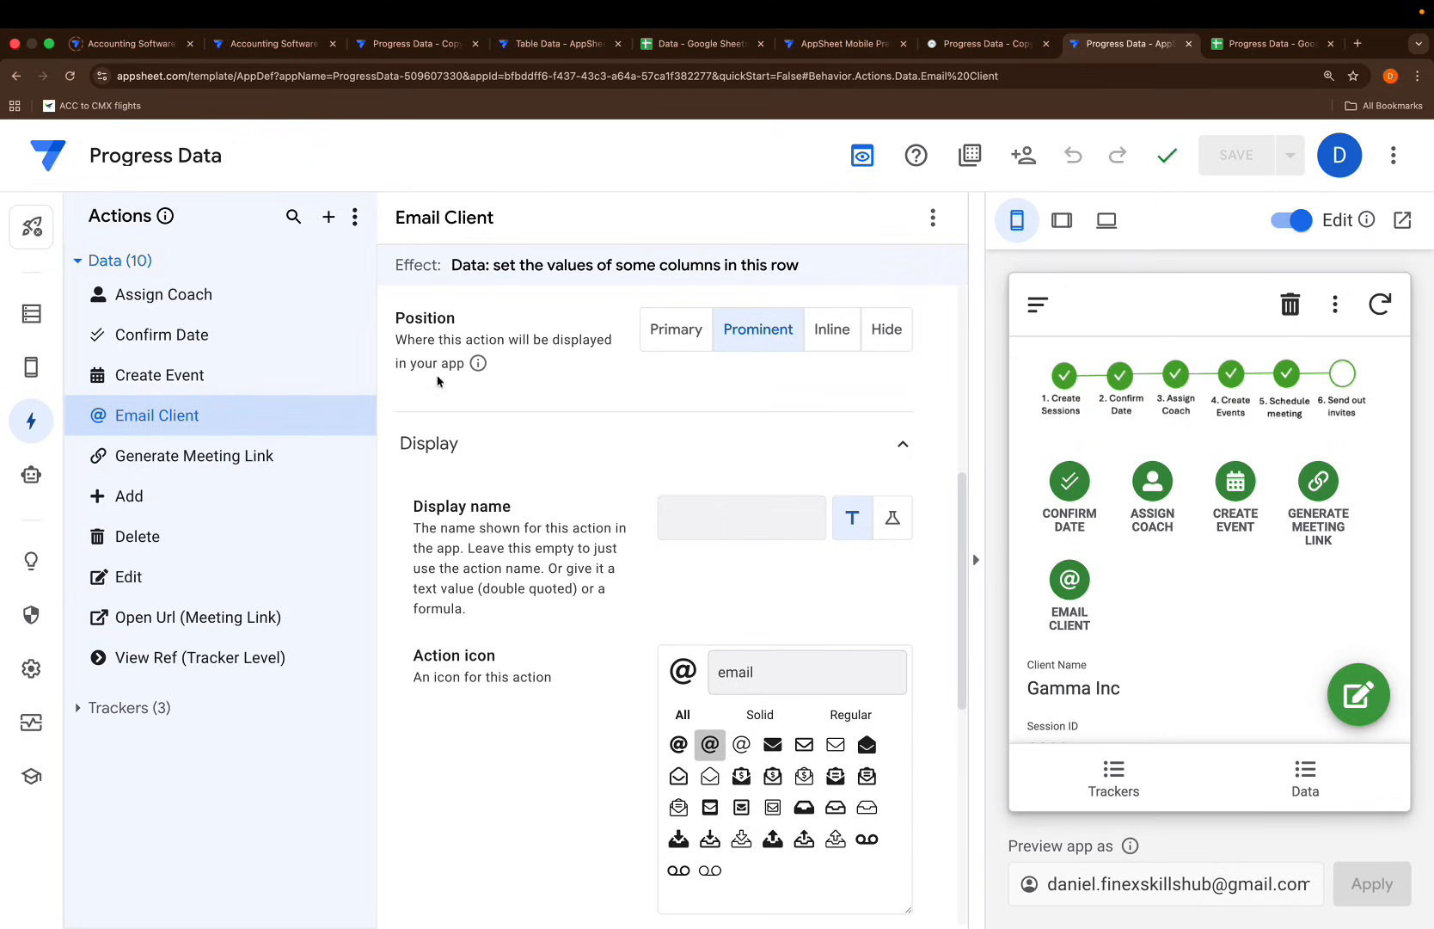
click(31, 313)
Change the Meeting Link column's type from Url to Text and save
scroll(476, 614, down, 1)
scroll(475, 614, down, 1)
click(741, 702)
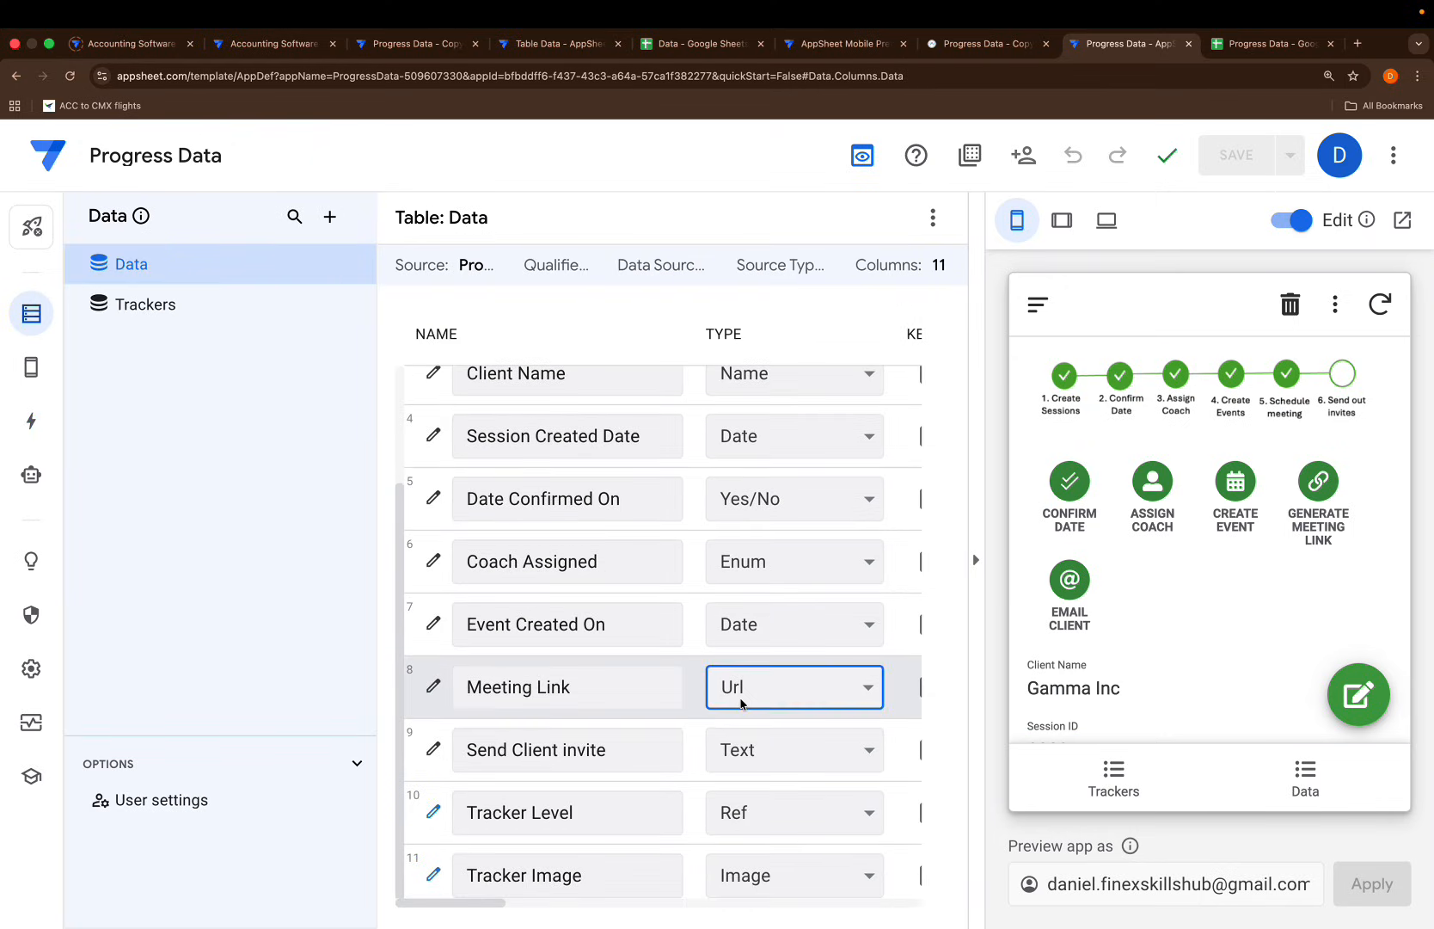
click(741, 703)
key(Return)
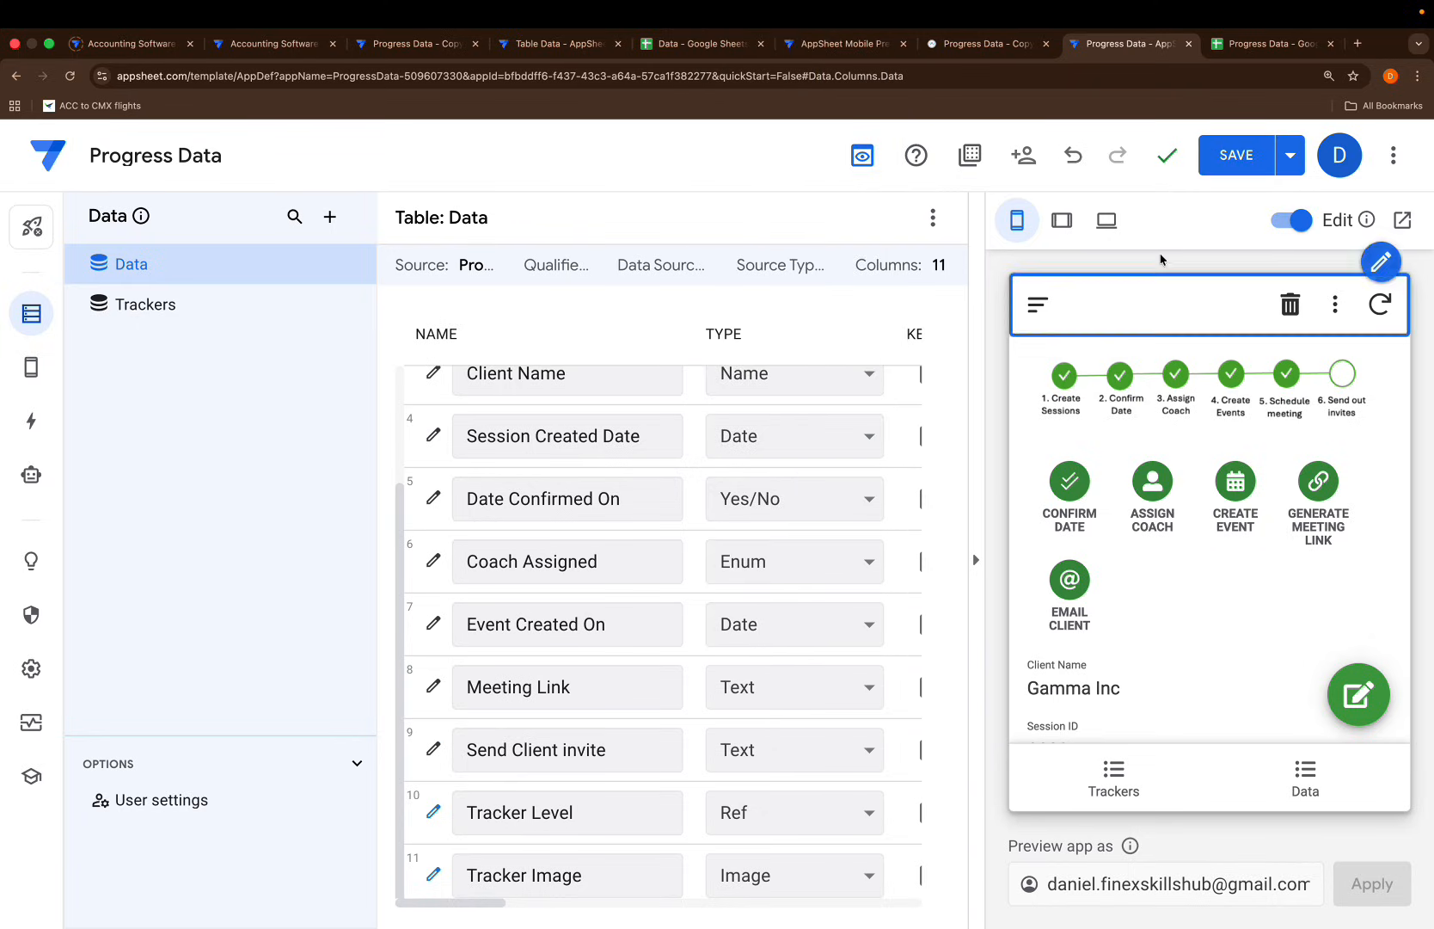
click(1249, 170)
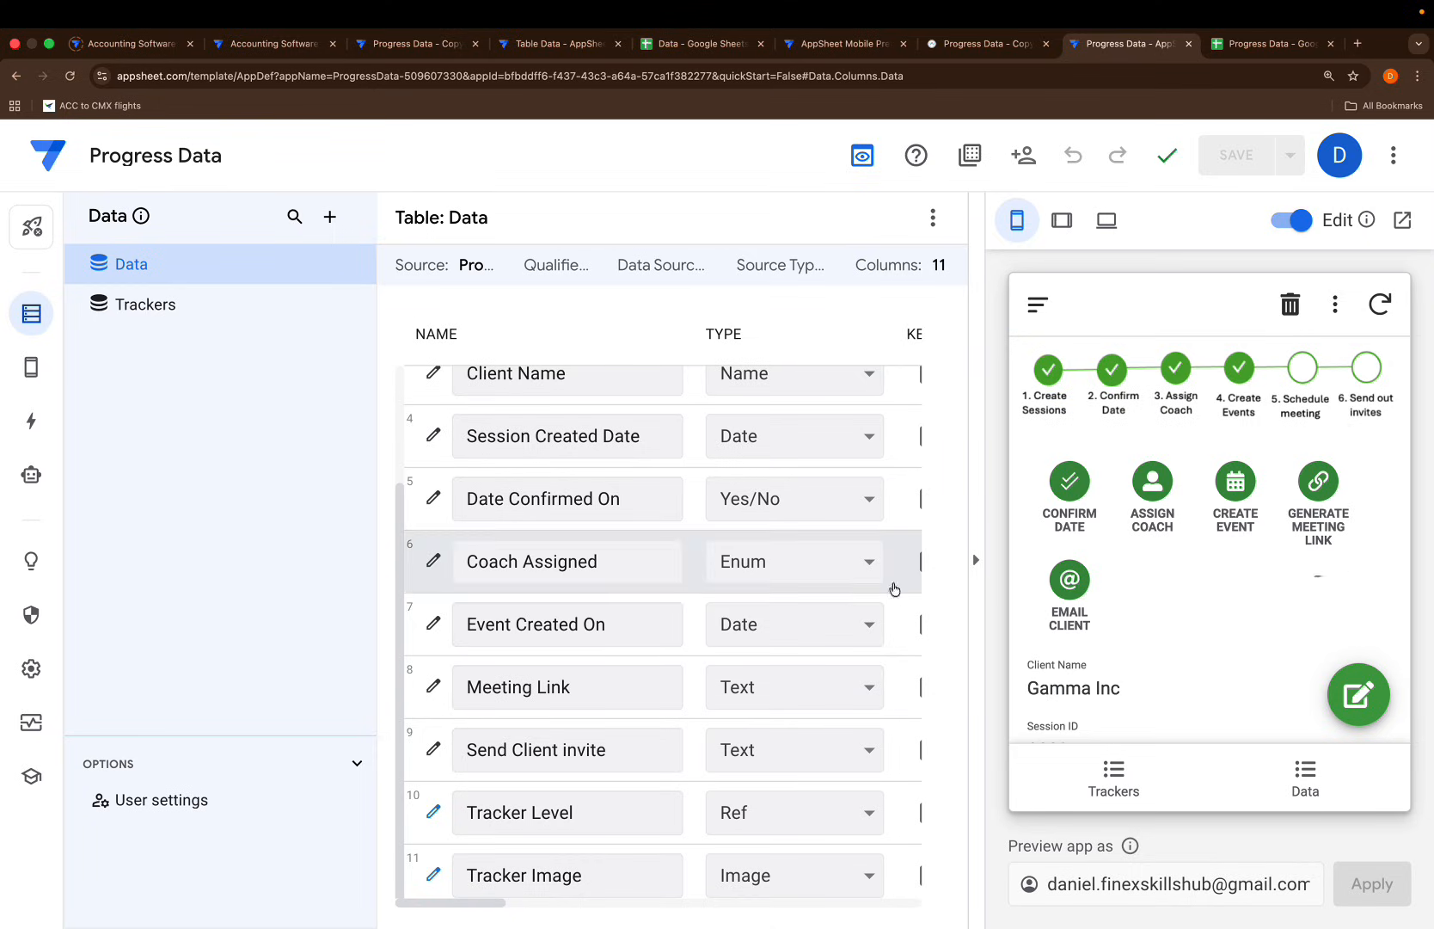
Replace Tracker Level's step-4 condition with isblank([Meeting Link]), dropping the ="" comparison
click(433, 811)
click(790, 453)
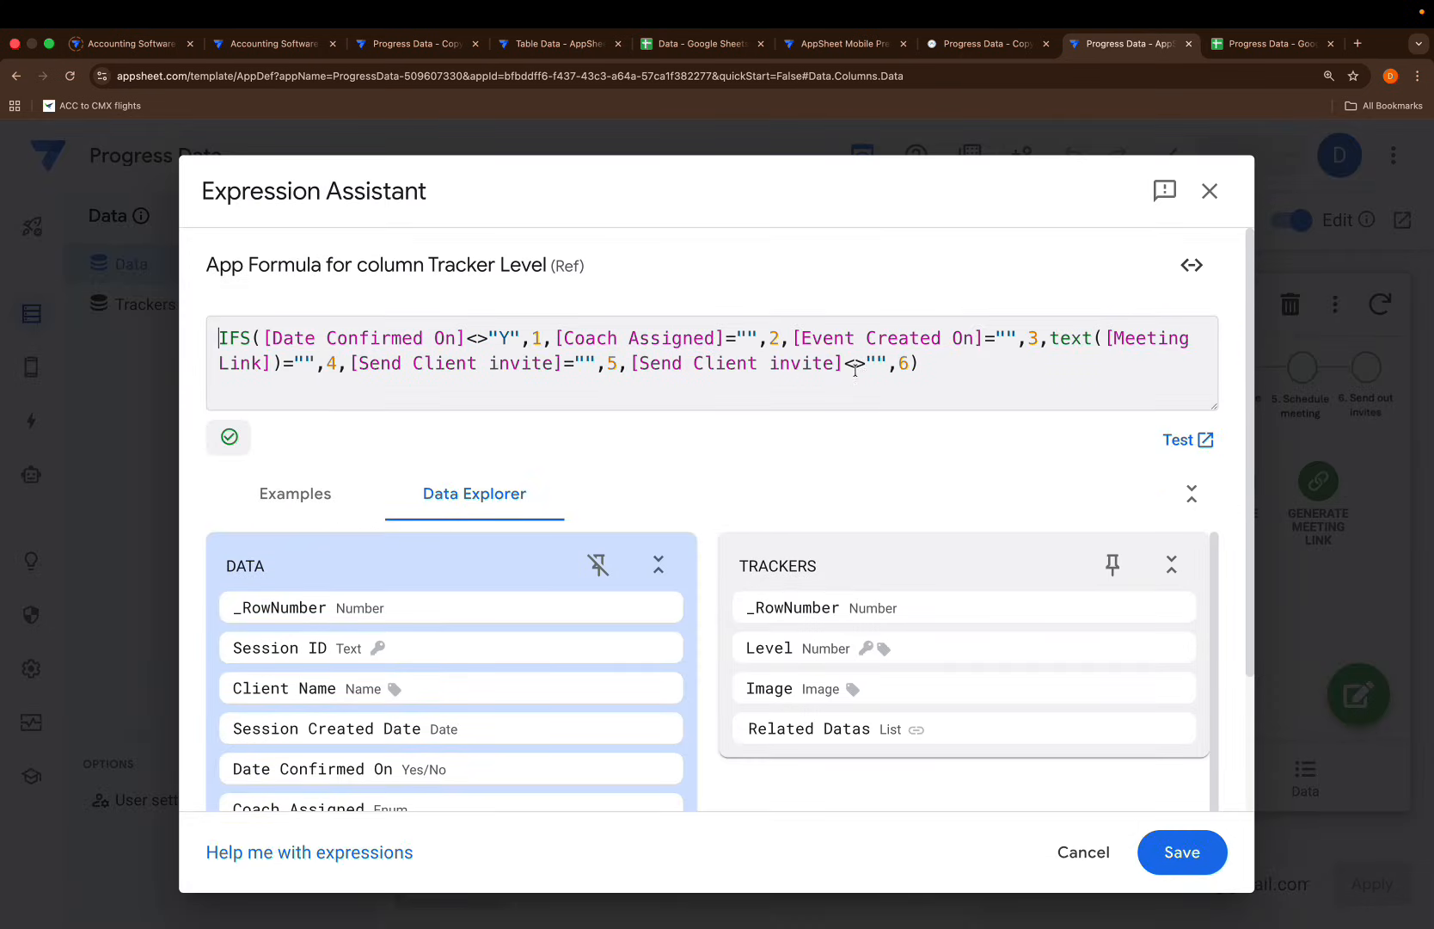
click(1109, 338)
key(BackSpace)
key(BackSpace)
key(BackSpace)
key(BackSpace)
key(BackSpace)
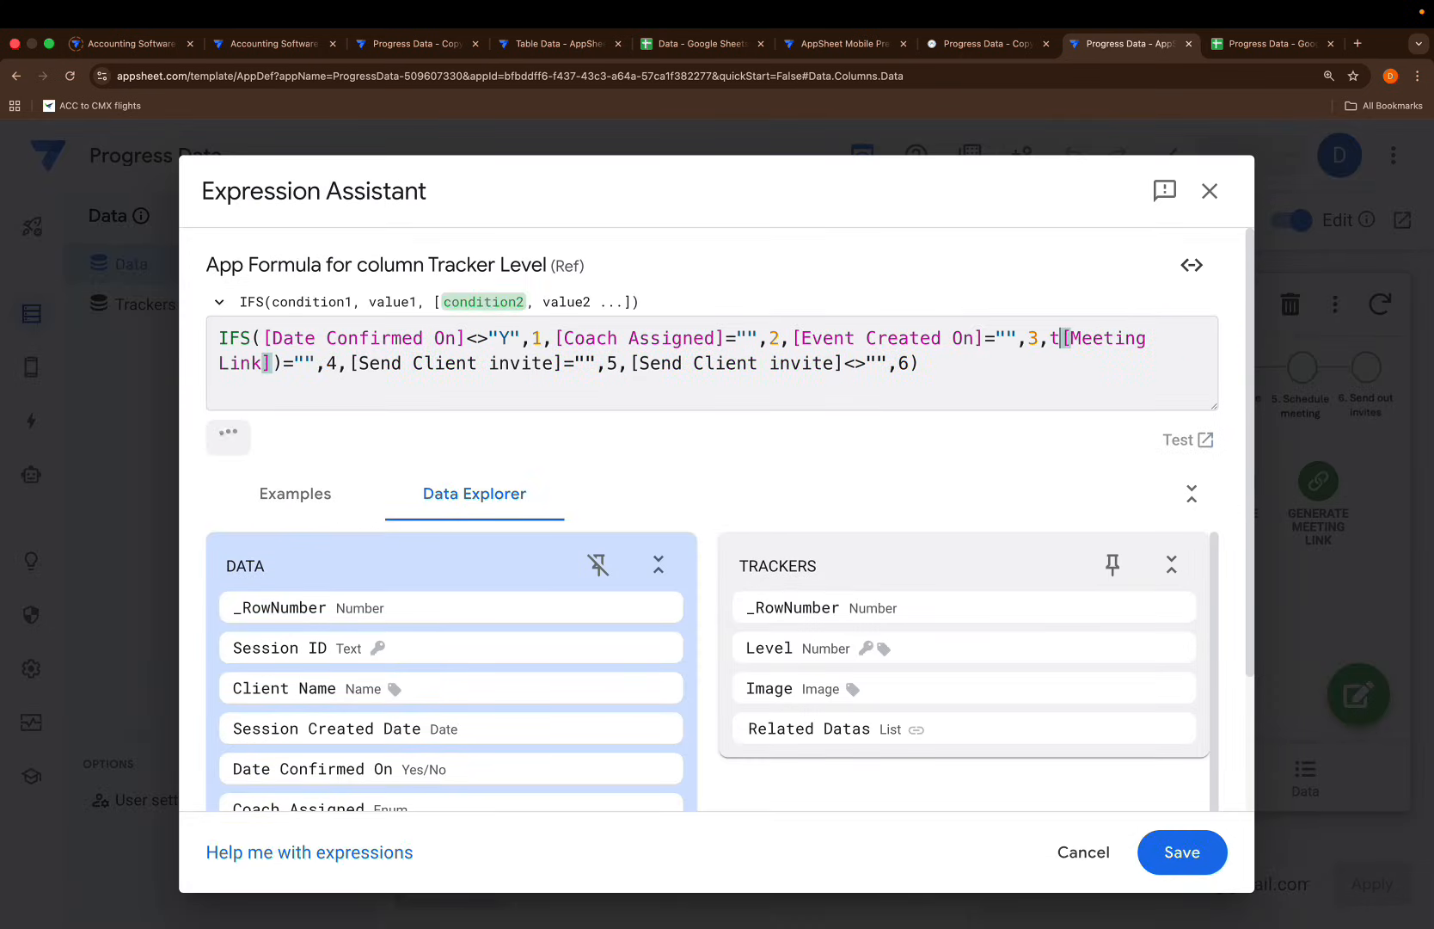
text(isblank)
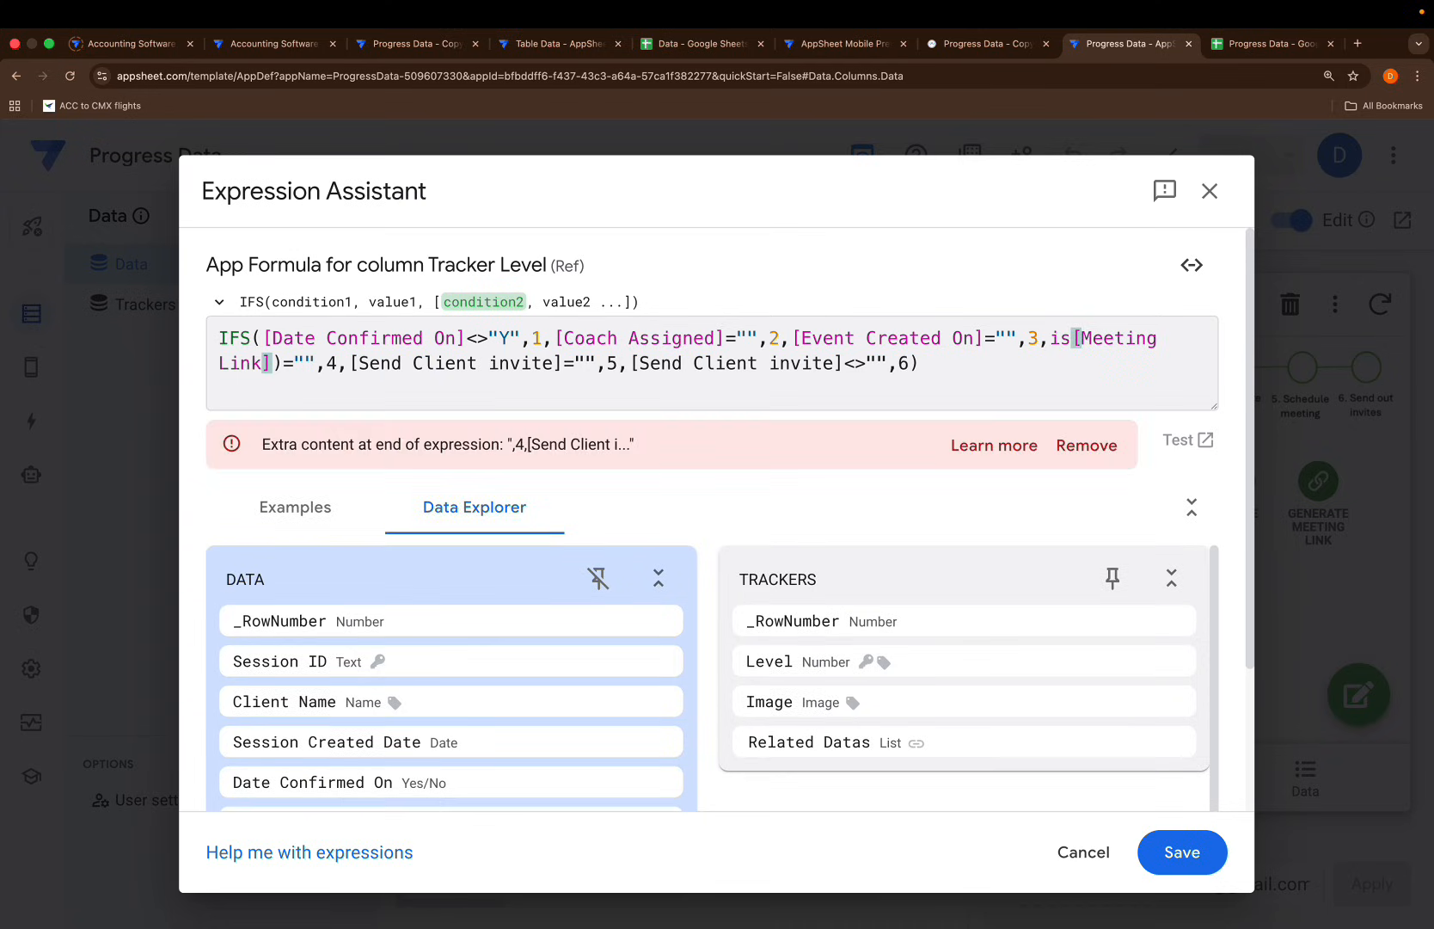
text(()
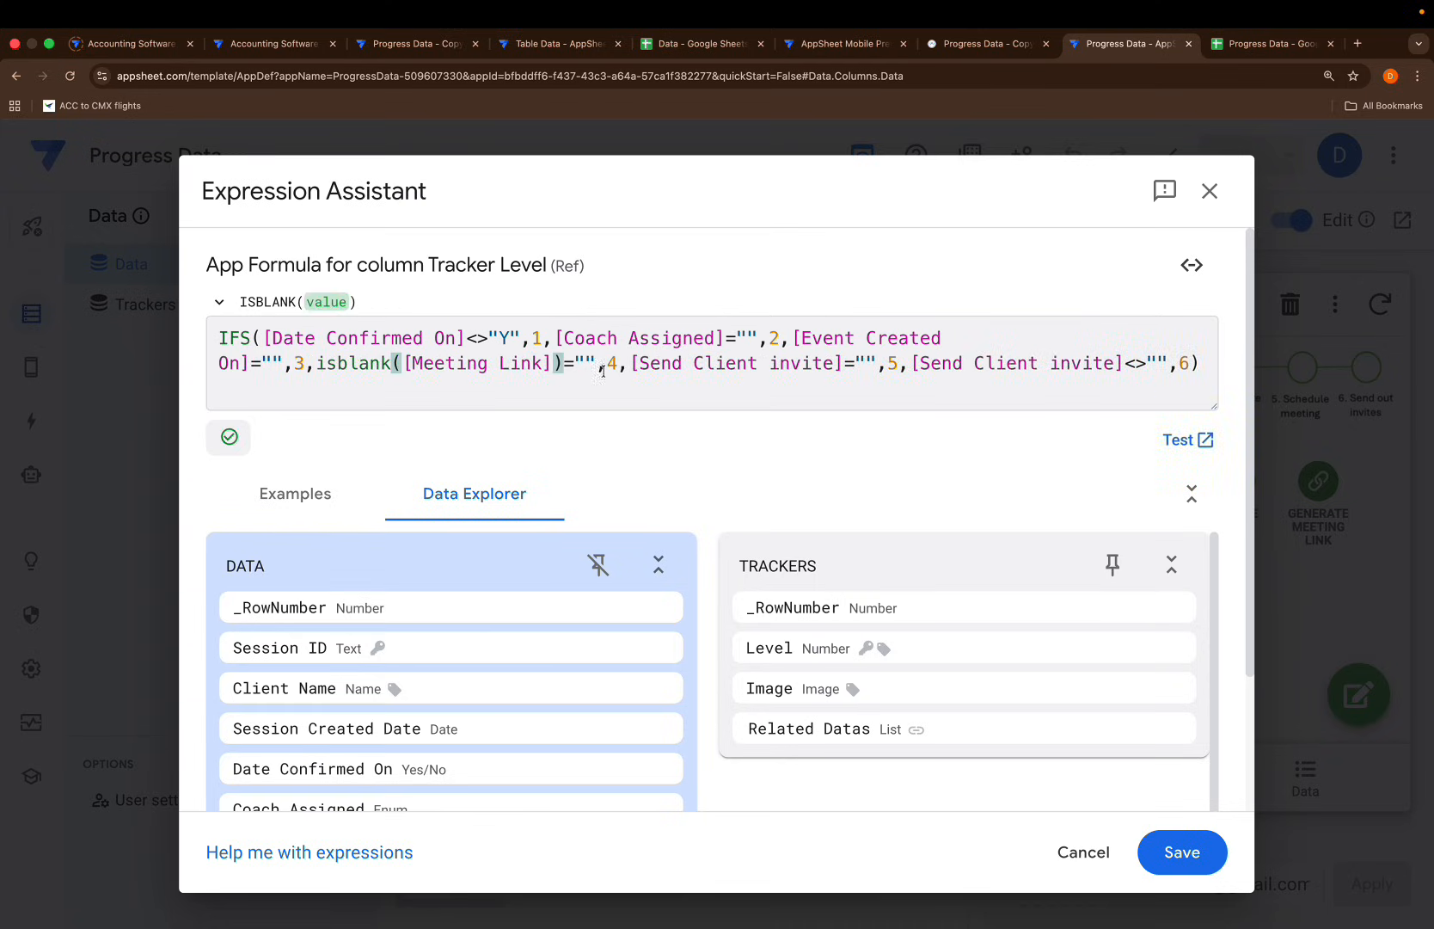
click(604, 375)
key(BackSpace)
key(BackSpace)
key(BackSpace)
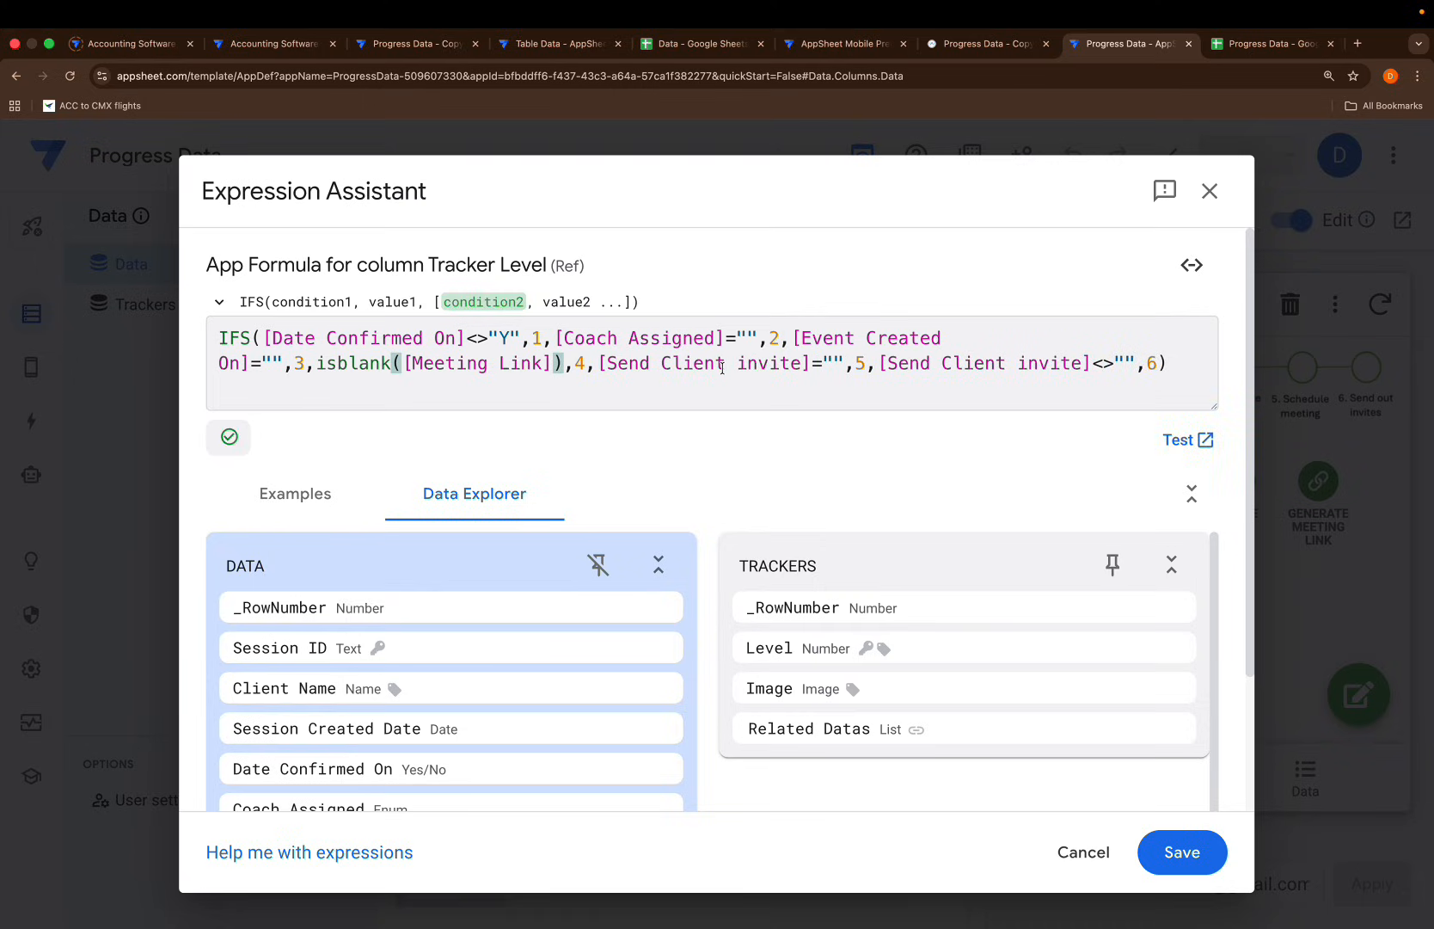
click(1180, 852)
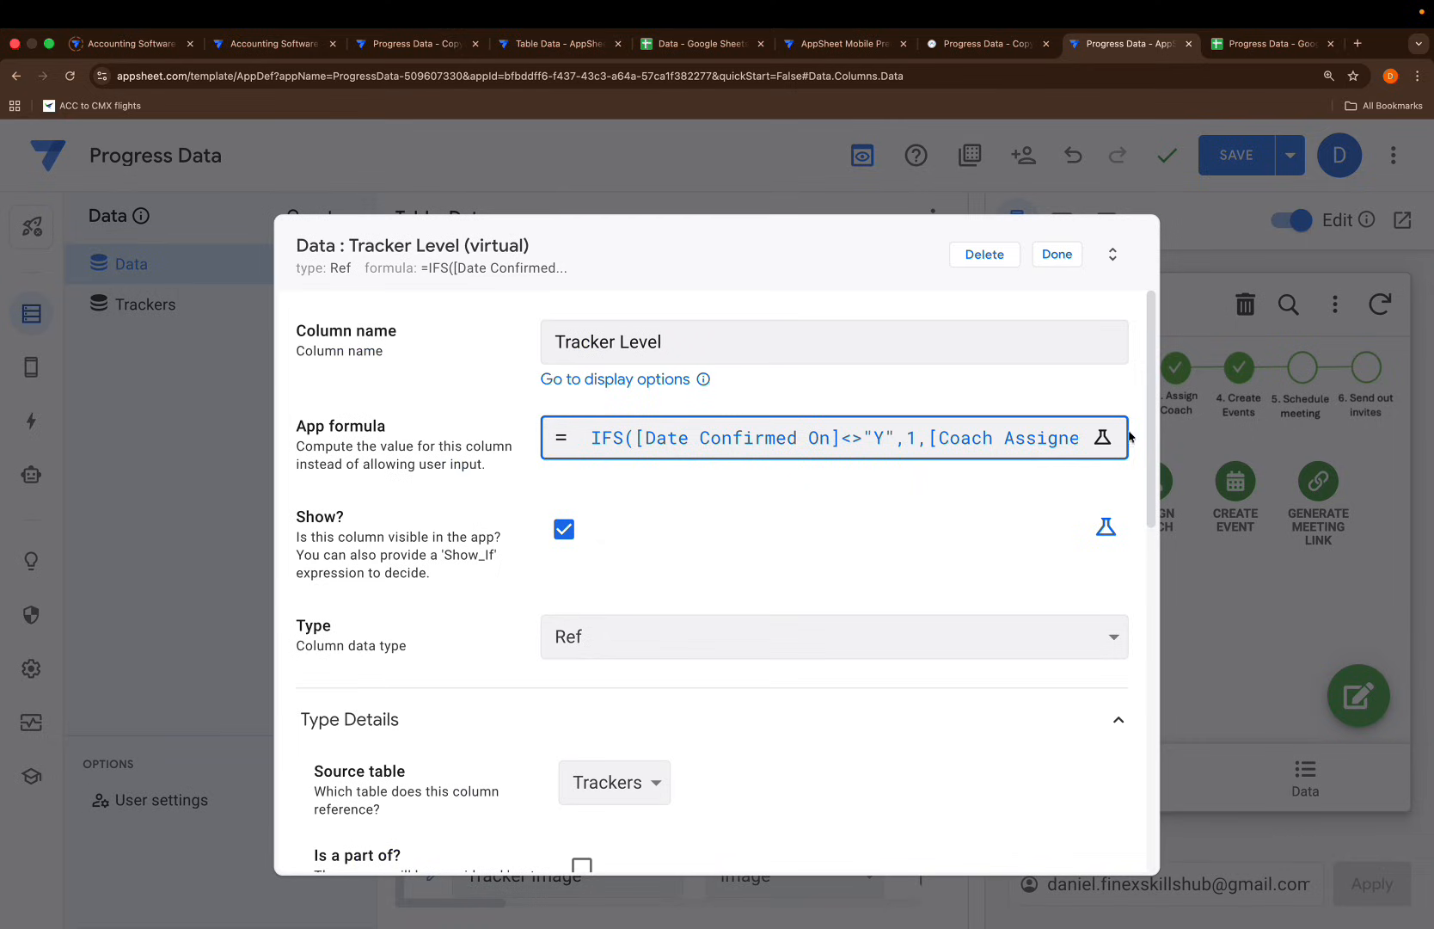
click(1056, 254)
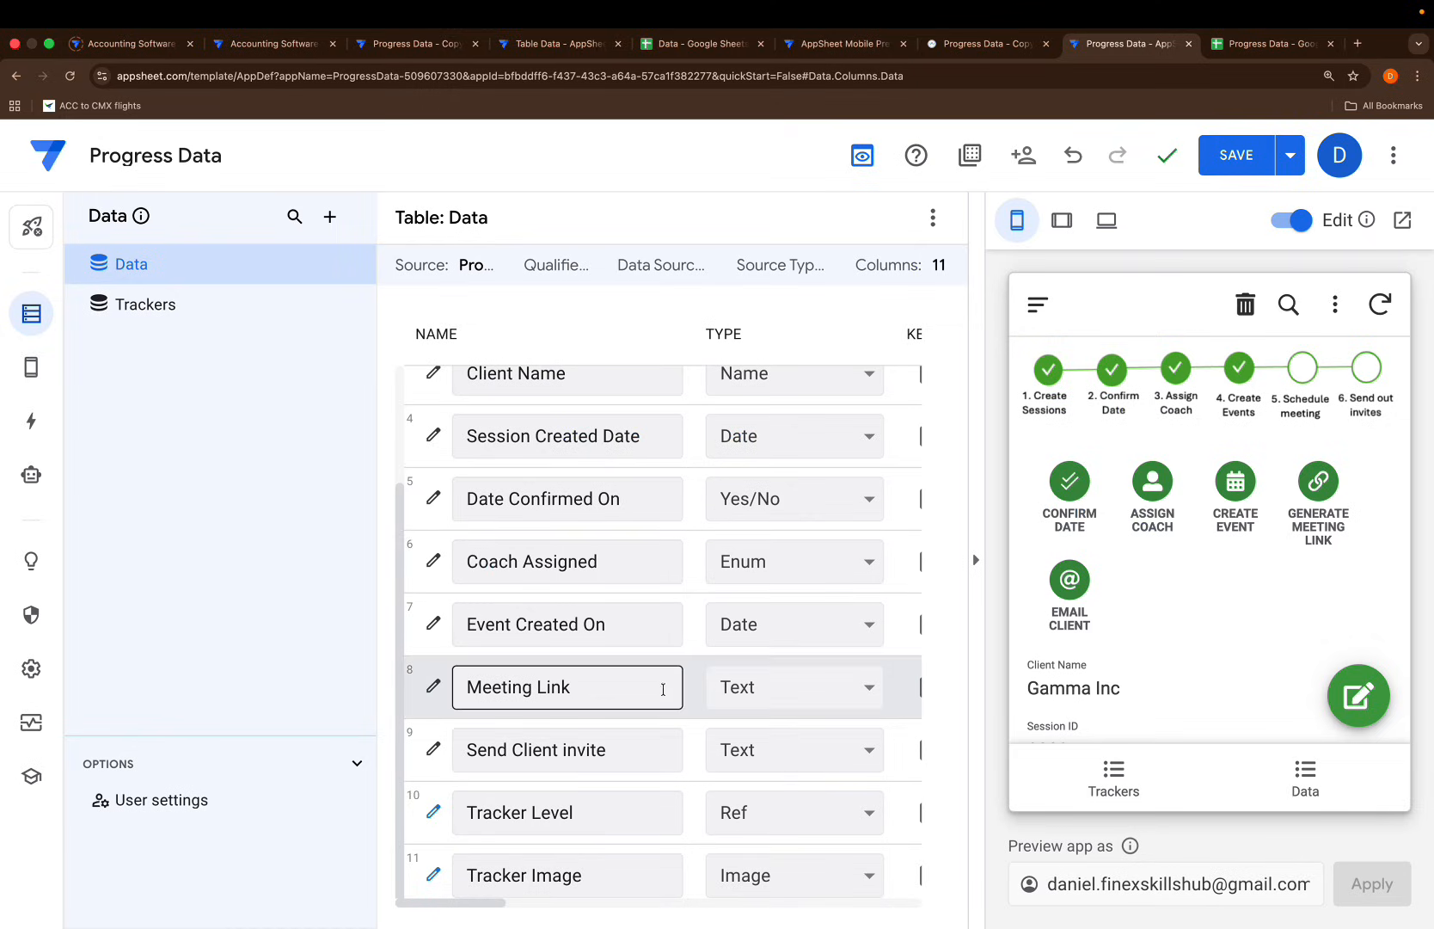
Set the Meeting Link column type back to Url and save
click(750, 703)
click(748, 759)
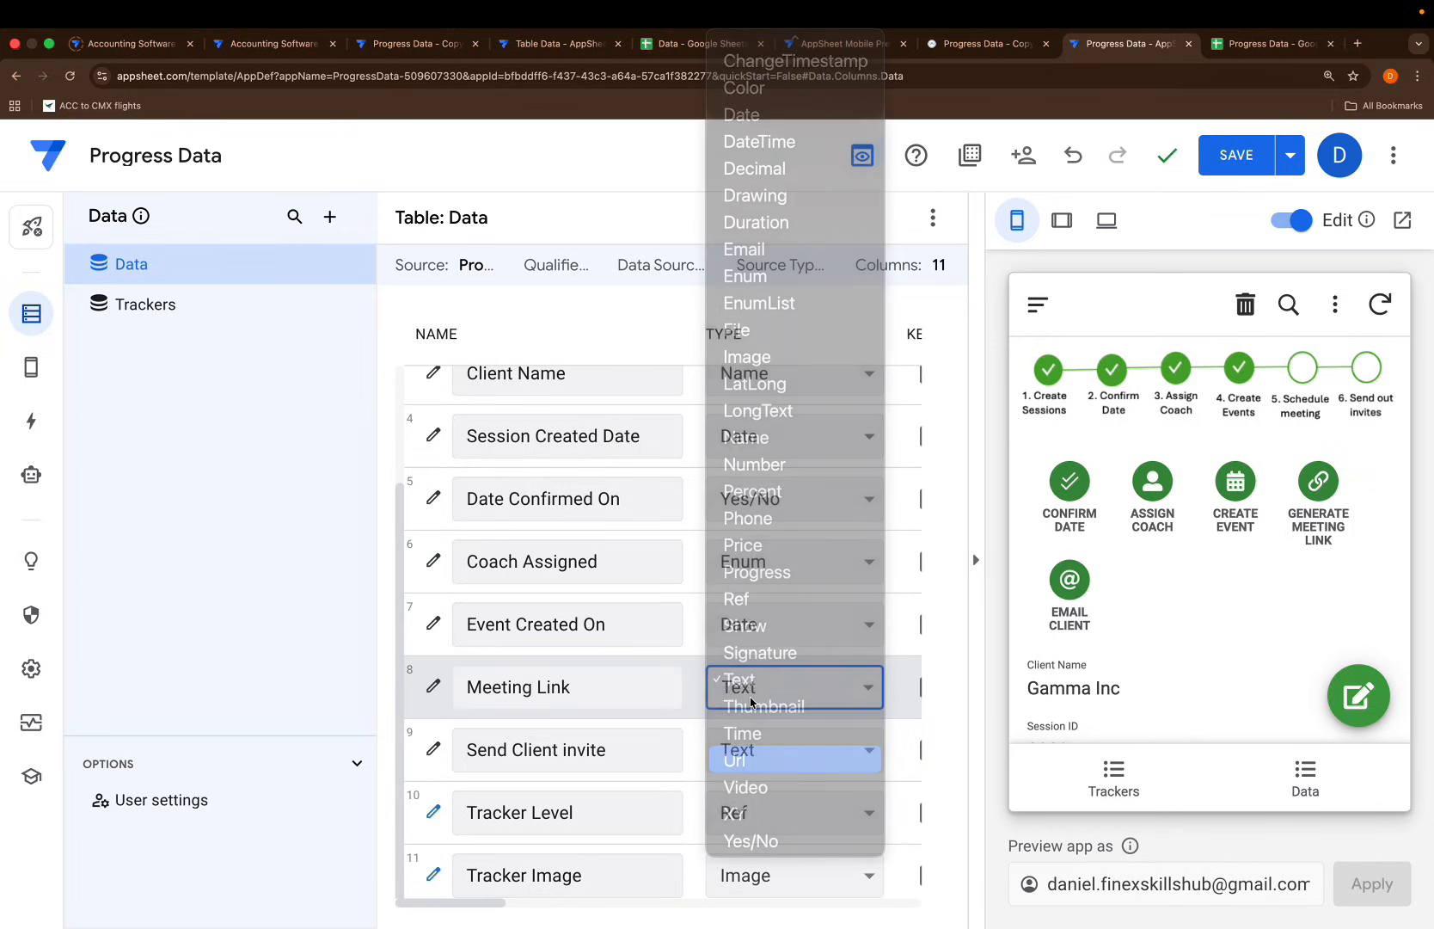
click(1220, 156)
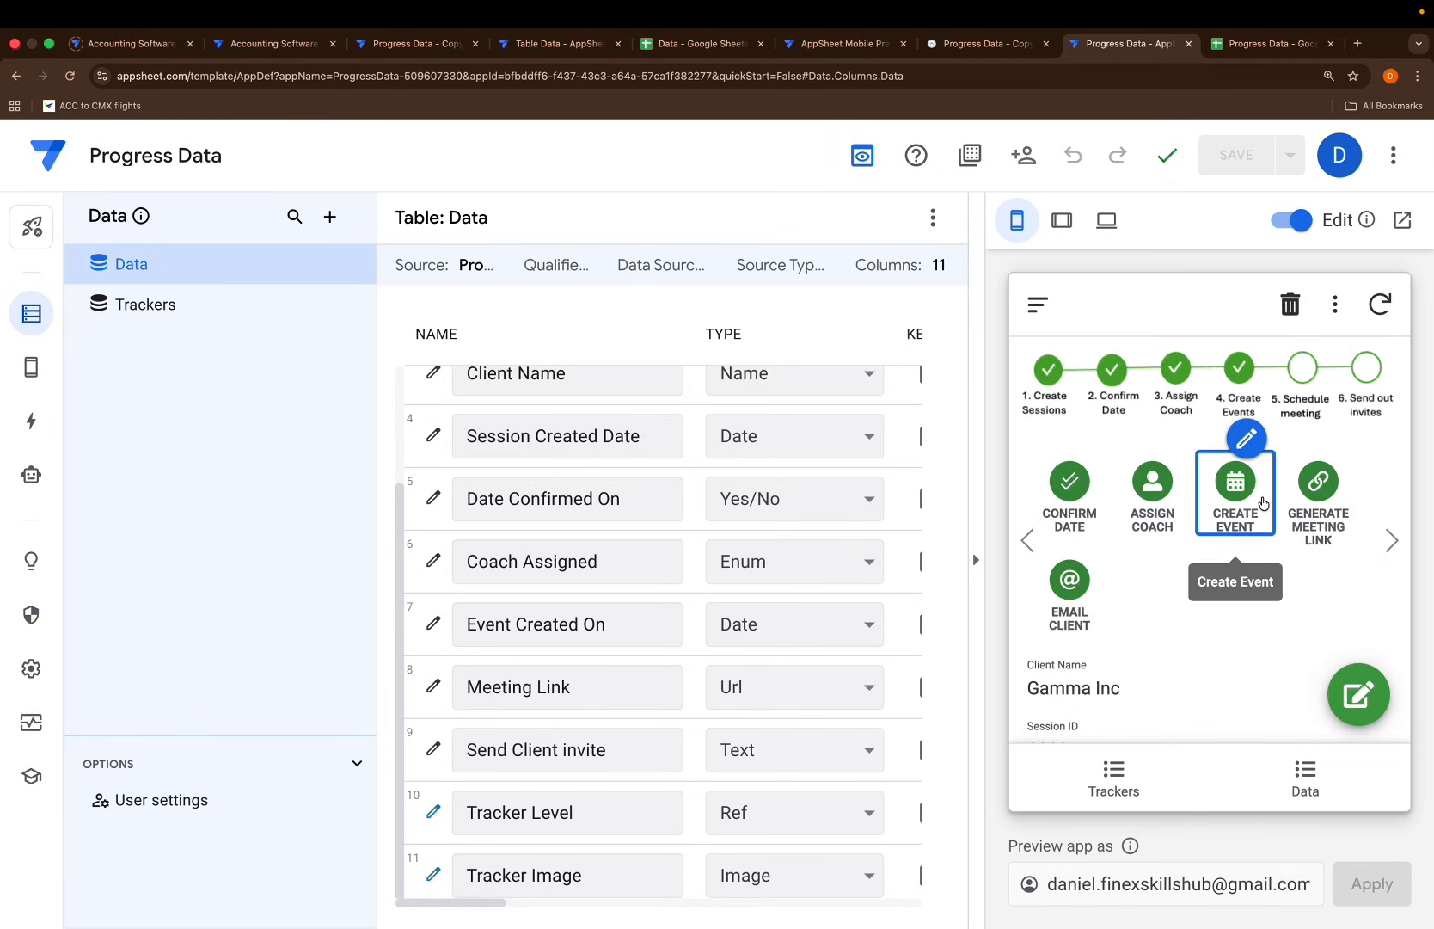
Test Generate Meeting Link on Gamma Inc, which fails twice, then open its settings
click(1314, 500)
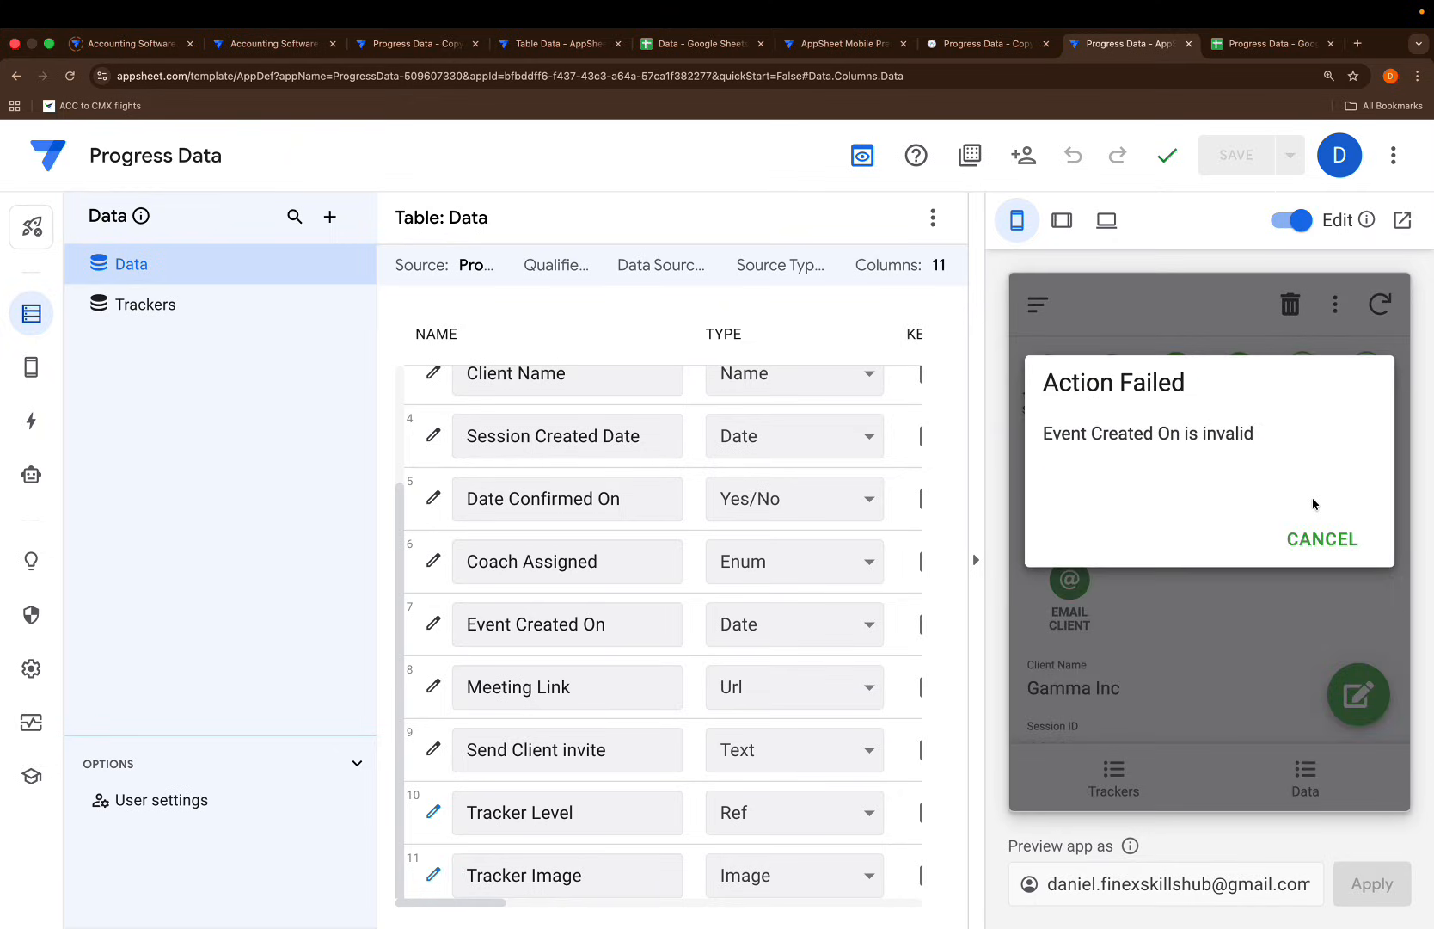
click(1301, 538)
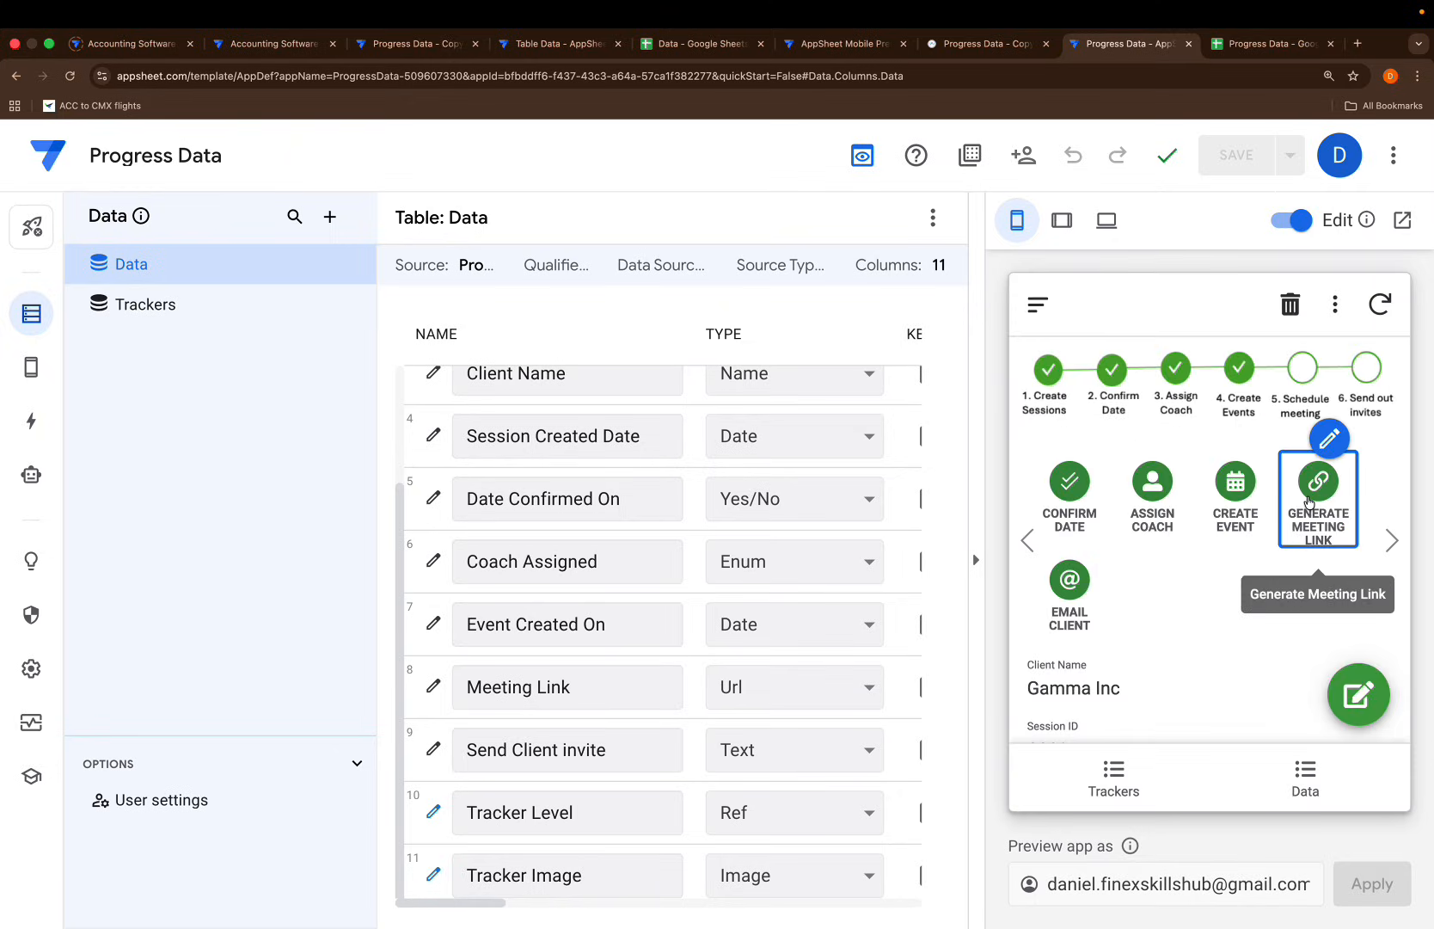
click(1310, 502)
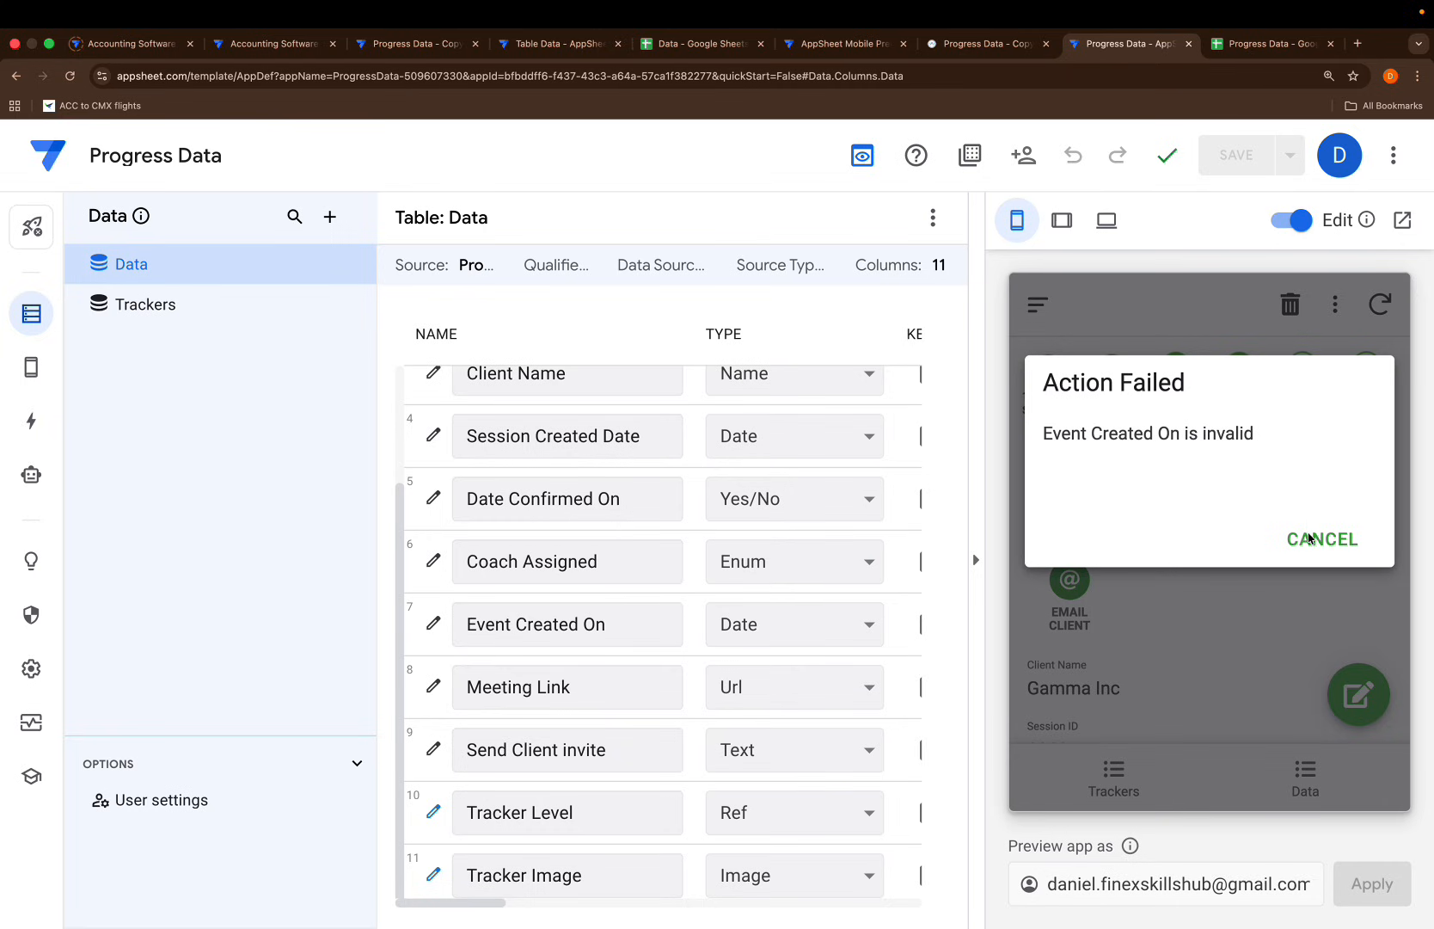
click(1309, 538)
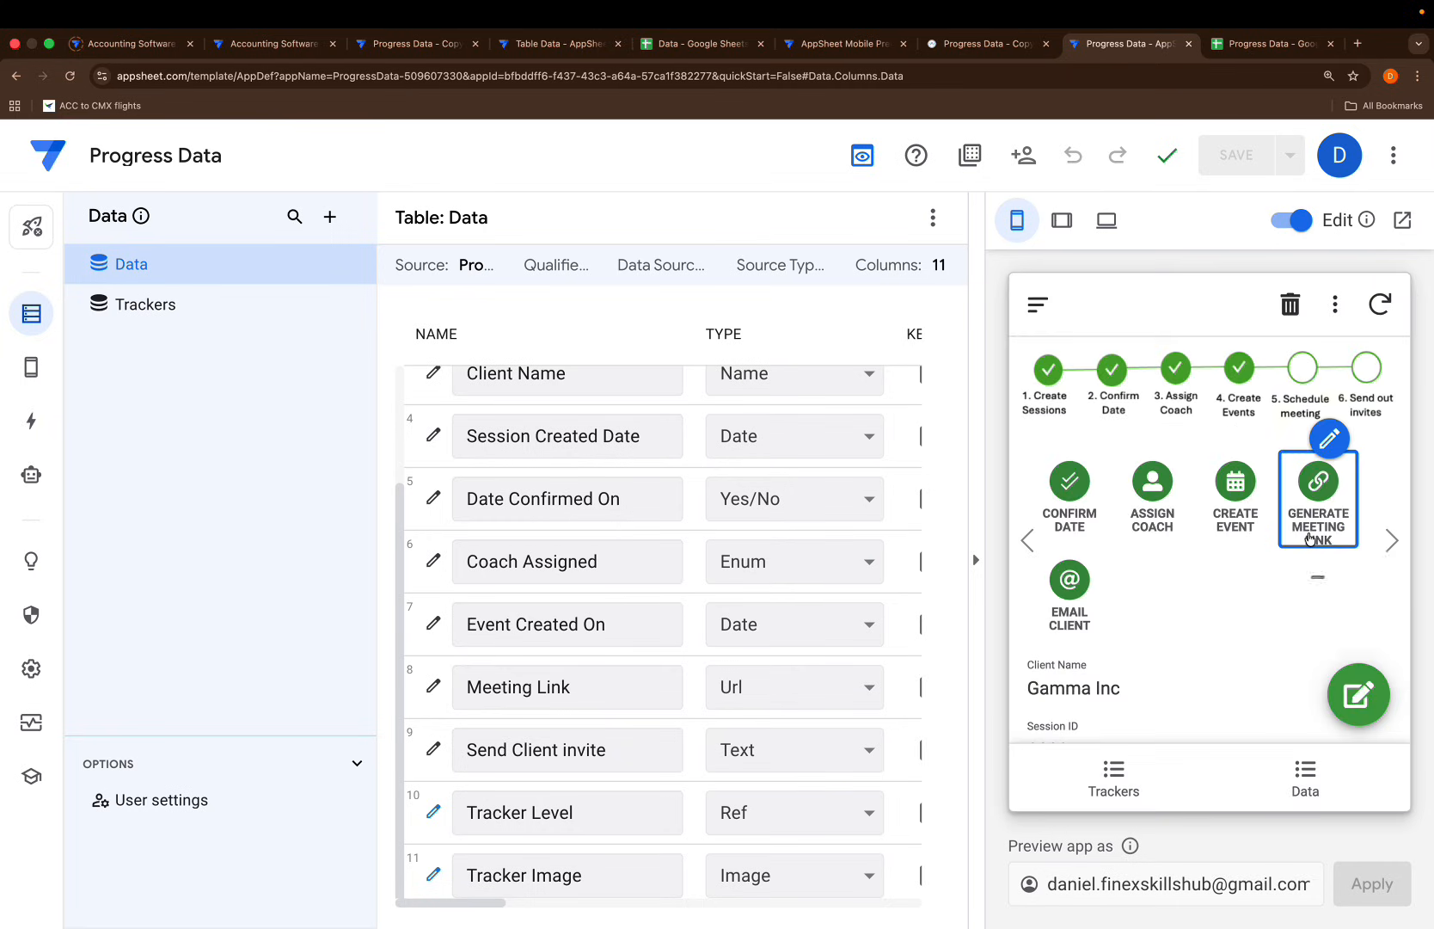
click(1328, 439)
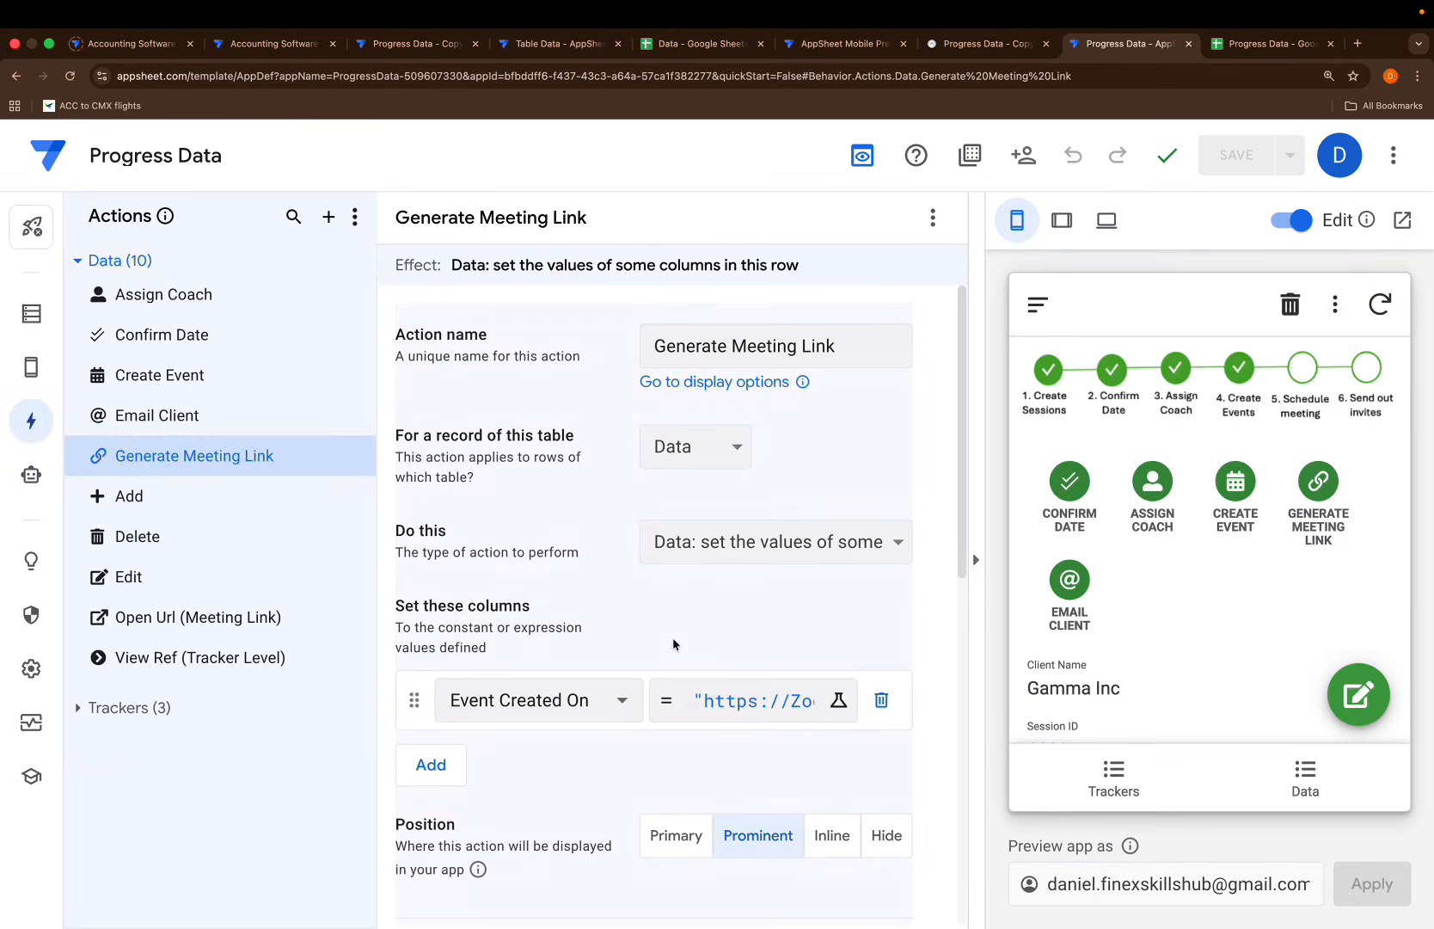
Make Generate Meeting Link set the Meeting Link column and save
scroll(673, 637, down, 2)
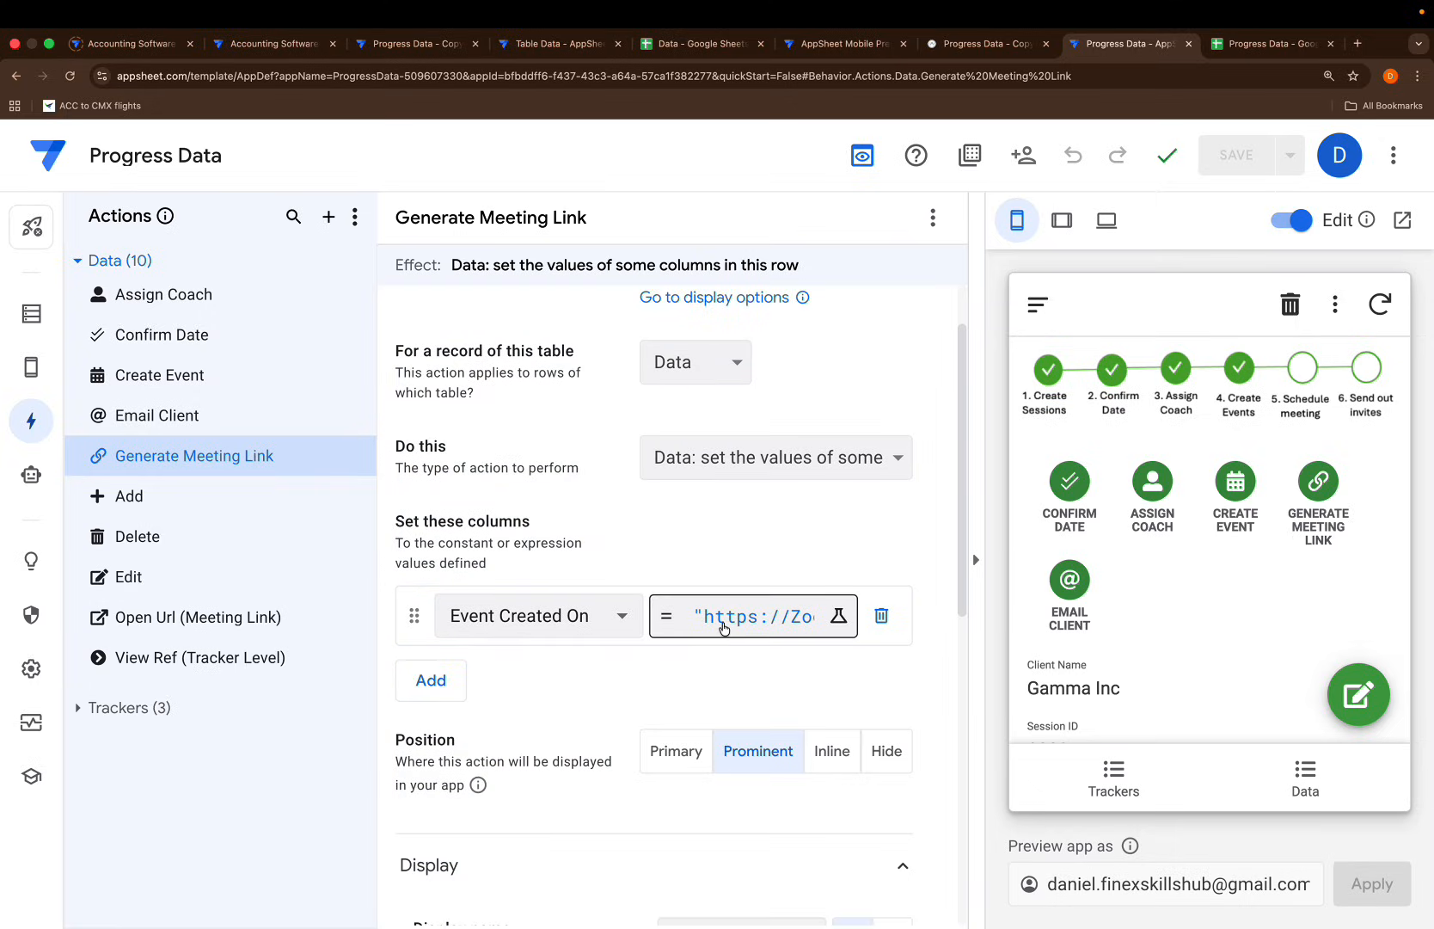
click(563, 618)
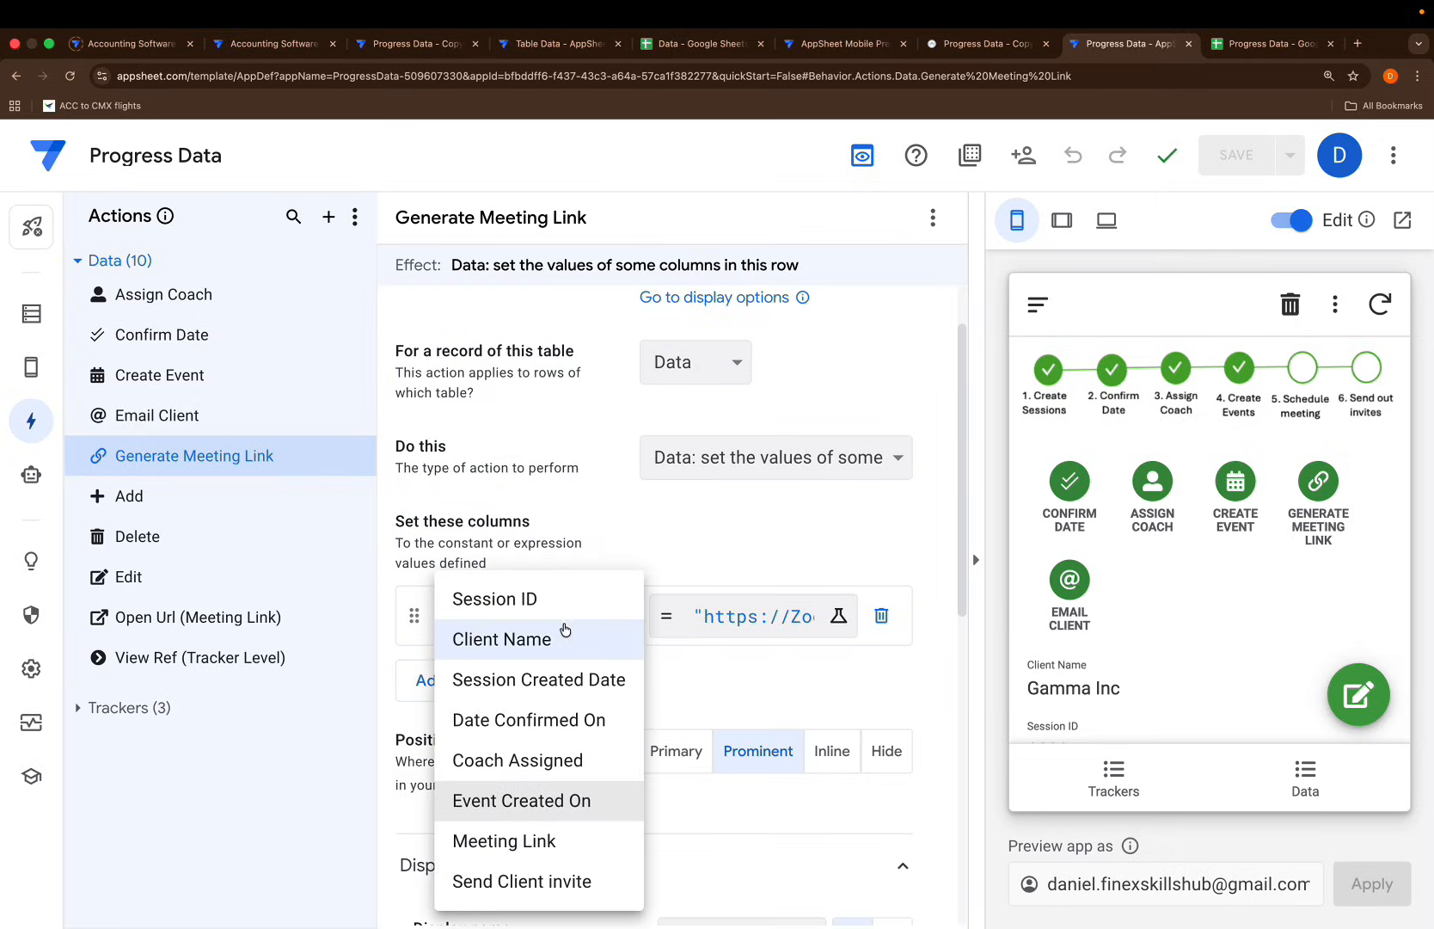
click(530, 843)
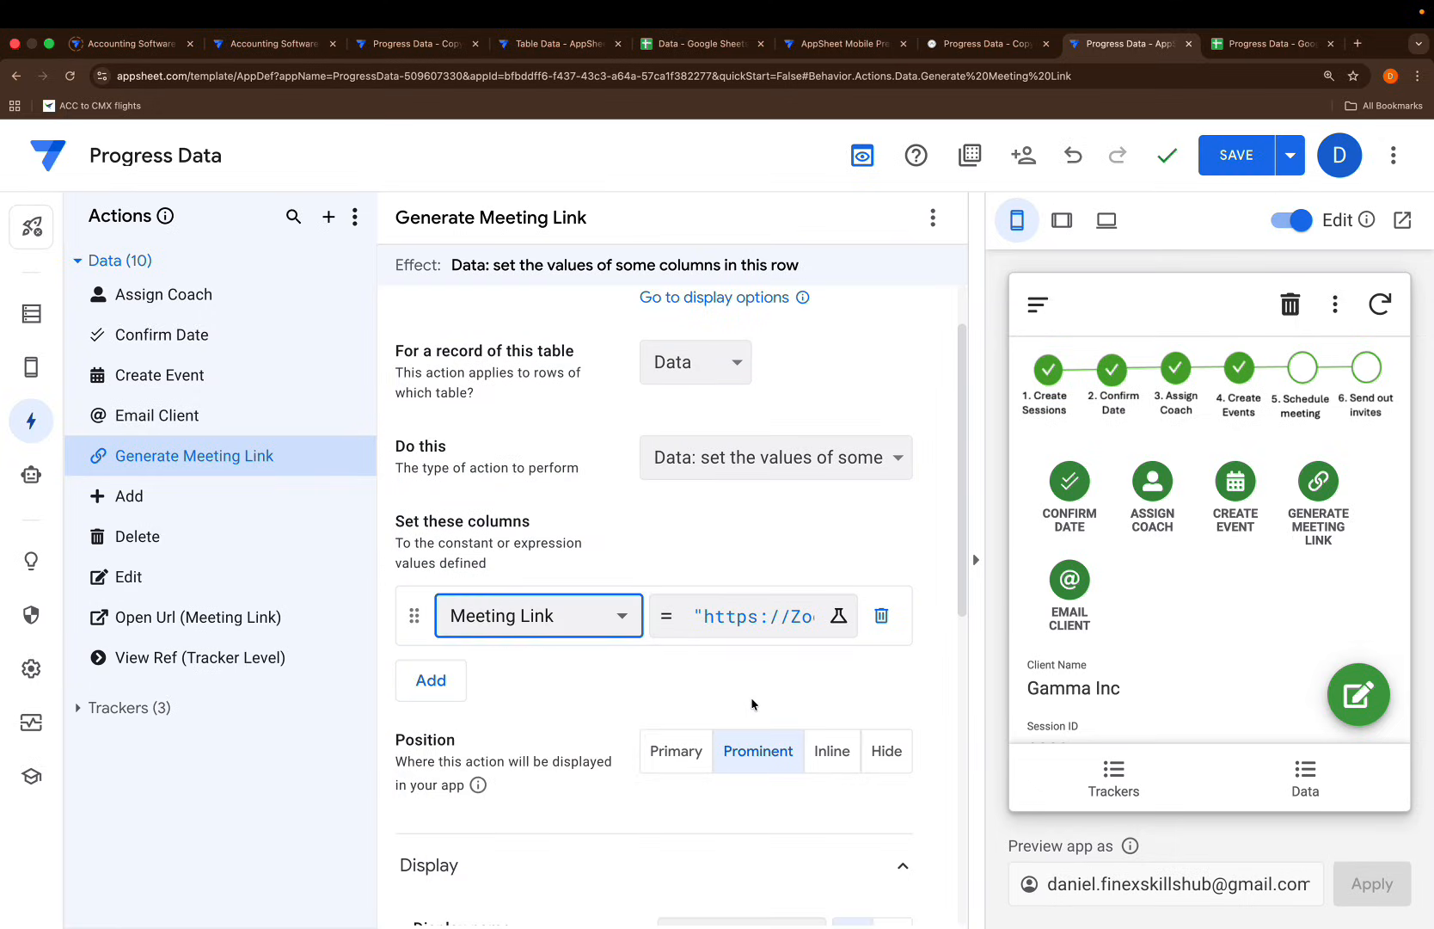
click(1250, 153)
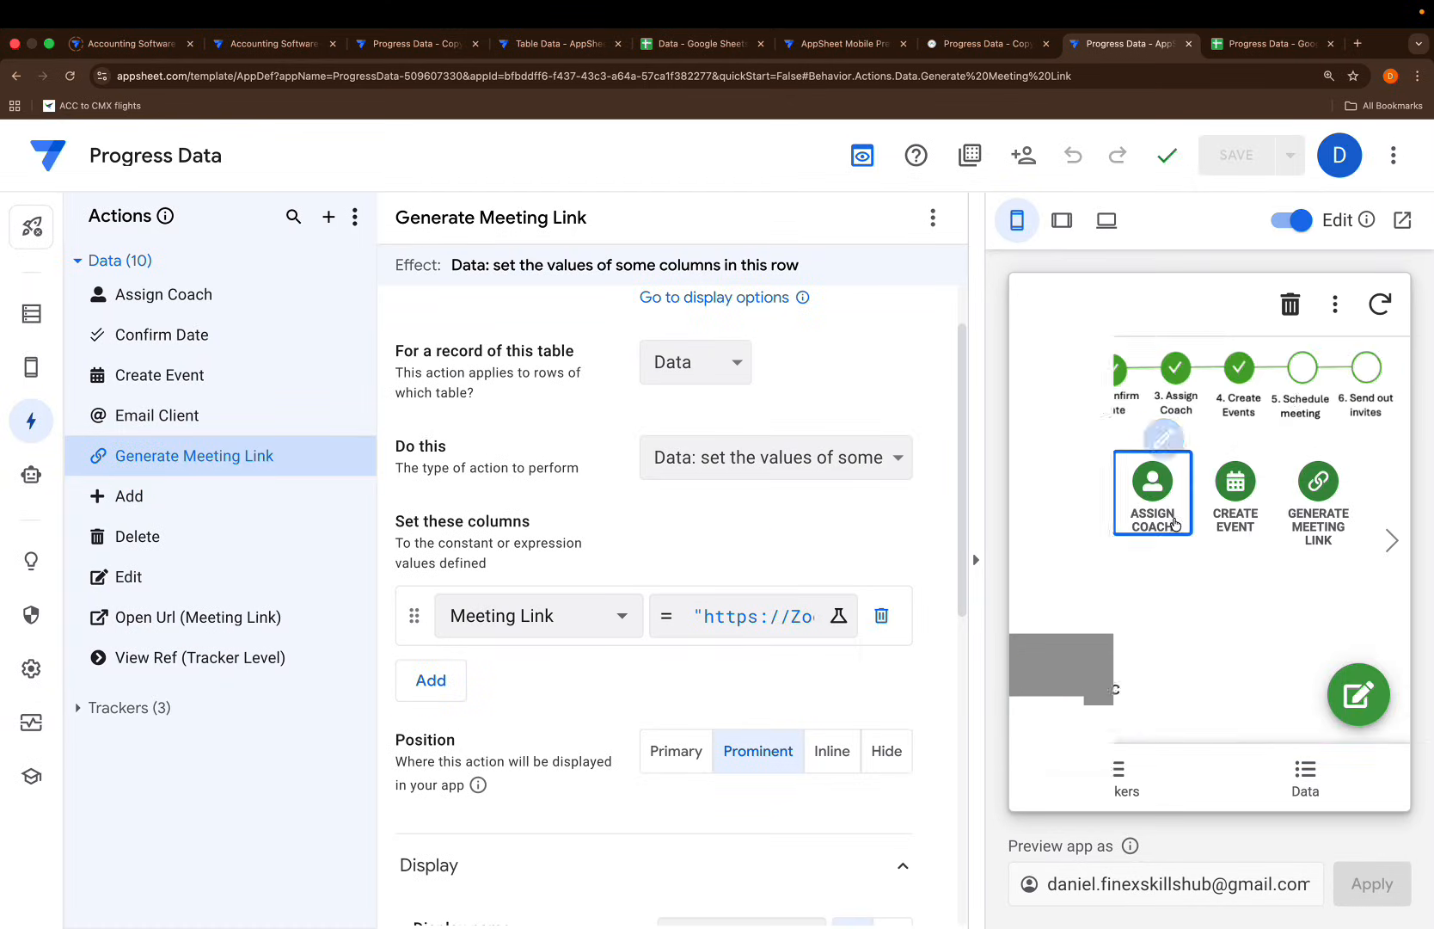
Run Generate Meeting Link to tick Schedule meeting, then try Email Client and open its settings
click(1313, 486)
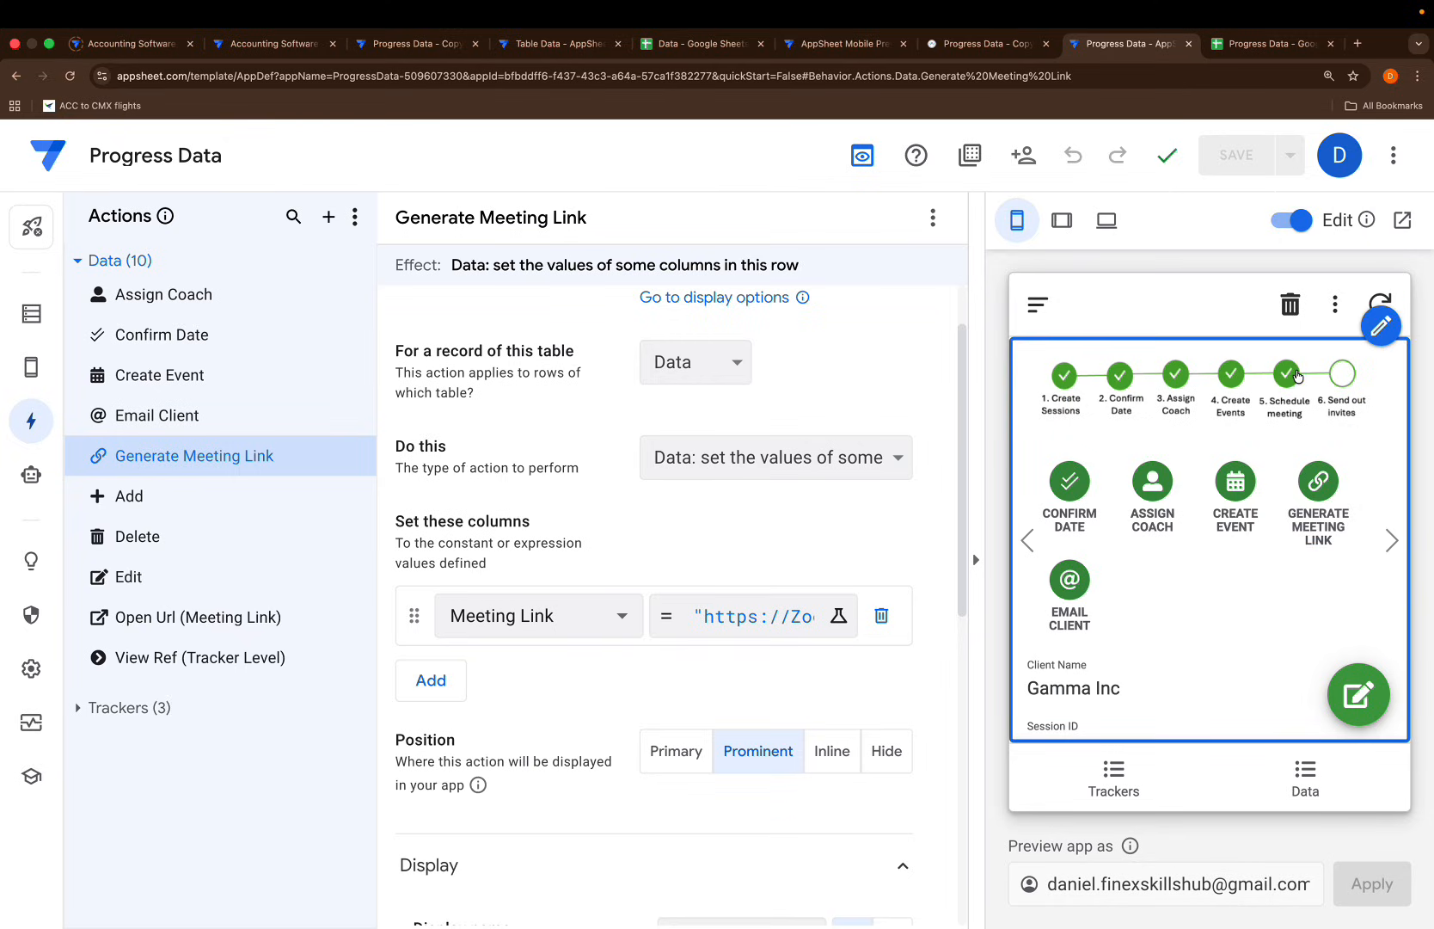
click(1072, 584)
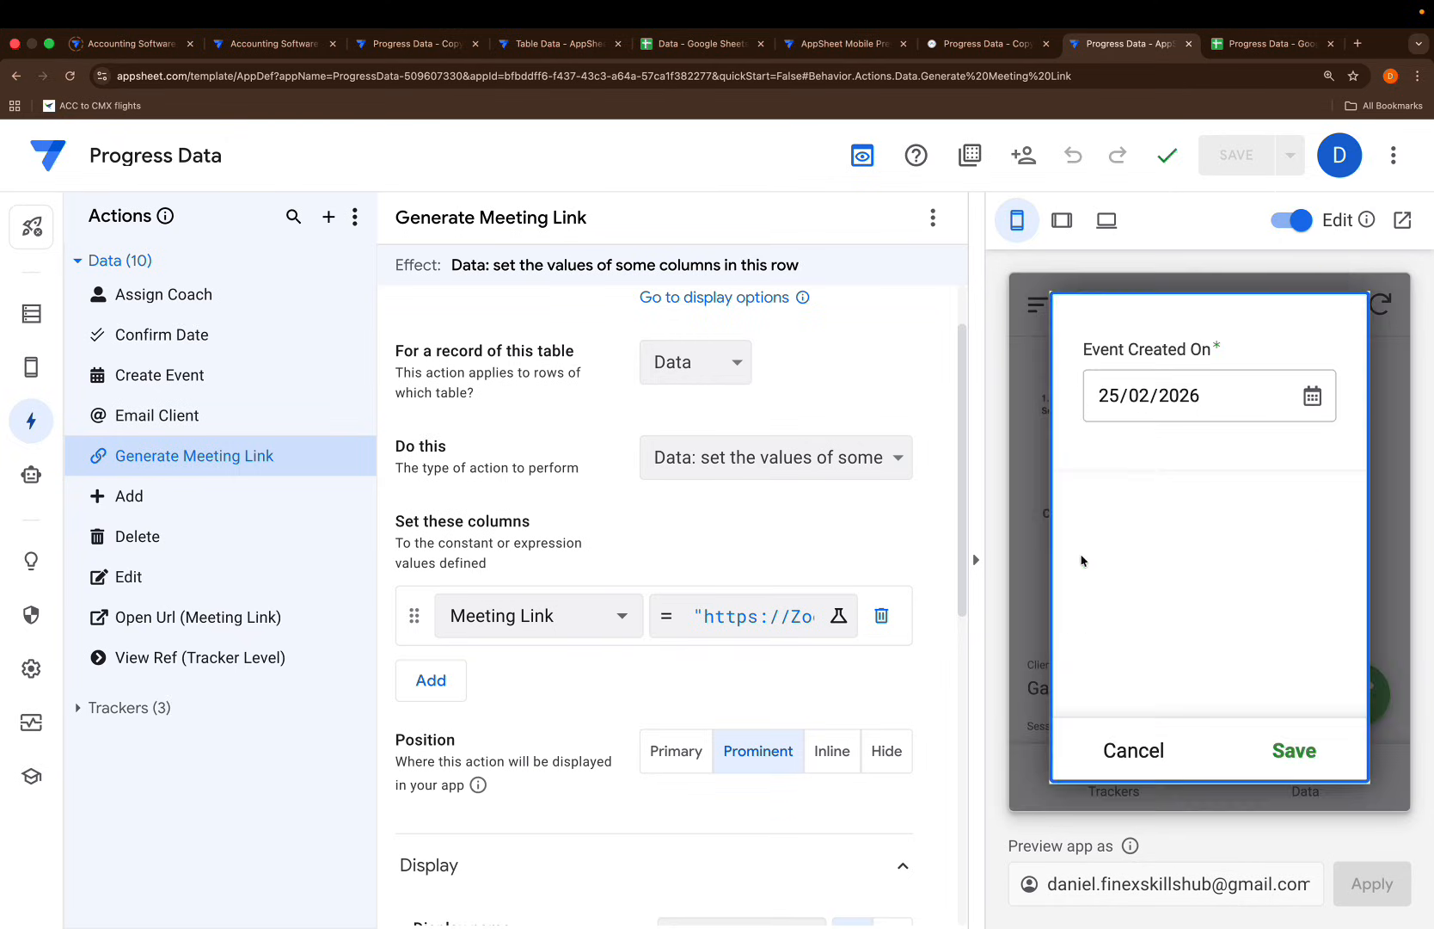
click(1116, 746)
click(159, 416)
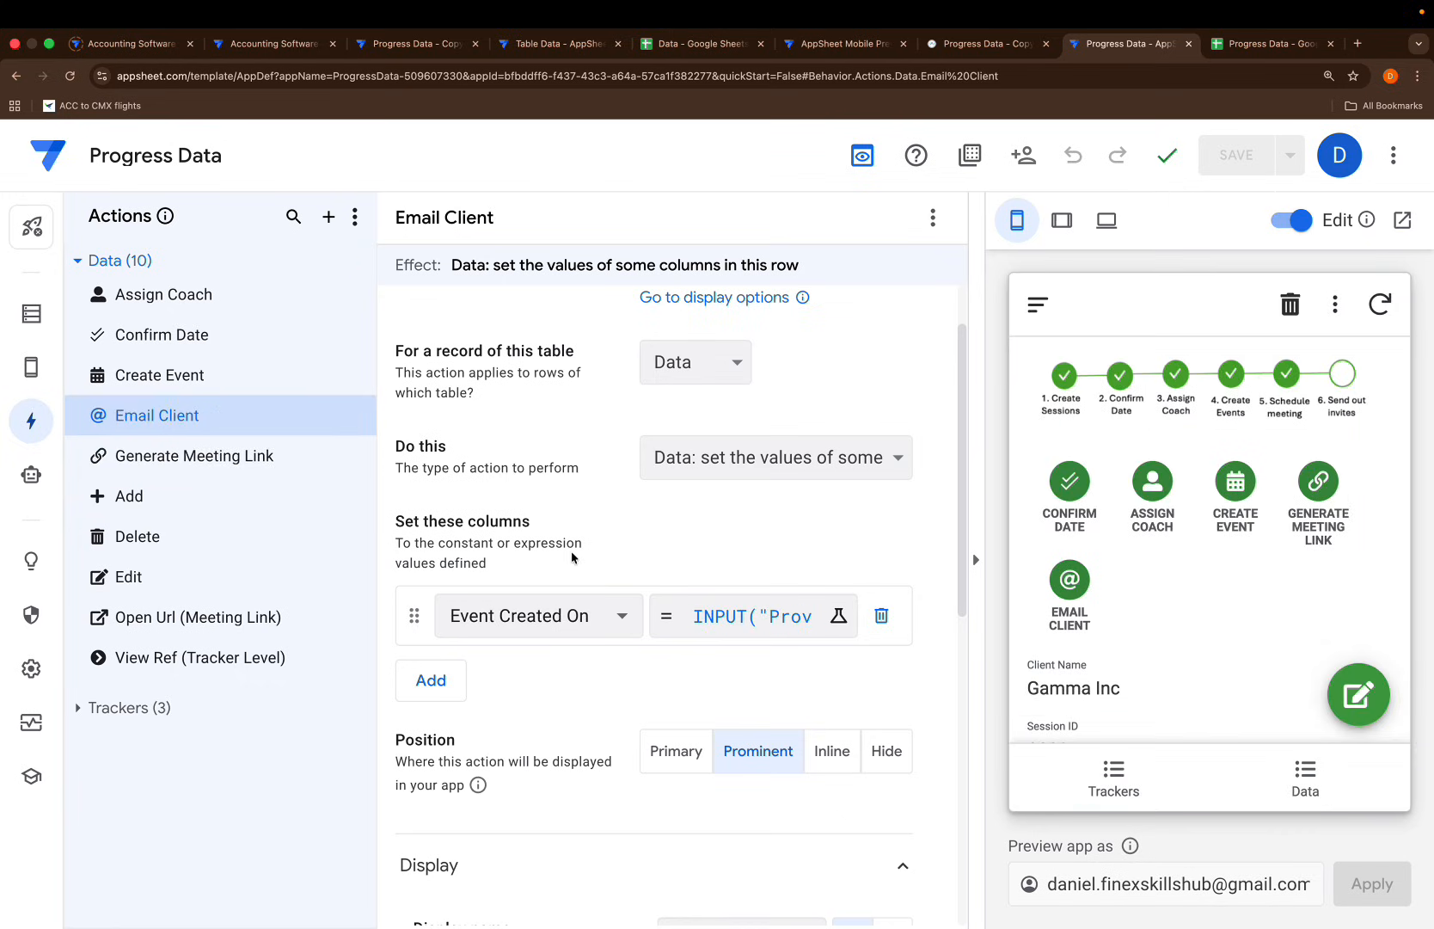
Make Email Client set the Send Client invite column and save
click(551, 616)
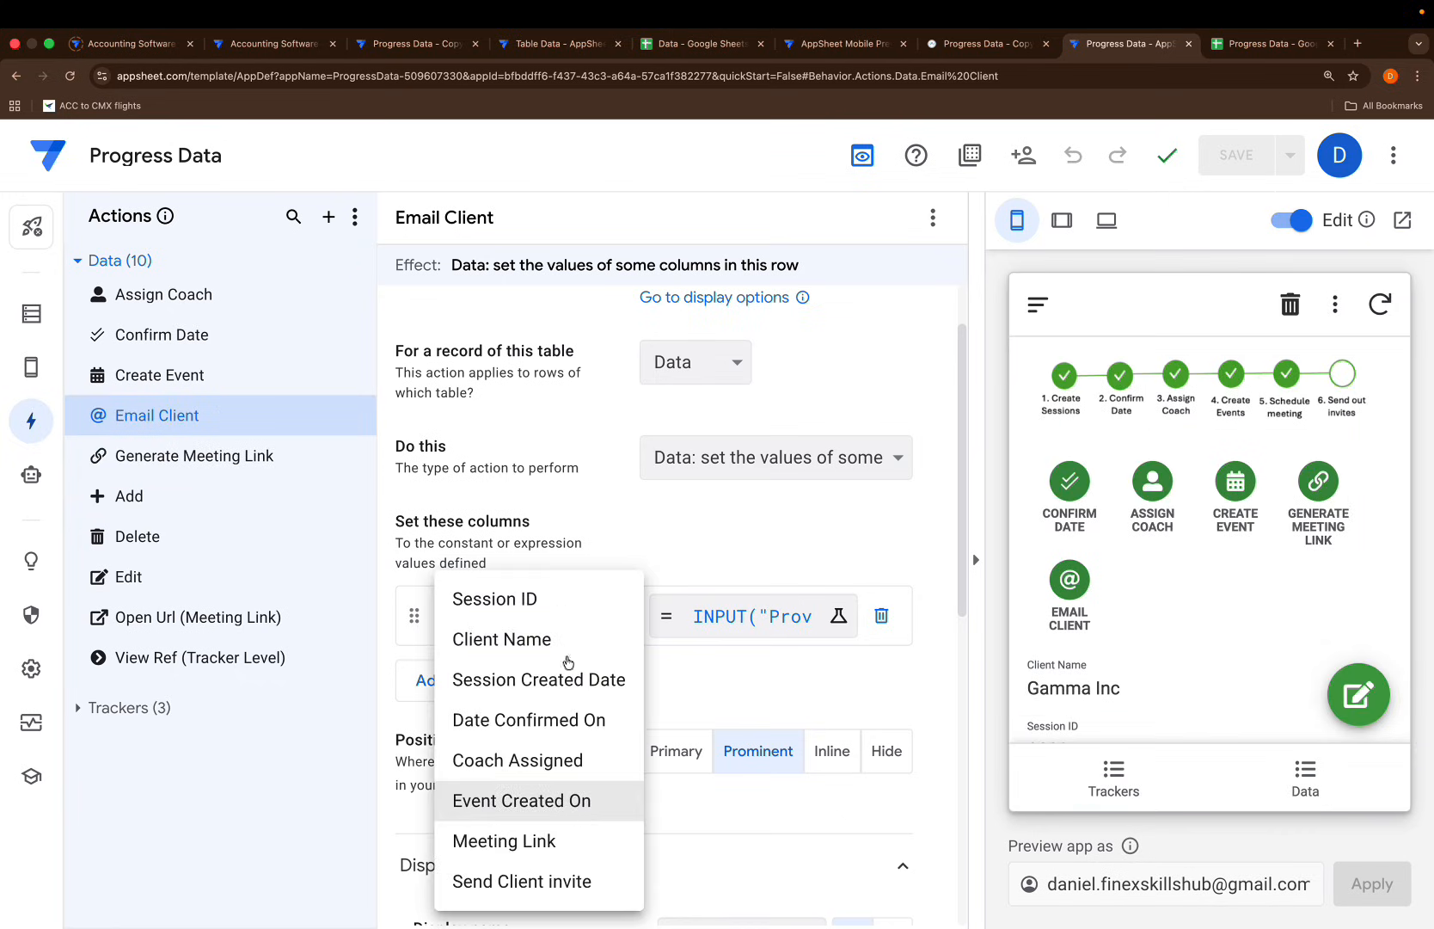
click(522, 881)
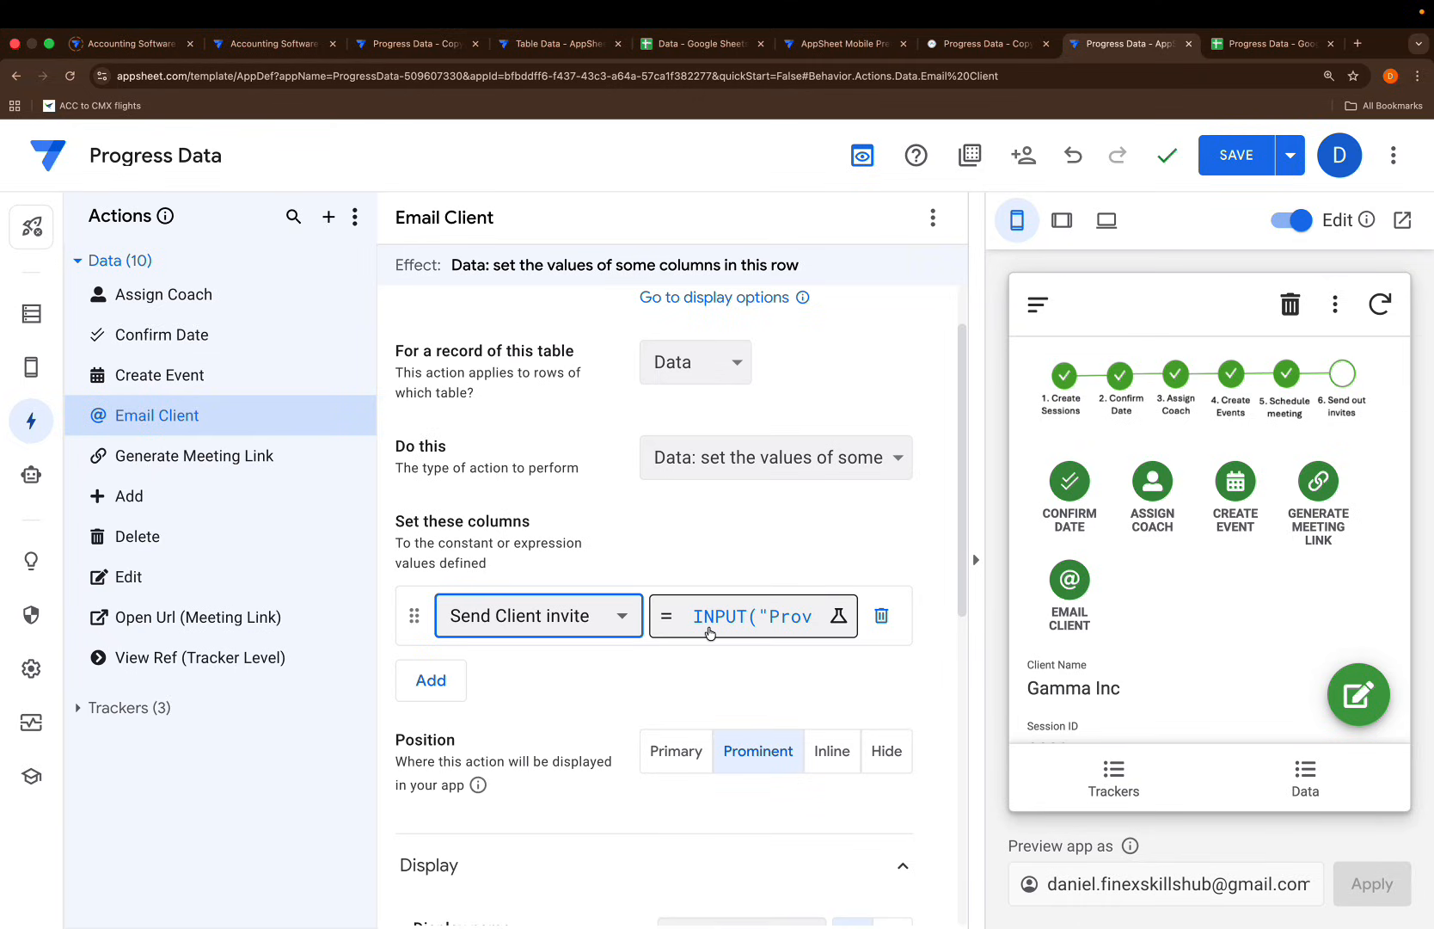
click(1232, 163)
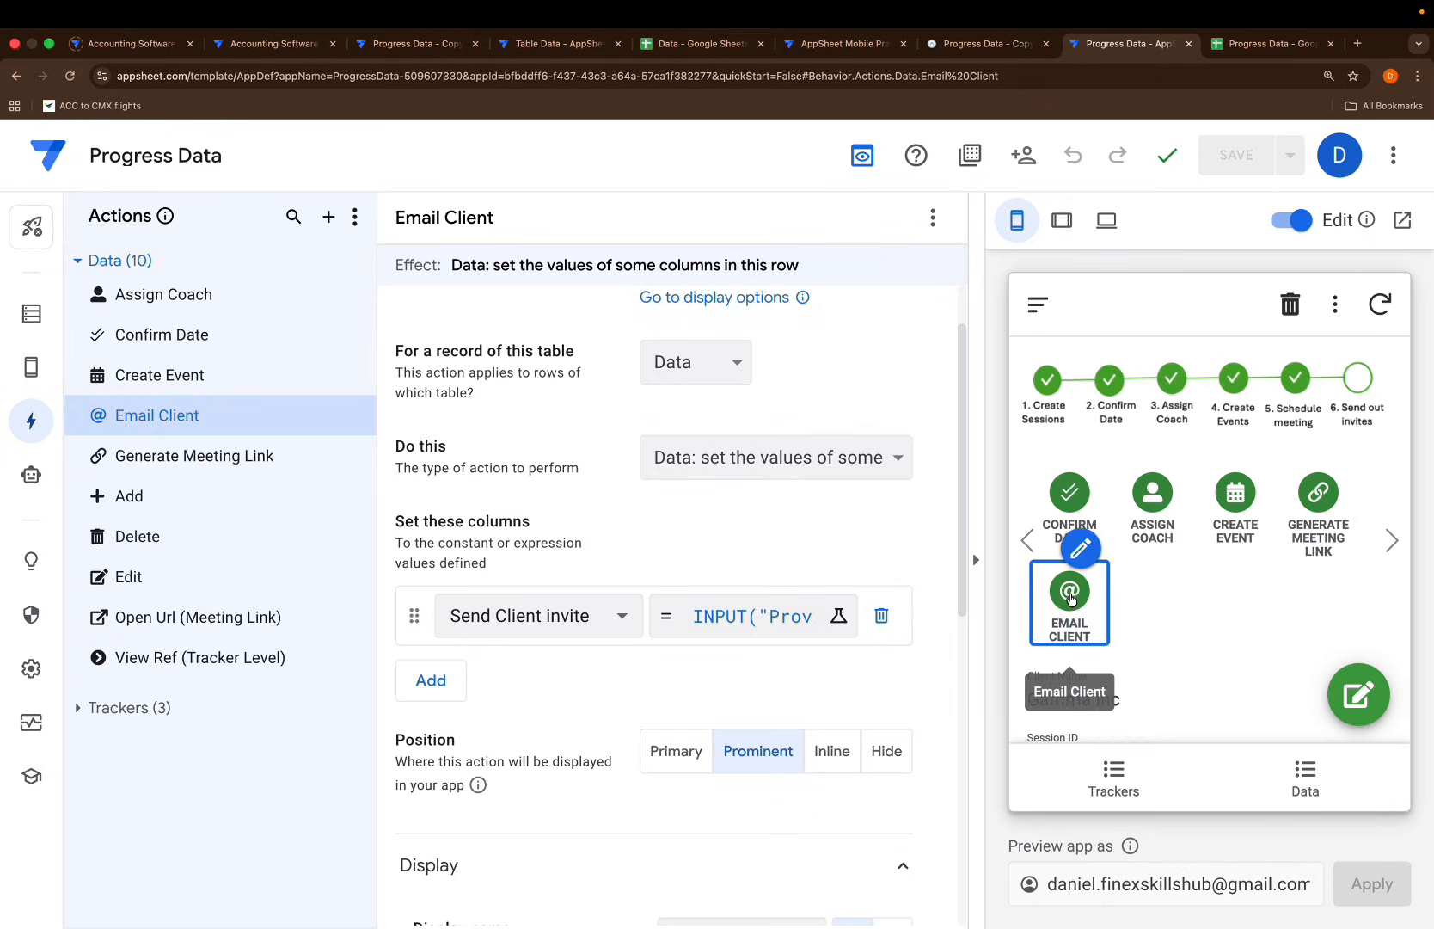
Run Email Client on Gamma Inc and save the client's e-mail address
click(1070, 600)
click(1133, 411)
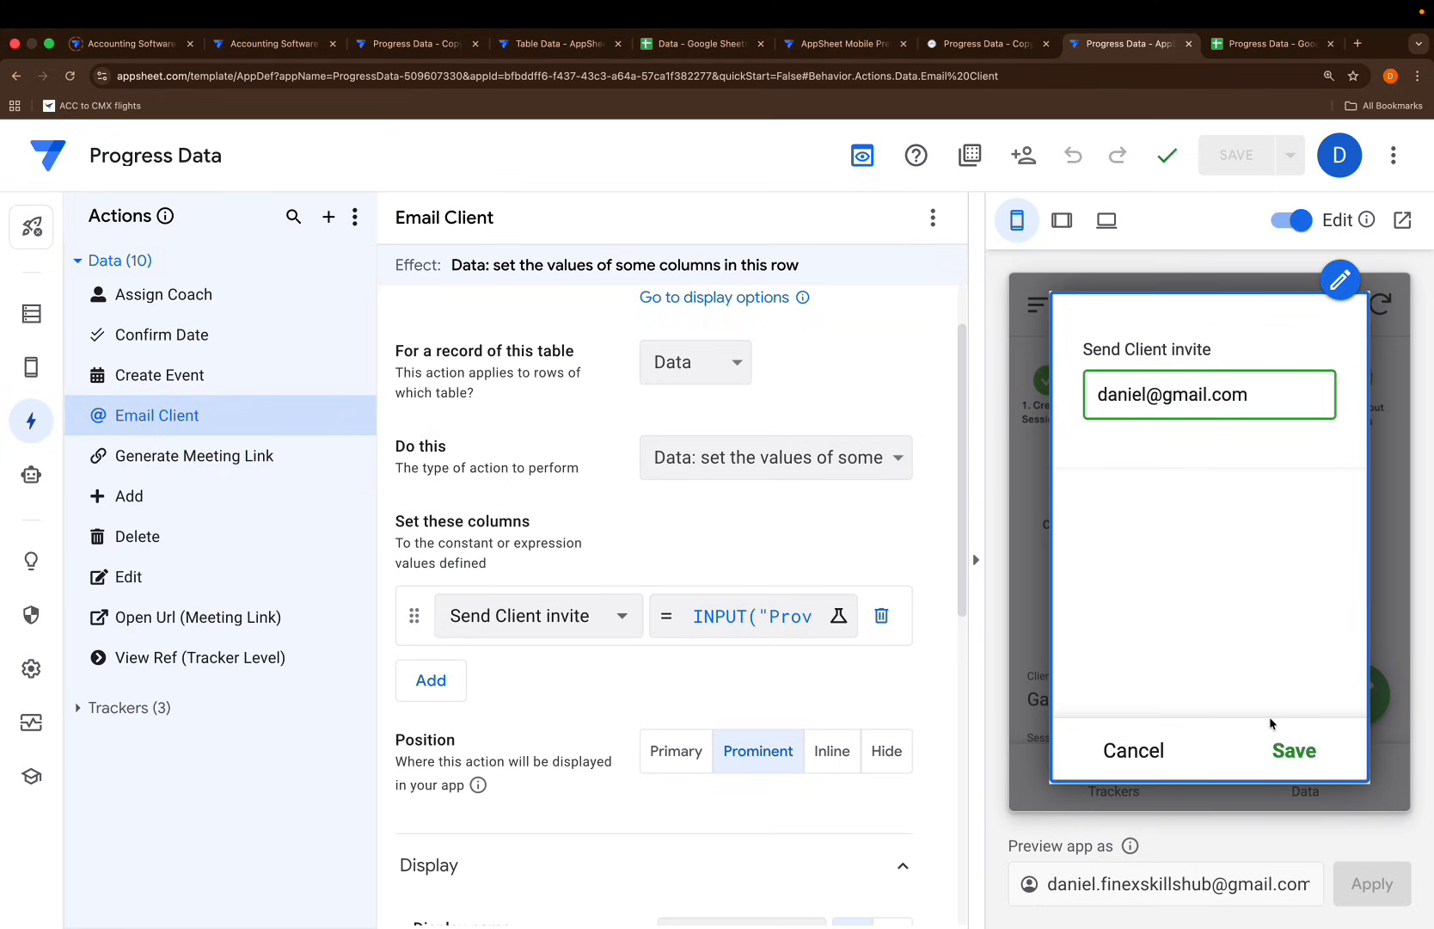
click(1286, 750)
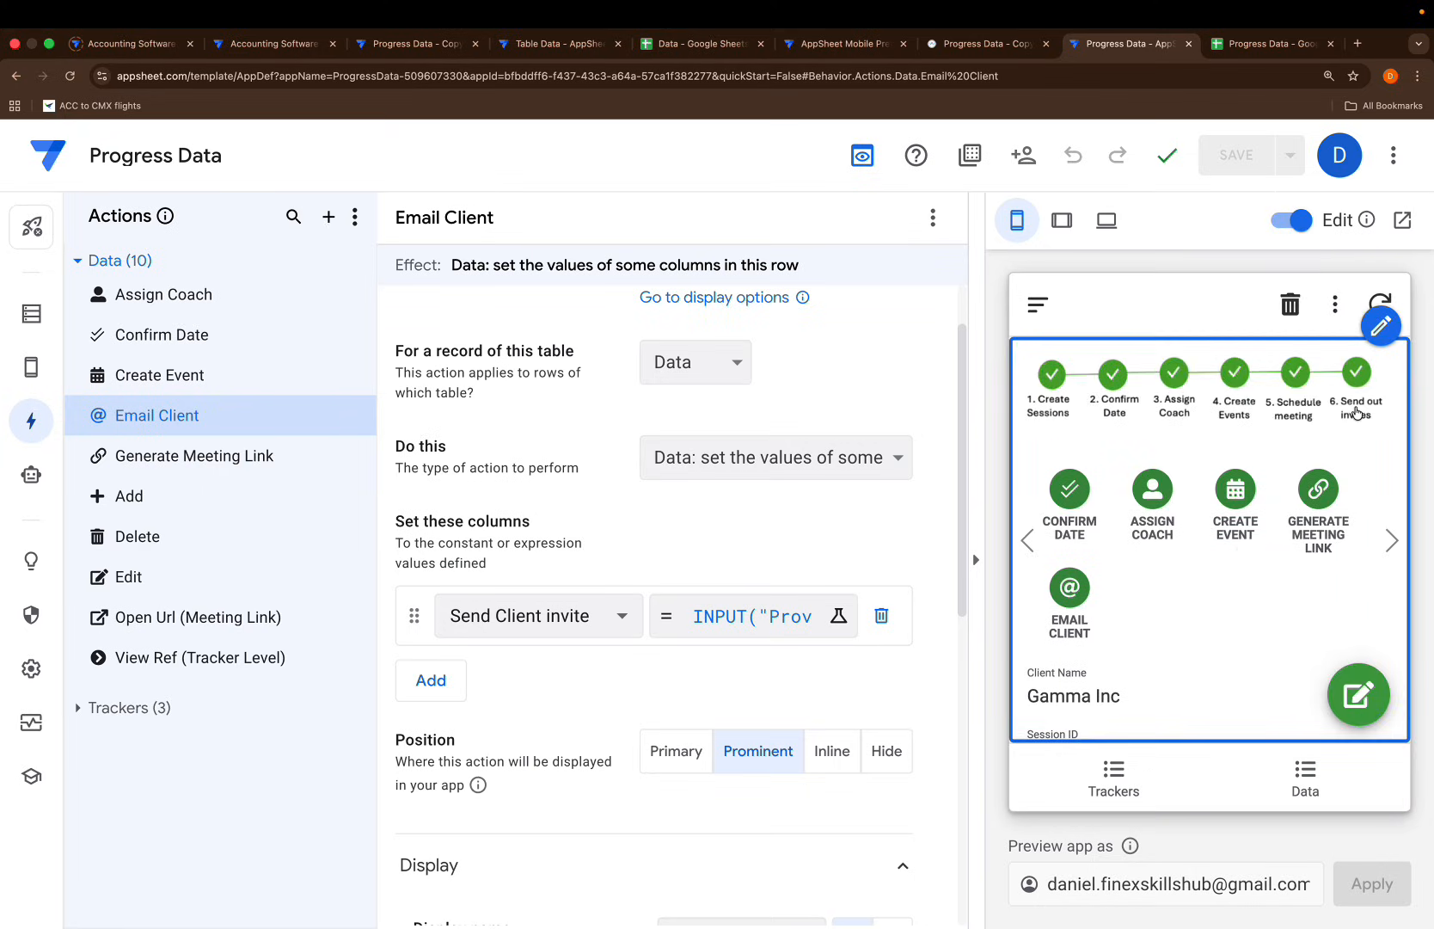